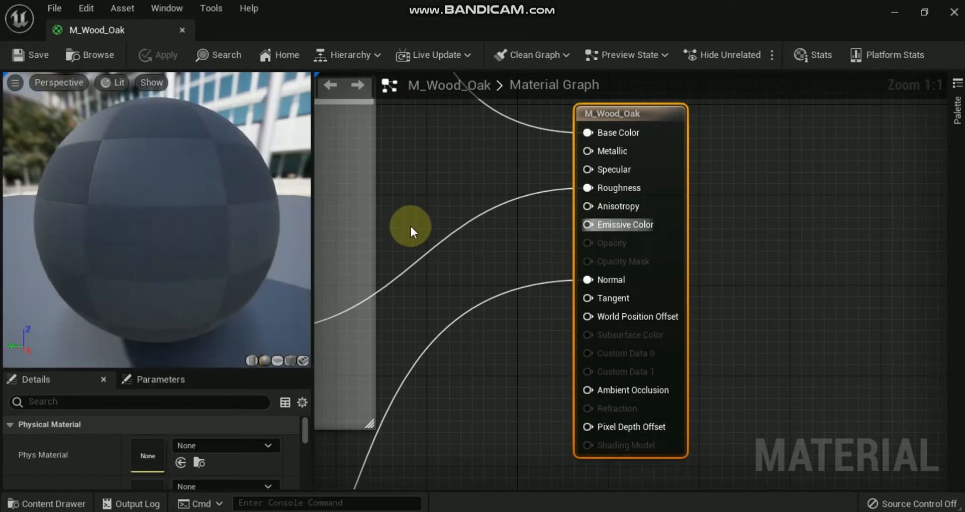
Look over the M_Wood_Oak material's node graph and close its material editor.
scroll(409, 226, "down", 7)
scroll(409, 227, "down", 1)
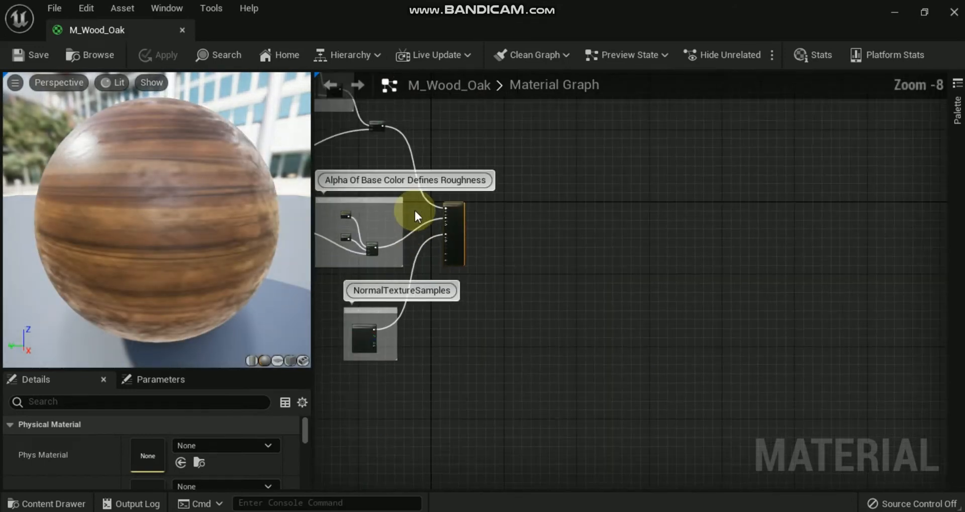
right_click_drag(414, 209, 687, 302)
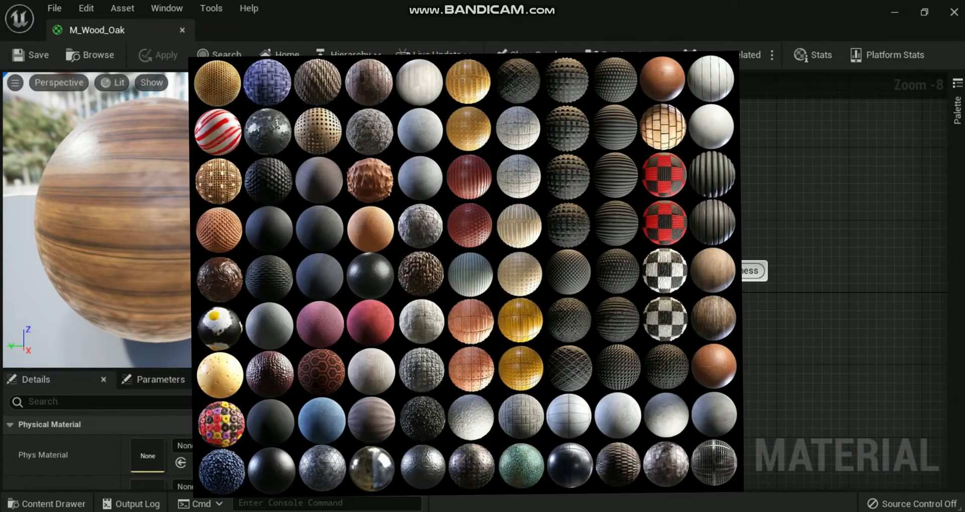
left_click(180, 29)
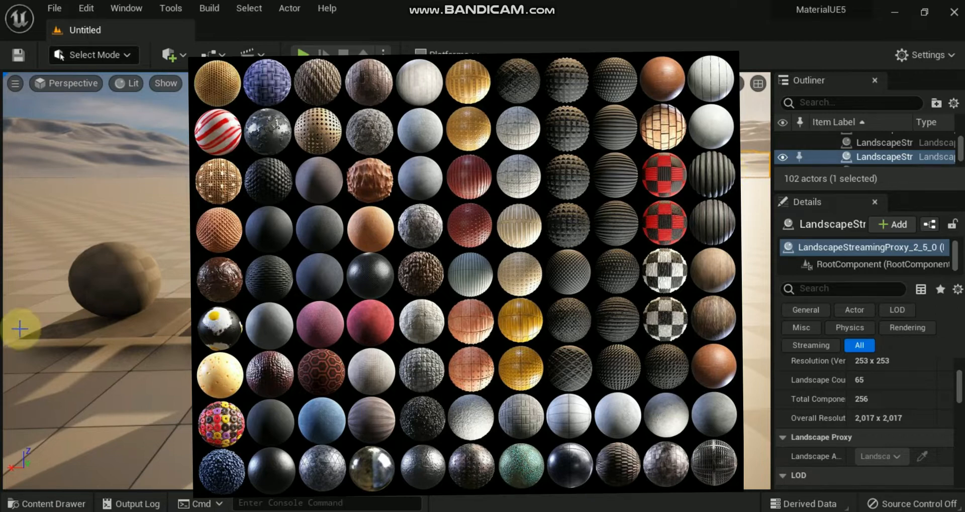
Open the StarterContent Materials folder in the project content and go through its materials to the end of the list.
left_click(52, 504)
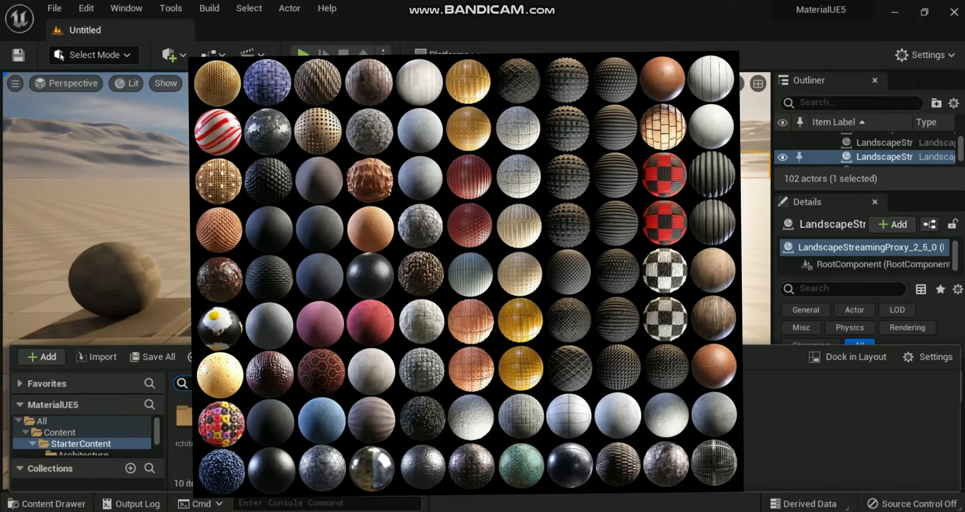
double_click(421, 421)
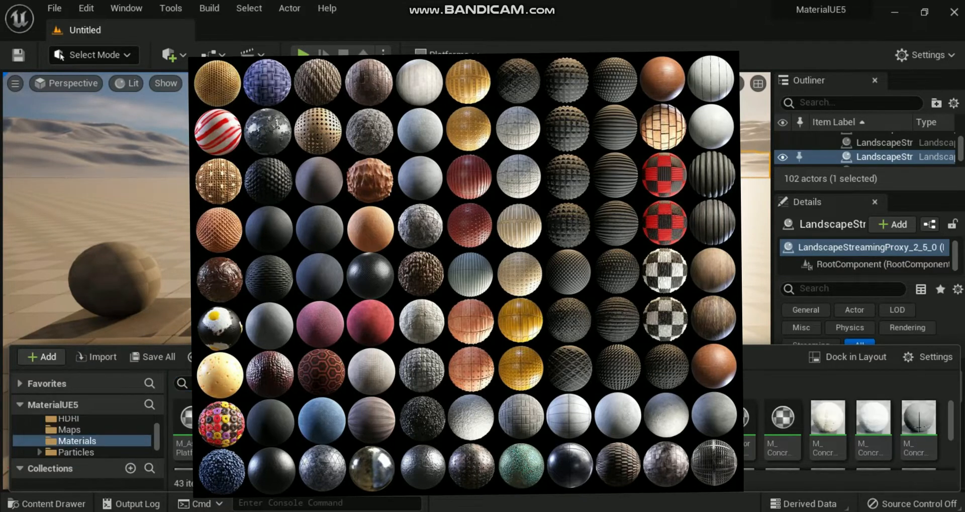
scroll(764, 421, "down", 3)
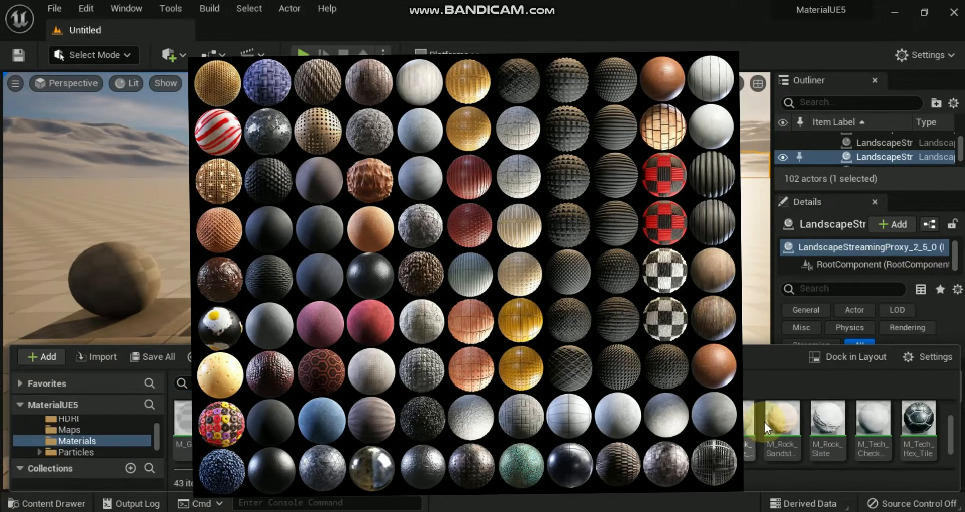
scroll(800, 437, "up", 3)
mouse_move(949, 426)
left_mouse_down()
mouse_move(950, 410)
mouse_move(945, 440)
mouse_move(950, 420)
left_mouse_up()
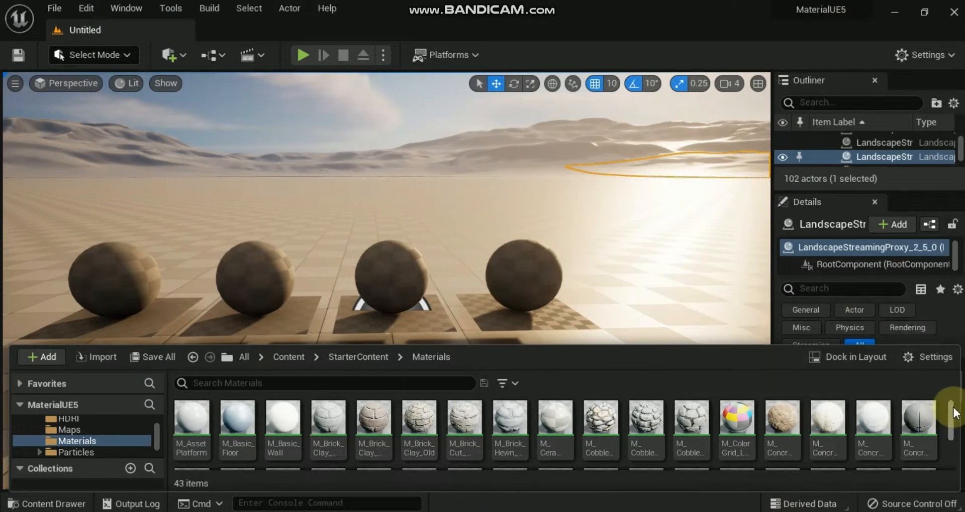
left_click_drag(955, 417, 947, 437)
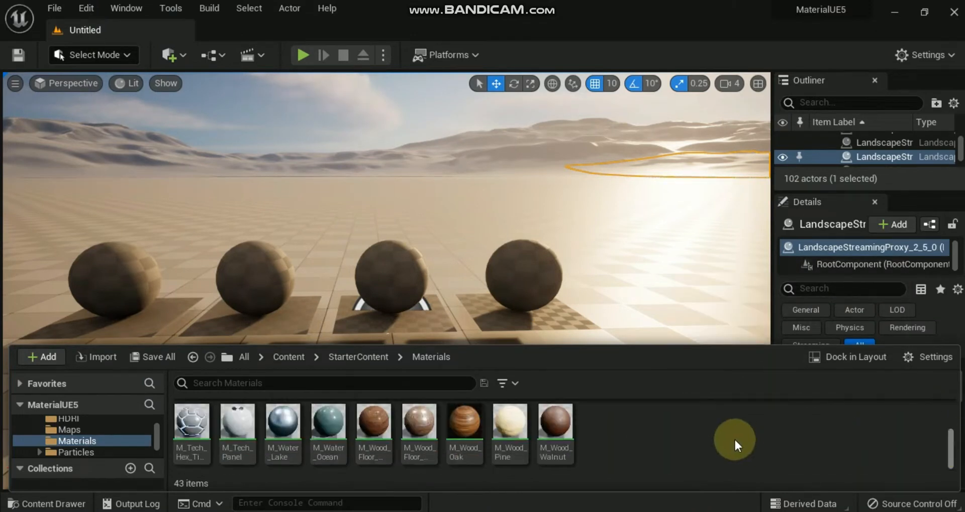
Create a new material named NewMat in the Materials folder and open it in the material editor.
right_click(660, 435)
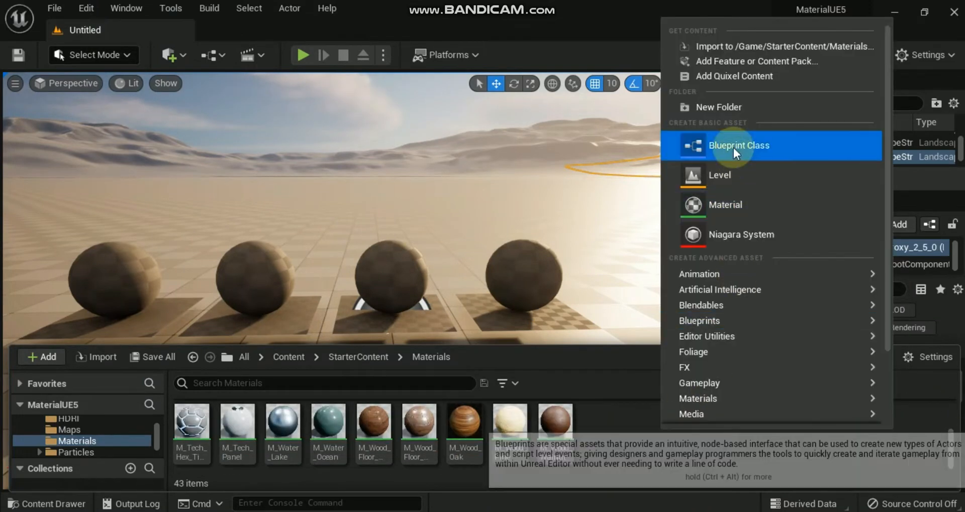
left_click(729, 203)
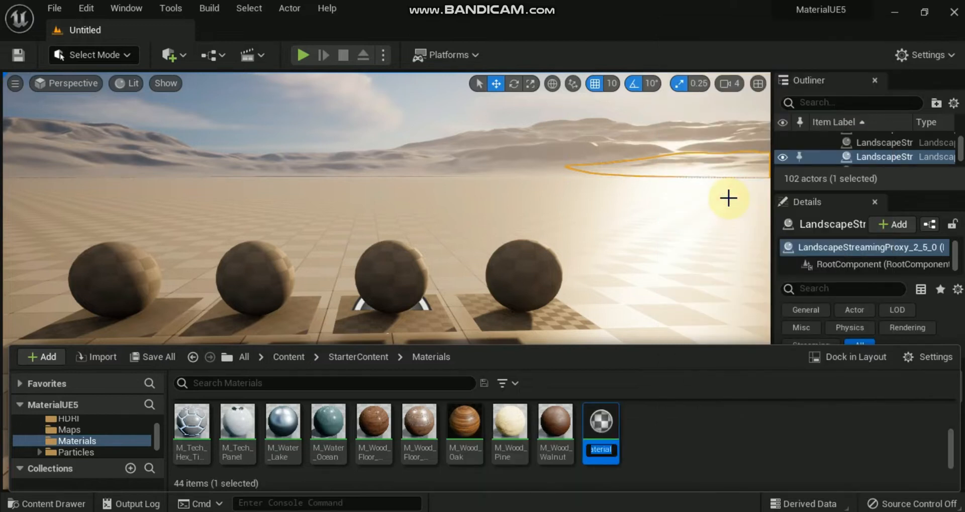
type("NewMa")
type("t")
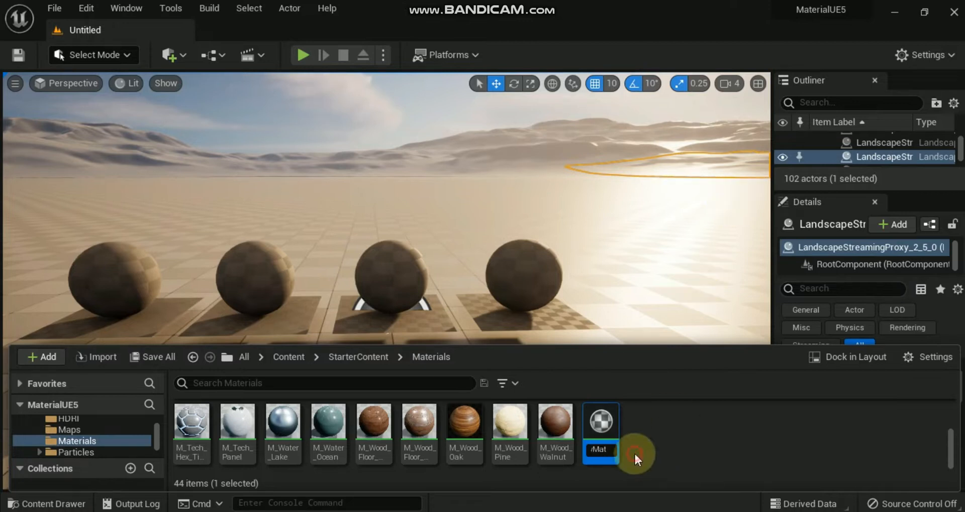
key("Return")
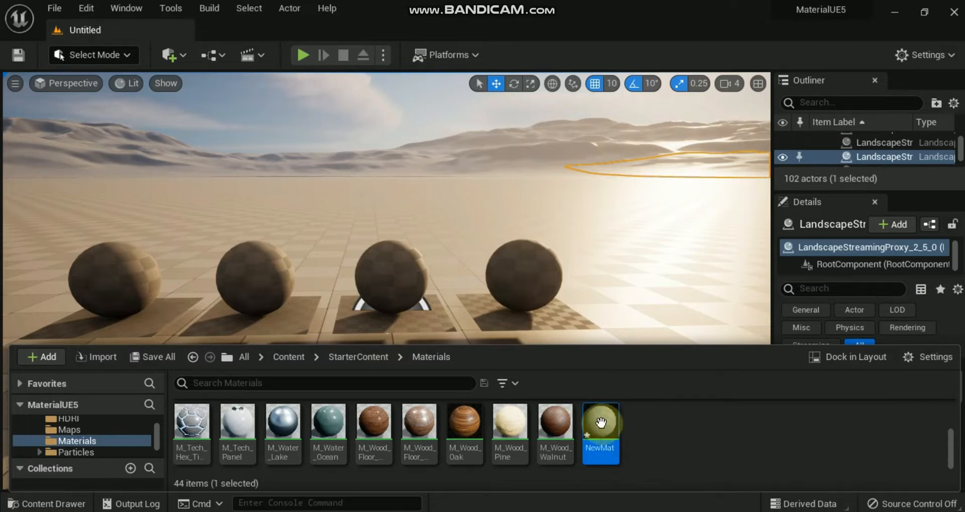
double_click(601, 423)
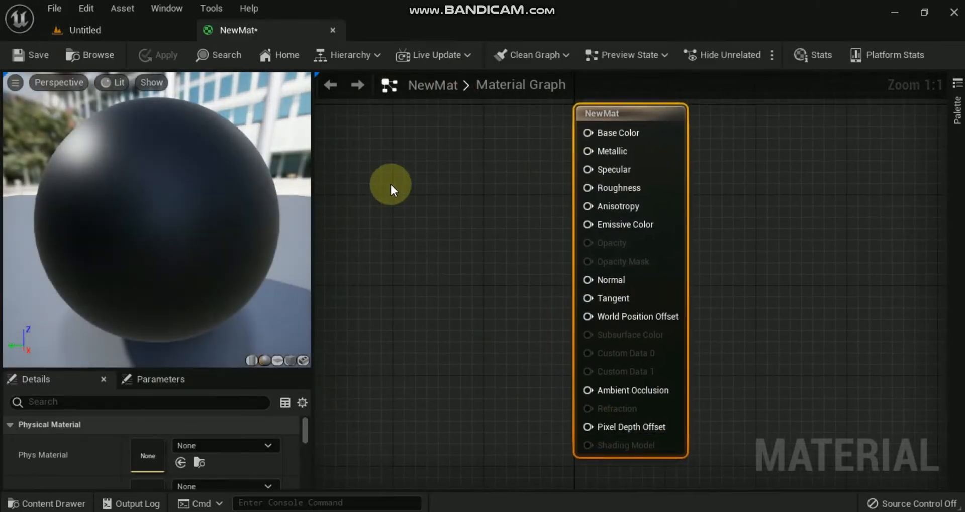
left_click(109, 29)
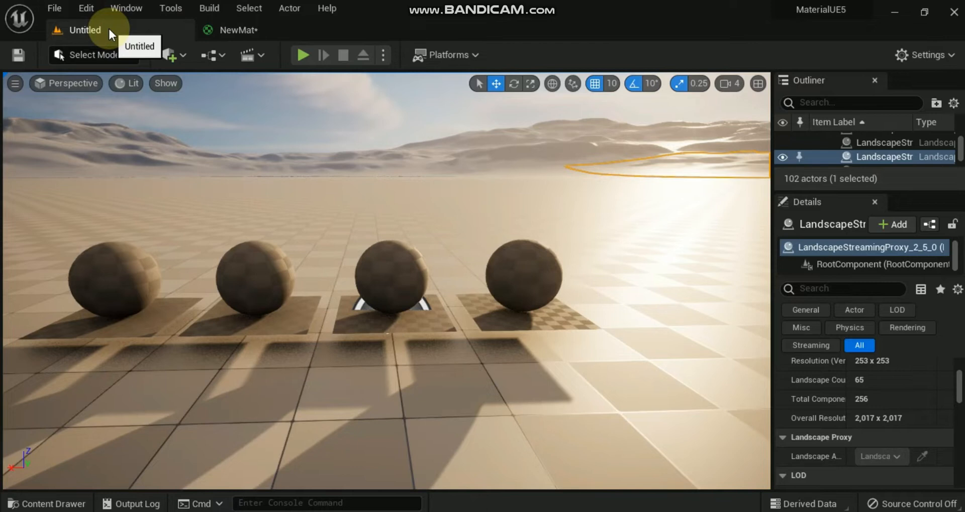
left_click(249, 29)
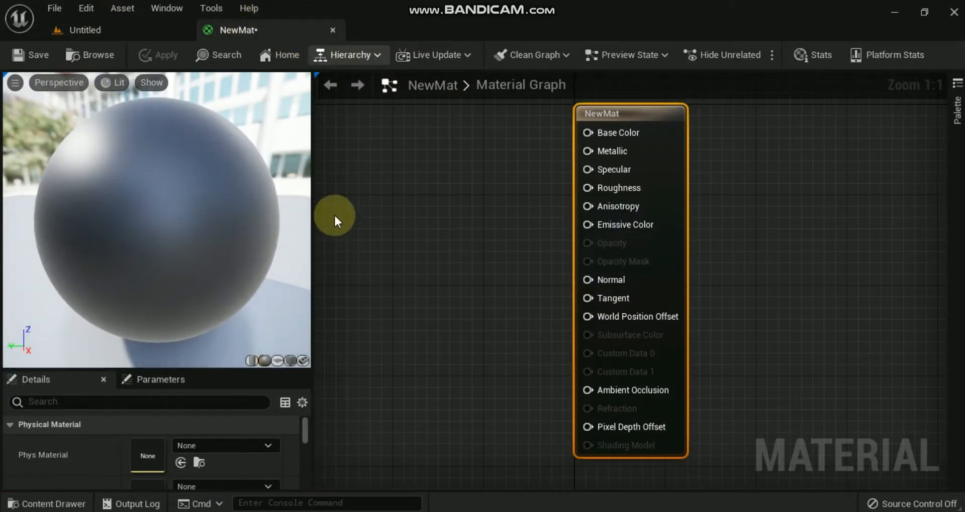
left_click_drag(549, 119, 740, 198)
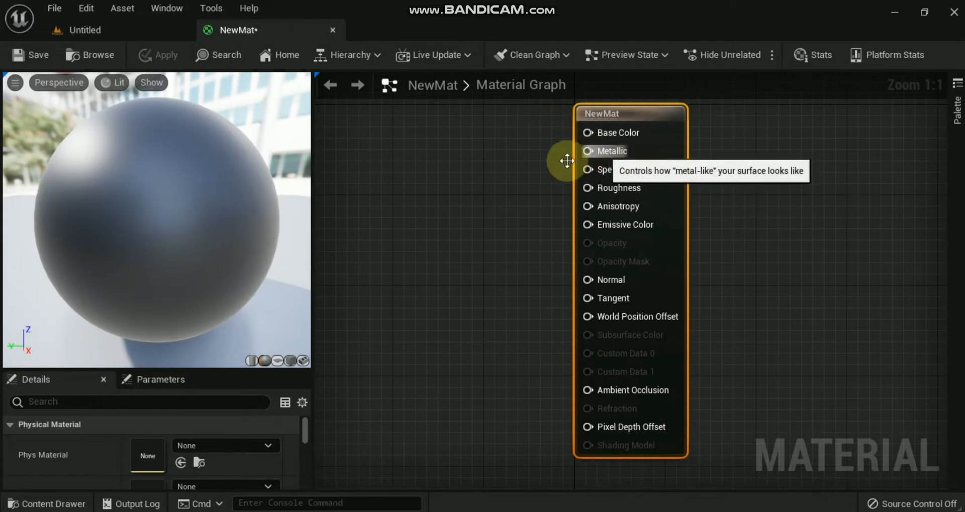
Preview NewMat on the cylinder, plane and cube meshes, and return the preview mesh to the sphere.
left_click_drag(61, 170, 291, 383)
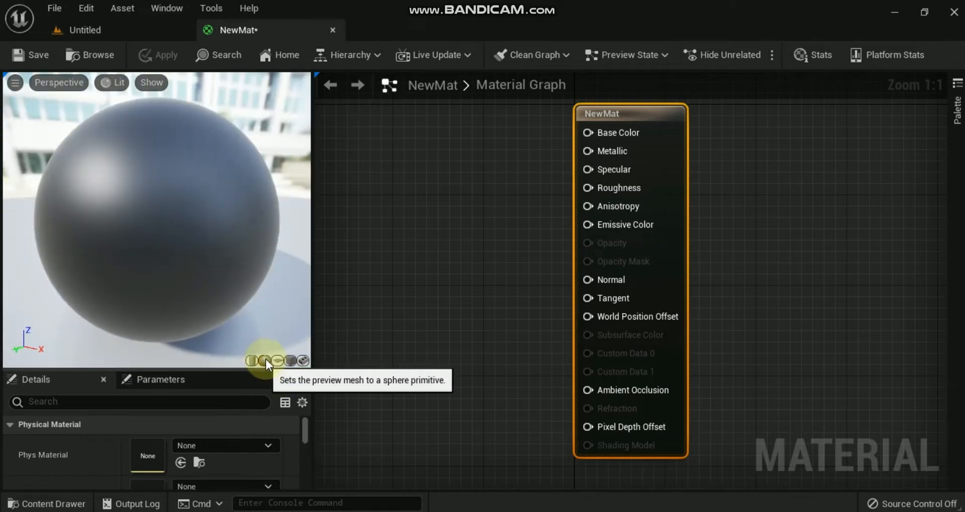
left_click(251, 361)
mouse_move(130, 258)
left_mouse_down()
mouse_move(131, 292)
mouse_move(132, 241)
left_mouse_up()
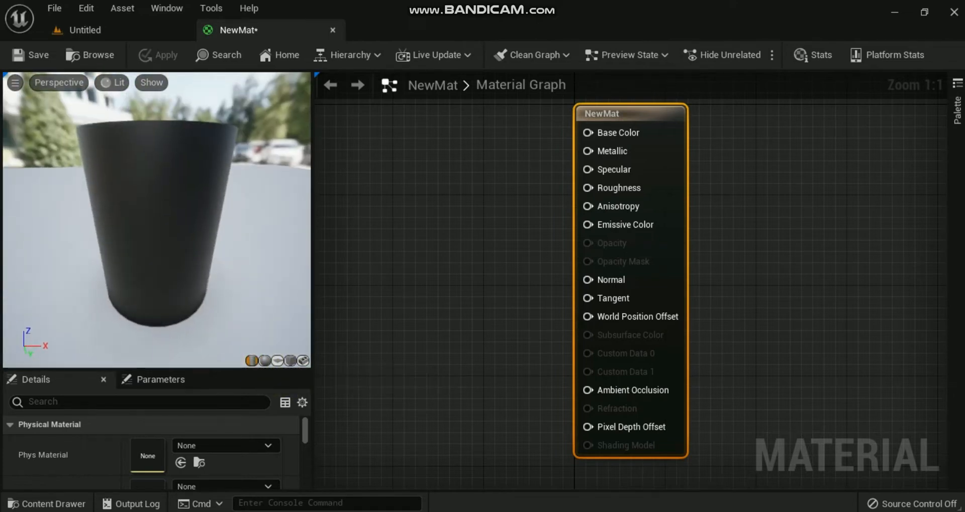
left_click(276, 360)
left_click(288, 363)
mouse_move(201, 251)
left_mouse_down()
mouse_move(171, 292)
mouse_move(150, 231)
mouse_move(186, 241)
mouse_move(201, 261)
left_mouse_up()
left_click(276, 361)
mouse_move(215, 305)
left_mouse_down()
mouse_move(226, 301)
mouse_move(191, 281)
mouse_move(151, 286)
mouse_move(226, 312)
left_mouse_up()
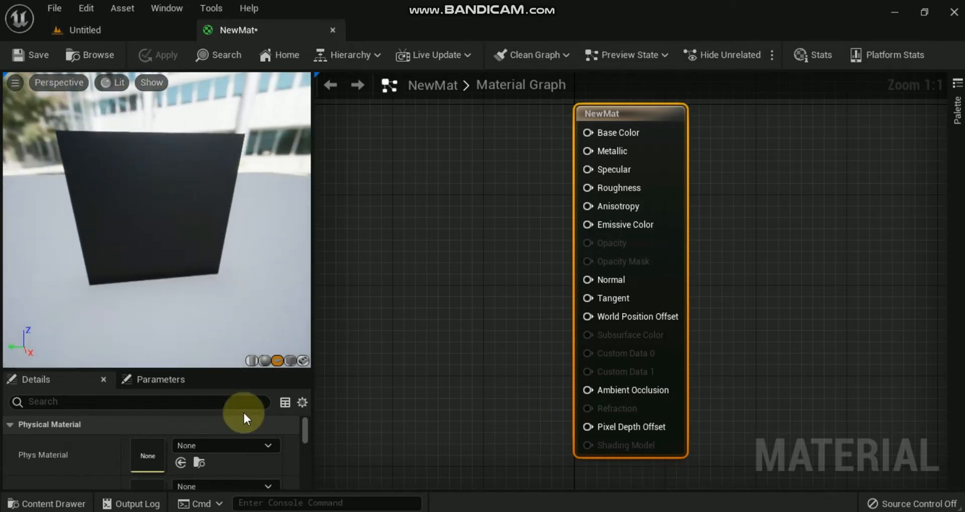
left_click(265, 361)
Examine the available Material Domain, Blend Mode and Shading Model options in NewMat's details.
mouse_move(303, 428)
left_mouse_down()
mouse_move(303, 447)
mouse_move(306, 427)
left_mouse_up()
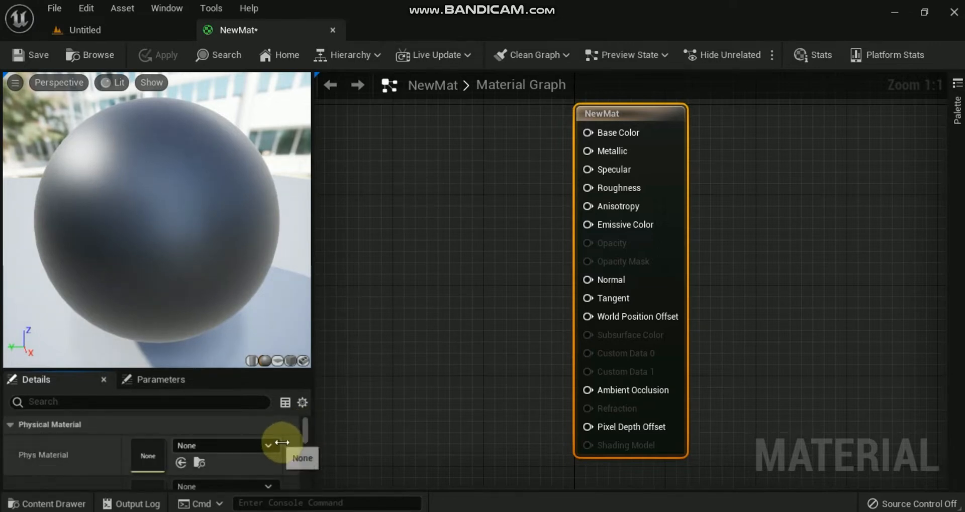
scroll(287, 445, "down", 1)
scroll(286, 445, "down", 3)
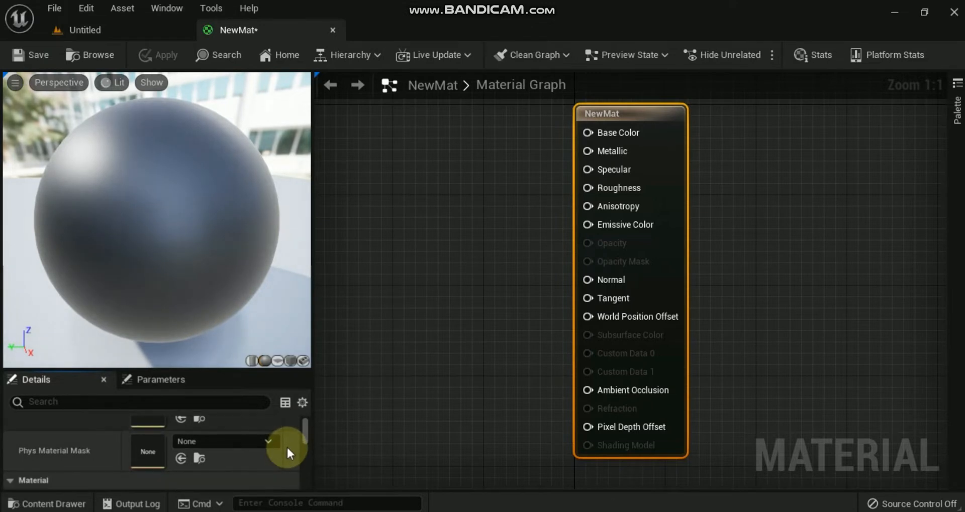
scroll(286, 445, "down", 1)
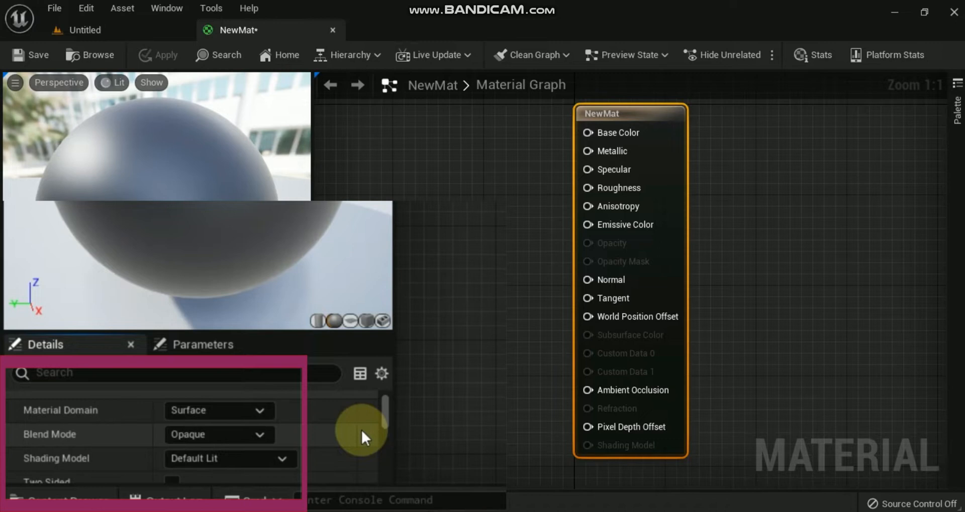
left_click(259, 409)
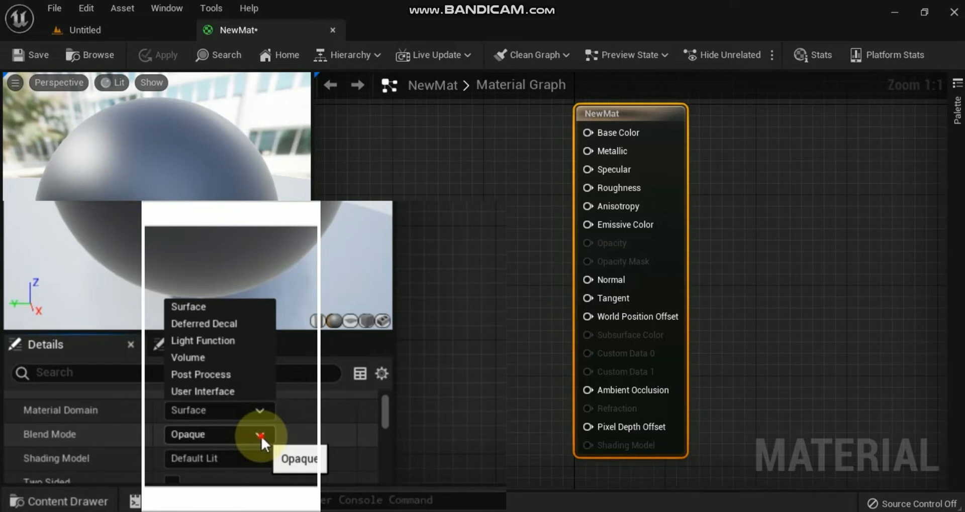
left_click(260, 435)
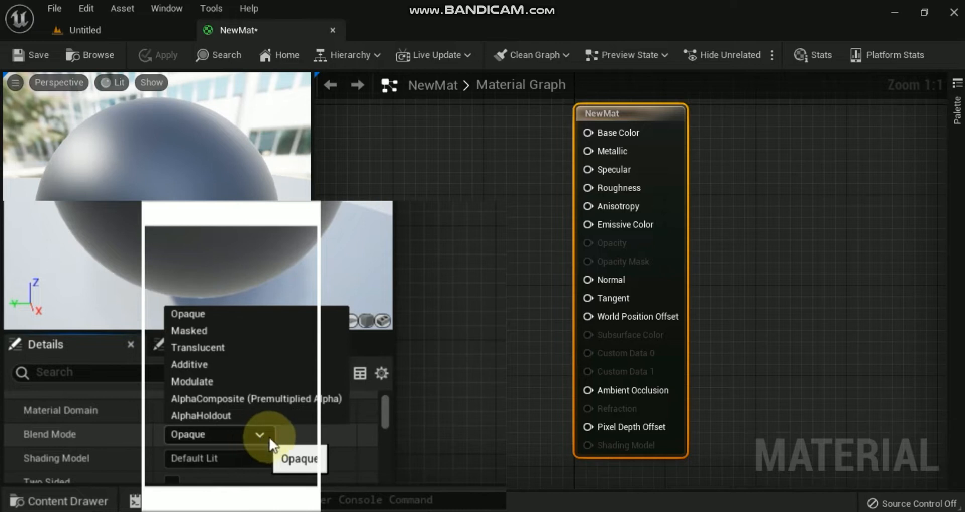
left_click(281, 461)
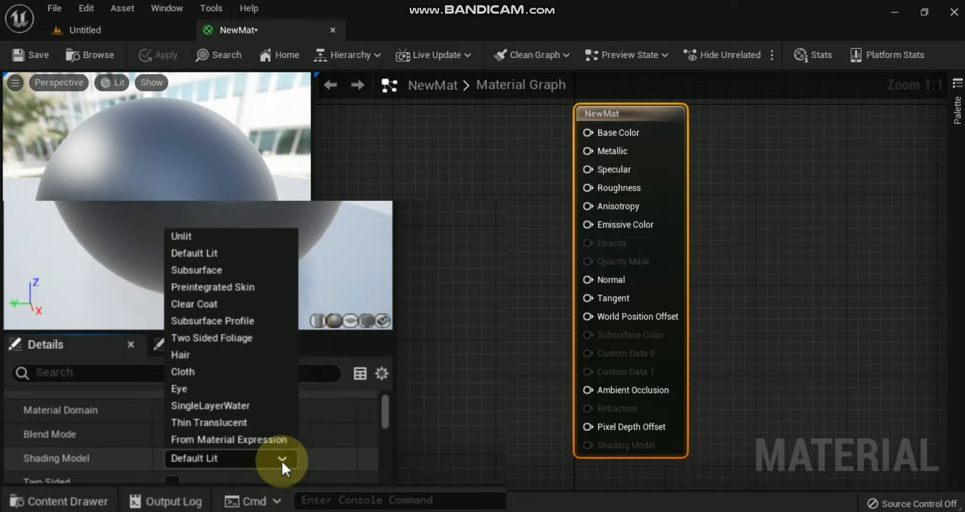
left_click(485, 418)
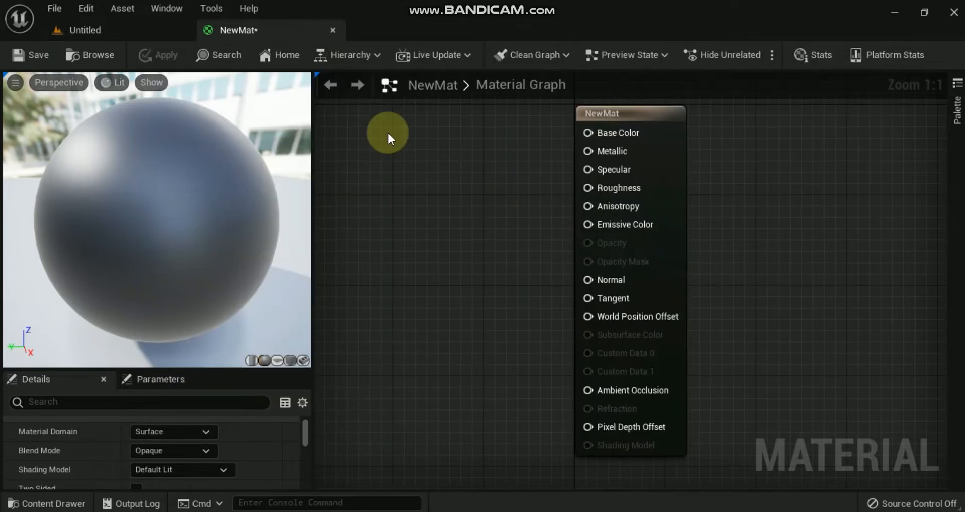
Add a Constant node connected to NewMat's Base Color input and set its value to 1.
left_click(387, 132)
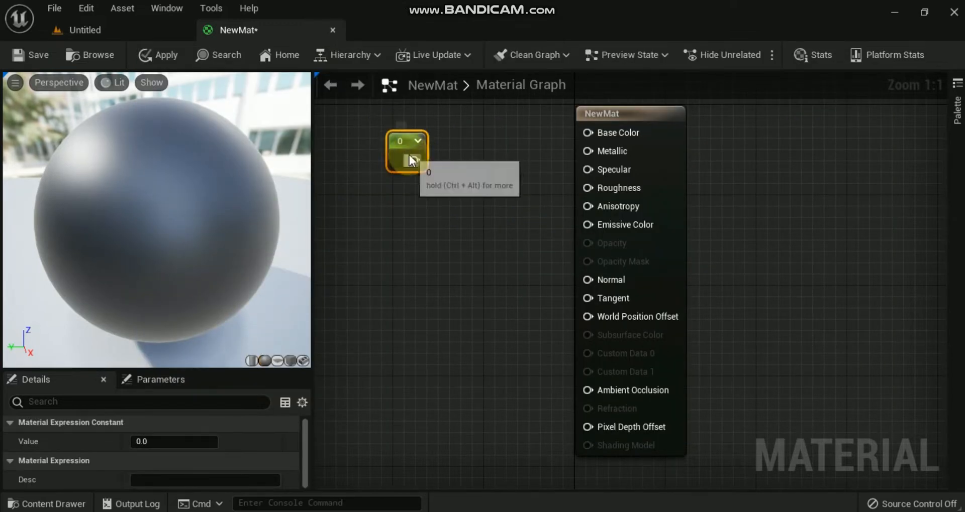
left_click_drag(414, 161, 595, 133)
left_click(146, 442)
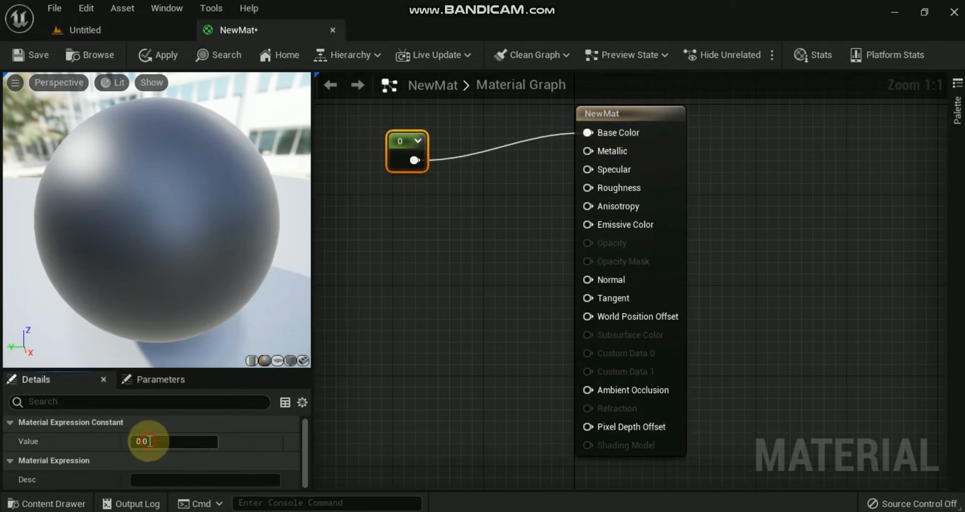
type("1")
left_click(243, 436)
Set the Constant node's value to 0.
left_click(156, 441)
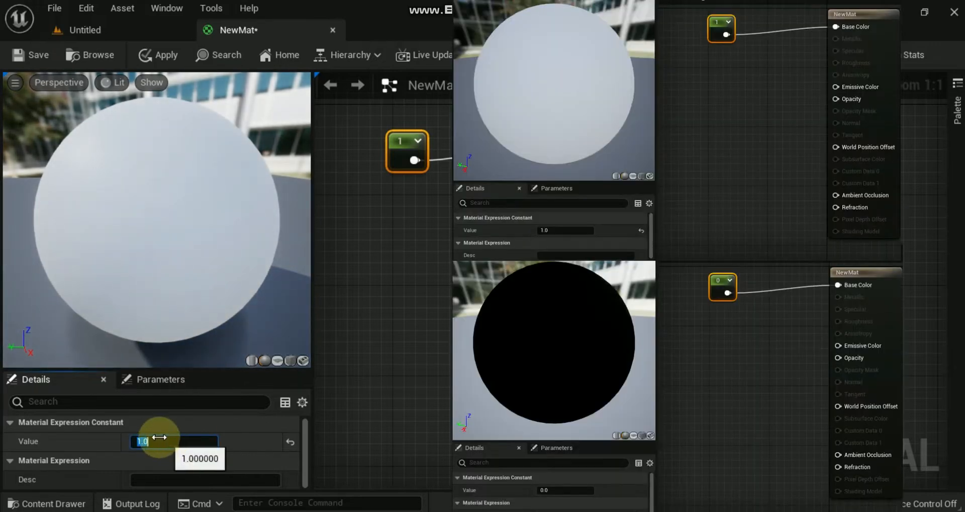
type("0")
left_click(236, 442)
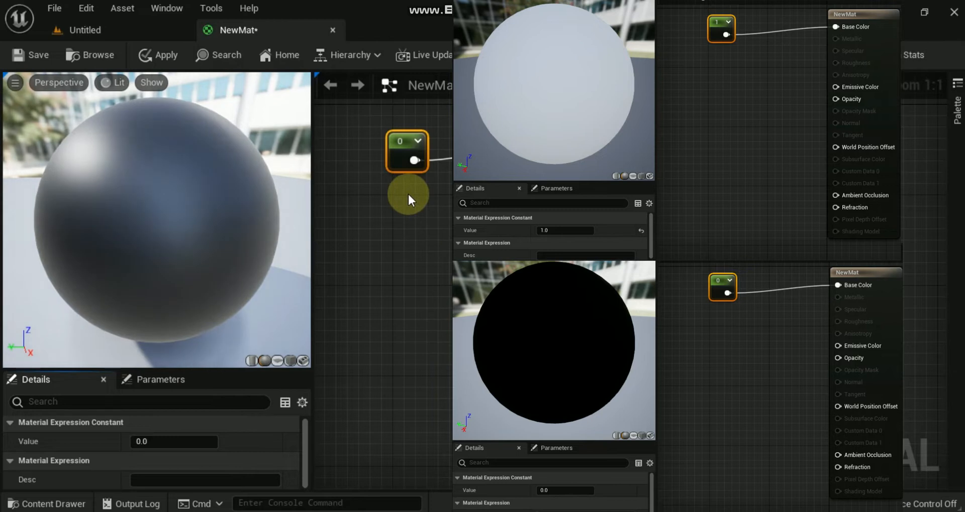
Add a Constant3Vector node beside the Constant node and connect it to Base Color in place of the constant.
left_click(408, 195)
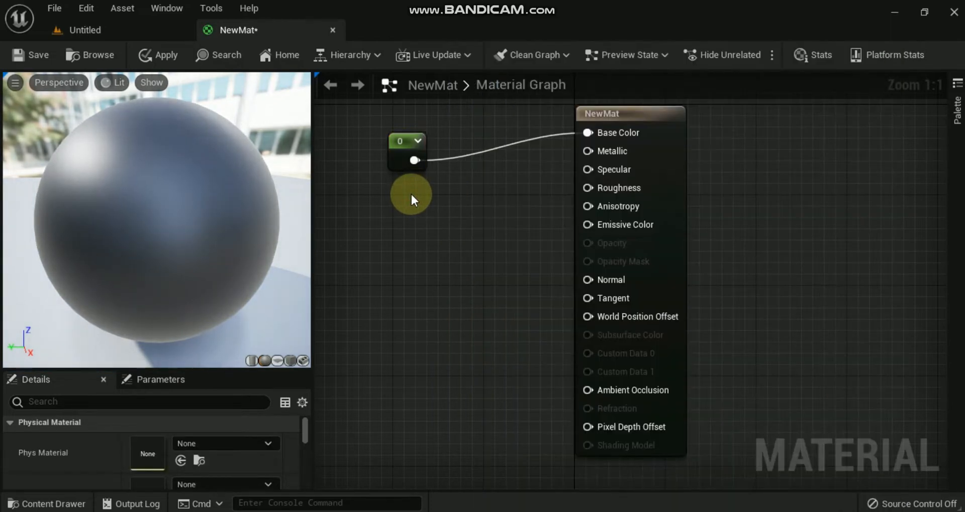
key("3")
left_click(411, 194)
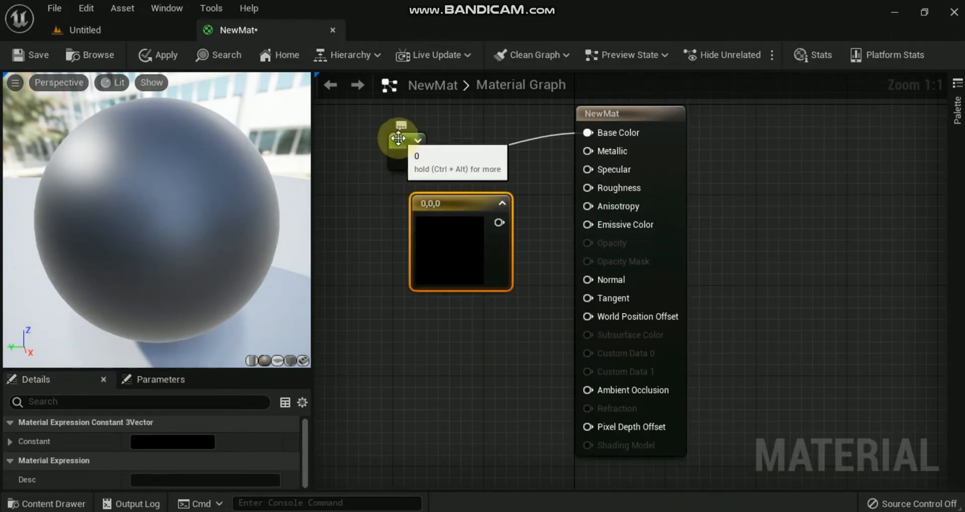
left_click_drag(399, 134, 480, 117)
left_click_drag(460, 201, 383, 136)
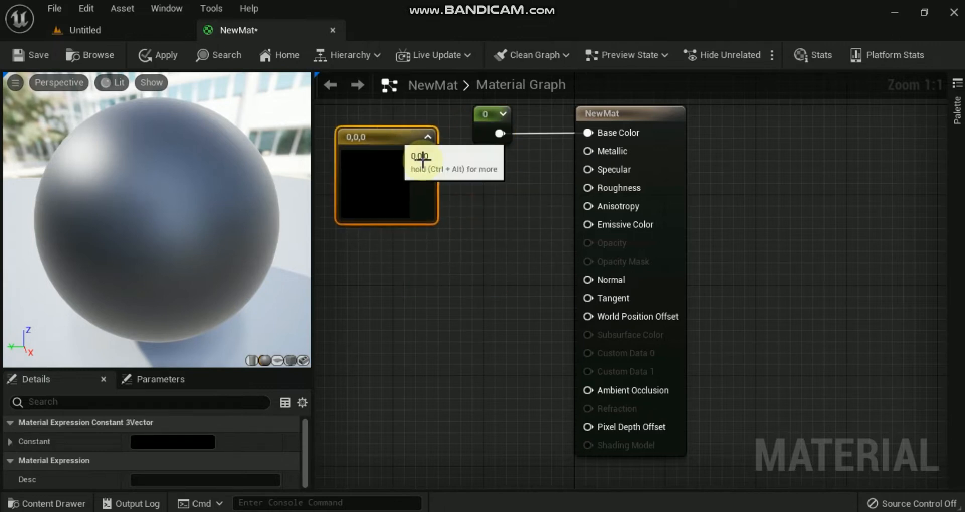
left_click_drag(424, 157, 596, 134)
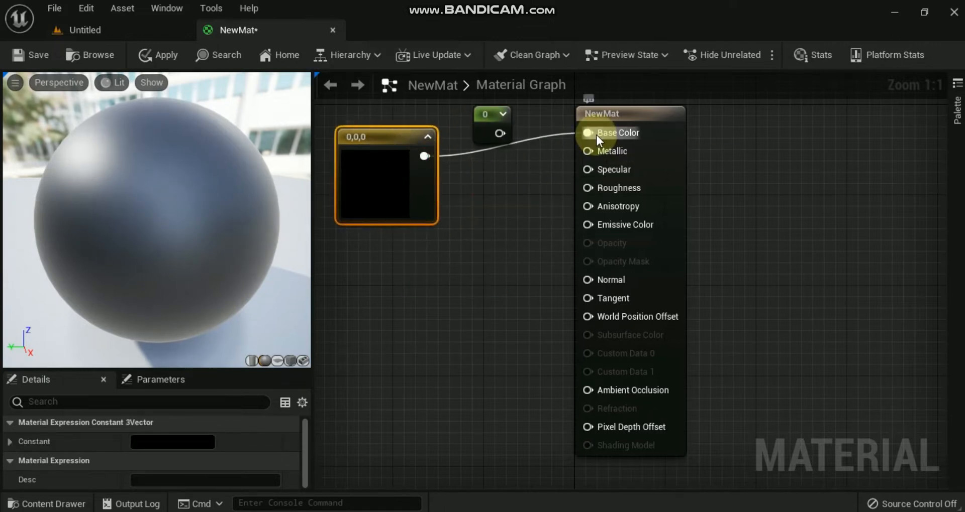
Set the Constant3Vector's color to a bright blue with R 0.033493, G 0.040488, B 1.0.
double_click(363, 174)
left_click(417, 204)
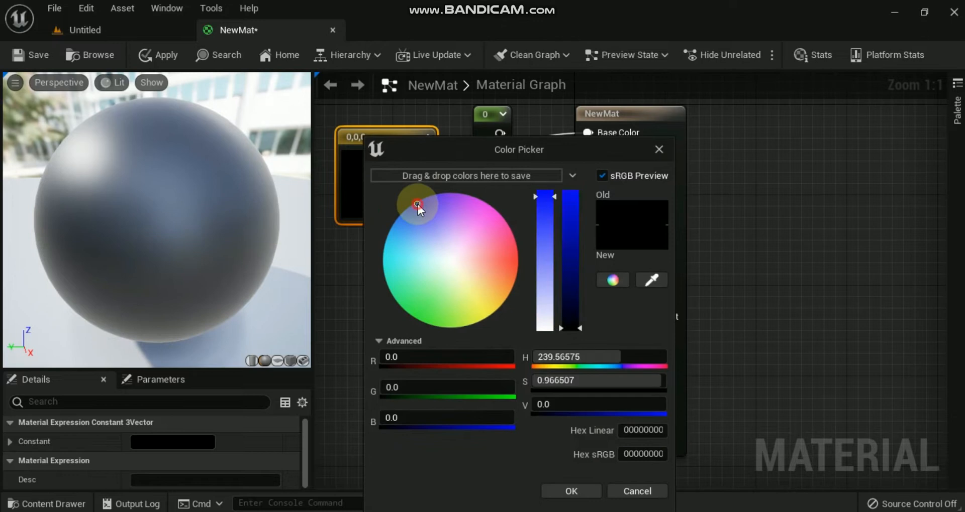
left_click_drag(578, 327, 573, 190)
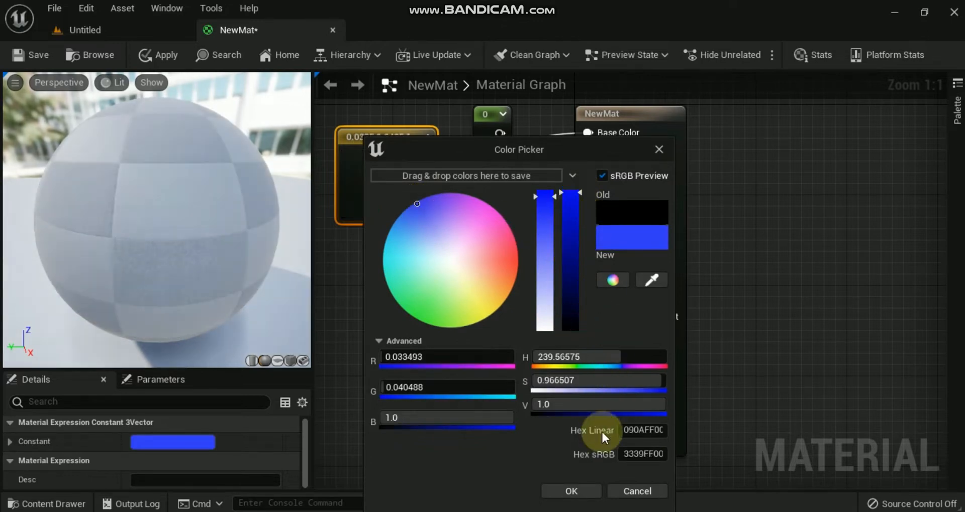
left_click(571, 491)
mouse_move(127, 205)
left_mouse_down()
mouse_move(206, 183)
mouse_move(120, 198)
left_mouse_up()
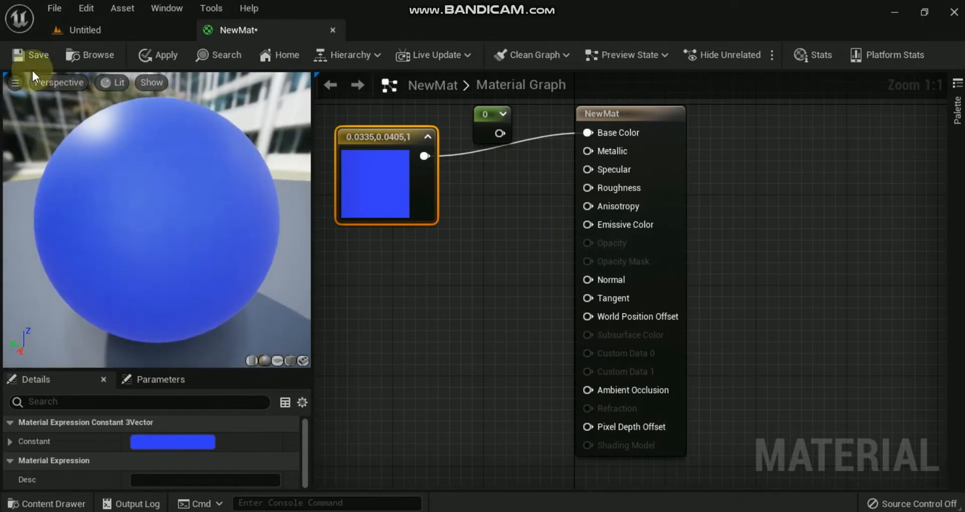
Set the Constant3Vector's color to pink-red with R 1.0, G 0.01873, B 0.168576 and save NewMat.
double_click(382, 176)
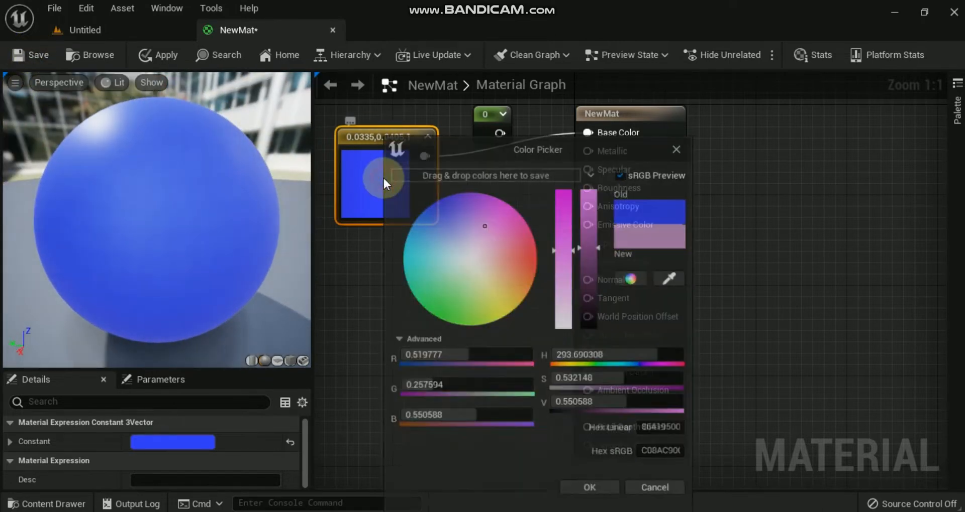
left_click(483, 309)
left_click(537, 250)
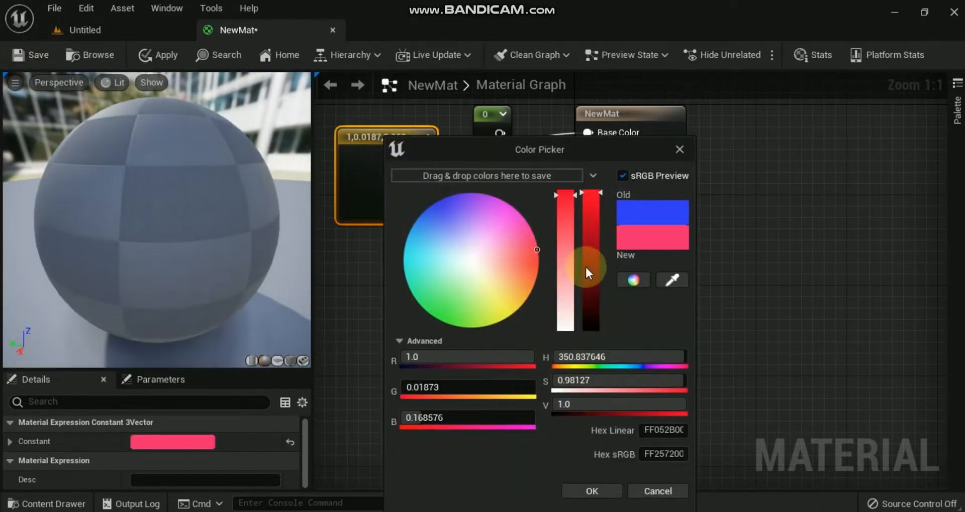
left_click(593, 488)
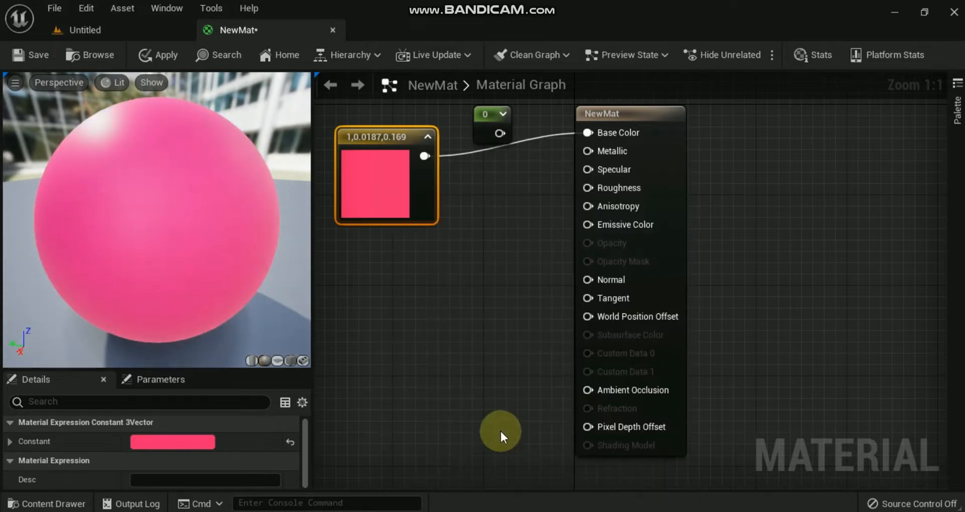
left_click(38, 52)
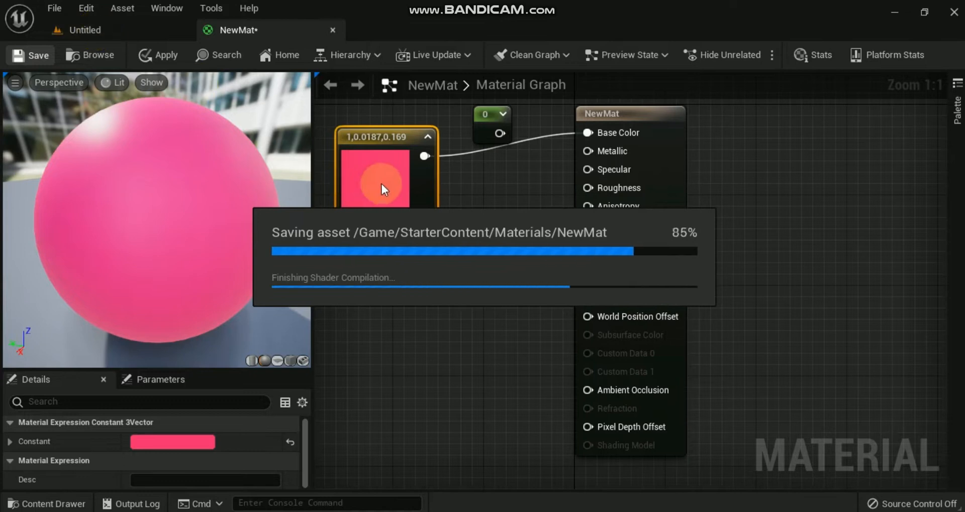
Apply NewMat from the Materials folder to the first sphere and the floor plate beneath it in the Untitled level.
left_click(99, 29)
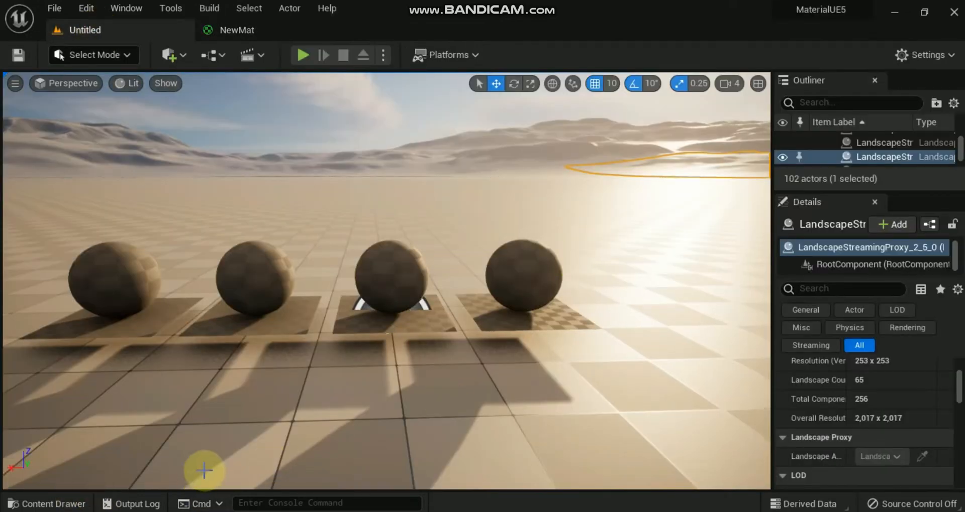
left_click(35, 504)
left_click_drag(601, 422, 121, 274)
left_click(56, 503)
left_click_drag(601, 424, 148, 328)
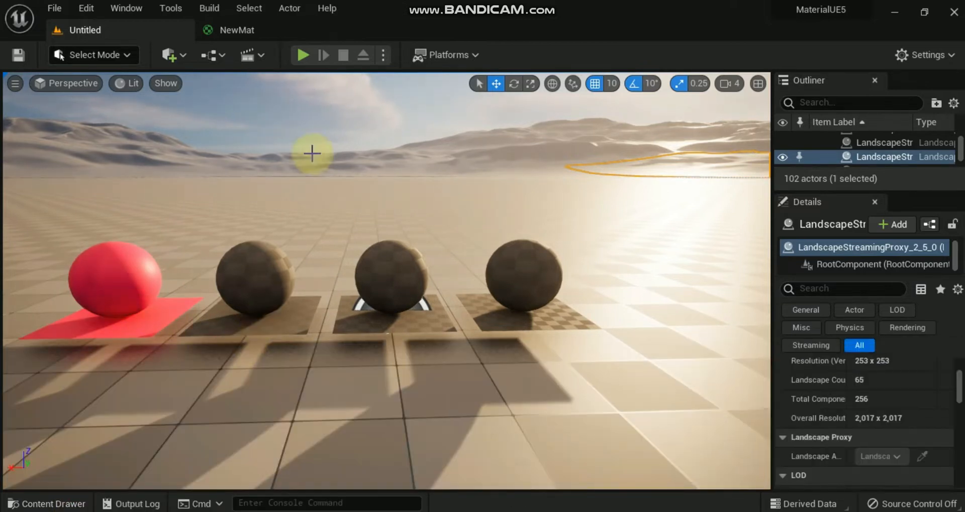
Duplicate NewMat in the Materials folder and open the copy in the material editor.
left_click(243, 32)
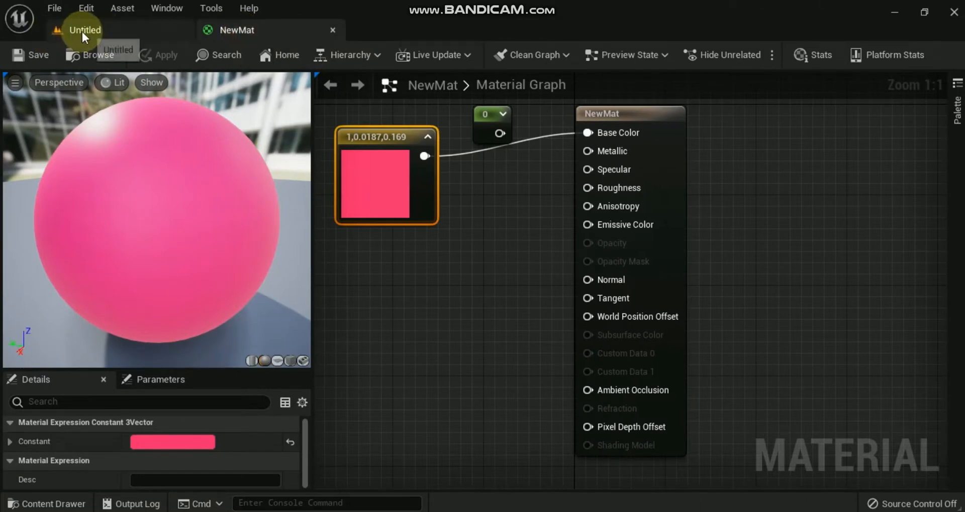
left_click(50, 504)
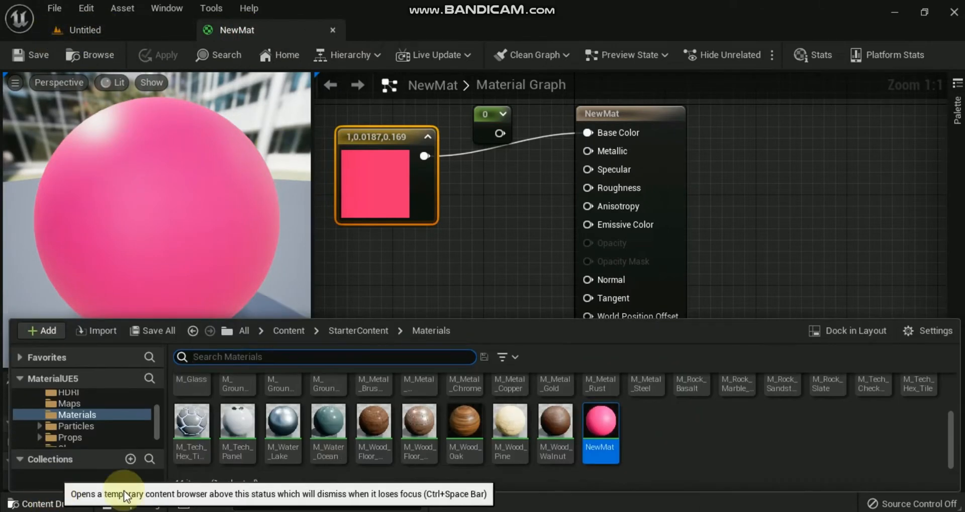
right_click(605, 438)
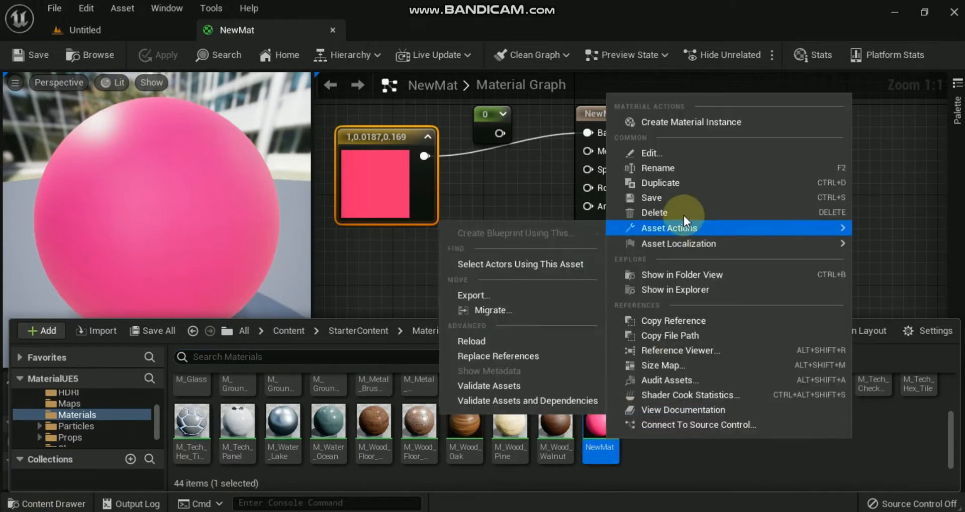
left_click(660, 184)
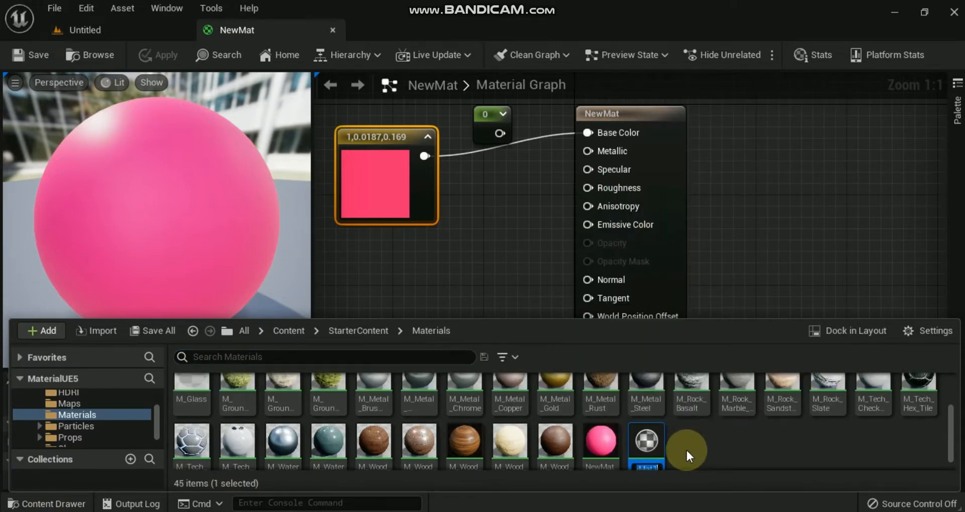
left_click(648, 440)
double_click(648, 440)
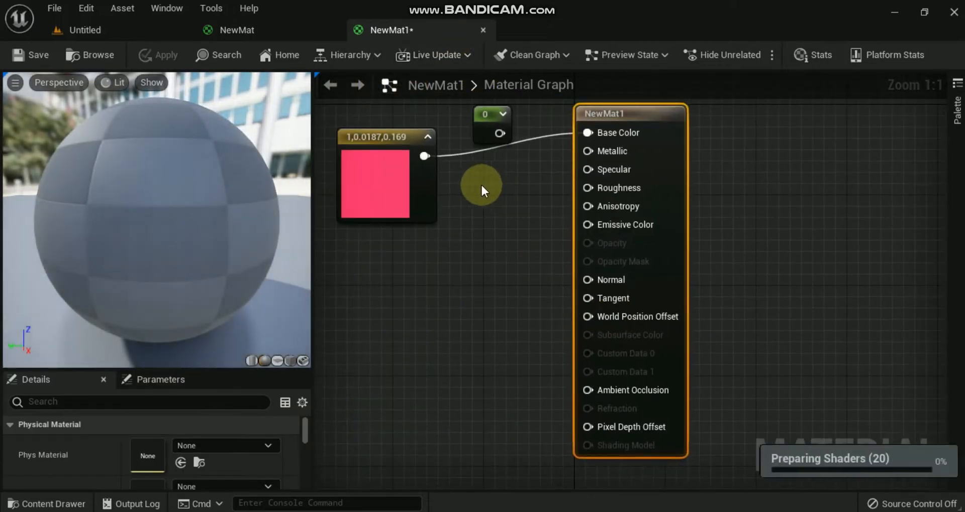
Rearrange NewMat1's two constant nodes beside the material node and connect the Constant with value 0 to Metallic.
left_click_drag(481, 113, 459, 158)
left_click_drag(452, 193, 454, 228)
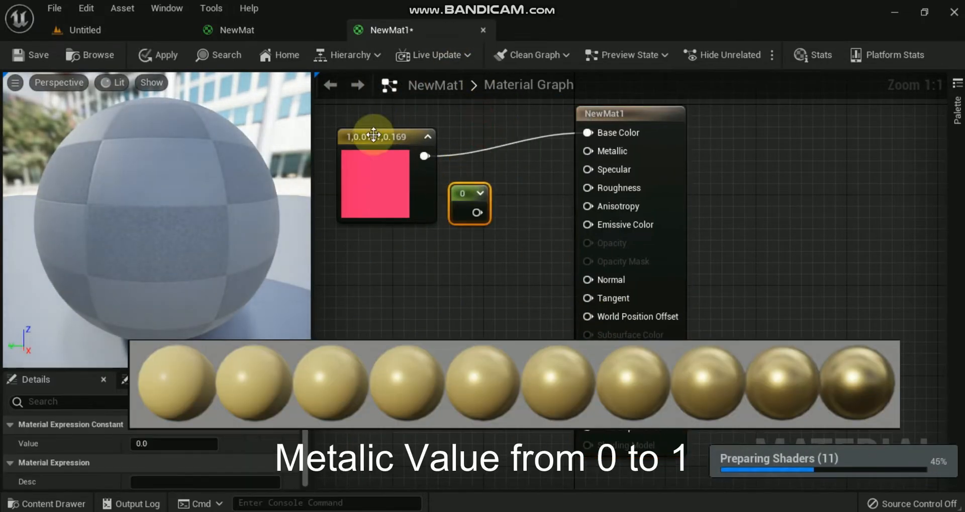
left_click_drag(380, 132, 366, 109)
left_click_drag(474, 194, 586, 152)
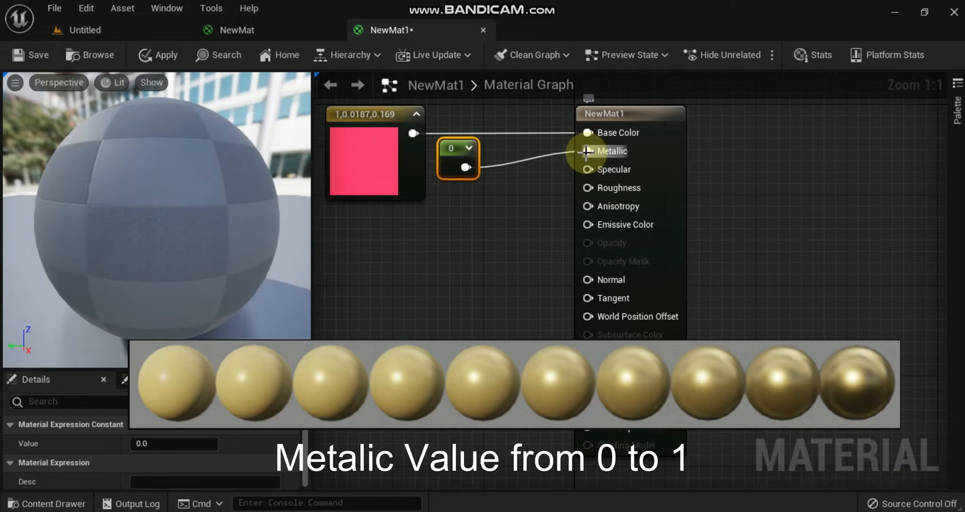
mouse_move(113, 196)
left_mouse_down()
mouse_move(271, 181)
mouse_move(130, 197)
left_mouse_up()
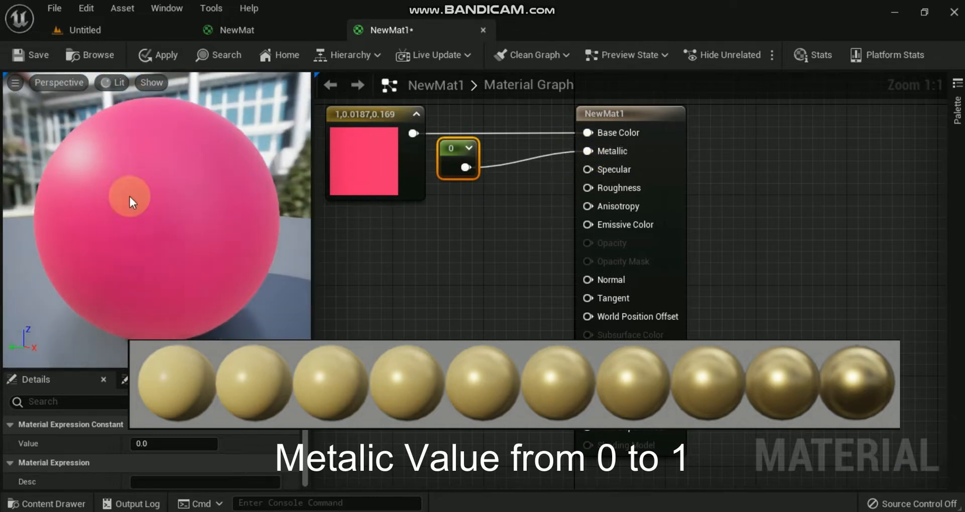
Apply NewMat1 to the second sphere and the floor plate beneath it in the Untitled level.
left_click(70, 29)
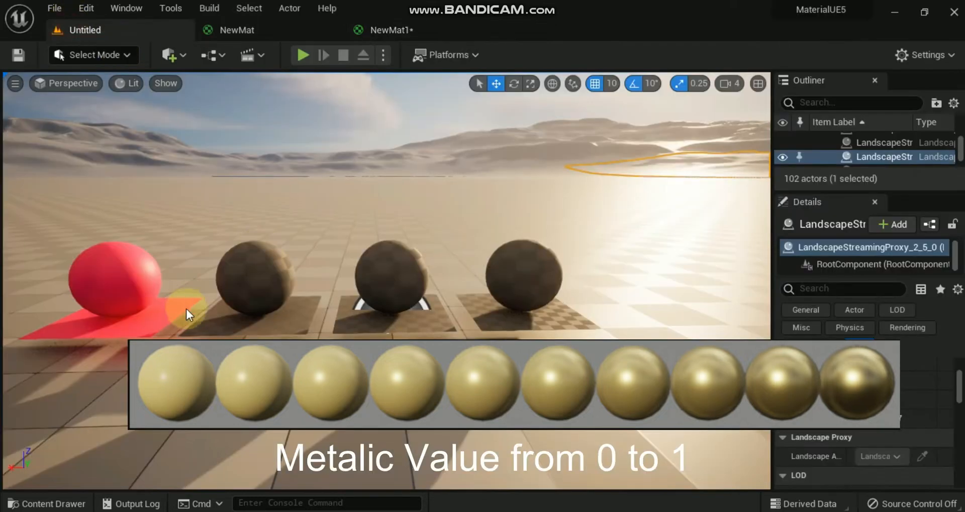
left_click(53, 504)
left_click_drag(630, 457, 251, 273)
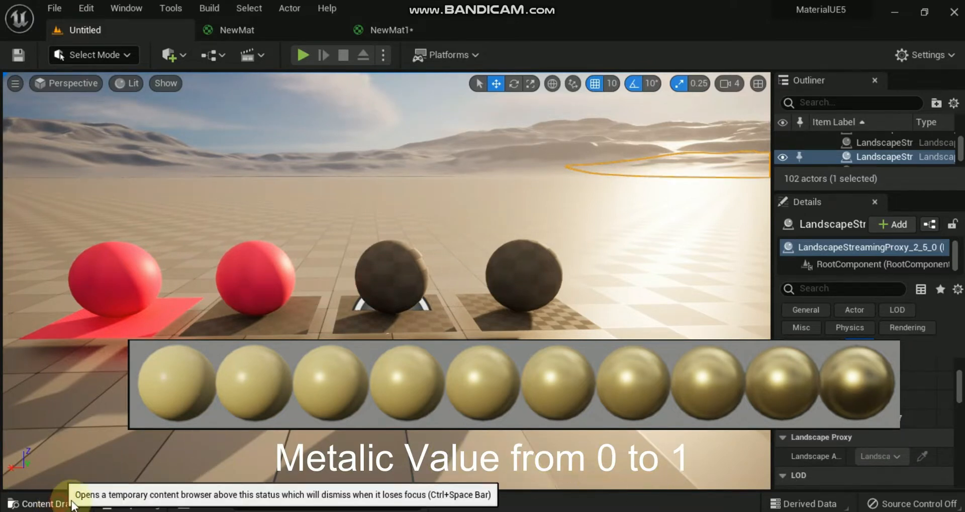
left_click(53, 504)
left_click_drag(681, 474, 288, 320)
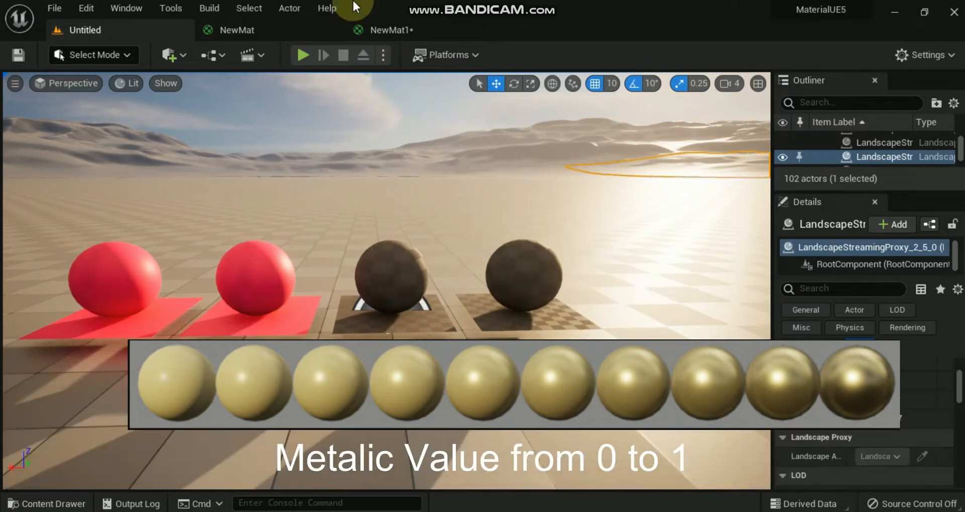
Set the Constant feeding NewMat1's Metallic input to 1, save the material and check the second sphere in the level.
left_click(397, 29)
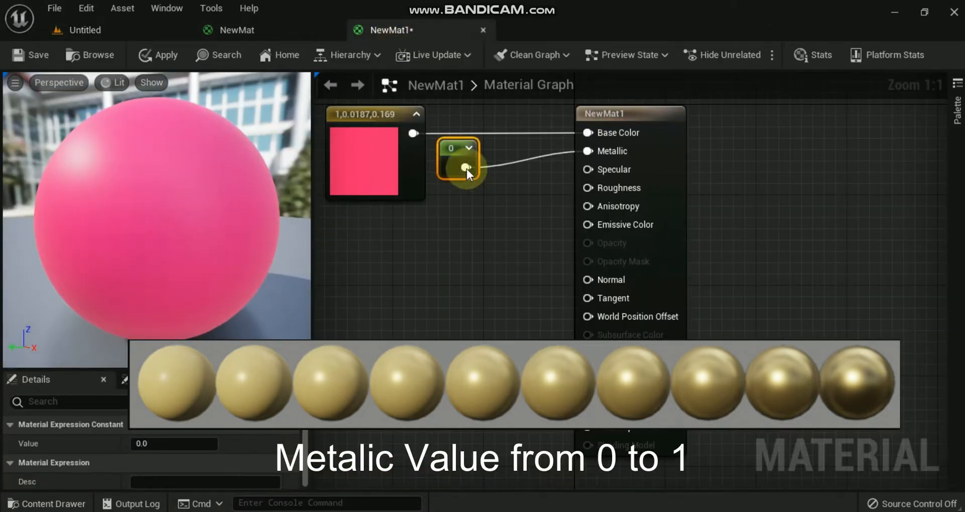
left_click(151, 444)
type("1")
key("Return")
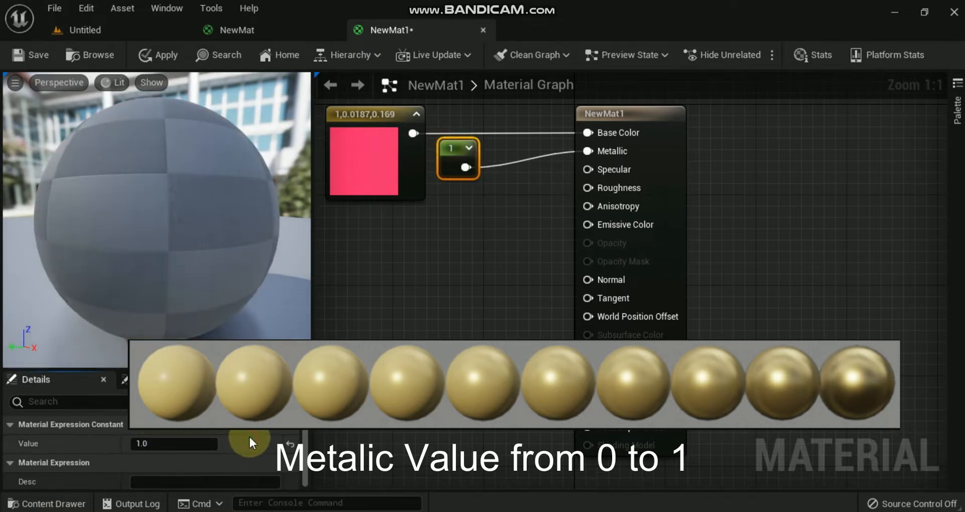
left_click_drag(79, 173, 201, 176)
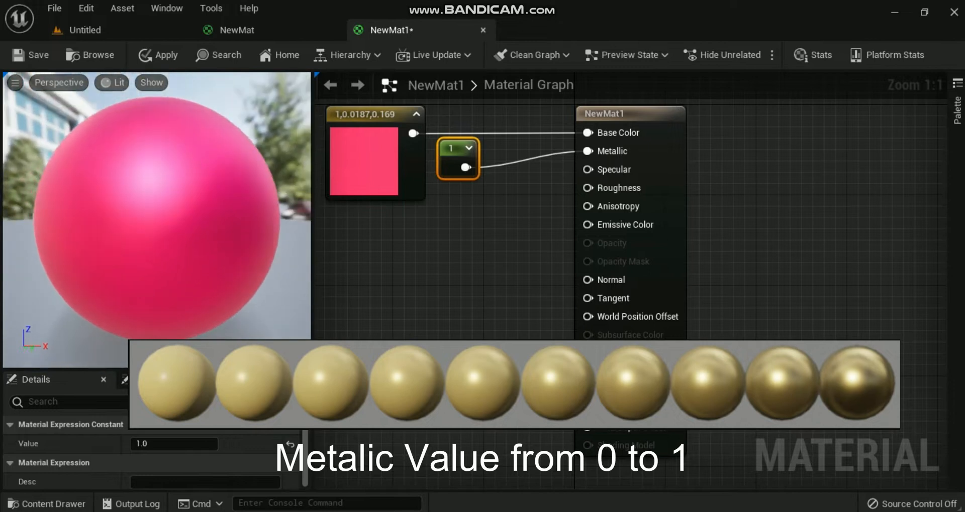
left_click(32, 57)
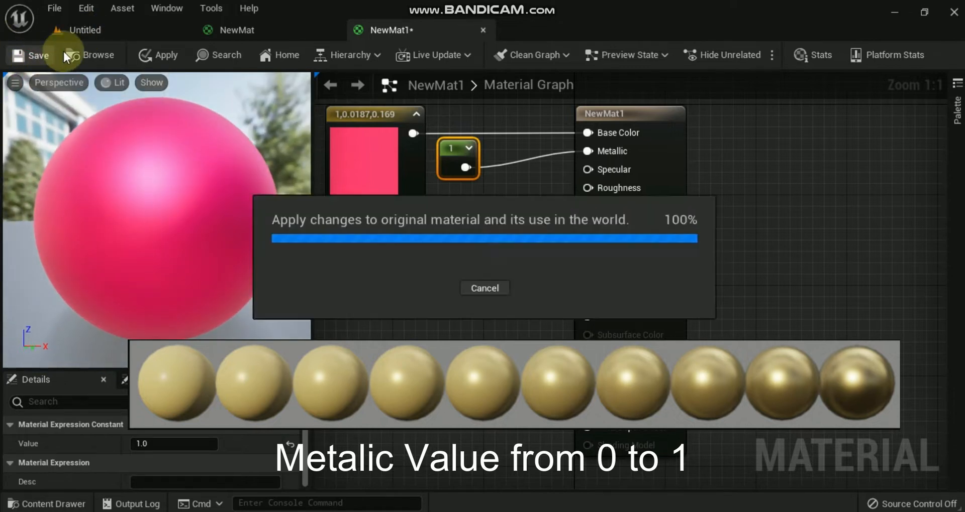
left_click(100, 31)
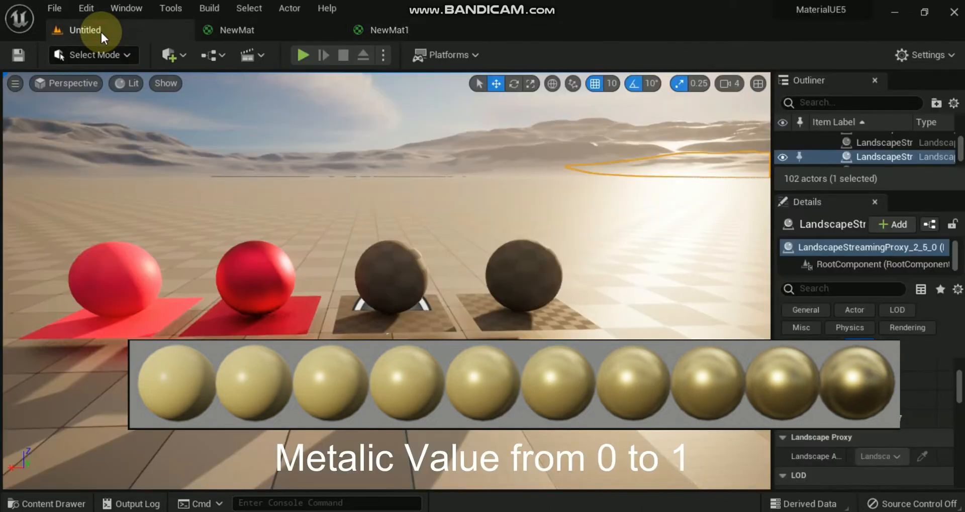
right_click_drag(275, 283, 337, 283)
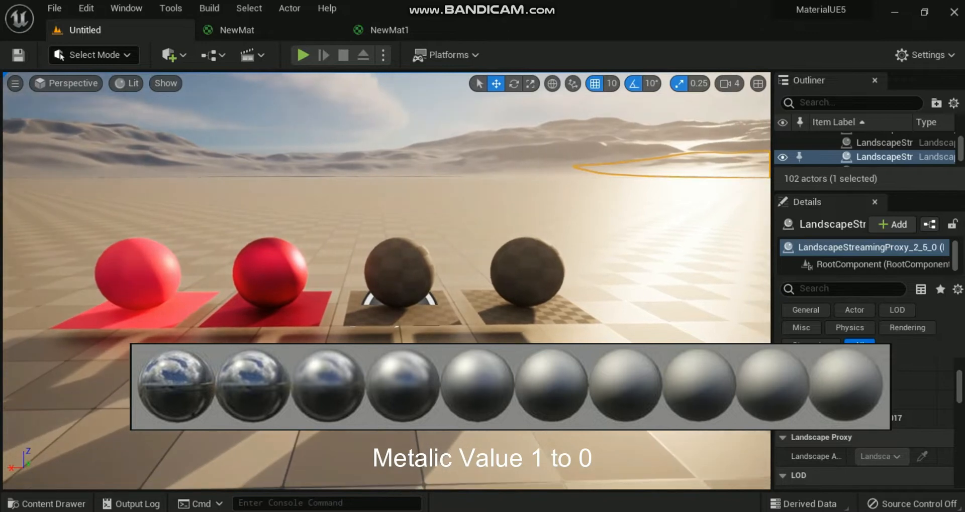
Duplicate the original NewMat once more in the Materials folder and open the new copy for editing.
left_click(383, 31)
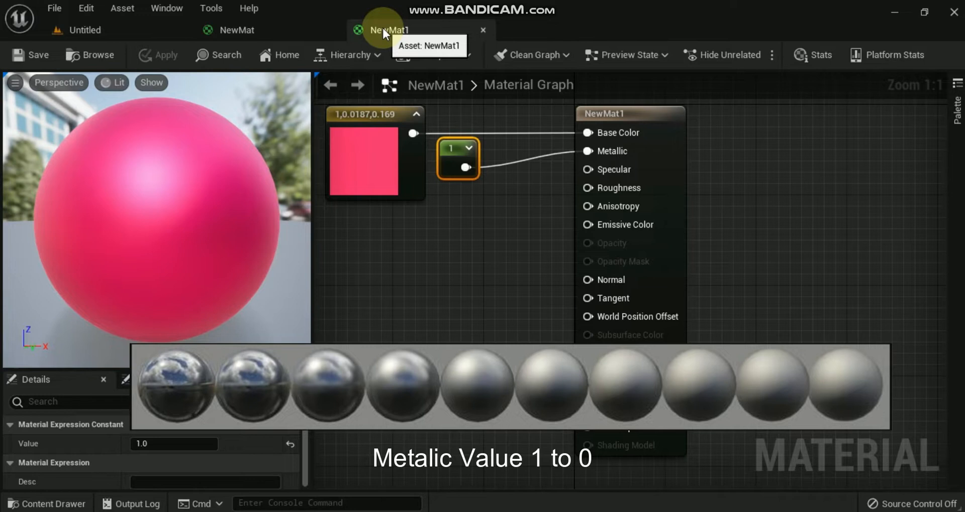
left_click(95, 28)
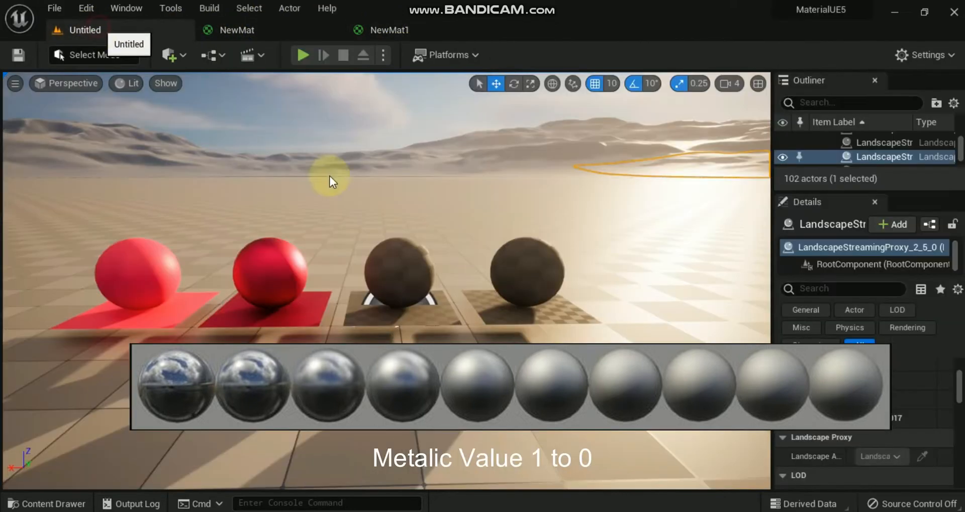
left_click(76, 504)
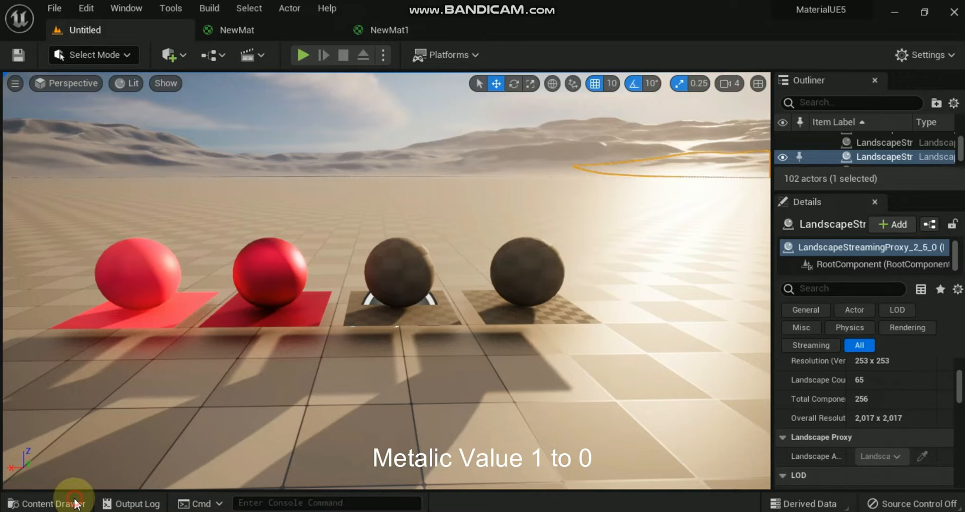
left_click(75, 504)
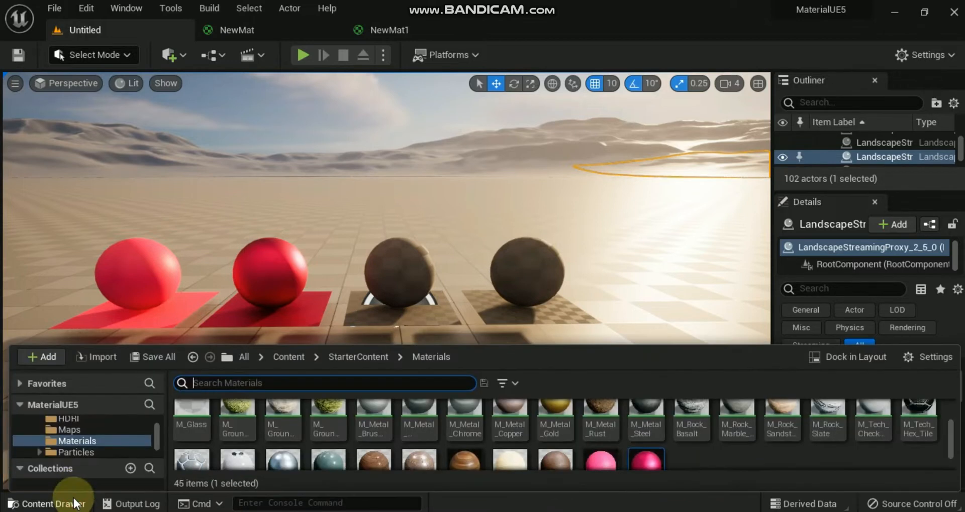
right_click(605, 460)
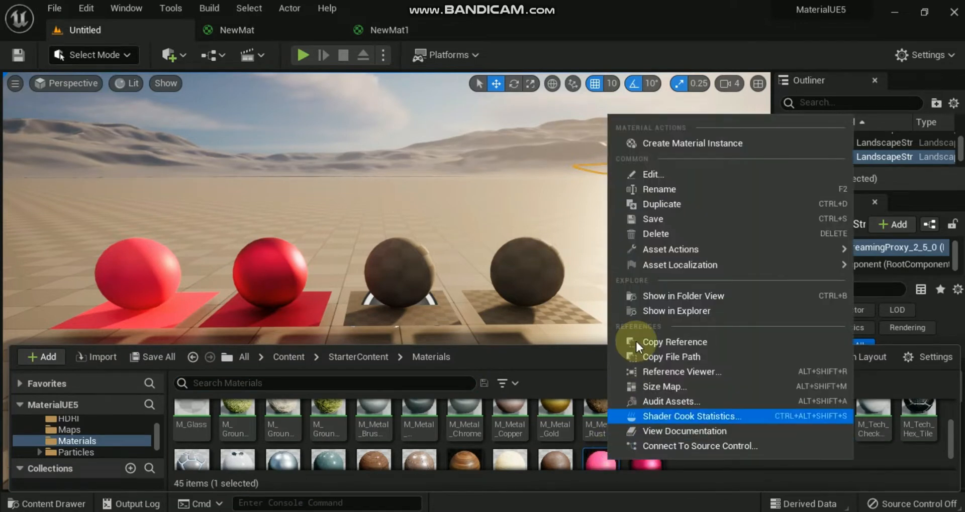
left_click(686, 202)
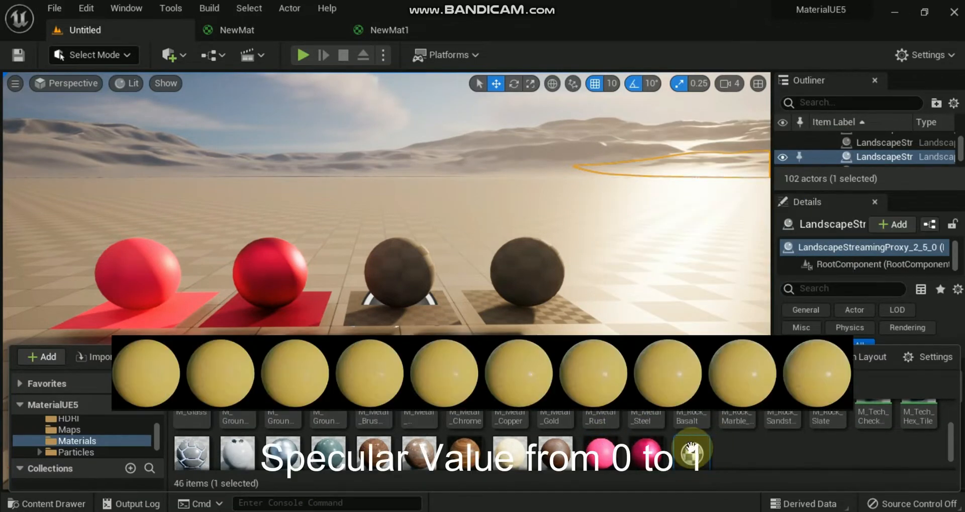
double_click(690, 449)
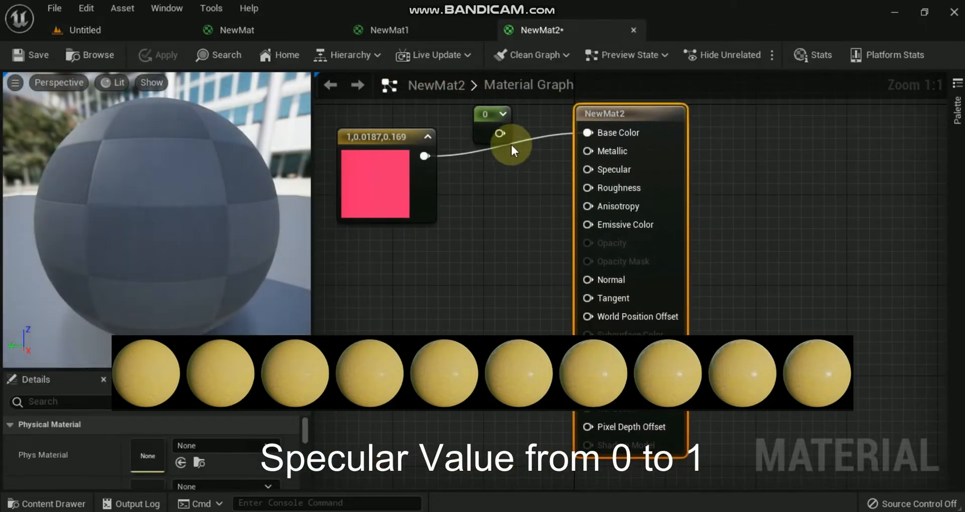
Connect NewMat2's Constant to the Specular input and set the Constant's value to 1.
left_click_drag(478, 116, 586, 169)
left_click(157, 466)
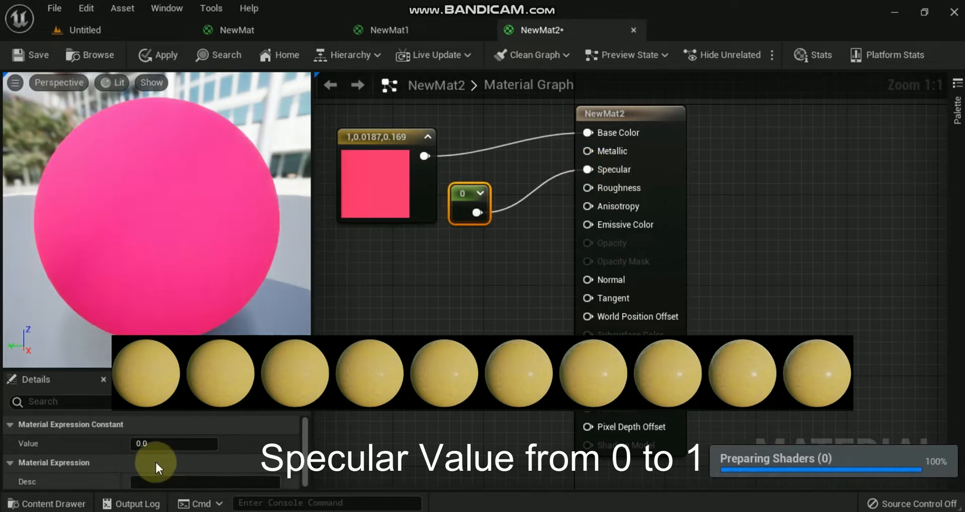
left_click(155, 444)
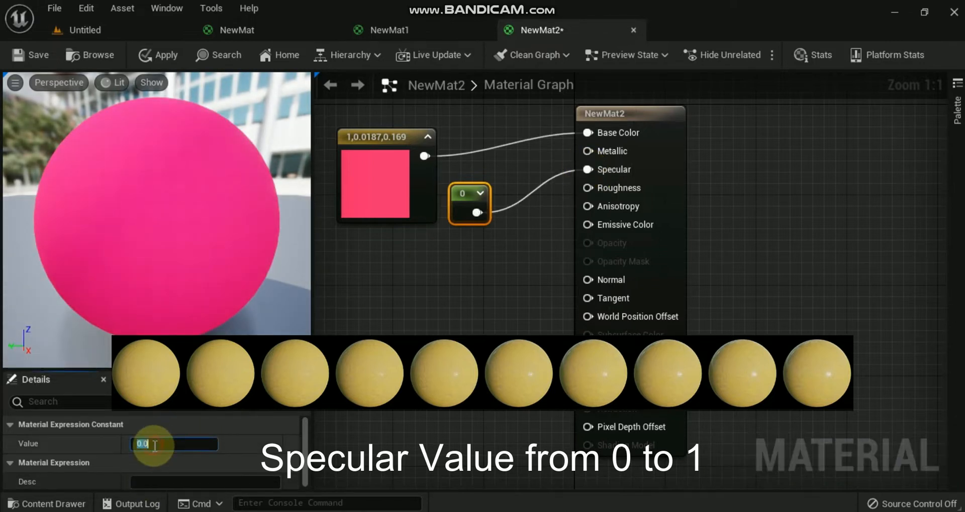
type("1")
key("Return")
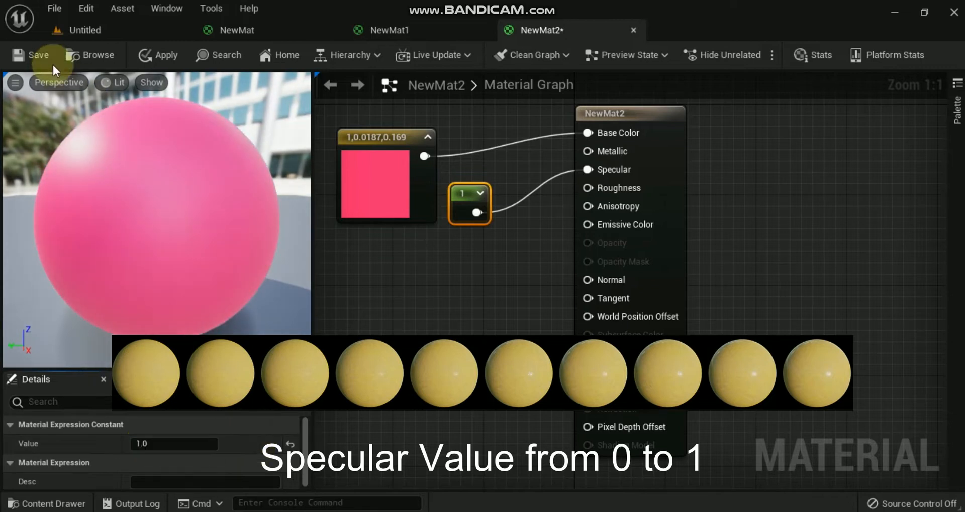
Apply NewMat2 to the third sphere and the floor plate beneath it in the Untitled level.
left_click(78, 29)
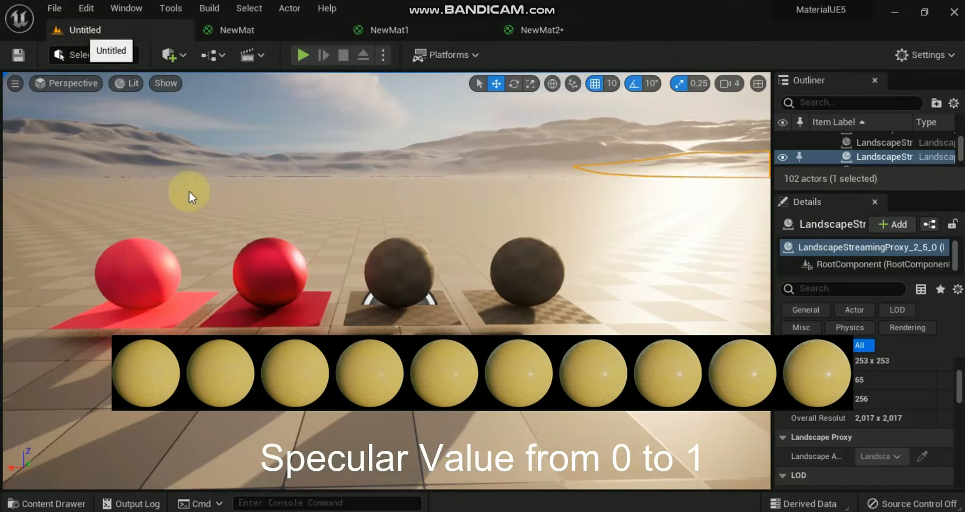
left_click(50, 504)
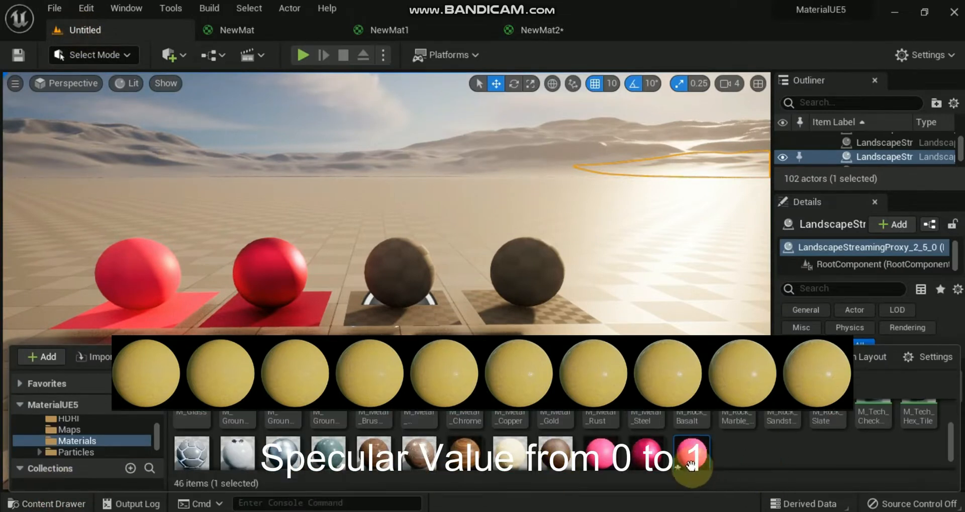
left_click_drag(698, 454, 402, 274)
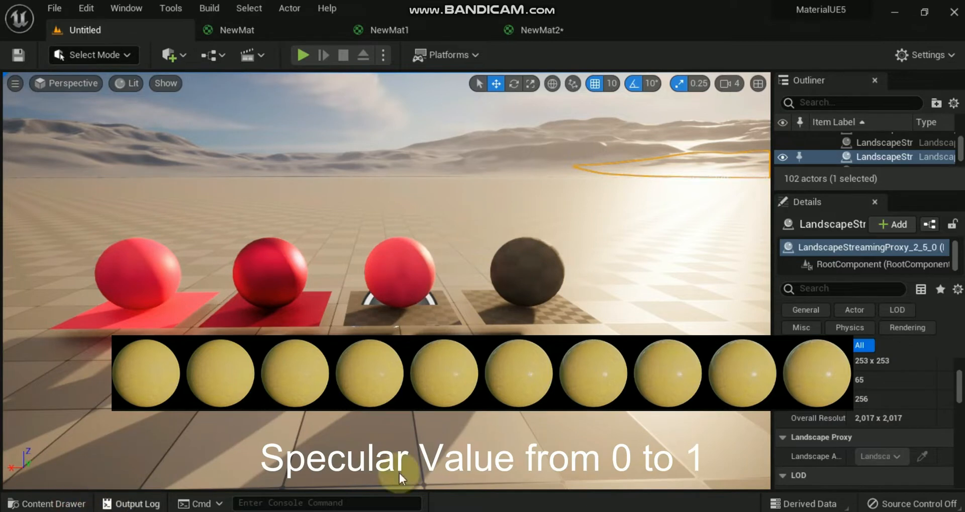
left_click(52, 505)
left_click_drag(689, 449, 430, 307)
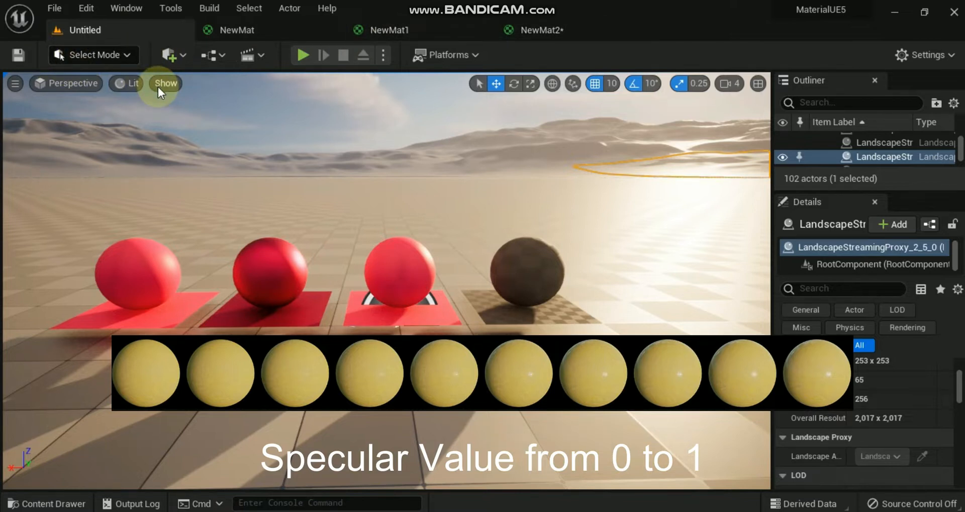
Set the Constant feeding NewMat2's Specular input to 0, save the material and check the third sphere in the level.
left_click(541, 28)
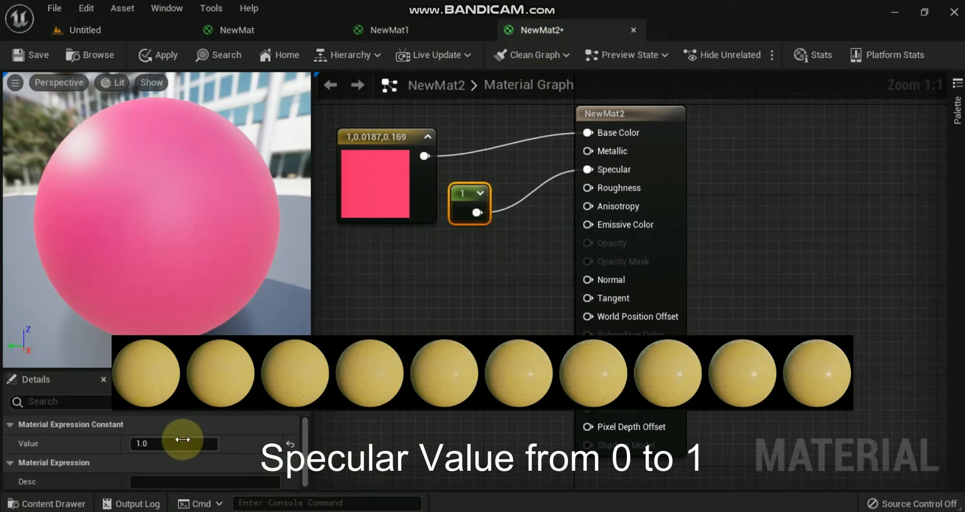
type("0")
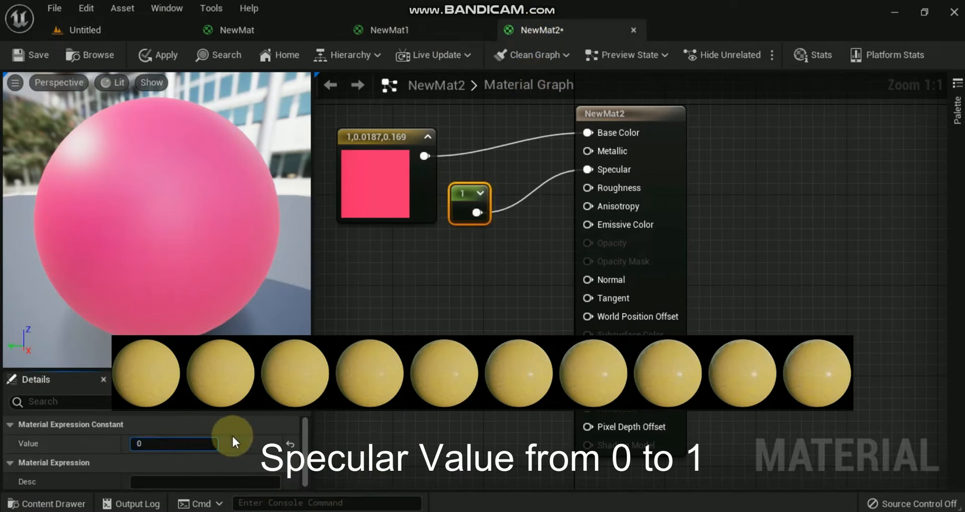
left_click(245, 442)
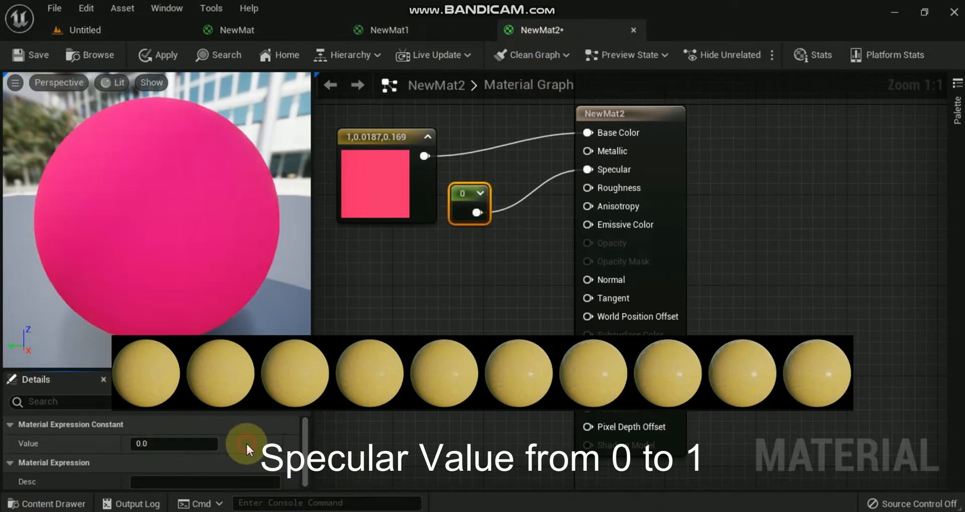
left_click(30, 53)
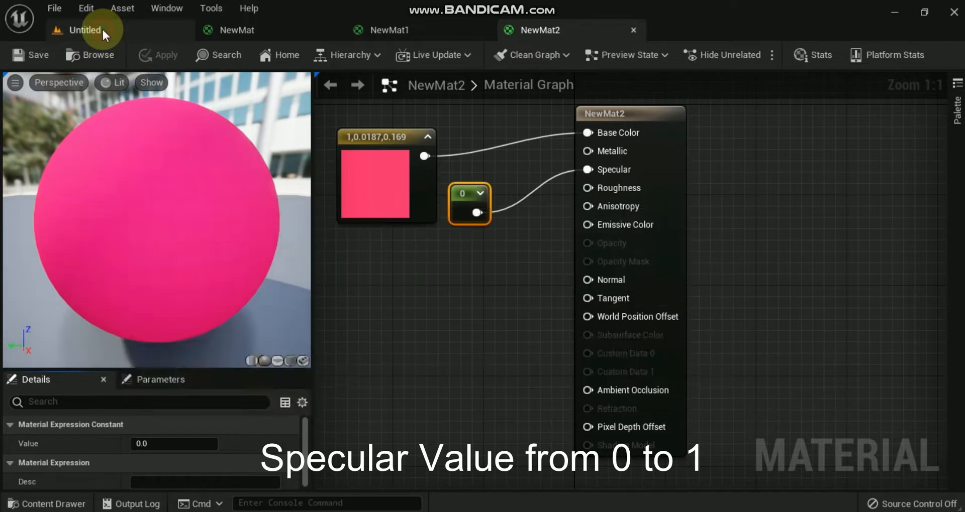
left_click(102, 28)
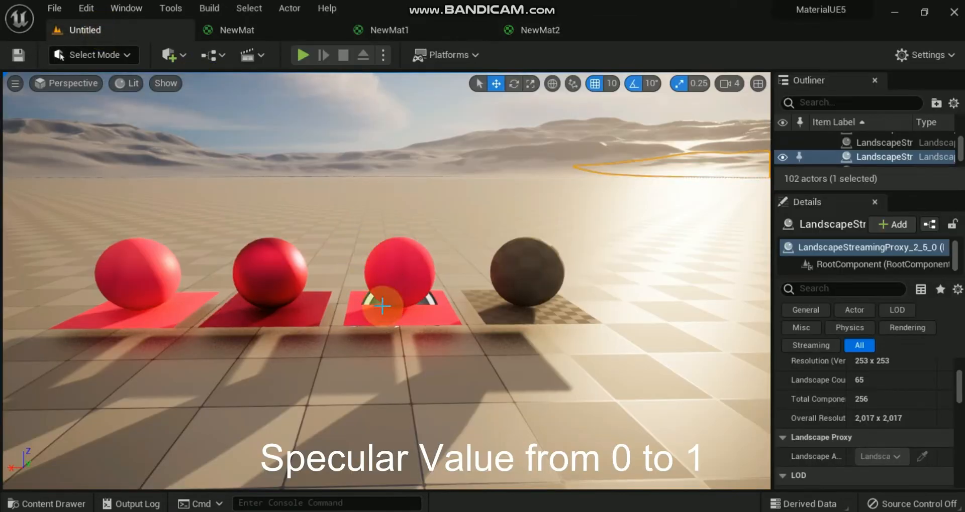
left_click(400, 290)
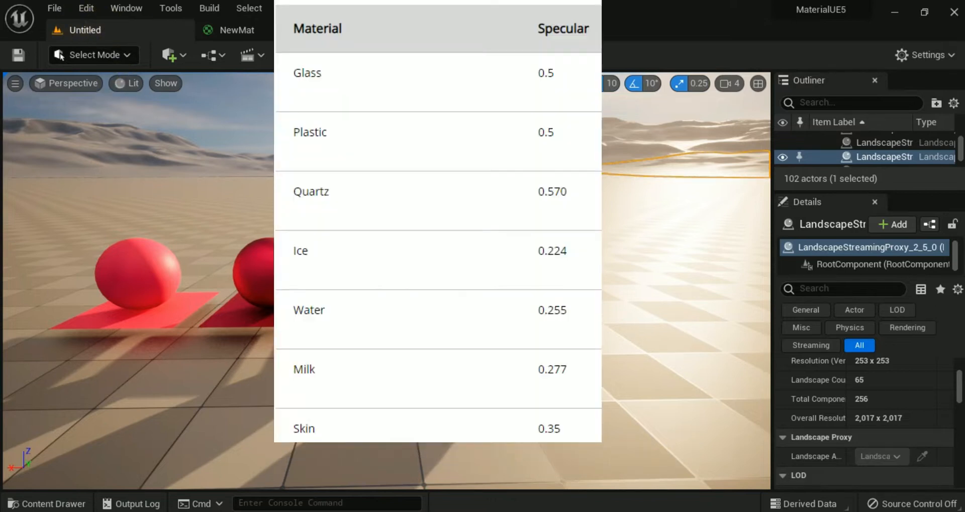
Duplicate the original NewMat in the Materials folder as NewMat3 and open it for editing.
left_click(59, 504)
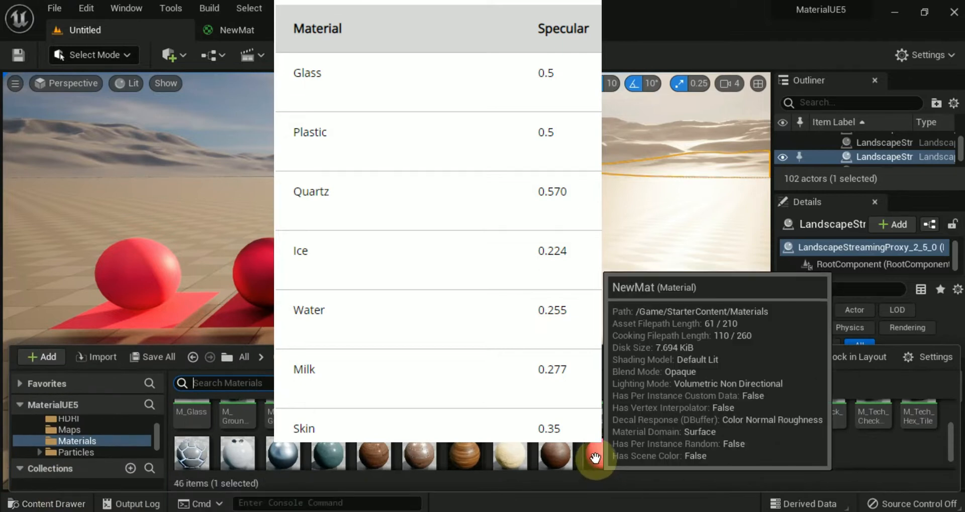
right_click(594, 459)
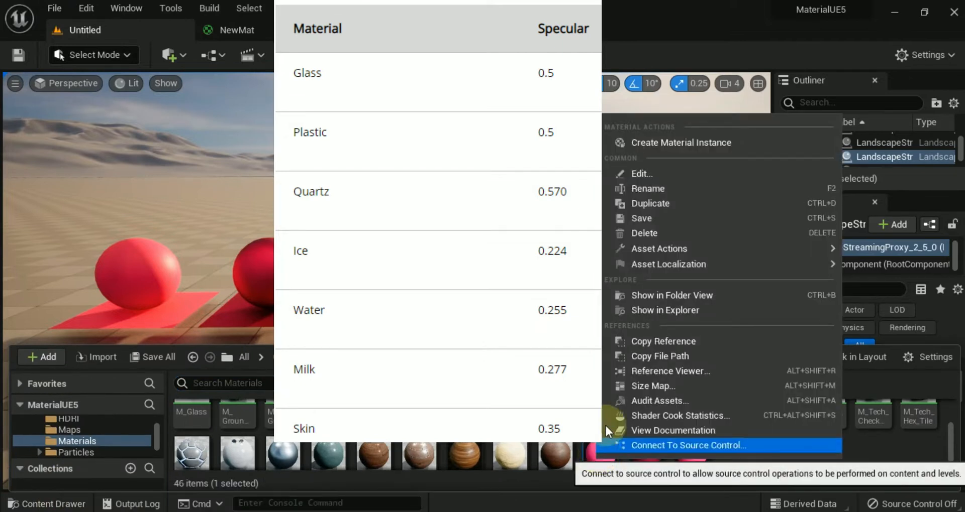
left_click(650, 204)
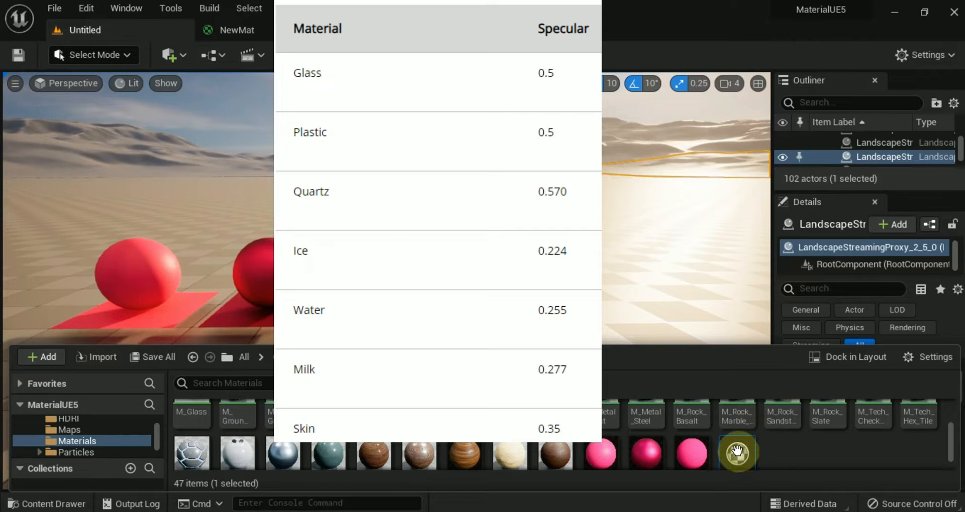
double_click(735, 449)
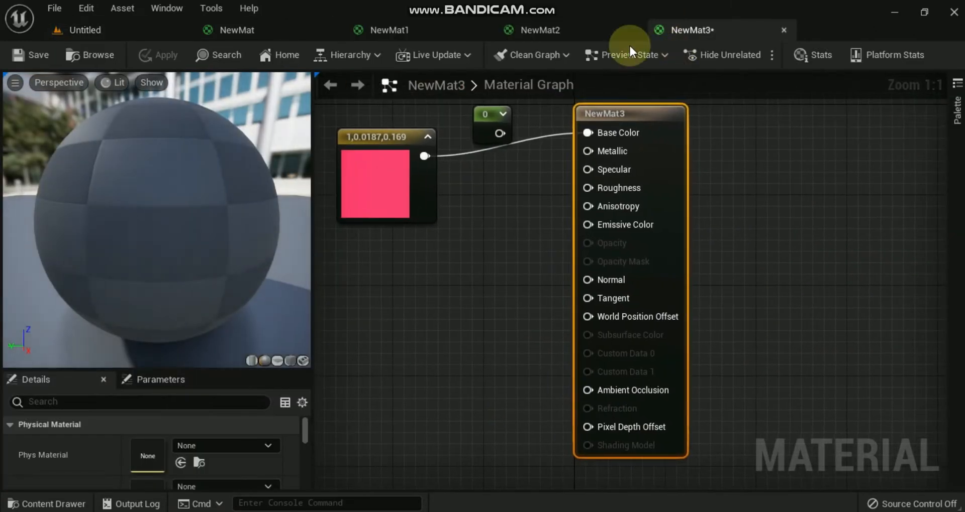
Move NewMat3's Constant below the base colour wire, connect it to Roughness and inspect the reflections on the preview sphere.
left_click(477, 117)
left_click_drag(477, 121, 454, 226)
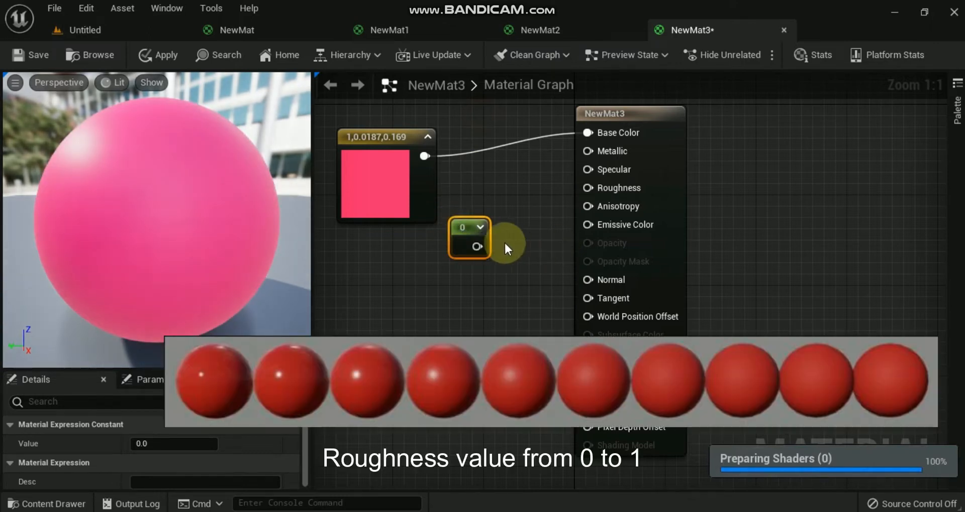
left_click_drag(475, 246, 595, 186)
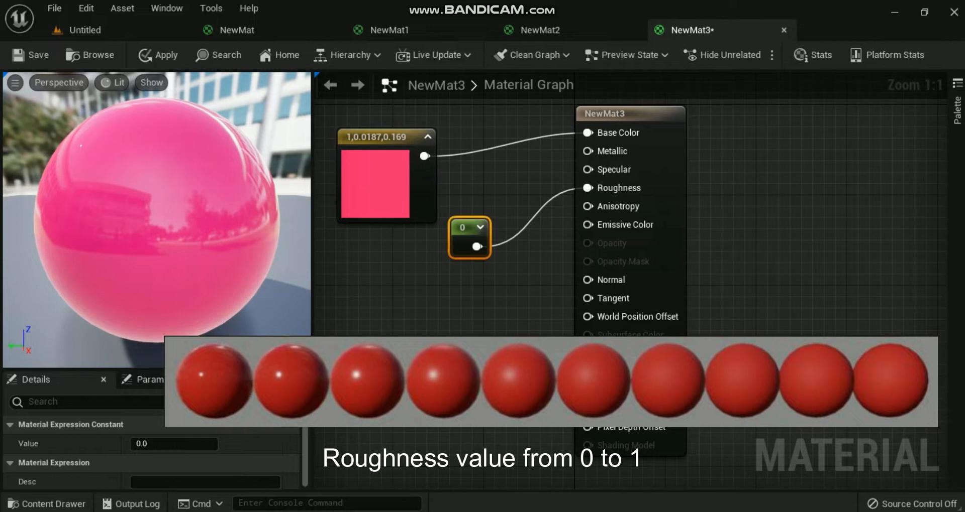
left_click_drag(60, 220, 321, 150)
left_click_drag(269, 193, 211, 188)
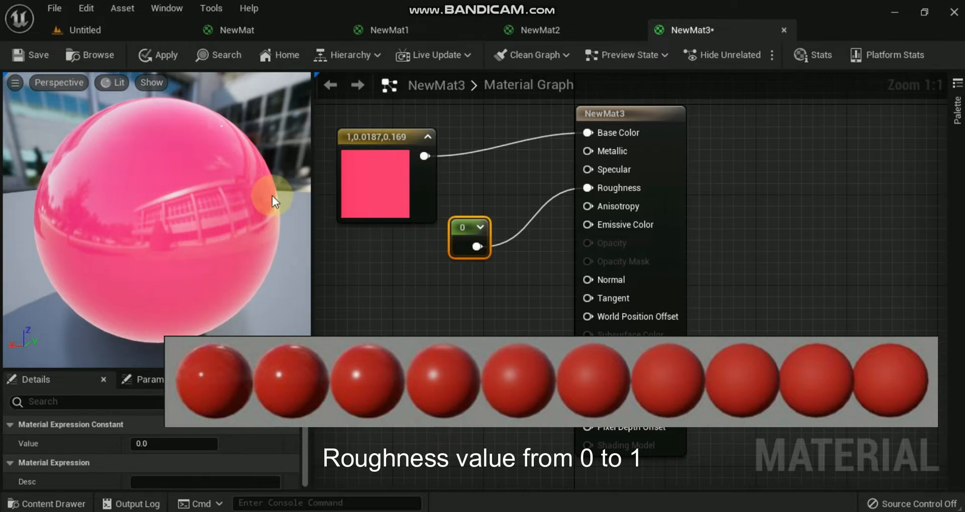
Apply NewMat3 to the fourth sphere and the floor plate beneath it in the Untitled level.
left_click(94, 31)
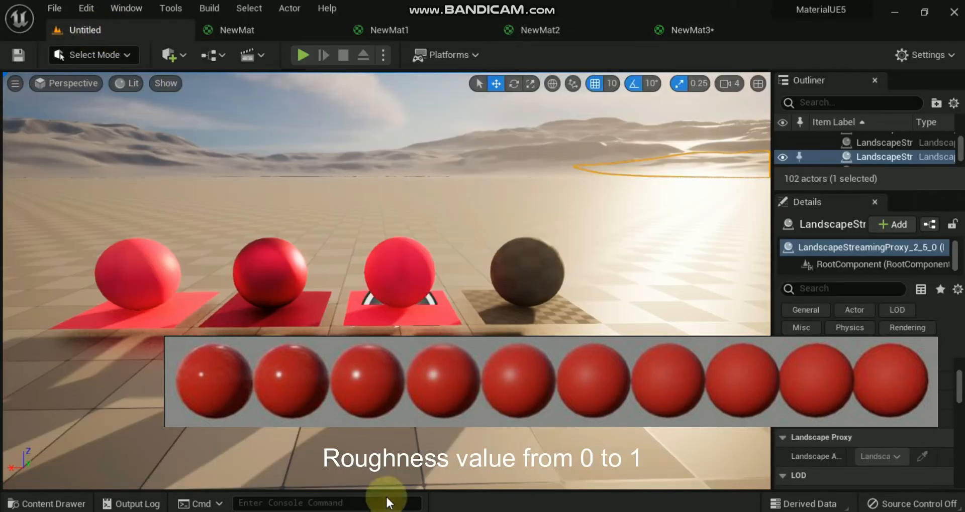
left_click(67, 504)
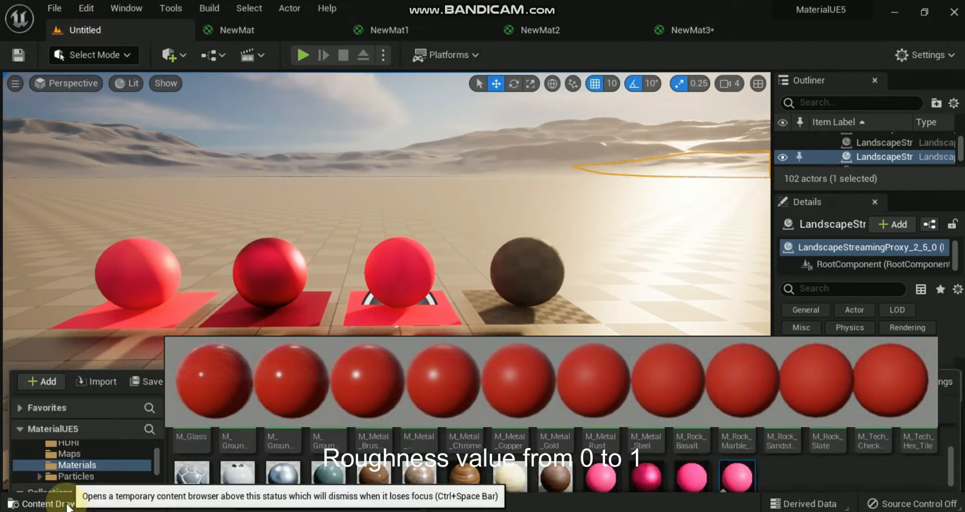
left_click_drag(735, 454, 530, 276)
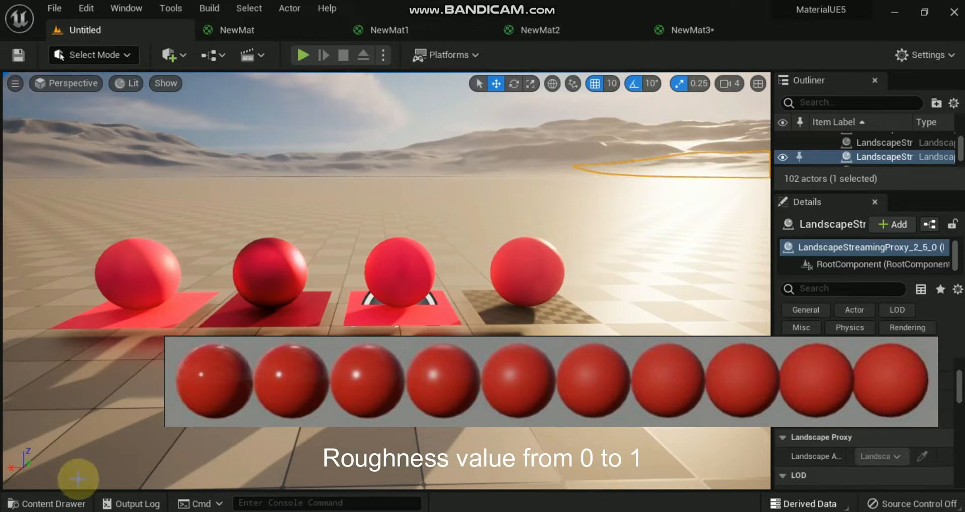
left_click(70, 503)
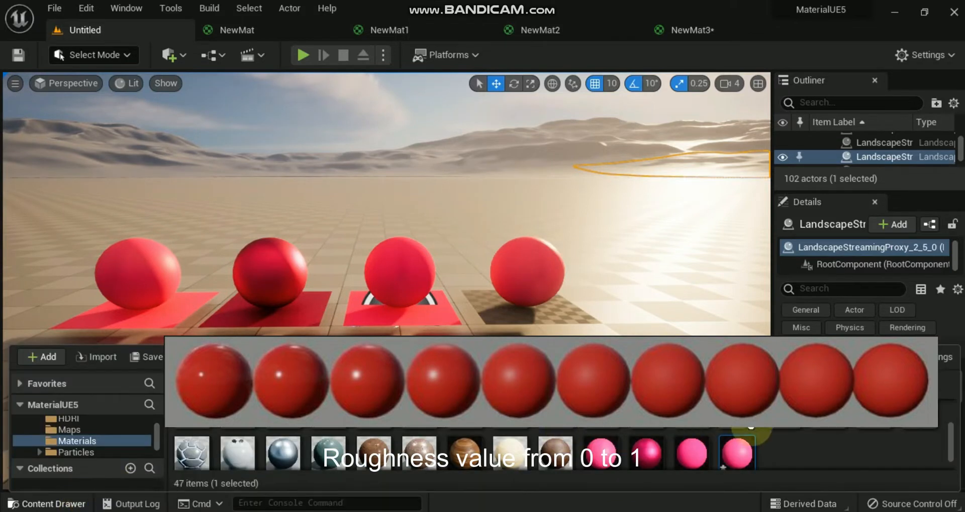
left_click_drag(733, 450, 501, 308)
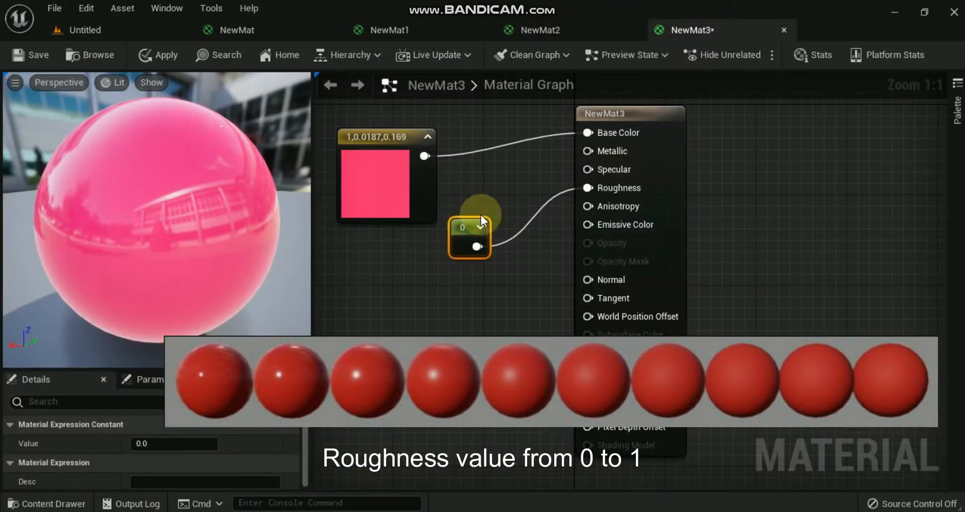
Try a value of 1 on the Constant feeding NewMat3's Roughness input and set it back to 0.
left_click(469, 226)
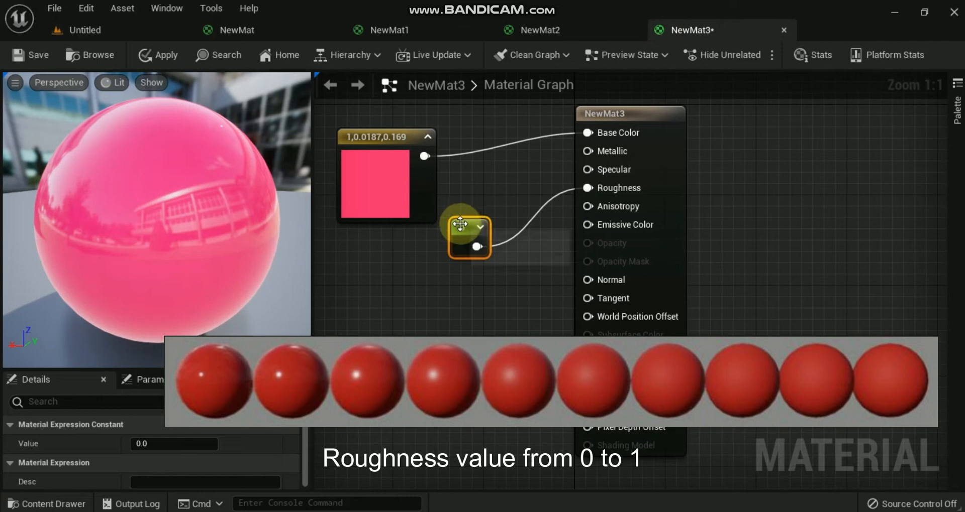
left_click(142, 444)
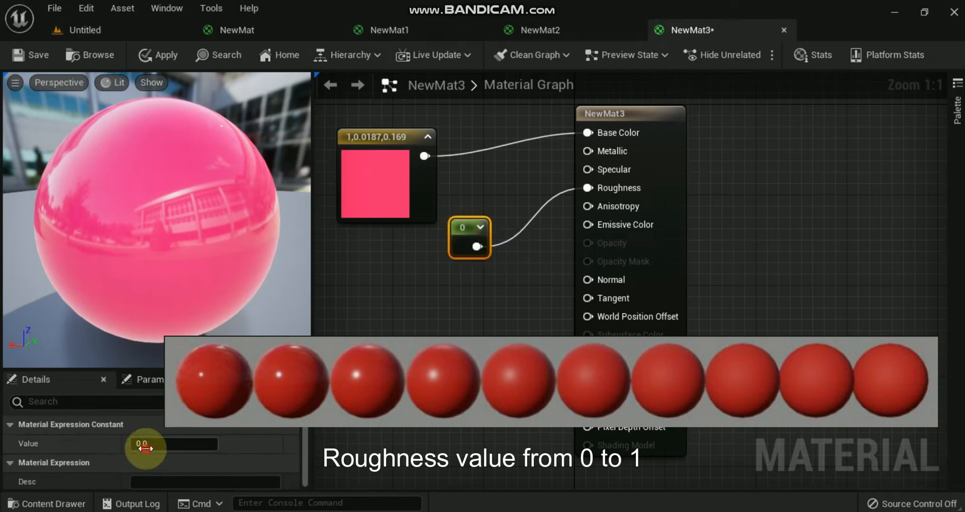
type("1")
key("Return")
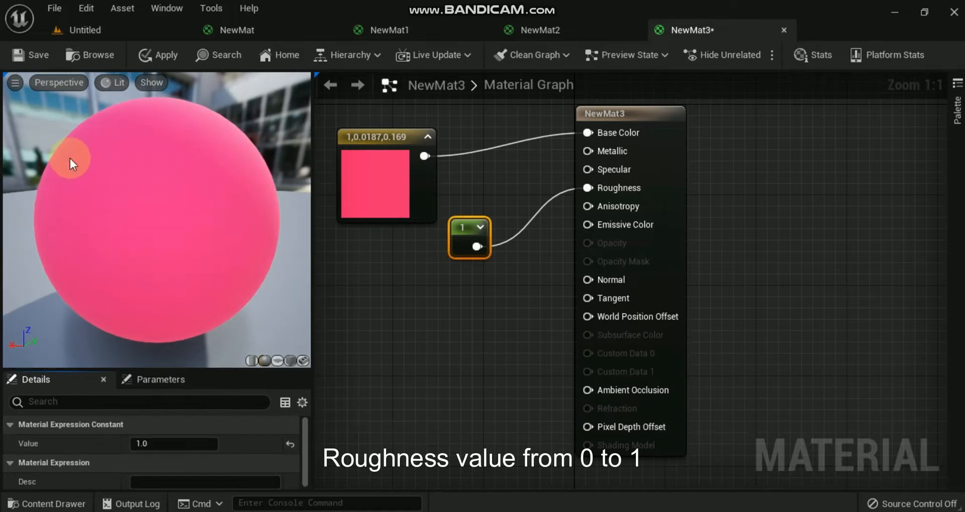
left_click(151, 437)
type("0")
key("Return")
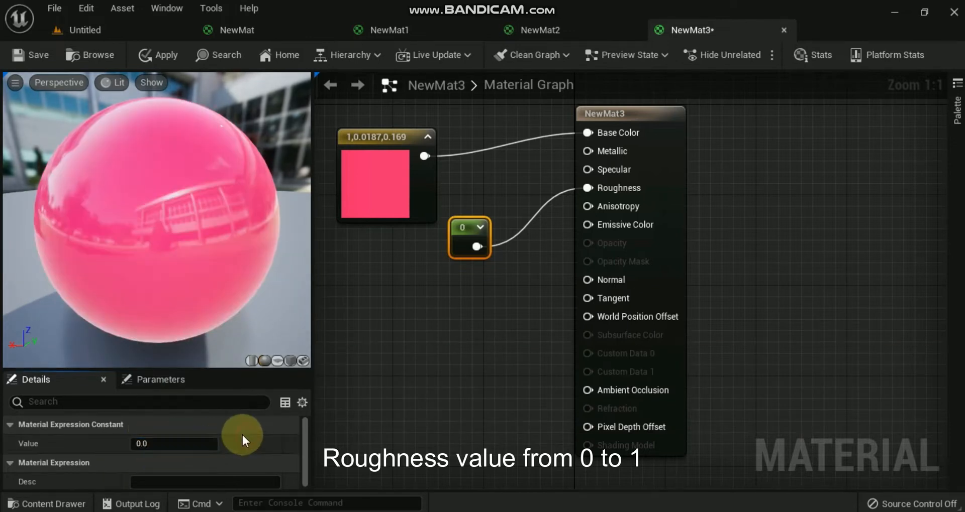
Add a second Constant with value 1 above the Roughness one, connect it to Metallic and inspect the preview sphere.
mouse_move(466, 226)
left_mouse_down()
mouse_move(450, 191)
mouse_move(467, 240)
left_mouse_up()
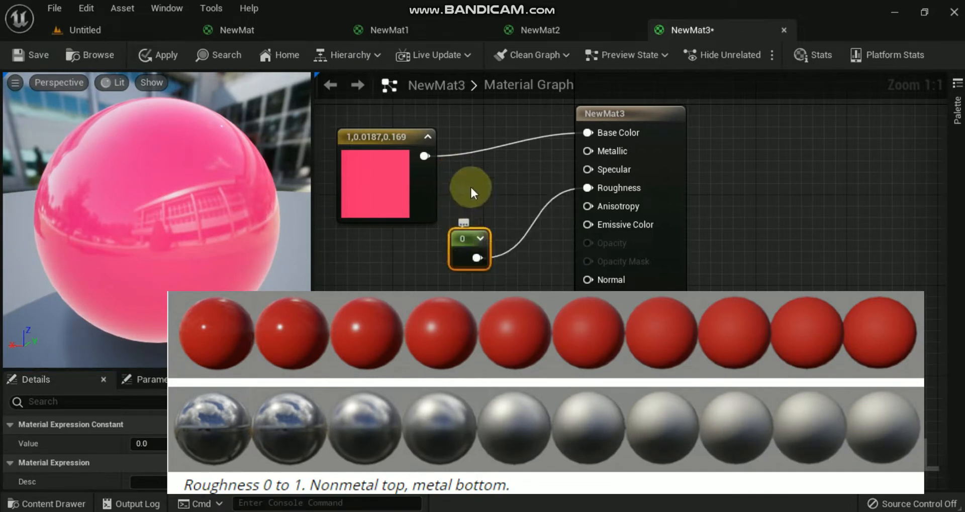
key("1")
left_click(455, 173)
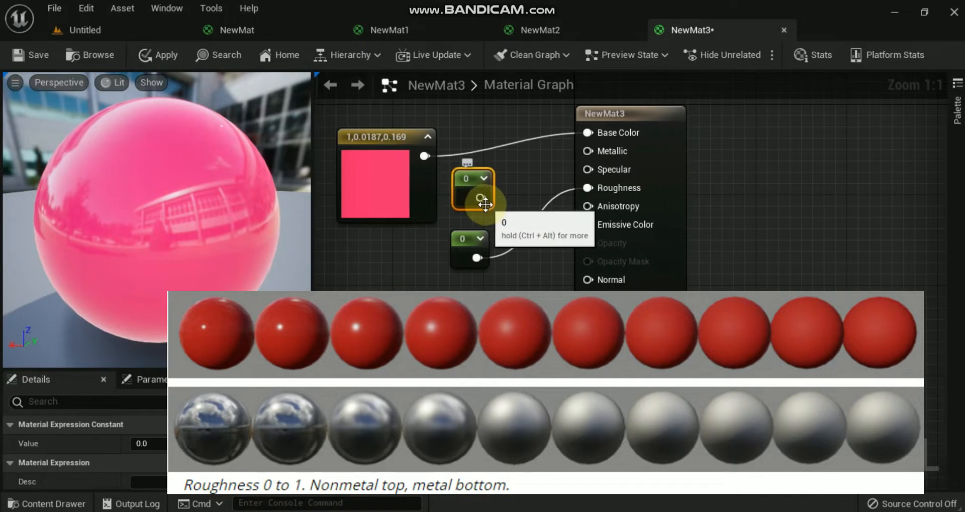
left_click_drag(480, 198, 587, 151)
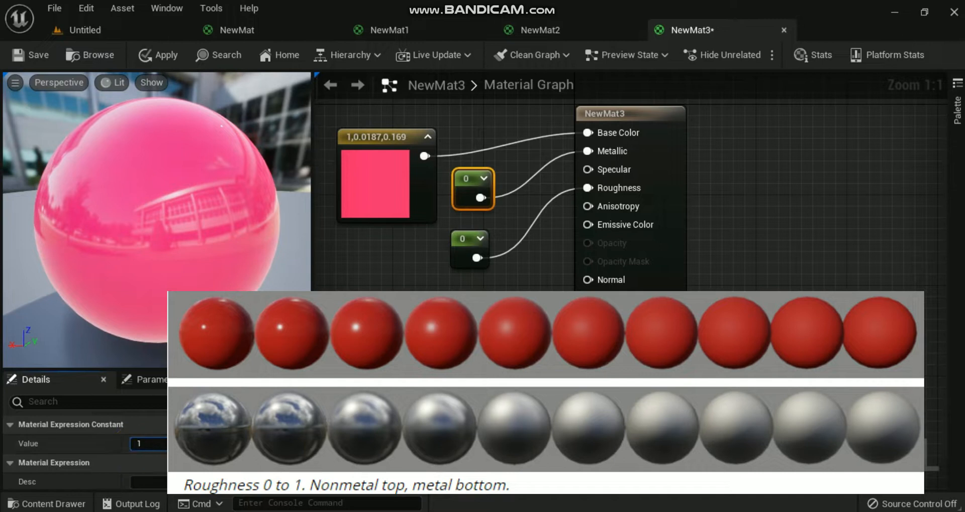
type("1")
key("Return")
left_click_drag(120, 280, 151, 284)
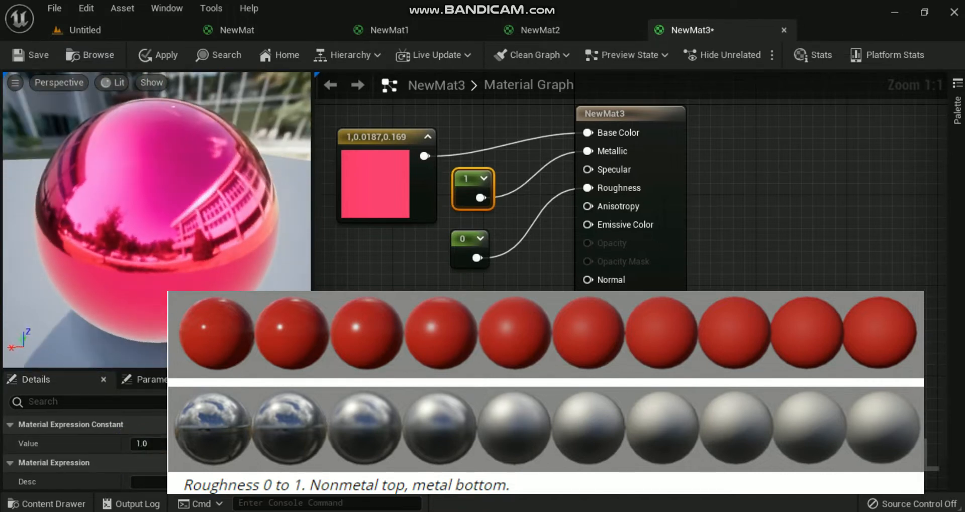
Check the fourth sphere in the Untitled level and save NewMat3.
left_click(86, 29)
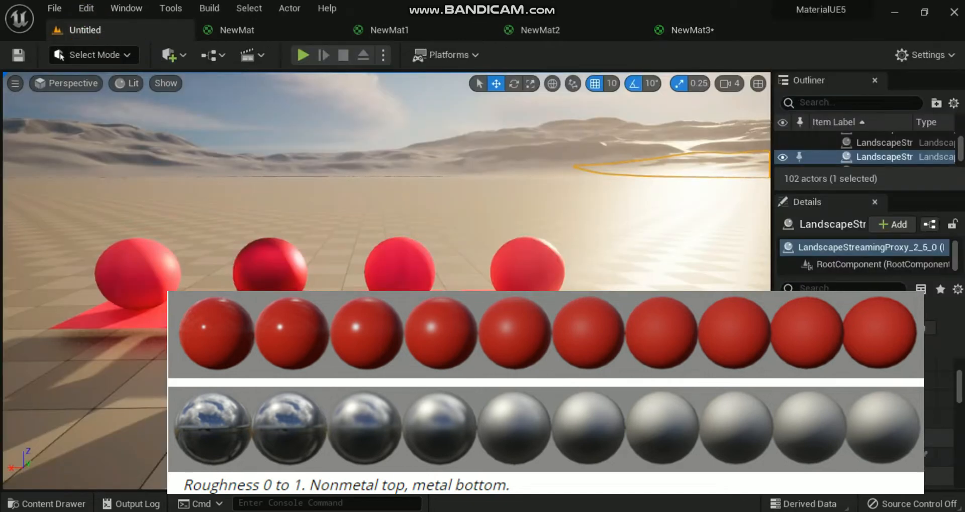
left_click(662, 31)
left_click(27, 53)
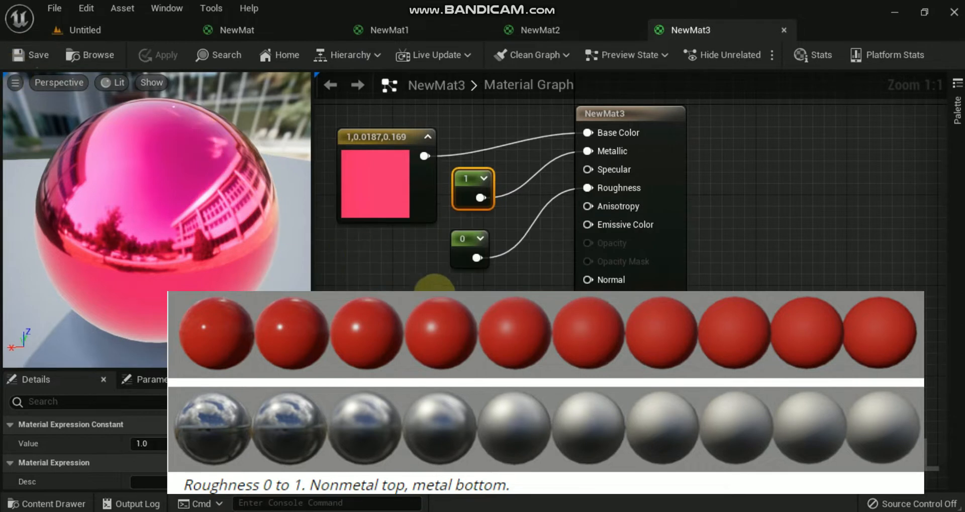
Test the Constant wired to NewMat3's Roughness at 1, inspect the preview sphere, restore it to 0 and return to the Untitled level.
left_click(463, 240)
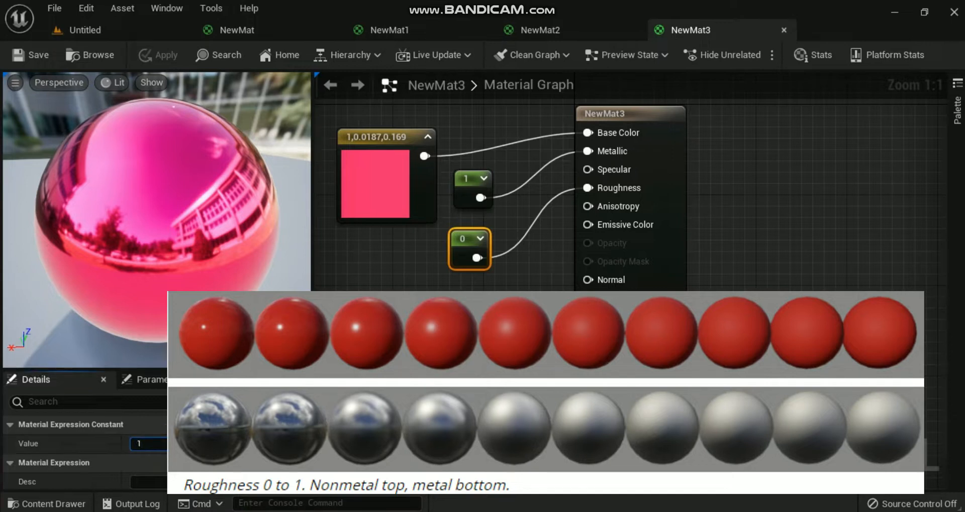
key("Return")
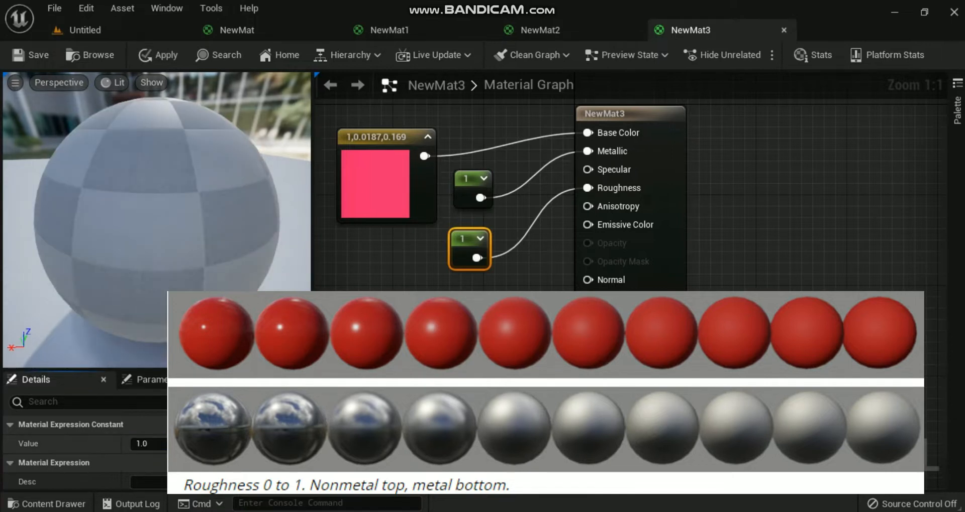
left_click(134, 215)
left_click_drag(95, 193, 99, 195)
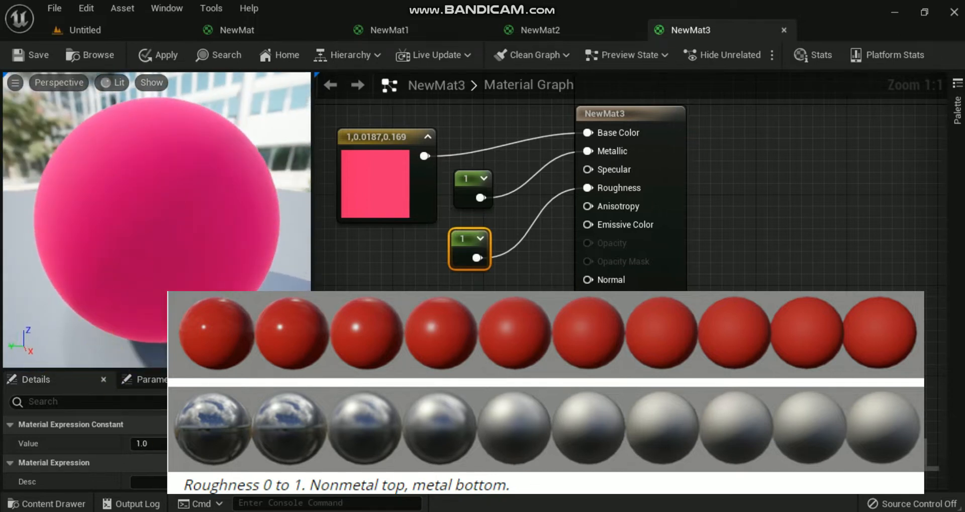
left_click(172, 448)
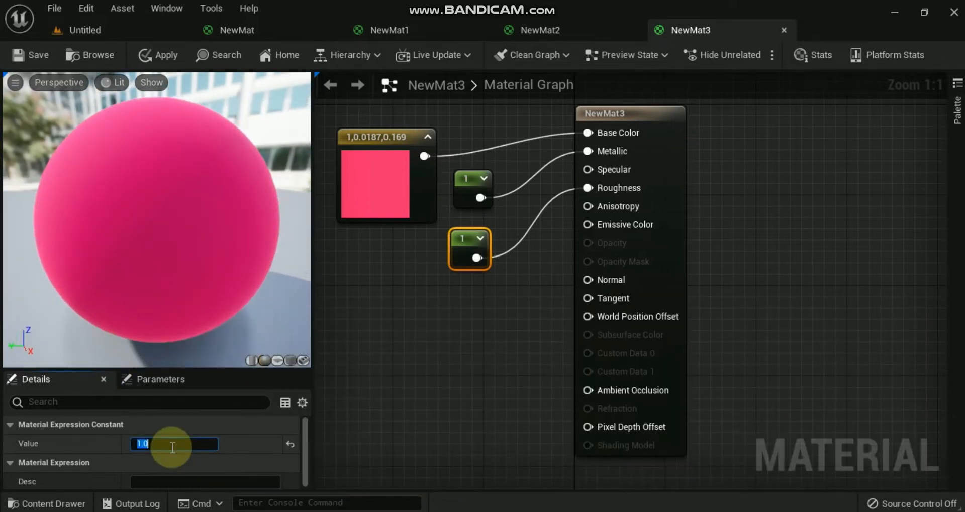
key("Return")
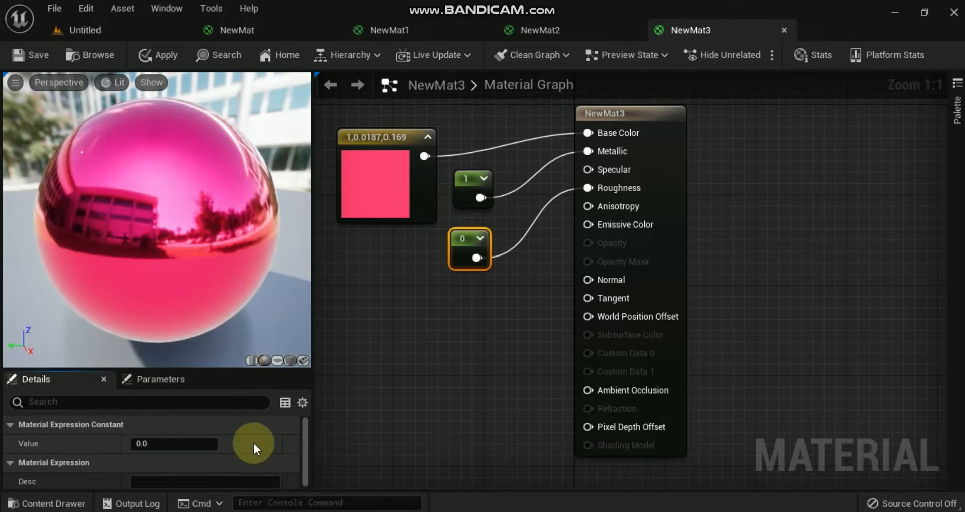
left_click(85, 30)
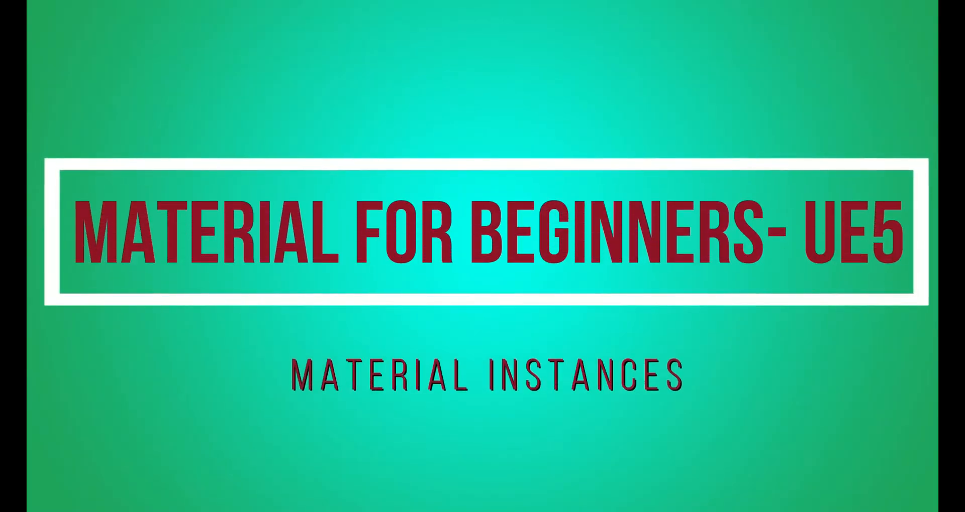
Apply three M_Chair material instances from the Materials folder to the second, third and fourth chairs in the Chair level, one each.
left_click_drag(229, 458, 275, 231)
left_click_drag(284, 440, 399, 227)
left_click_drag(334, 438, 523, 242)
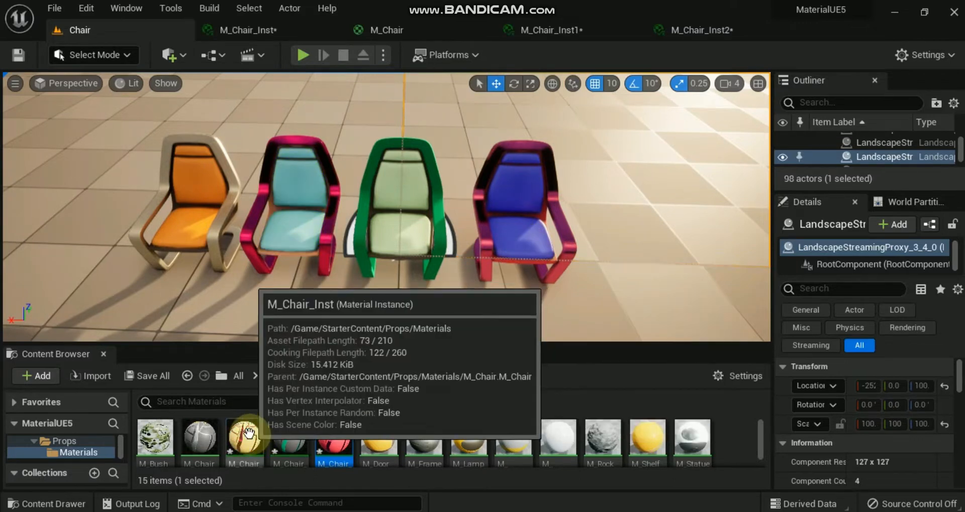
Try a blue ColoBase and a green ColorMetal in the M_Chair_Inst material instance.
left_click(277, 31)
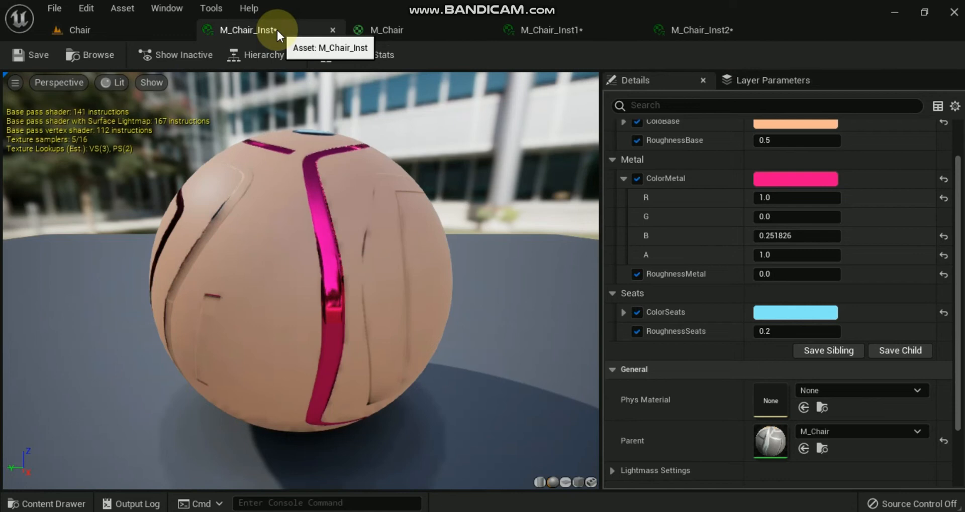
scroll(819, 211, "up", 2)
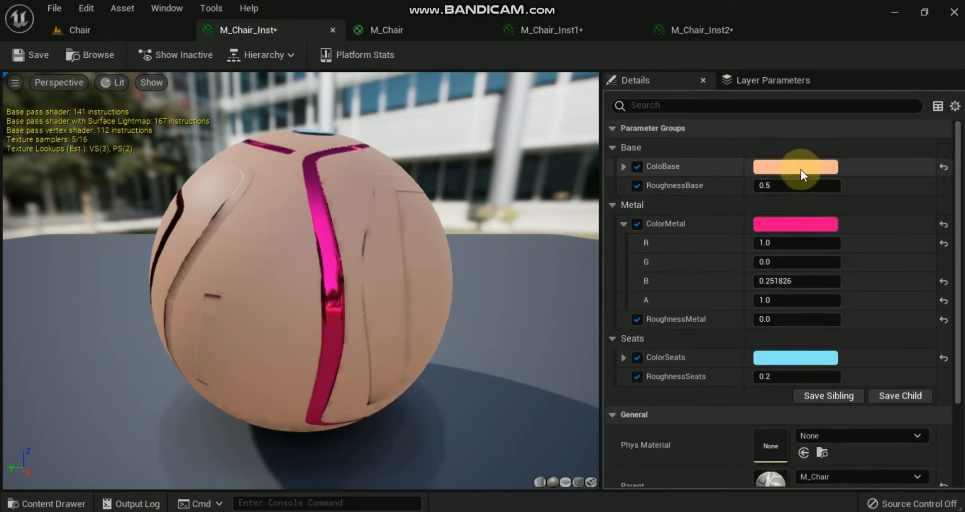
left_click(801, 170)
left_click_drag(635, 251, 512, 234)
left_click(696, 490)
left_click(789, 226)
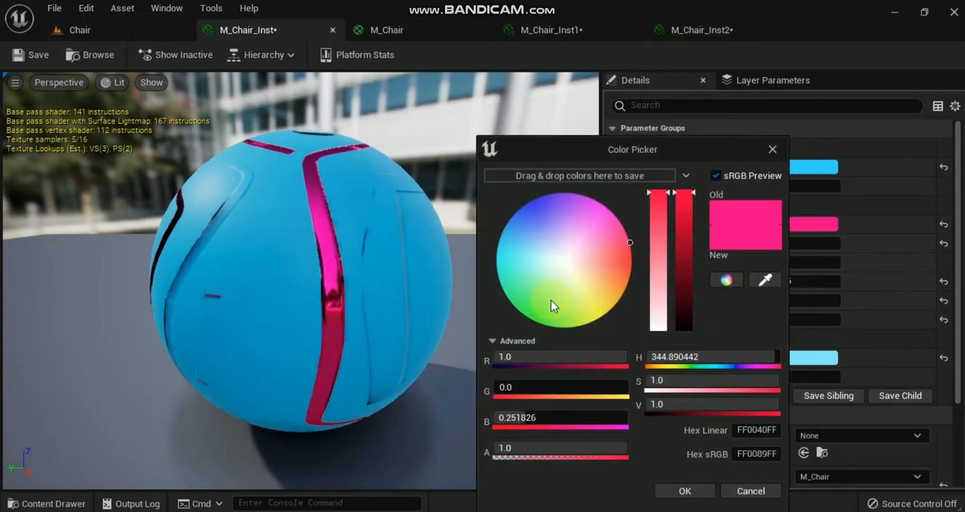
left_click_drag(551, 301, 549, 312)
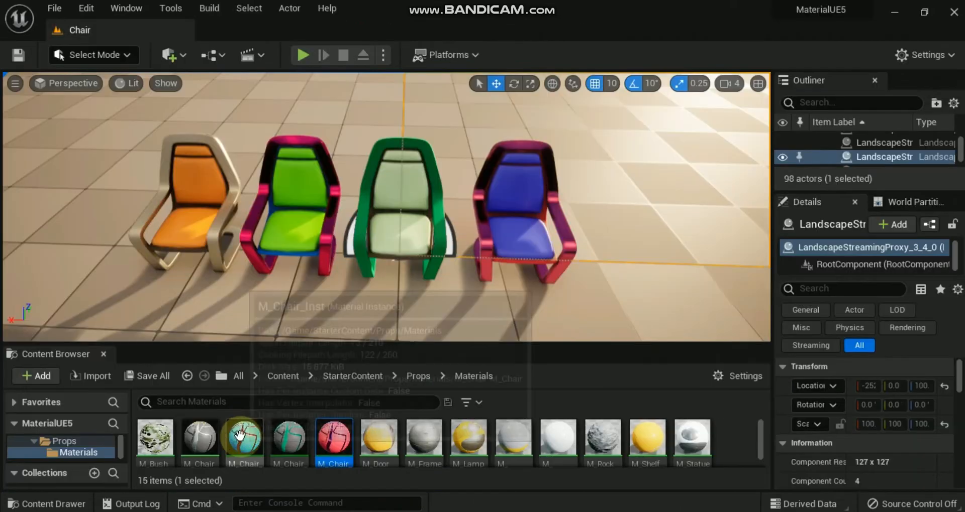
Open M_Chair_Inst from the Materials folder and set its ColoBase to peach, sRGB FFB791FF.
double_click(241, 436)
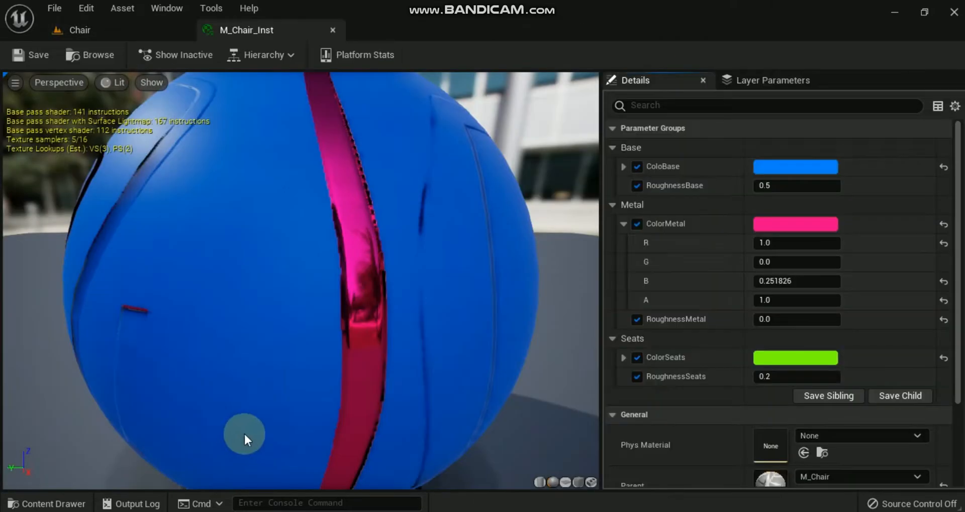
left_click(769, 165)
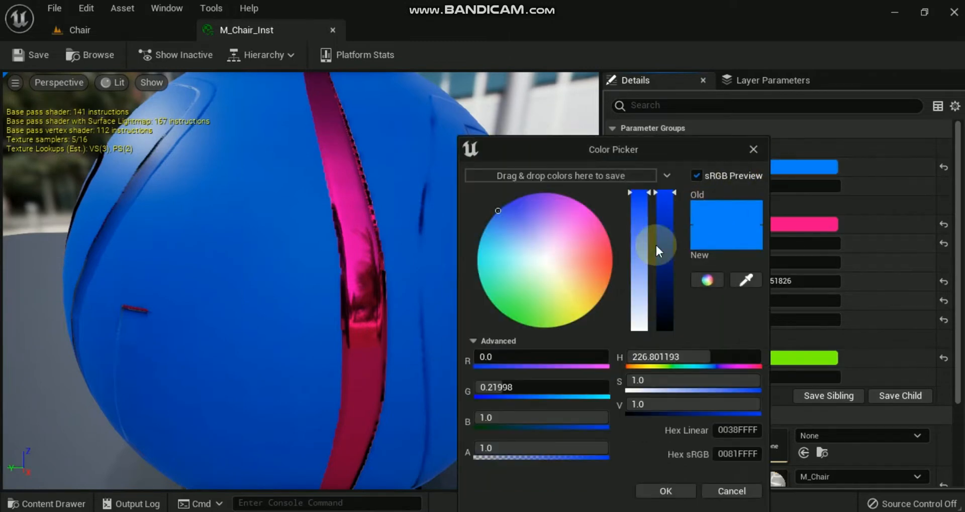
left_click(592, 274)
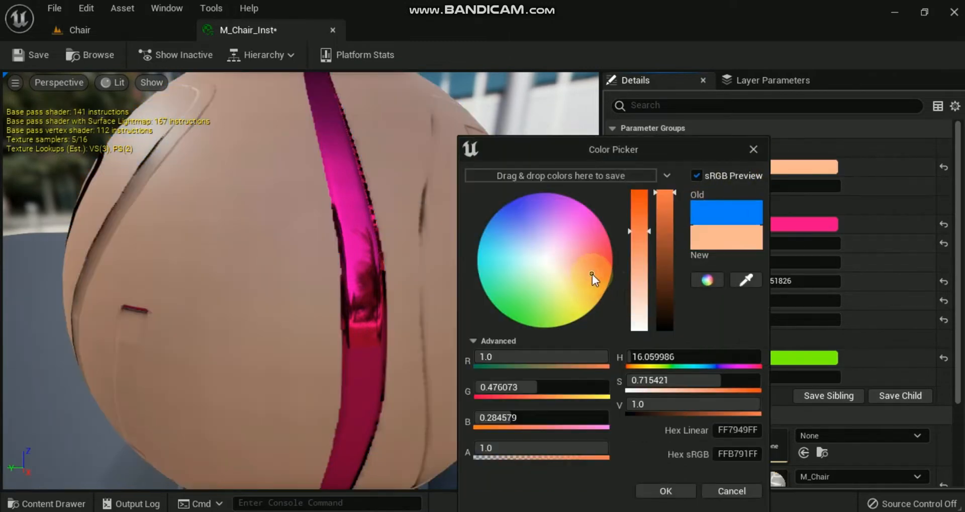
left_click(668, 488)
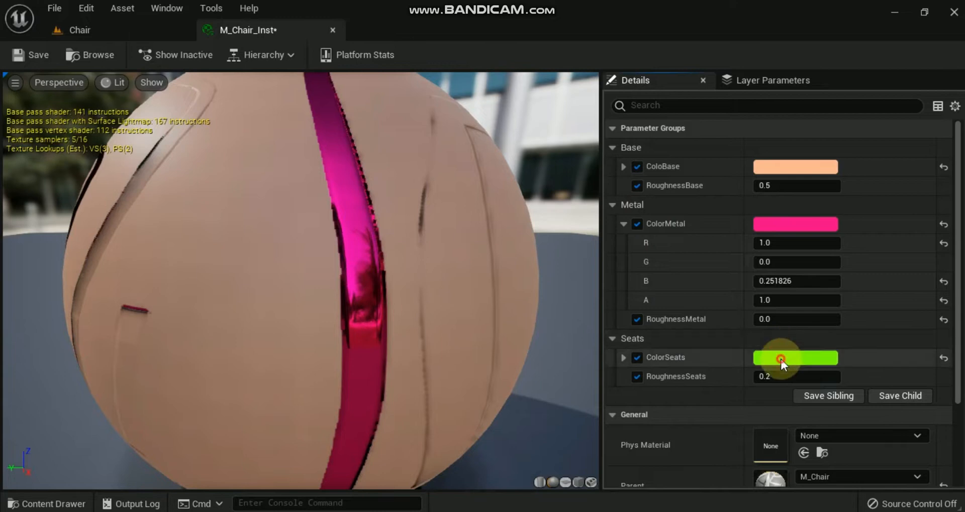
Set M_Chair_Inst's ColorSeats to light blue, sRGB 85E9FCFF, save the instance and return to the Chair level.
left_click(782, 358)
left_click(505, 249)
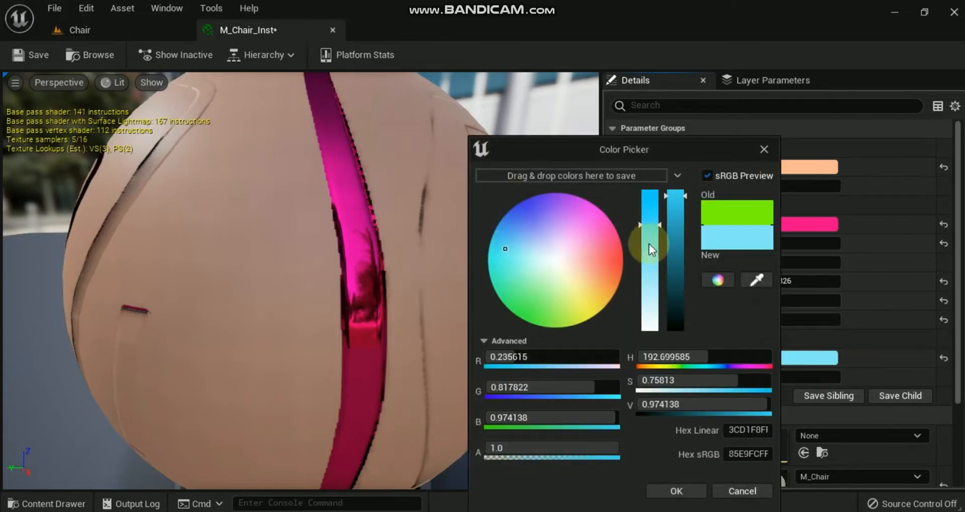
left_click(674, 490)
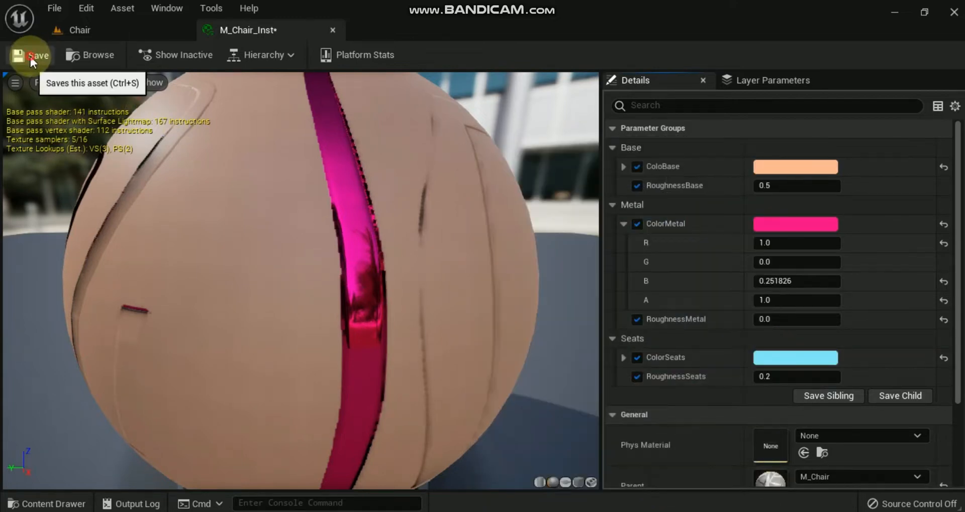
left_click(30, 55)
left_click(105, 32)
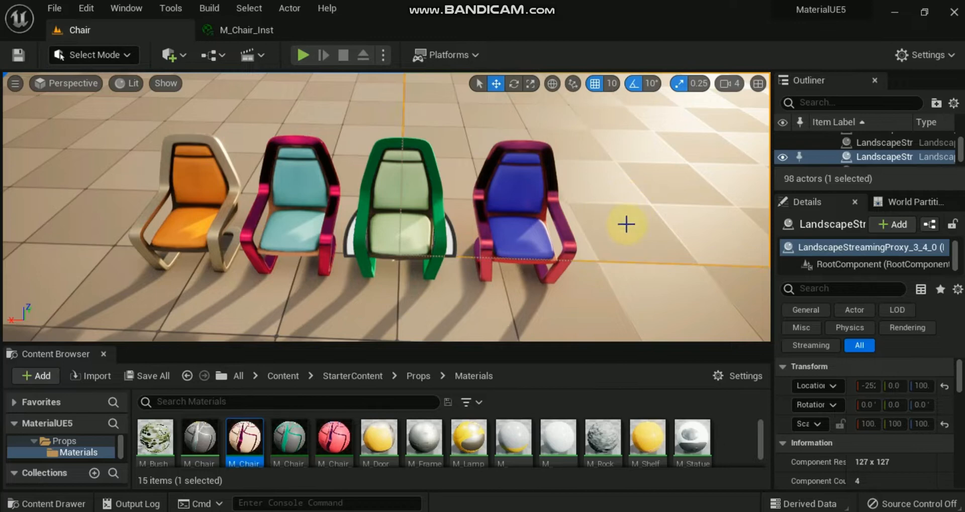
Add a scalar parameter named Roughness in the NewMat graph and connect it to the material's Roughness input.
left_click(502, 511)
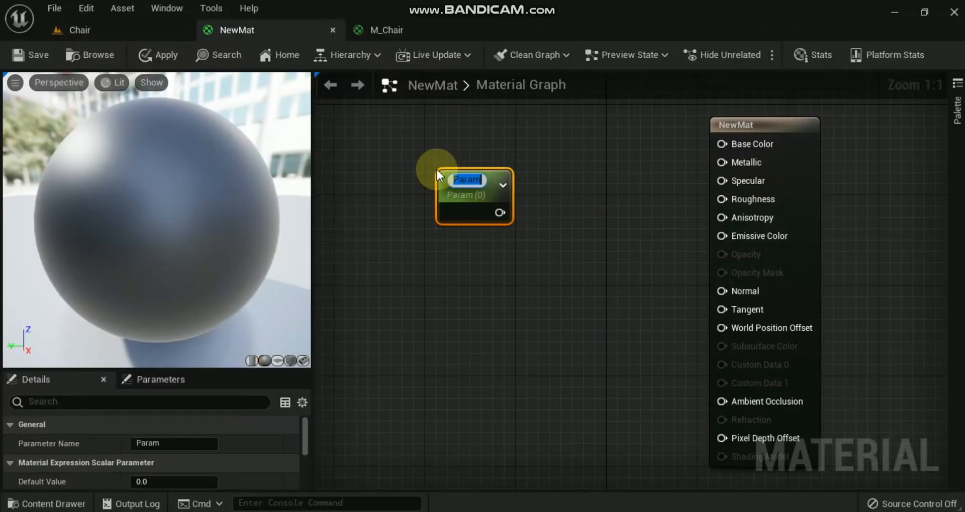
type("R")
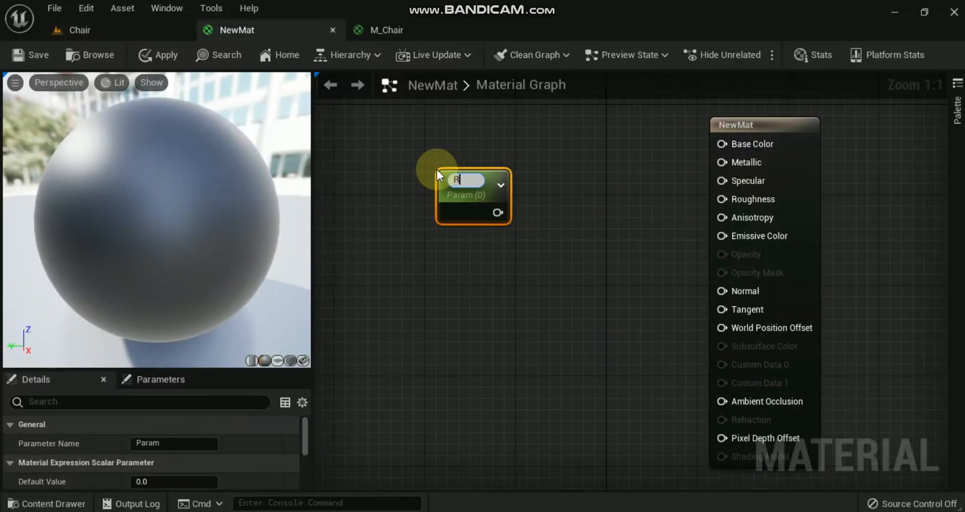
type("oughne")
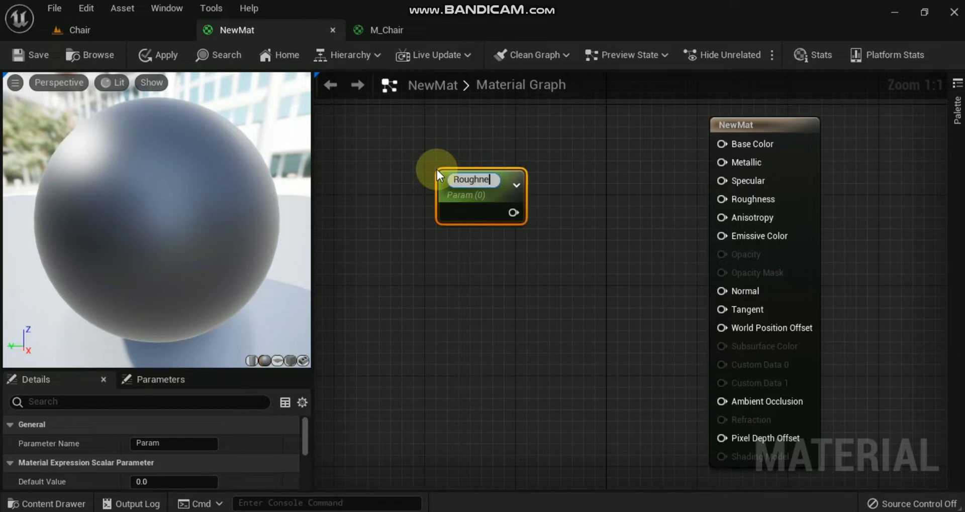
type("ss")
left_click(496, 258)
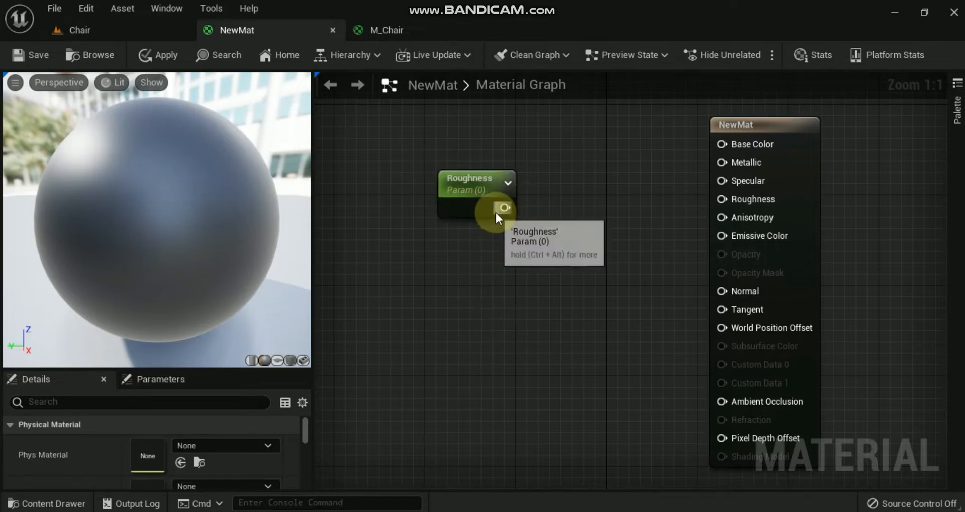
left_click_drag(502, 209, 731, 199)
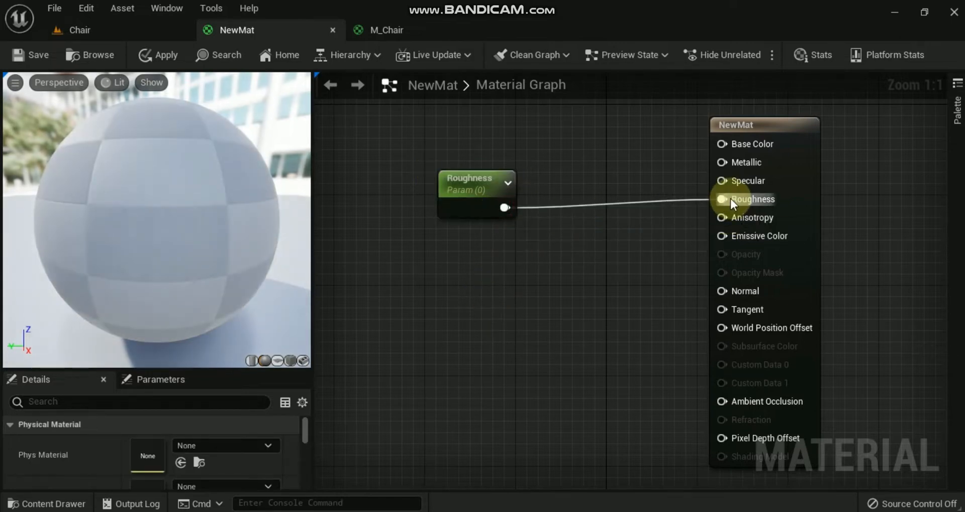
Set the Slider Max of the Roughness parameter to 1.
left_click(462, 186)
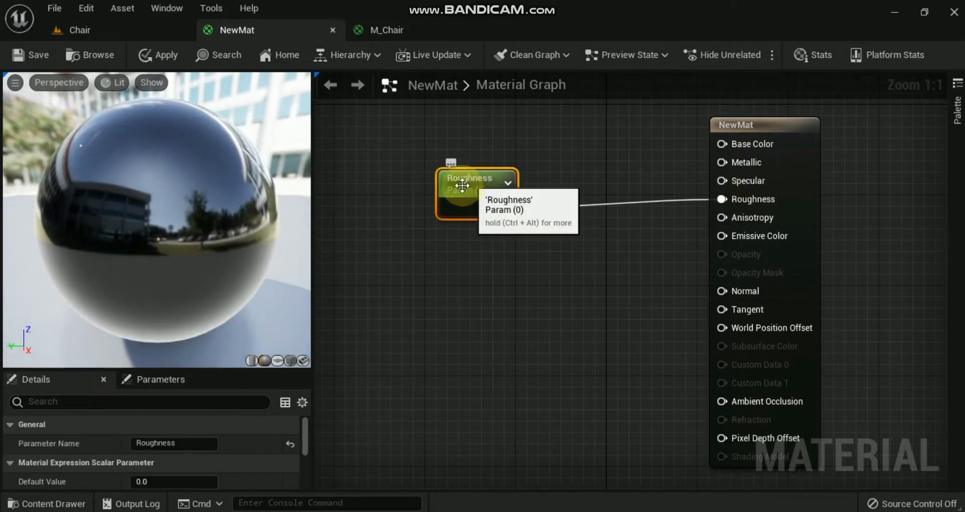
scroll(190, 435, "down", 2)
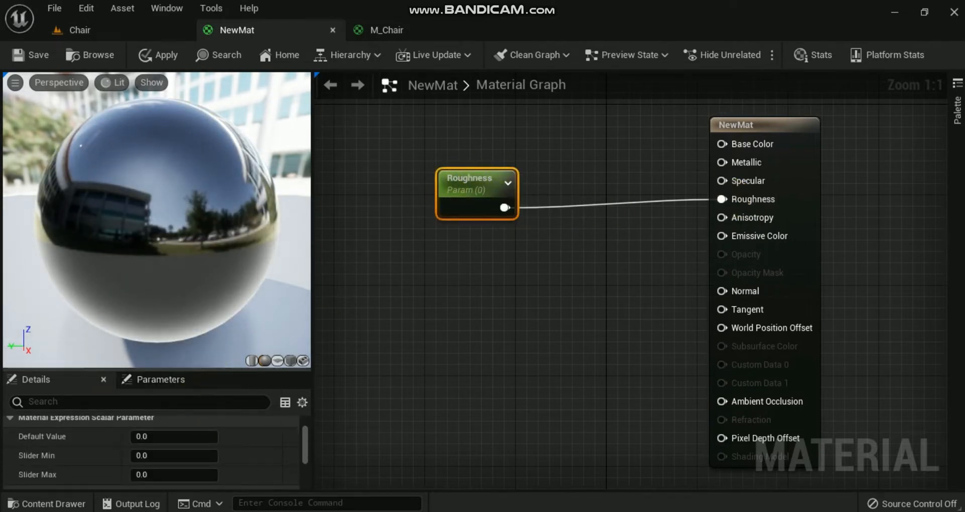
left_click_drag(216, 372, 216, 325)
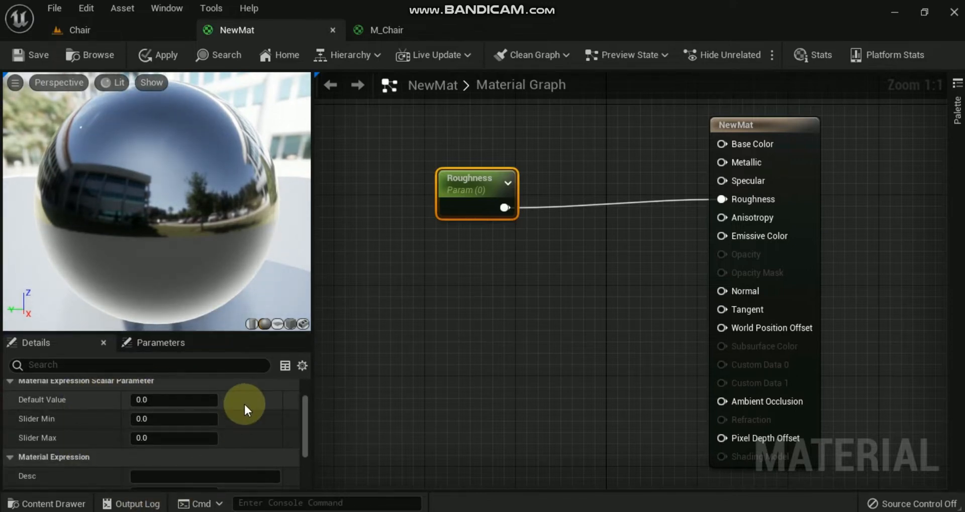
left_click(182, 440)
type("1")
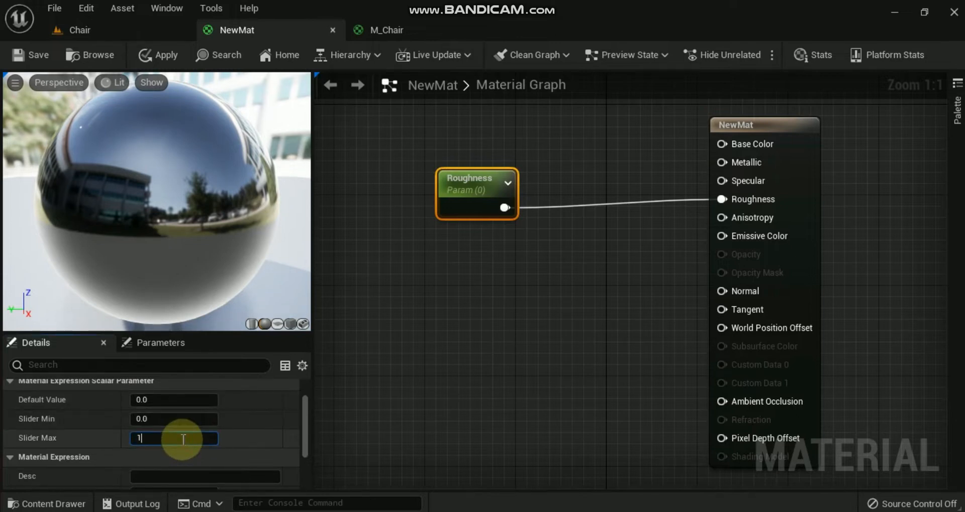
left_click(412, 406)
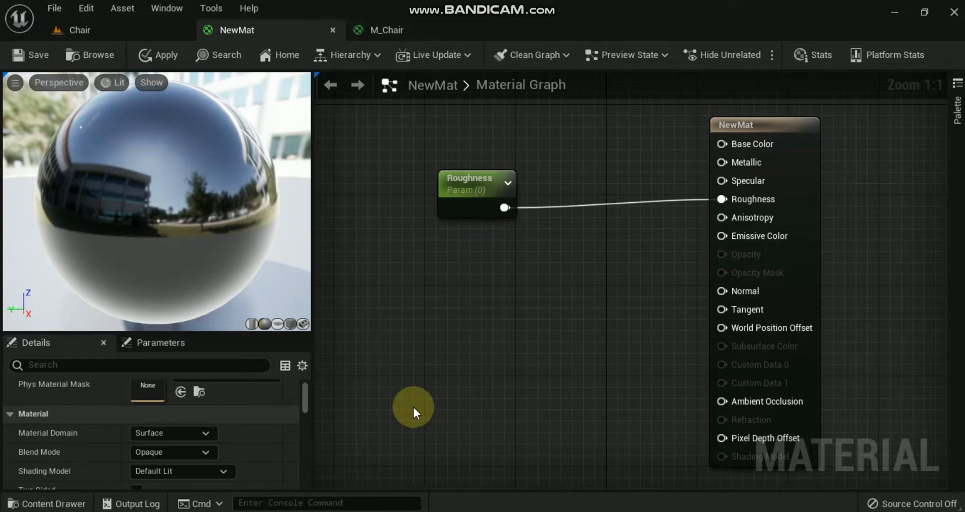
Duplicate the Roughness parameter and arrange the copy directly above the original in the NewMat graph.
left_click(458, 179)
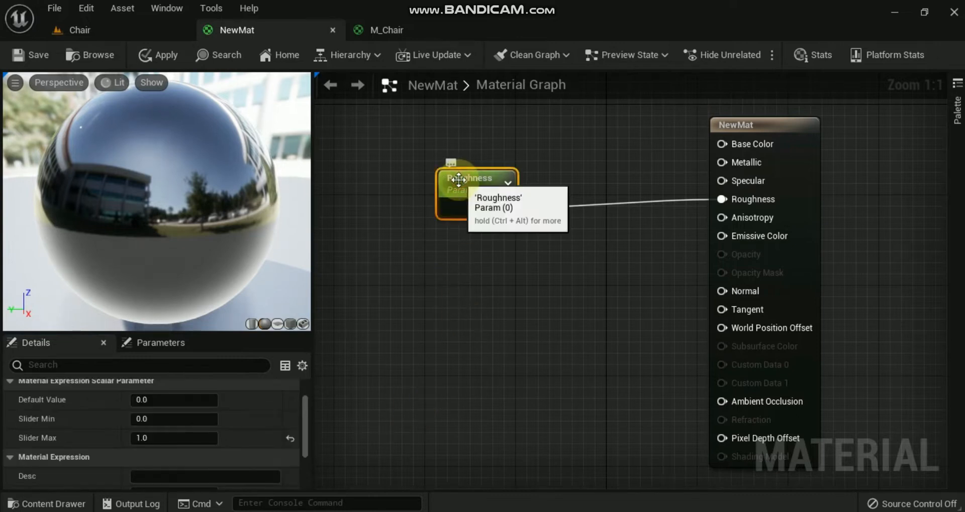
key("ctrl+d")
left_click_drag(467, 193, 466, 121)
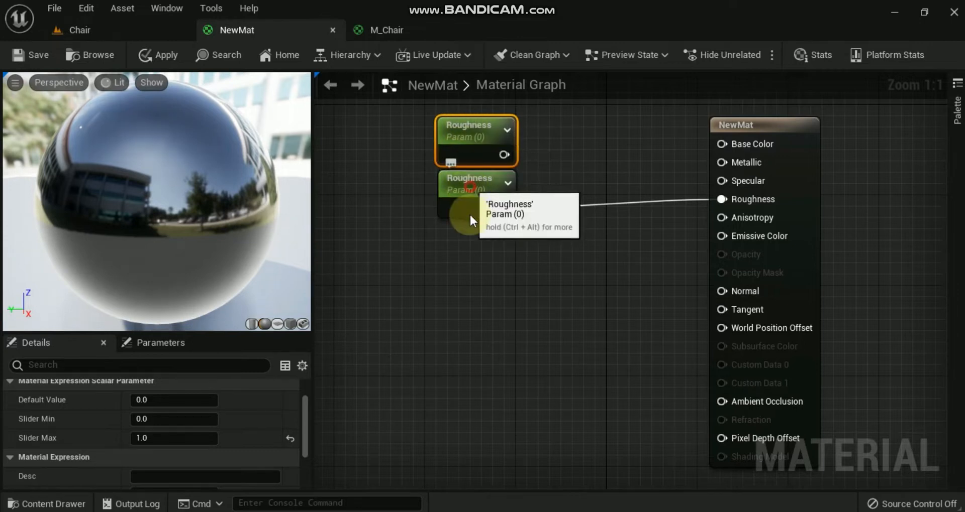
left_click_drag(470, 213, 469, 262)
left_click_drag(464, 147, 463, 174)
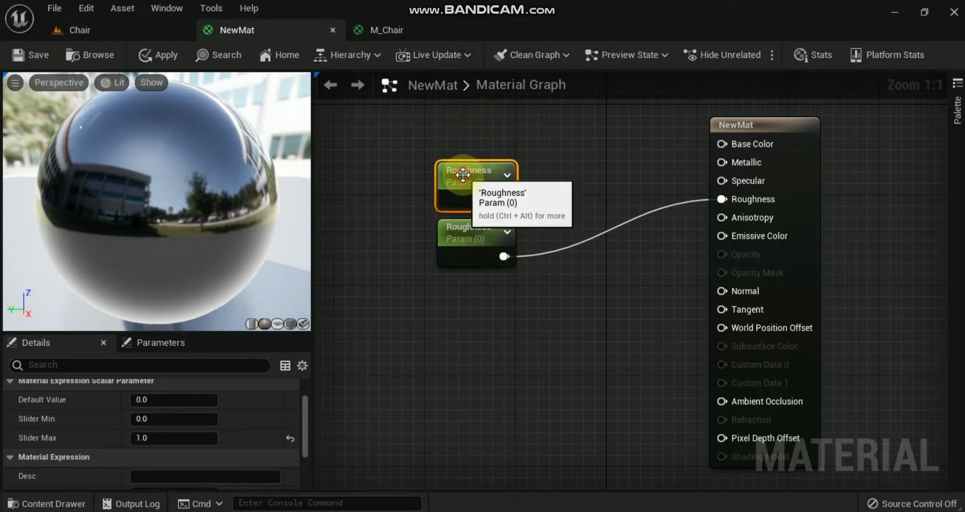
Rename the duplicated parameter as Metalic and connect it to NewMat's Metallic input.
double_click(464, 173)
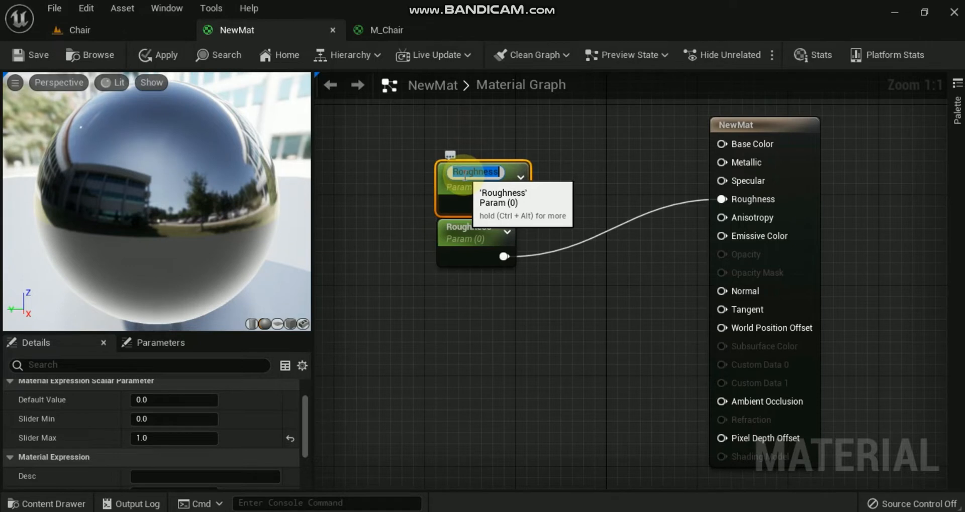
type("Metalic")
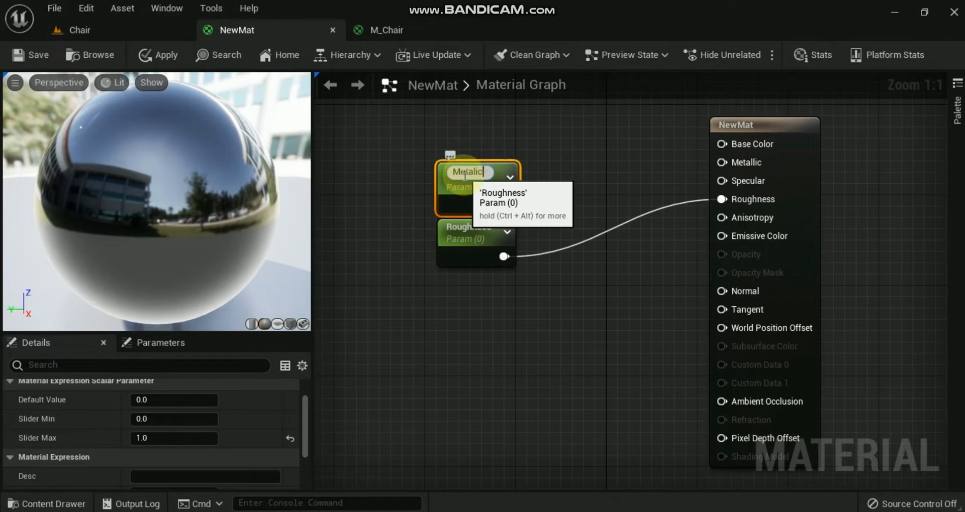
key("Return")
left_click(474, 337)
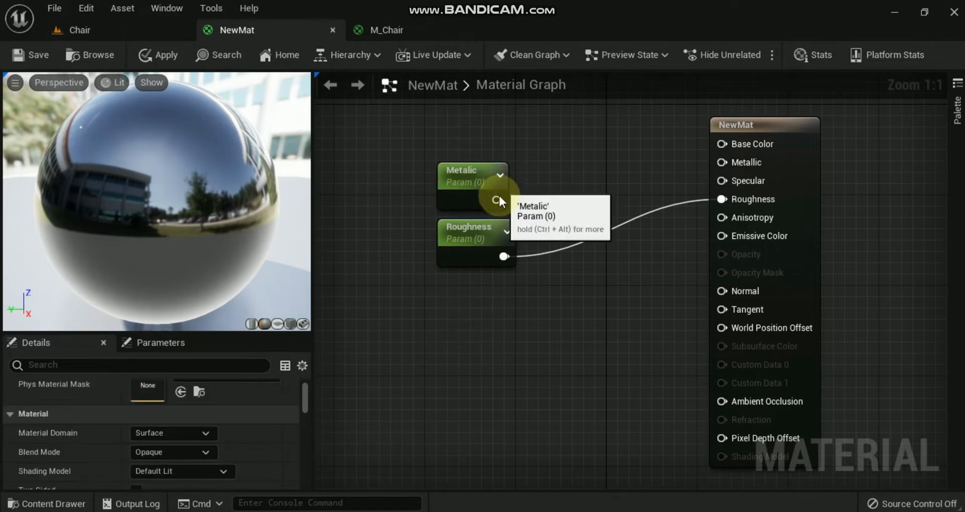
left_click_drag(496, 200, 722, 163)
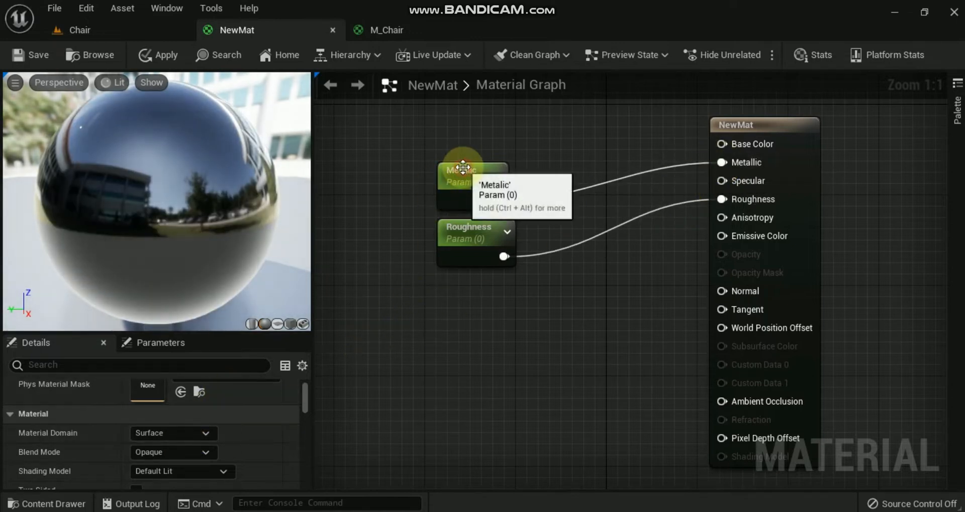
Add a Constant3Vector node beside the Metalic and Roughness parameters and connect it to NewMat's Base Color input.
left_click(457, 173)
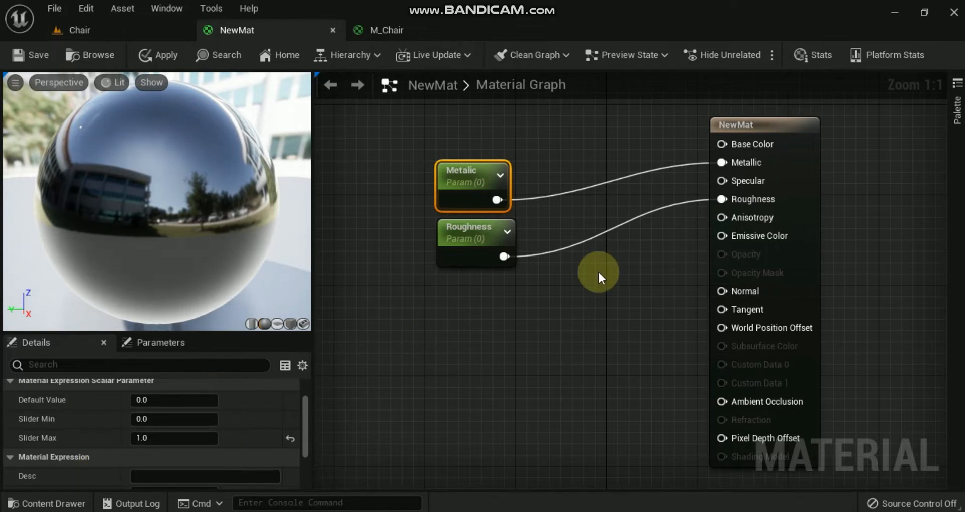
left_click(955, 88)
type("vect")
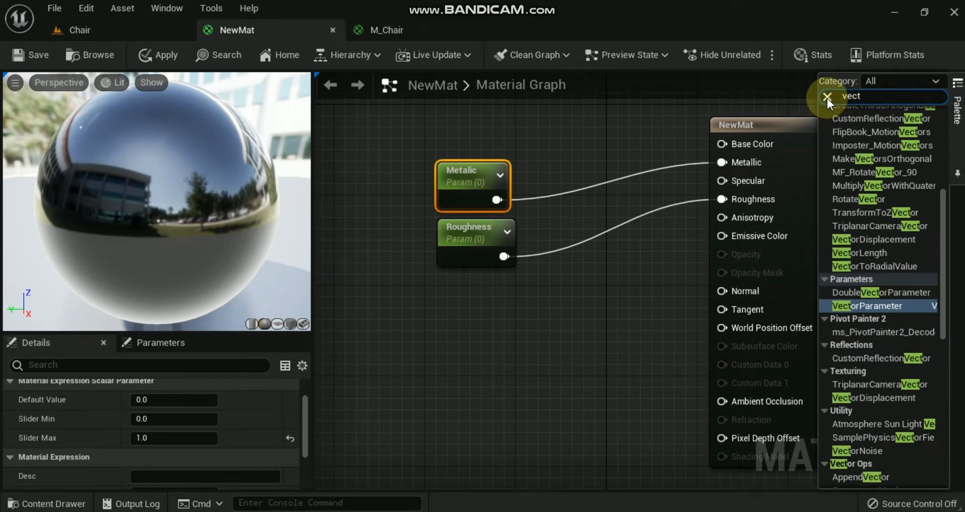
scroll(921, 224, "up", 4)
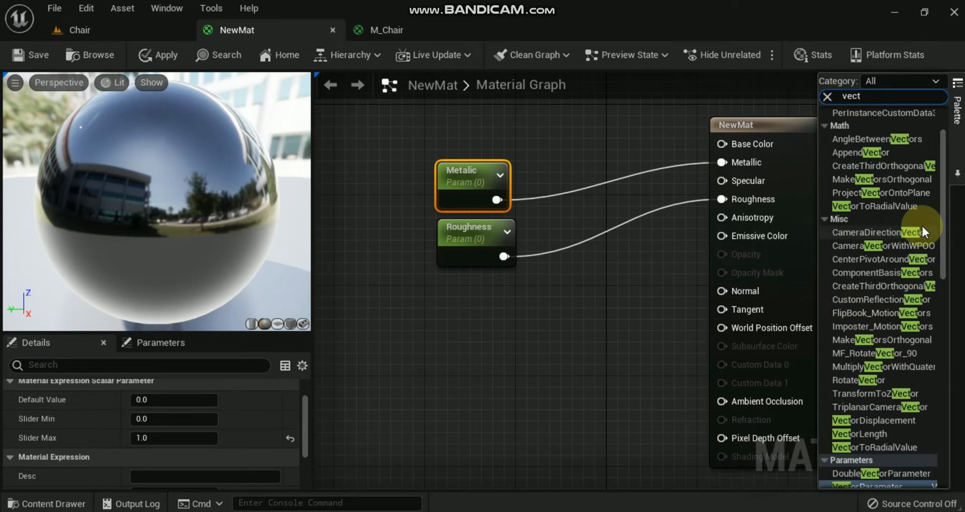
scroll(920, 224, "down", 5)
key("BackSpace")
key("BackSpace")
key("BackSpace")
key("BackSpace")
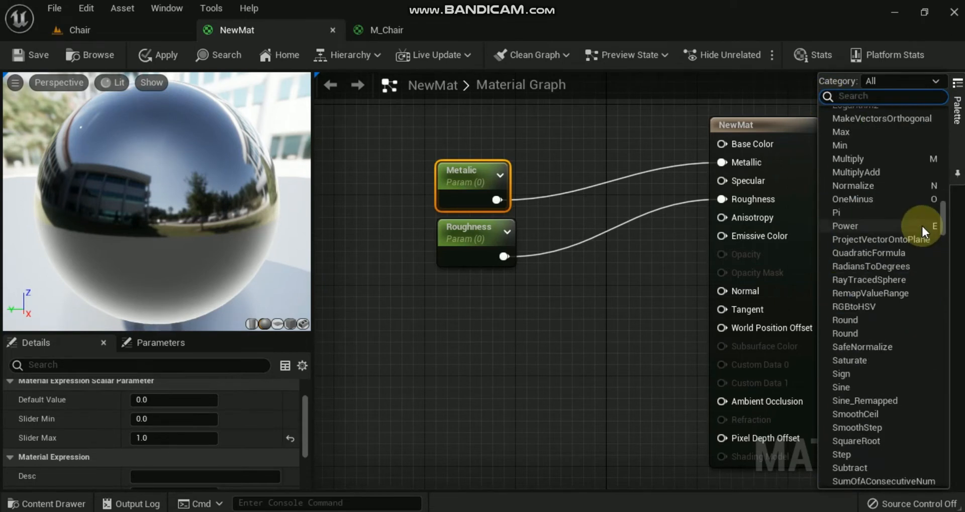
type("3v")
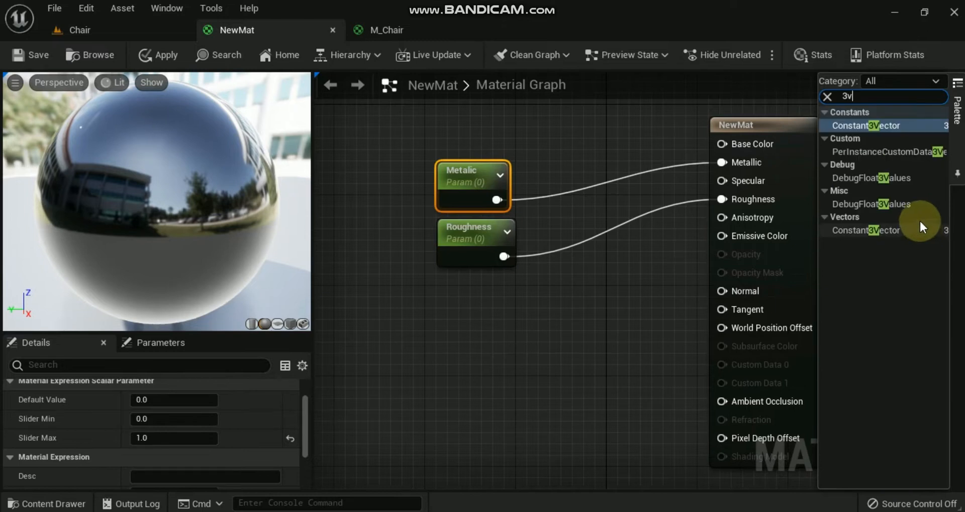
left_click_drag(862, 125, 454, 122)
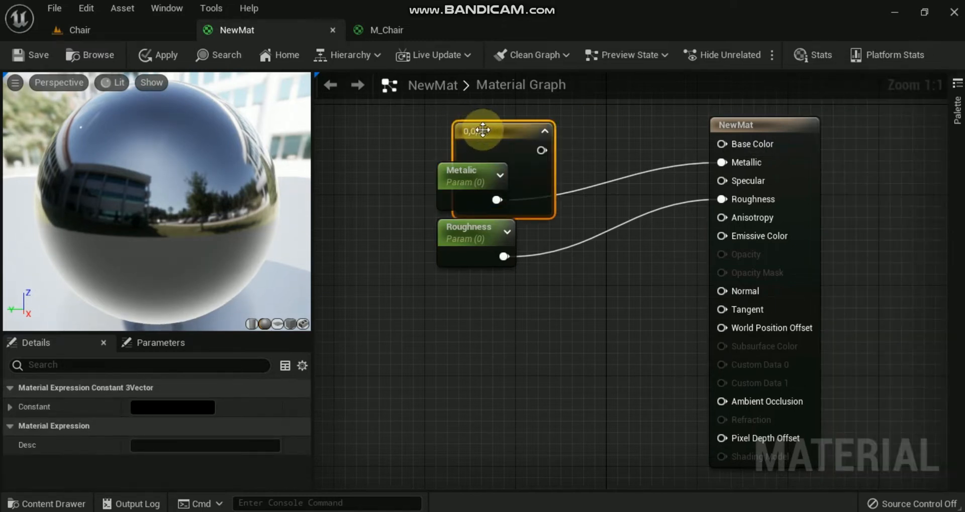
left_click_drag(453, 174, 362, 157)
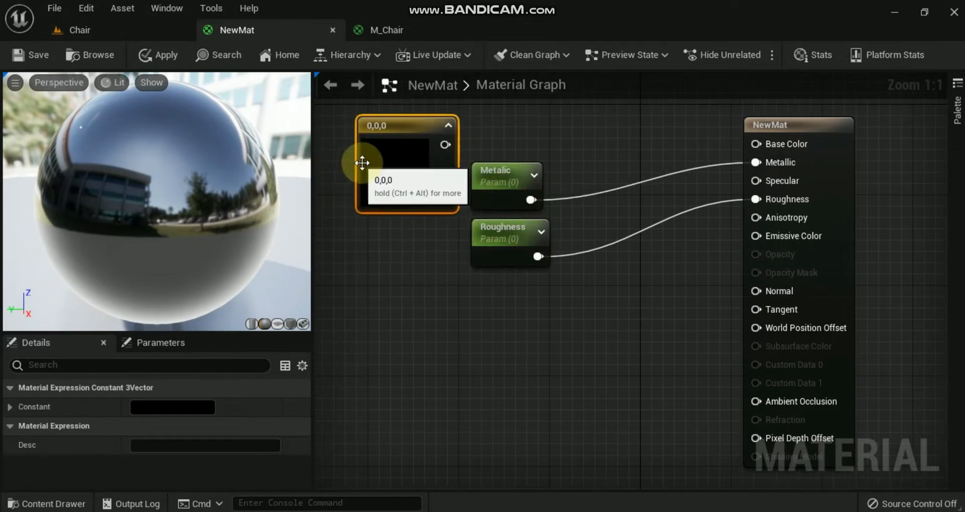
left_click_drag(444, 145, 773, 146)
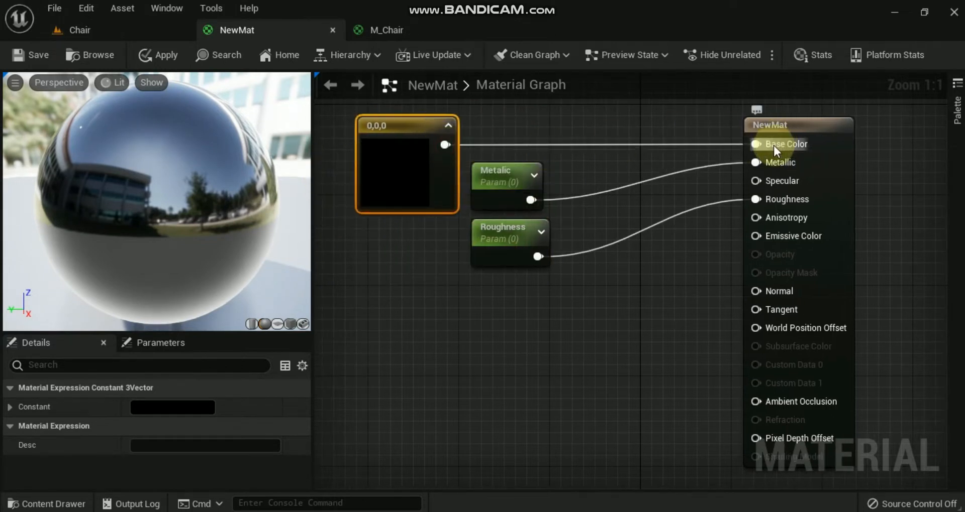
Convert the Constant3Vector node to a parameter named Base color.
left_click(408, 129)
right_click(407, 129)
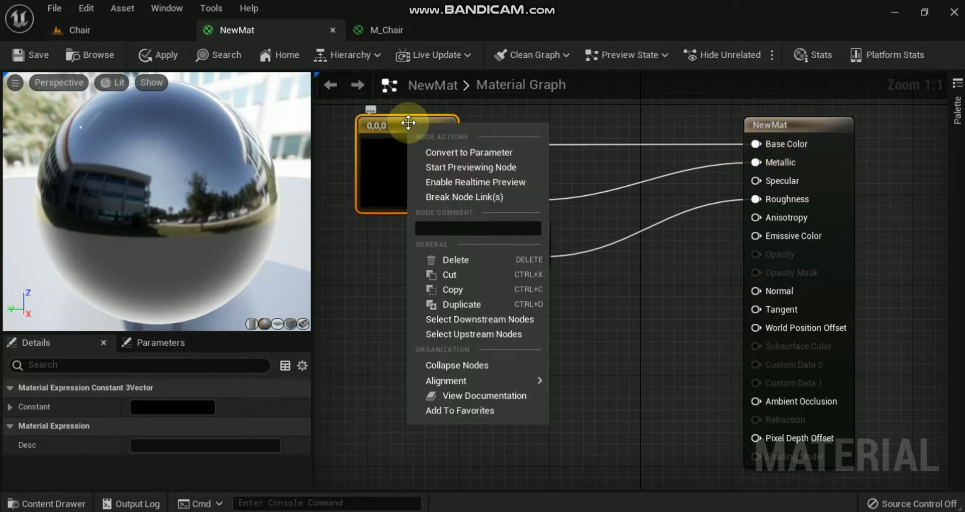
left_click(481, 155)
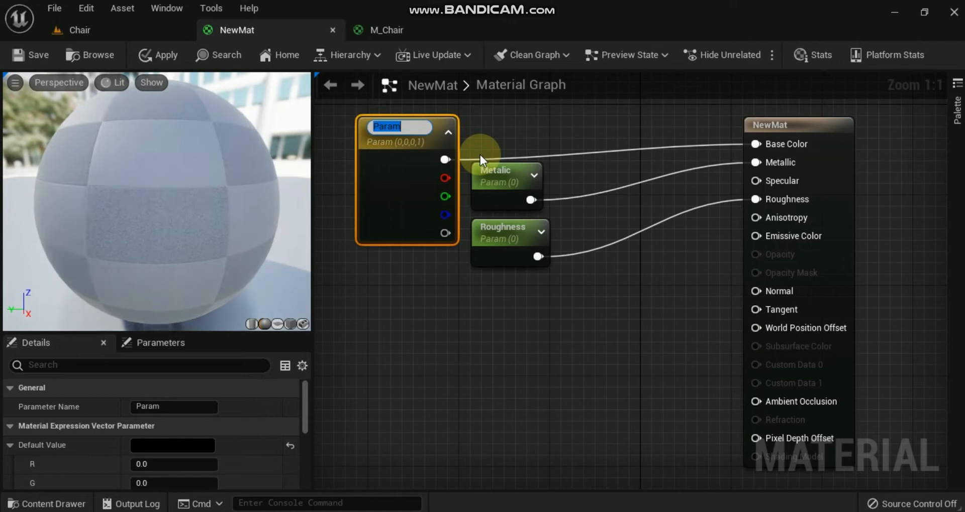
type("Base")
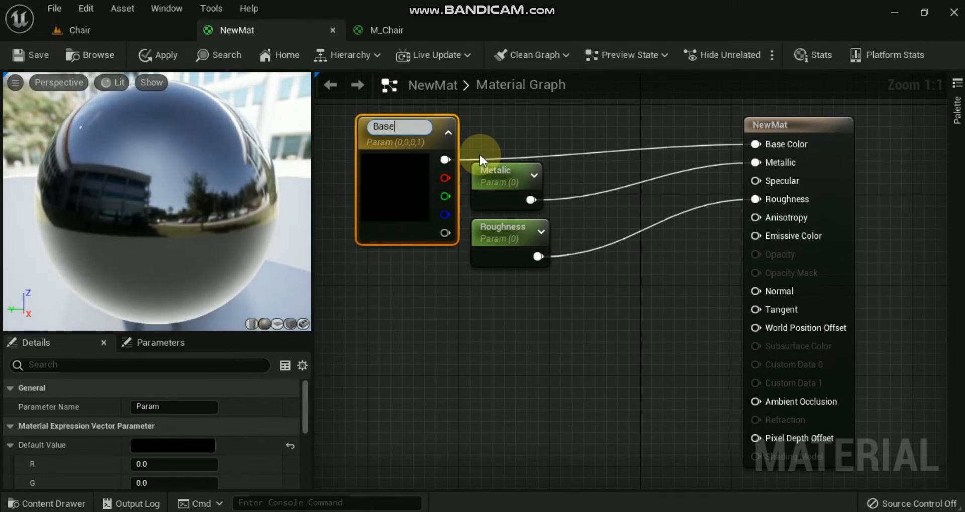
type(" color")
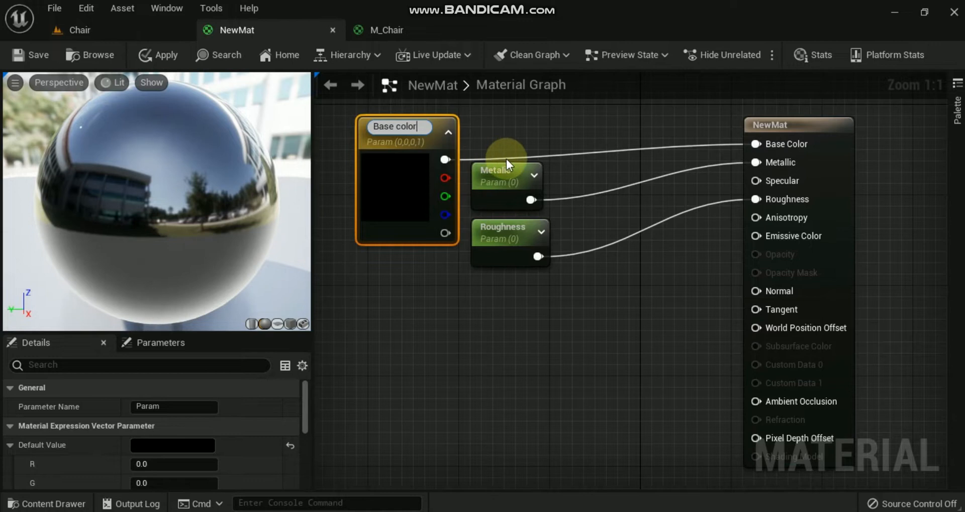
left_click(411, 297)
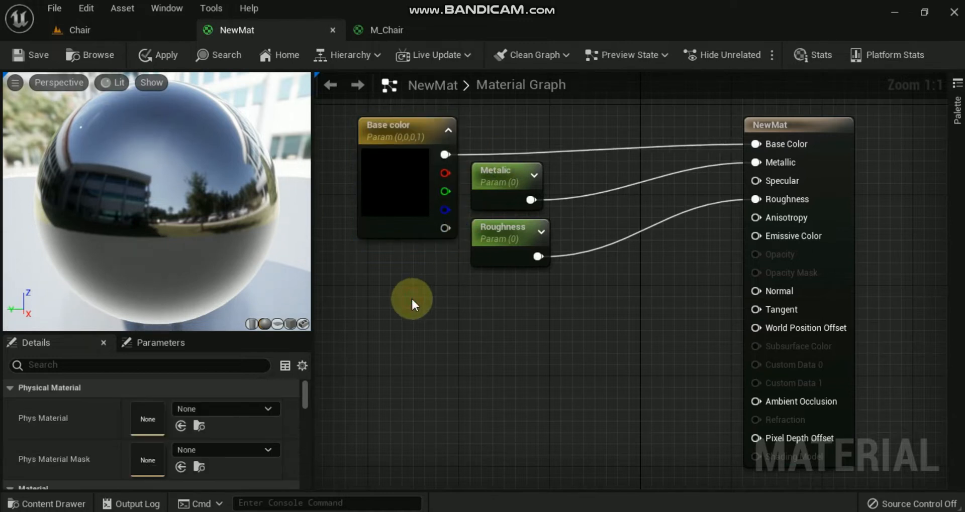
Set the Base color parameter's default to bright blue (R 0, G 0.310358, B 1) and save NewMat.
left_click(382, 125)
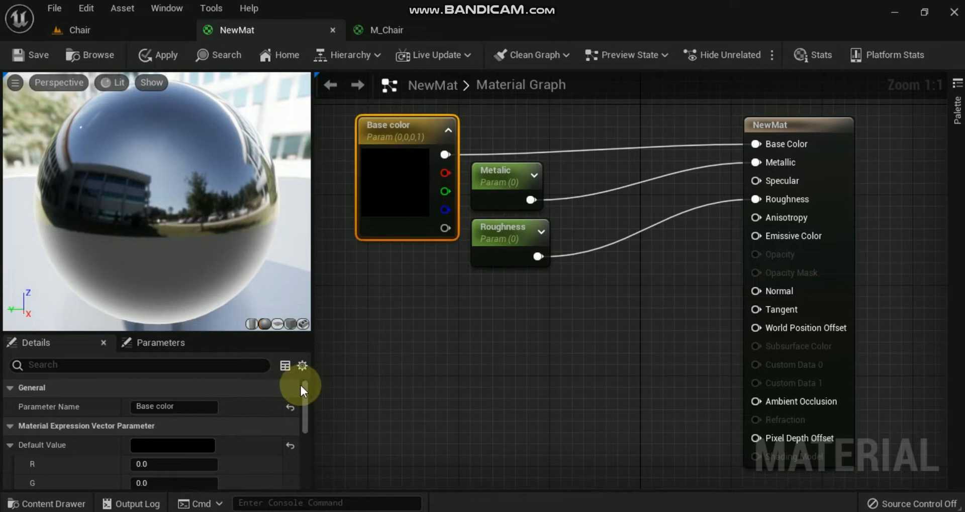
left_click_drag(306, 389, 307, 405)
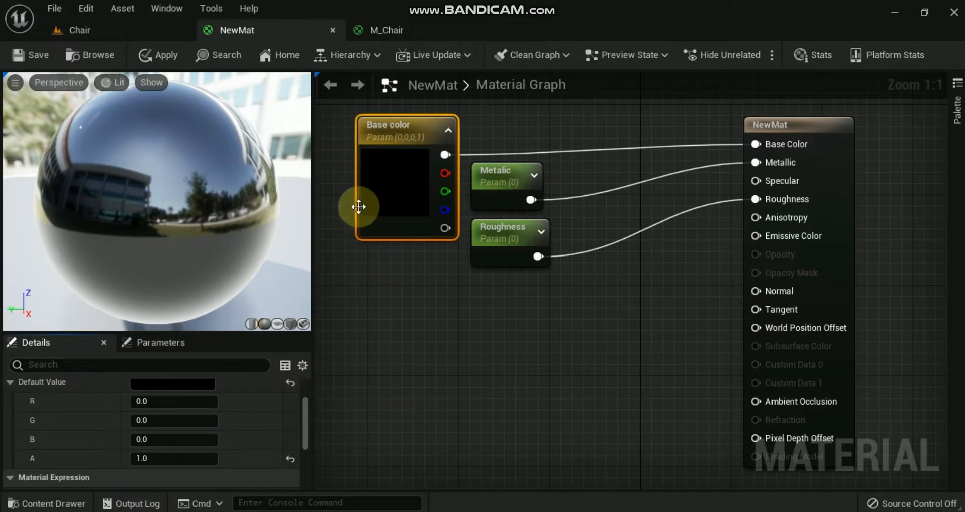
left_click(389, 179)
double_click(388, 180)
left_click(532, 241)
left_click_drag(608, 327, 610, 176)
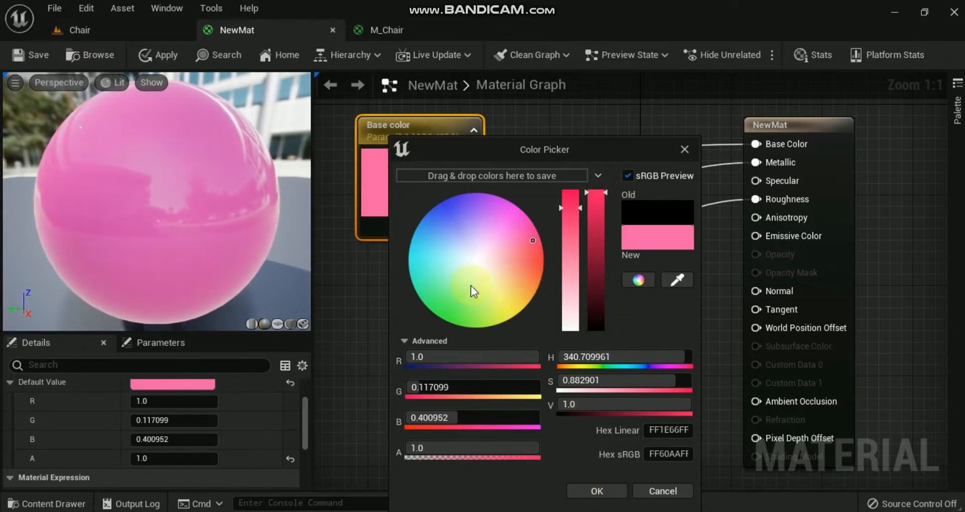
left_click(453, 301)
left_click(424, 216)
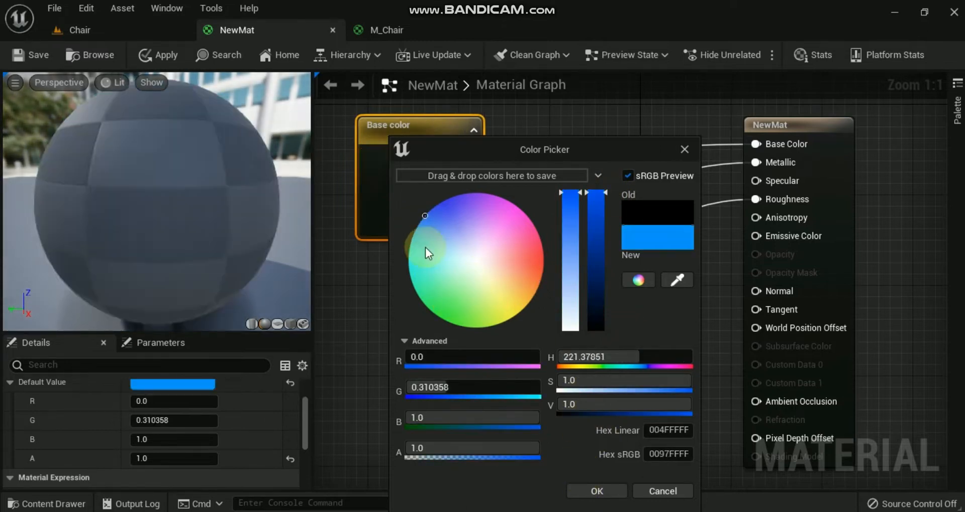
left_click(587, 491)
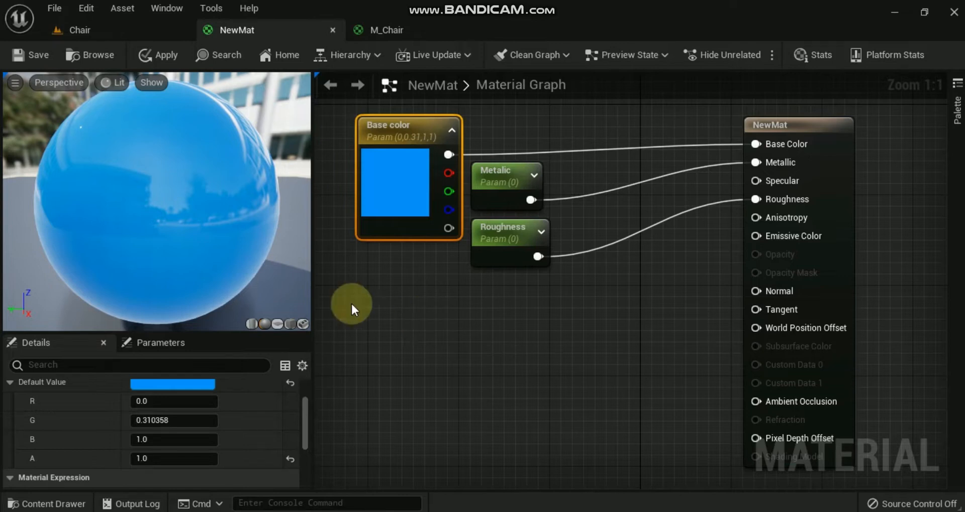
left_click(36, 54)
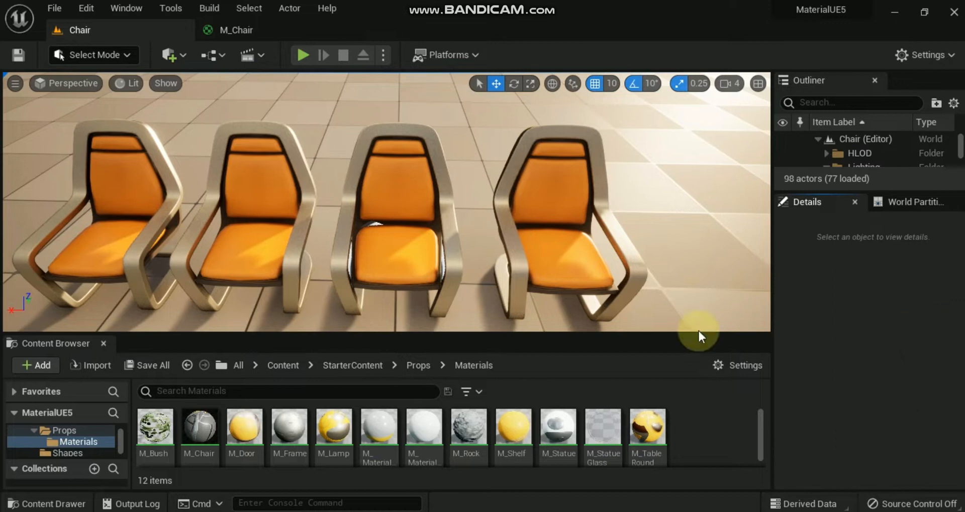
Create a material instance from M_Chair in the Materials folder and open the instance for editing.
right_click(203, 423)
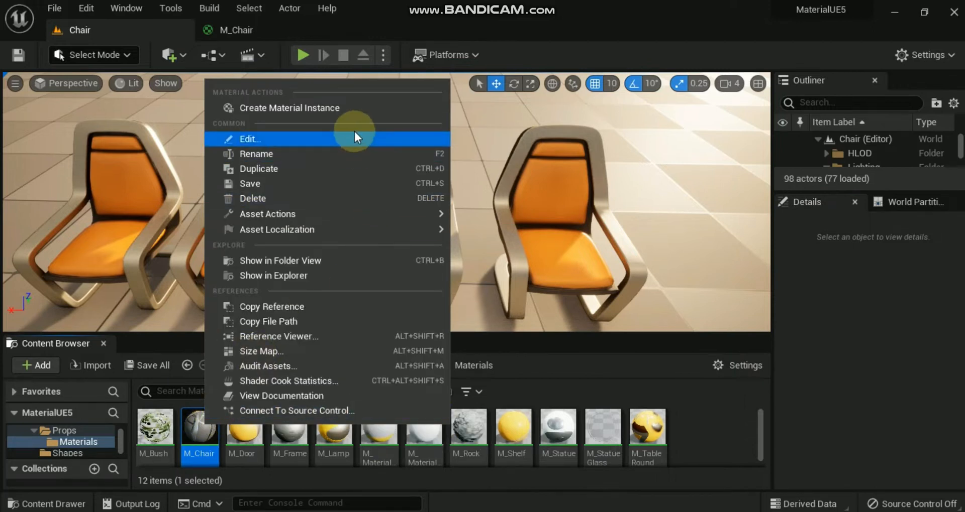
left_click(351, 103)
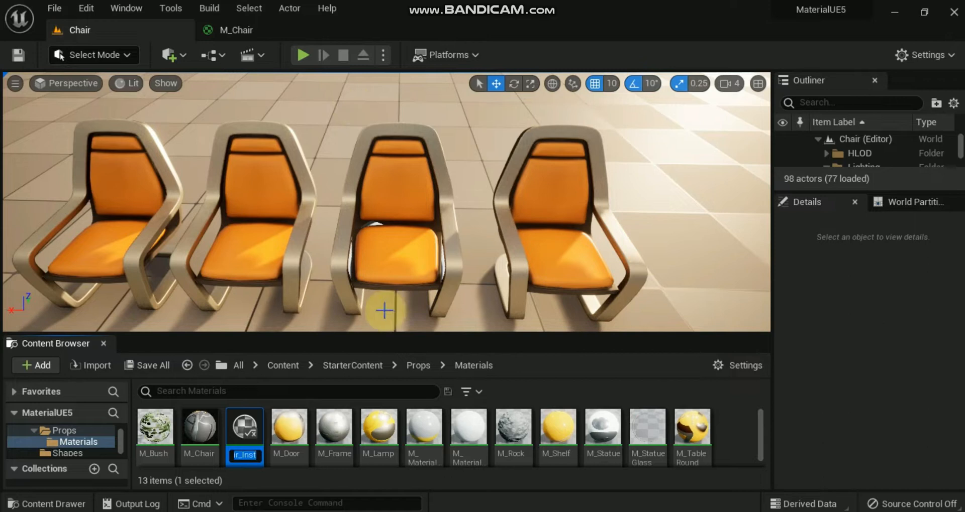
double_click(250, 421)
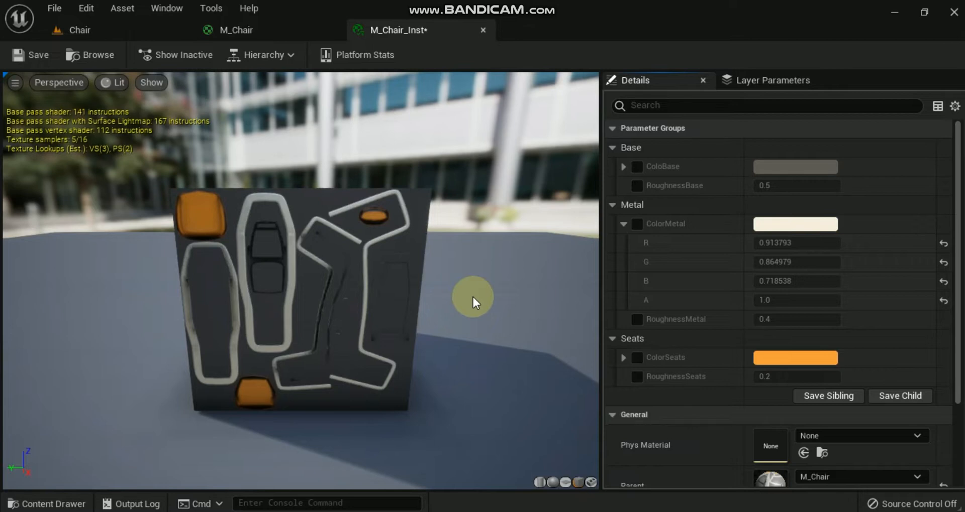
Enable the color and roughness overrides in the Base, Metal and Seats groups of the chair material instance.
scroll(473, 297, "up", 2)
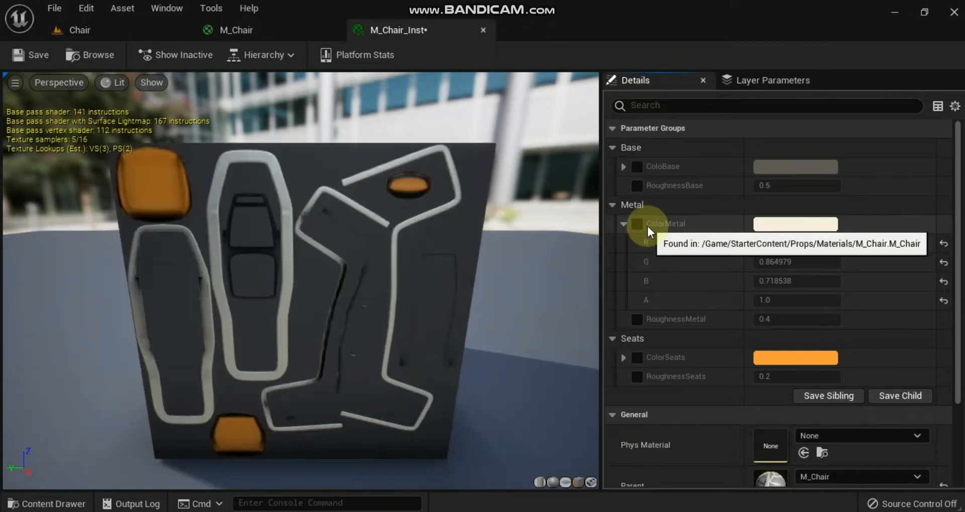
left_click(637, 166)
left_click(636, 185)
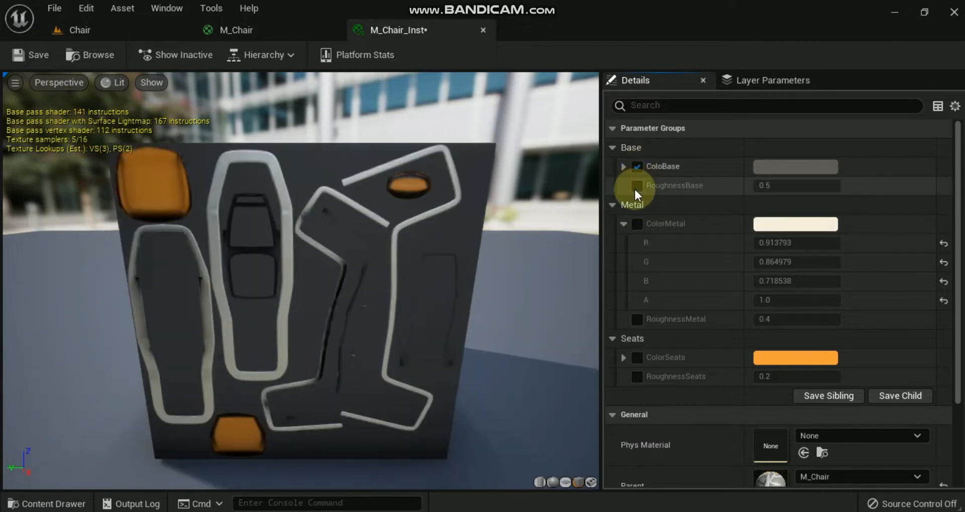
left_click(636, 224)
left_click(637, 319)
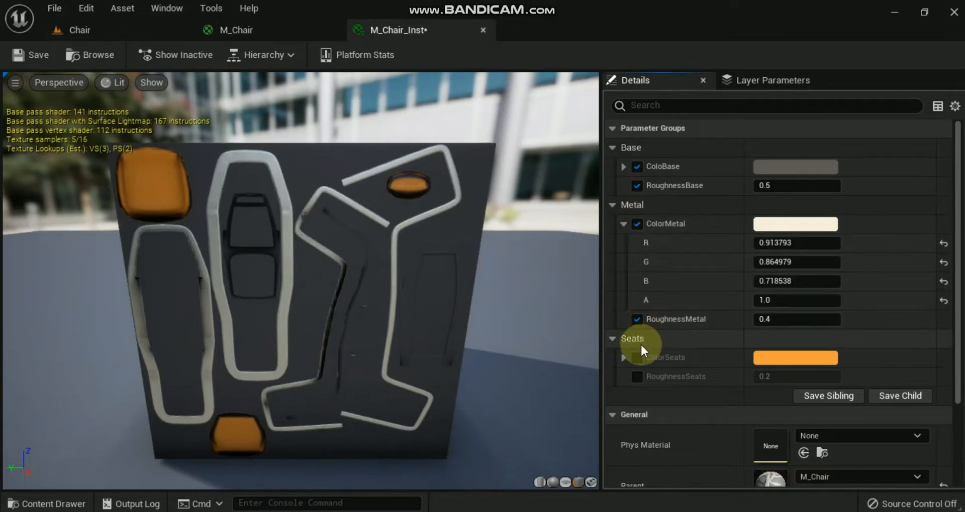
left_click(636, 357)
left_click(636, 377)
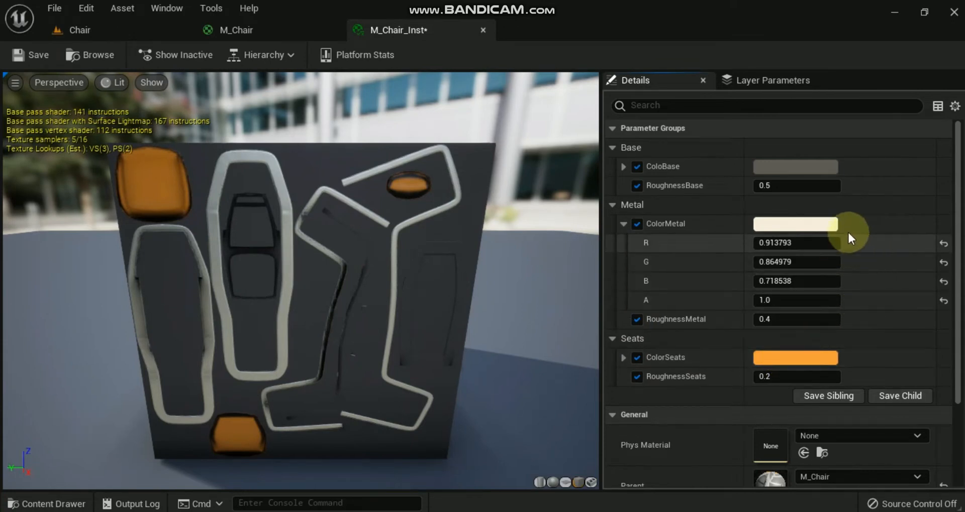
Try a red ColorMetal value in the chair material instance and reset that color to its default.
left_click(819, 227)
left_click(662, 252)
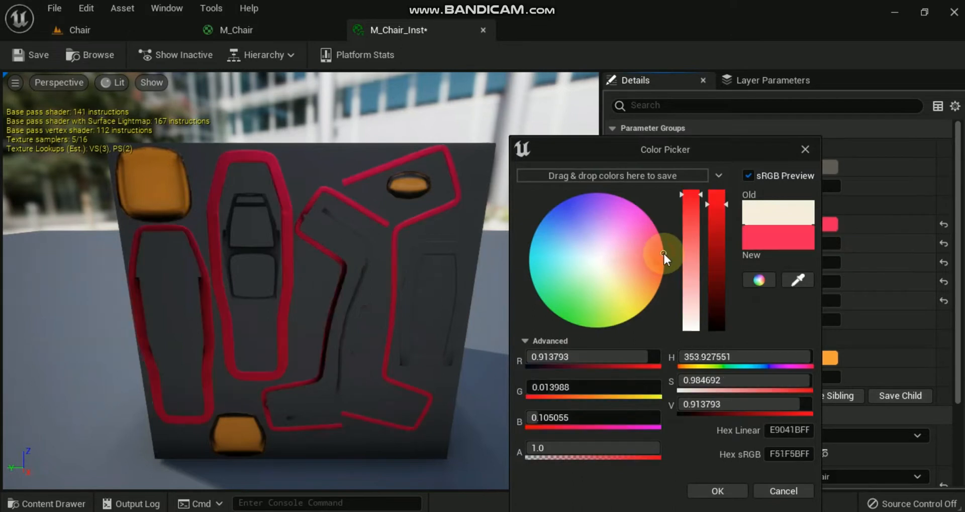
left_click(739, 491)
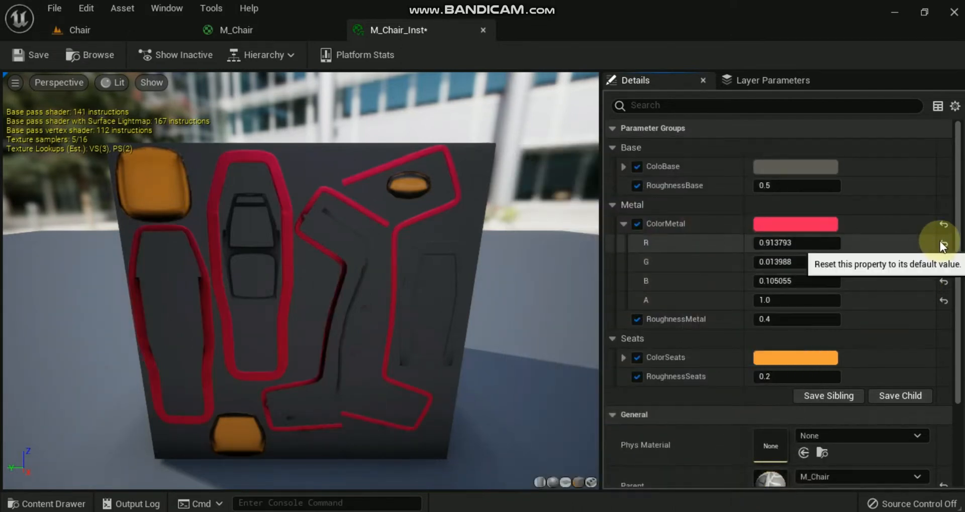
left_click(943, 225)
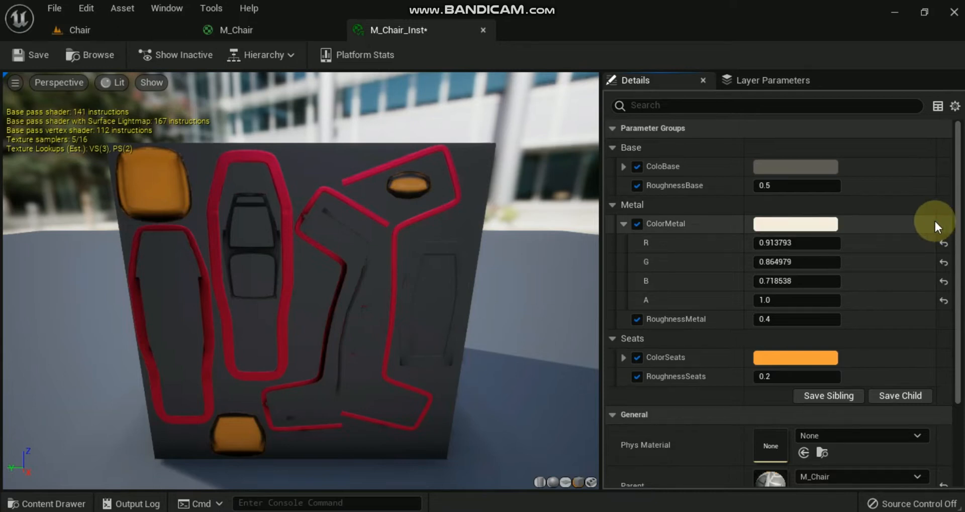
Set ColorMetal in the chair material instance to saturated orange (R 0.913793, G 0.315048, B 0.004759).
left_click(815, 222)
left_click(649, 282)
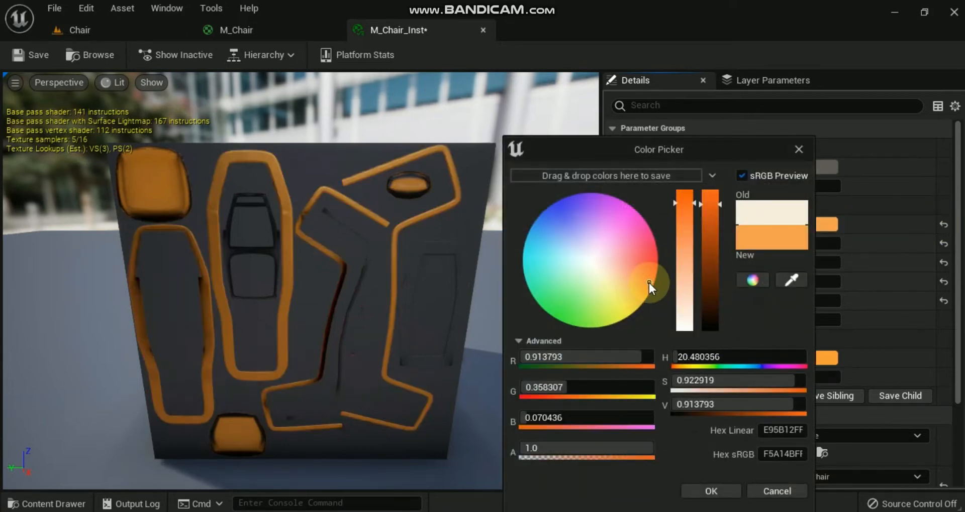
left_click_drag(690, 198, 689, 192)
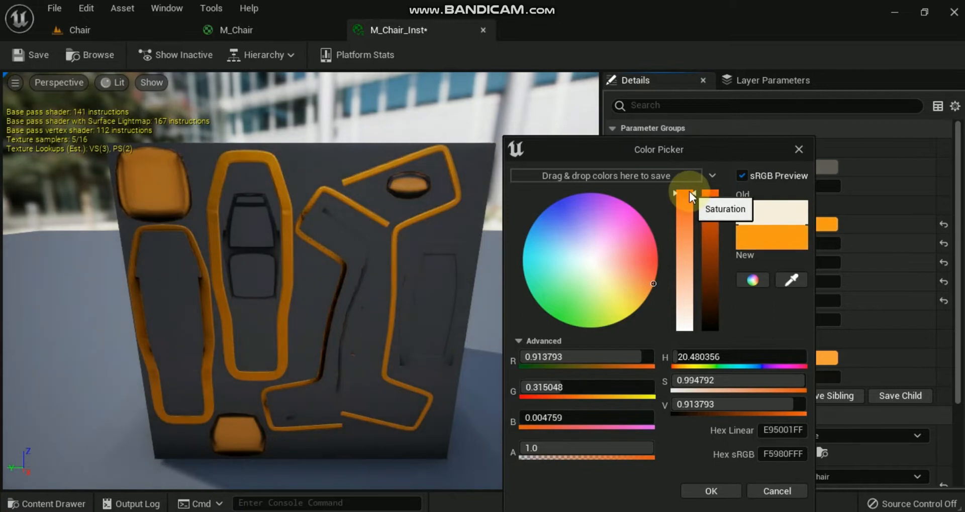
left_click(692, 486)
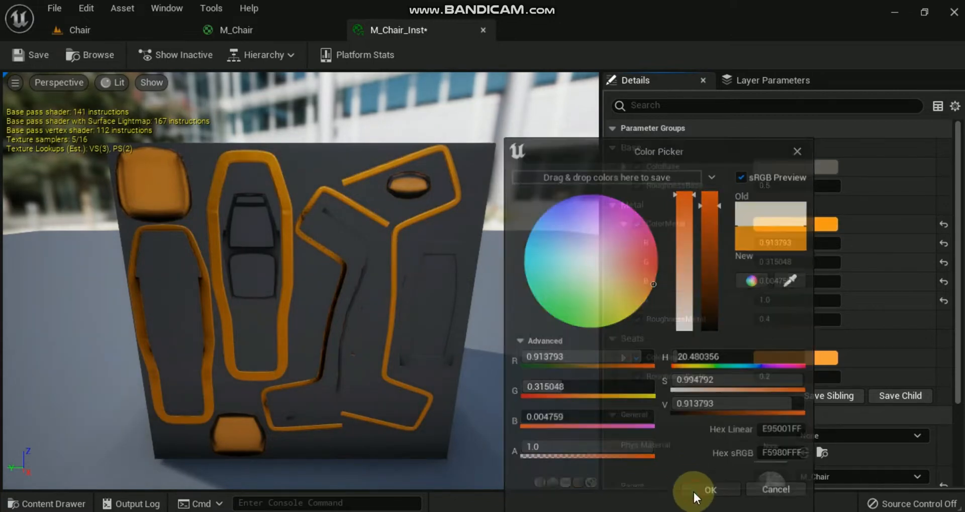
Set ColorSeats in the chair material instance to bright green (R 0.339787, G 0.974138, B 0).
left_click(798, 361)
left_click_drag(609, 332, 553, 345)
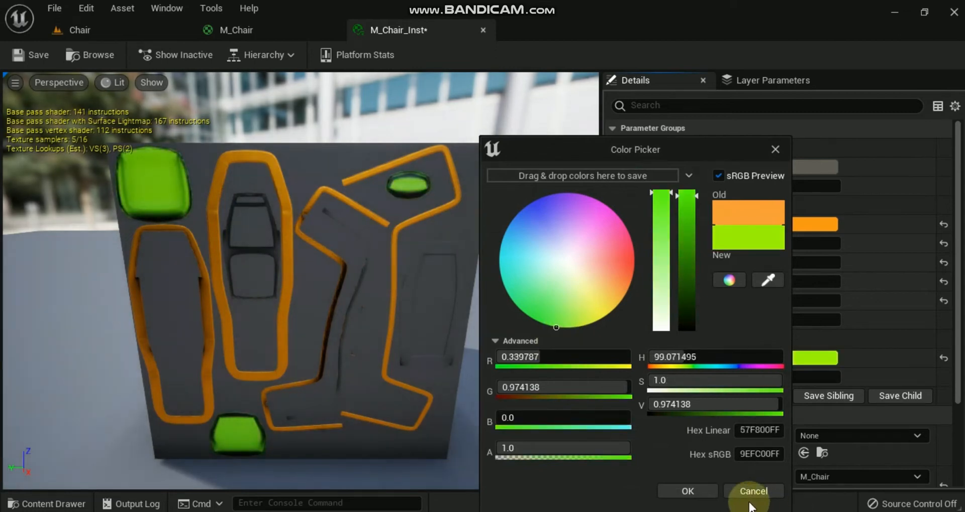
left_click(703, 488)
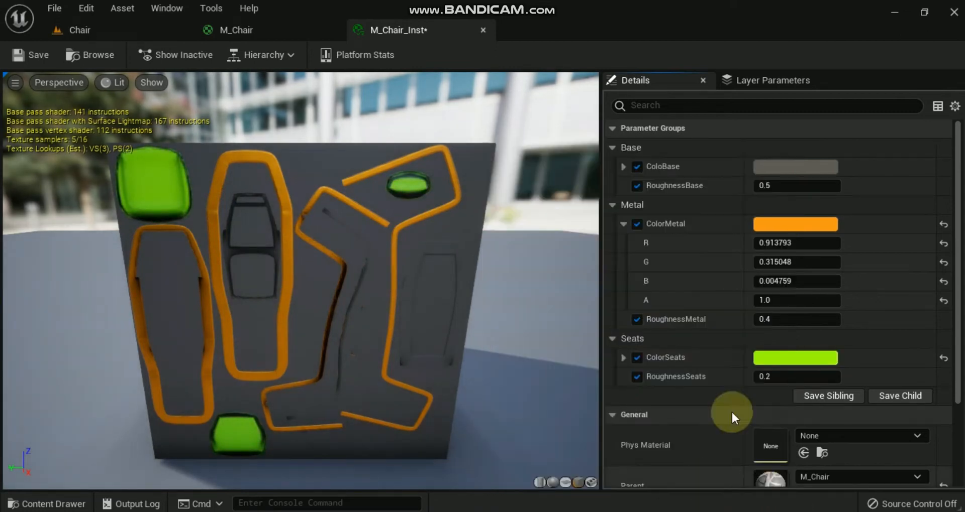
Set ColoBase in the M_Chair_Inst material instance to dark blue.
left_click(775, 168)
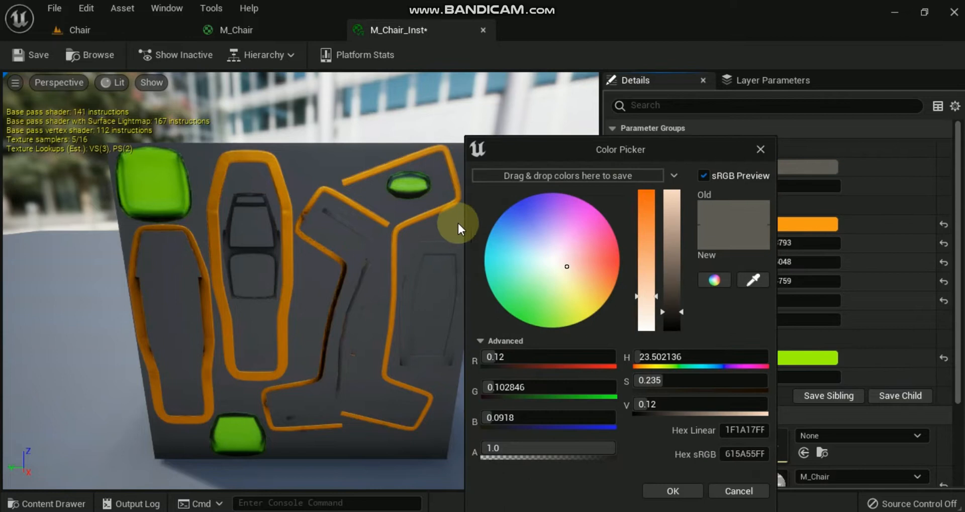
left_click(511, 210)
left_click(663, 491)
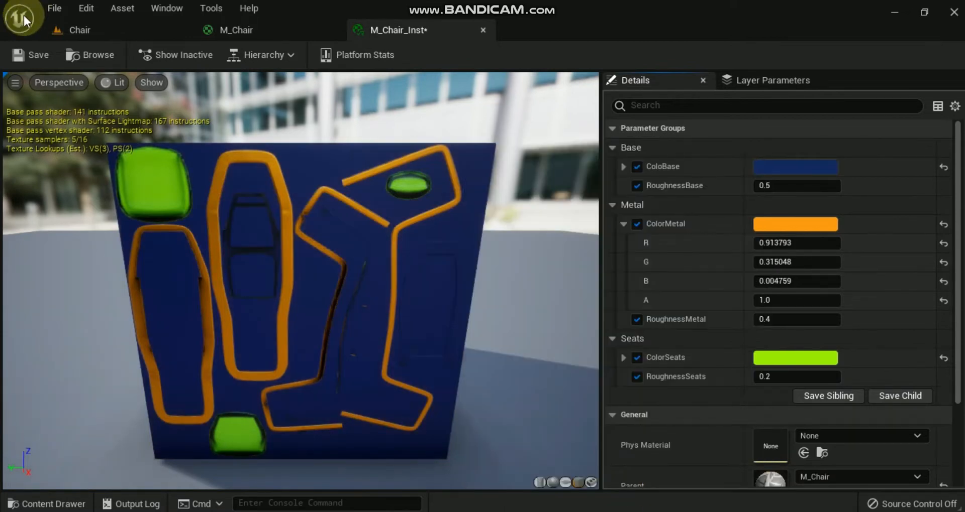
Save M_Chair_Inst and apply it to the rightmost chair in the Chair level.
left_click(35, 53)
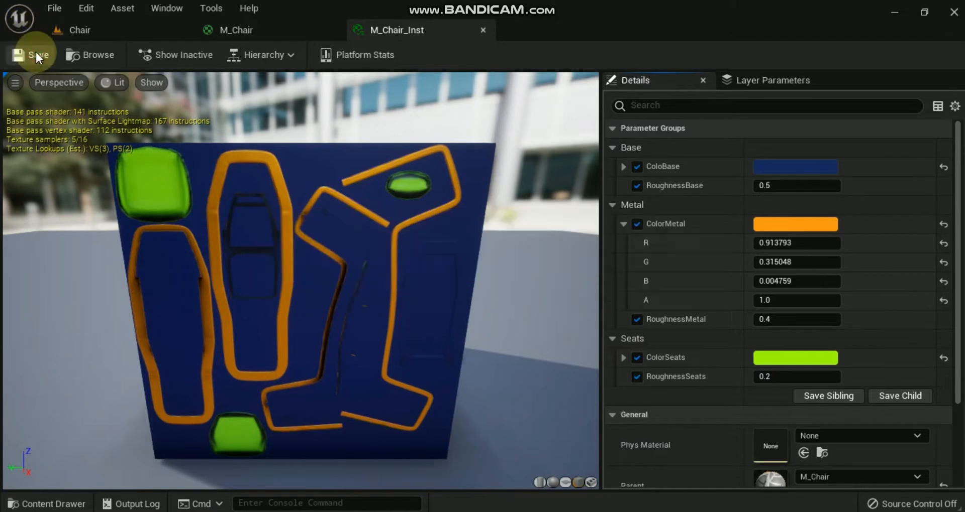
left_click(83, 32)
left_click(258, 445)
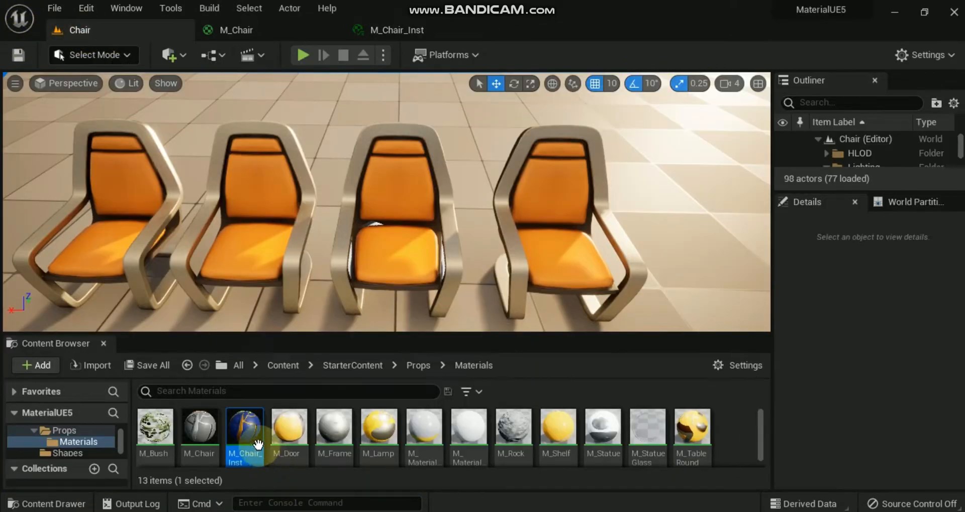
left_click_drag(257, 444, 559, 240)
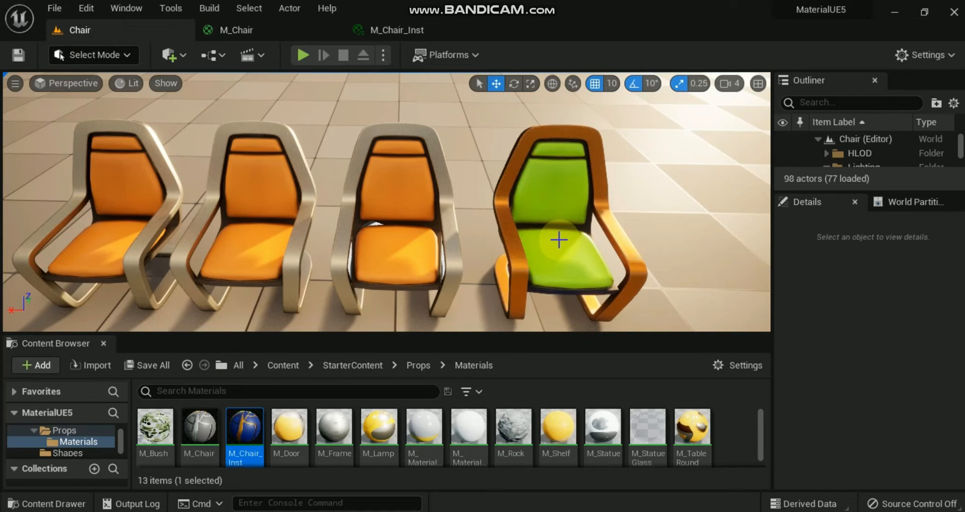
Create a second material instance, M_Chair_Inst1, from M_Chair and open it for editing.
right_click(197, 442)
left_click(295, 112)
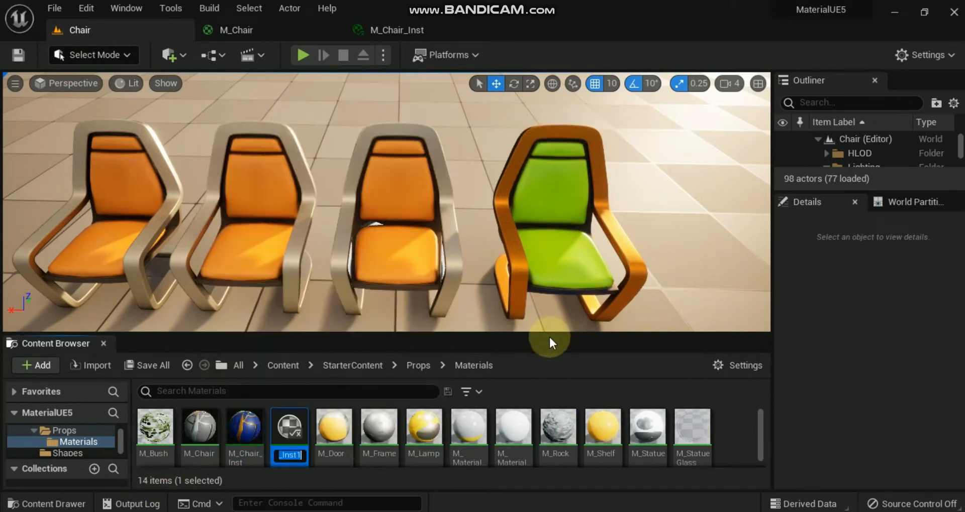
double_click(294, 436)
Enable the color and roughness overrides in the Base, Metal and Seats groups of M_Chair_Inst1.
left_click(636, 166)
left_click(636, 185)
left_click(636, 224)
left_click(637, 319)
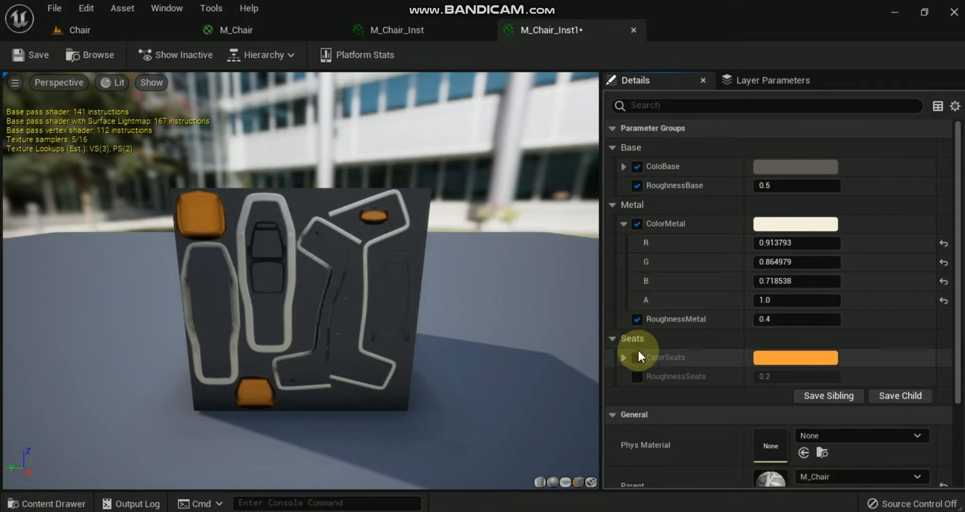
left_click(637, 357)
left_click(637, 376)
Set ColorMetal in M_Chair_Inst1 to blue (R 0.02999, G 0.193049, B 0.913793) and RoughnessMetal to 0.0.
left_click(797, 222)
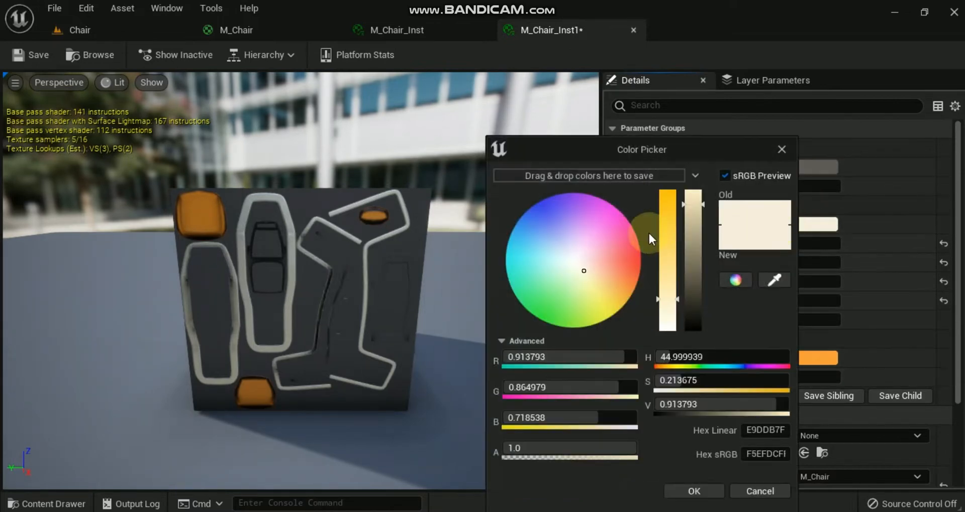
left_click_drag(537, 236, 531, 203)
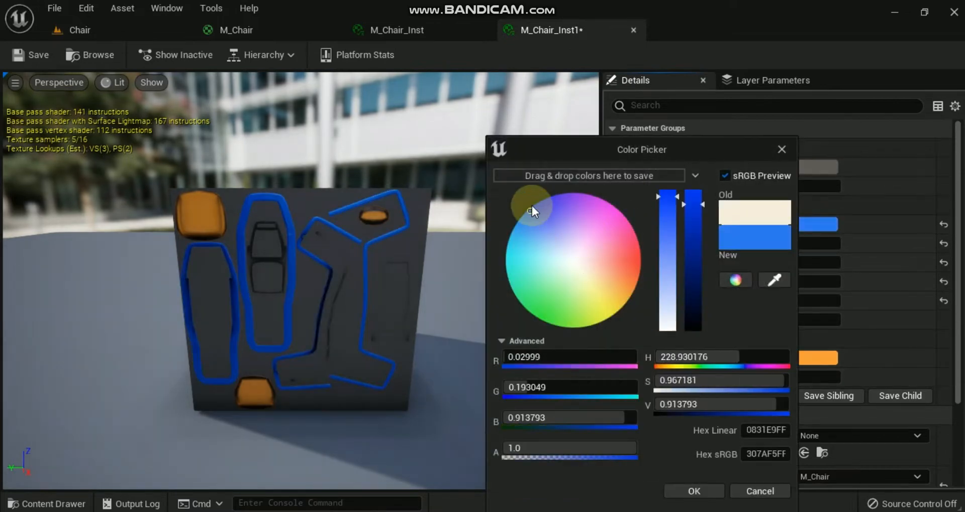
left_click(685, 492)
Set ColorSeats in M_Chair_Inst1 to light green.
left_click(795, 357)
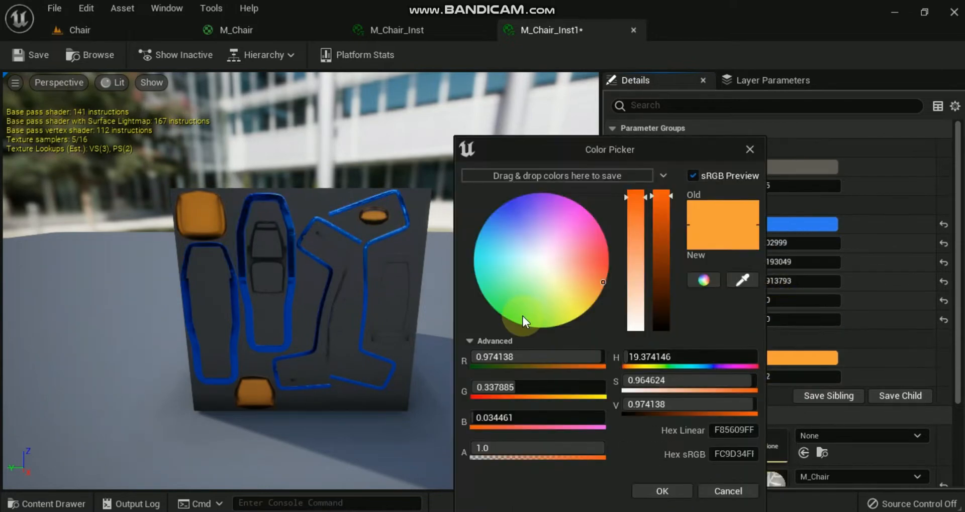
left_click(523, 318)
left_click(661, 491)
Save M_Chair_Inst1 and apply it to the third chair from the left in the Chair level.
left_click(27, 53)
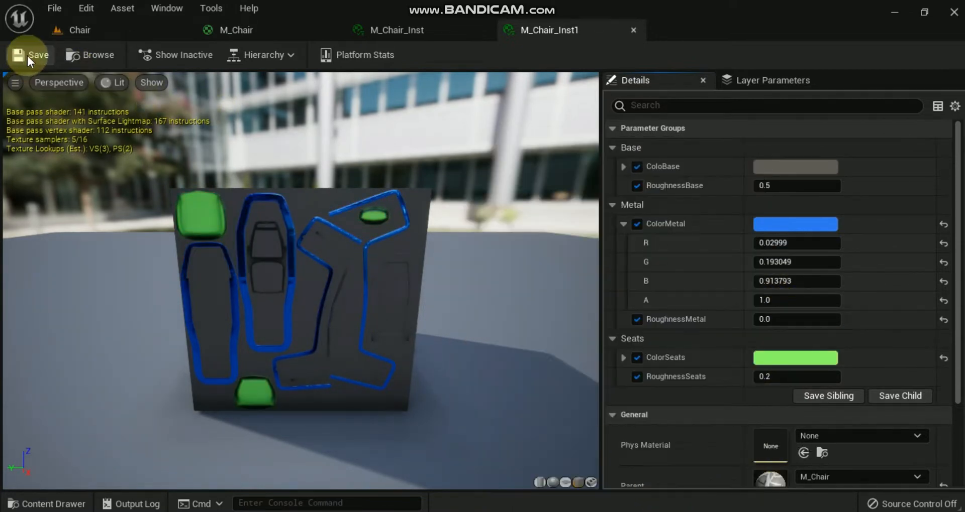
left_click(79, 29)
left_click_drag(289, 427, 380, 262)
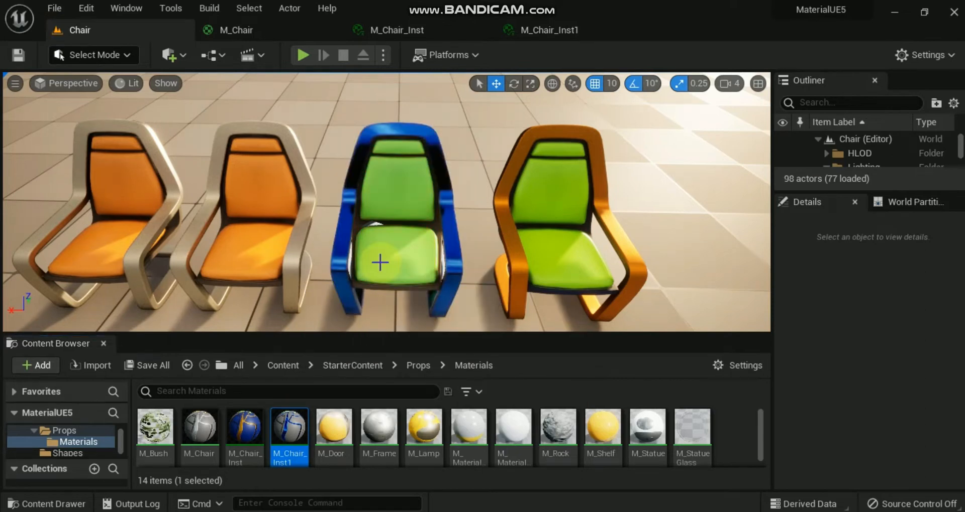
Create a third material instance, M_Chair_Inst2, from M_Chair and open it for editing.
right_click(191, 416)
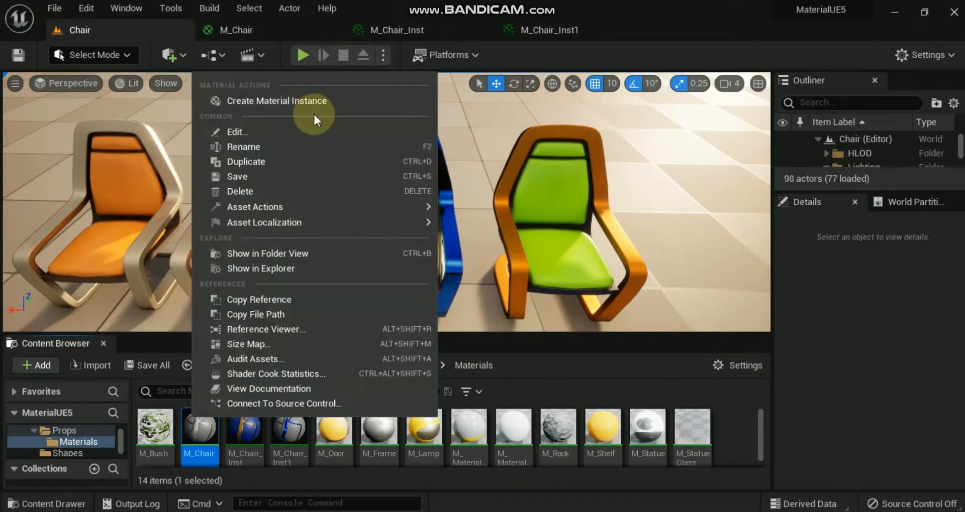
left_click(315, 99)
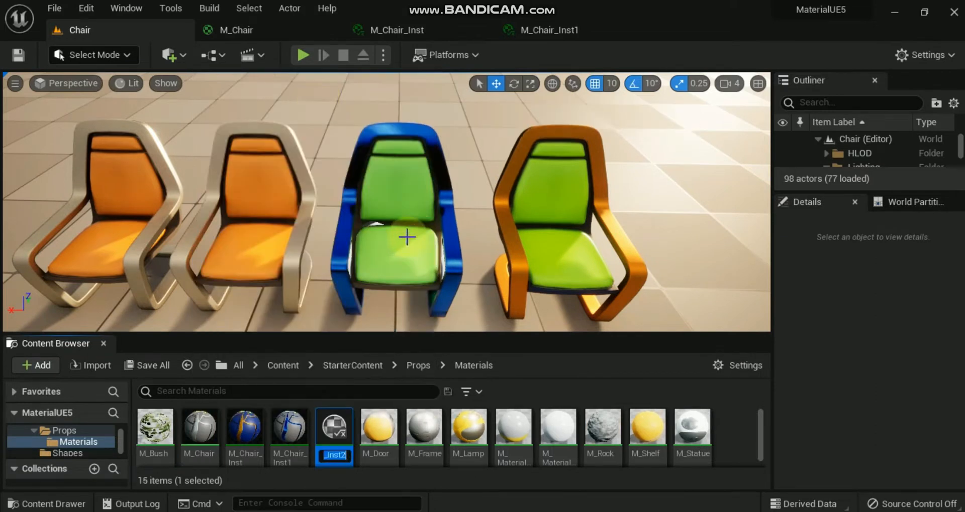
double_click(334, 427)
Enable the color and roughness overrides in the Base, Metal and Seats groups of M_Chair_Inst2.
left_click(636, 167)
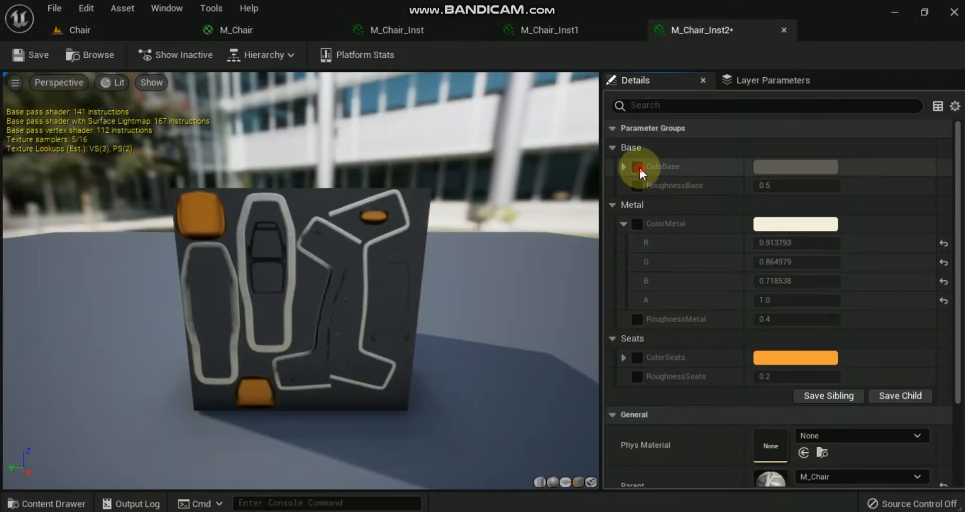
left_click(637, 185)
left_click(637, 224)
left_click(637, 319)
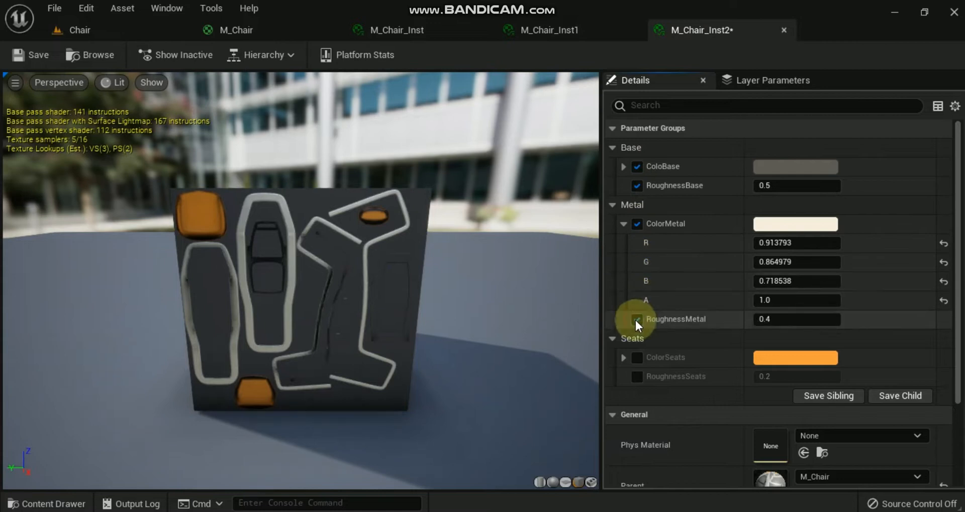
left_click(636, 357)
left_click(637, 376)
Set ColorSeats in M_Chair_Inst2 to light purple.
left_click(773, 358)
left_click_drag(568, 315, 533, 219)
left_click(690, 480)
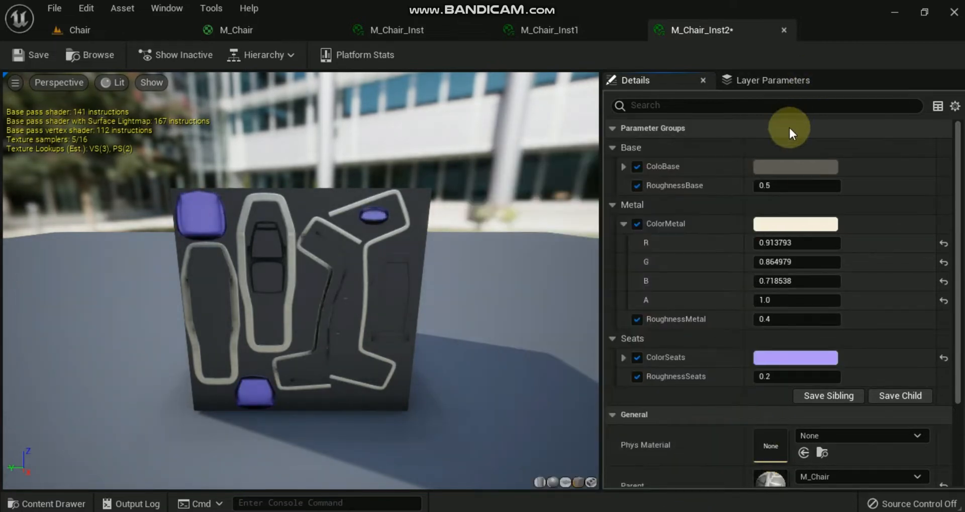
Set ColorMetal in M_Chair_Inst2 to salmon pink (R 0.913793, G 0.443099, B 0.397586), save the instance and return to the Chair level.
left_click(776, 224)
left_click_drag(498, 234, 592, 267)
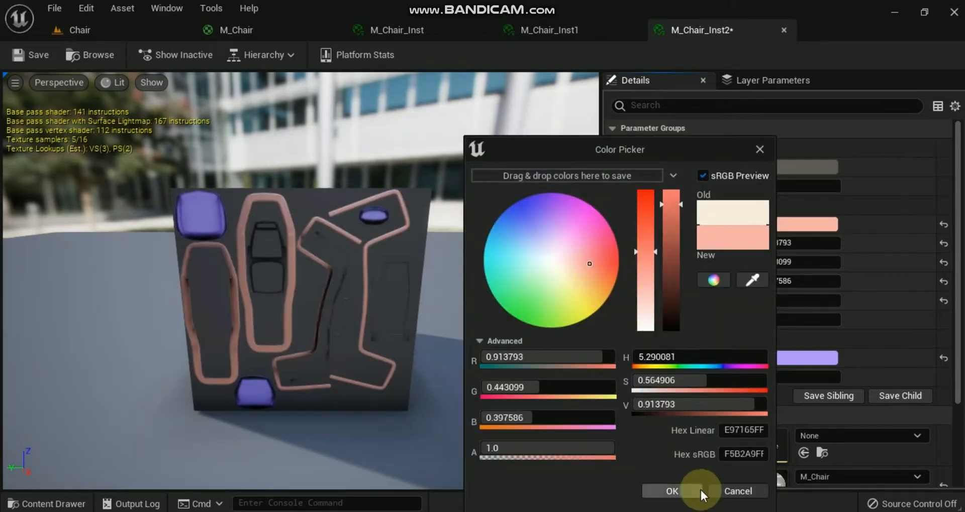
left_click(672, 491)
left_click(31, 55)
left_click(76, 32)
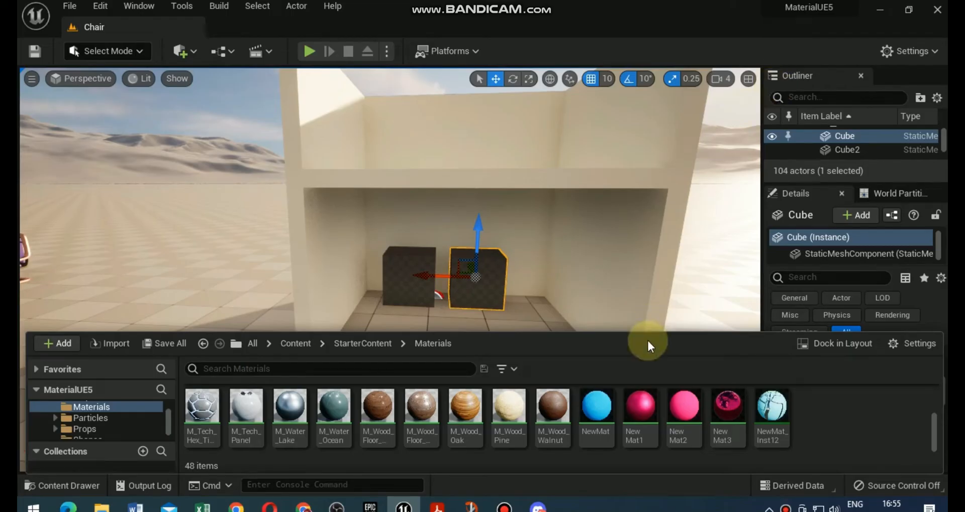
Duplicate the NewMat material and name the copy Emissive.
right_click(589, 405)
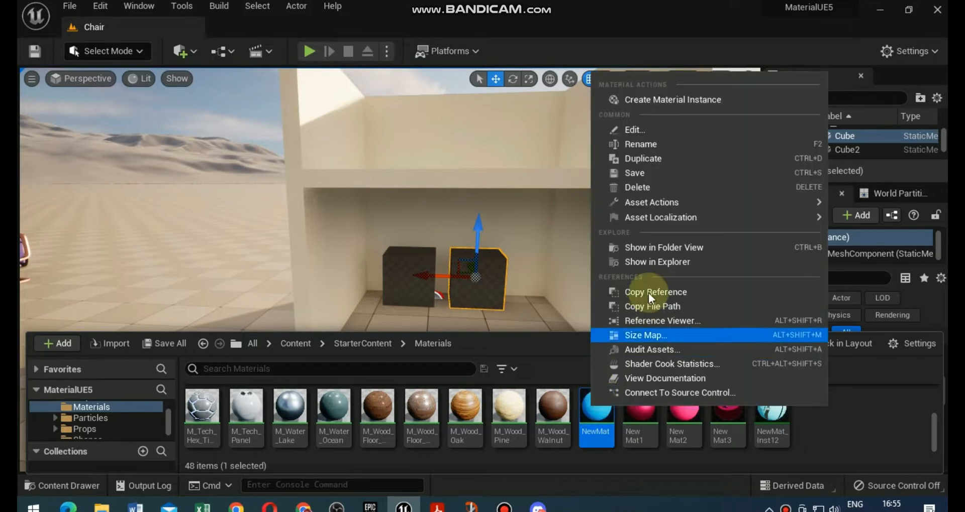
left_click(678, 160)
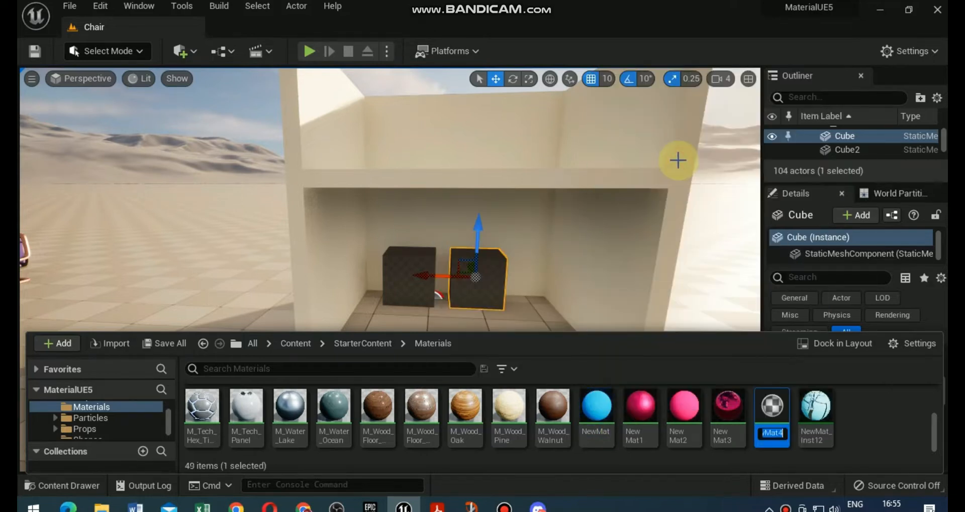
type("E")
type("m")
type("issive")
left_click(854, 423)
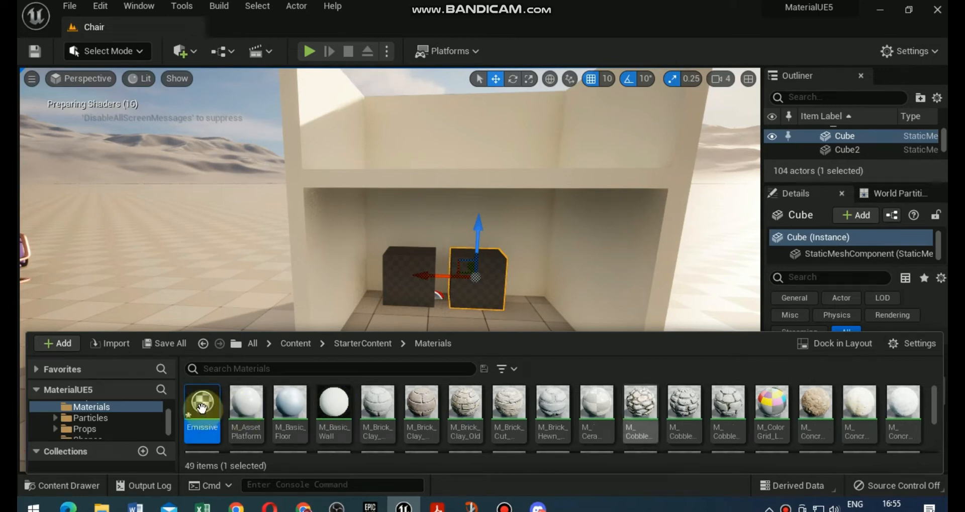
Apply the NewMat material to the left cube inside the room.
scroll(689, 417, "down", 3)
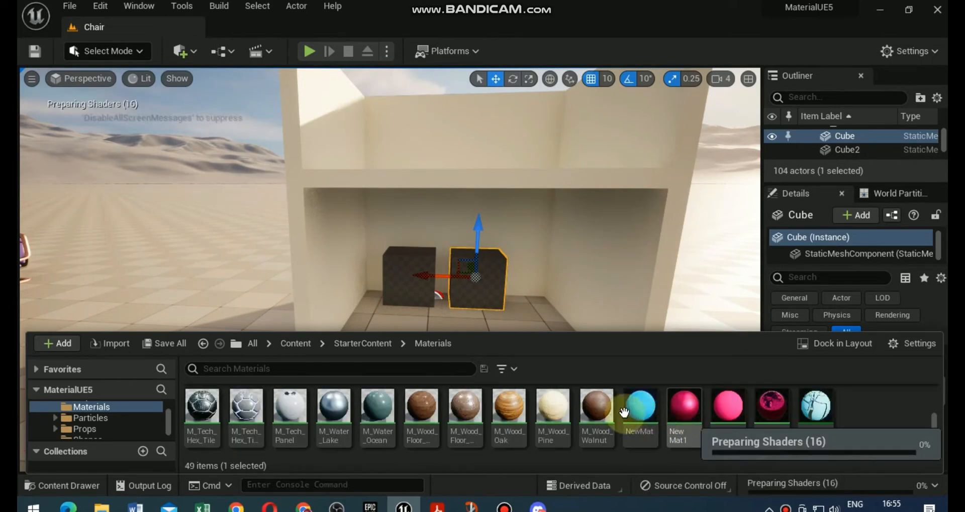
left_click_drag(636, 407, 412, 284)
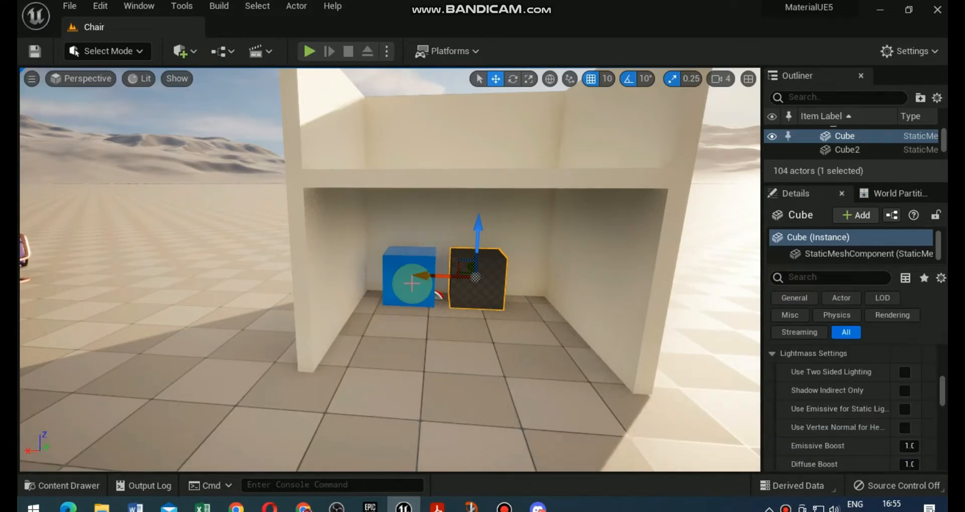
Open the Emissive material for editing and bring its node graph into view.
left_click(64, 485)
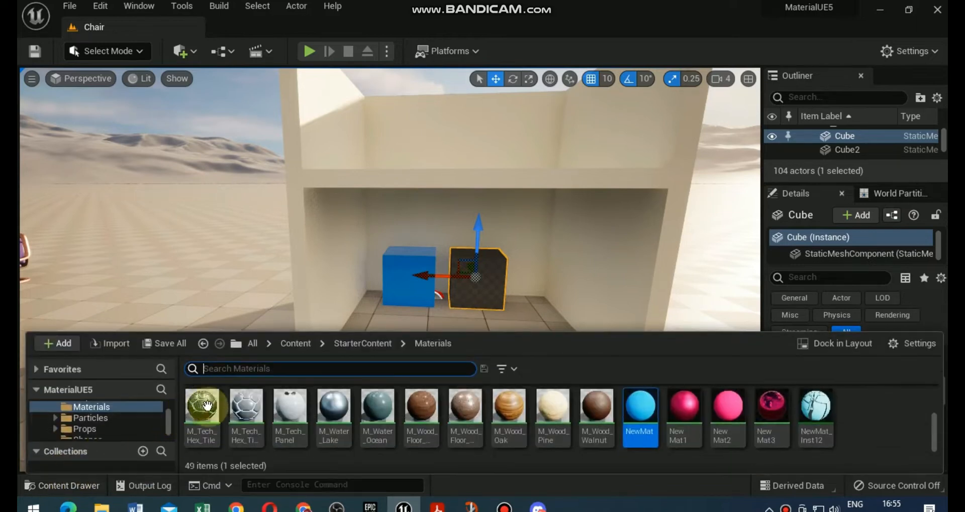
scroll(312, 442, "up", 5)
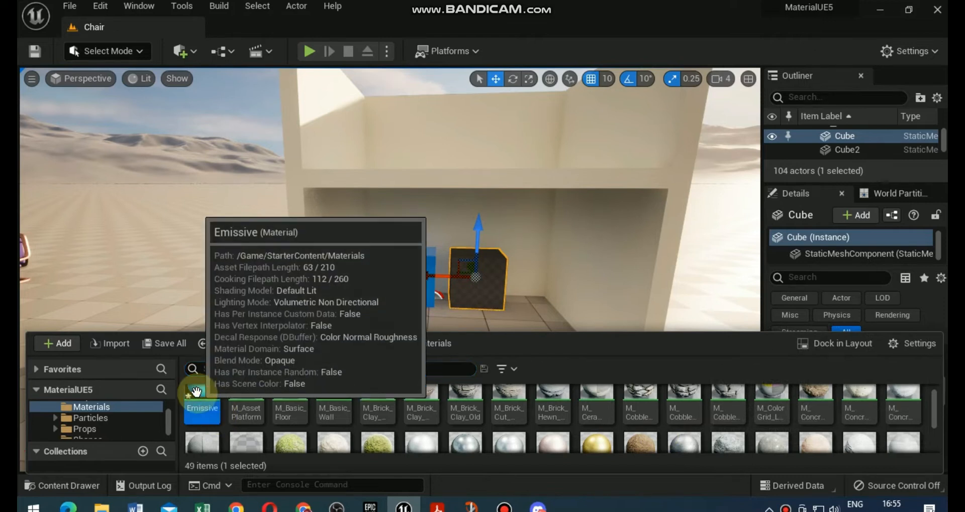
double_click(196, 392)
right_click_drag(366, 323, 526, 328)
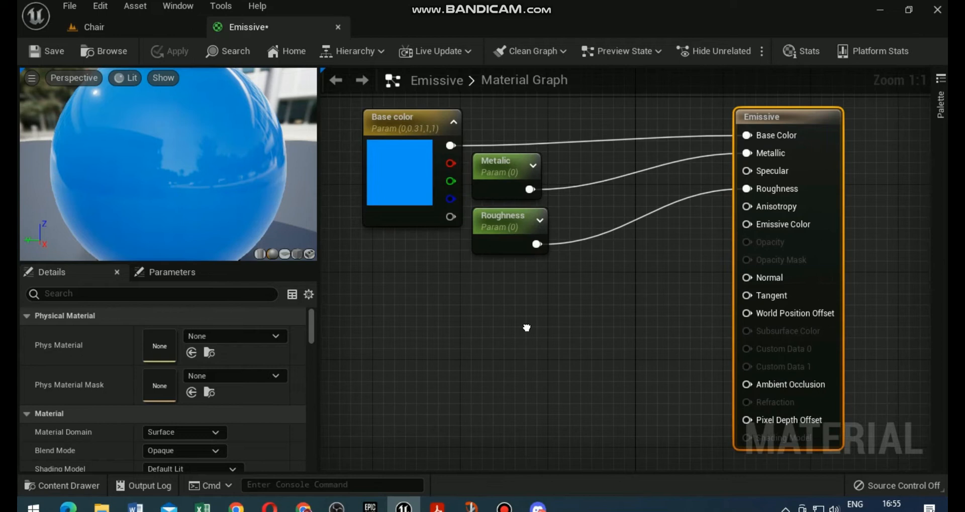
left_click(526, 328)
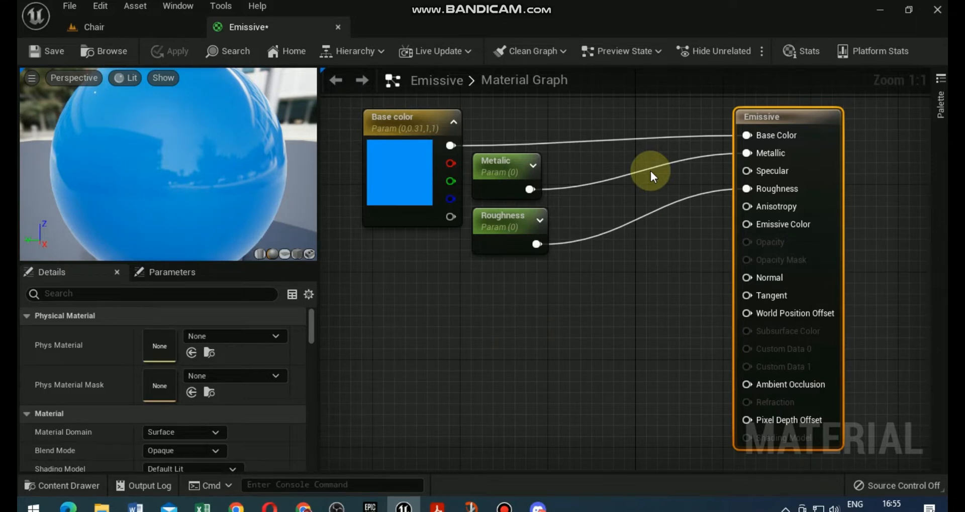
Apply the Emissive material to the right cube inside the room and deselect the cube.
left_click(76, 485)
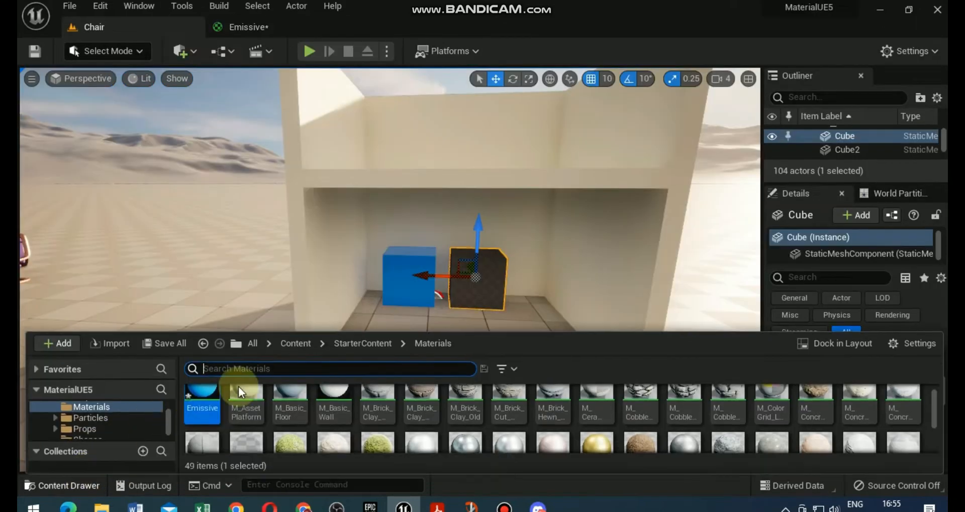
left_click_drag(204, 394, 487, 295)
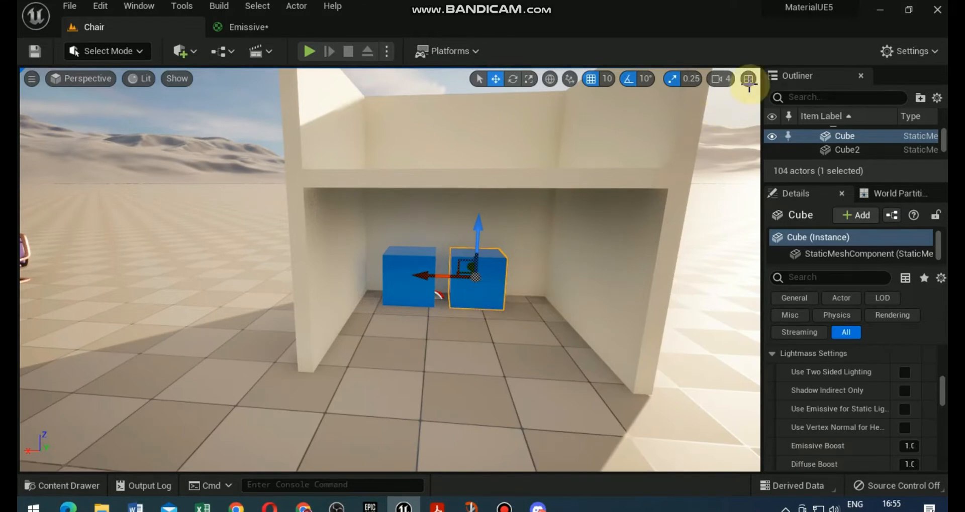
left_click(734, 98)
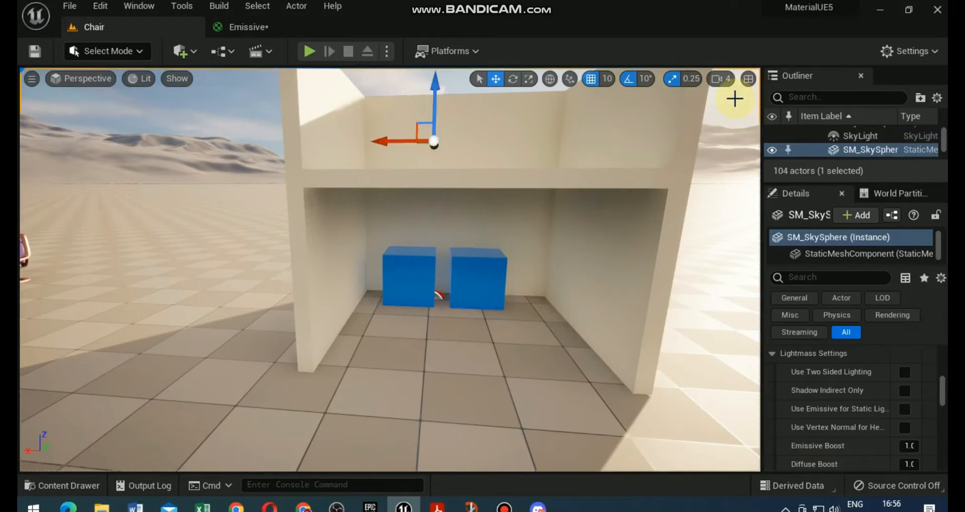
Rewire the Base color parameter from the Base Color input to Emissive Color in the Emissive material and save it.
left_click(261, 32)
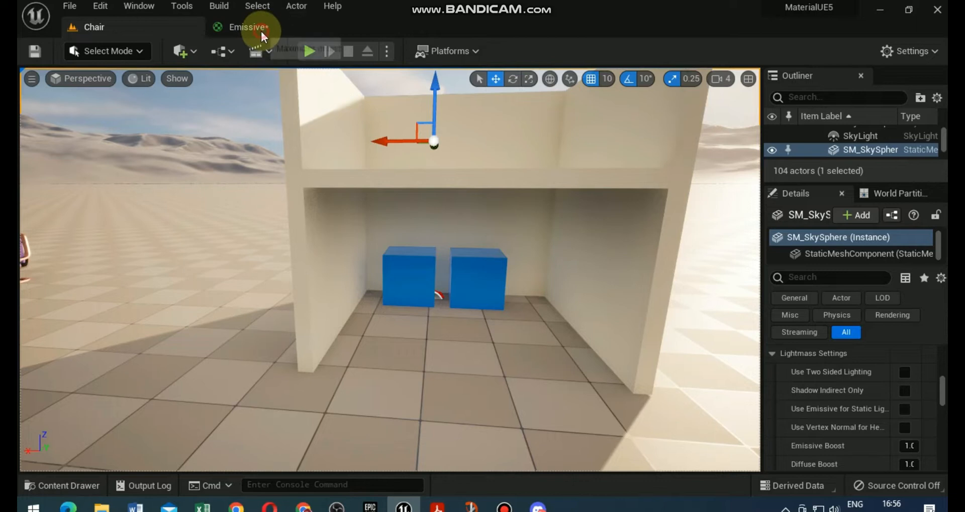
left_click_drag(449, 144, 707, 135)
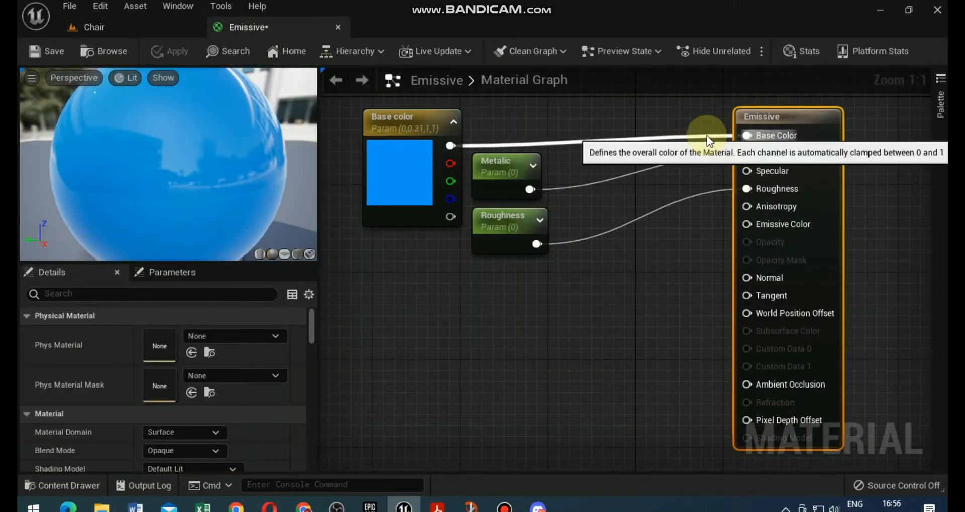
left_click(707, 134, "alt")
left_click_drag(450, 146, 751, 224)
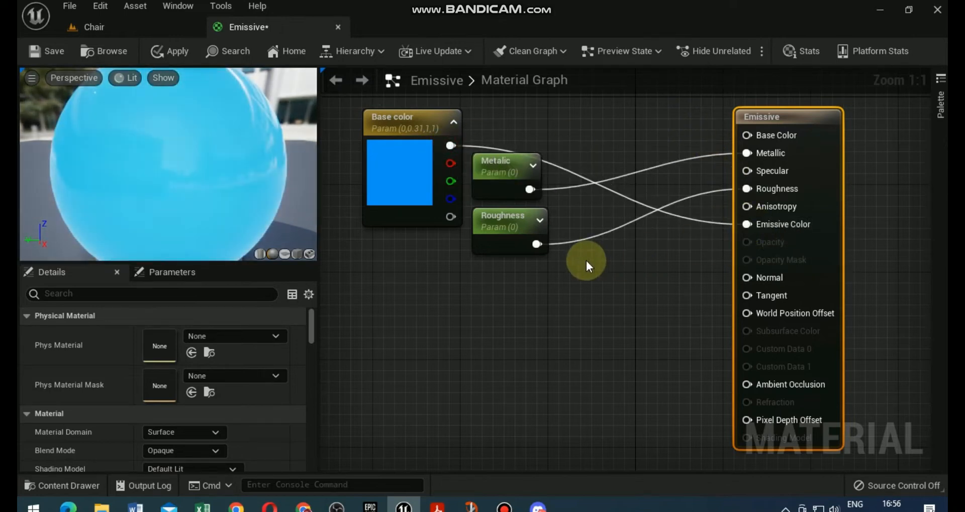
left_click(48, 53)
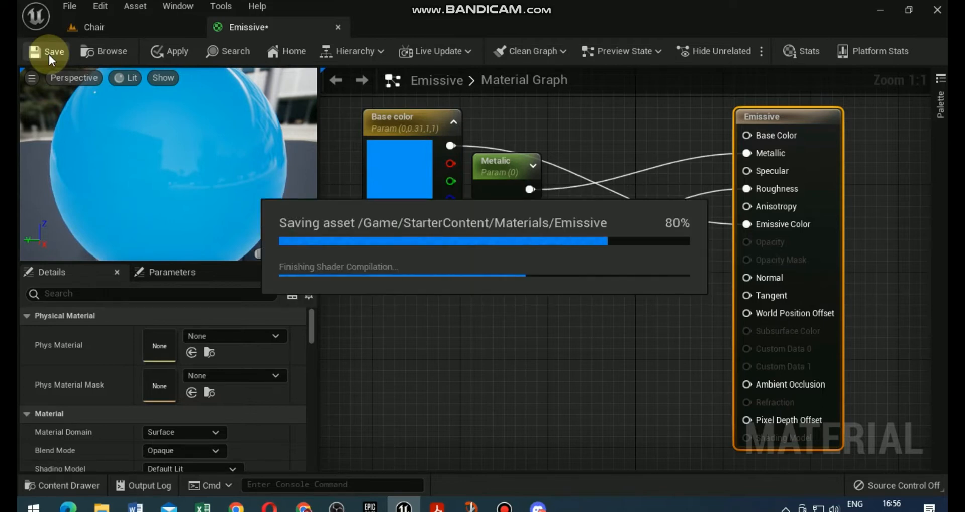
Return to the Chair level and examine the emissive glow of the right cube inside the room.
left_click(100, 28)
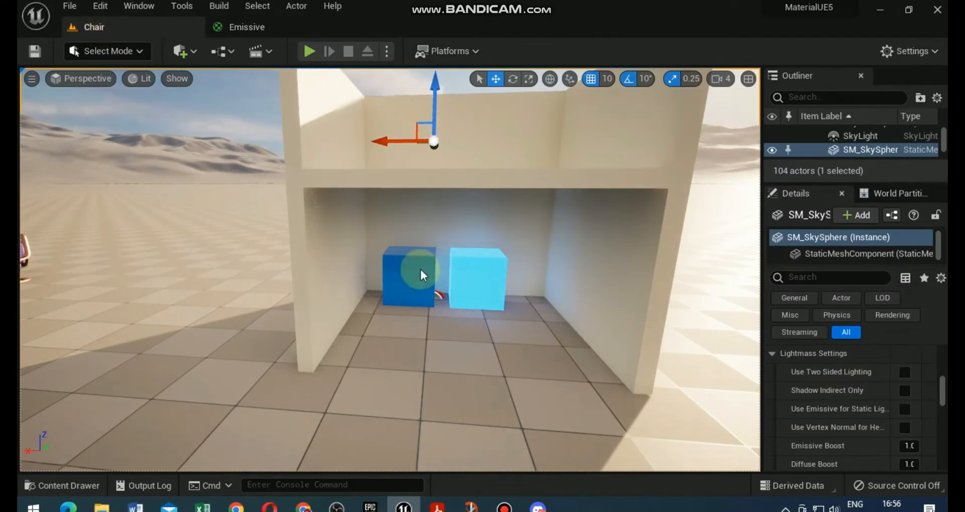
scroll(466, 318, "up", 2)
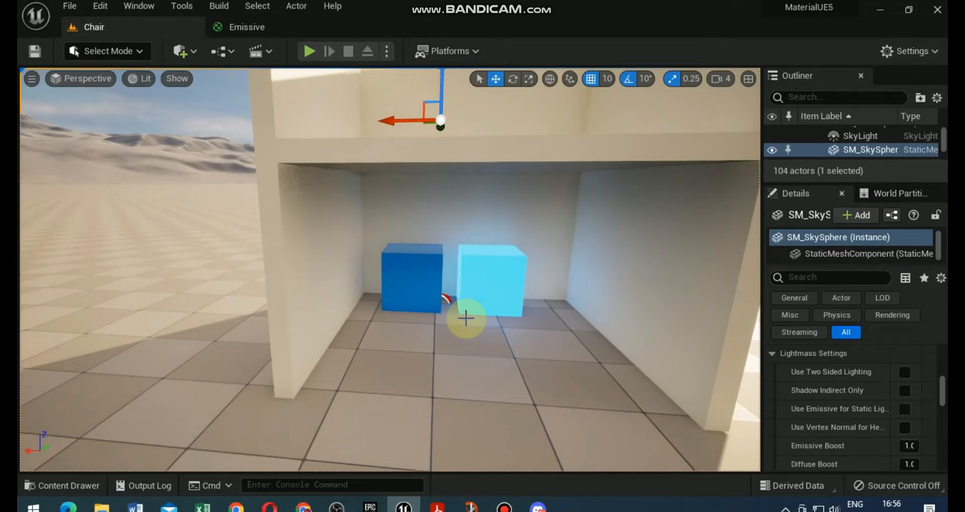
scroll(465, 318, "up", 2)
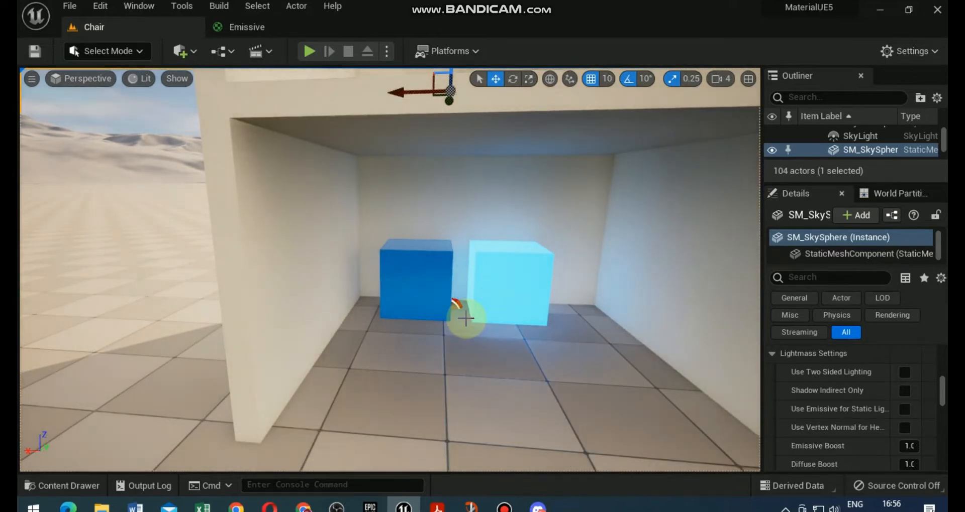
Add a scalar parameter named "Emissive Strenght" to the Emissive material graph and place it below the Roughness node.
left_click(252, 27)
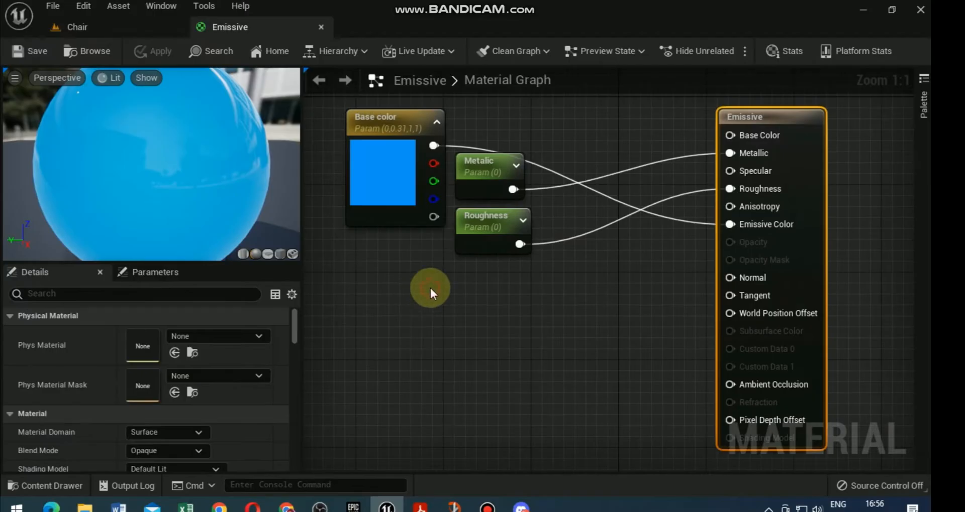
left_click(430, 287)
right_click(443, 297)
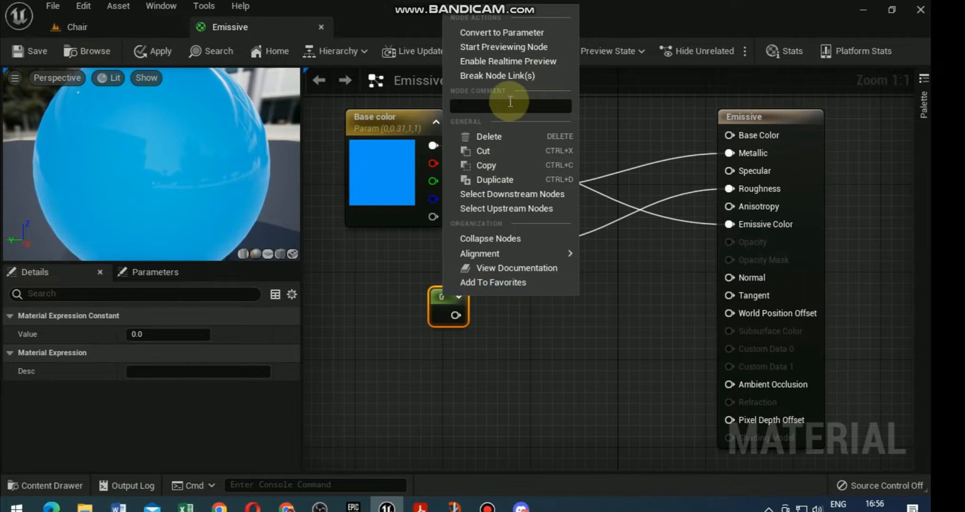
left_click(492, 34)
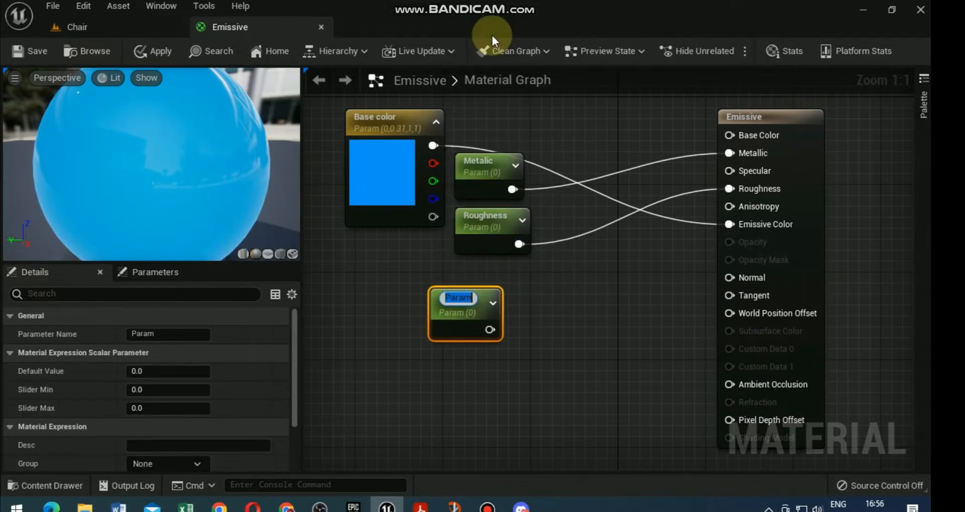
type("Emissive ")
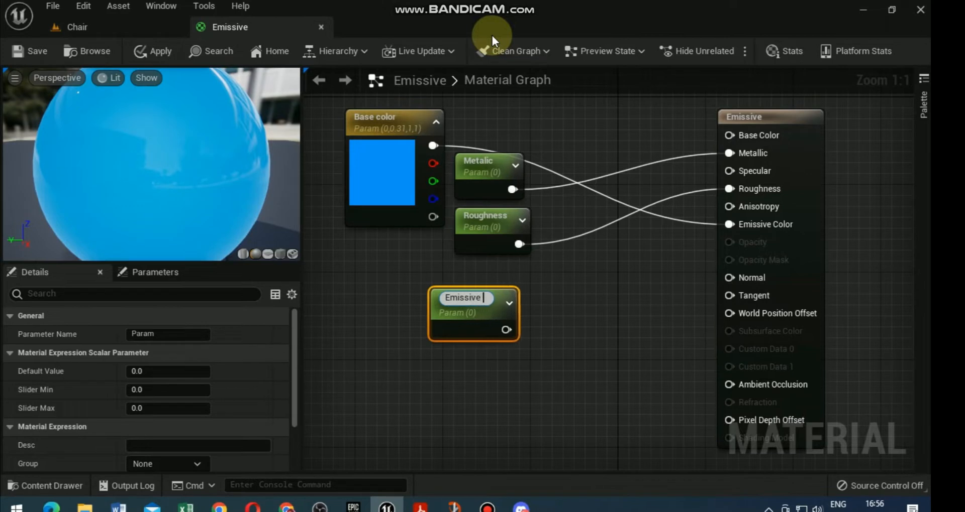
type("Strenght")
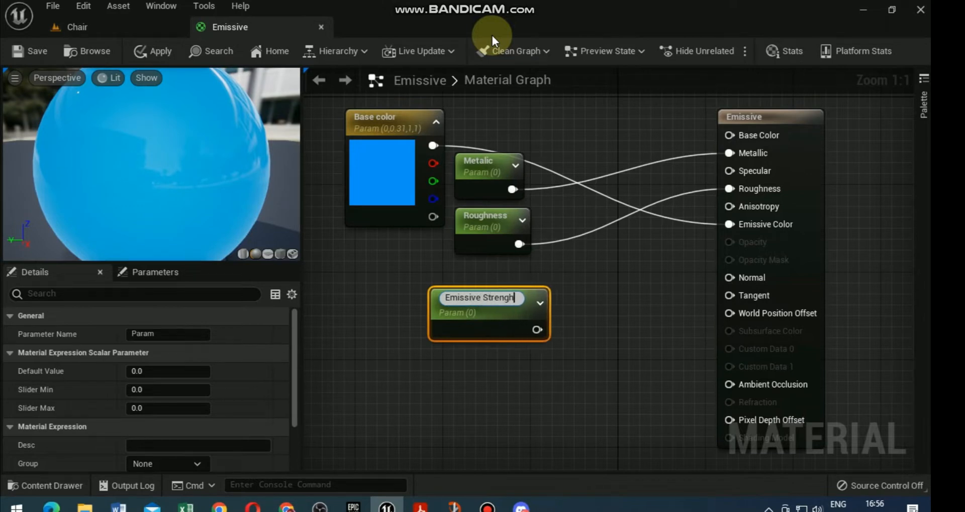
left_click(627, 334)
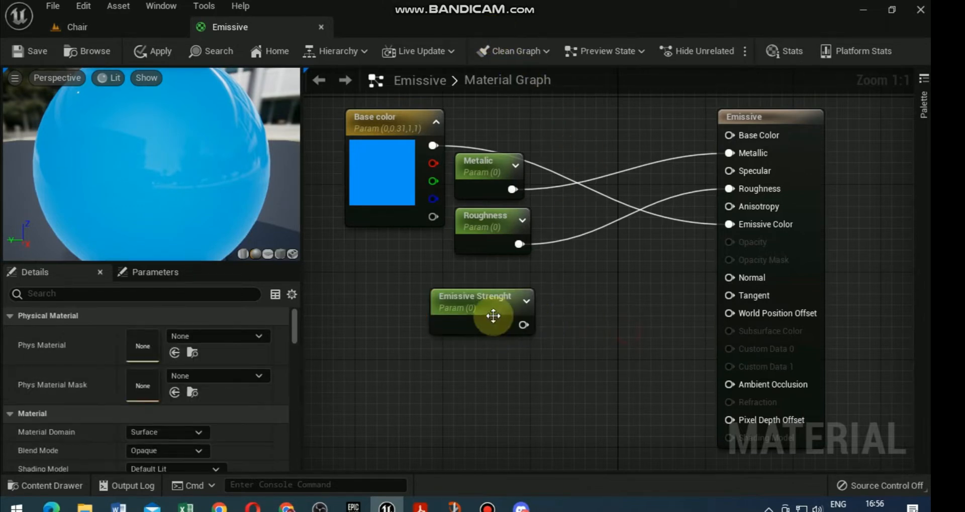
left_click_drag(491, 299, 439, 316)
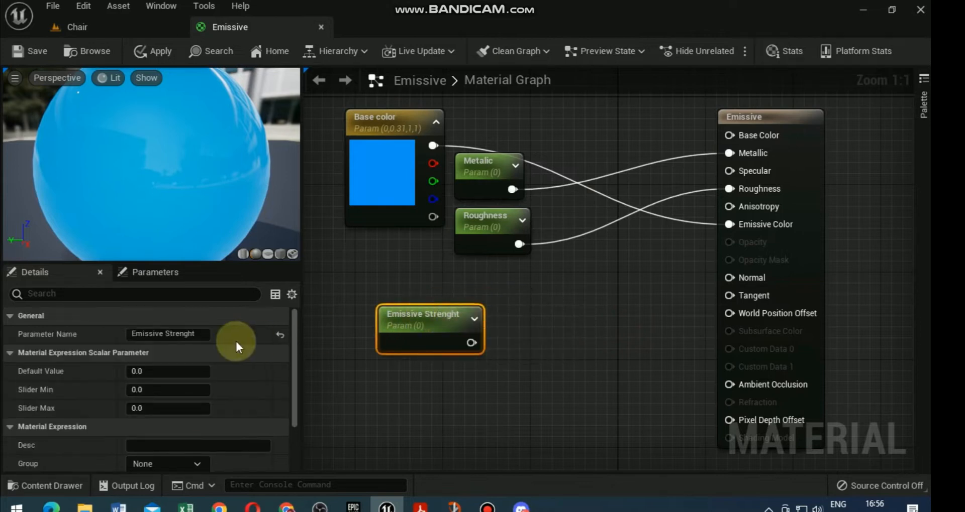
Set the Emissive Strenght parameter's Slider Max to 200.
left_click(148, 372)
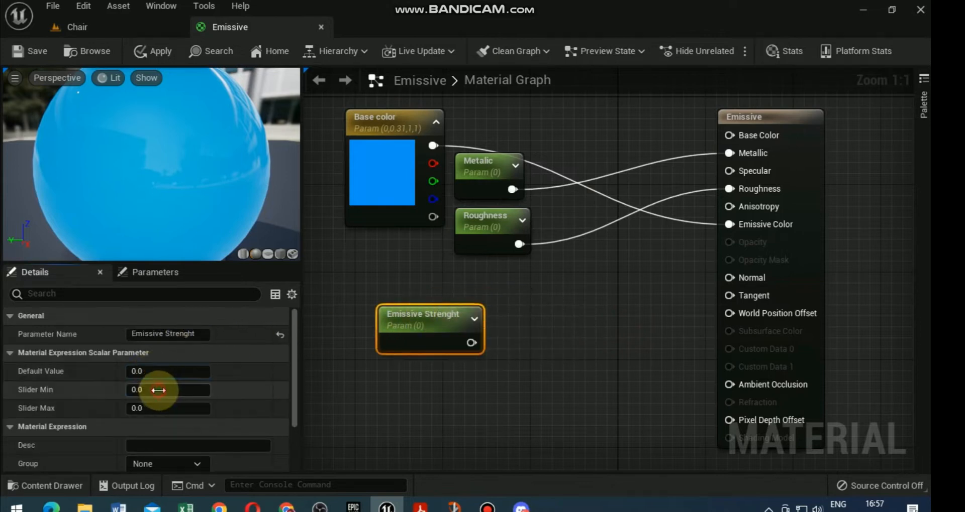
left_click(172, 408)
type("200")
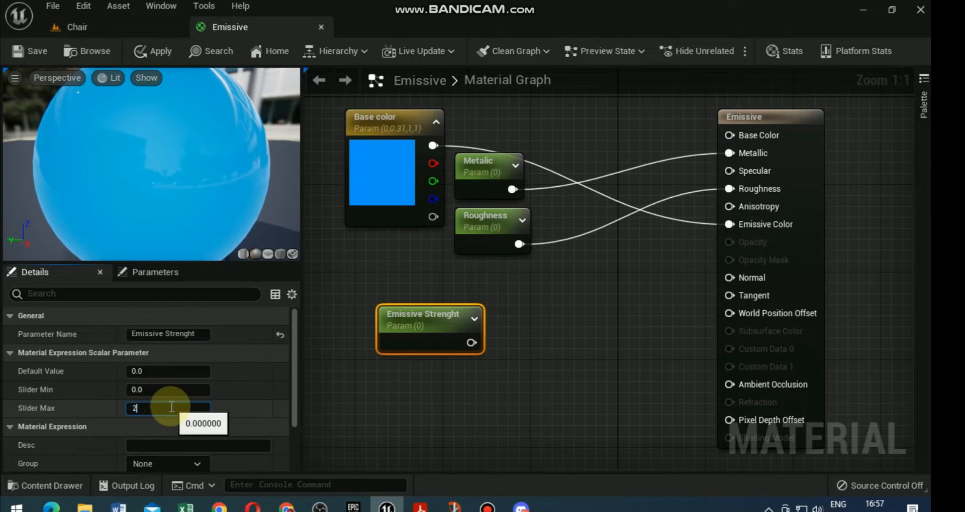
left_click(379, 394)
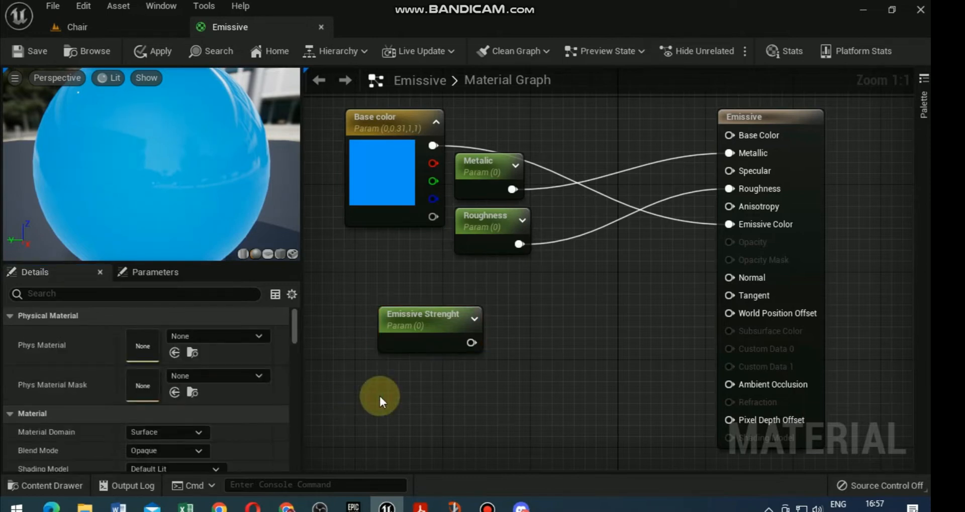
left_click(418, 318)
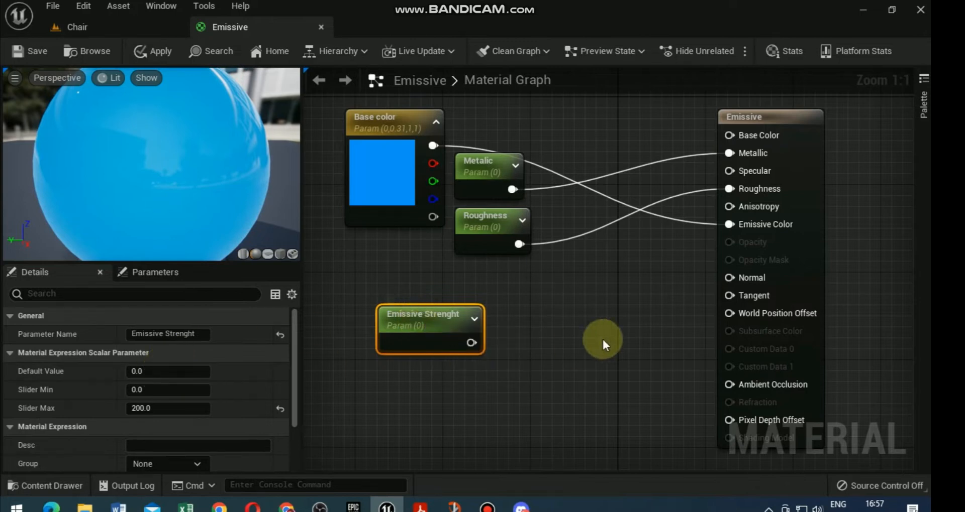
Multiply Emissive Strenght (A) by Base color (B), feed the result into Emissive Color, and save the material.
left_click_drag(472, 343, 573, 307)
type("mul")
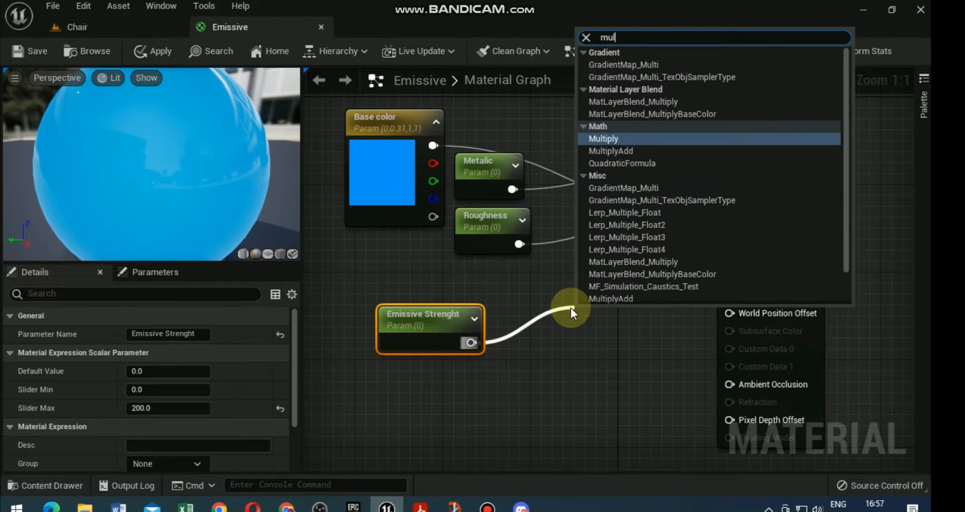
left_click(656, 137)
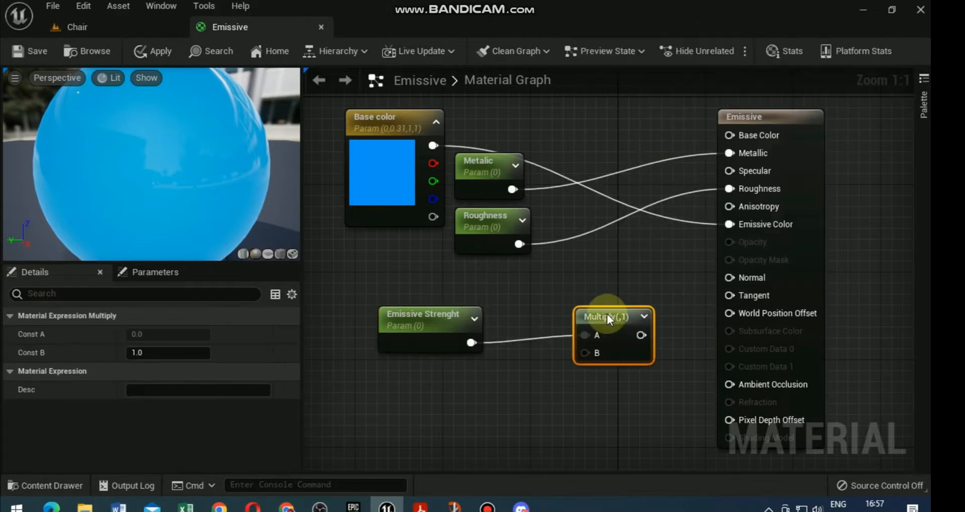
left_click_drag(432, 146, 728, 224)
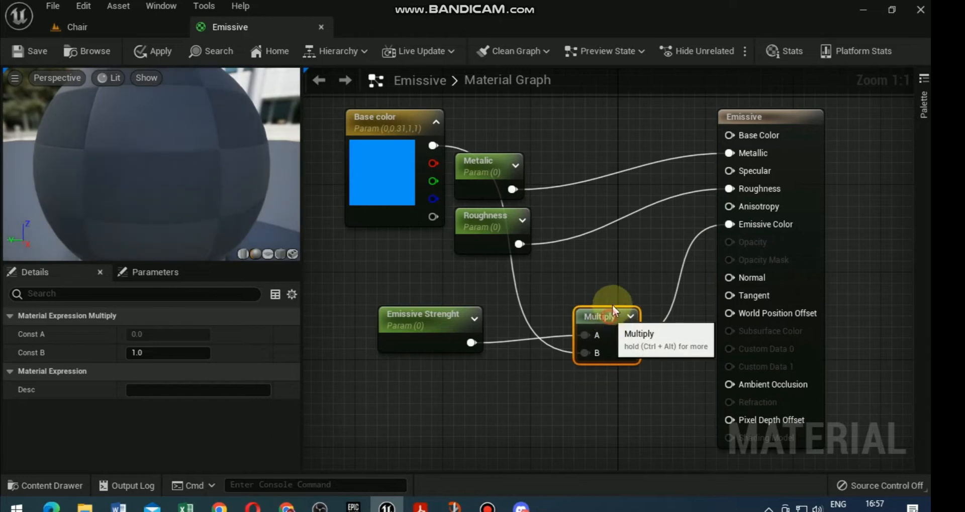
left_click_drag(608, 316, 619, 291)
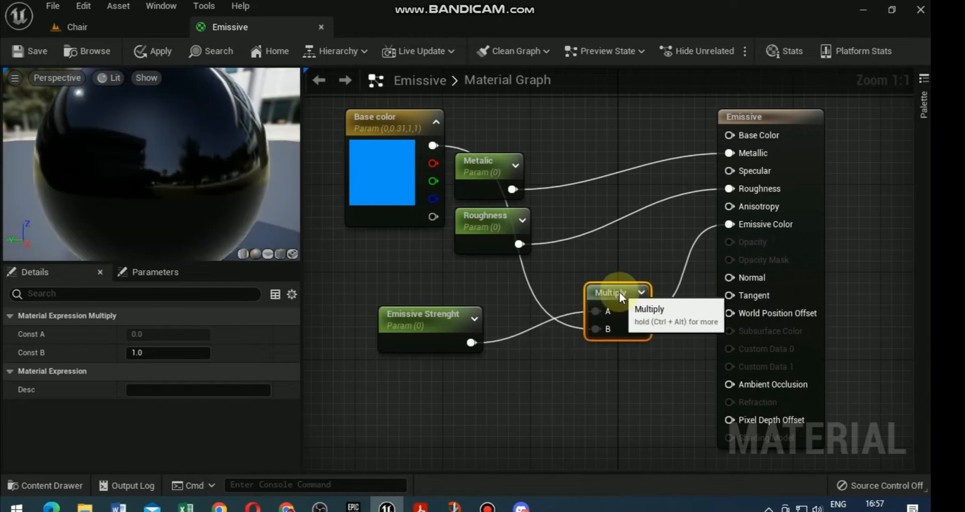
left_click(408, 320)
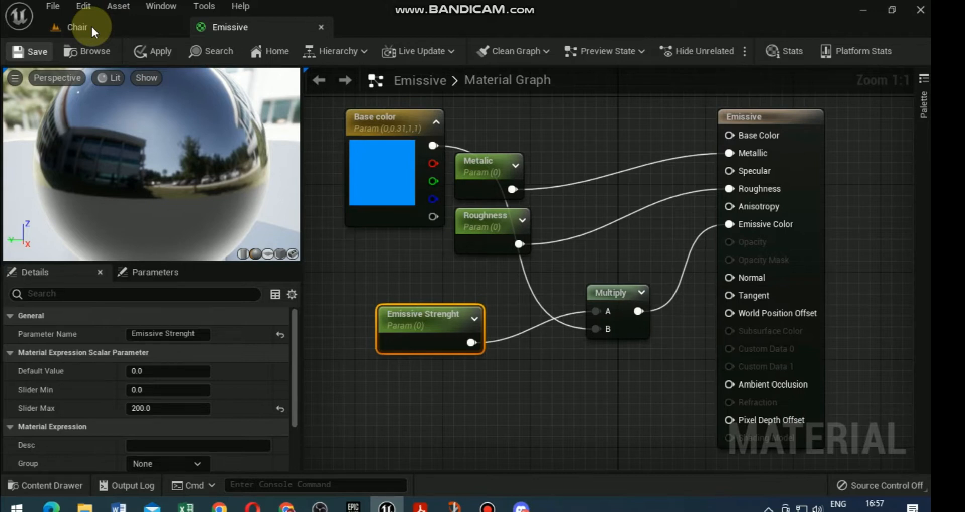
Create a material instance of Emissive in the Materials folder and apply it to the right cube in the Chair level.
left_click(81, 26)
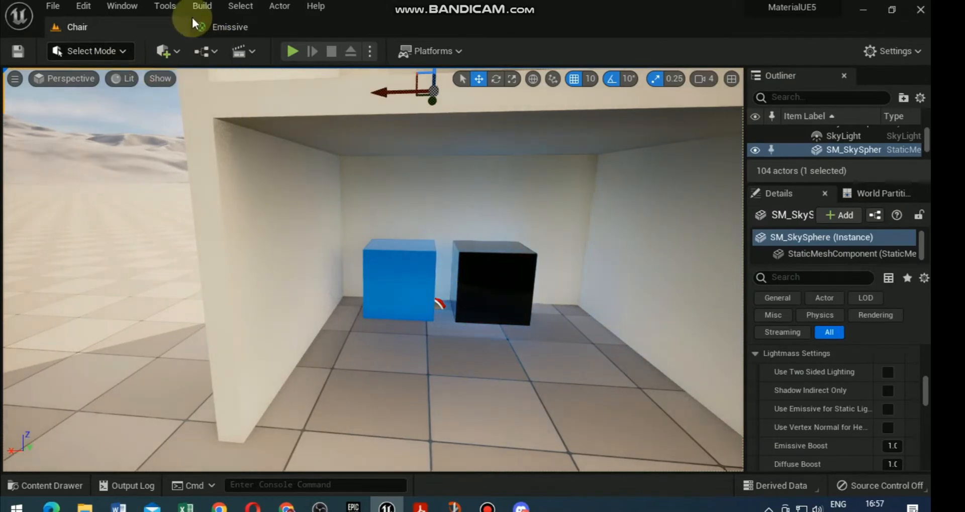
left_click(59, 485)
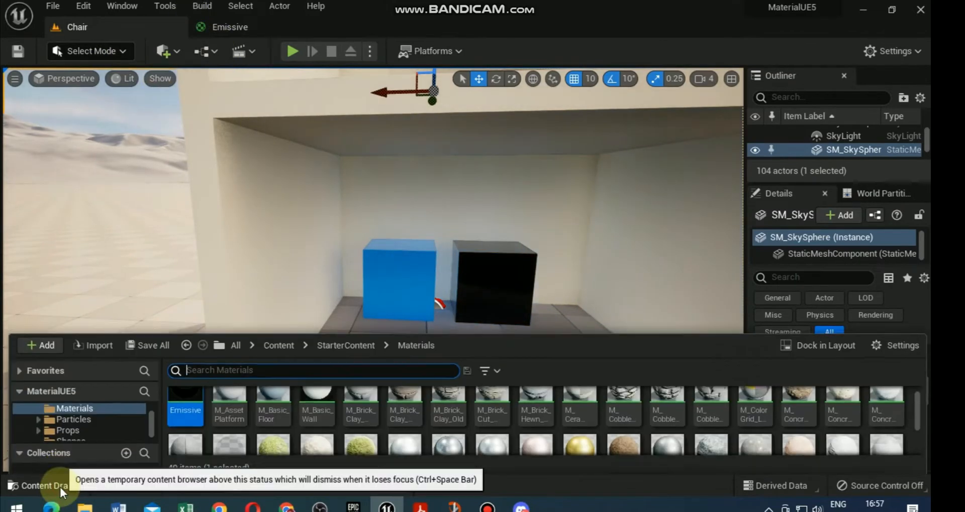
right_click(183, 403)
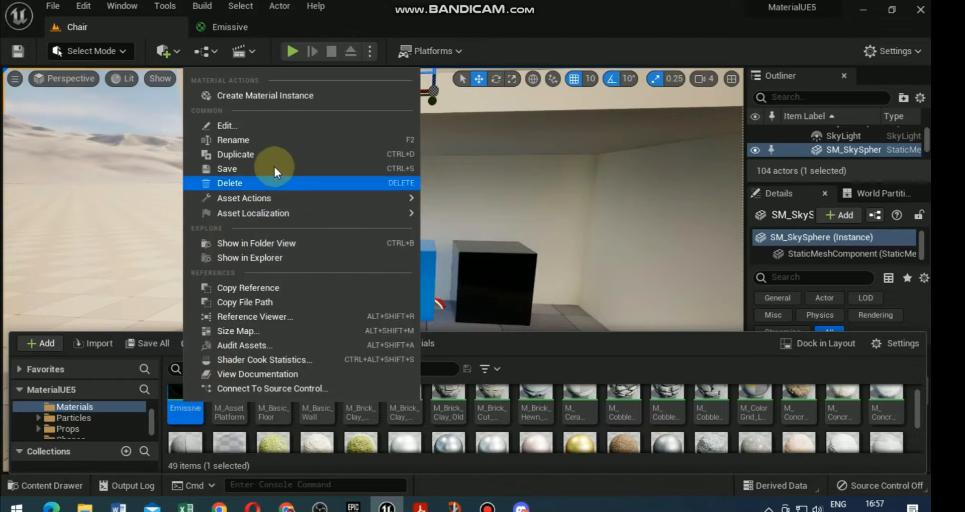
left_click(300, 93)
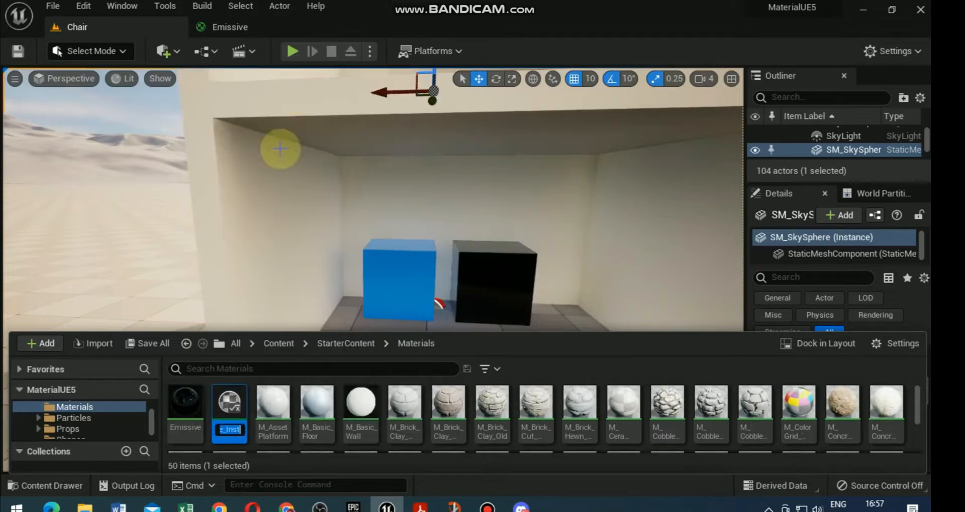
left_click(234, 403)
left_click_drag(234, 403, 491, 292)
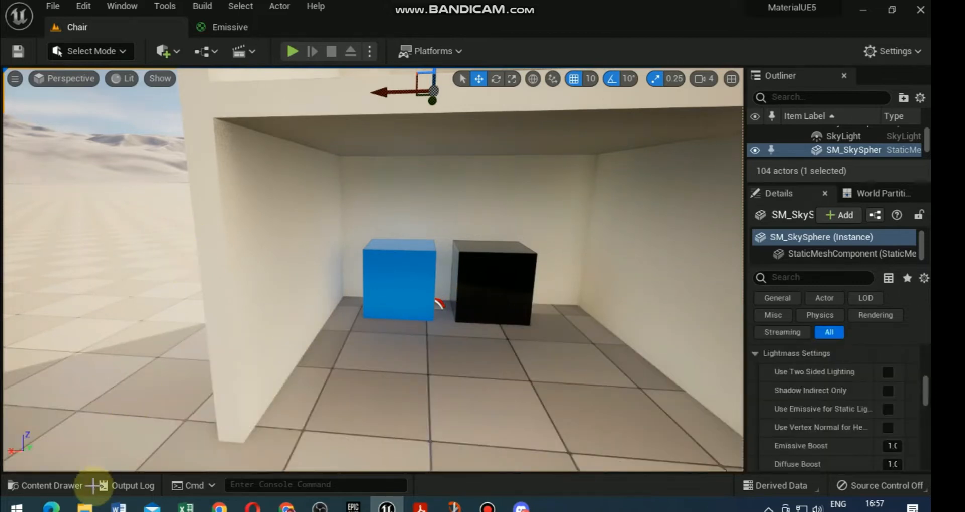
Open Emissive_Inst and enable its Emissive Strenght, Metalic, Roughness and Base color parameters.
left_click(56, 486)
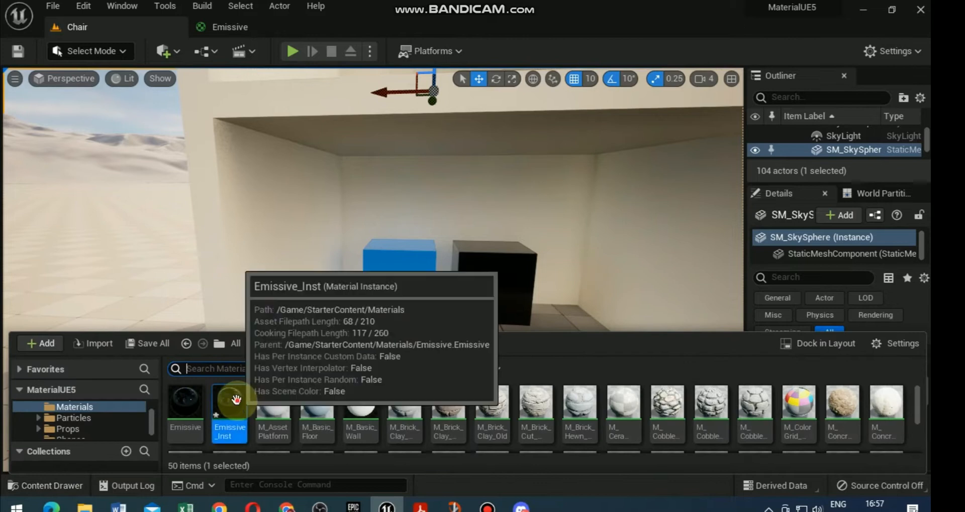
double_click(235, 400)
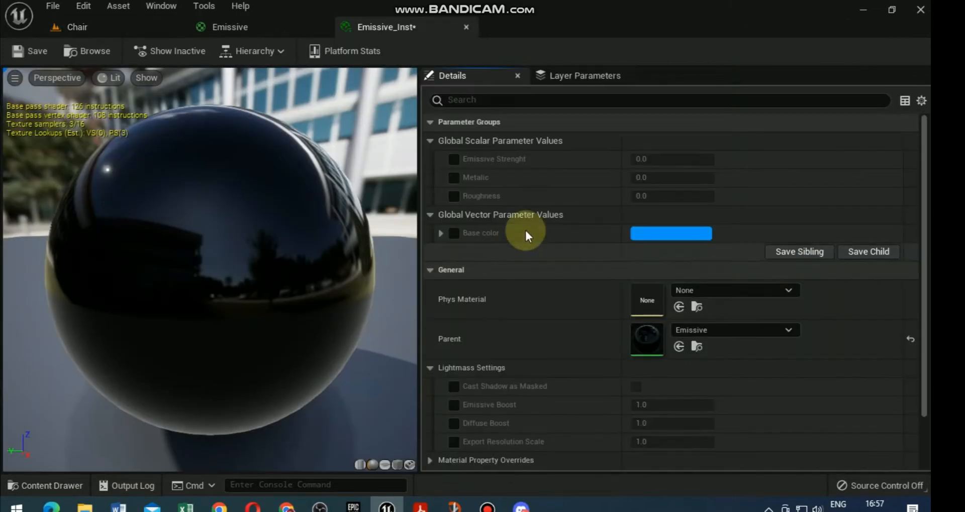
left_click(454, 159)
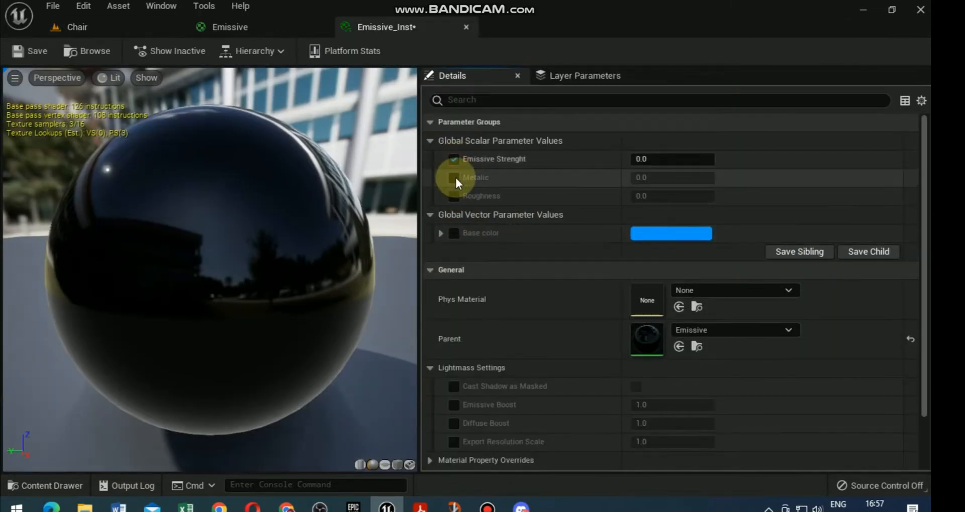
left_click(454, 177)
left_click(454, 196)
left_click(452, 234)
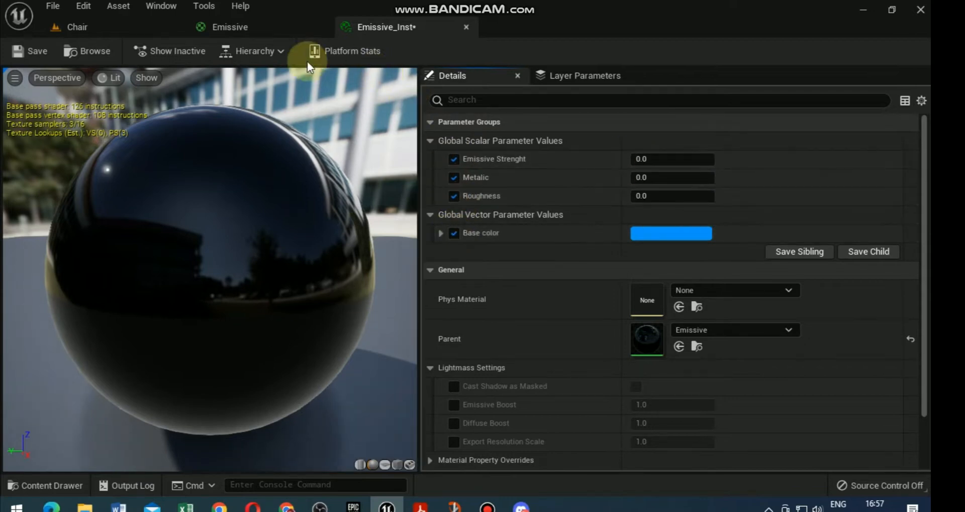
Float the Emissive_Inst editor over the Chair level with the cubes in view and widen its parameter area.
left_click(467, 26)
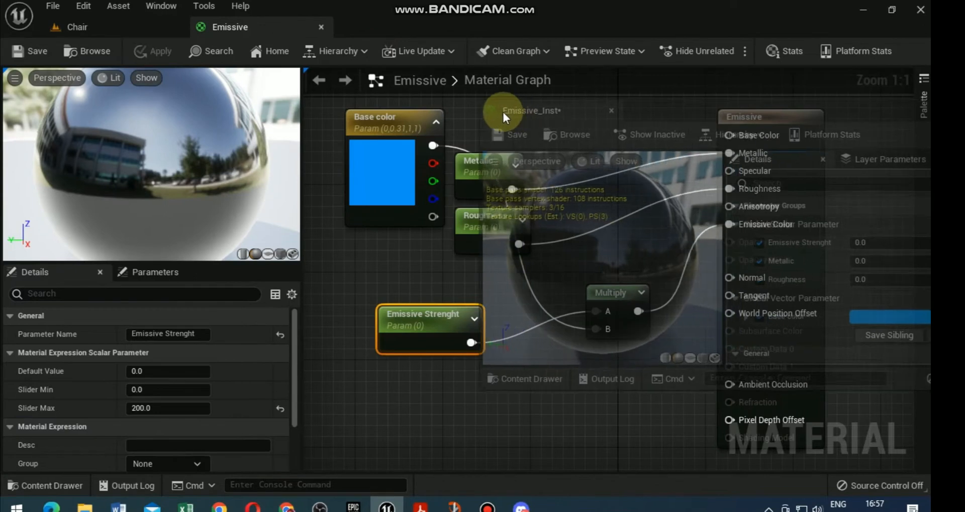
left_click(117, 22)
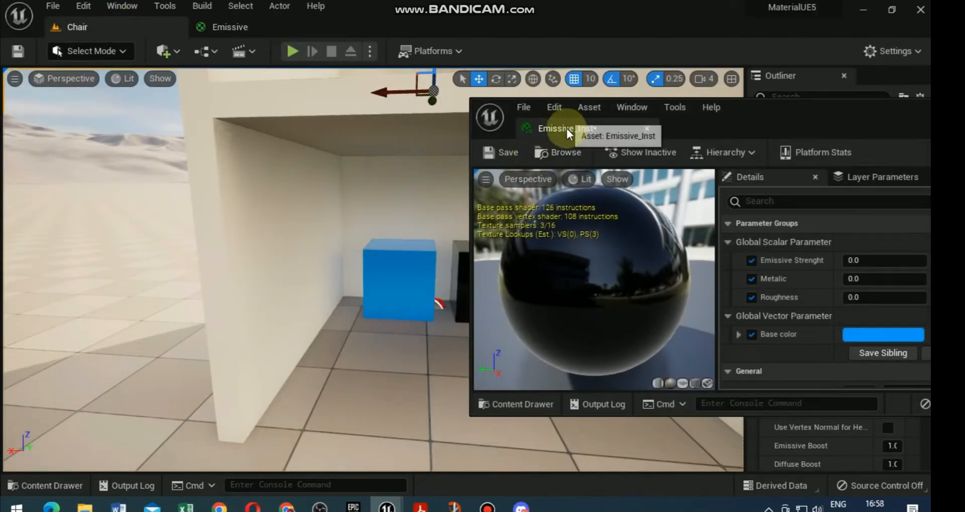
left_click_drag(716, 286, 610, 290)
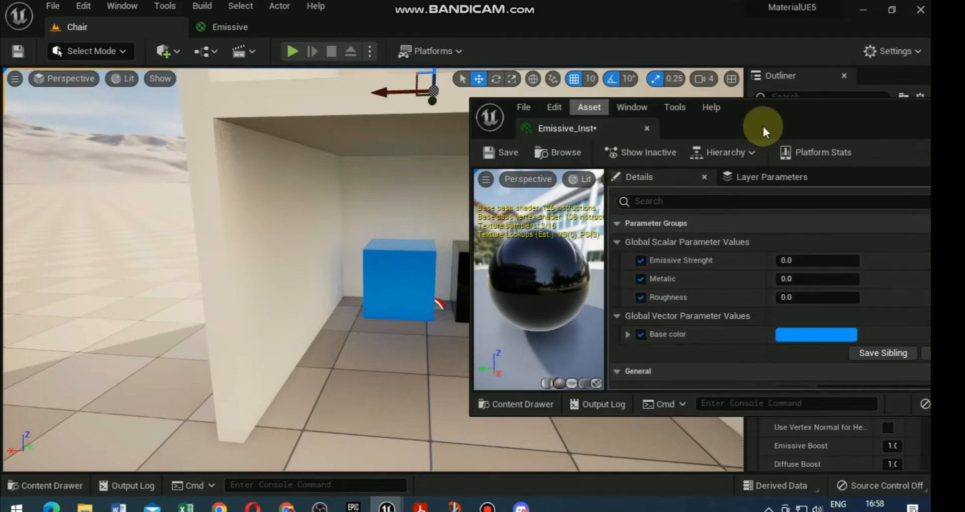
left_click_drag(736, 128, 795, 131)
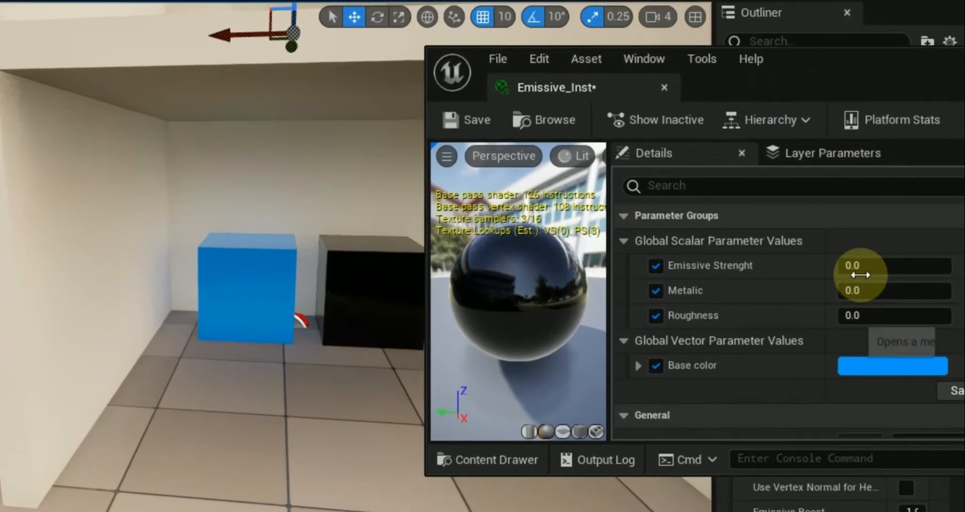
Set Emissive Strenght to 0.5 in Emissive_Inst.
left_click(859, 266)
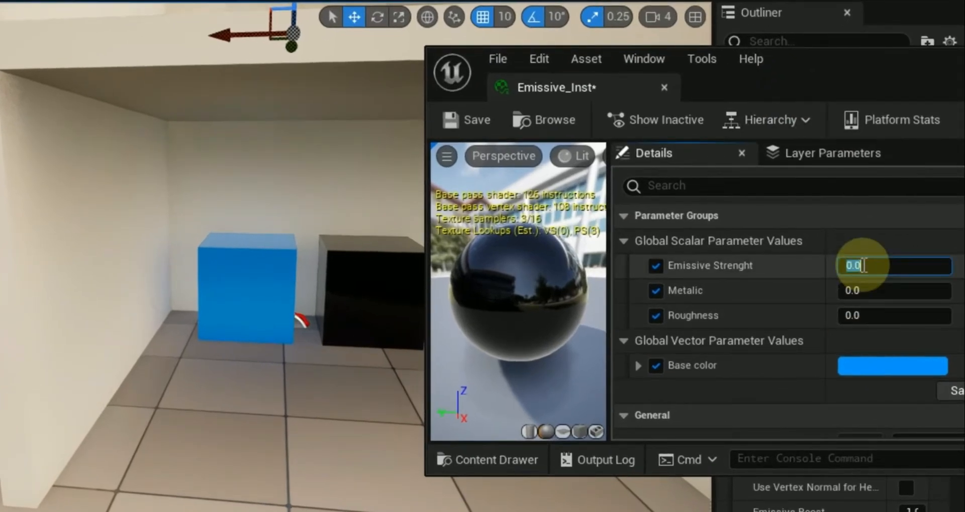
type(".5")
left_click(873, 248)
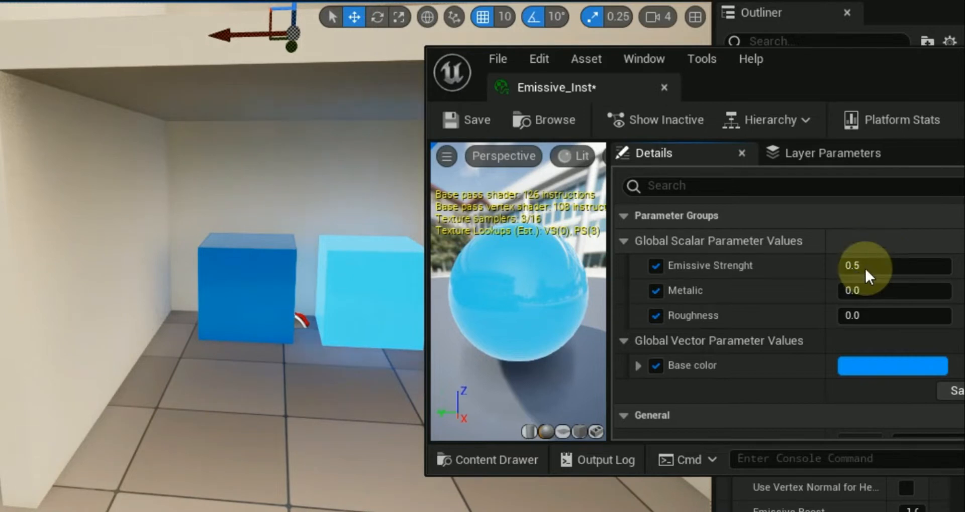
Set Emissive Strenght to 1 in Emissive_Inst and keep its parameter groups expanded.
left_click(864, 267)
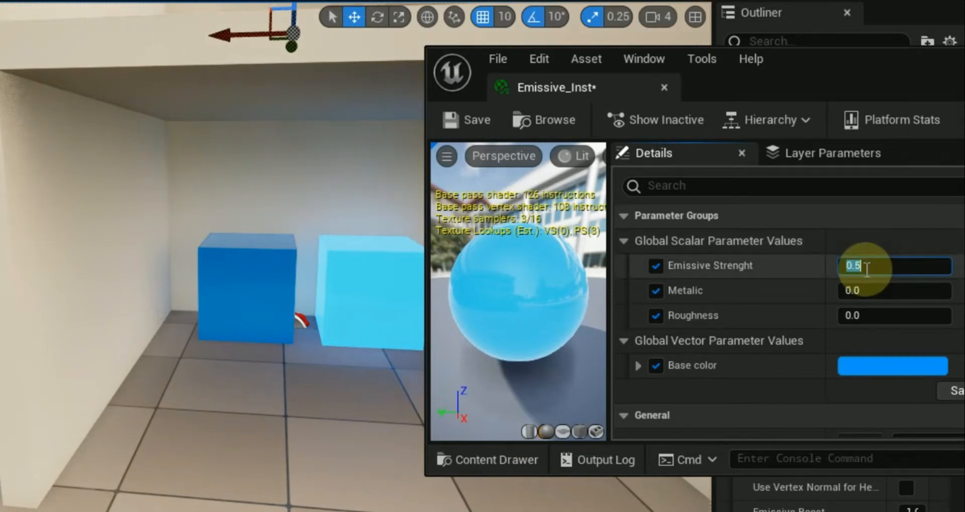
type("1")
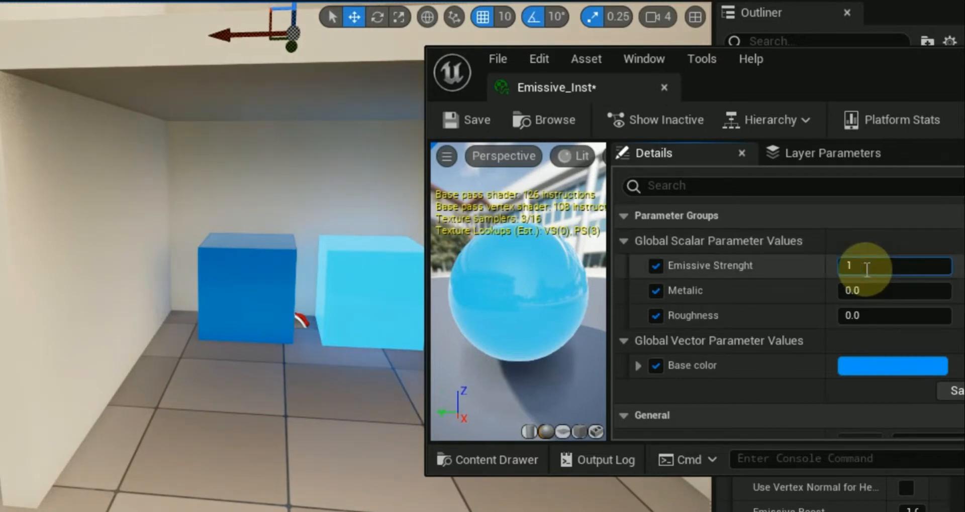
left_click(831, 214)
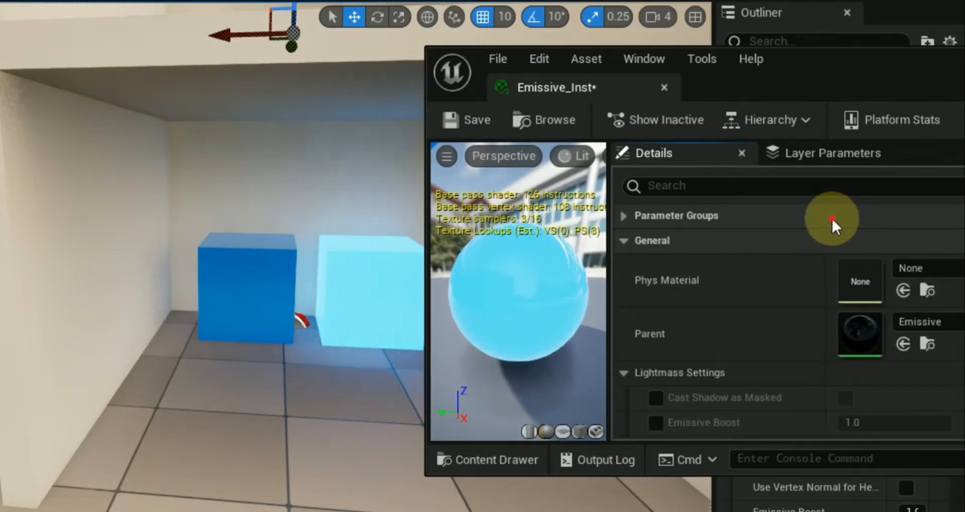
left_click(621, 216)
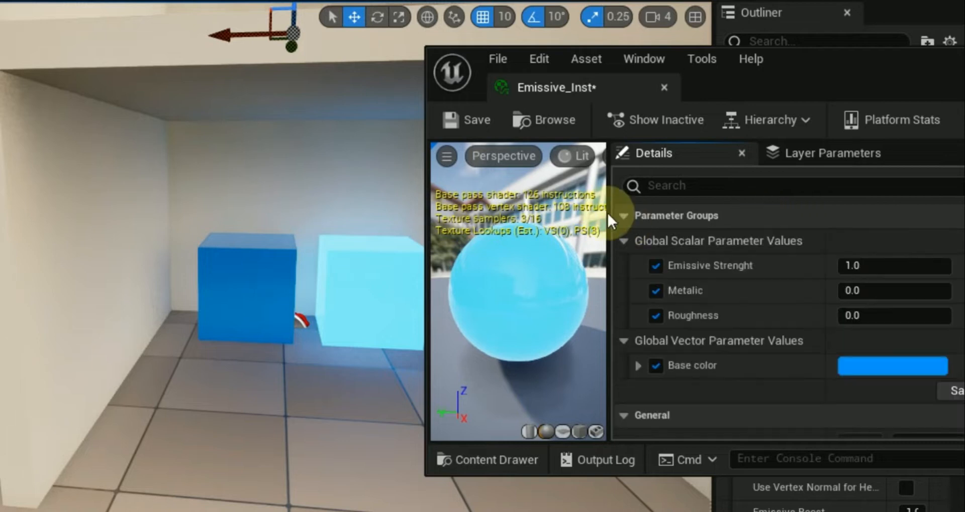
Set Emissive Strenght in Emissive_Inst to 25 and raise it further to 200 to compare the cube's glow.
left_click(862, 264)
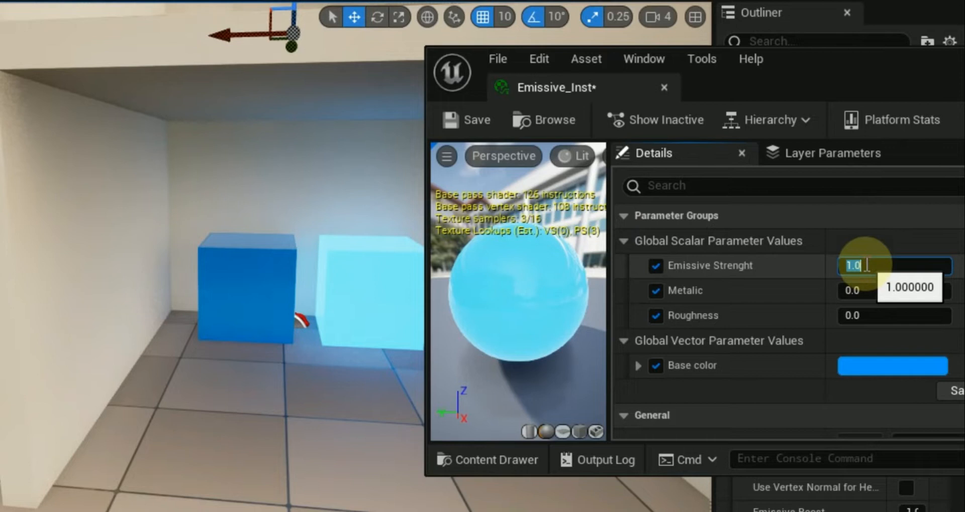
type("25")
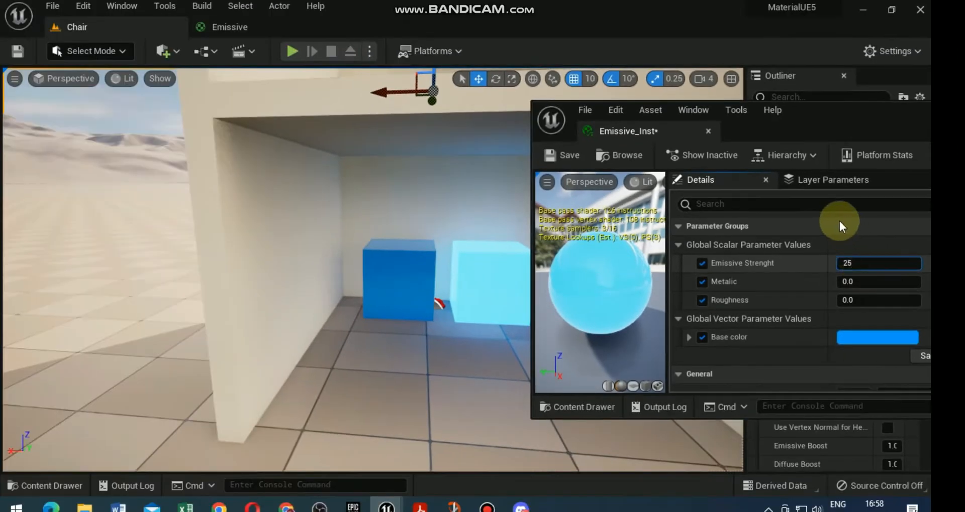
key("Return")
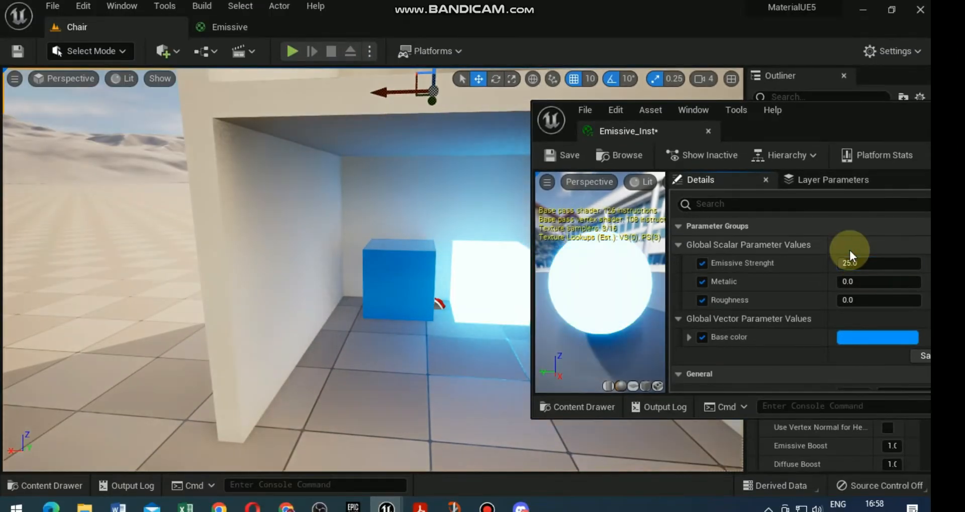
left_click(851, 257)
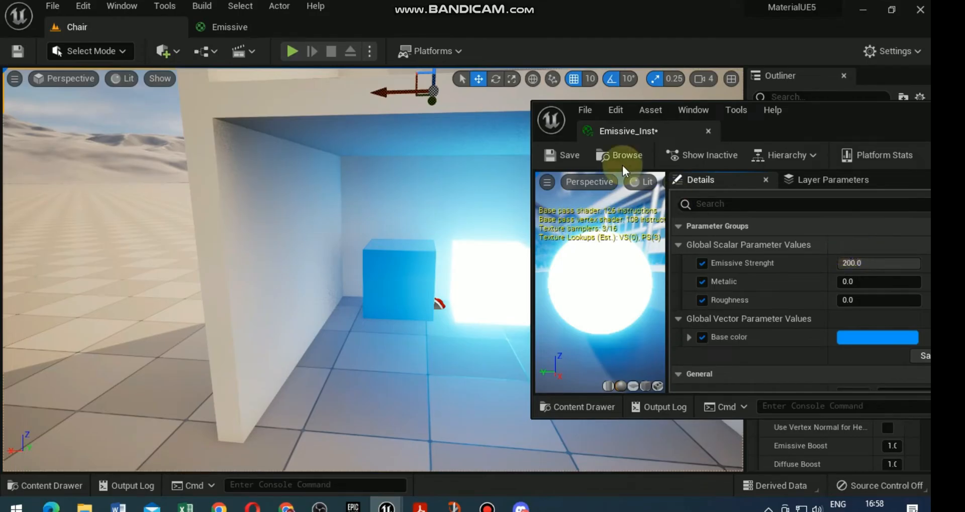
Dock the floating Emissive_Inst editor alongside the Emissive material and return to the Emissive material graph.
left_click(223, 22)
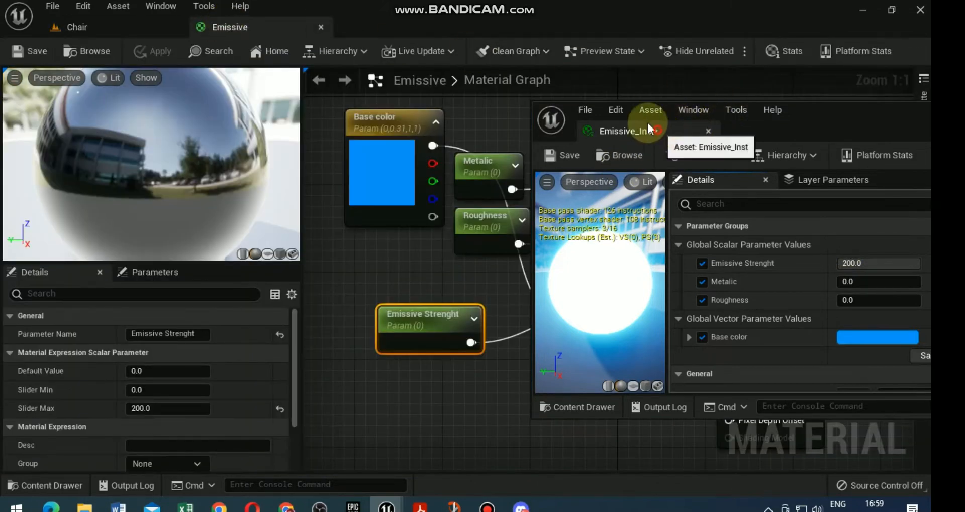
left_click_drag(647, 127, 387, 29)
left_click(249, 30)
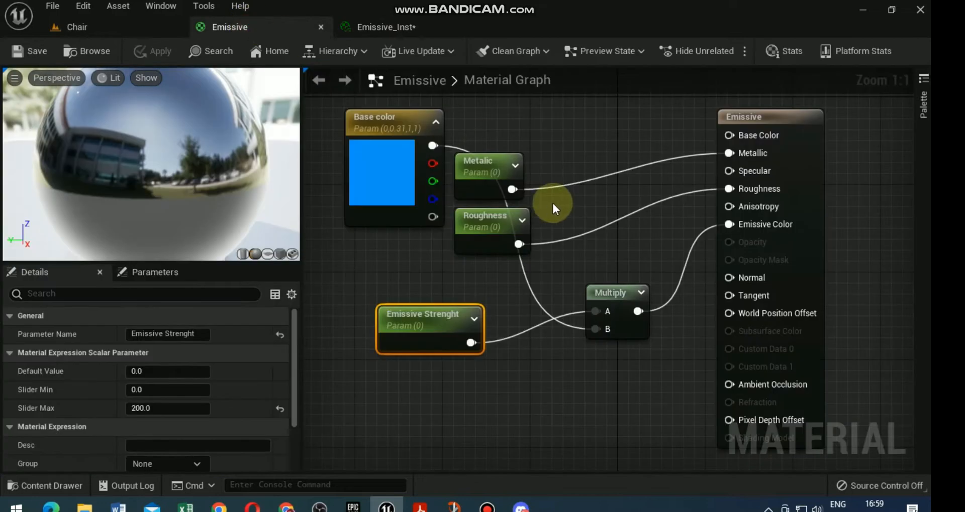
Rearrange the Emissive Strenght and Multiply nodes and add a Texture Sample using AIP_BG_2 below Base color.
left_click_drag(416, 330, 394, 276)
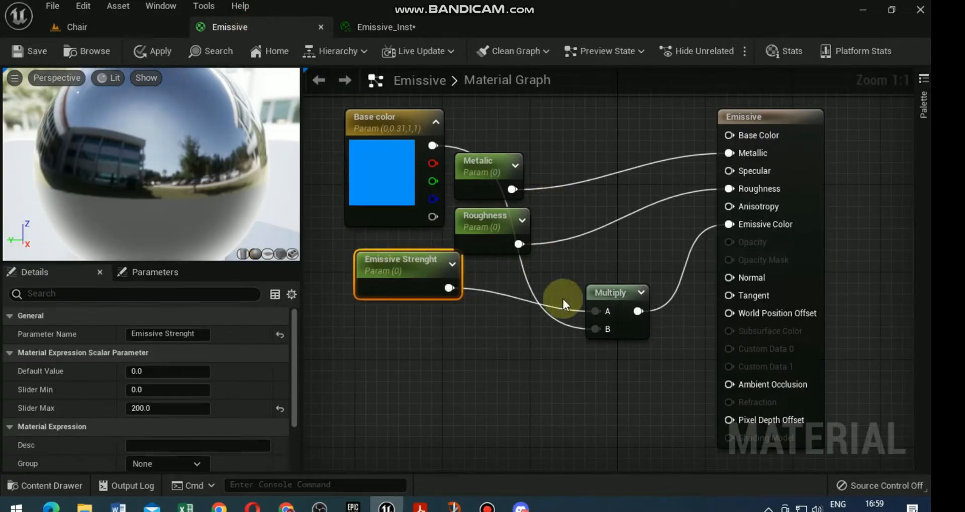
left_click_drag(614, 299, 608, 254)
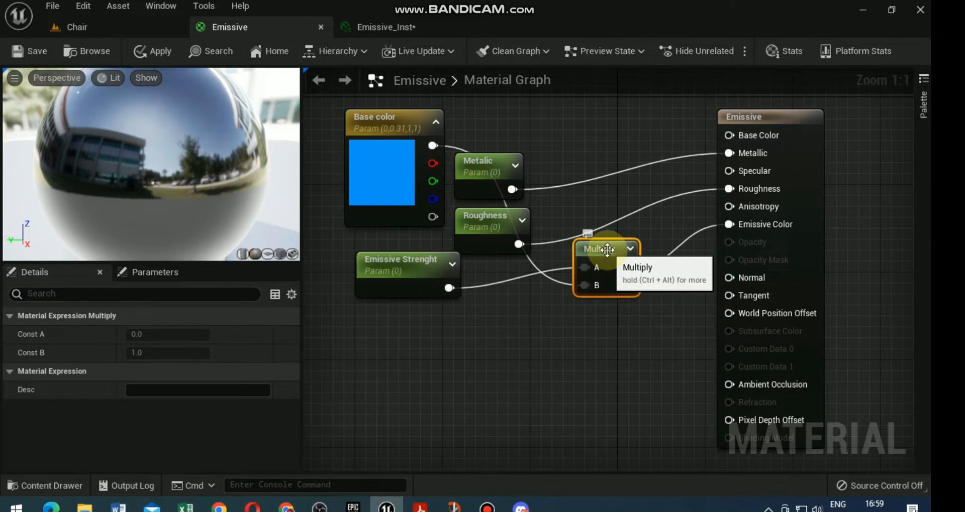
left_click_drag(400, 268, 395, 425)
left_click(379, 260)
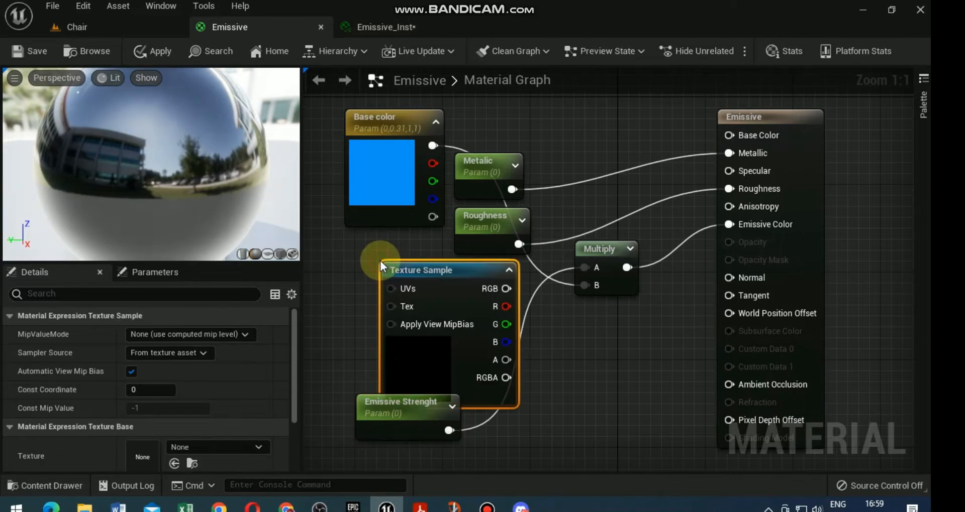
left_click(236, 446)
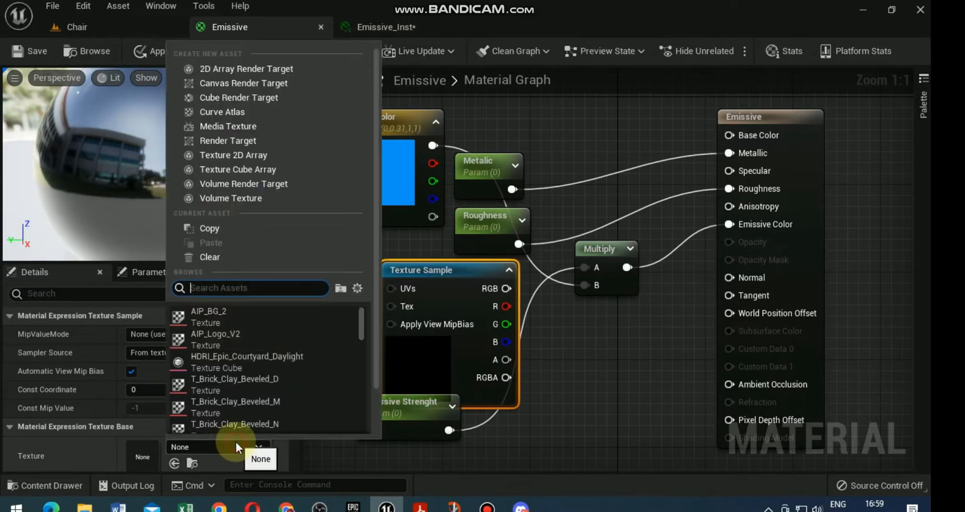
left_click(277, 317)
left_click_drag(421, 267, 390, 259)
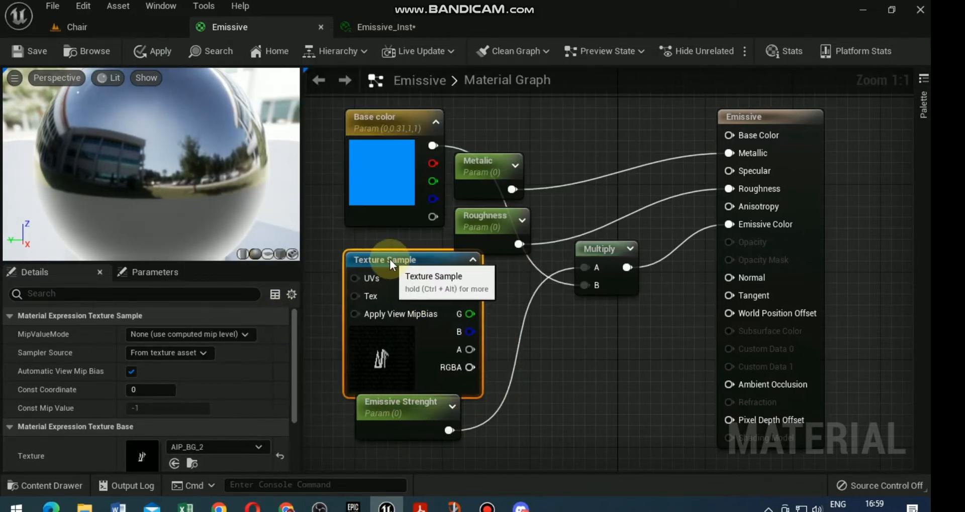
Insert an Add node combining the Texture Sample's RGB with Base color and feed it into Multiply input B.
left_click_drag(611, 255, 612, 267)
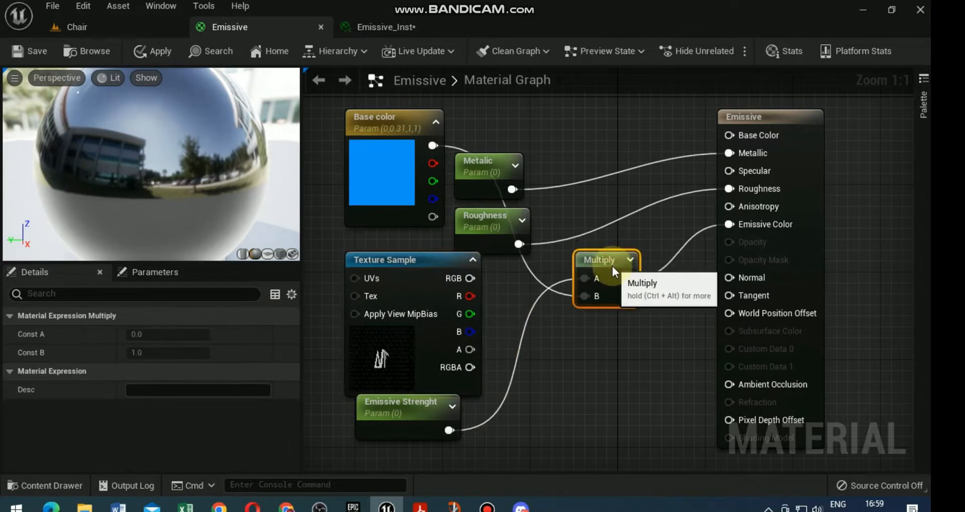
left_click_drag(470, 279, 586, 314)
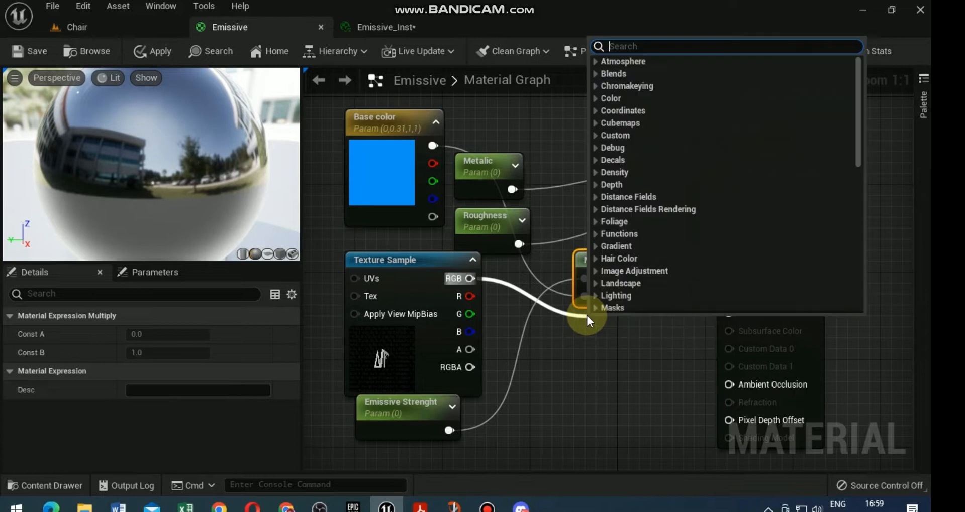
type("aff")
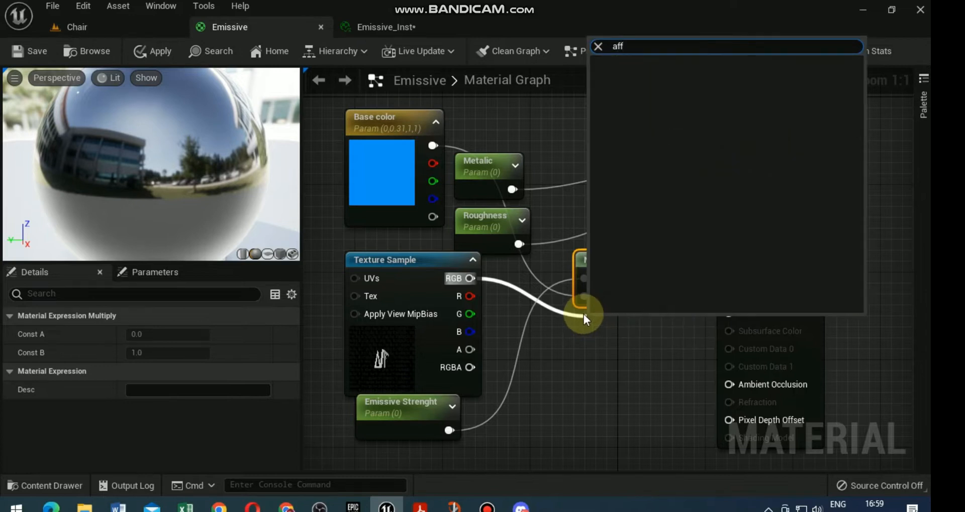
key("BackSpace")
key("BackSpace")
type("dd")
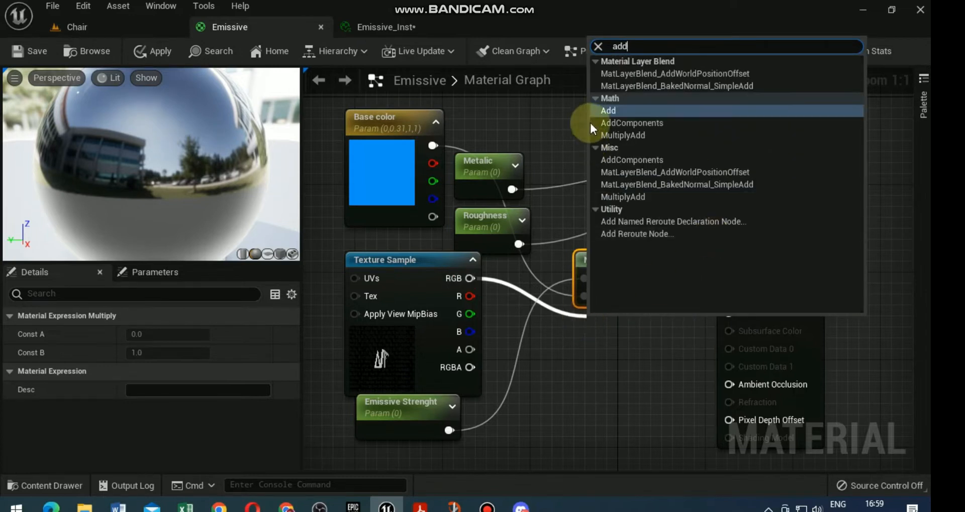
left_click(627, 108)
left_click_drag(432, 146, 587, 296)
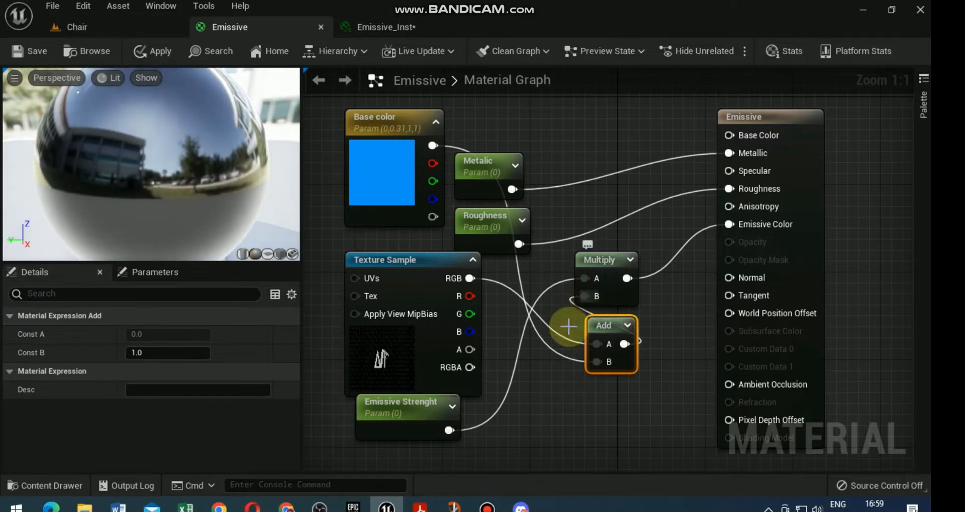
Move the Emissive Strenght node slightly lower and set its default value to 10.
left_click_drag(409, 405, 409, 416)
left_click(151, 372)
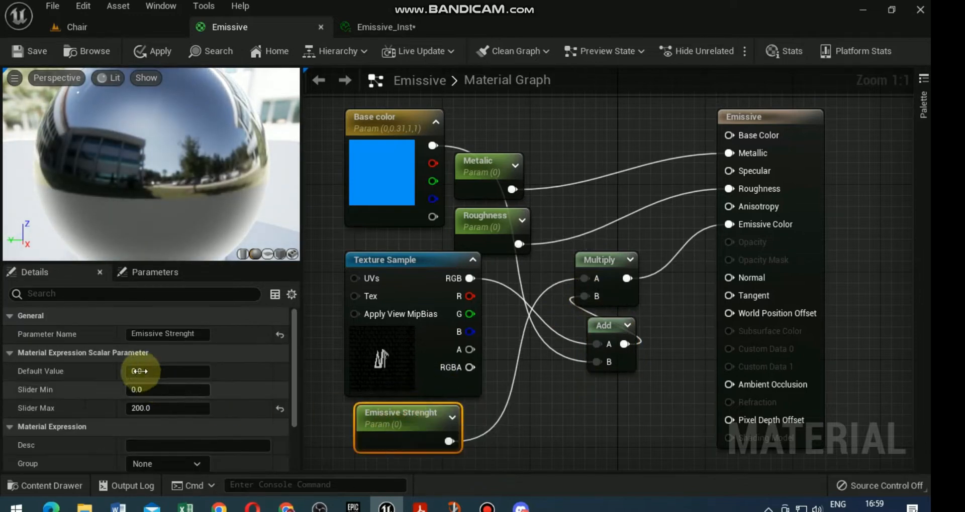
type("10")
key("Return")
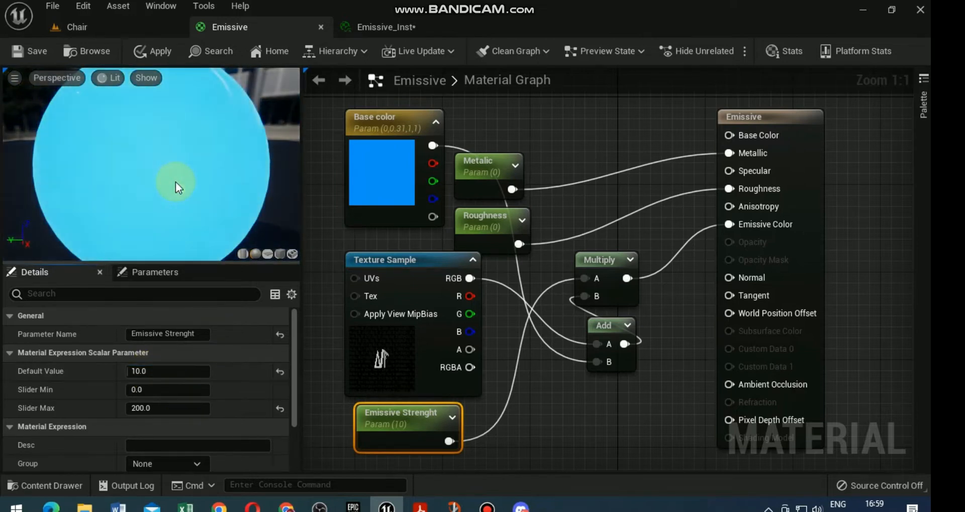
Check the cubes in the Chair level and save the changed Emissive material.
left_click(98, 27)
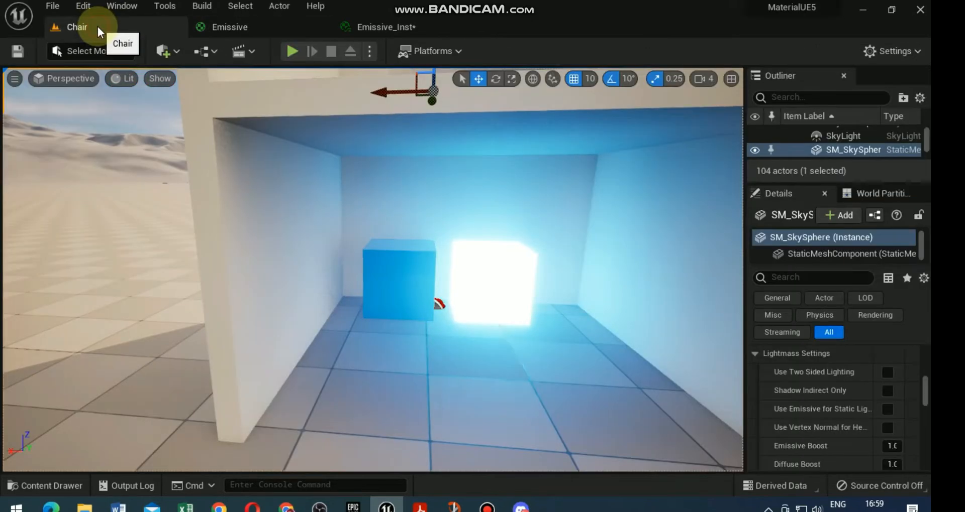
left_click(216, 28)
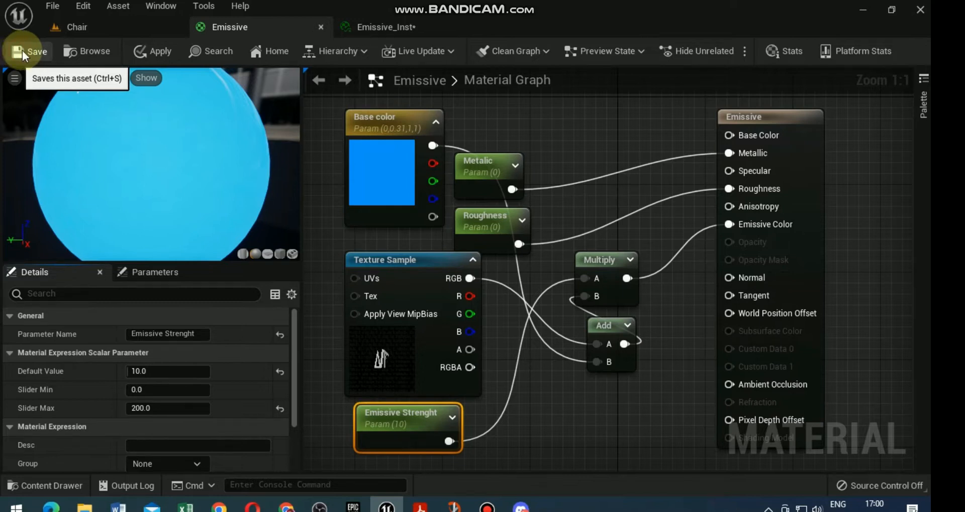
left_click(20, 52)
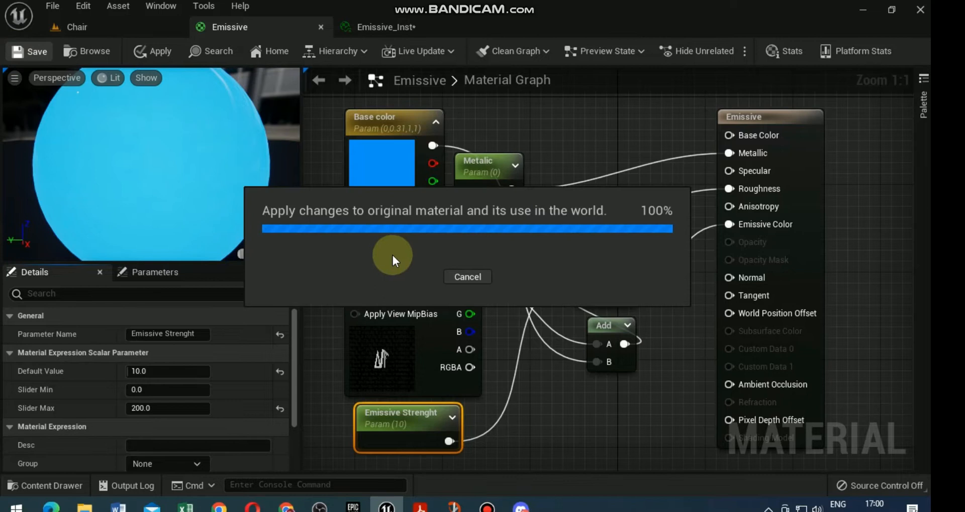
Inspect the Emissive_Inst preview and float its editor over the Chair level beside the cubes.
left_click(387, 27)
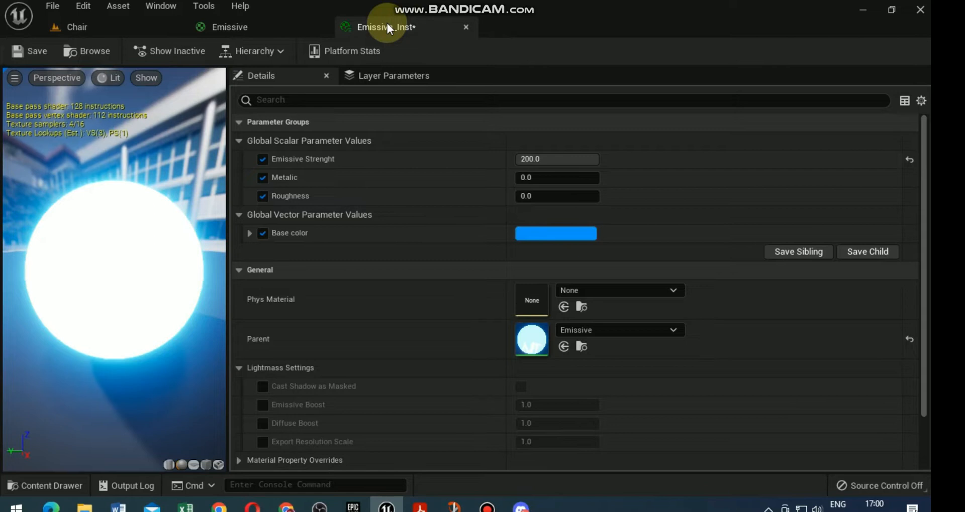
left_click_drag(100, 289, 206, 296)
left_click(530, 158)
left_click_drag(388, 29, 578, 130)
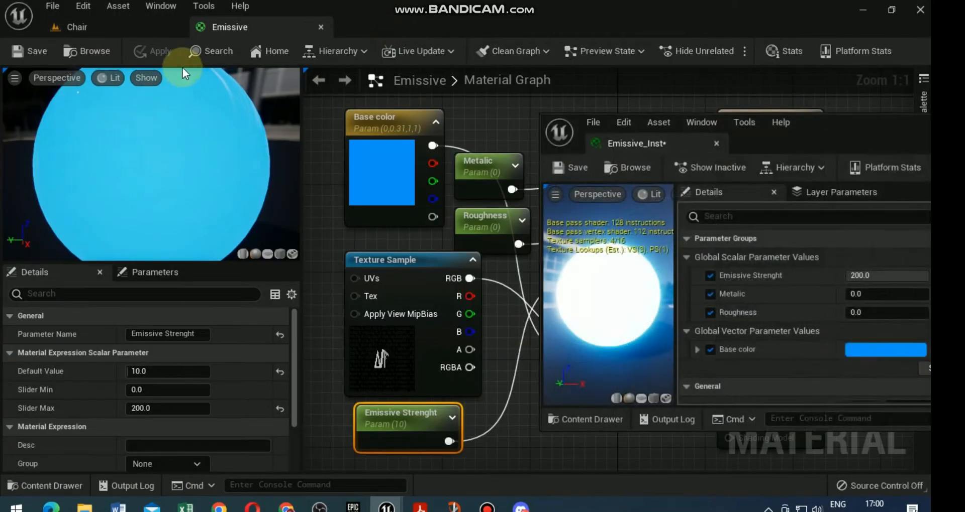
left_click(123, 34)
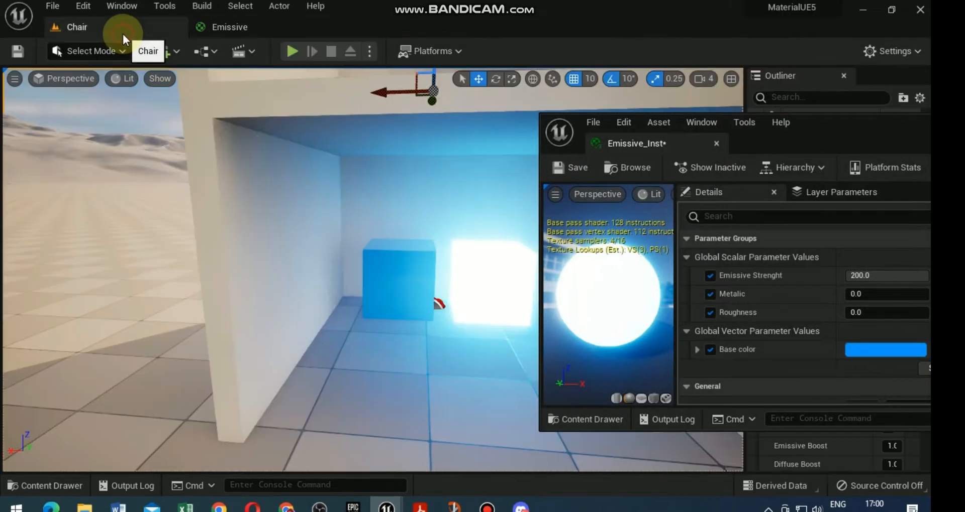
Set Emissive Strenght to 0.5 in Emissive_Inst to reveal the texture on the right cube.
left_click(873, 271)
type(".5")
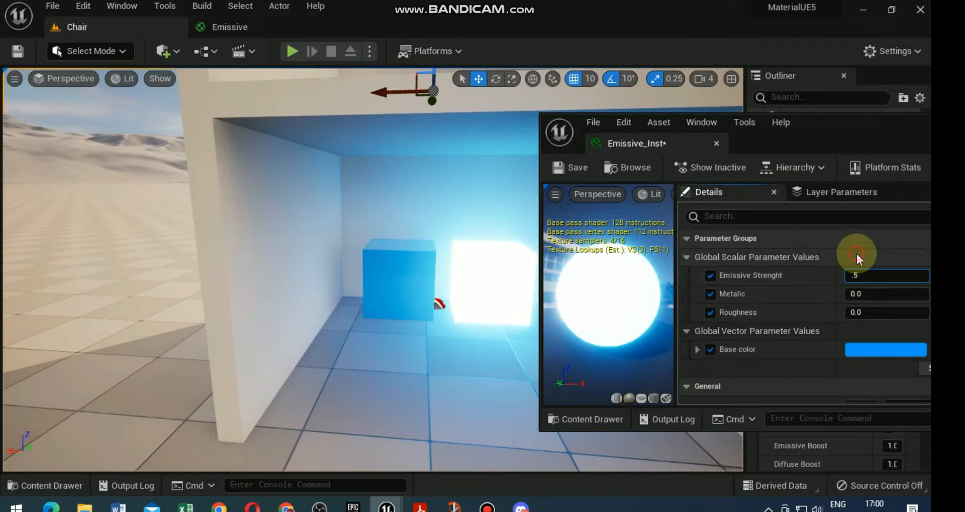
left_click(856, 254)
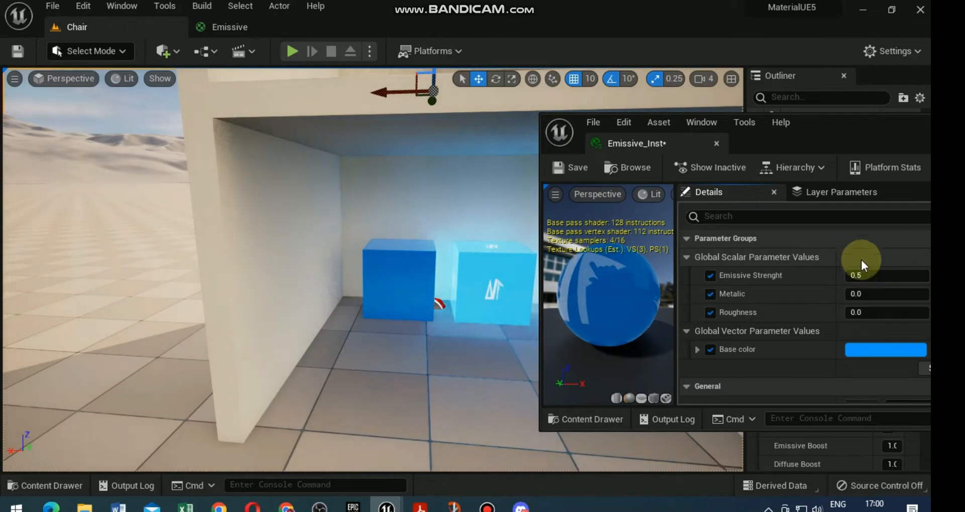
Set Emissive Strenght to 10 in Emissive_Inst.
left_click(863, 276)
type("10")
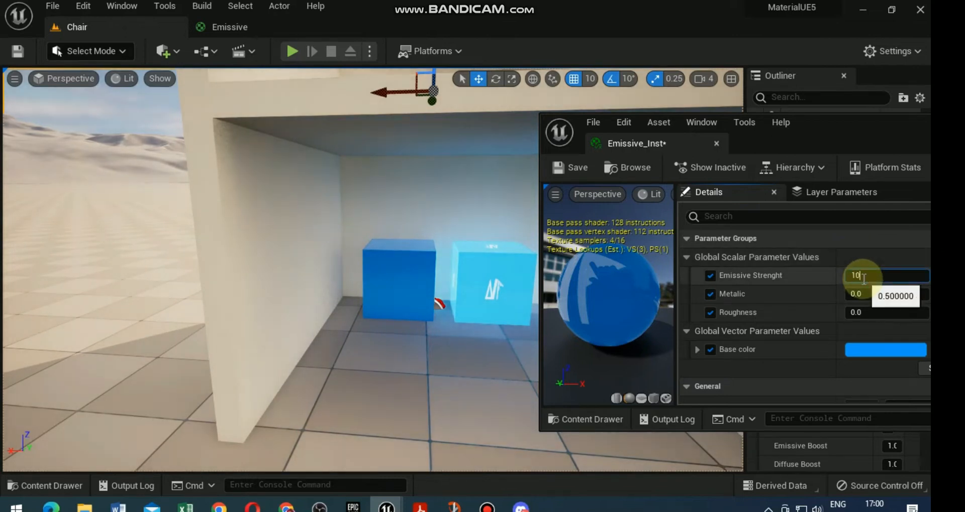
key("Return")
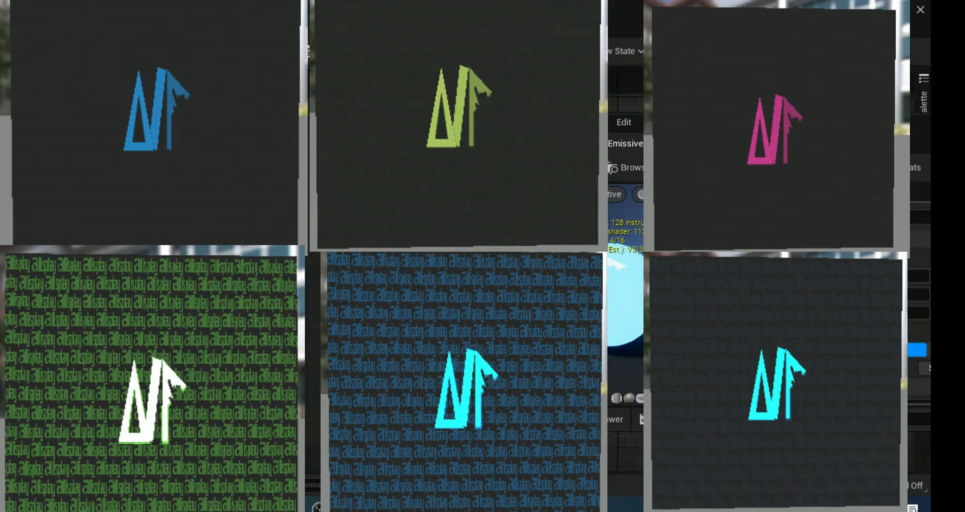
Change the Base color of Emissive_Inst to black by lowering its brightness value to 0.
left_click(916, 350)
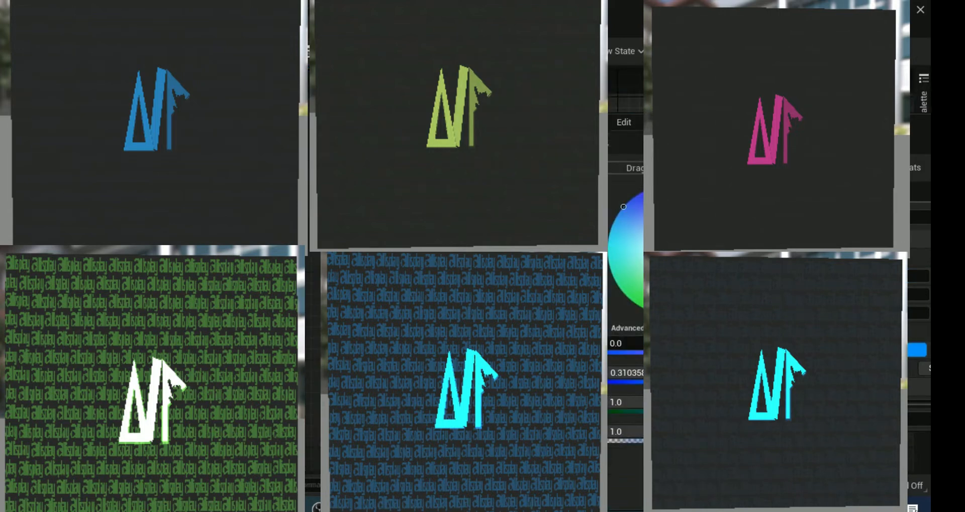
left_click_drag(788, 186, 798, 328)
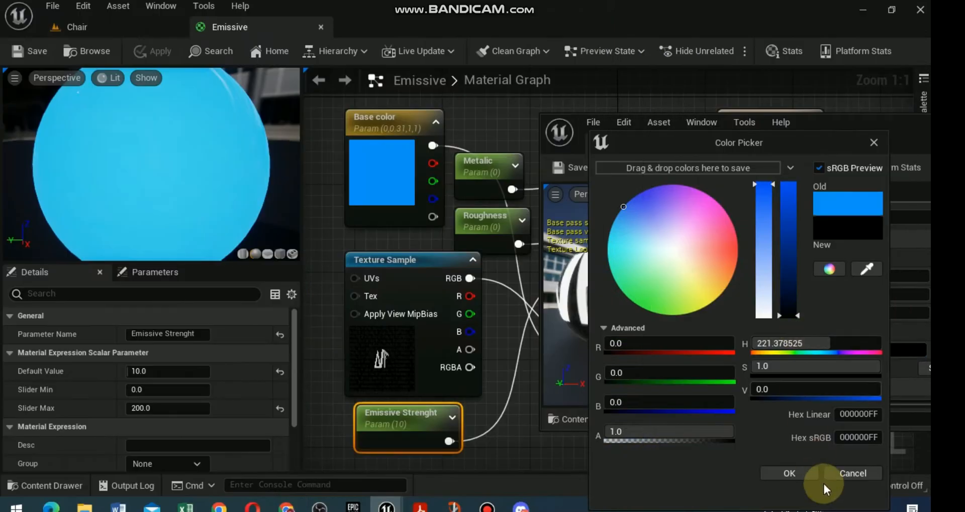
left_click(792, 474)
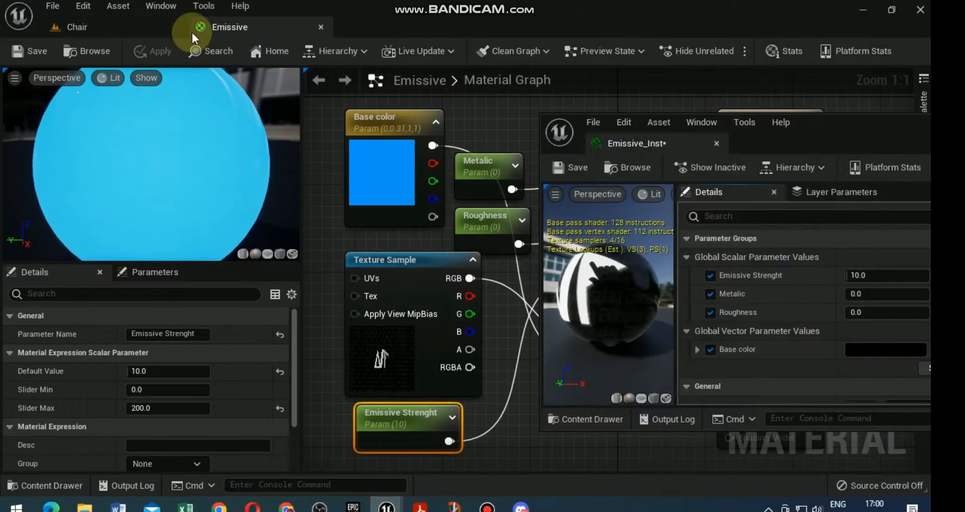
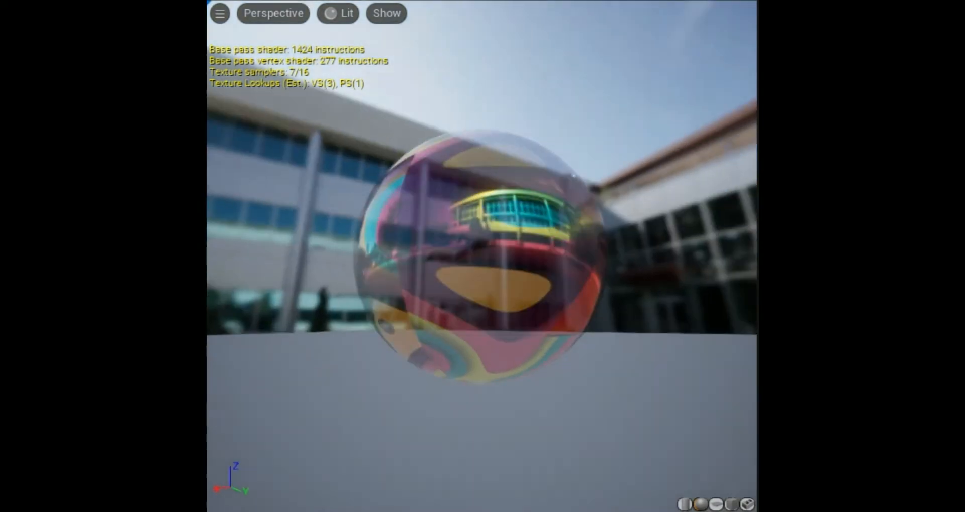
left_click_drag(481, 257, 628, 261)
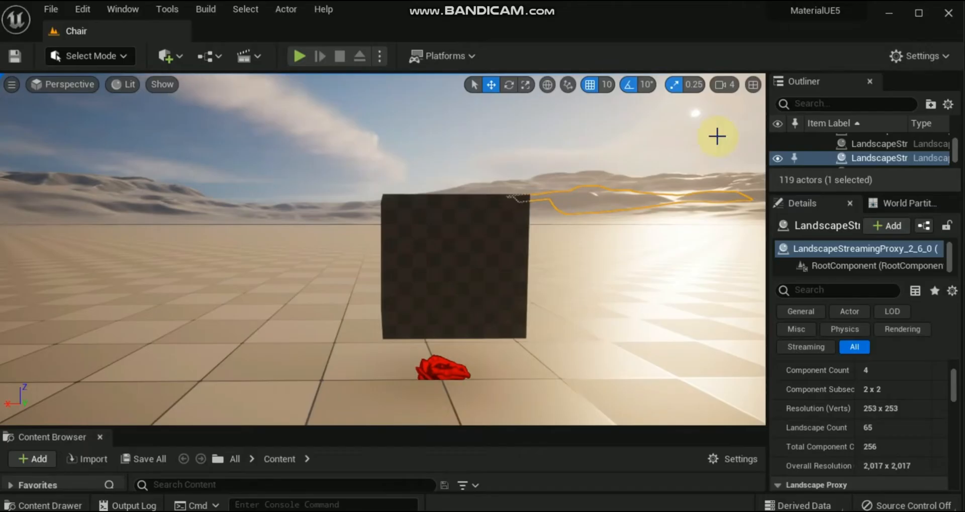
Create a new material named Transparency in the StarterContent Materials folder and open it for editing.
left_click(456, 155)
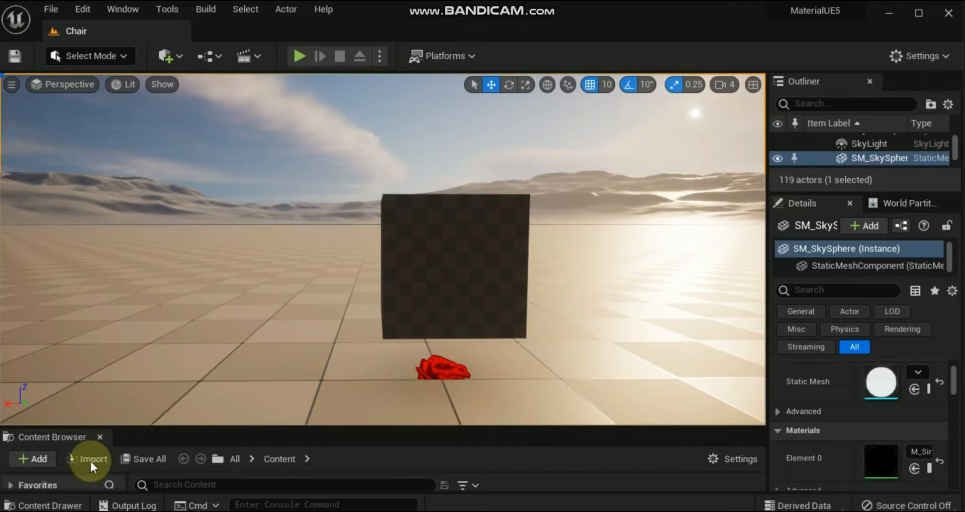
left_click(61, 506)
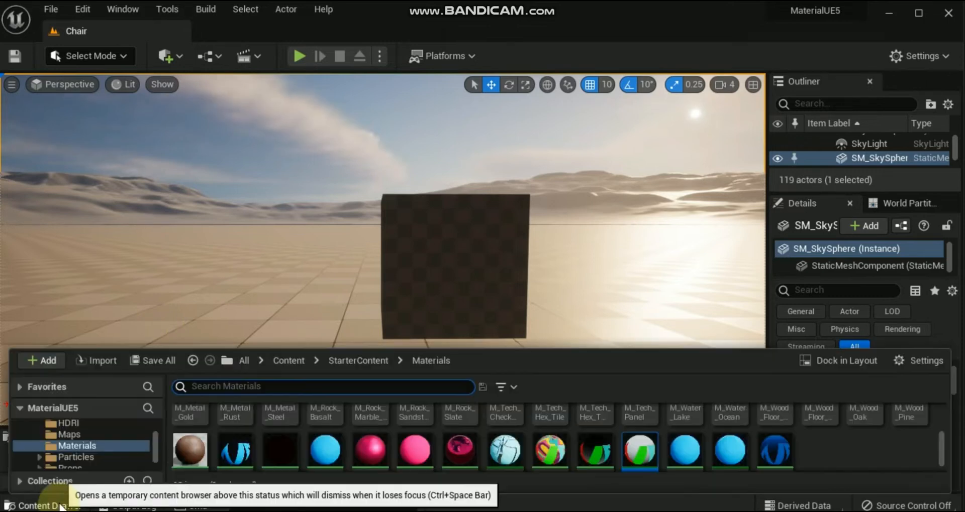
right_click(812, 442)
left_click(832, 221)
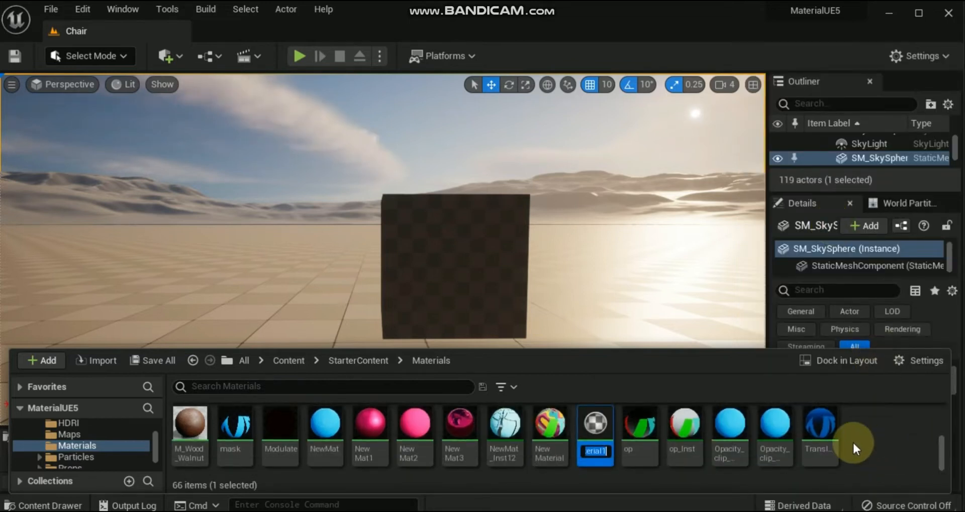
type("insparency")
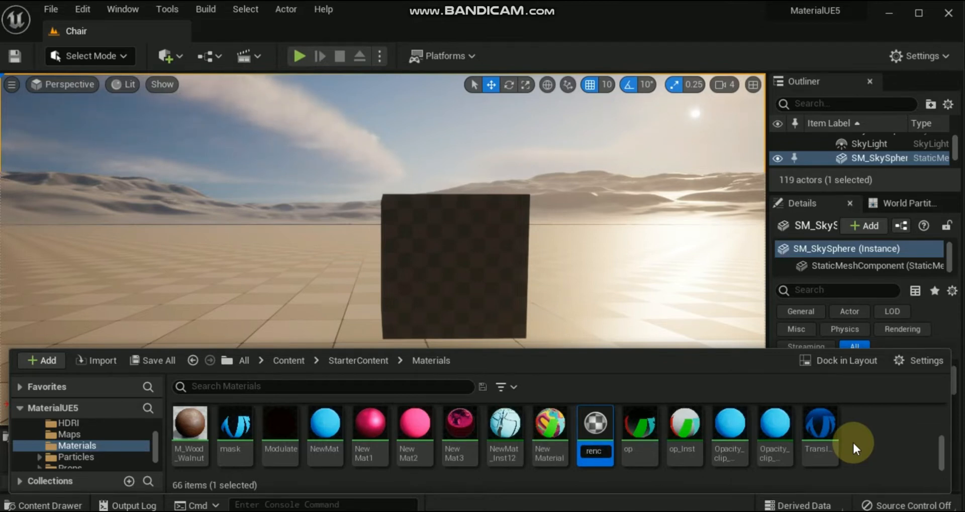
key("Return")
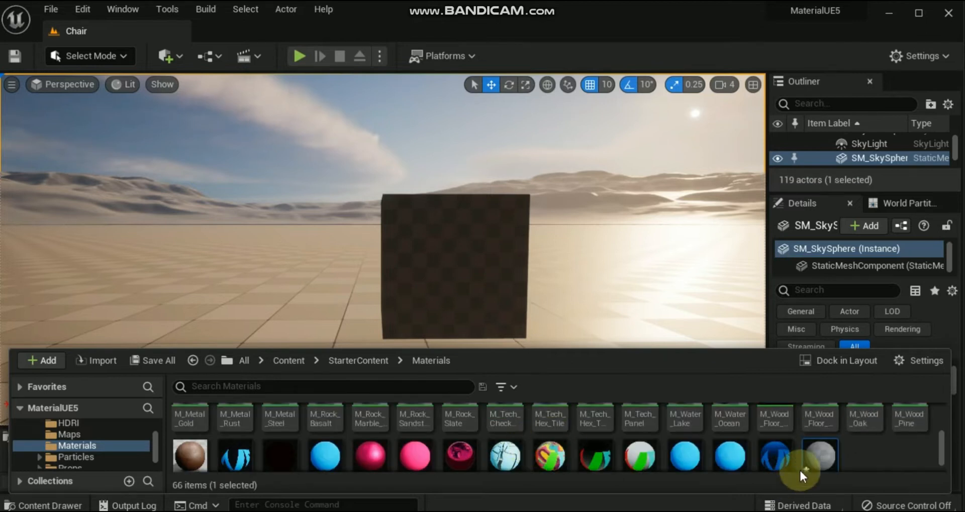
scroll(851, 457, "down", 2)
double_click(819, 424)
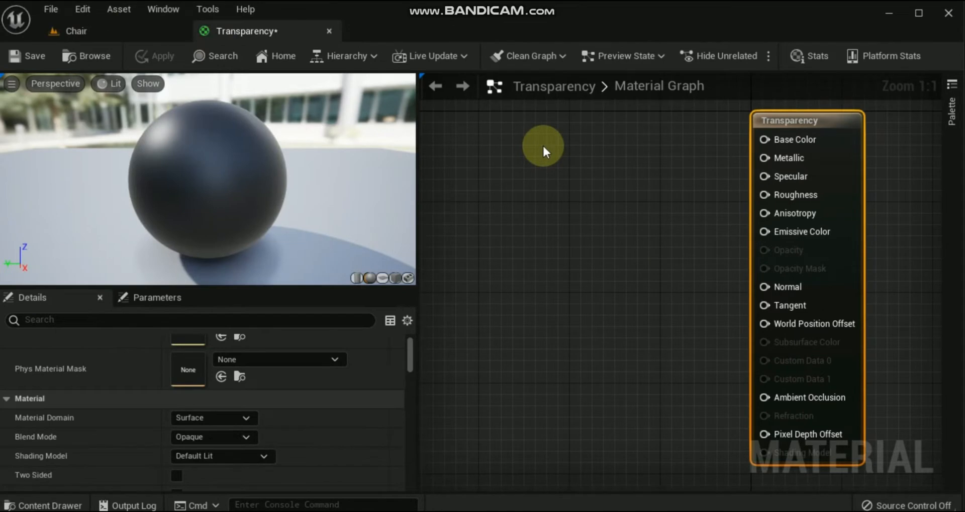
Place a Constant3Vector node in the Transparency graph with a Constant2Vector node below it.
left_click(541, 144)
left_click(550, 264)
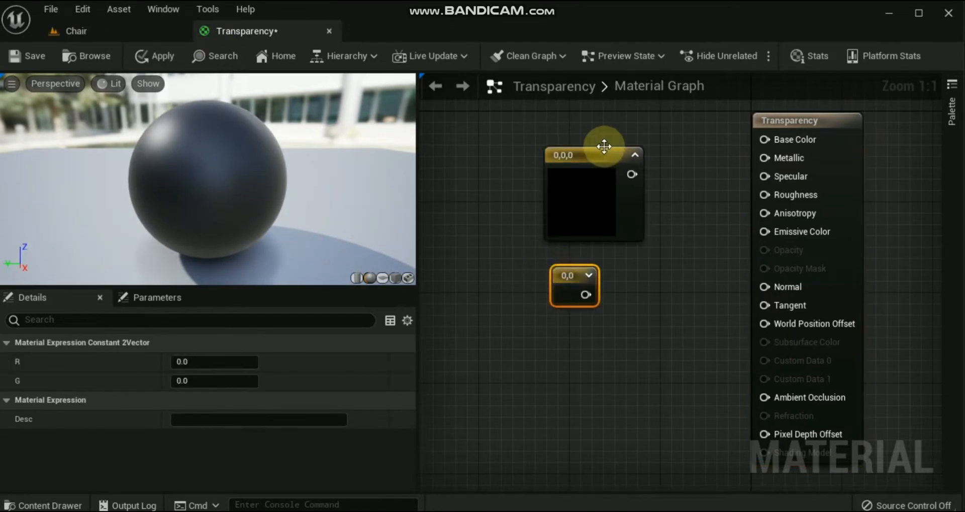
left_click_drag(601, 215, 547, 181)
left_click_drag(573, 273, 526, 246)
Convert the Constant3Vector node to a parameter named Basecolor.
right_click(524, 121)
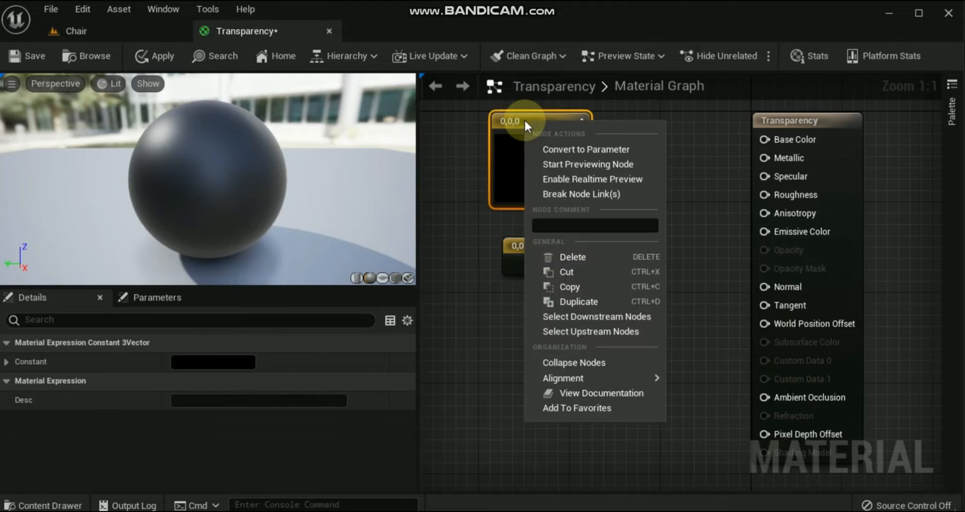
left_click(564, 149)
type("Ba")
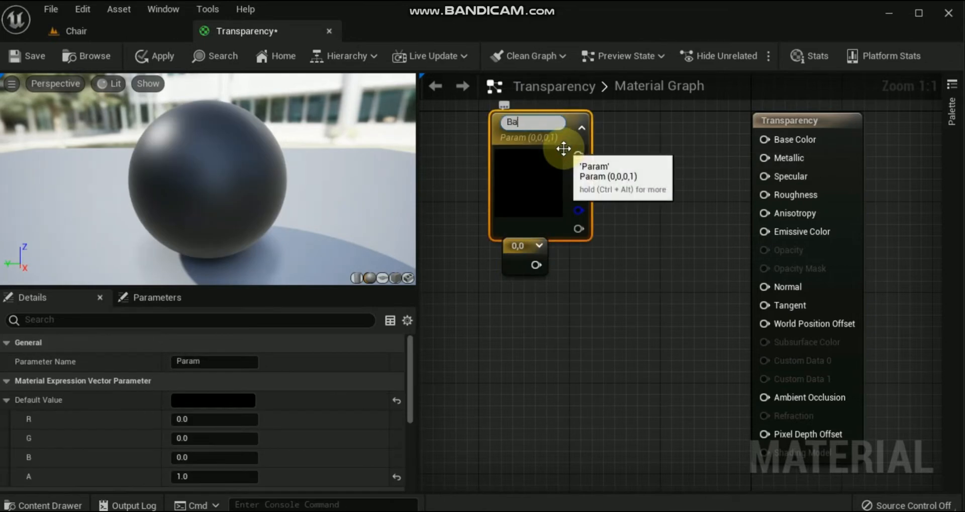
type("secolor")
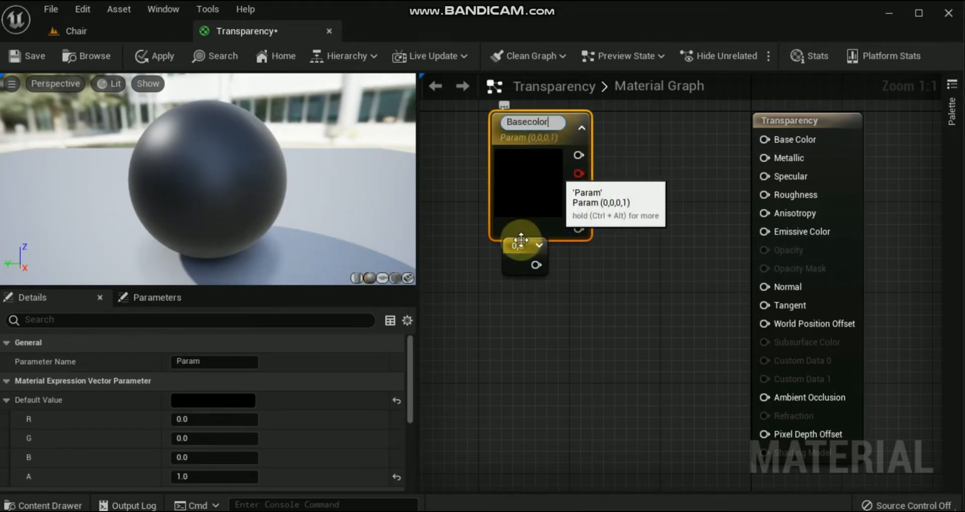
key("Return")
left_click_drag(521, 253, 521, 275)
right_click(520, 272)
left_click(568, 239)
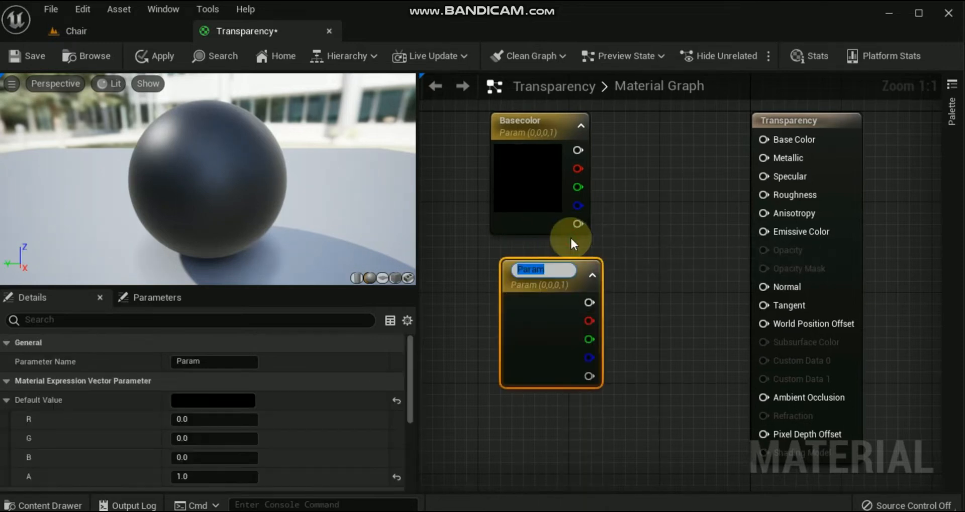
left_click(570, 240)
left_click(565, 270)
key("Delete")
Add a single-value Constant node below Basecolor and convert it to a parameter named Opacity amount.
left_click(544, 276)
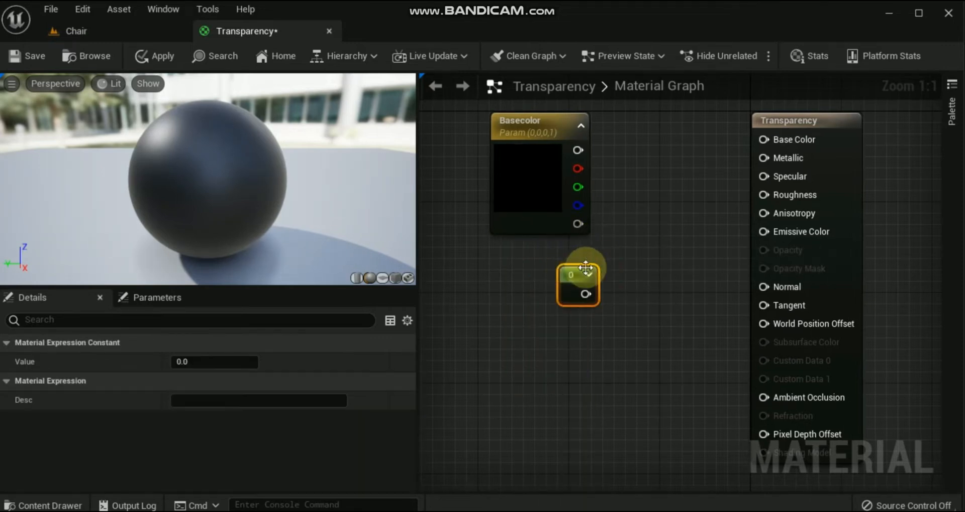
right_click(544, 278)
left_click(593, 243)
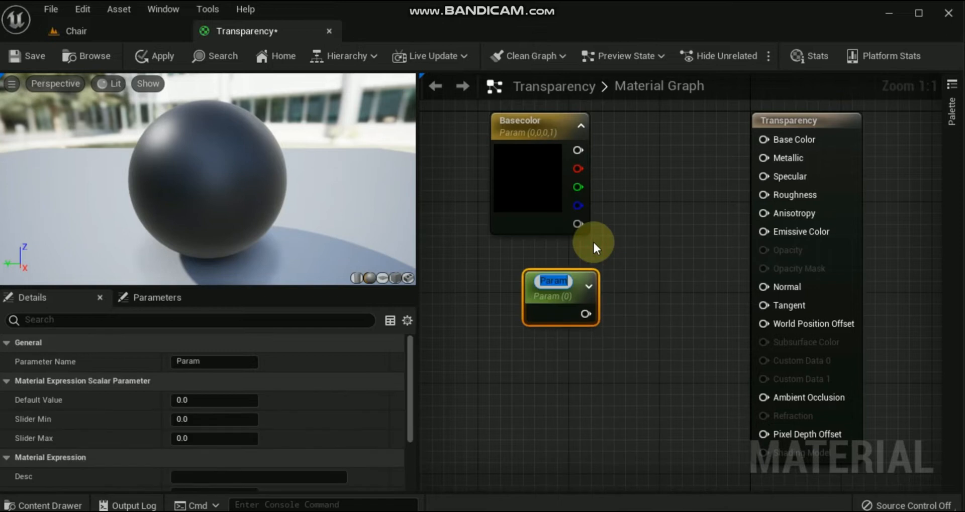
type("Opacit")
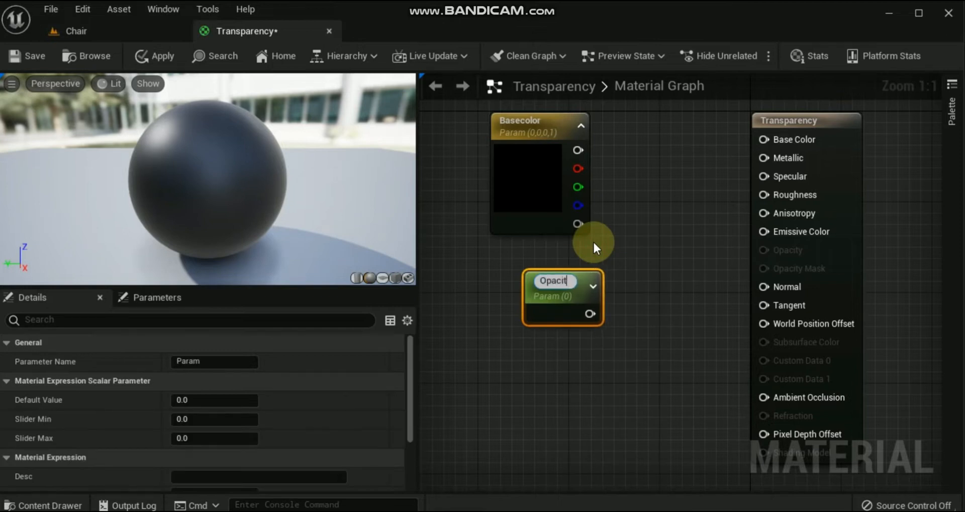
type("y amount")
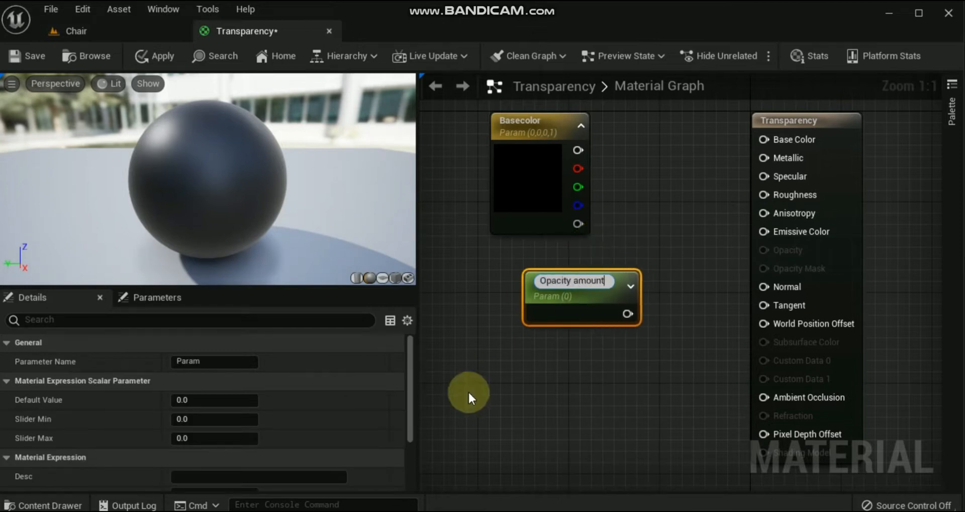
left_click(461, 389)
Set the Transparency material's Blend Mode to Translucent.
scroll(350, 397, "down", 2)
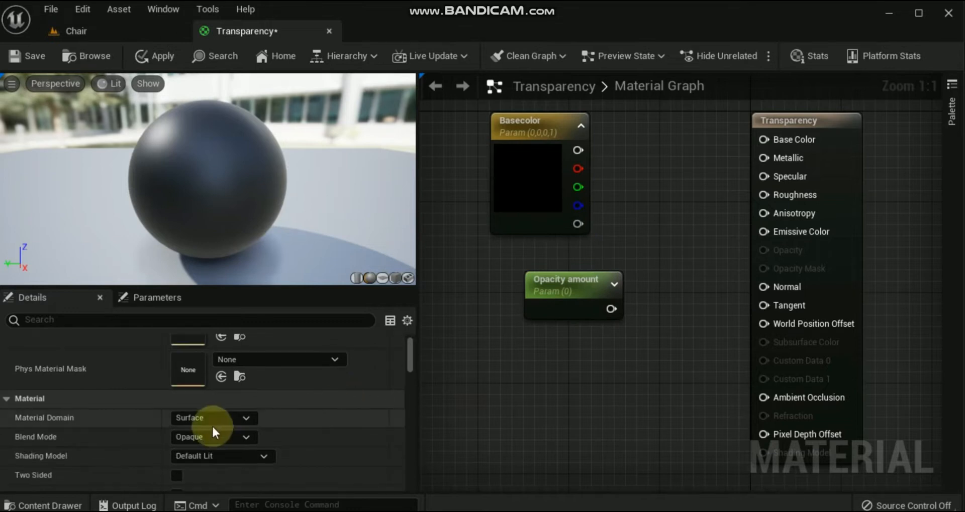
left_click(242, 437)
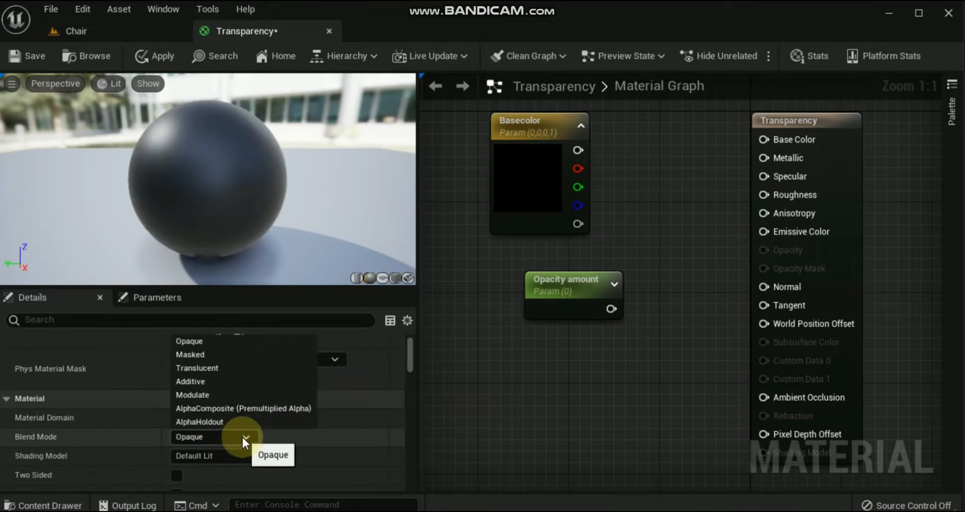
left_click(249, 368)
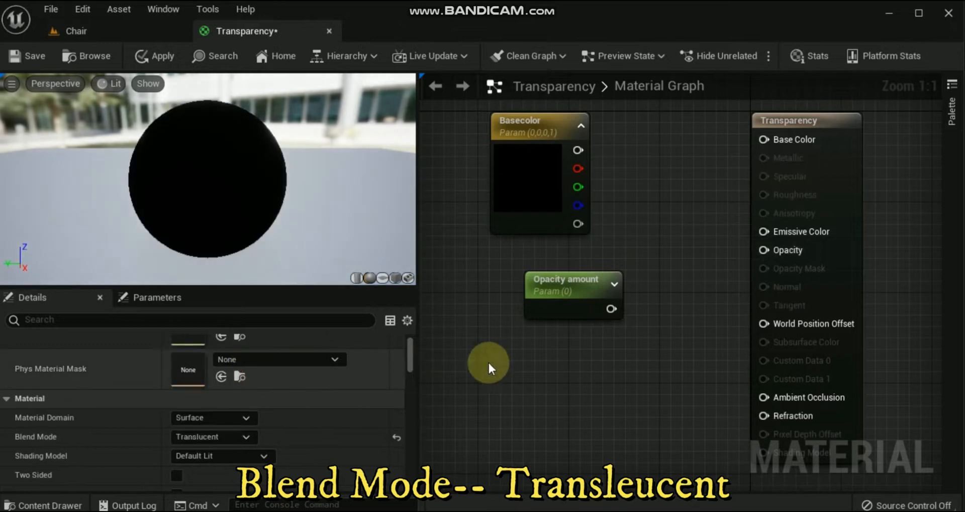
Align Opacity amount under Basecolor and connect the two parameters to the material's Opacity and Base Color inputs.
left_click_drag(581, 287, 546, 279)
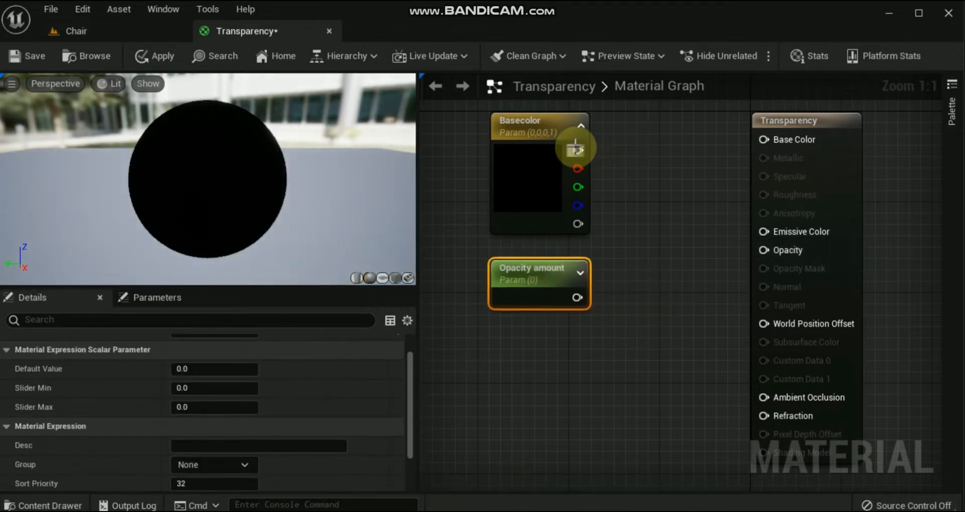
left_click_drag(578, 149, 766, 140)
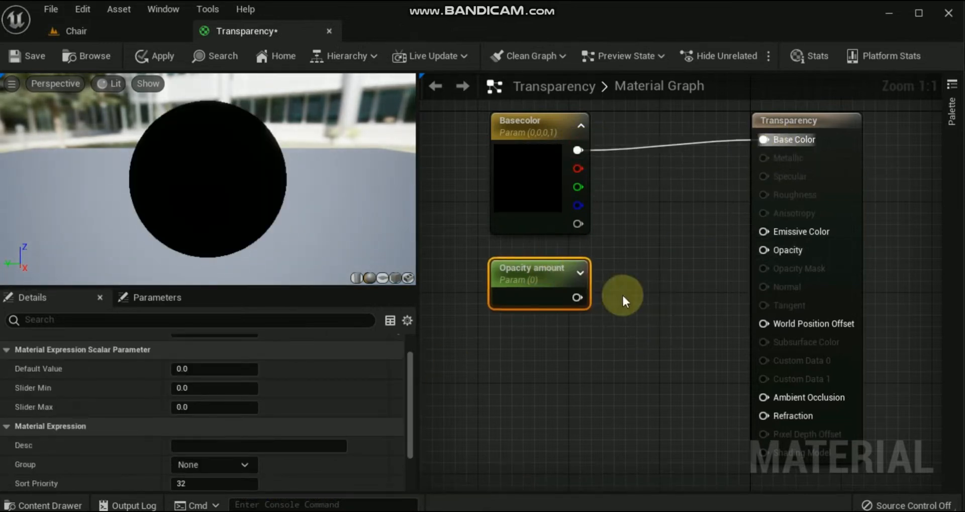
left_click_drag(773, 244, 765, 250)
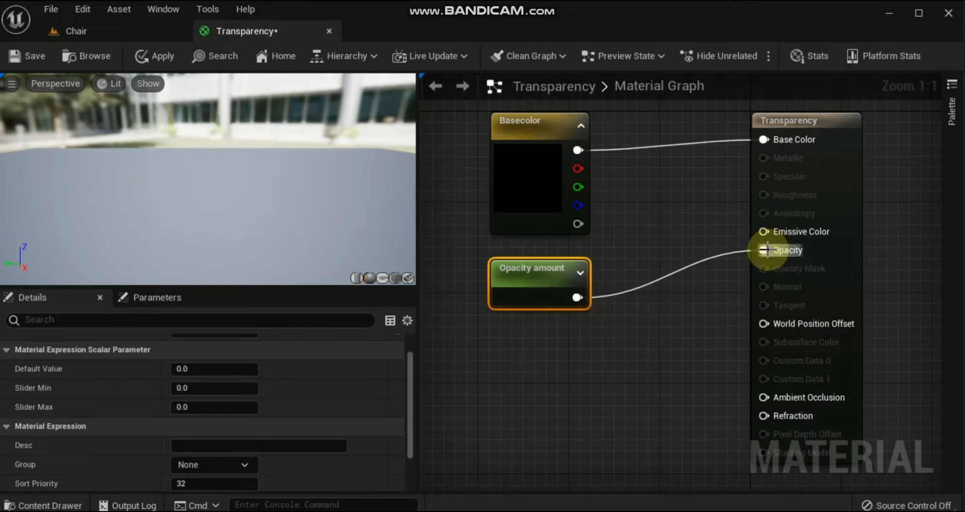
Set Opacity amount's default value to 0.5 and slider maximum to 1, and save the Transparency material.
left_click(199, 369)
type("0.5")
key("Return")
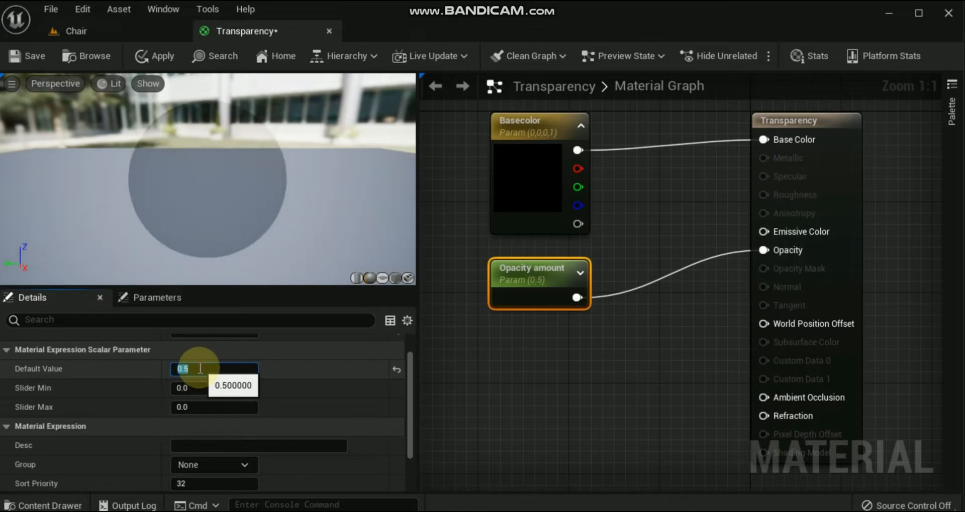
left_click(207, 406)
type("1")
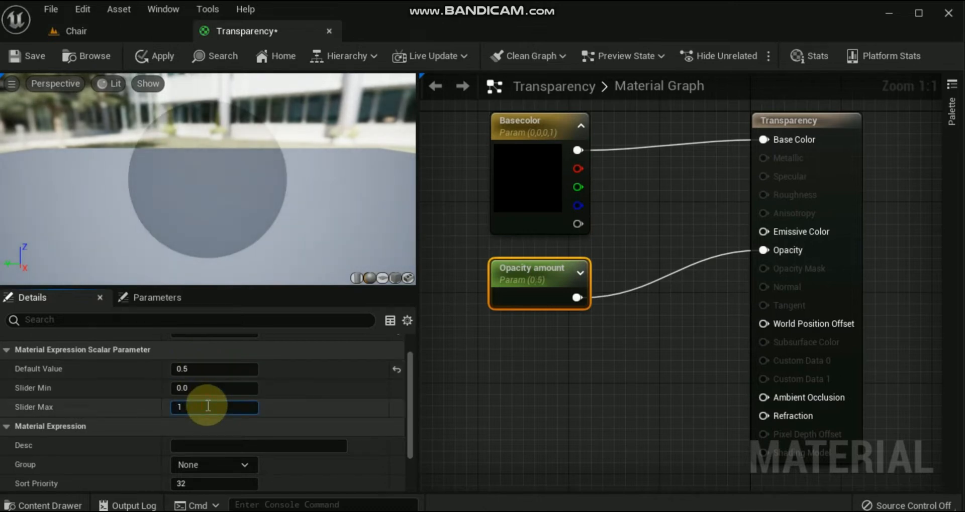
key("Return")
left_click(28, 56)
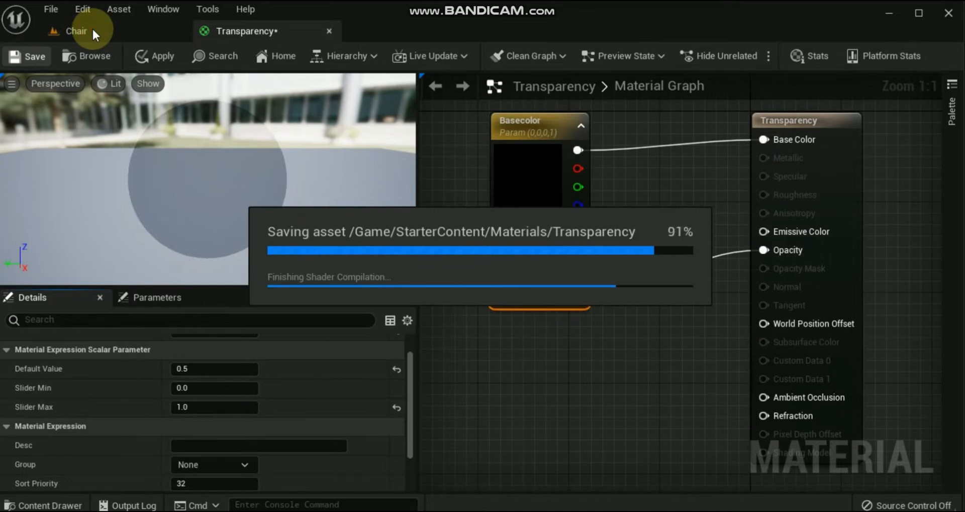
Create a material instance from Transparency in the Chair level's content folder and open it.
left_click(92, 27)
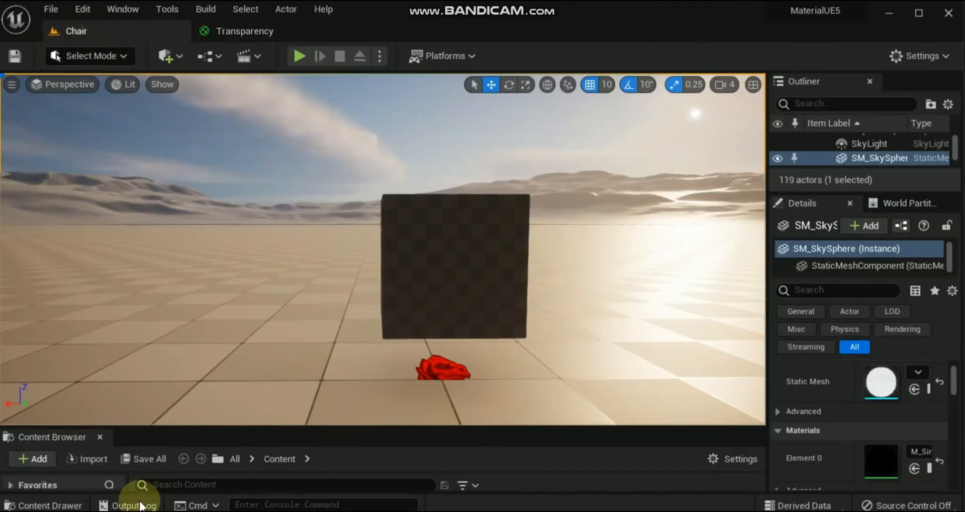
left_click(38, 506)
left_click(818, 443)
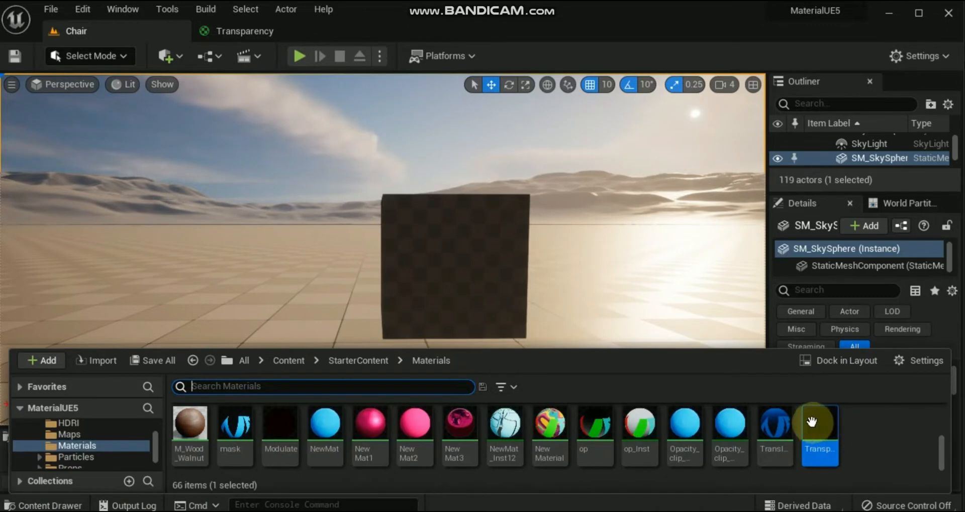
right_click(817, 432)
left_click(799, 104)
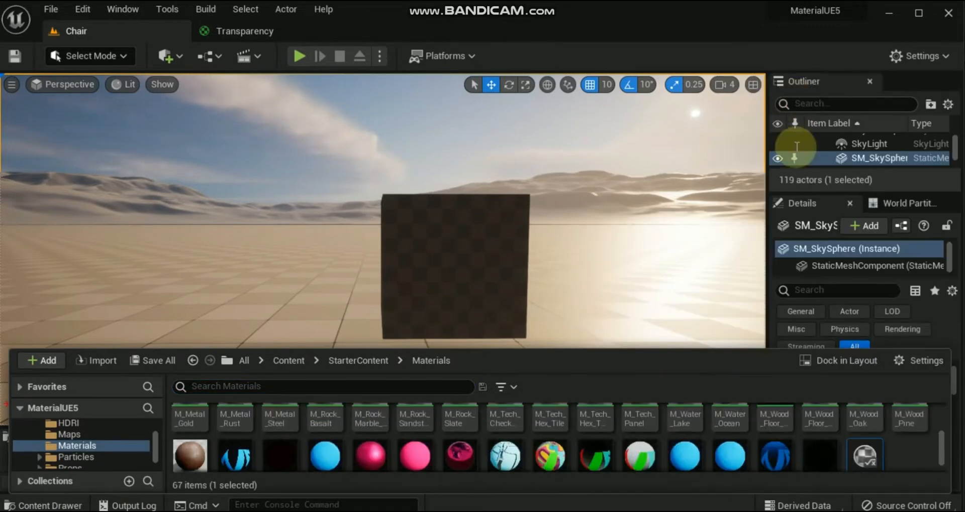
double_click(863, 456)
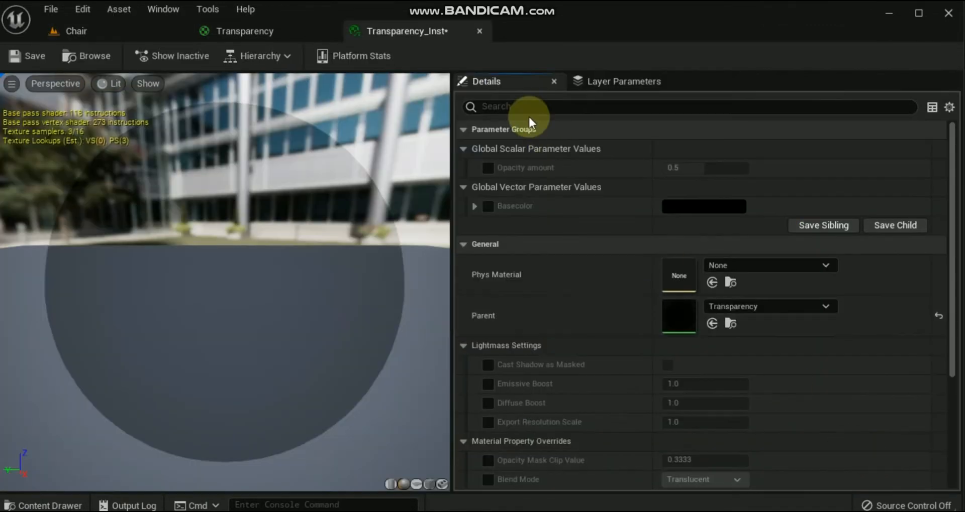
Enable the Opacity amount and Basecolor overrides in Transparency_Inst and save the instance.
left_click(487, 168)
left_click(490, 205)
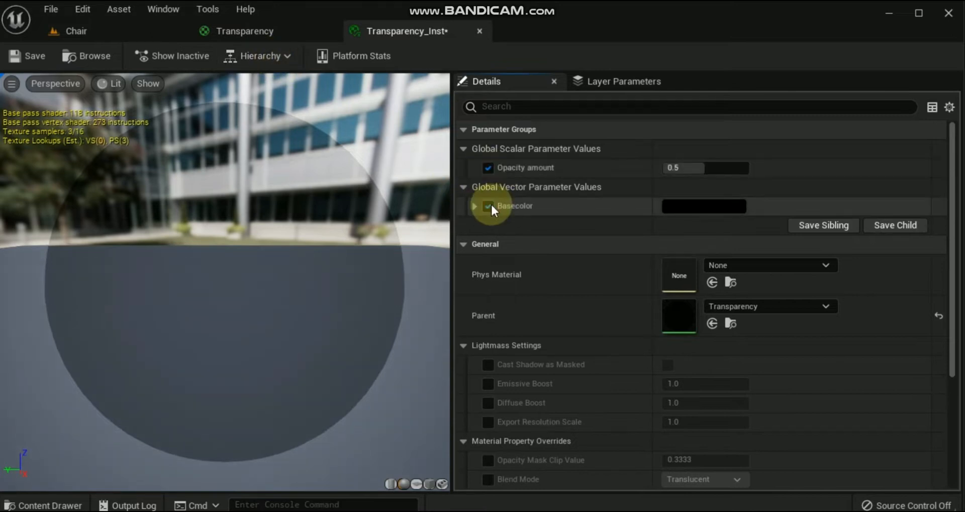
left_click(28, 56)
Apply Transparency_Inst to the cube in the Chair level.
left_click(70, 31)
left_click(43, 505)
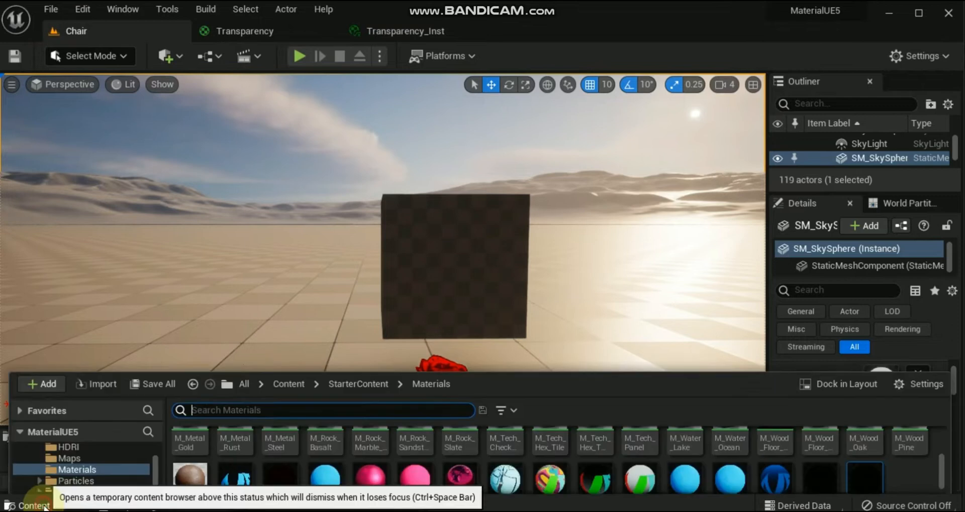
scroll(881, 452, "down", 1)
left_click_drag(861, 448, 477, 275)
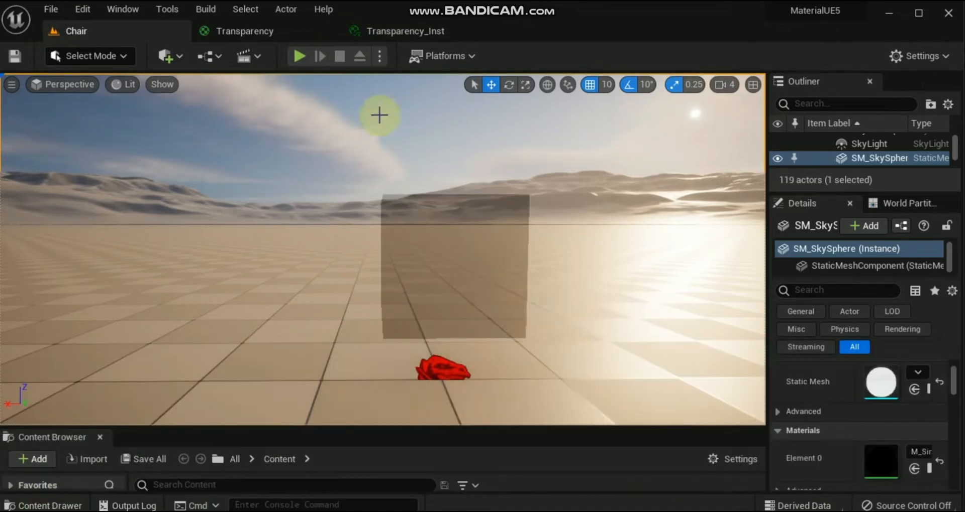
Lower the Opacity amount in Transparency_Inst.
left_click(387, 32)
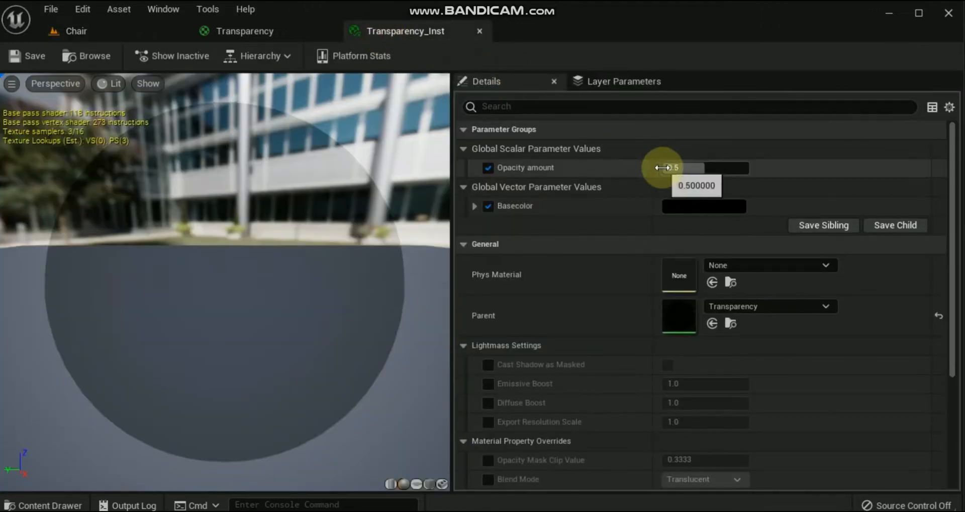
left_click_drag(677, 169, 608, 169)
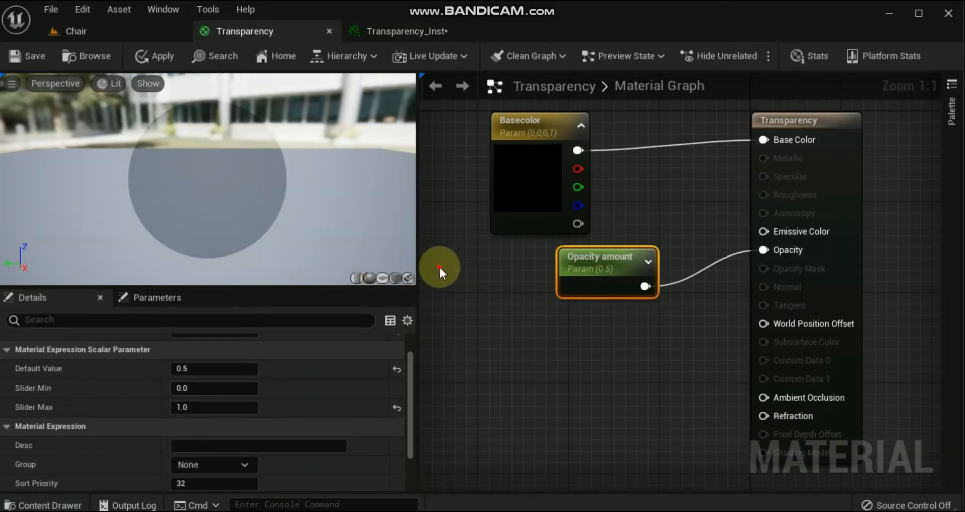
Add a Texture Sample node to the Transparency graph and convert it to a parameter named Texture.
left_click(439, 265)
right_click(485, 281)
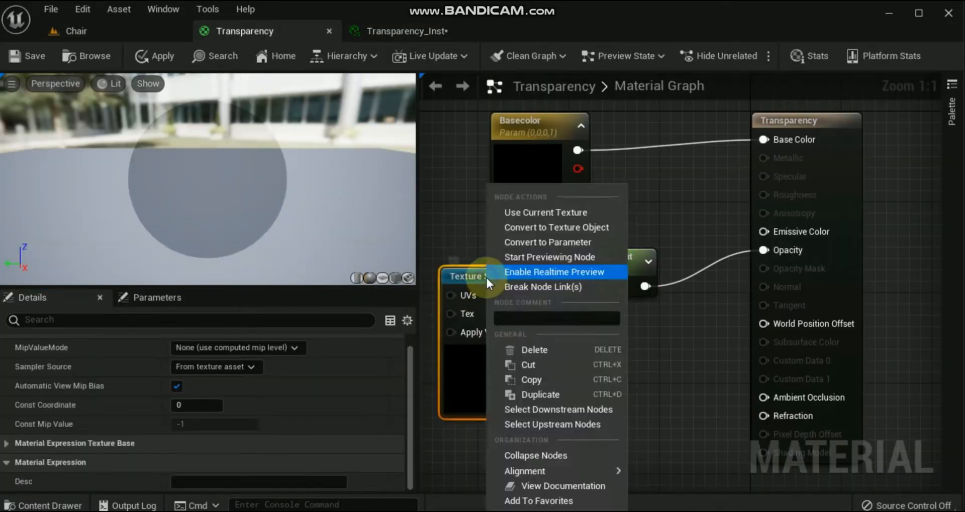
left_click(553, 242)
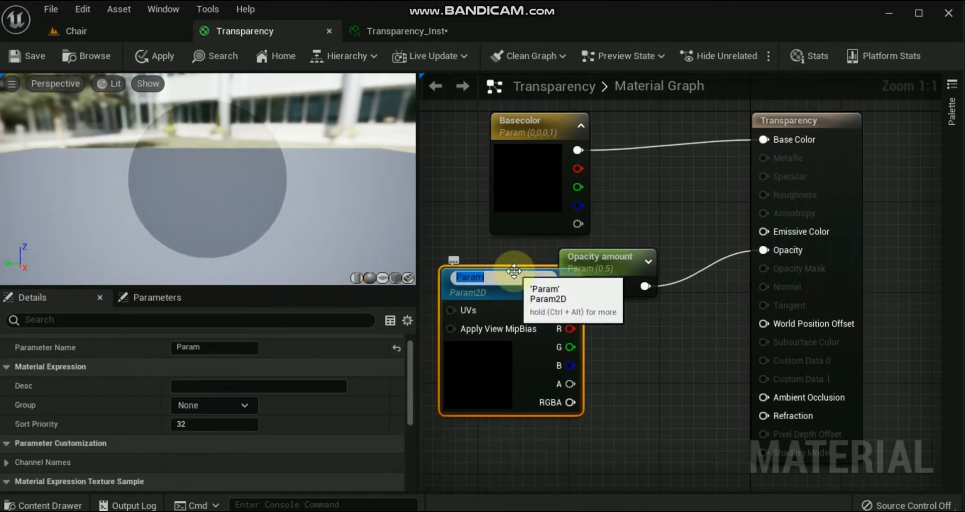
type("Texture")
key("Return")
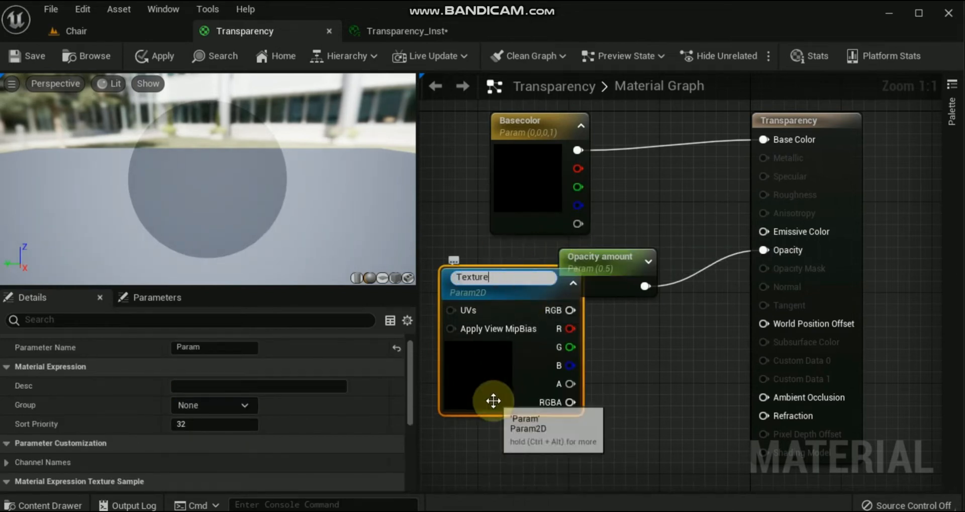
Assign the AIP_BG_color6 texture to the Texture parameter.
scroll(352, 394, "down", 5)
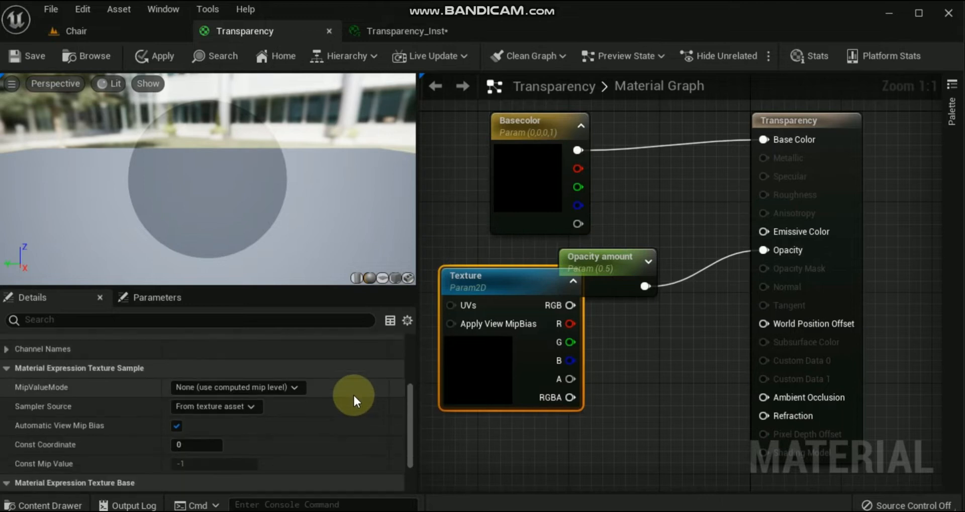
left_click(296, 446)
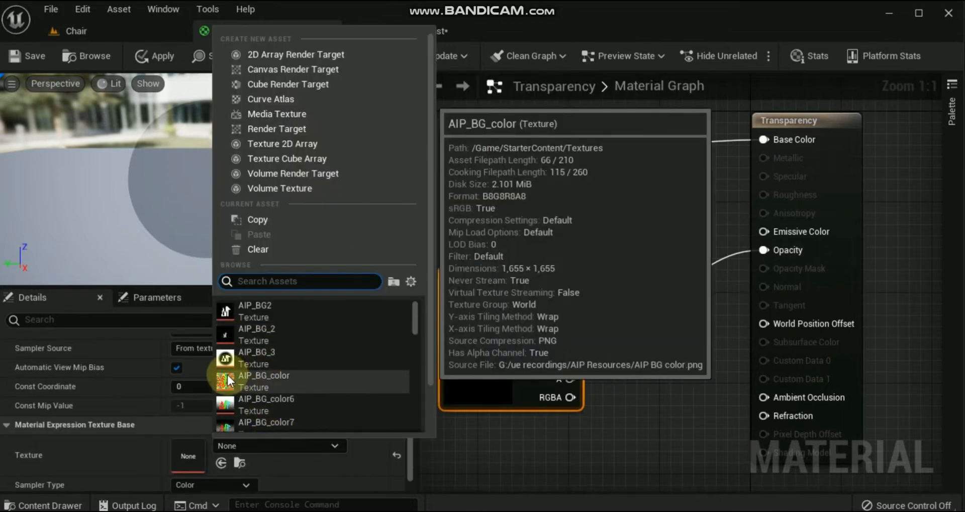
left_click(223, 402)
Connect the Texture parameter's RGB output to Base Color, separate the overlapping nodes, and save the Transparency material.
left_click_drag(570, 305, 767, 140)
left_click_drag(599, 258, 633, 281)
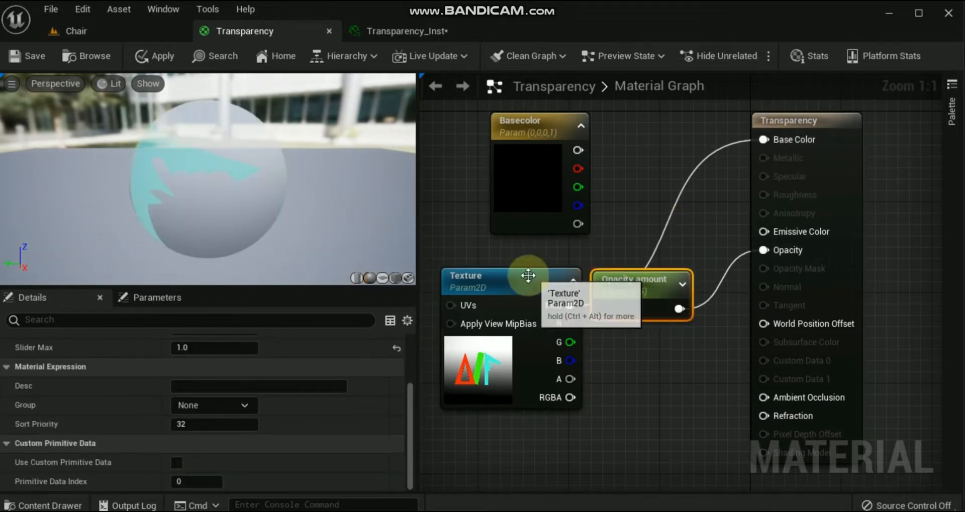
left_click_drag(523, 276, 516, 257)
left_click_drag(207, 210, 296, 210)
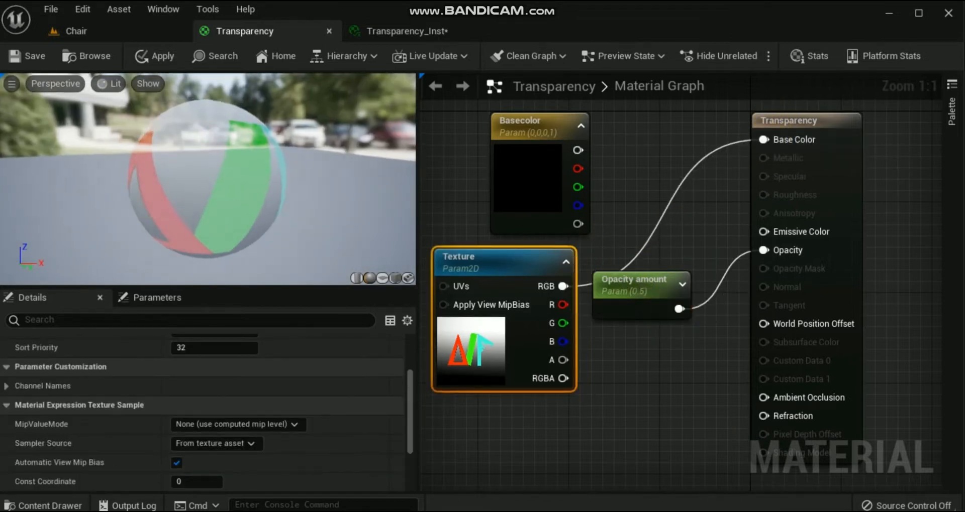
left_click(27, 55)
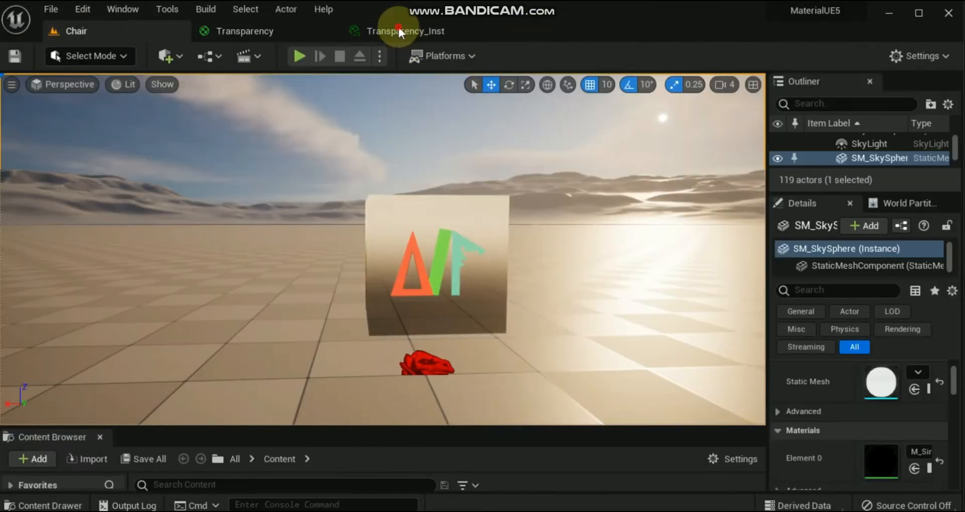
Examine the textured cube preview from several sides in Transparency_Inst.
left_click(398, 30)
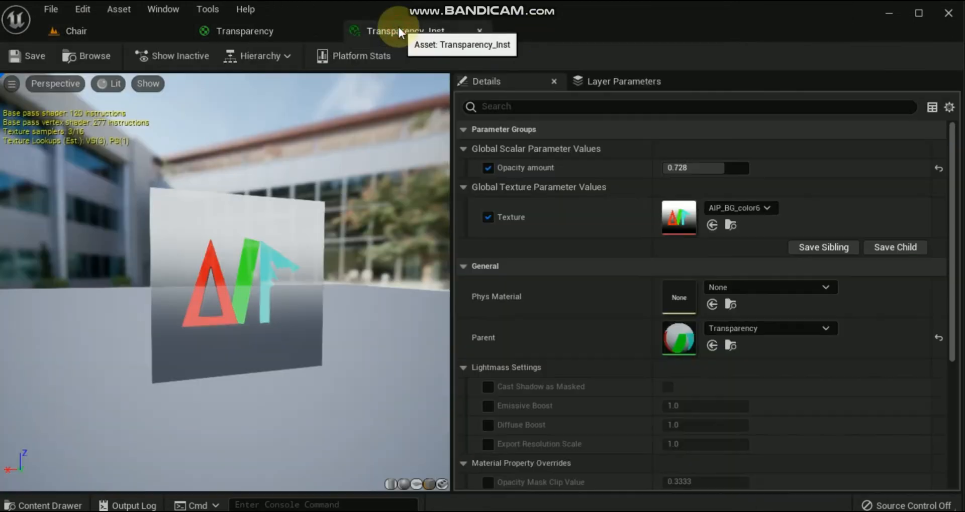
left_click_drag(229, 285, 427, 302)
left_click_drag(267, 276, 222, 276)
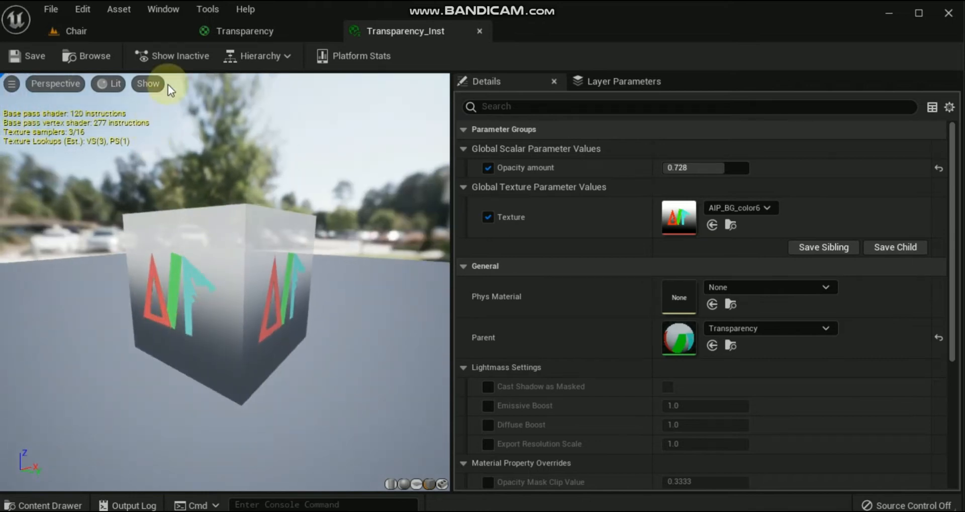
Duplicate the Opacity amount parameter twice in the Transparency graph and arrange the copies in a column above the original.
left_click(229, 30)
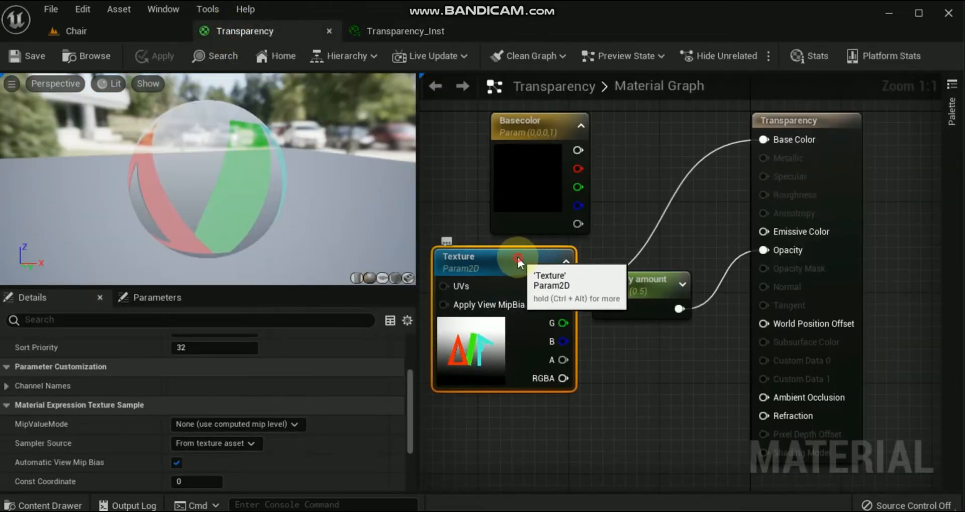
left_click_drag(517, 261, 511, 249)
left_click(633, 287)
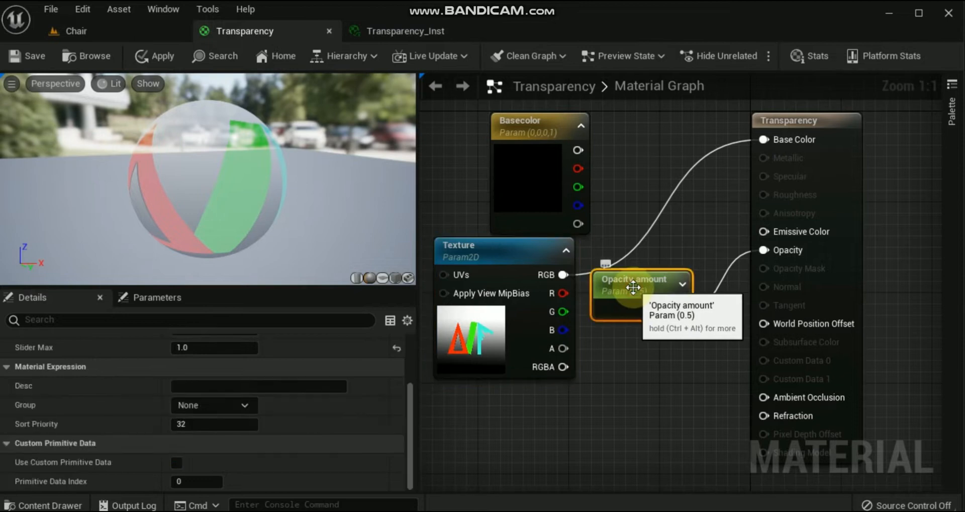
key("ctrl+d")
key("ctrl+d")
left_click_drag(682, 310, 664, 171)
left_click_drag(500, 246, 444, 110)
left_click_drag(545, 128, 477, 276)
left_click_drag(629, 277, 608, 277)
left_click_drag(613, 351, 614, 228)
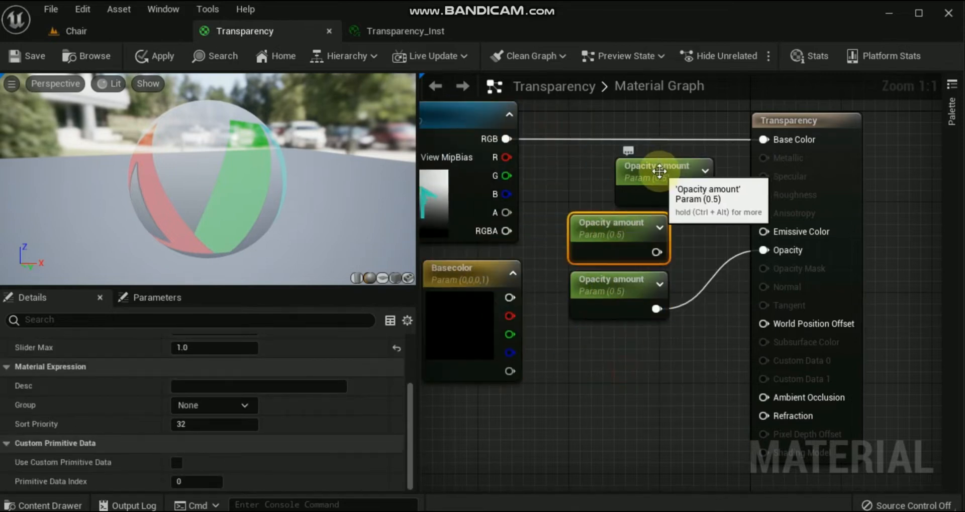
left_click_drag(659, 168, 611, 157)
Rename the two Opacity amount copies Metalic and Roughness, and space the original evenly below them.
right_click(612, 156)
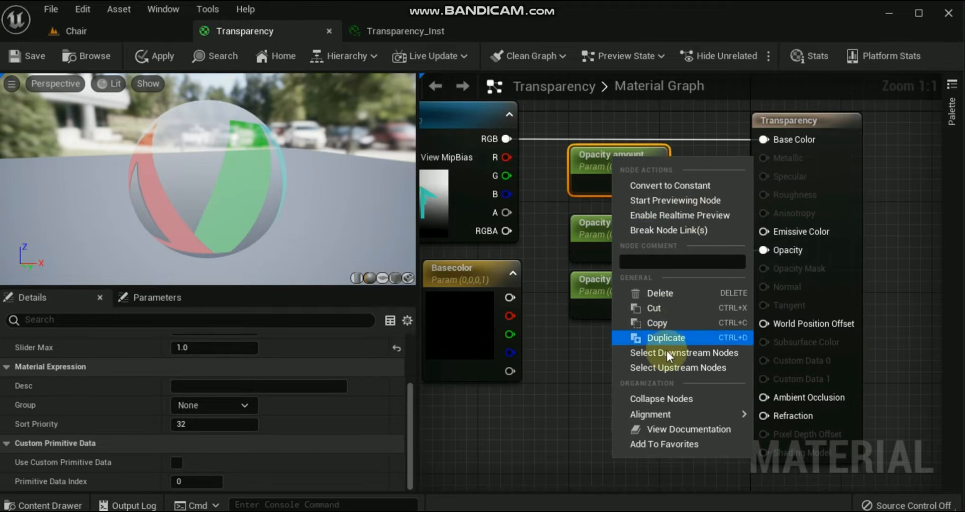
left_click(589, 155)
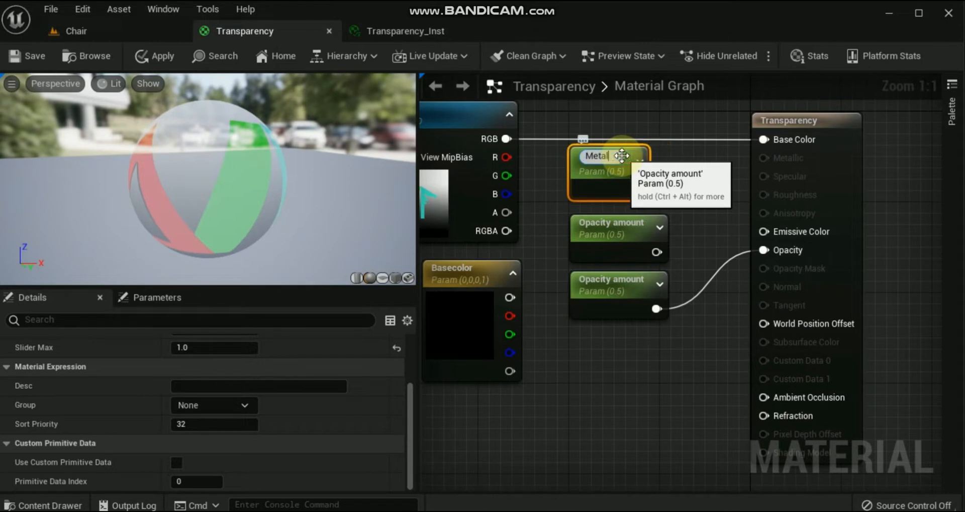
left_click(610, 224)
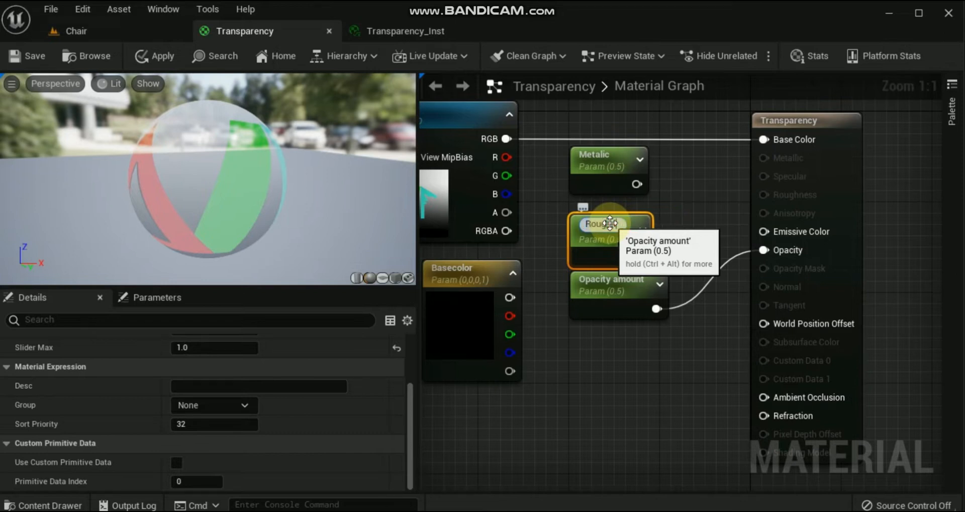
left_click(580, 343)
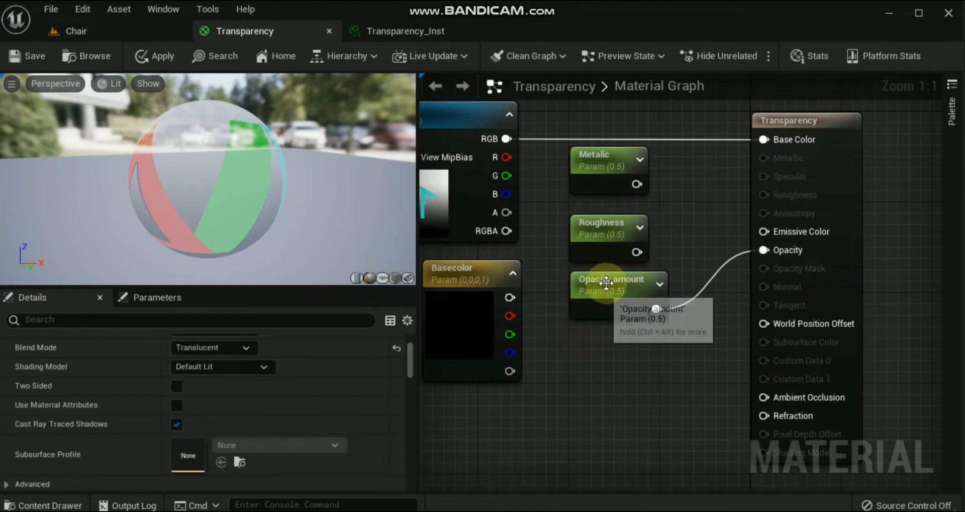
left_click_drag(607, 282, 604, 294)
Set the Transparency material's Lighting Mode to Surface ForwardShading.
left_click(844, 113)
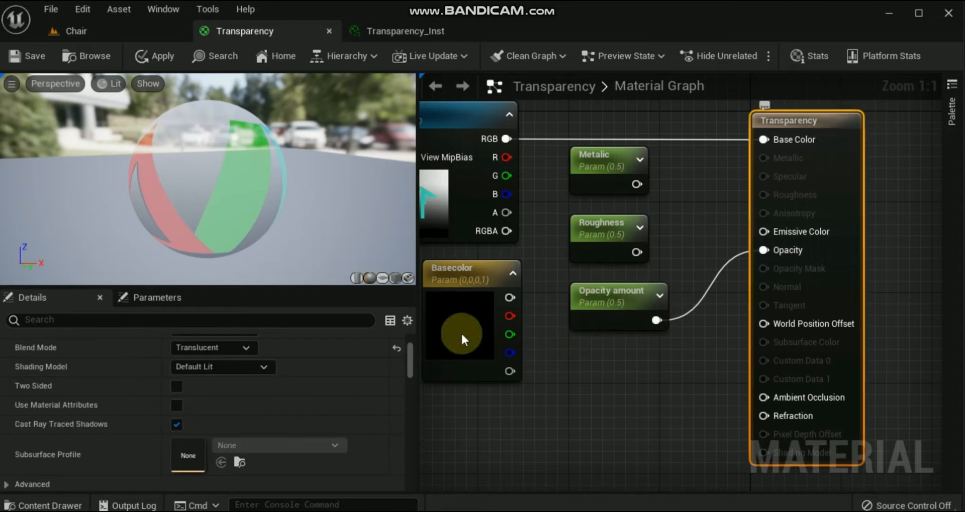
mouse_move(411, 354)
left_mouse_down()
mouse_move(406, 379)
mouse_move(402, 369)
left_mouse_up()
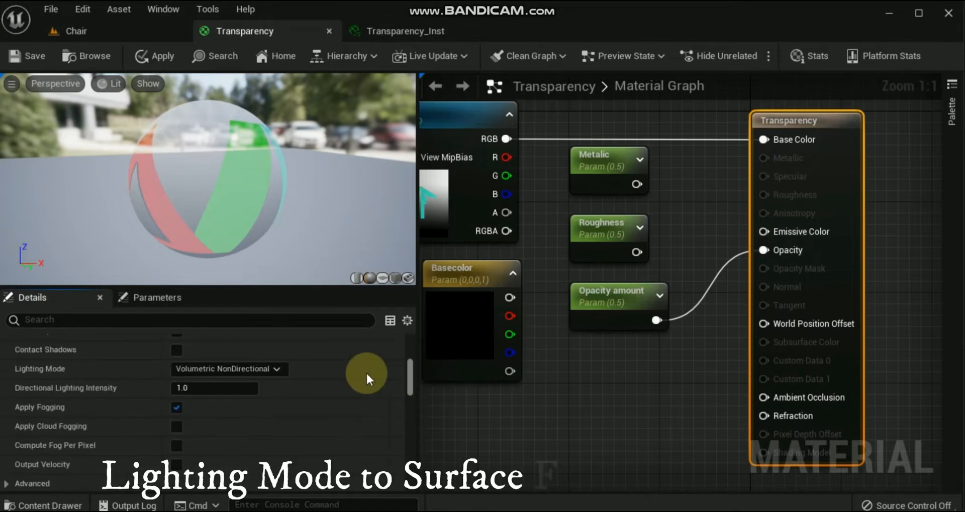
left_click(277, 369)
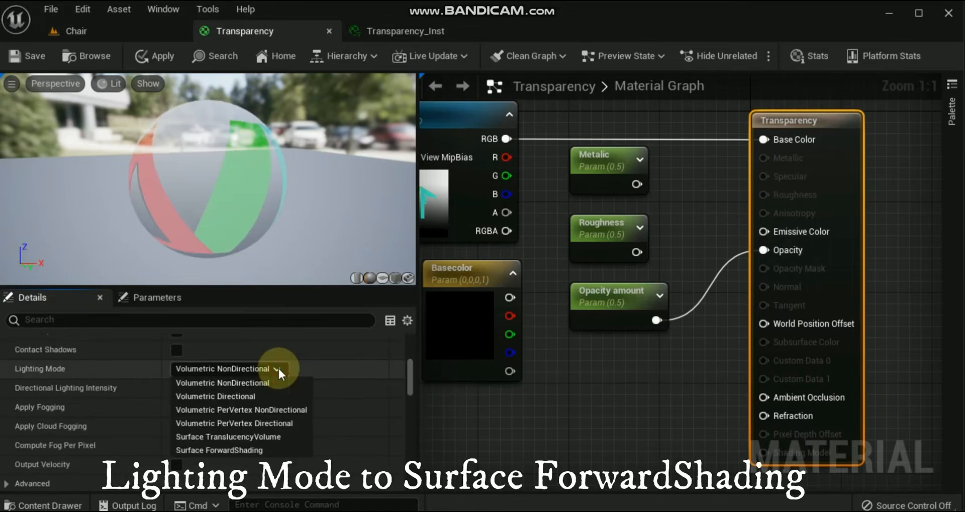
left_click(236, 450)
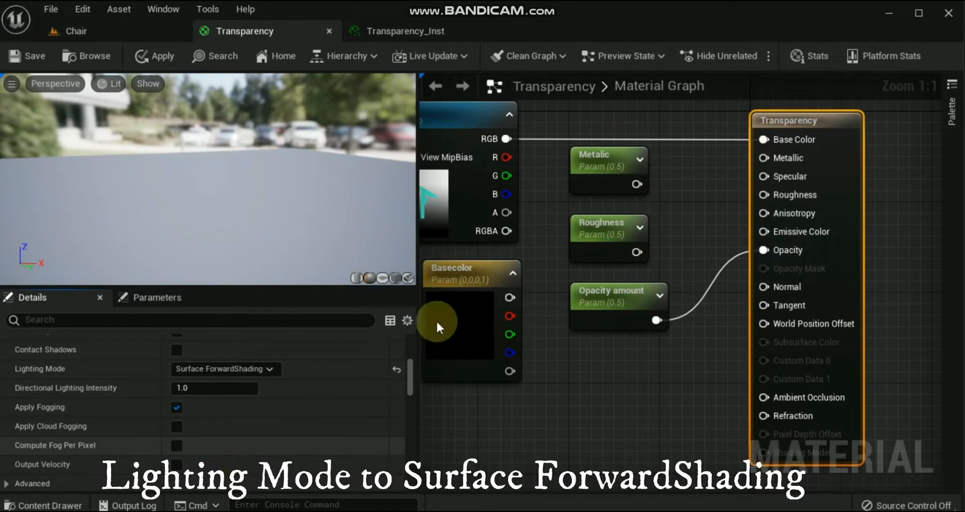
Connect the Metalic parameter to Metallic and the Roughness parameter to Roughness, and save the material.
left_click_drag(636, 183, 764, 161)
left_click_drag(637, 252, 769, 194)
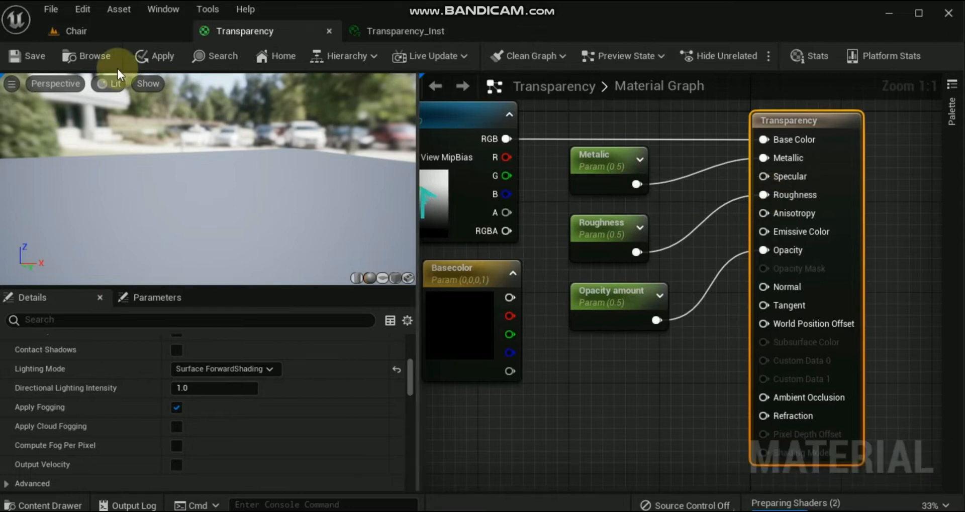
left_click(19, 54)
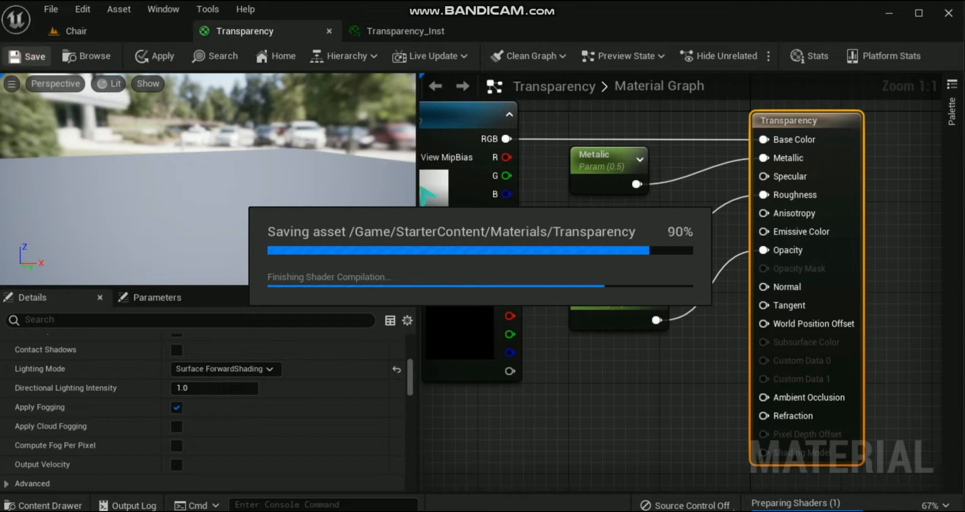
Enable the Metalic and Roughness overrides in Transparency_Inst.
left_click(391, 34)
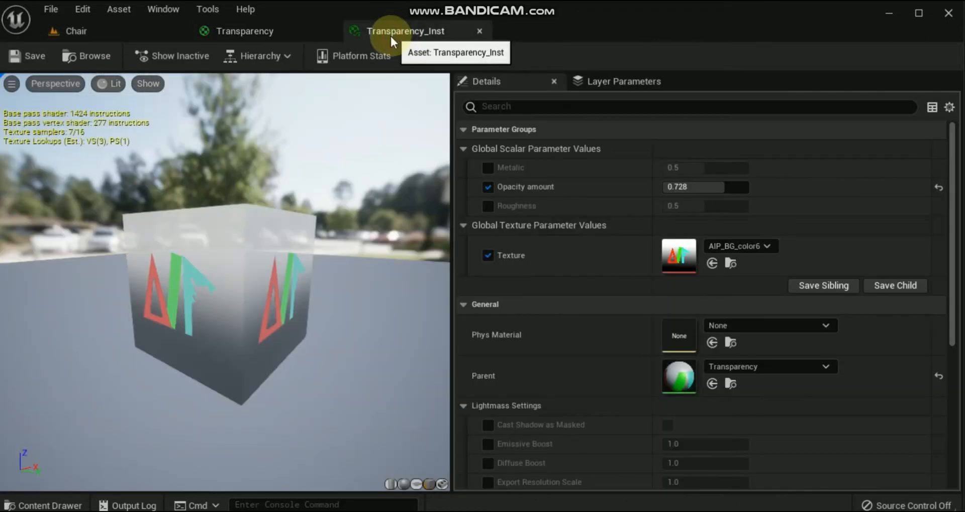
left_click(487, 167)
left_click(487, 205)
left_click_drag(272, 311, 261, 288)
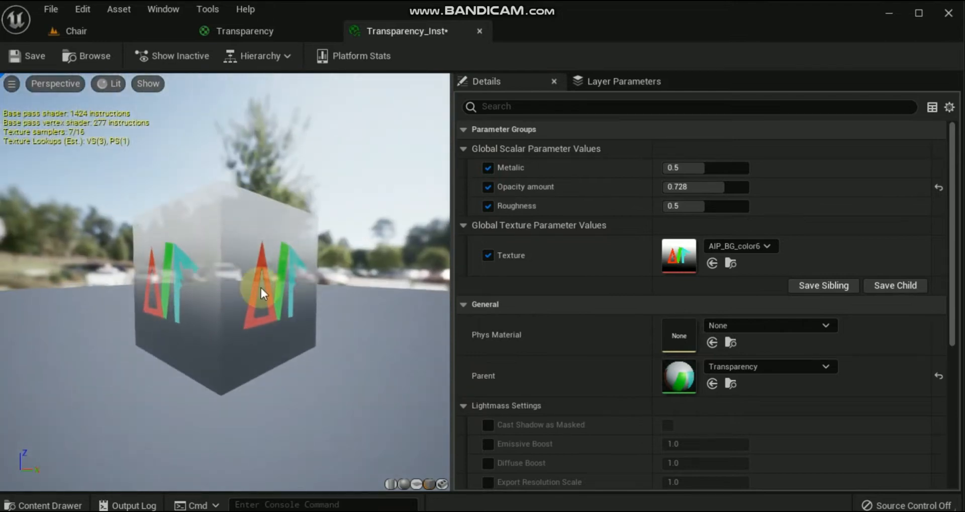
left_click(216, 29)
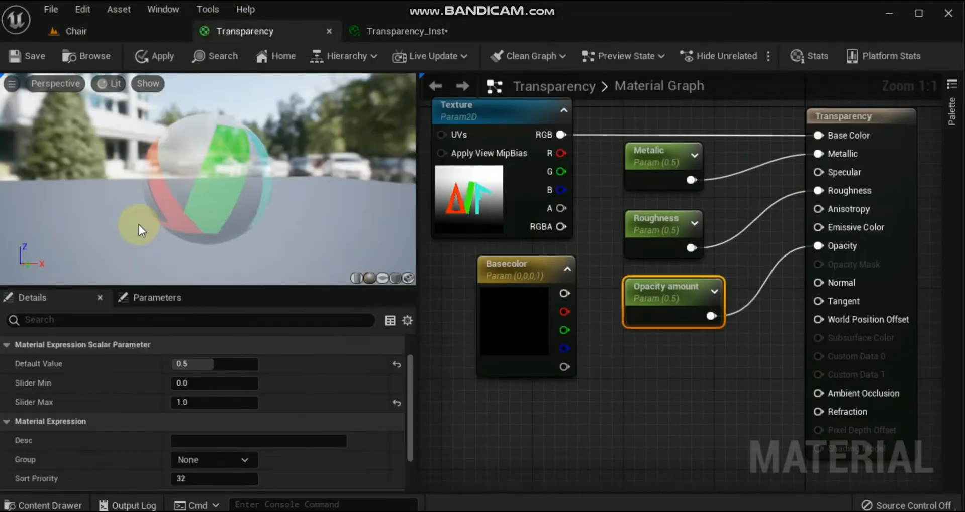
left_click_drag(139, 225, 138, 225)
Set Metalic to 1 and Roughness to 0 in Transparency_Inst and check the reflections on the preview.
left_click(401, 25)
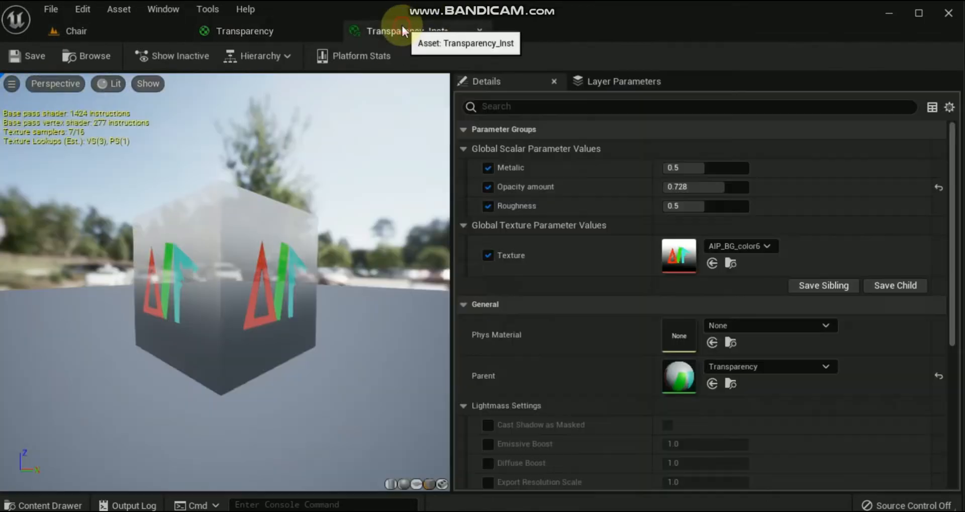
left_click_drag(320, 274, 319, 275)
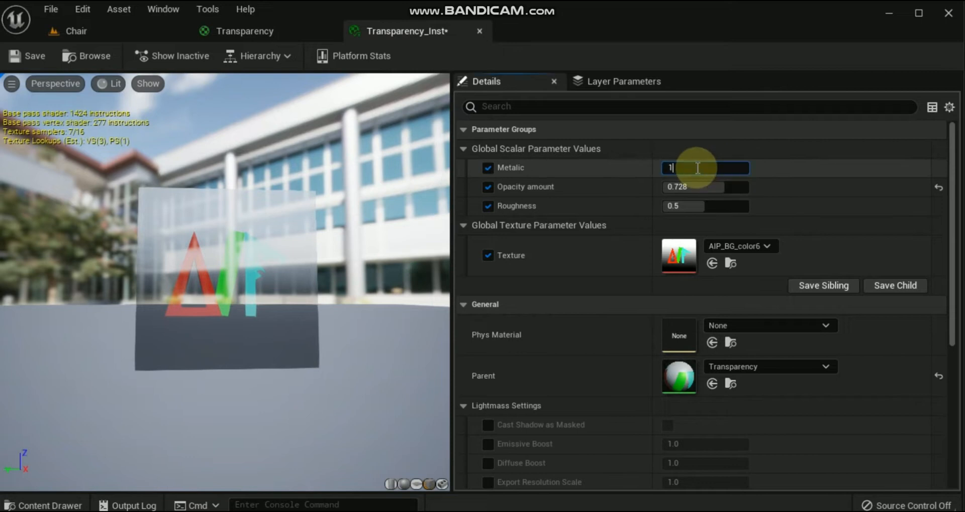
left_click(684, 206)
type("0")
left_click(807, 191)
left_click_drag(322, 272, 188, 322)
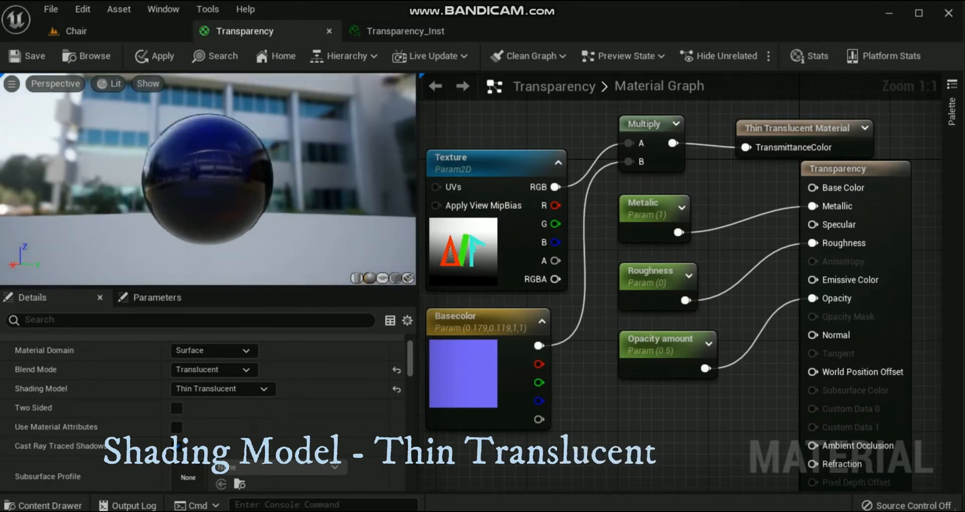
Preview the Thin Translucent version of Transparency on a cube from several angles and save the material.
left_click_drag(204, 253, 204, 252)
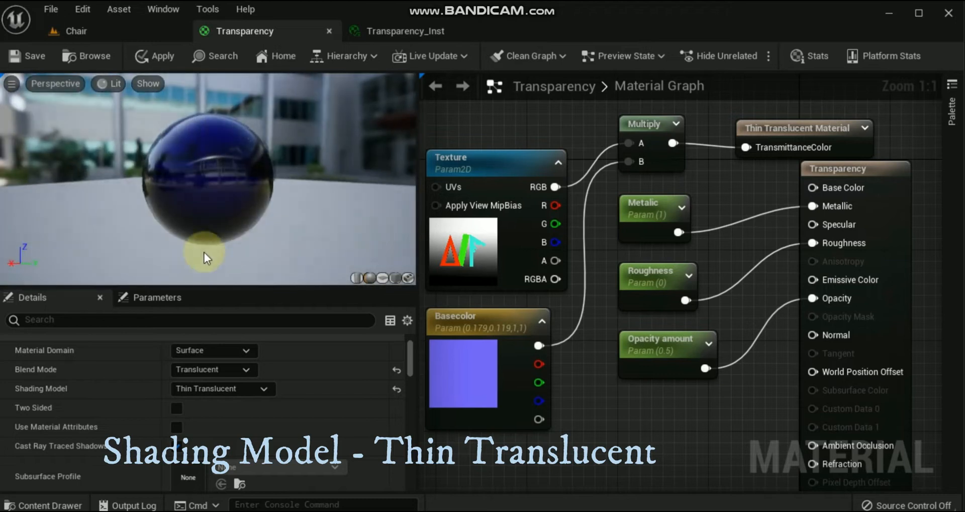
left_click(392, 279)
left_click_drag(261, 201, 400, 174)
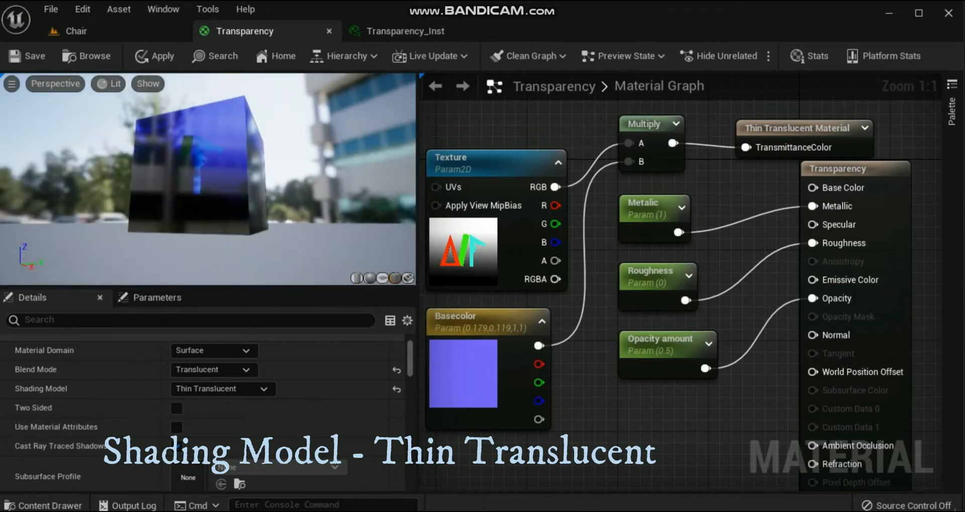
left_click(21, 53)
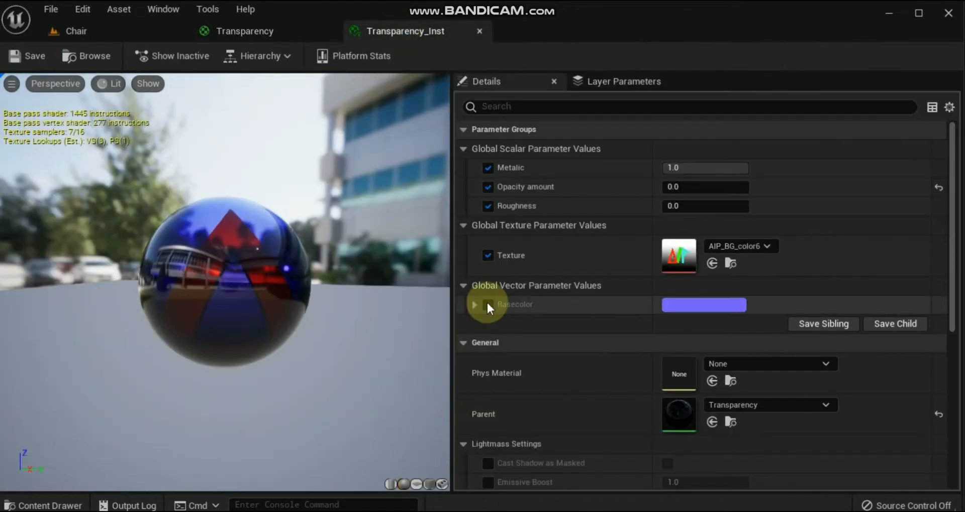
Enable the Basecolor override in Transparency_Inst and inspect the tinted sphere from several sides.
left_click_drag(106, 315, 391, 201)
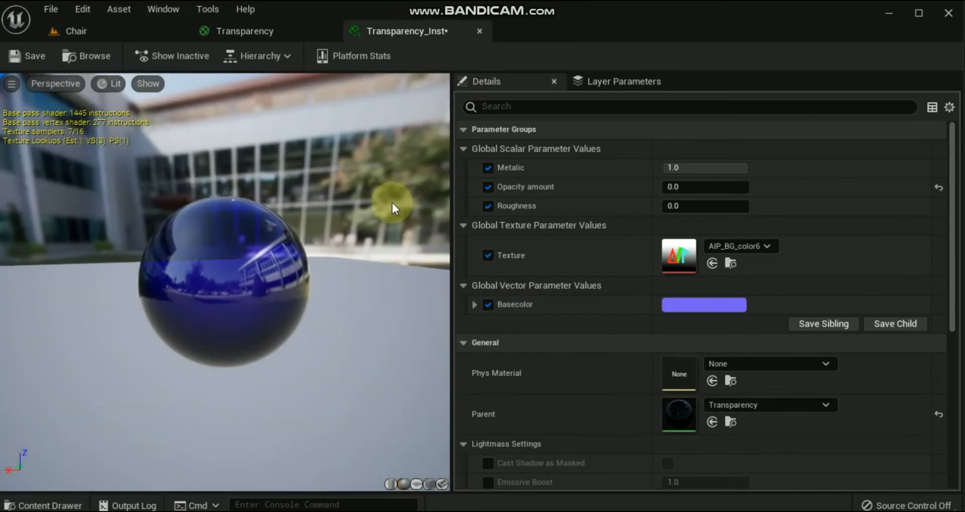
left_click_drag(362, 302, 442, 301)
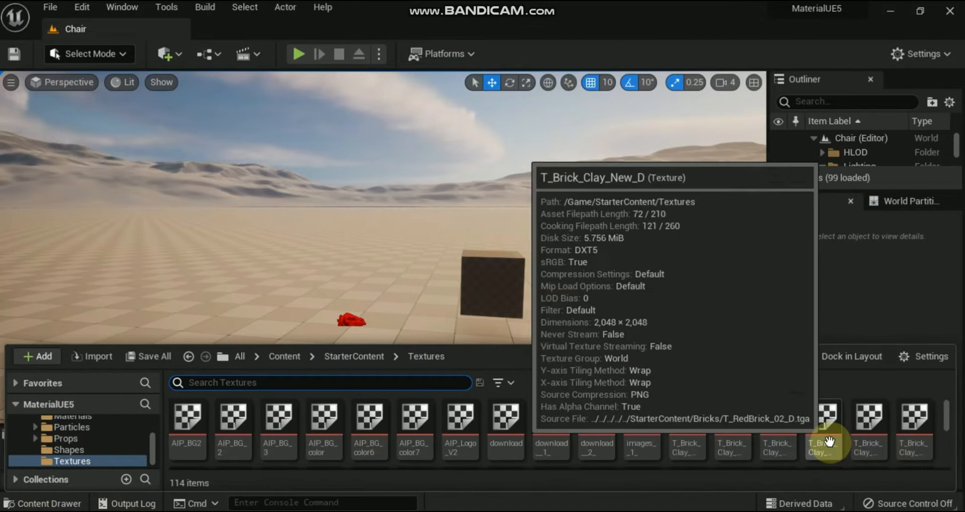
Create a new material named Opacitymask in the StarterContent Textures folder and open it for editing.
scroll(803, 432, "down", 5)
right_click(751, 433)
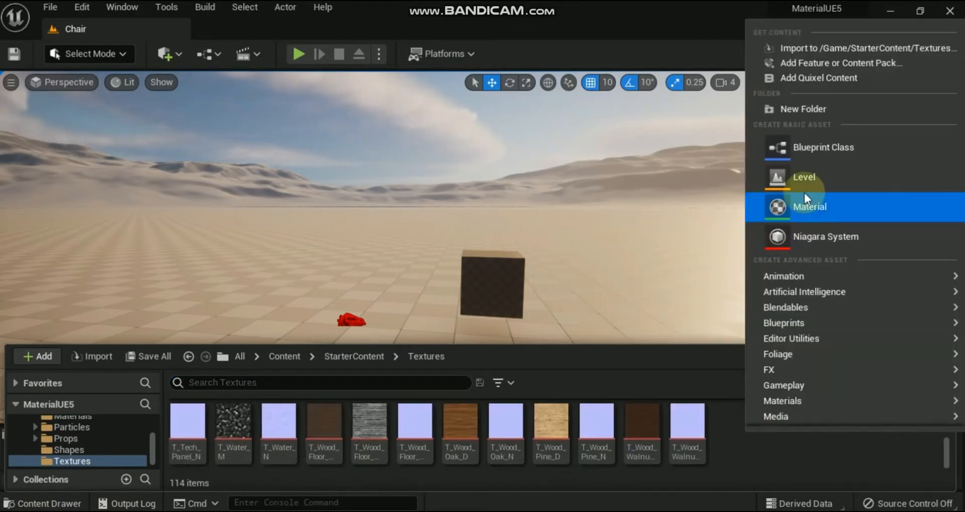
left_click(806, 202)
type("Mask")
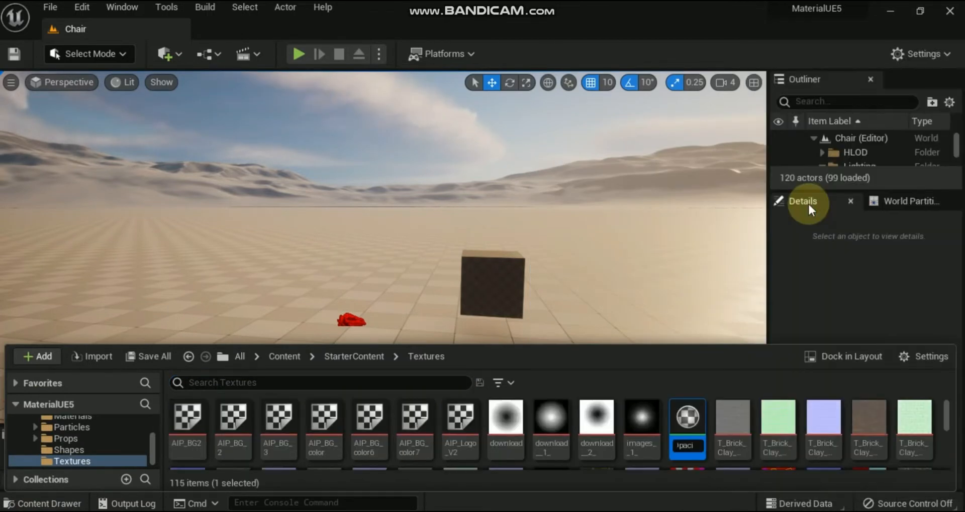
key("Return")
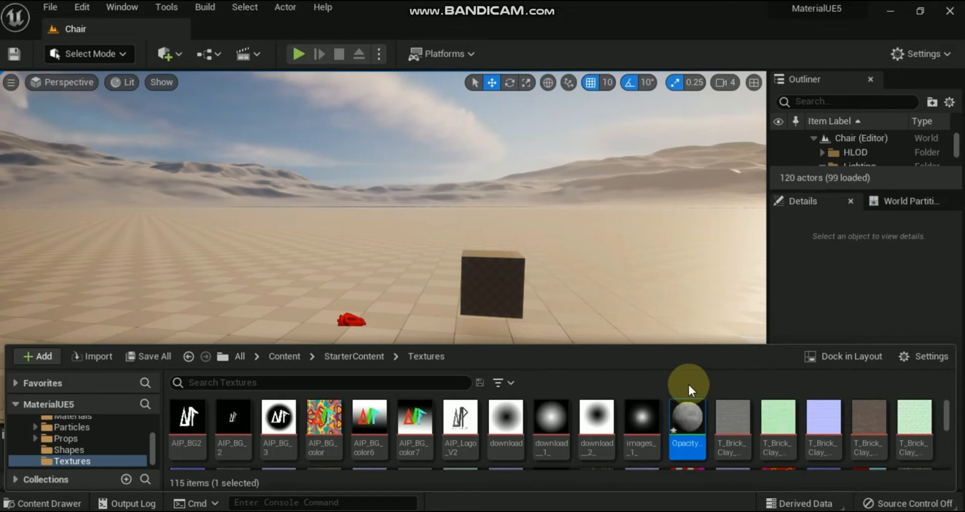
double_click(688, 417)
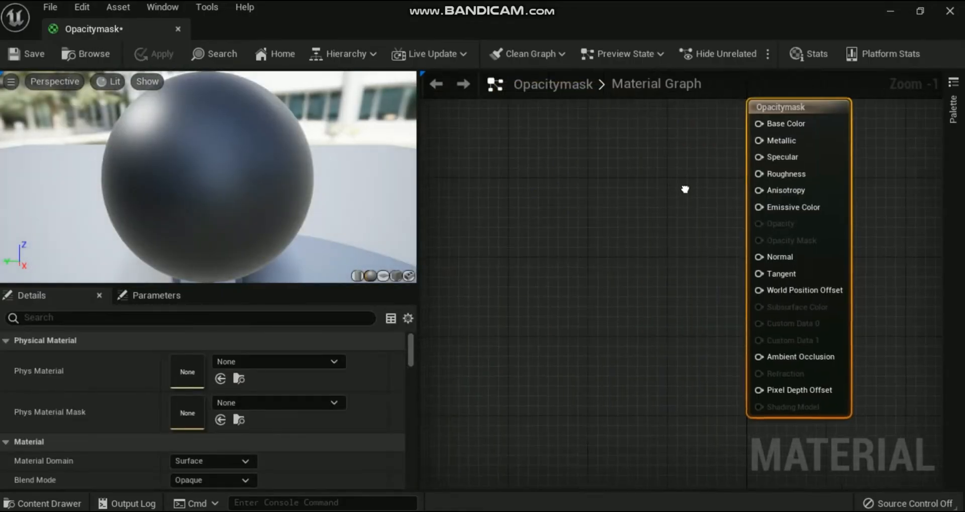
Set the Opacitymask material's Blend Mode to Masked.
scroll(379, 384, "down", 3)
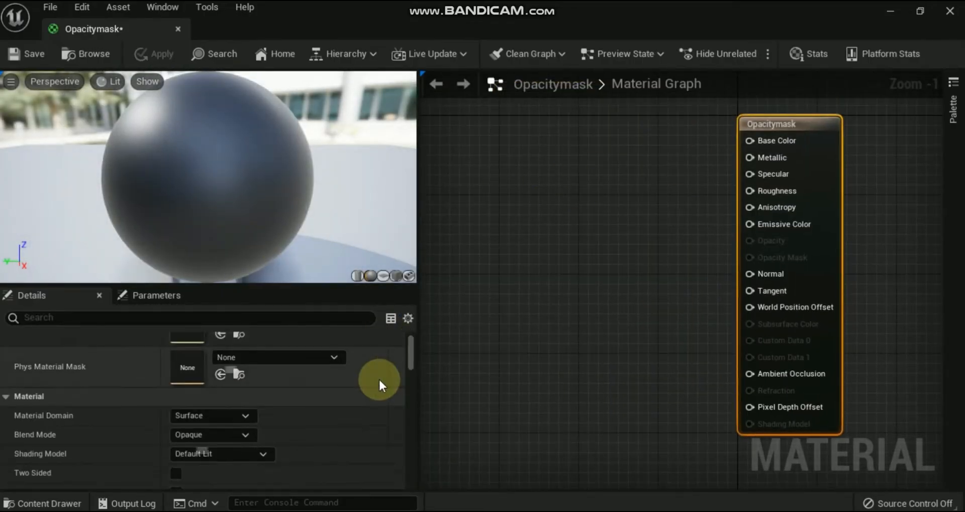
left_click(236, 411)
left_click(211, 456)
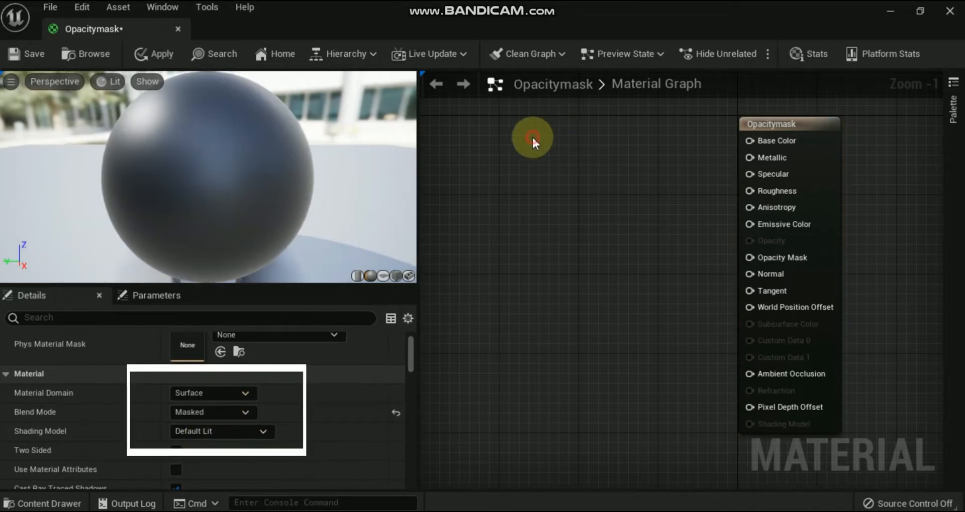
Add a Texture Sample node to the material graph and assign the AIP_BG_3 texture to it.
left_click(531, 136)
left_click_drag(587, 140, 541, 149)
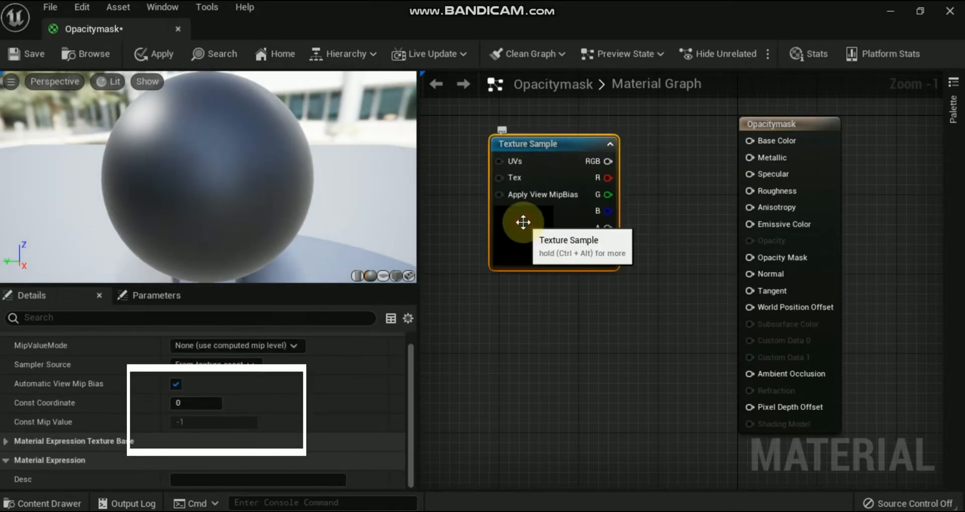
scroll(412, 349, "up", 1)
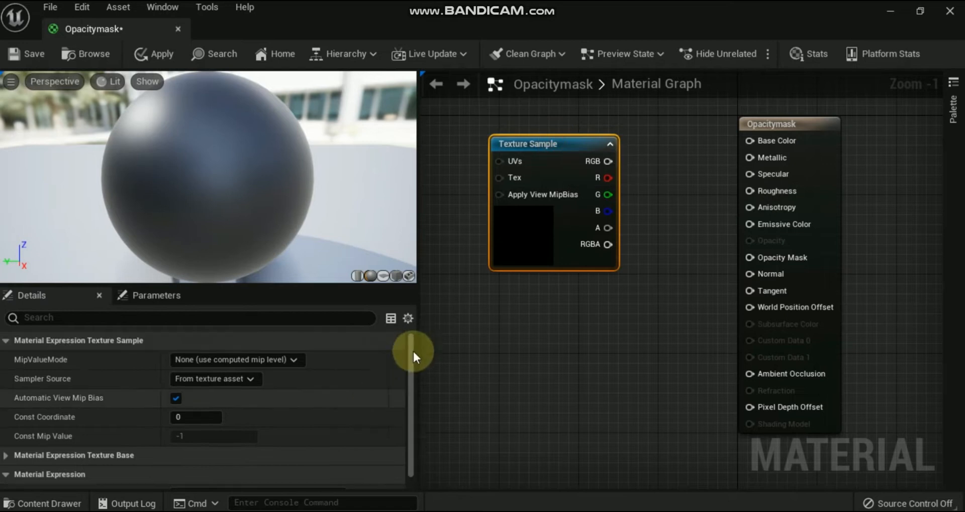
left_click(6, 455)
scroll(291, 412, "down", 3)
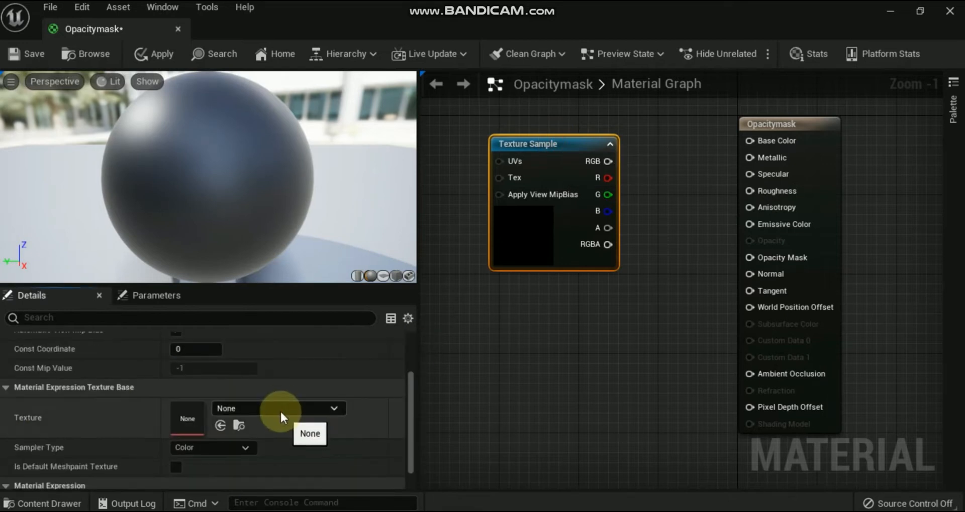
left_click(281, 411)
left_click(423, 433)
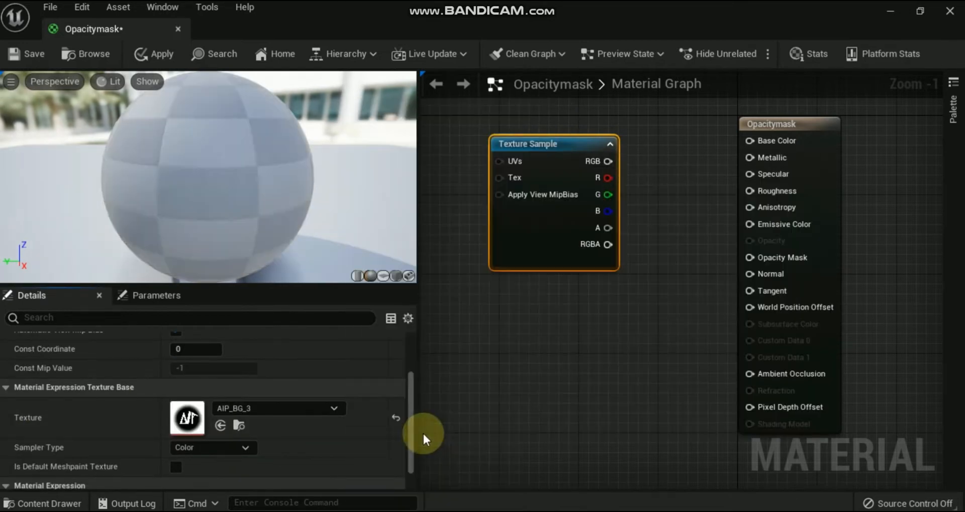
Connect the AIP_BG_3 sample's RGB to Base Color and RGBA to Opacity Mask, and preview the cutout on different shapes.
left_click_drag(607, 162, 777, 142)
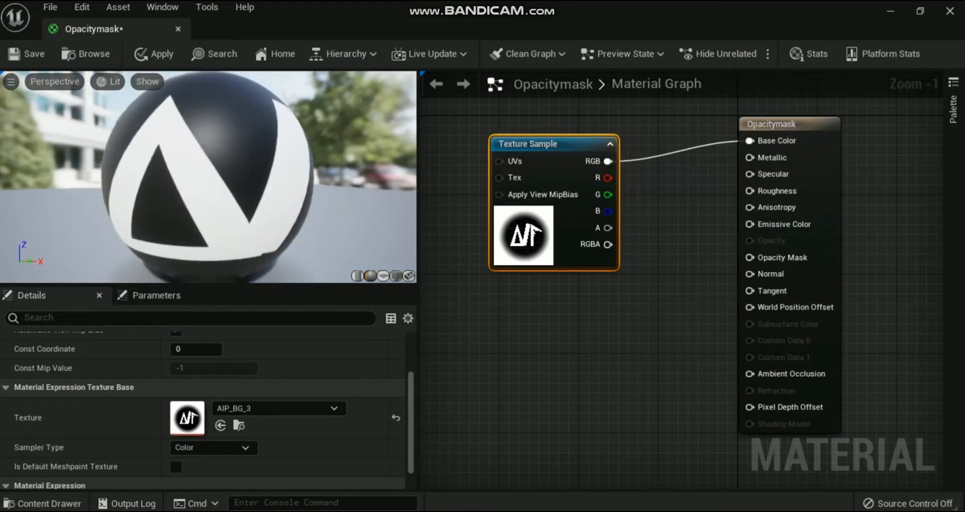
left_click(383, 276)
left_click_drag(607, 245, 751, 258)
left_click_drag(271, 193, 286, 209)
left_click(370, 276)
left_click_drag(203, 199, 130, 174)
left_click(395, 276)
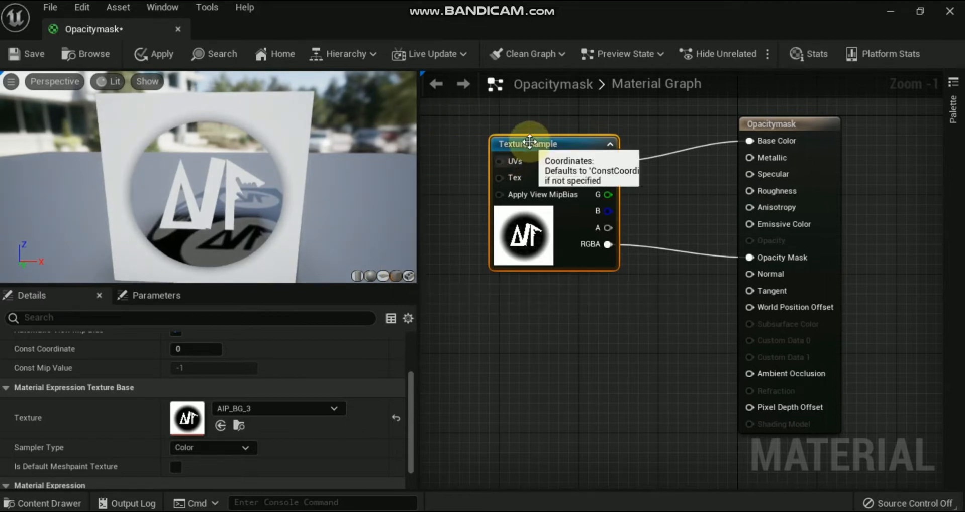
left_click_drag(495, 130, 456, 120)
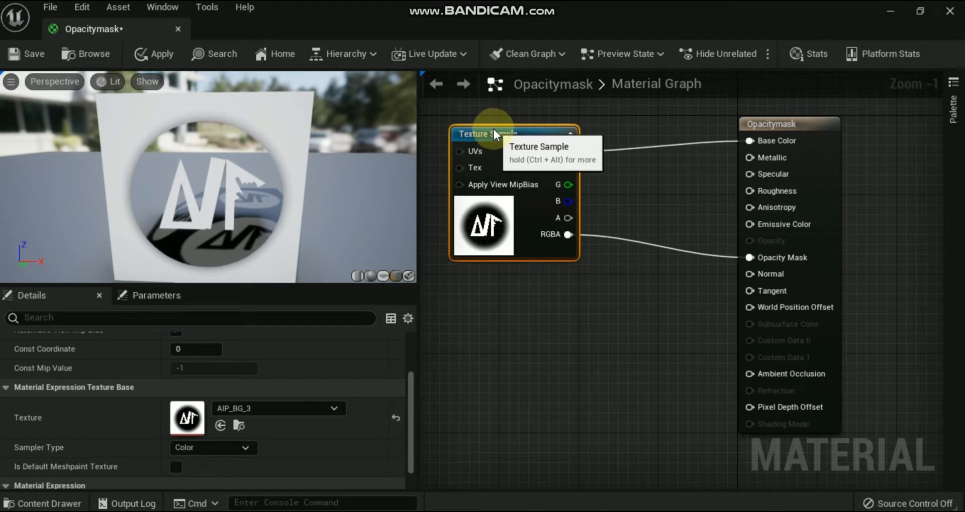
Find the material's Opacity Mask Clip Value and set it to 0.
left_click(799, 122)
mouse_move(408, 346)
left_mouse_down()
mouse_move(409, 384)
mouse_move(411, 358)
left_mouse_up()
left_click(261, 314)
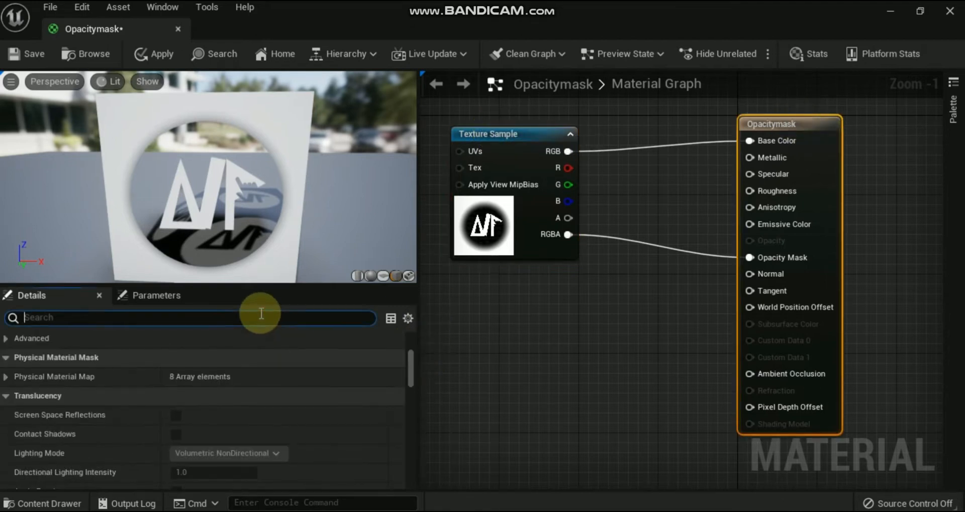
type("clip")
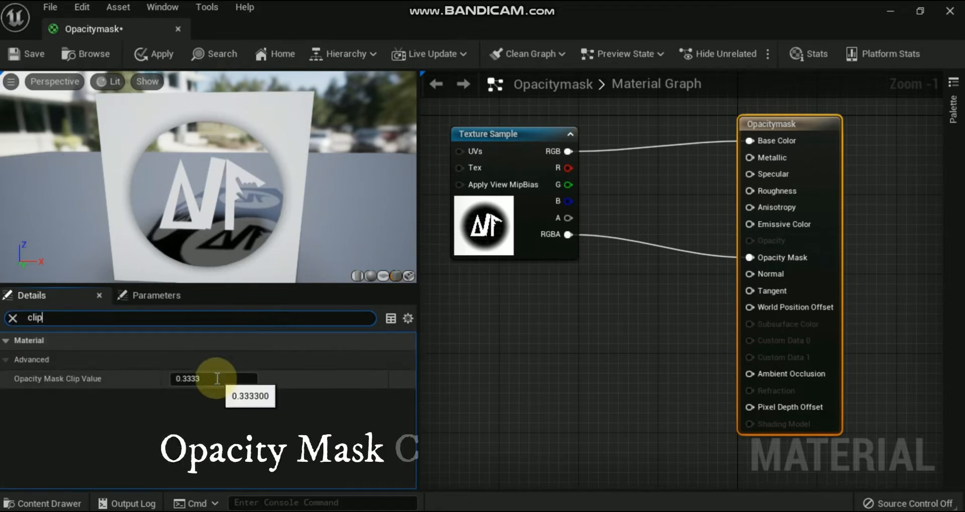
left_click(217, 378)
type("0")
key("Return")
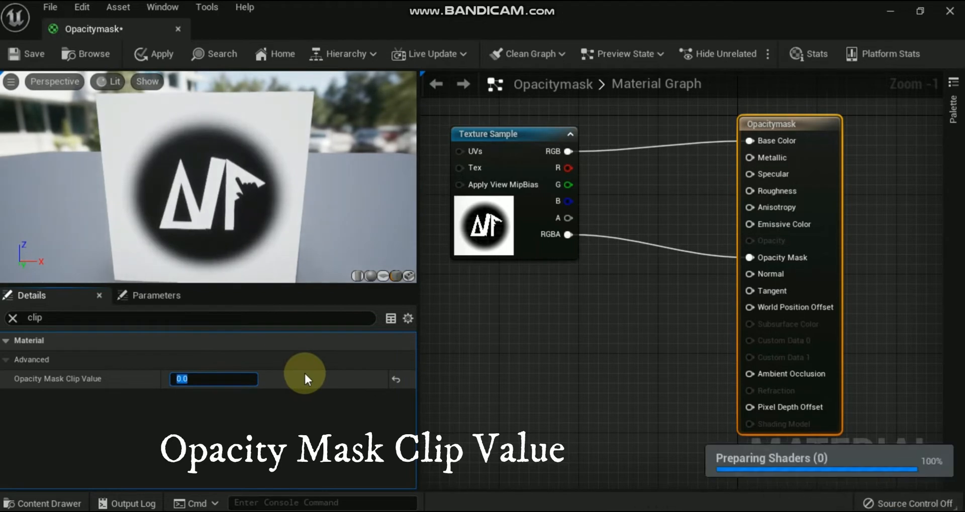
Try Opacity Mask Clip Values of 0.25, 0.5, 0.75 and 1, and restore the default value.
type("0.25")
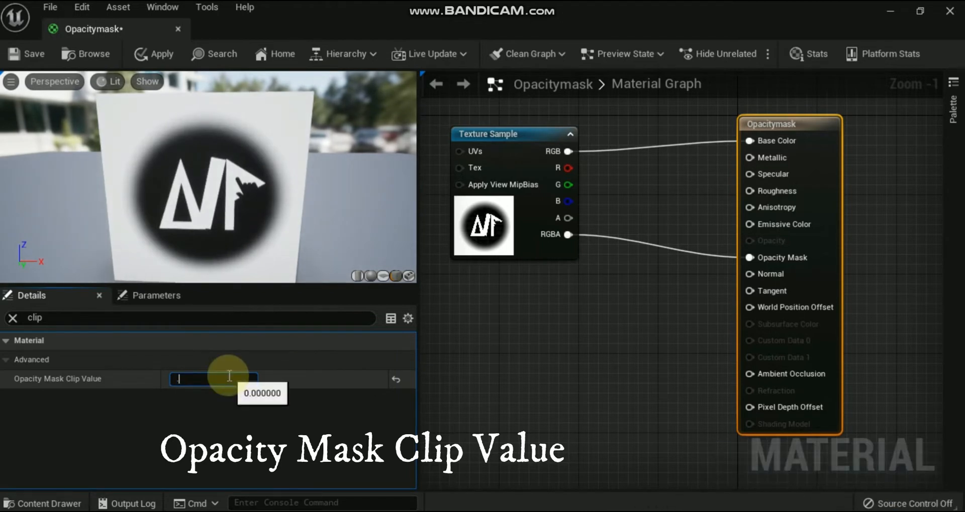
key("Return")
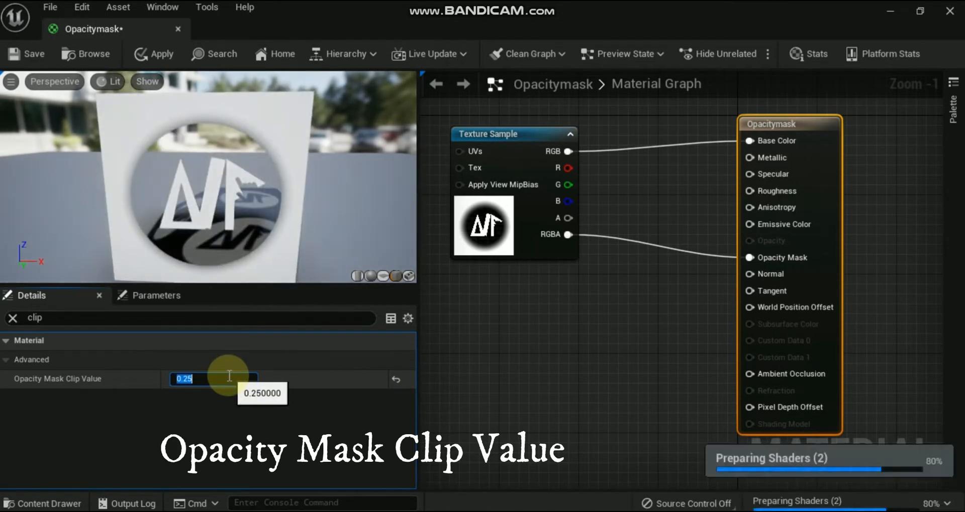
type("0.5")
key("Return")
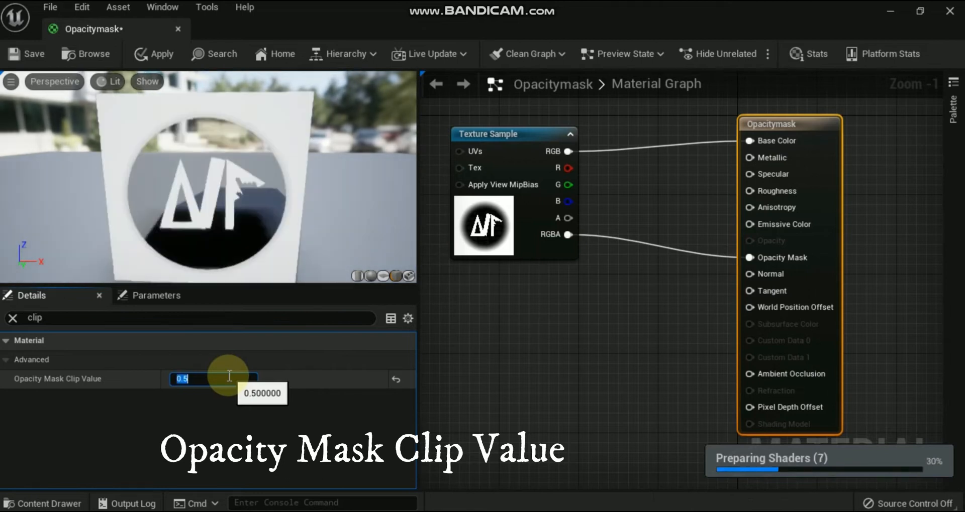
key("BackSpace")
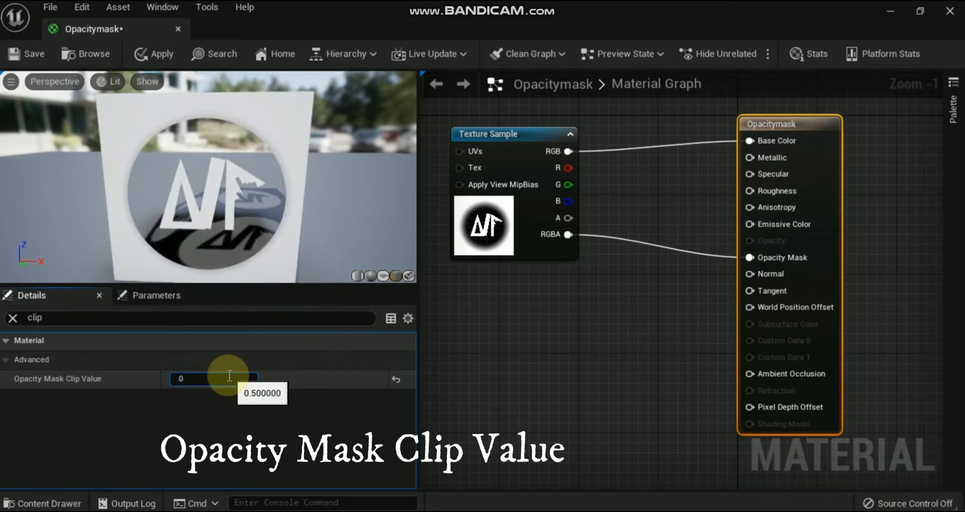
type(".75")
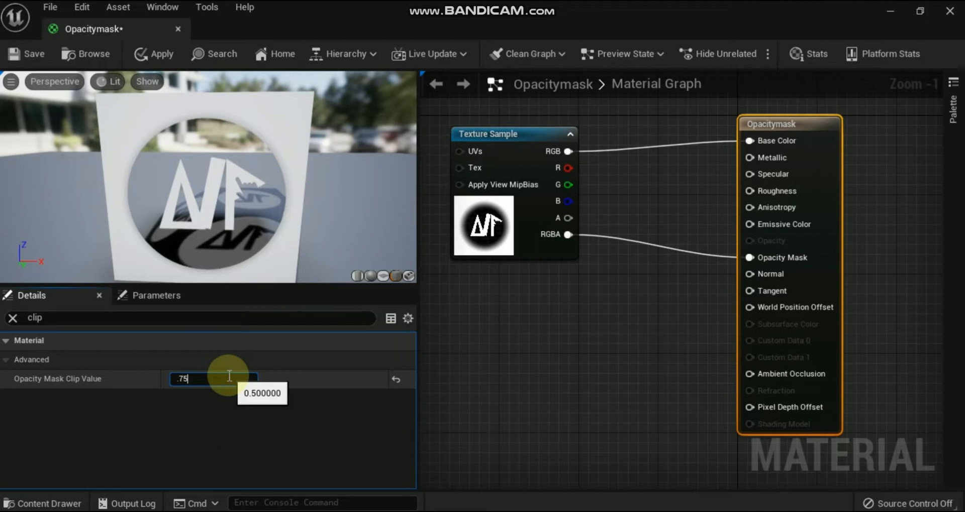
key("Return")
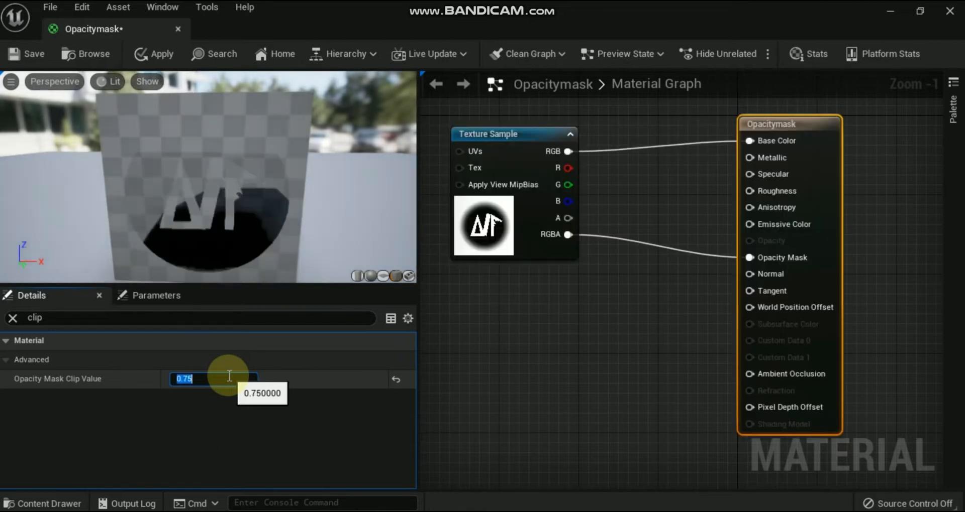
type("1")
key("Return")
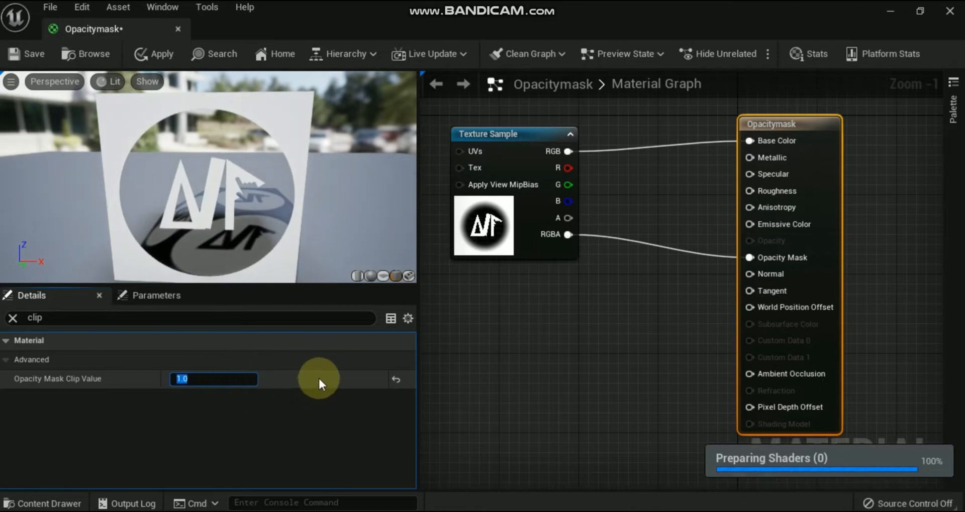
left_click(397, 382)
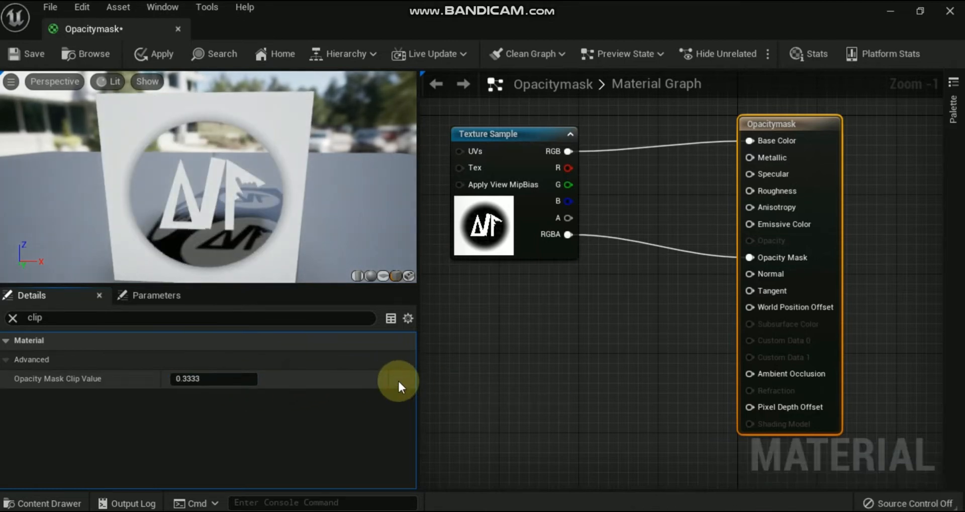
left_click(13, 318)
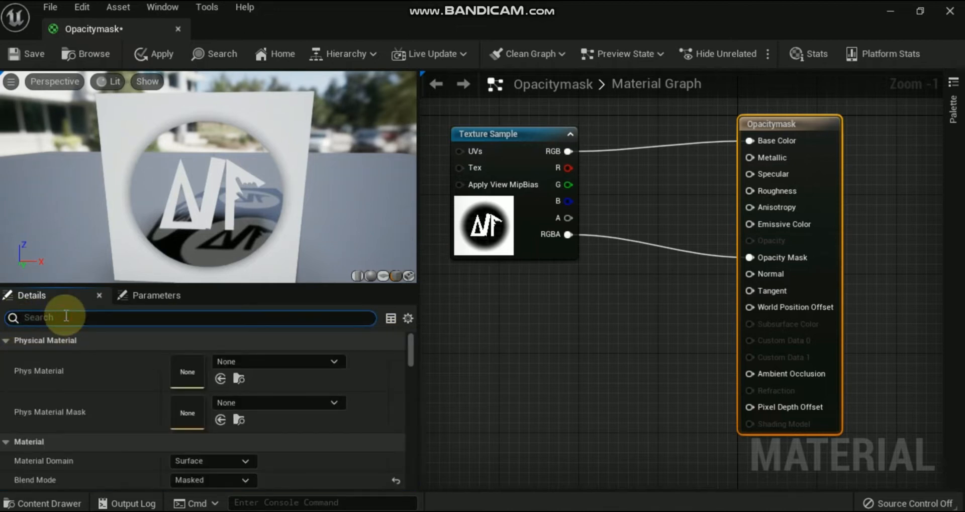
Duplicate the Texture Sample node, place the copy below the original and assign the T_Bush_D texture to it.
right_click(496, 132)
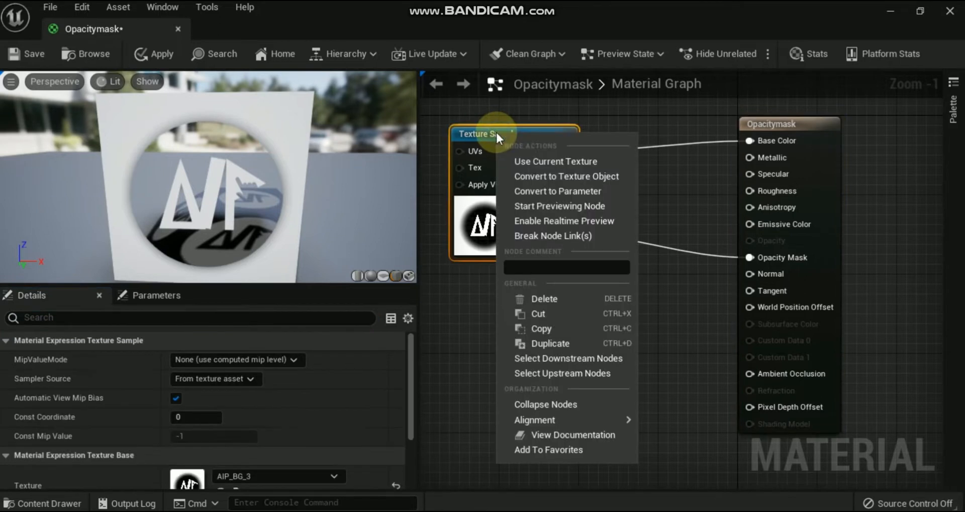
left_click(545, 343)
left_click_drag(593, 149, 533, 297)
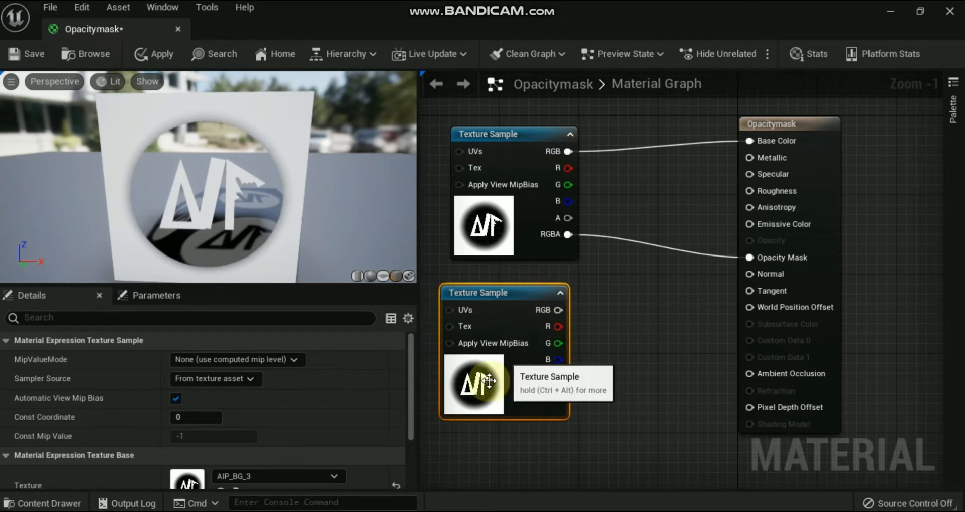
left_click(283, 475)
type("bush")
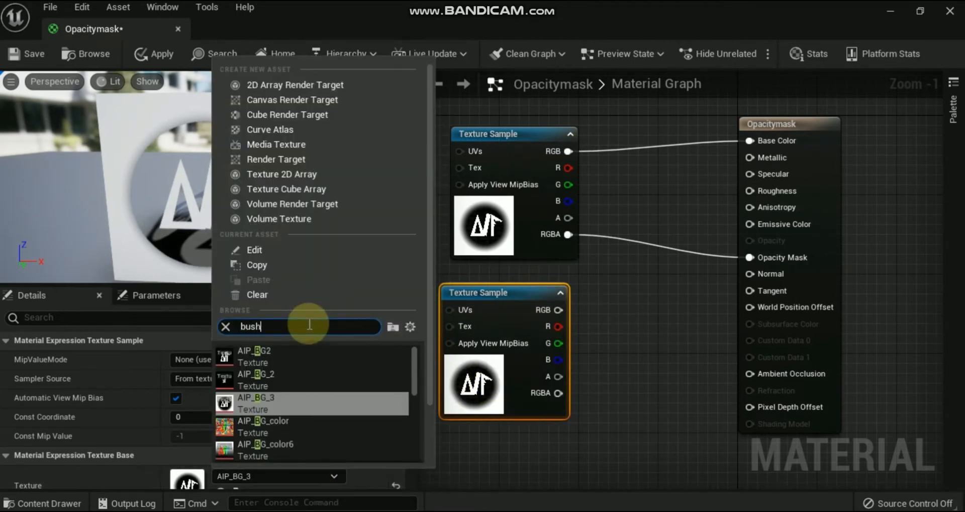
left_click(249, 352)
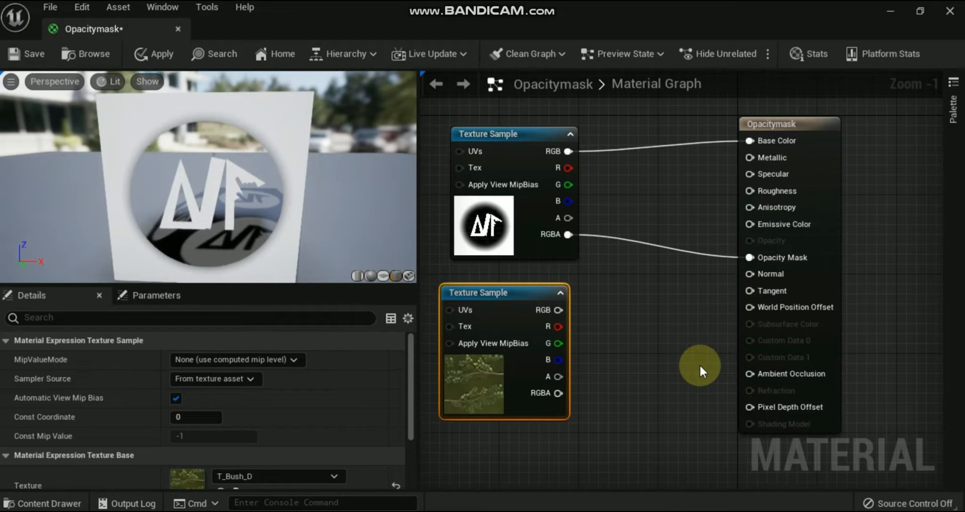
left_click(469, 383)
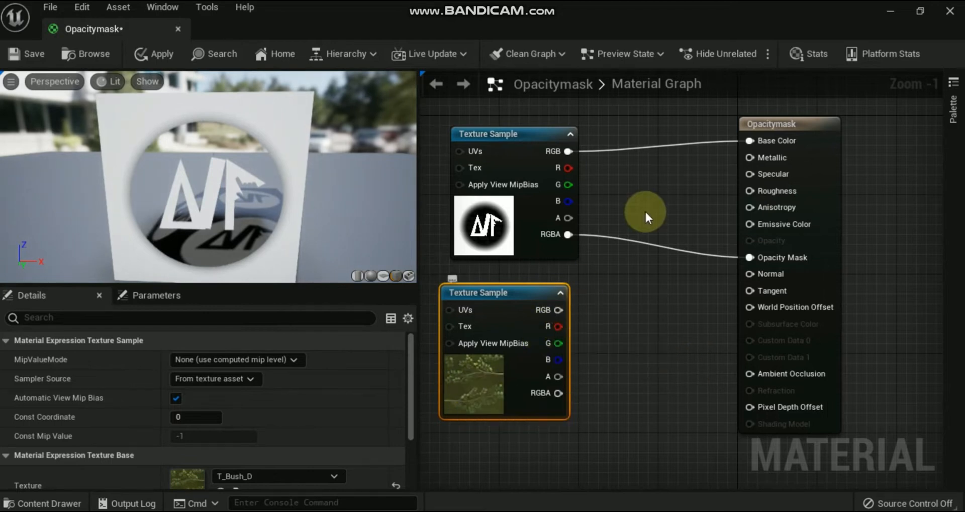
Drive Base Color with the bush sample's RGB and Opacity Mask with its alpha instead, and inspect the foliage preview.
left_click_drag(559, 311, 749, 141)
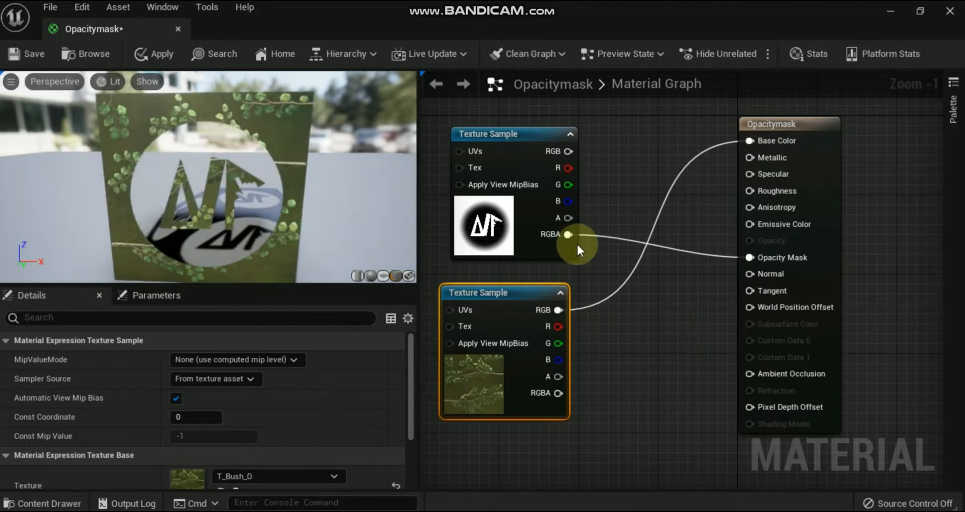
left_click(710, 254)
left_click(711, 255, "alt")
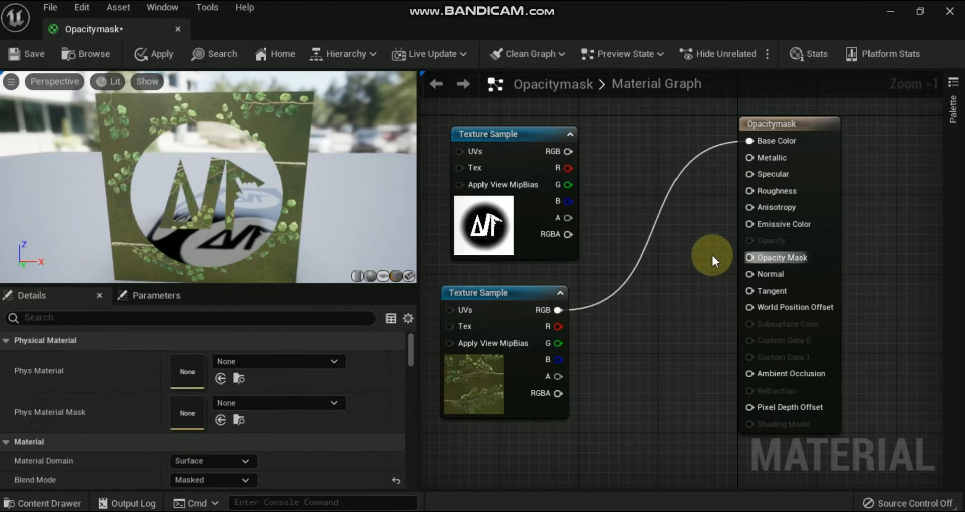
left_click_drag(558, 376, 758, 257)
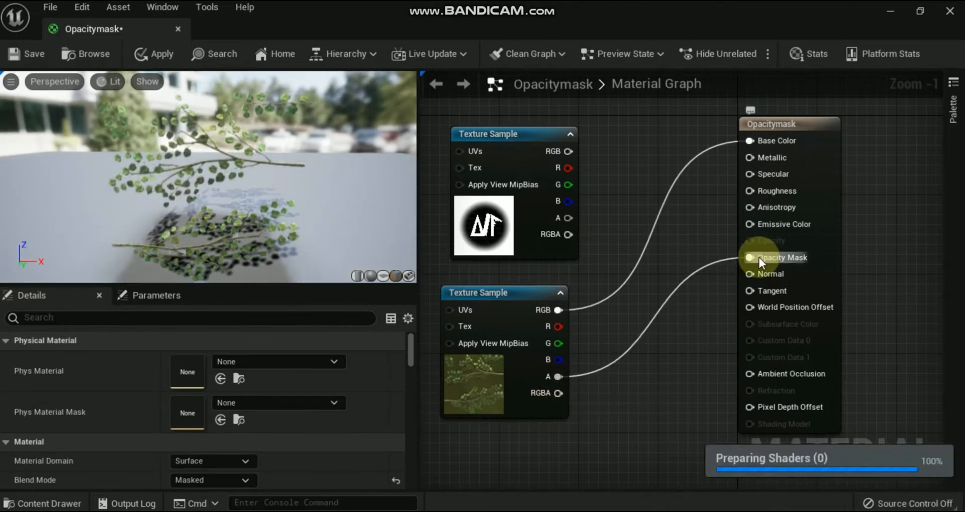
left_click_drag(213, 189, 331, 189)
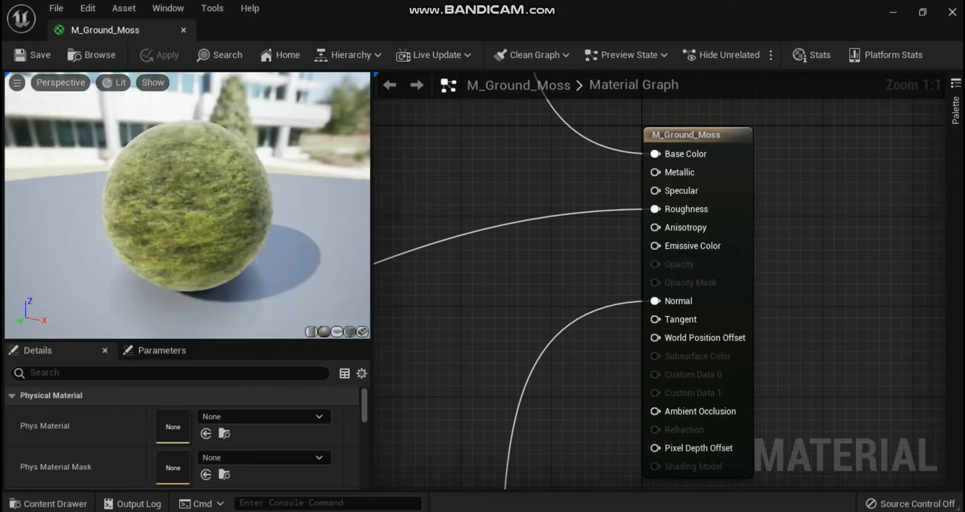
Examine the M_Ground_Moss preview sphere and the commented node groups feeding its Base Color, Roughness and Normal inputs.
mouse_move(187, 241)
left_mouse_down()
mouse_move(183, 196)
mouse_move(211, 161)
mouse_move(199, 241)
left_mouse_up()
scroll(497, 290, "down", 6)
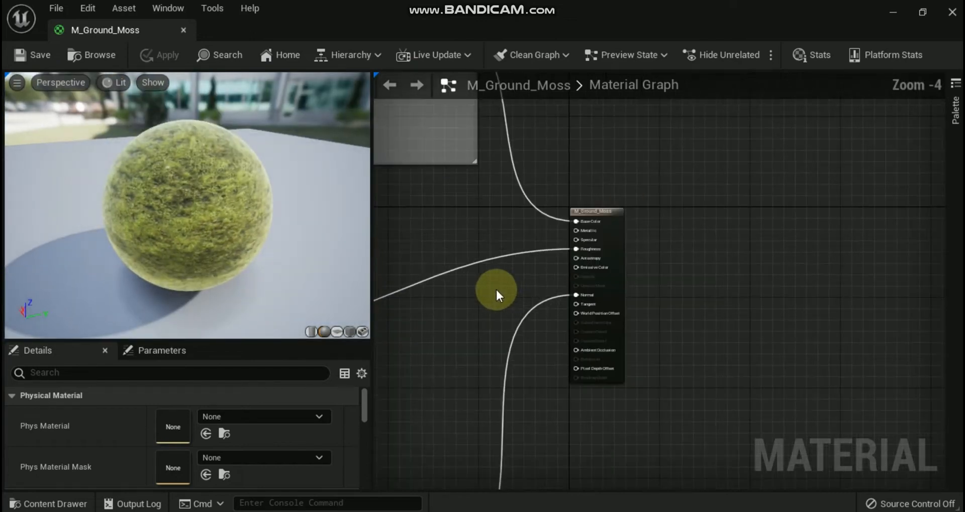
right_click_drag(461, 311, 898, 293)
scroll(898, 293, "down", 1)
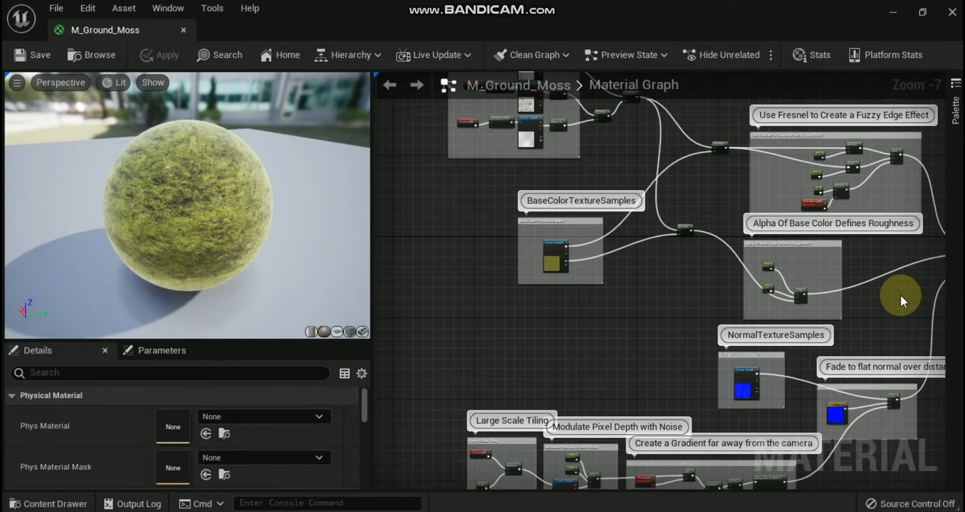
Review the M_Ground_Moss material's property sections, including the advanced Material settings, and inspect the preview.
scroll(270, 435, "down", 6)
scroll(271, 435, "down", 8)
scroll(271, 442, "down", 1)
scroll(271, 435, "up", 5)
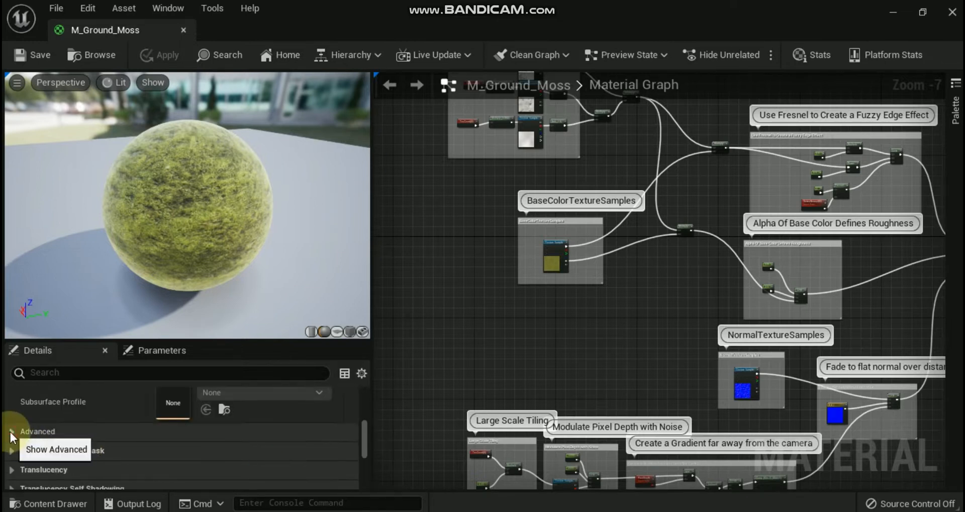
left_click(10, 432)
scroll(126, 447, "down", 6)
scroll(125, 447, "down", 1)
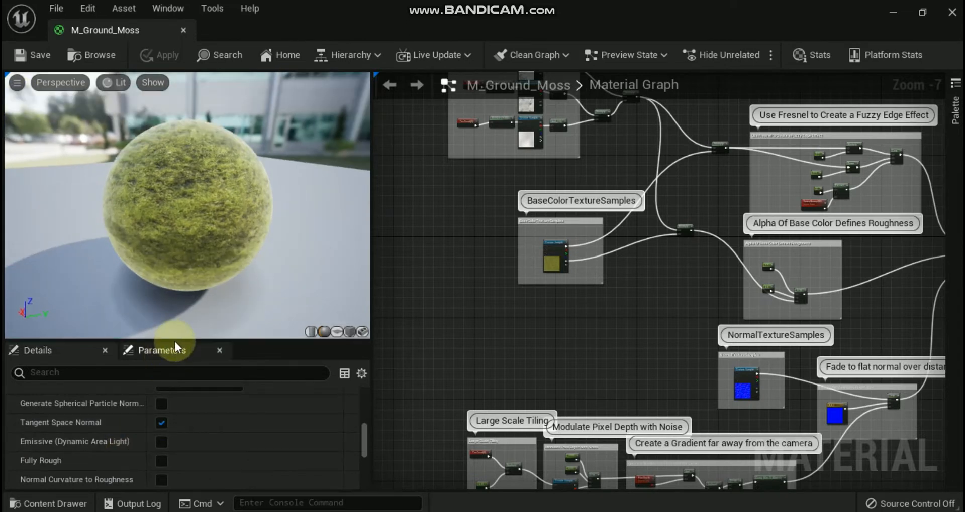
left_click_drag(174, 340, 198, 273)
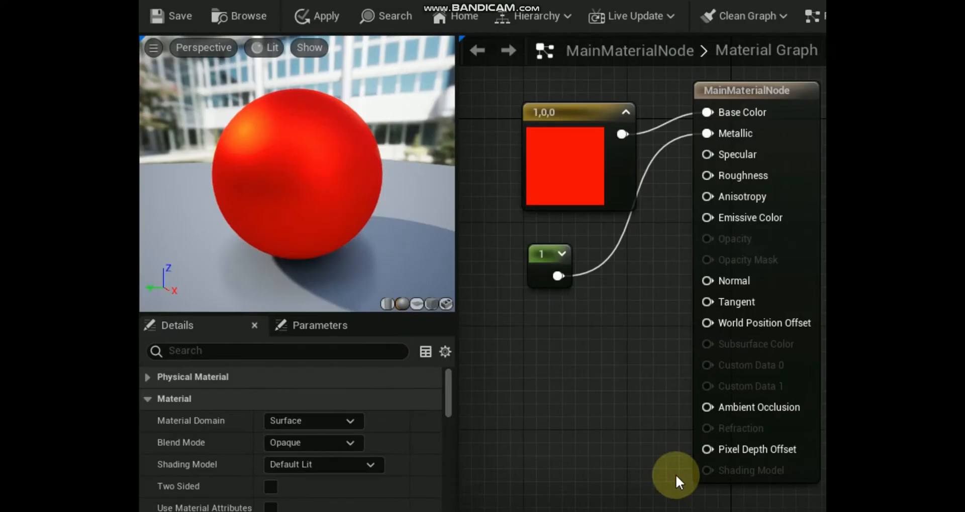
Add a Constant node with value 0.5, connect it to Roughness and place it just below the Metallic constant.
left_click(532, 324)
left_click_drag(560, 349, 708, 173)
left_click(308, 399)
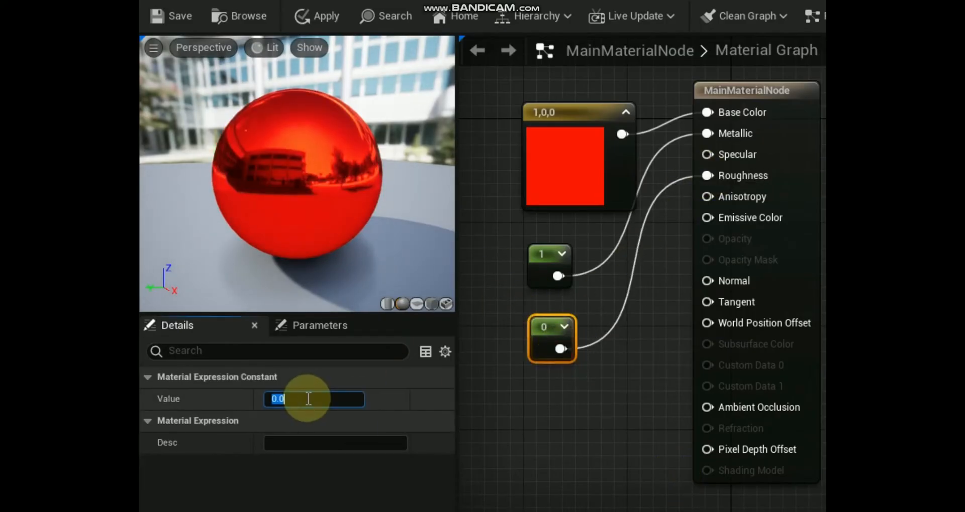
type(".5")
key("Return")
left_click(526, 385)
left_click_drag(543, 326, 537, 310)
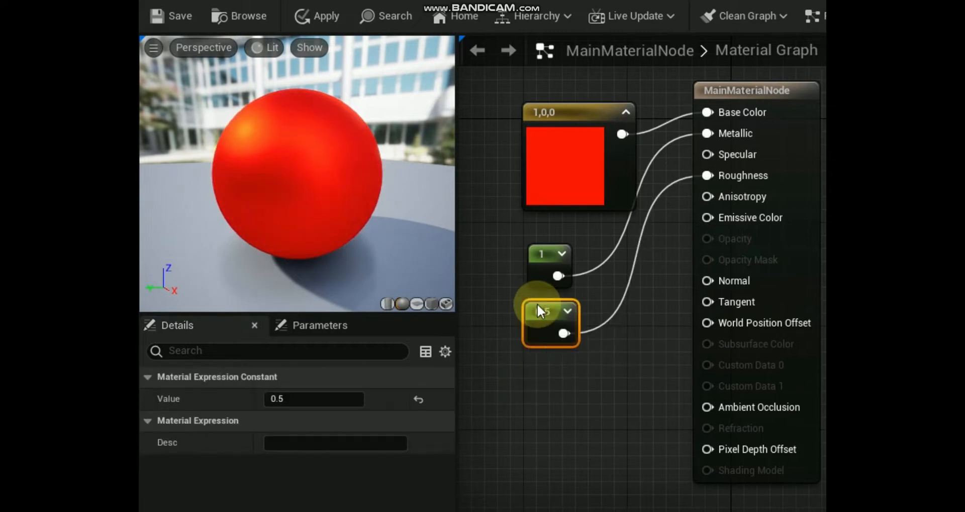
Add another Constant node below the Roughness constant, connect it to Emissive Color and set its value to 0.5.
left_click(532, 371)
left_click_drag(554, 385, 707, 217)
left_click(305, 399)
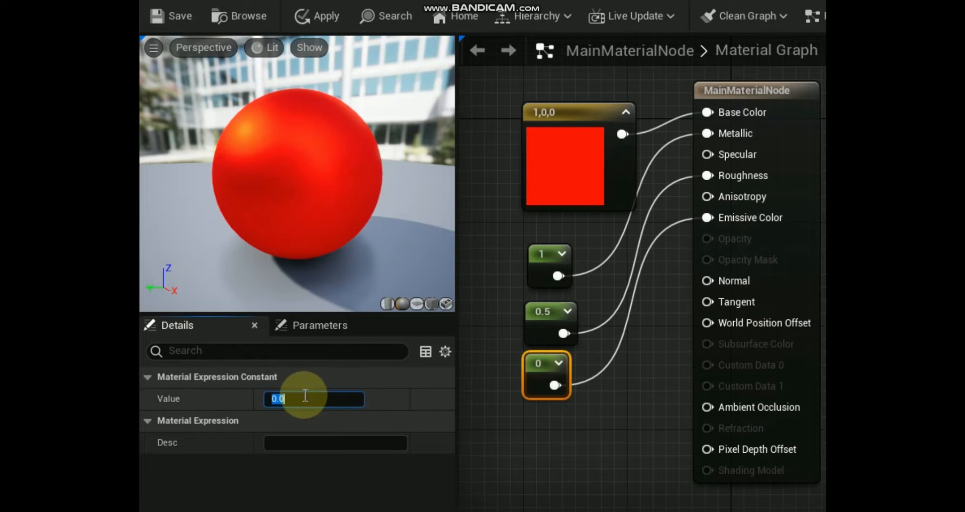
key("Return")
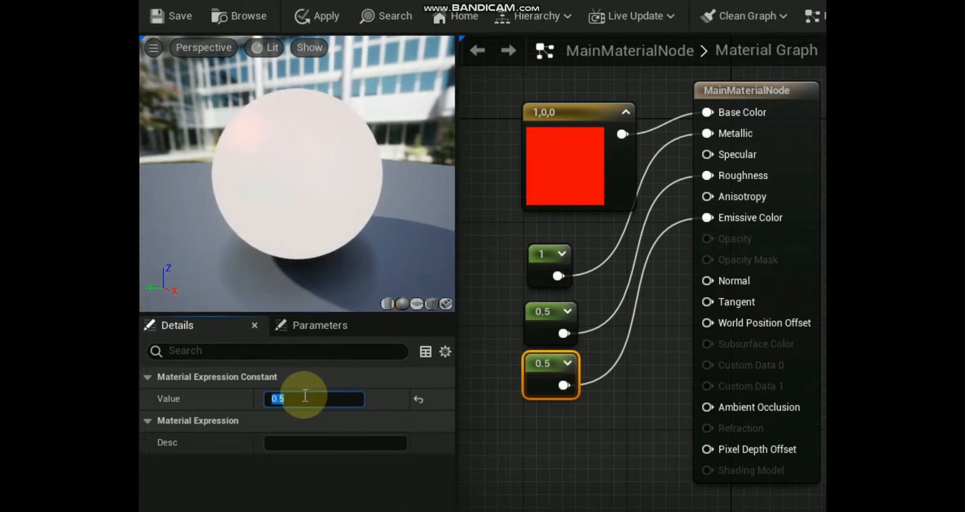
Set the Emissive Color constant to 200, then apply and save the material.
type("200")
key("Return")
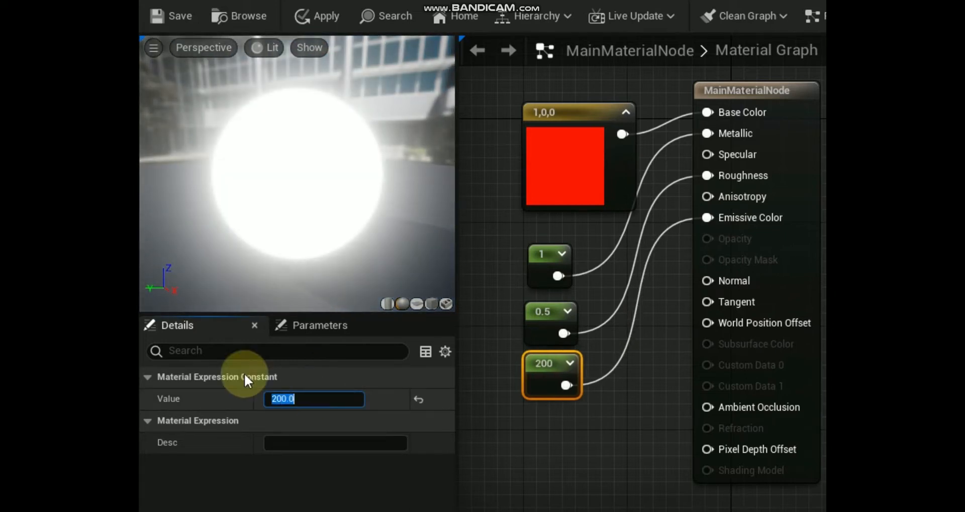
left_click(317, 16)
left_click(164, 15)
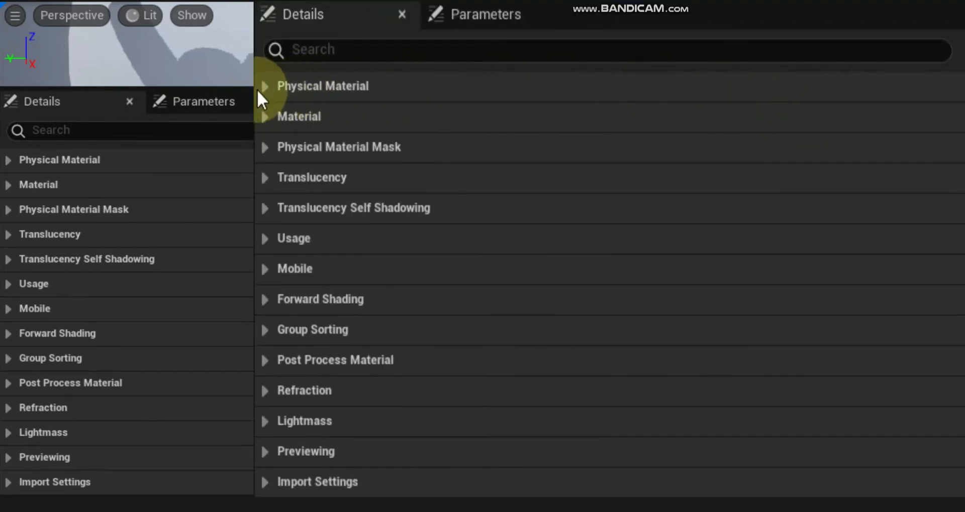
Examine the Physical Material properties and the asset choices for Phys Material, then collapse the section.
left_click(265, 85)
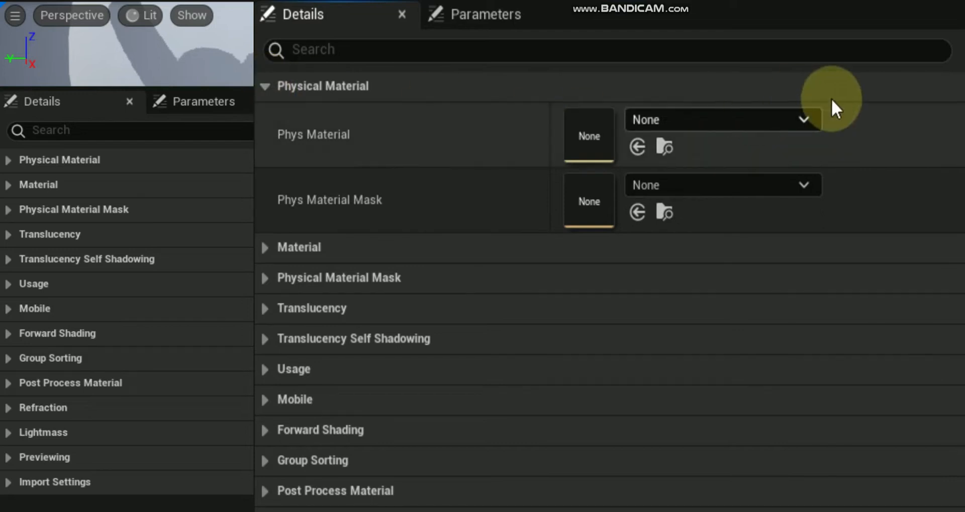
left_click(804, 120)
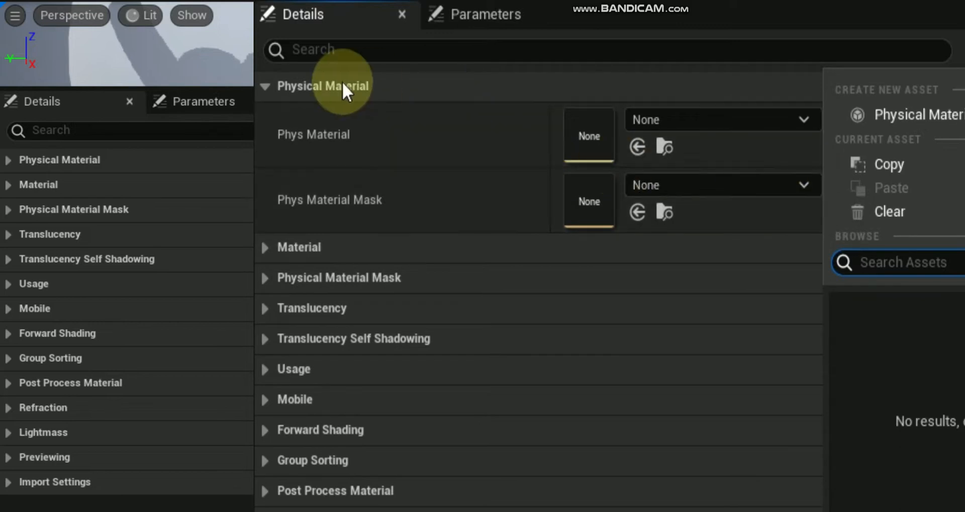
left_click(268, 86)
Review the Material section's properties from Material Domain through the advanced settings, then collapse the section.
left_click(265, 116)
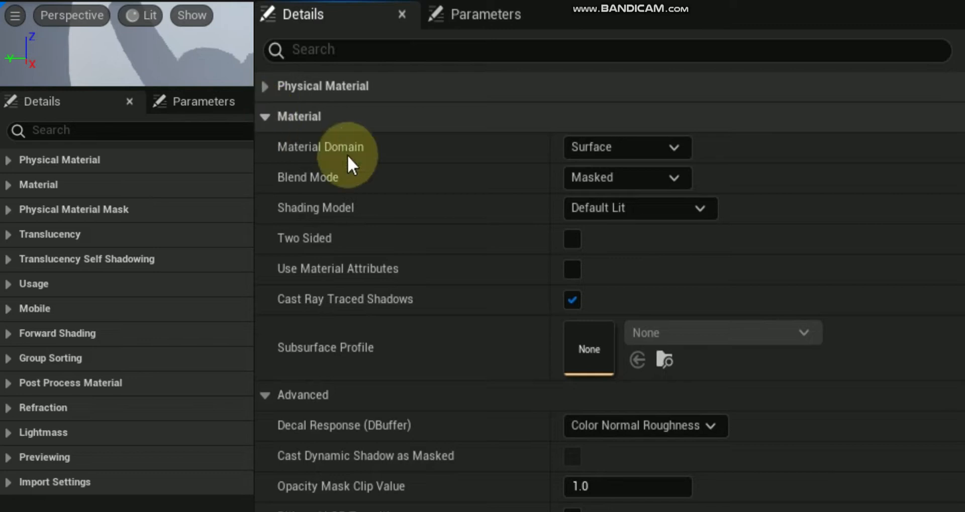
scroll(863, 226, "down", 3)
scroll(865, 227, "down", 15)
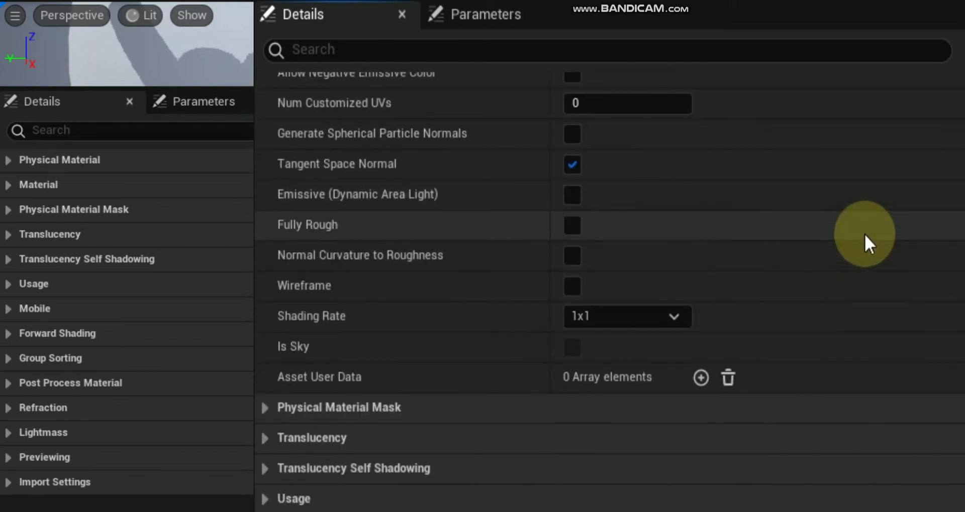
scroll(865, 234, "up", 14)
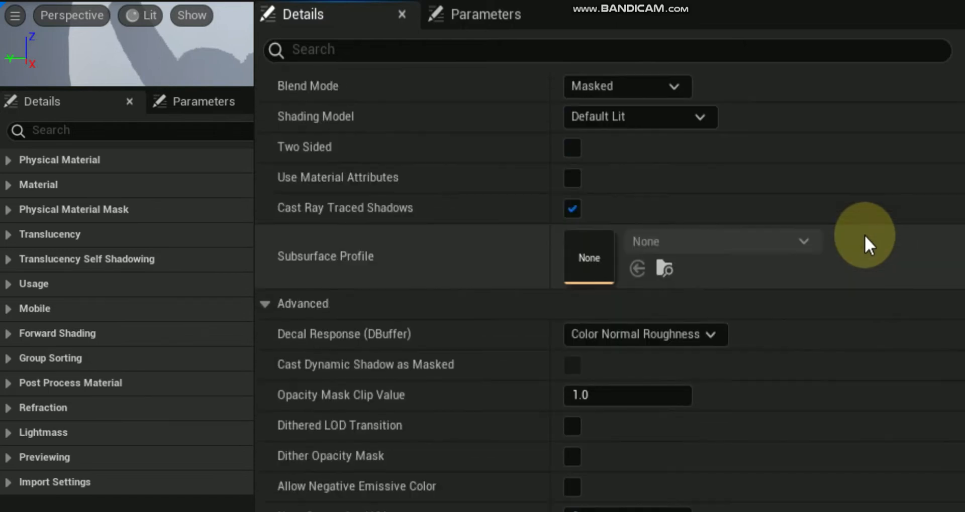
scroll(864, 235, "up", 3)
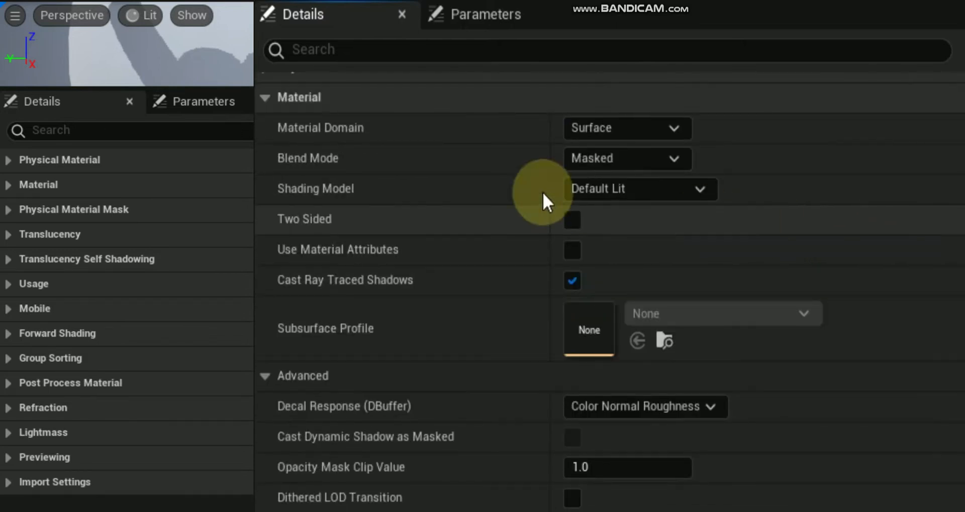
left_click(267, 101)
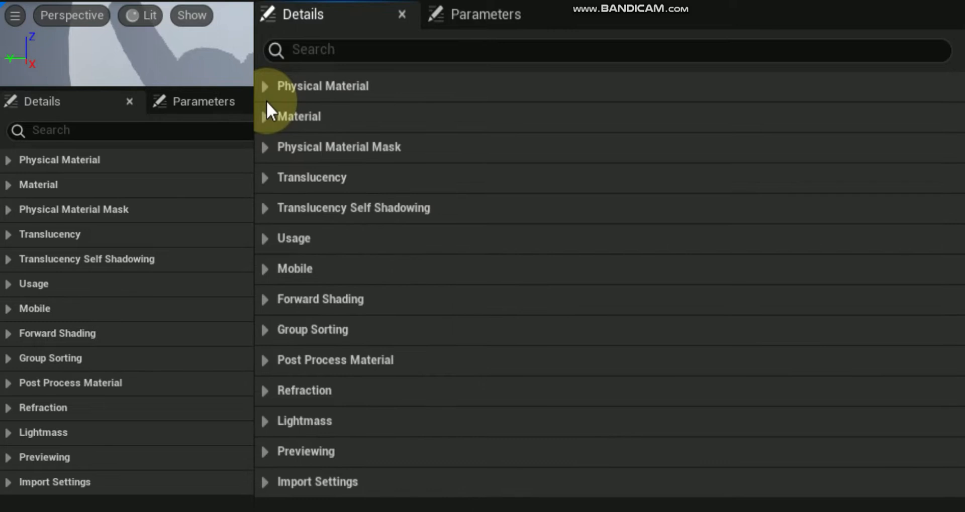
Examine the material's Physical Material Mask settings, including the Physical Material Map array elements.
left_click(265, 148)
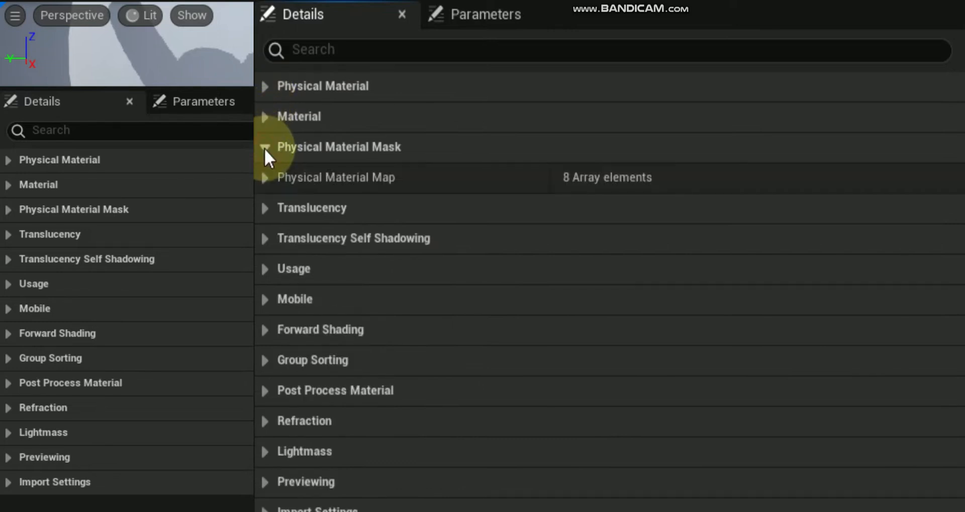
left_click(265, 178)
scroll(472, 261, "down", 3)
scroll(474, 258, "up", 1)
scroll(474, 258, "up", 2)
left_click(265, 177)
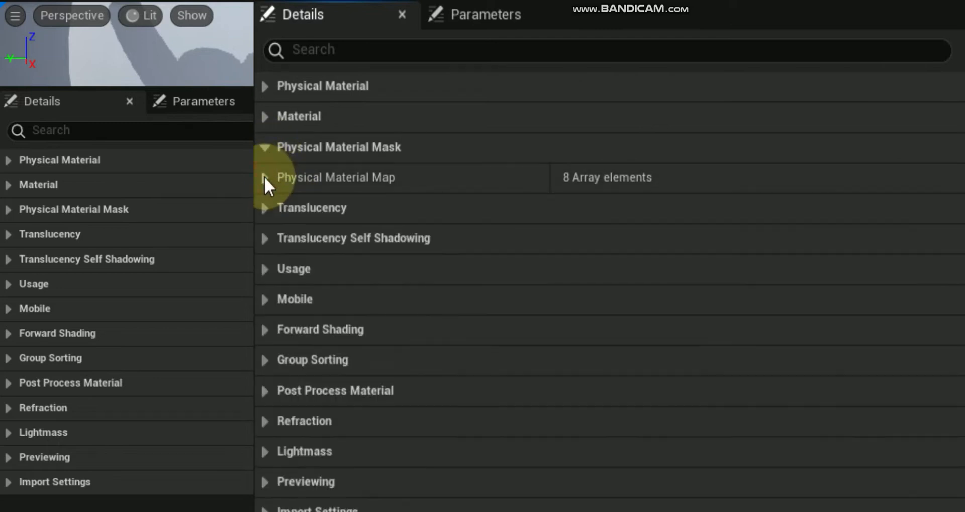
left_click(265, 147)
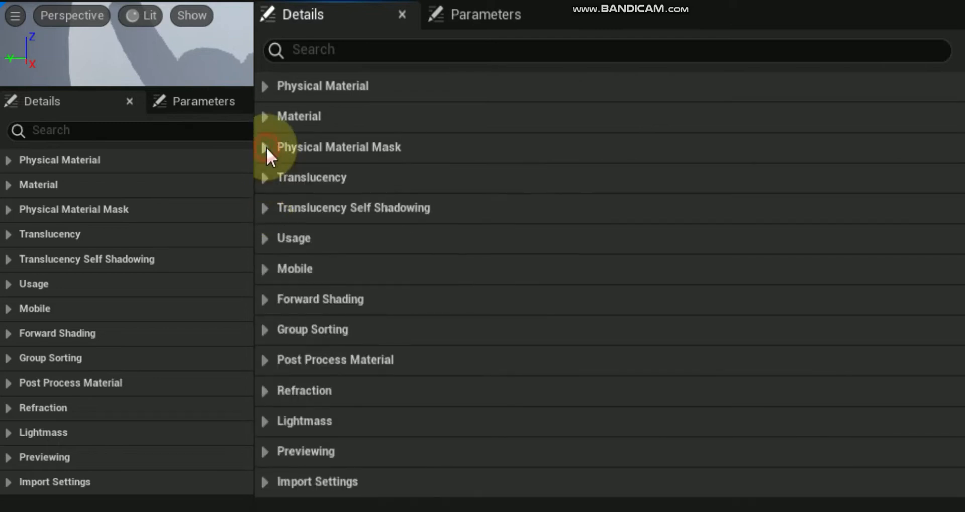
Review the material's Translucency settings and Translucency Self Shadowing settings.
left_click(265, 178)
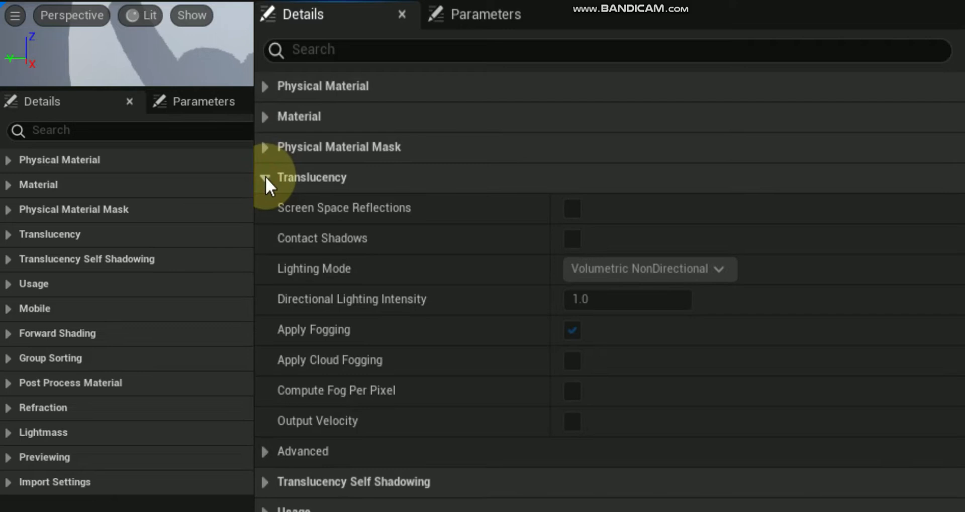
scroll(511, 270, "down", 3)
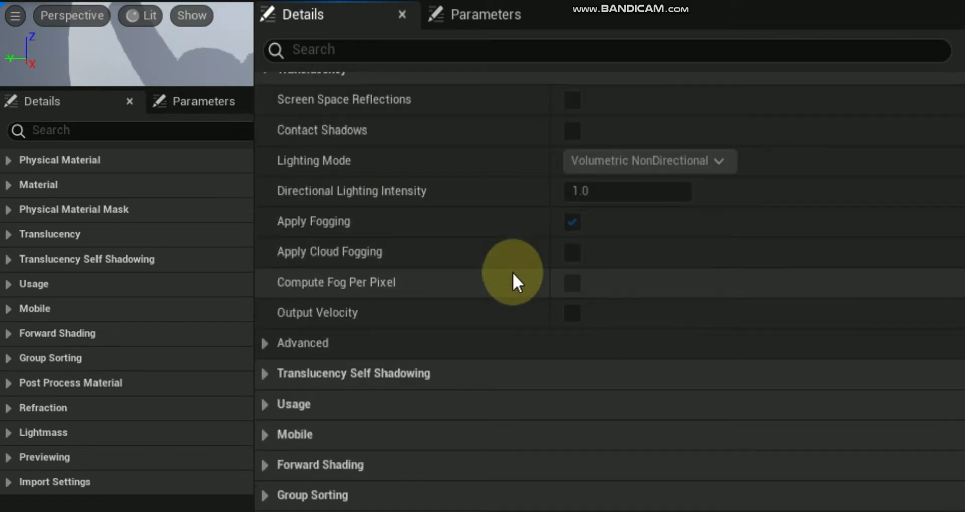
scroll(511, 270, "up", 2)
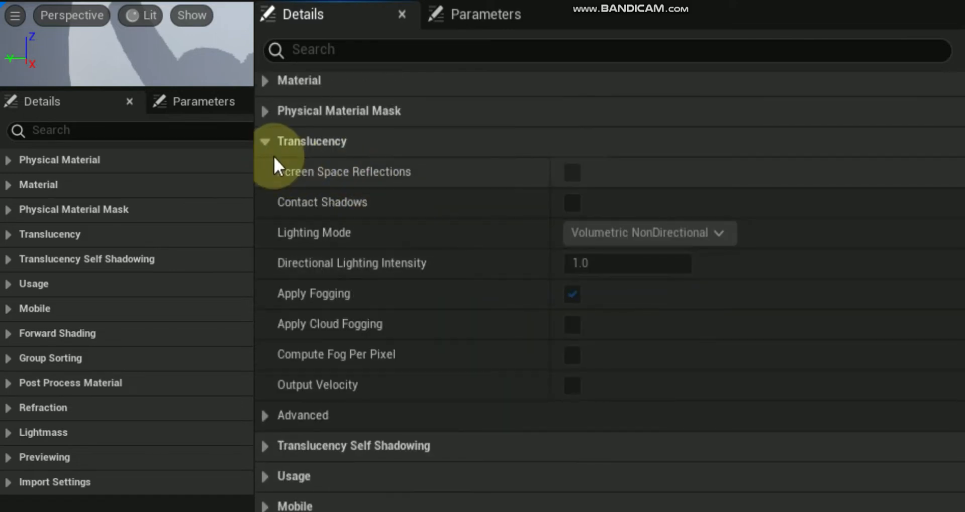
left_click(263, 141)
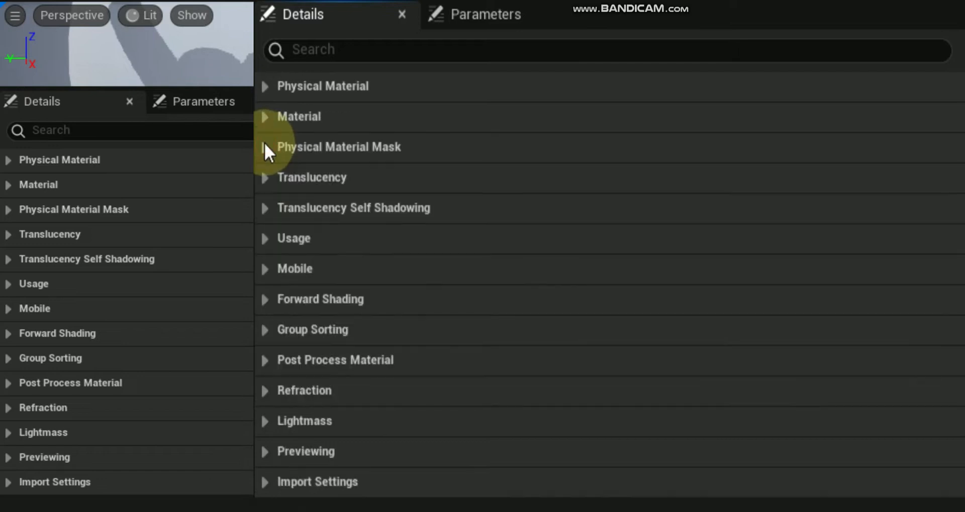
left_click(264, 207)
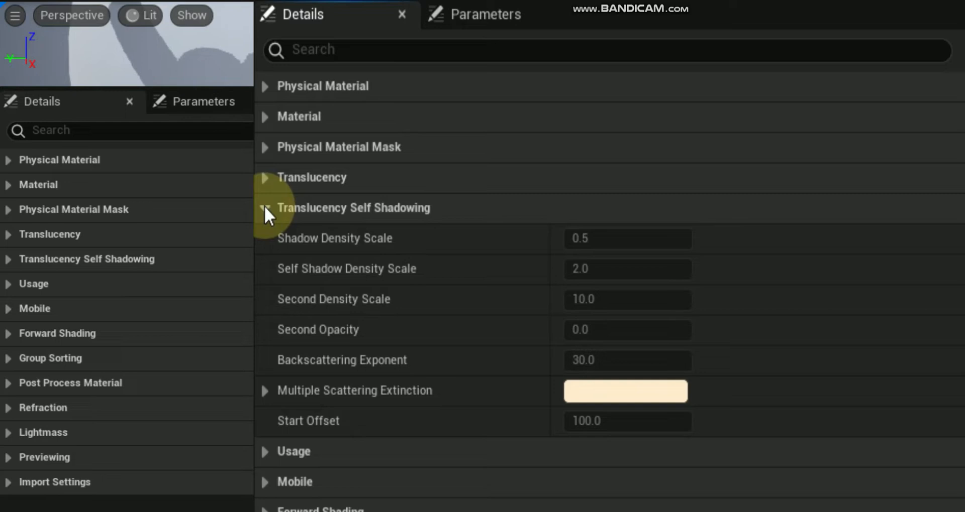
left_click(264, 206)
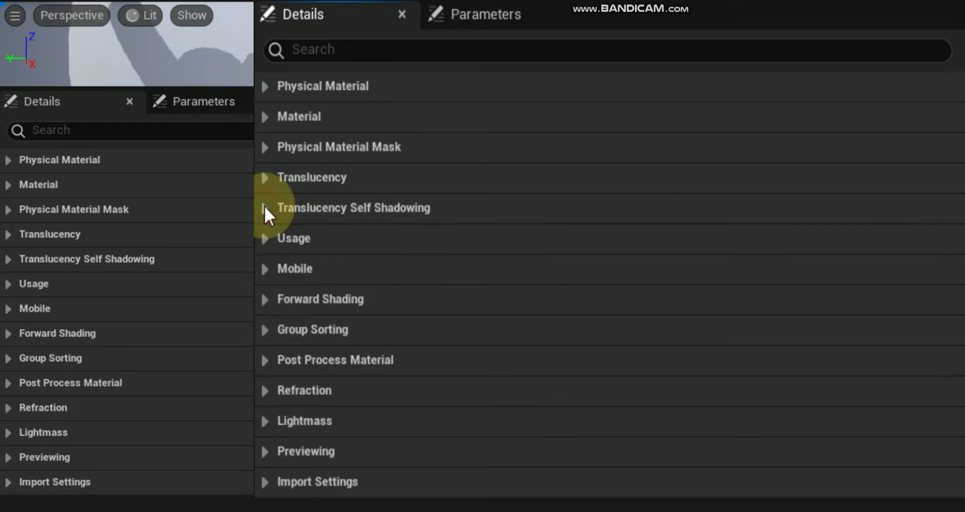
Look through the material's Usage flags and its Mobile settings, including the Float Precision Mode options.
left_click(265, 239)
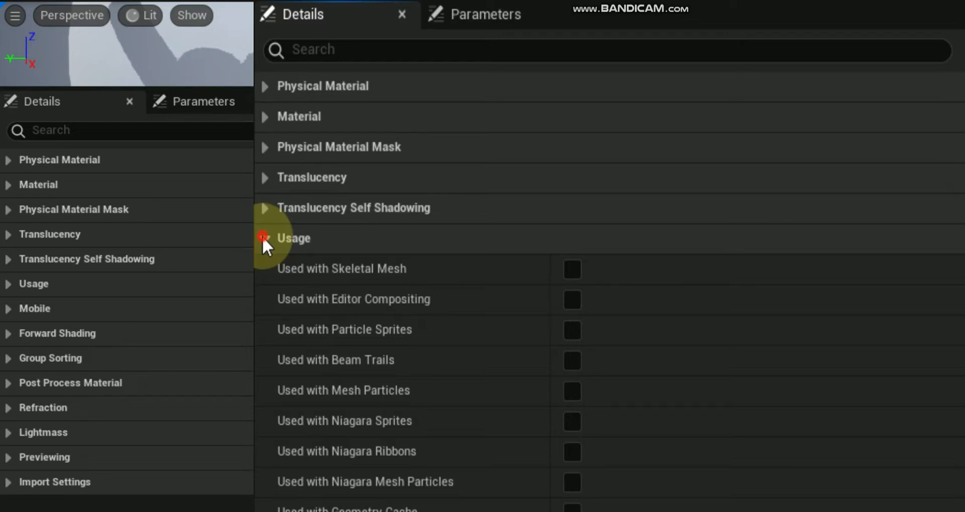
left_click(262, 238)
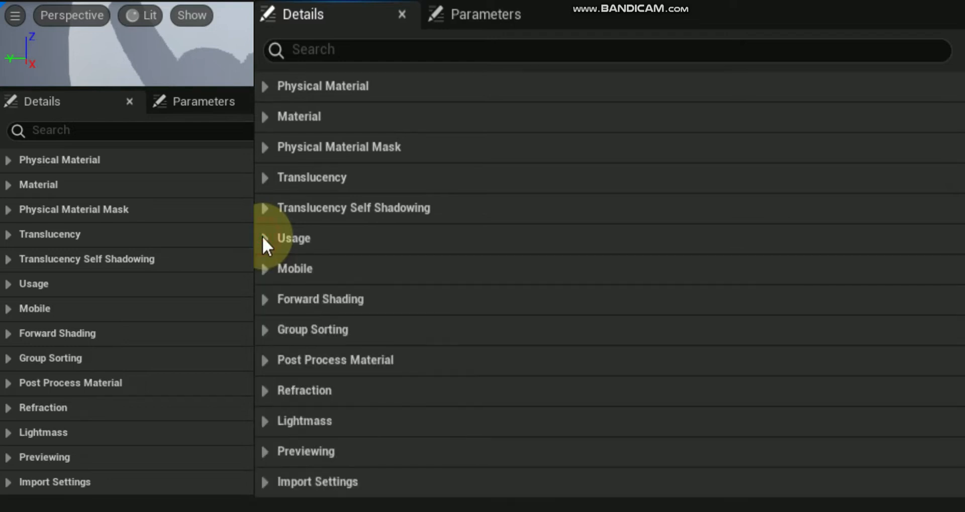
left_click(265, 273)
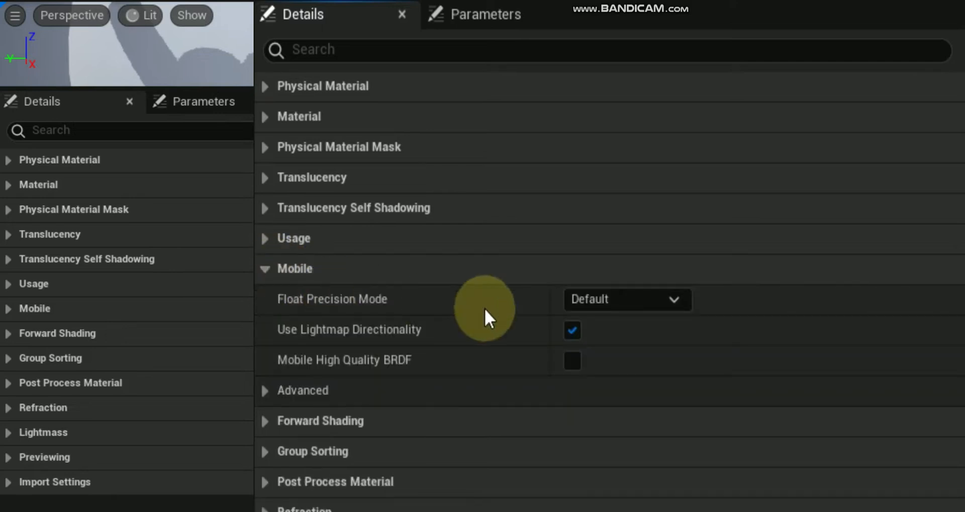
left_click(677, 309)
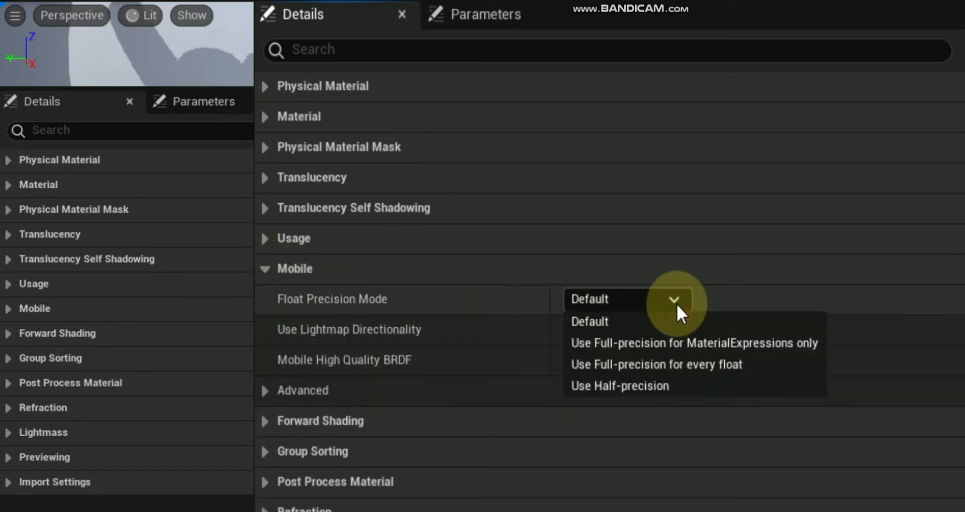
left_click(265, 270)
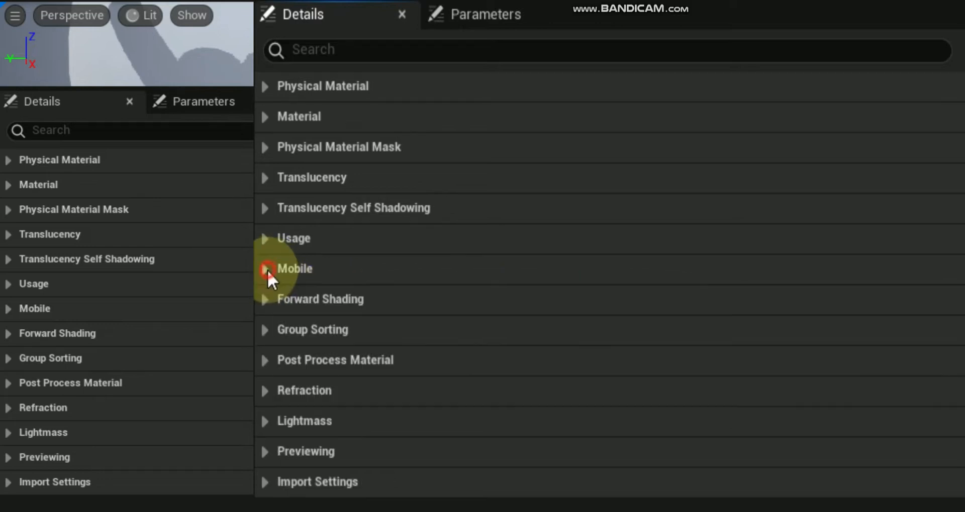
Inspect the material's Forward Shading options and its Group Sorting parameter data.
left_click(266, 300)
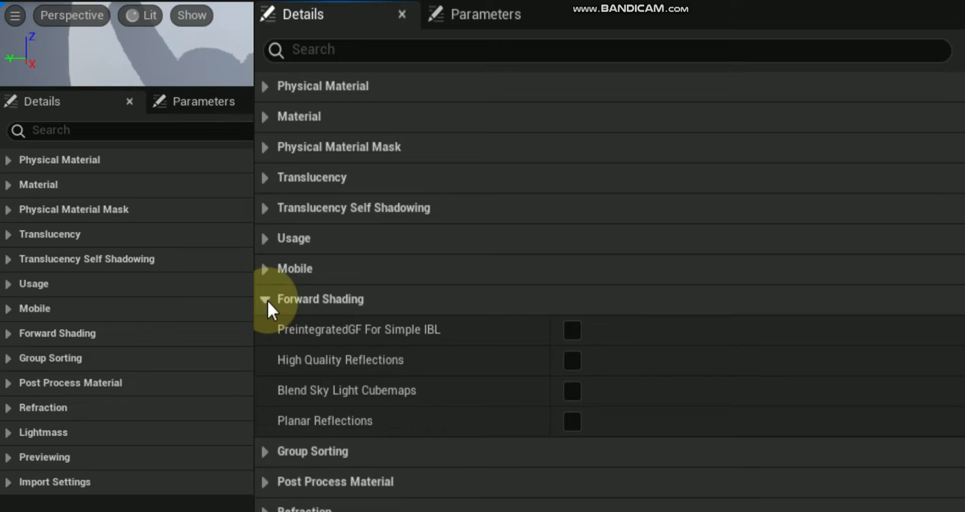
left_click(266, 300)
left_click(266, 330)
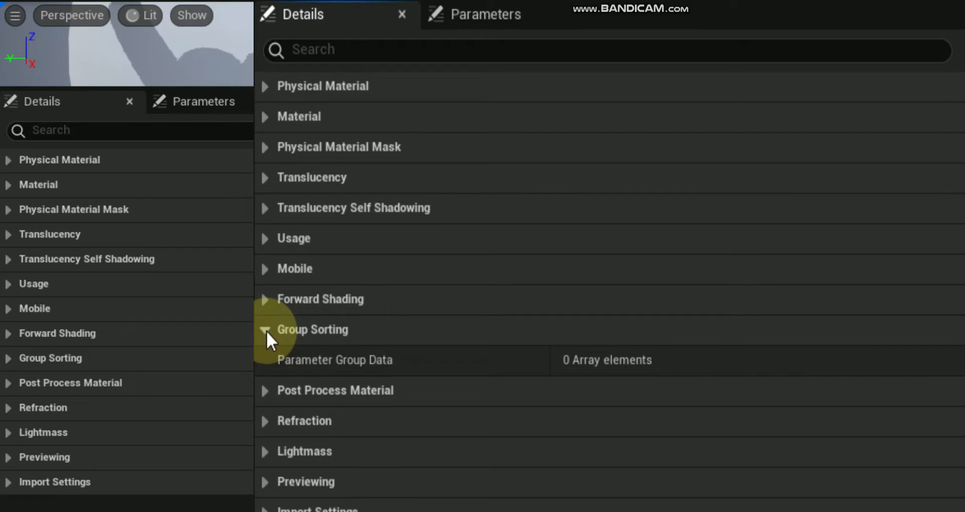
left_click(267, 330)
Examine the Post Process Material settings and the Refraction settings, including the available Refraction Mode options.
left_click(264, 361)
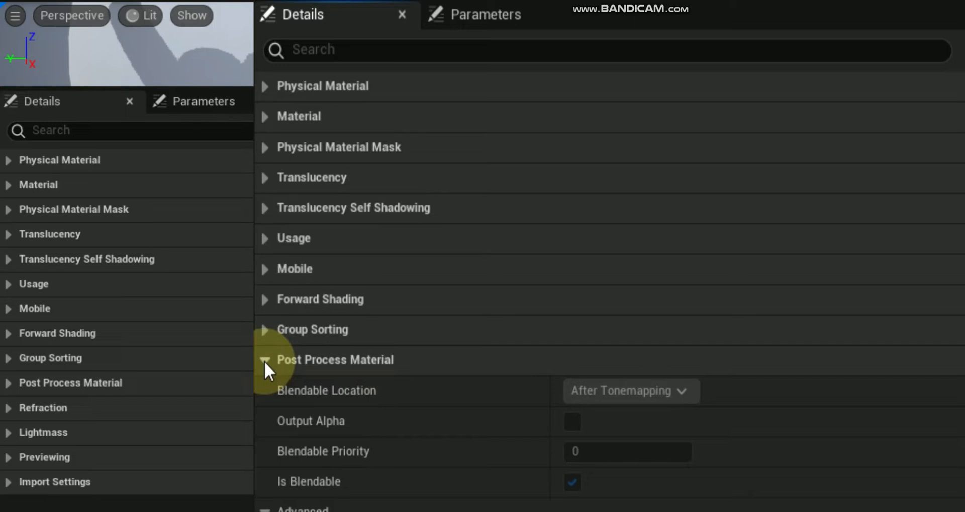
left_click(264, 361)
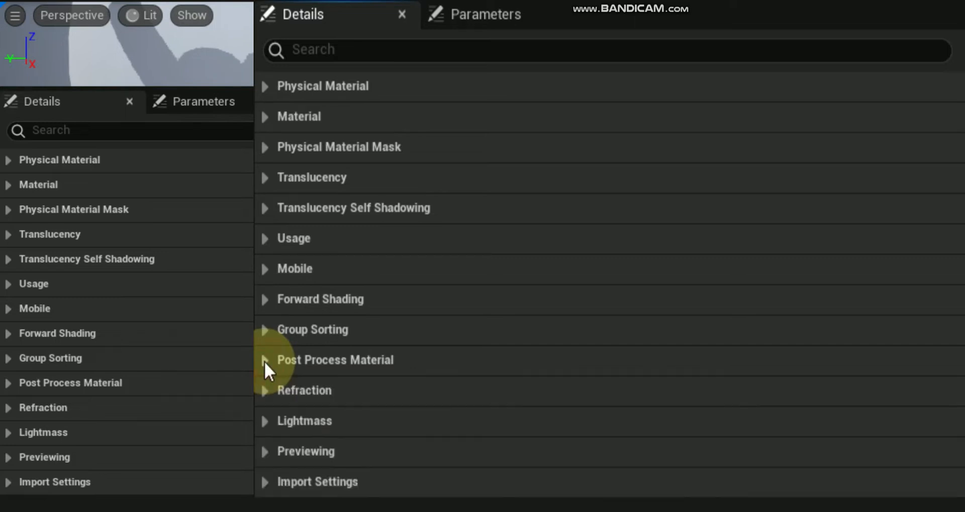
left_click(263, 391)
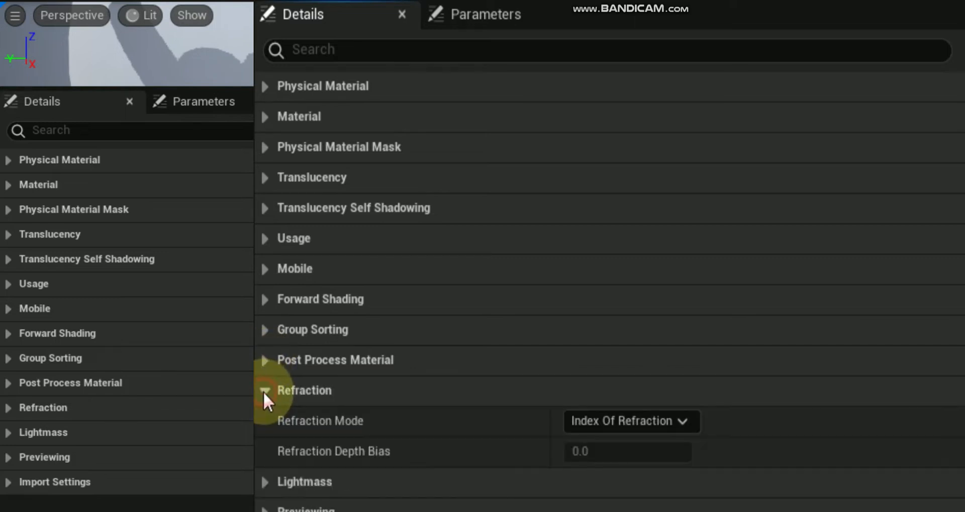
left_click(686, 424)
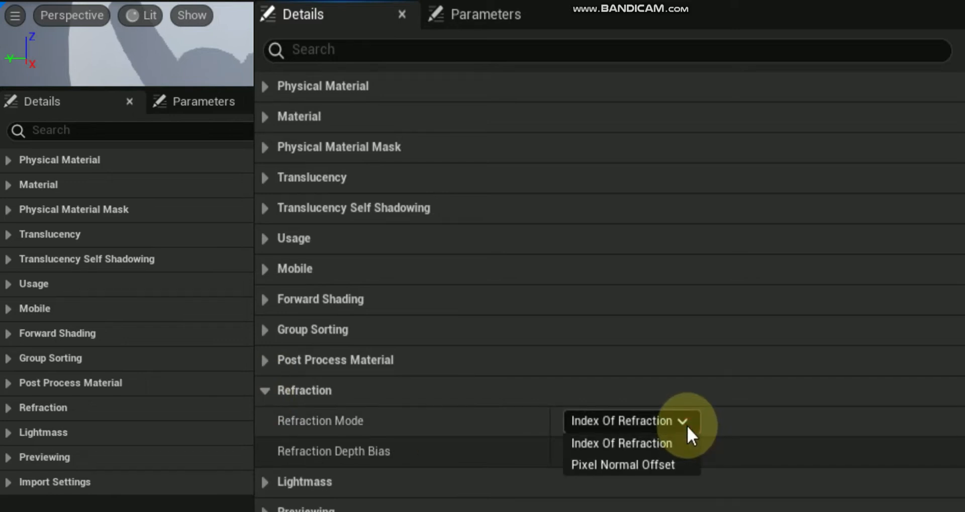
left_click(265, 392)
Review the material's Lightmass Settings, such as Diffuse Boost, Export Resolution Scale and Cast Shadow as Masked.
left_click(264, 423)
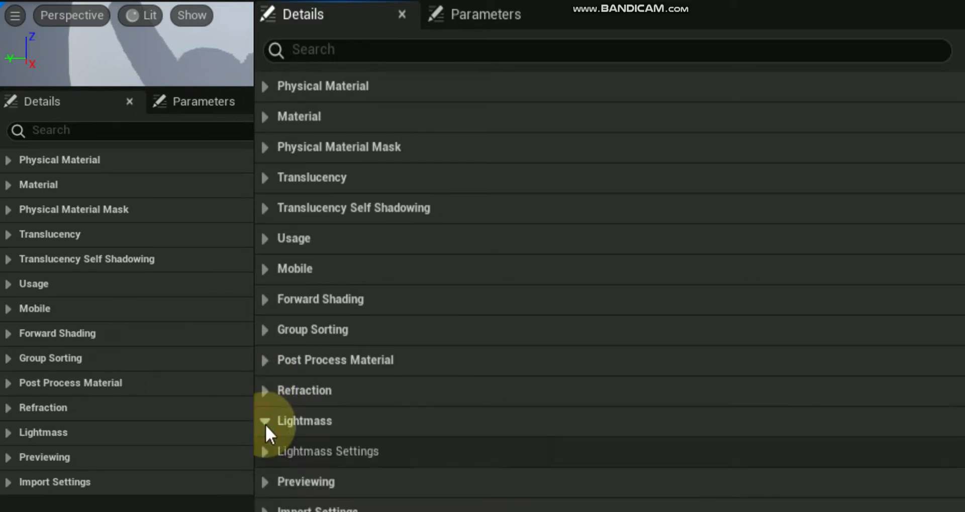
left_click(266, 451)
scroll(588, 488, "down", 2)
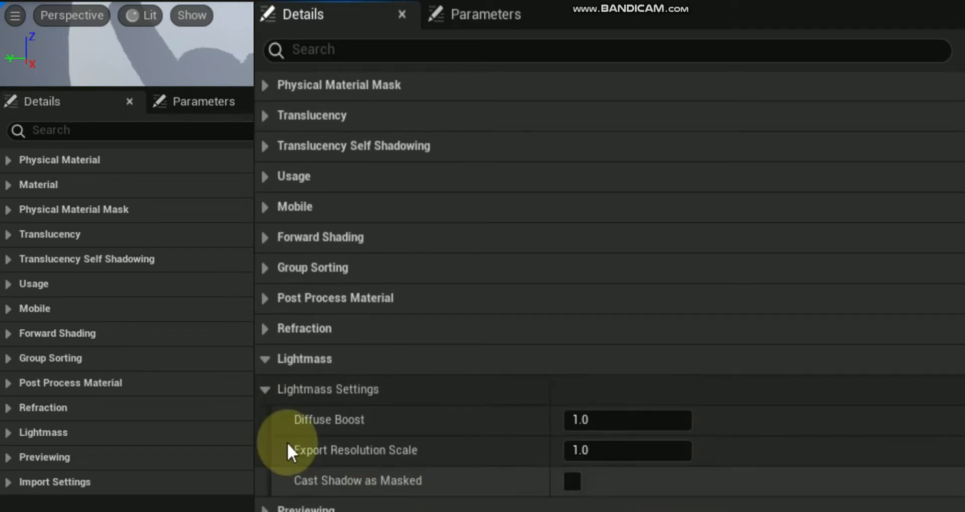
left_click(265, 390)
left_click(267, 424)
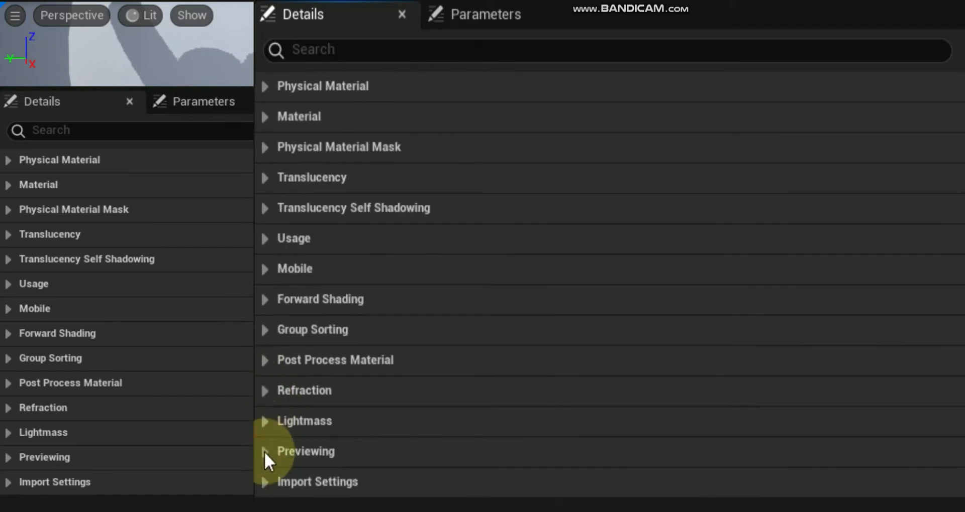
Look at the Previewing mesh setting and the Import Settings, including the available Asset Import Data types.
left_click(264, 451)
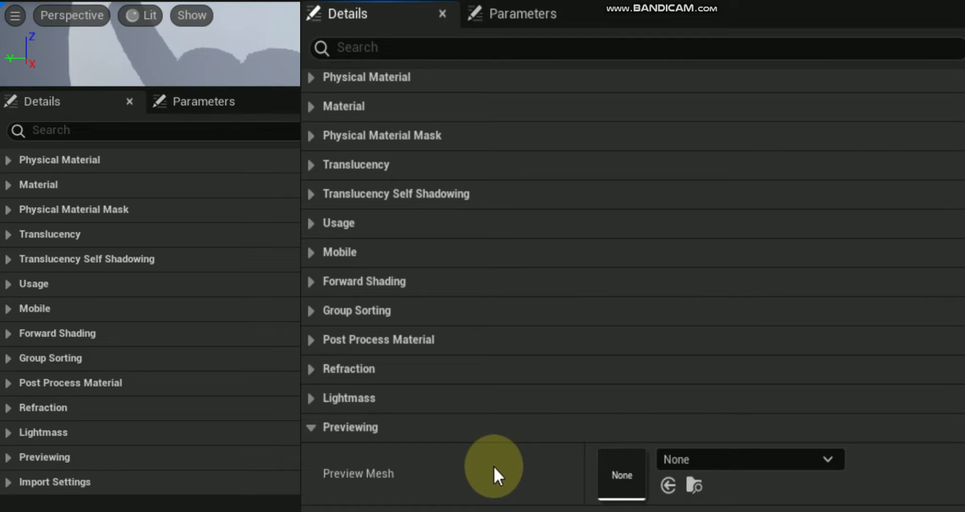
left_click(313, 429)
left_click(311, 462)
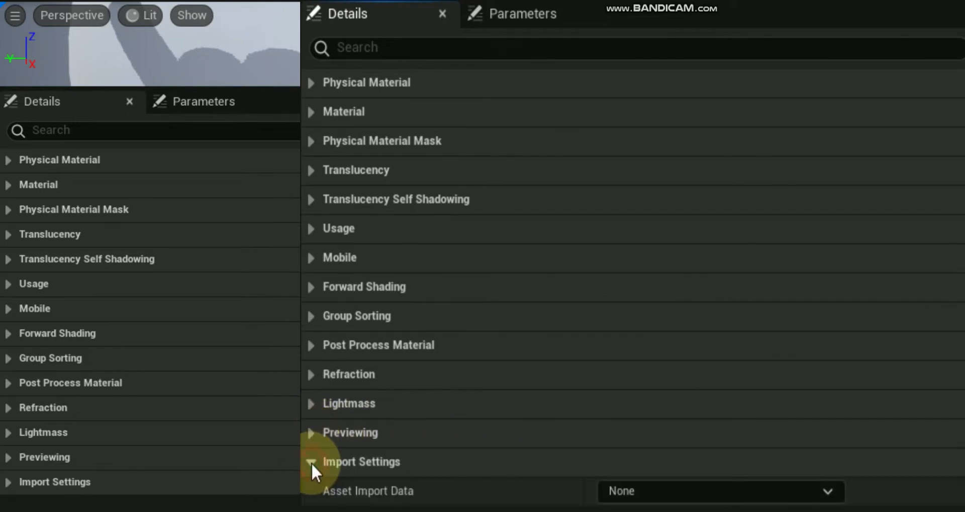
left_click(828, 493)
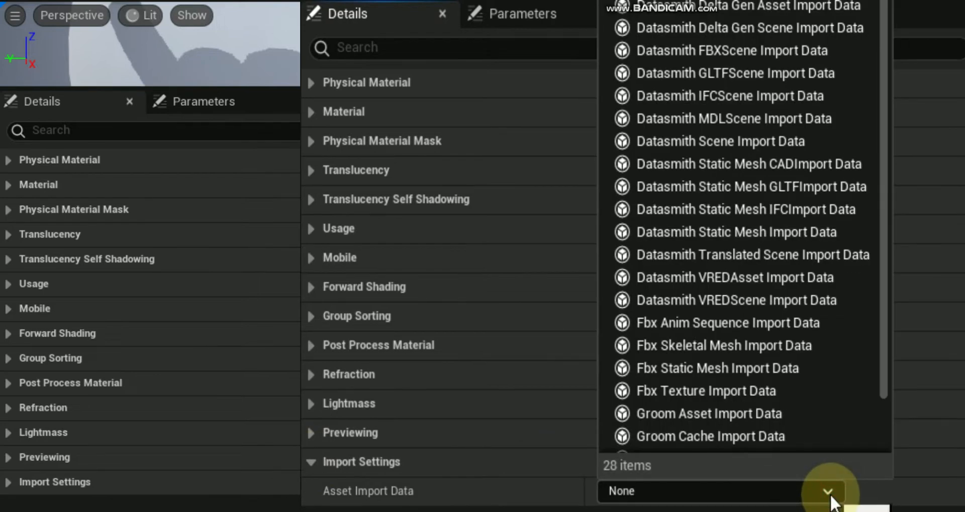
left_click(828, 494)
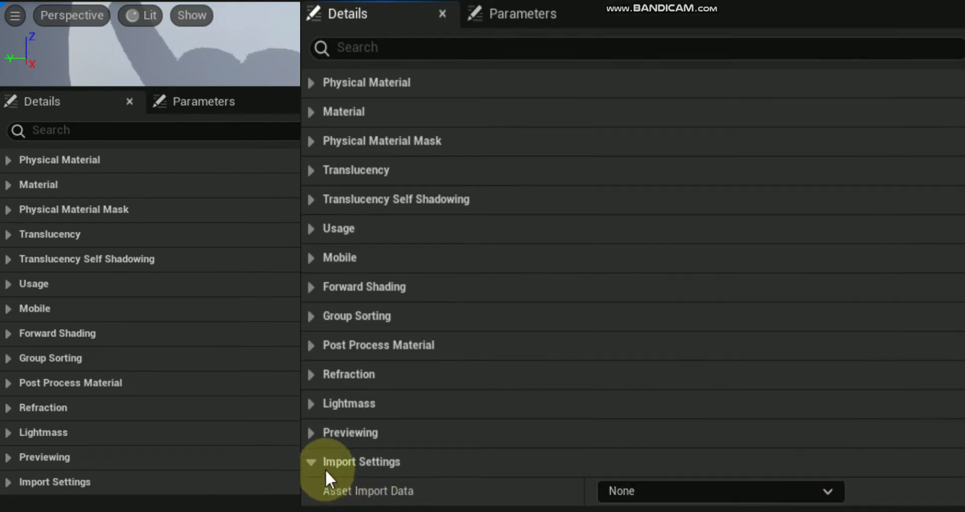
left_click(311, 463)
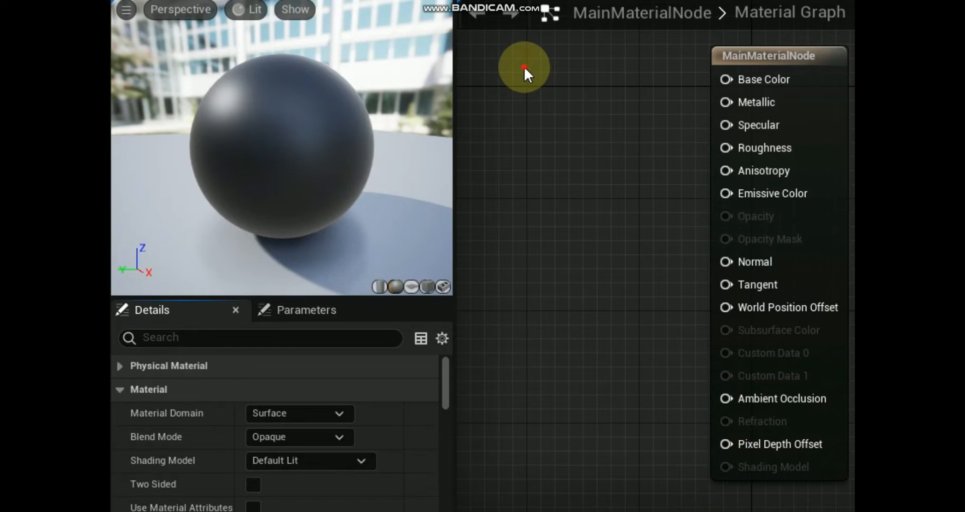
Add a Constant3Vector node wired to Base Color and a Constant node wired to Metallic on the main material node.
left_click(523, 67)
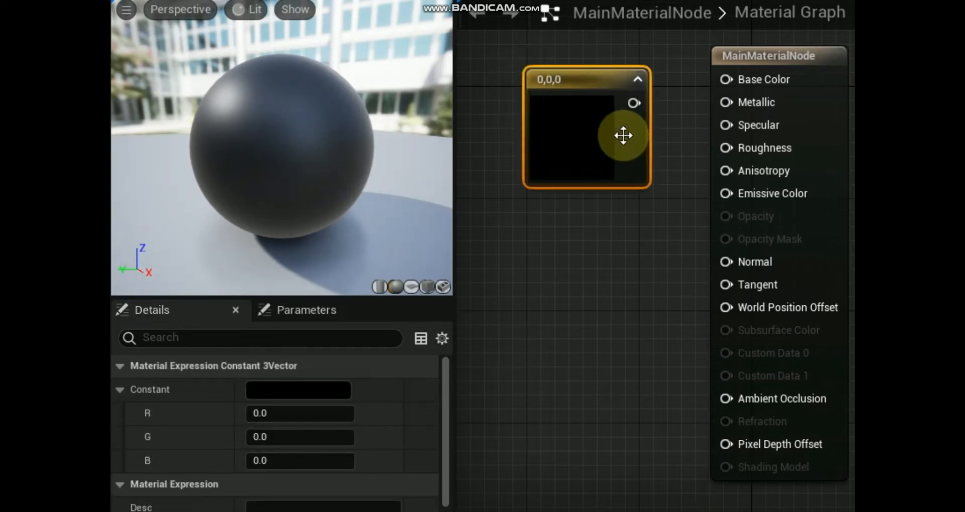
left_click_drag(634, 102, 728, 79)
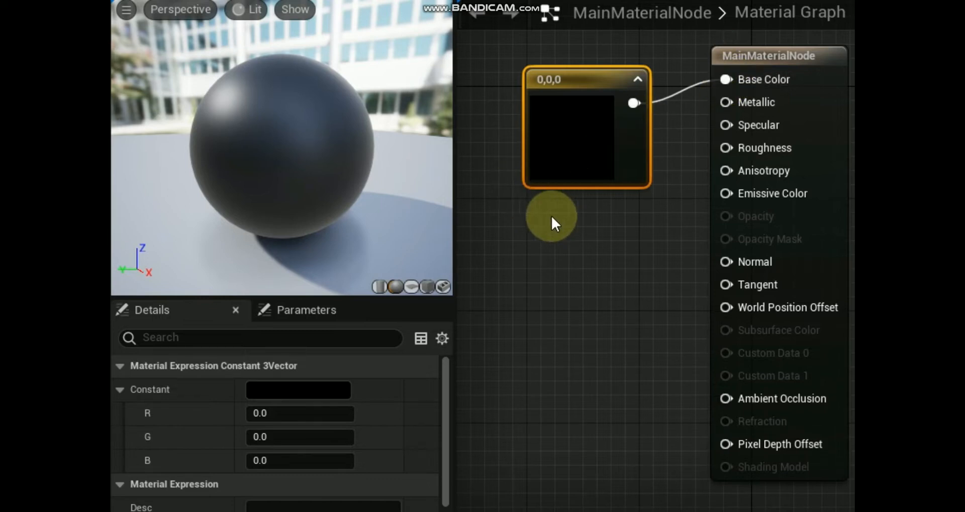
left_click(530, 221)
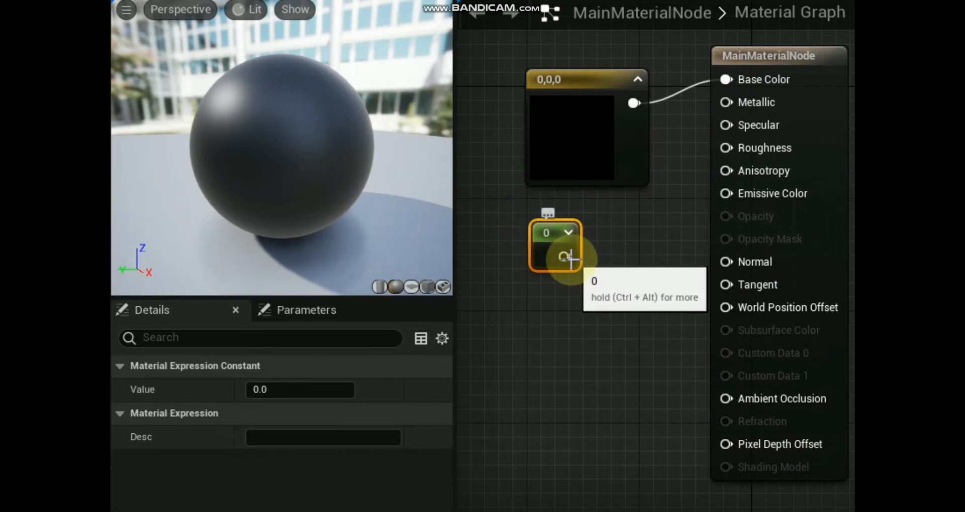
left_click_drag(563, 257, 749, 106)
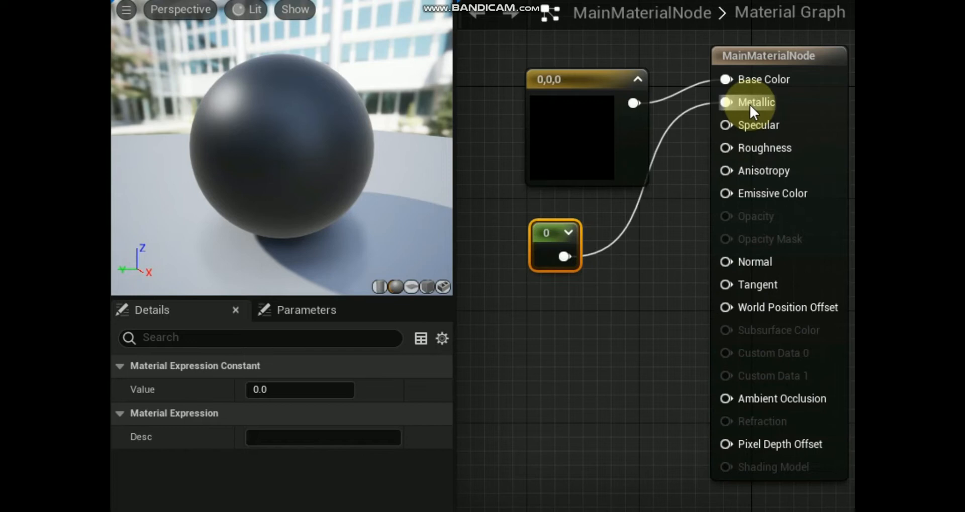
Set the R value of the Constant3Vector feeding Base Color to 1.
left_click(559, 80)
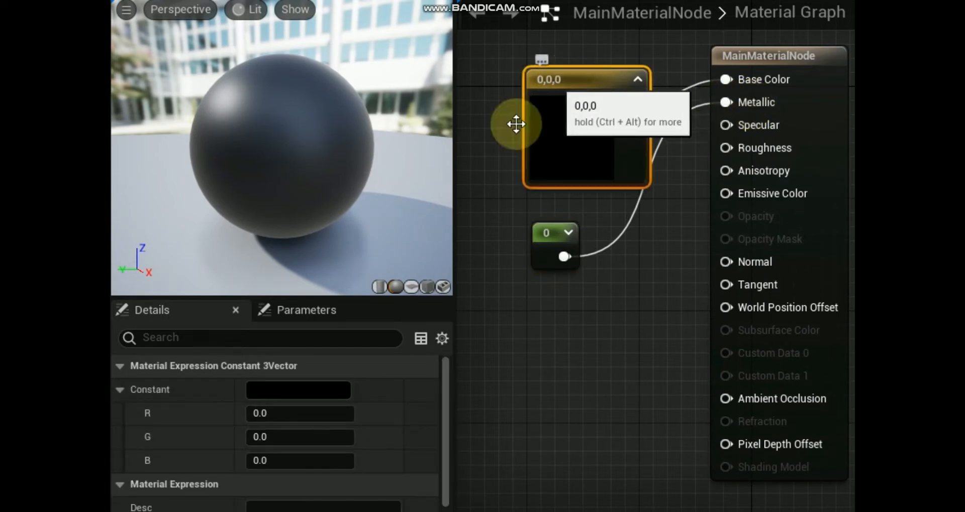
left_click(281, 413)
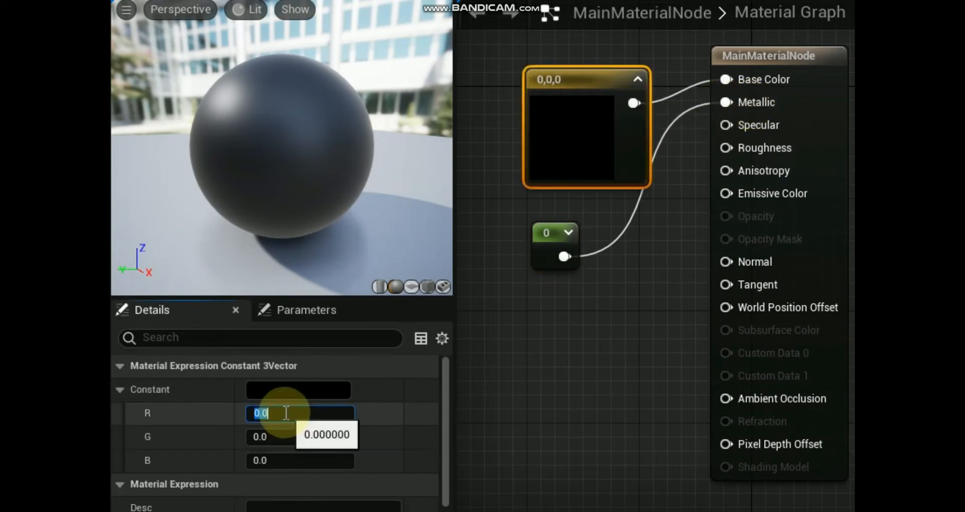
type("1")
left_click(529, 390)
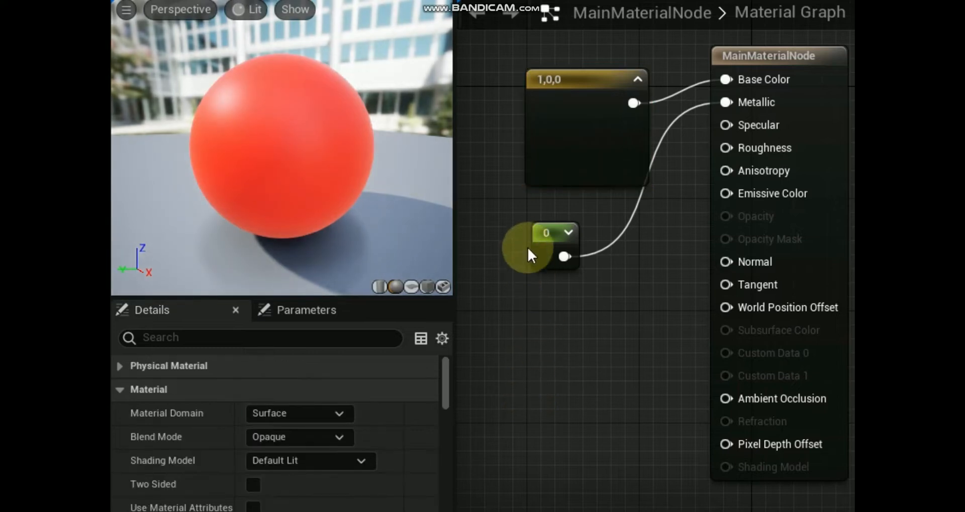
Set the value of the Constant node feeding Metallic to 1.
left_click(530, 254)
left_click(277, 389)
type("1")
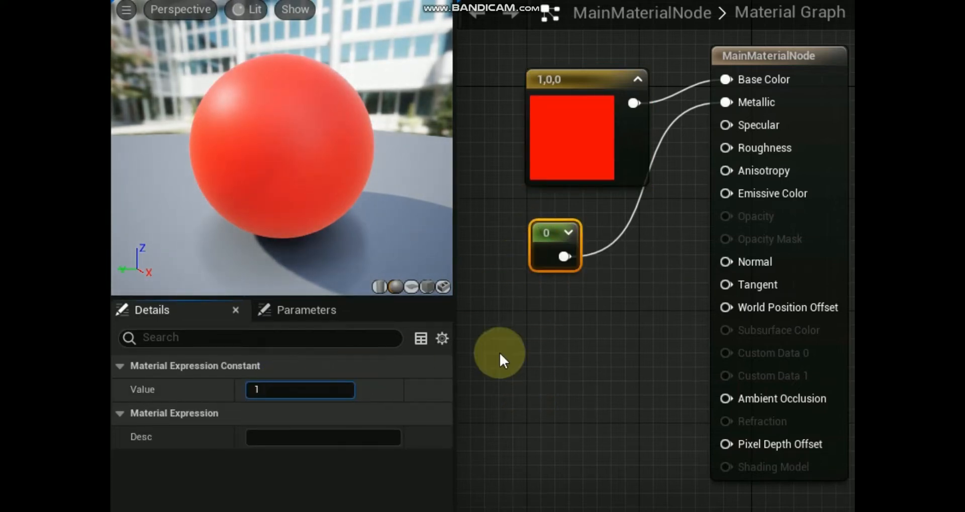
left_click(548, 289)
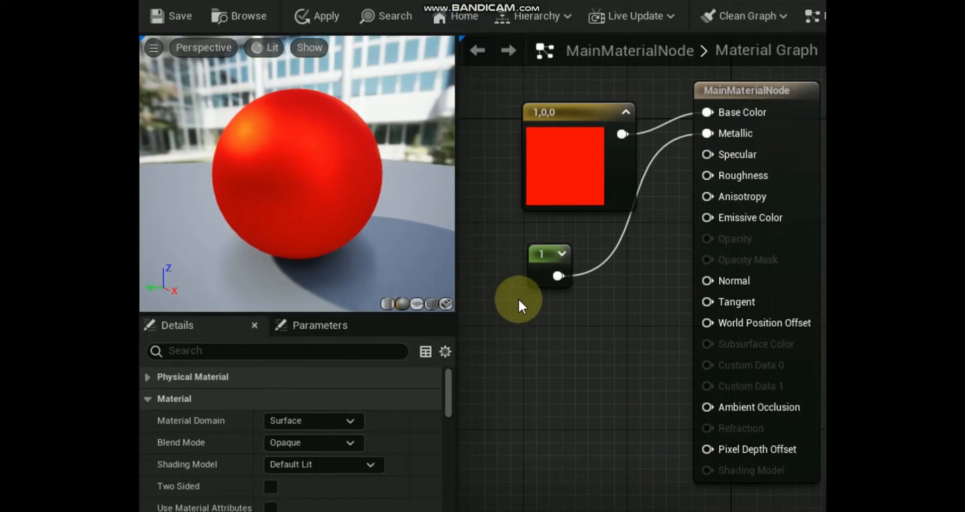
Add a Constant node of value 0.5 wired to Roughness and place it just below the Metallic constant.
left_click(528, 315)
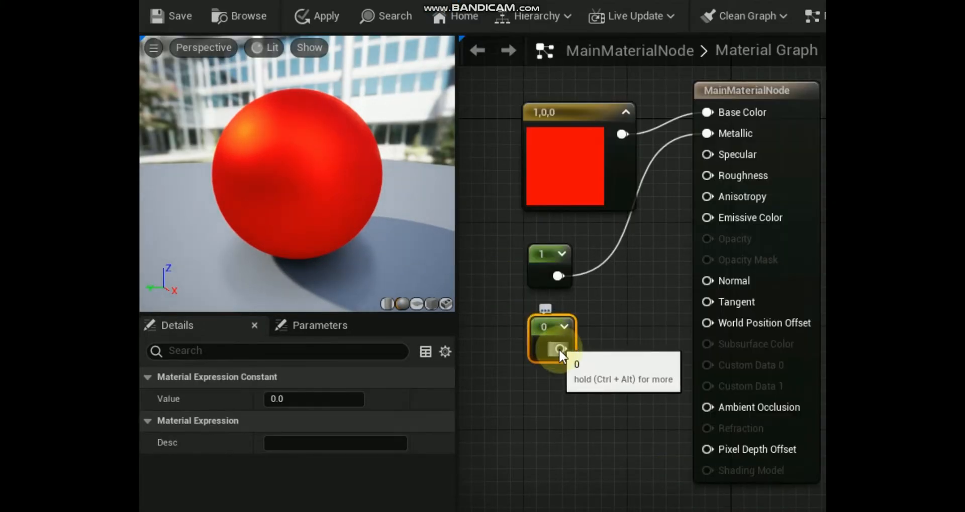
left_click_drag(559, 349, 707, 176)
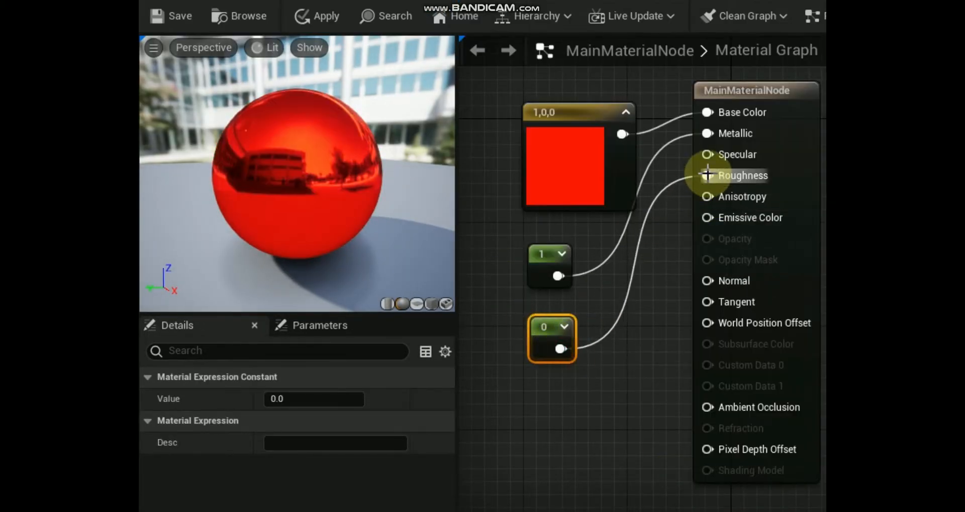
left_click(308, 399)
type(".5")
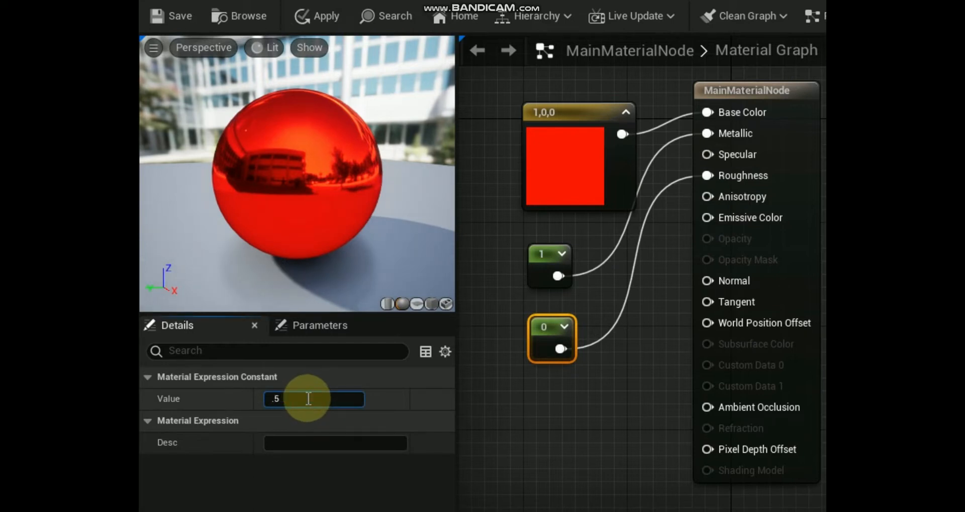
key("Return")
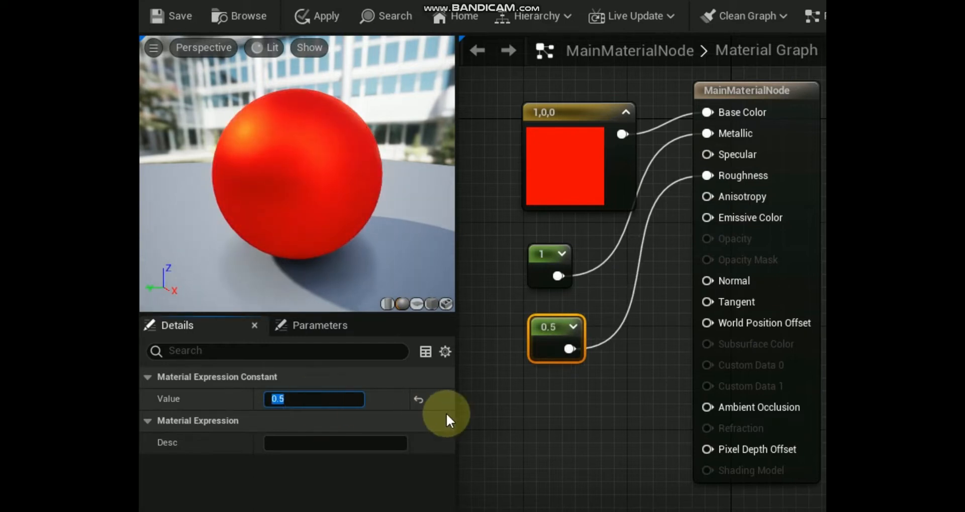
left_click(526, 384)
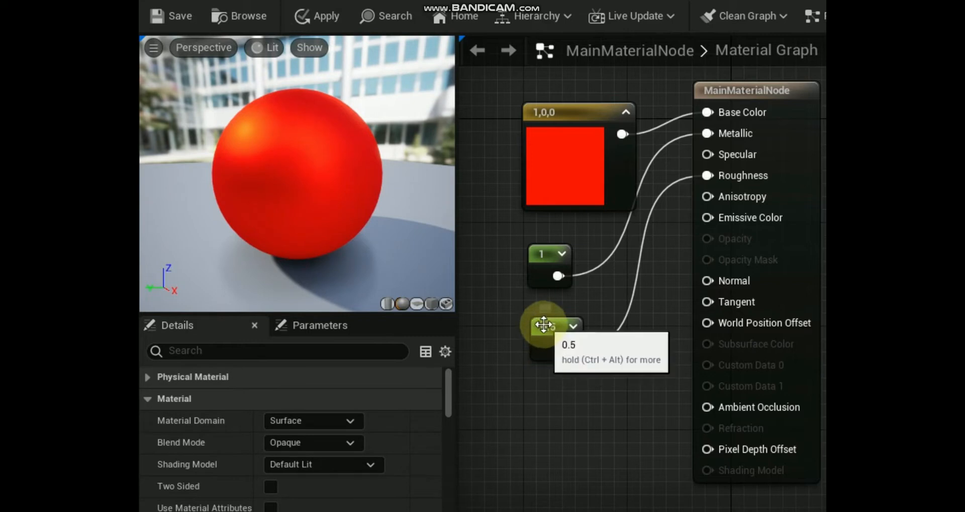
left_click_drag(542, 319, 536, 304)
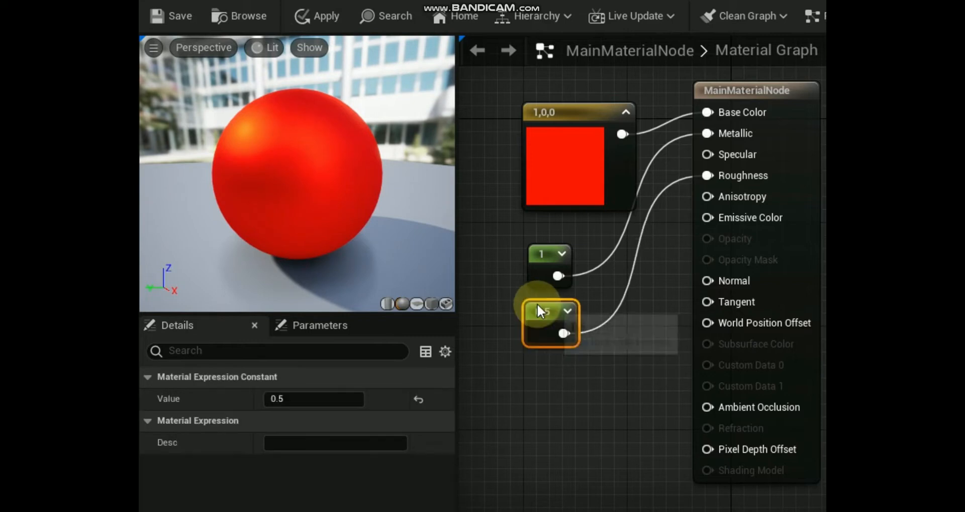
Add a Constant node below the Roughness constant, wire it to Emissive Color and set its value to 0.5.
left_click(532, 370)
left_click_drag(535, 367, 526, 347)
left_click_drag(555, 386, 719, 216)
left_click(303, 397)
type(".")
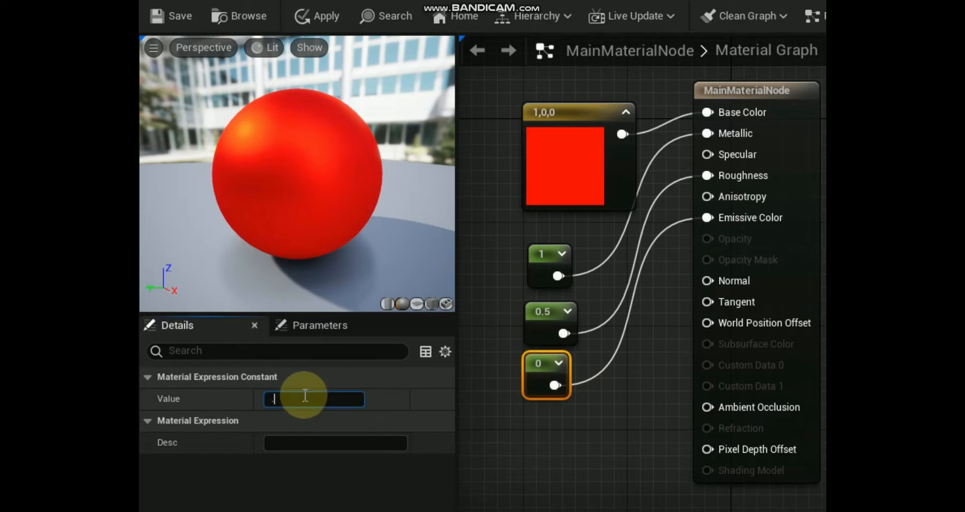
type("5")
key("Return")
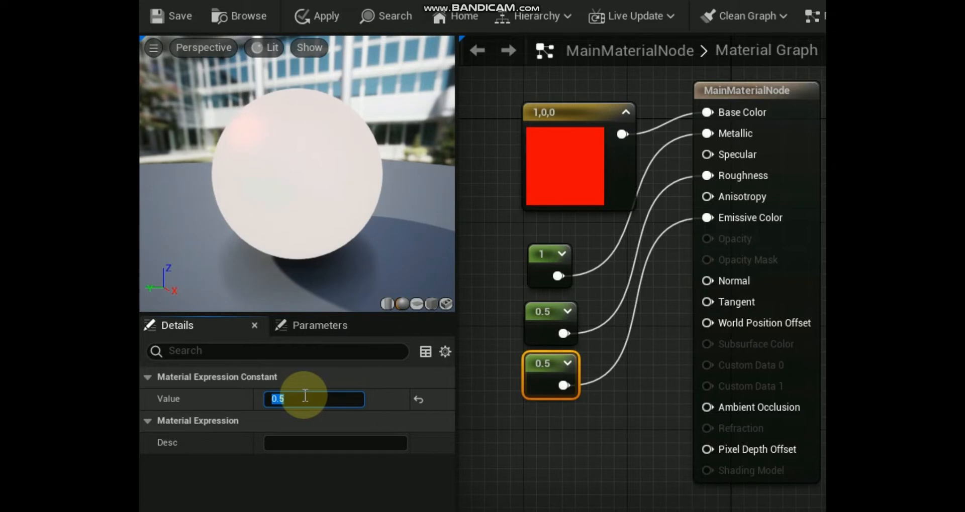
Raise the Emissive Color constant to 200, and apply and save the material.
type("200")
key("Return")
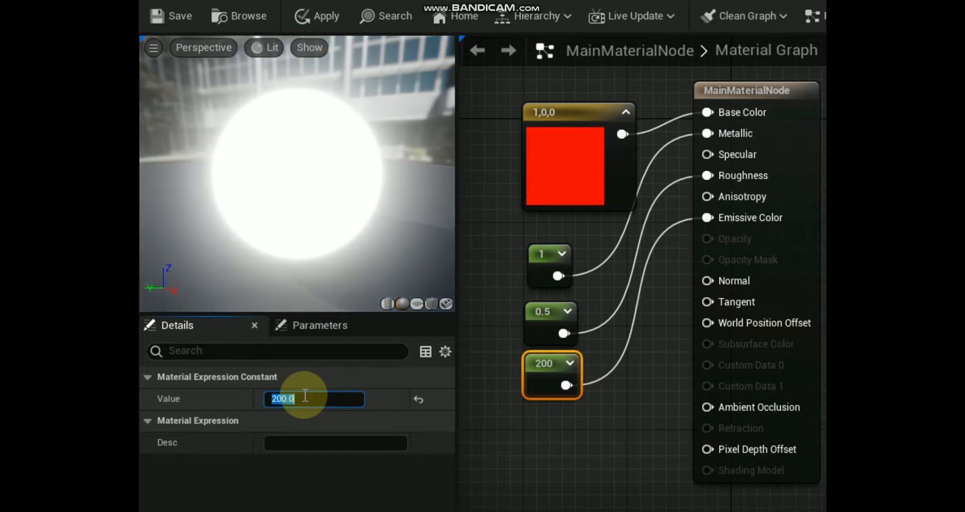
left_click(318, 17)
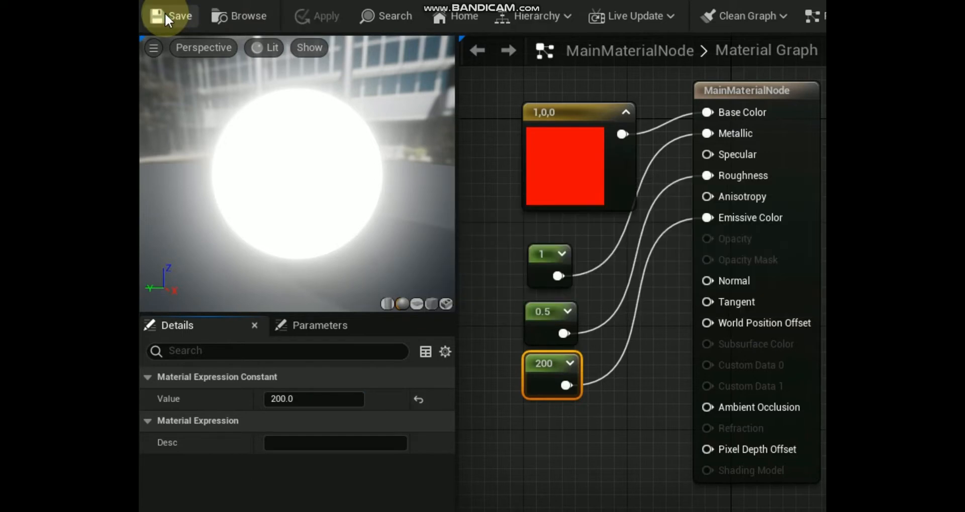
left_click(166, 16)
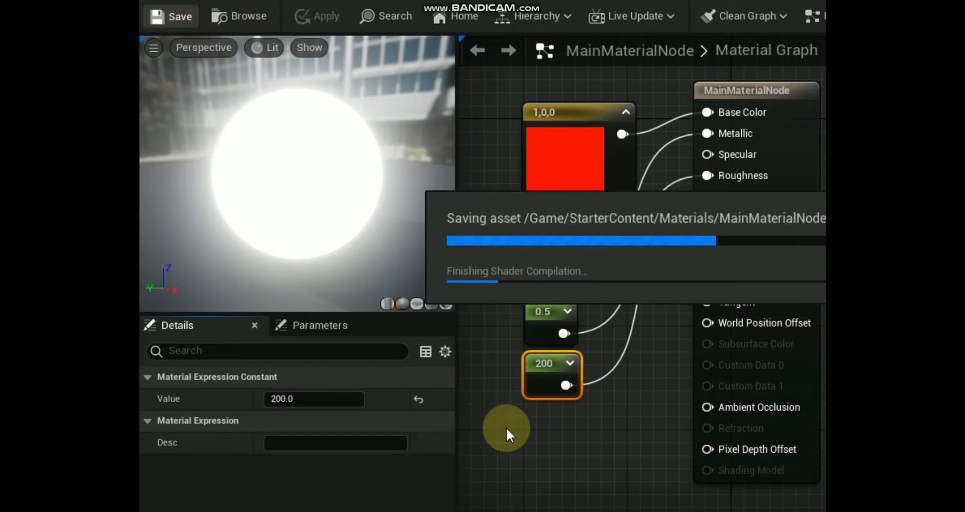
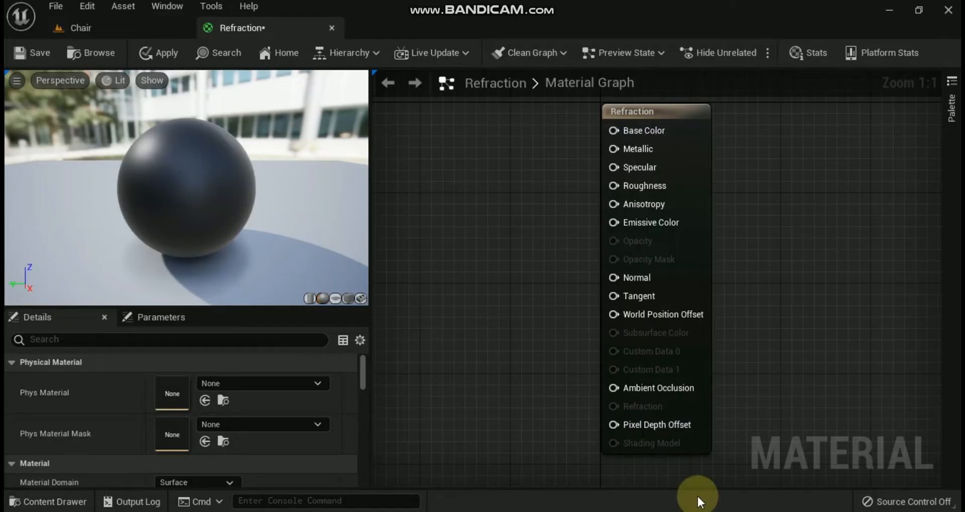
Collapse the Refraction material's Physical Material settings and set its Blend Mode to Translucent.
left_click(11, 363)
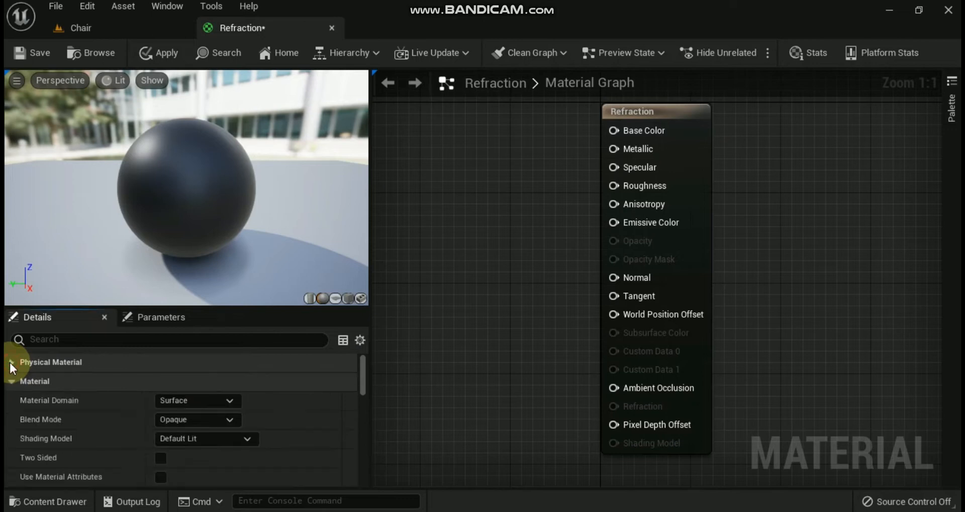
left_click(229, 420)
left_click(210, 351)
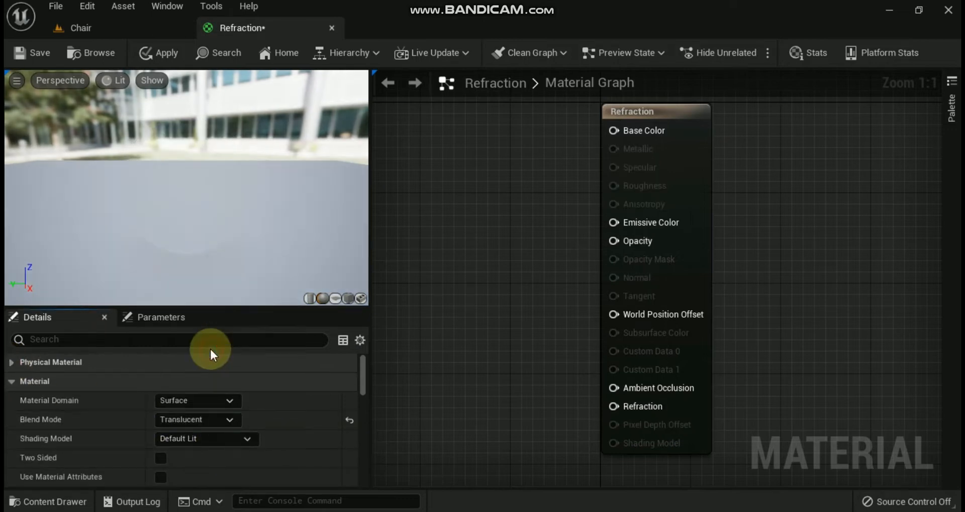
Set the material's Translucency Lighting Mode to Surface TranslucencyVolume.
scroll(297, 411, "down", 10)
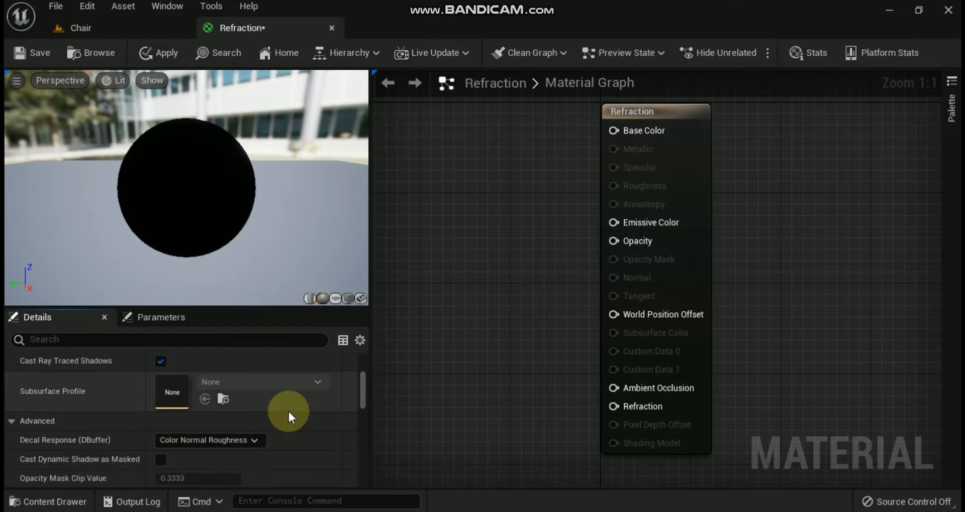
scroll(285, 410, "down", 5)
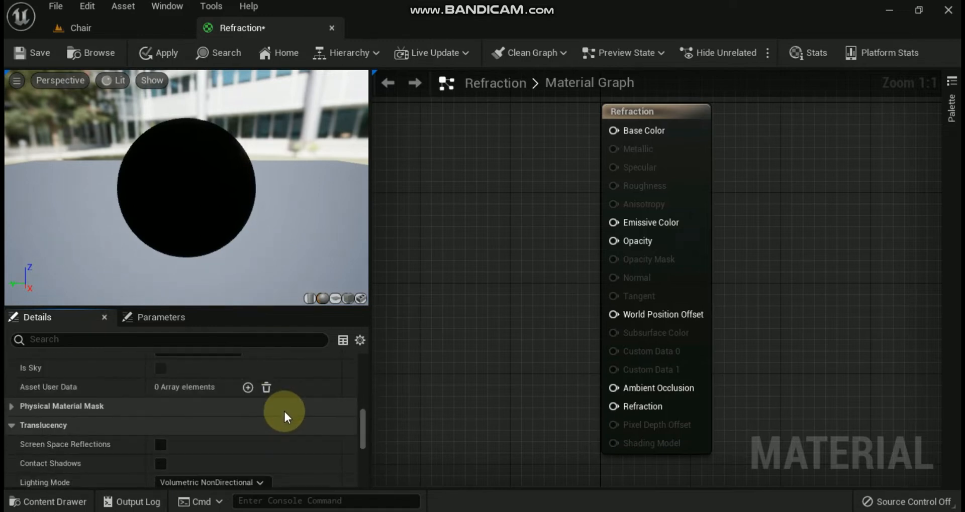
scroll(275, 410, "down", 2)
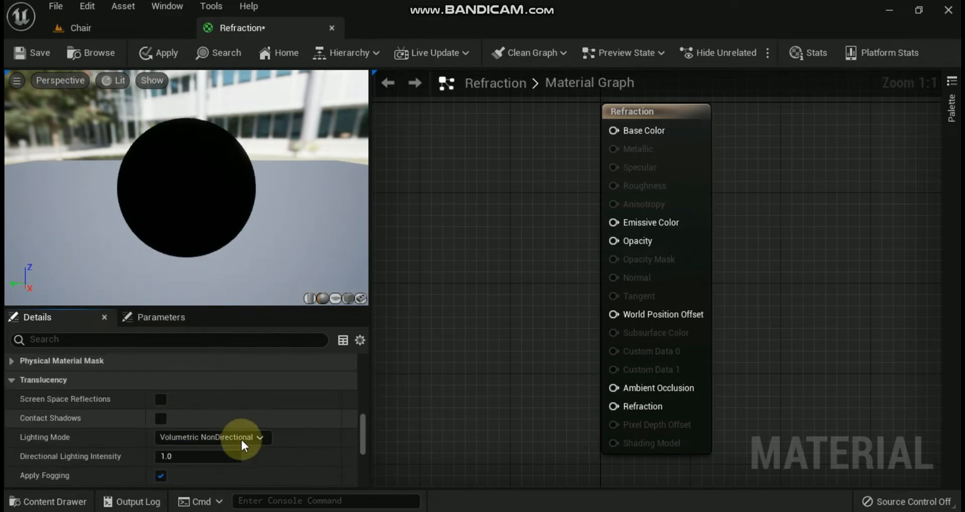
left_click(258, 436)
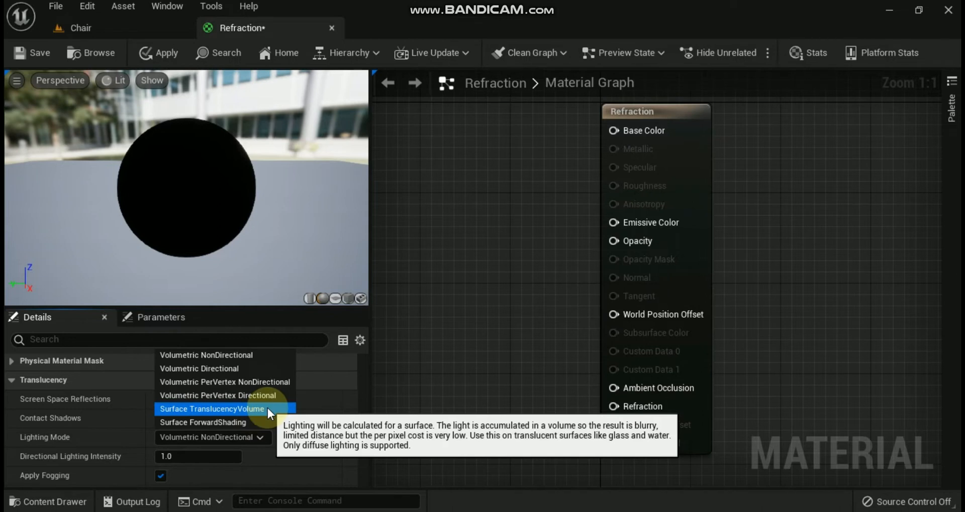
left_click(249, 410)
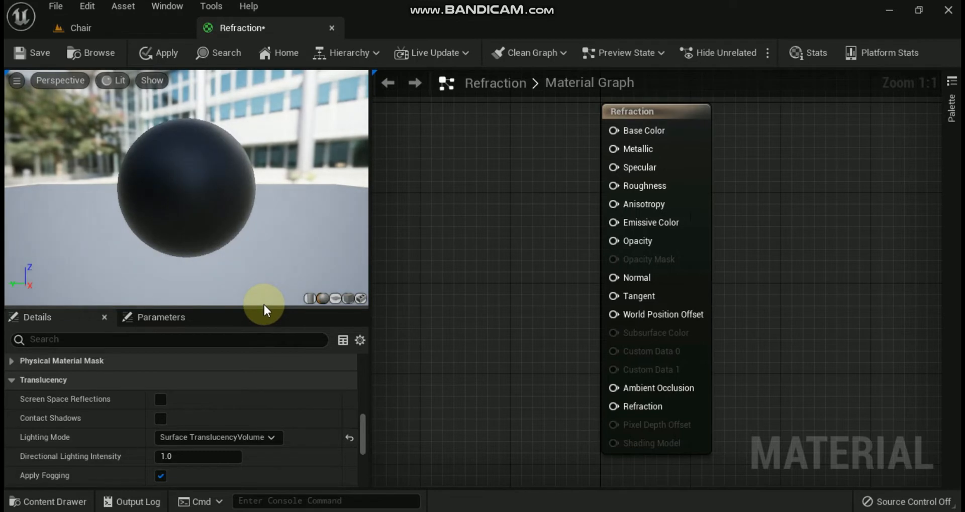
Add four Constant nodes in a column beside the Refraction material node.
left_click(441, 143)
left_click(447, 247)
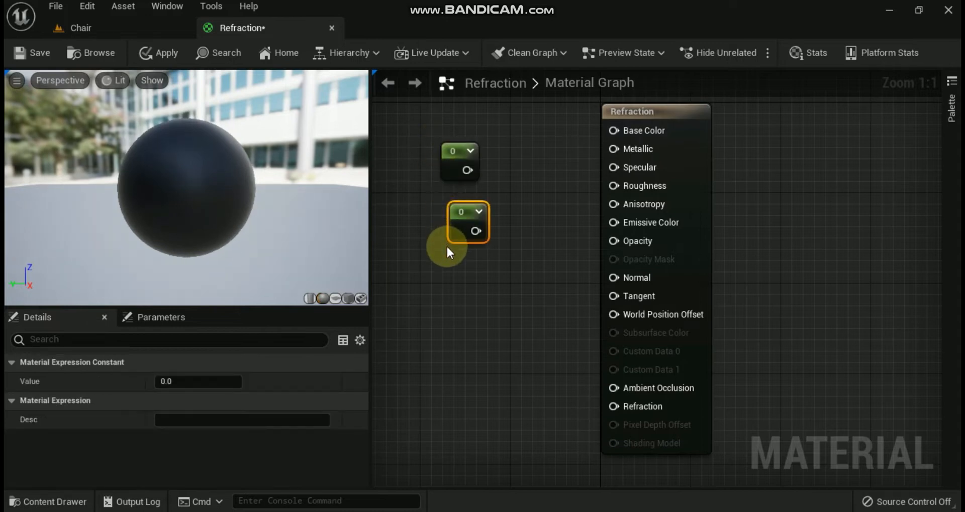
left_click(450, 262)
left_click(452, 316)
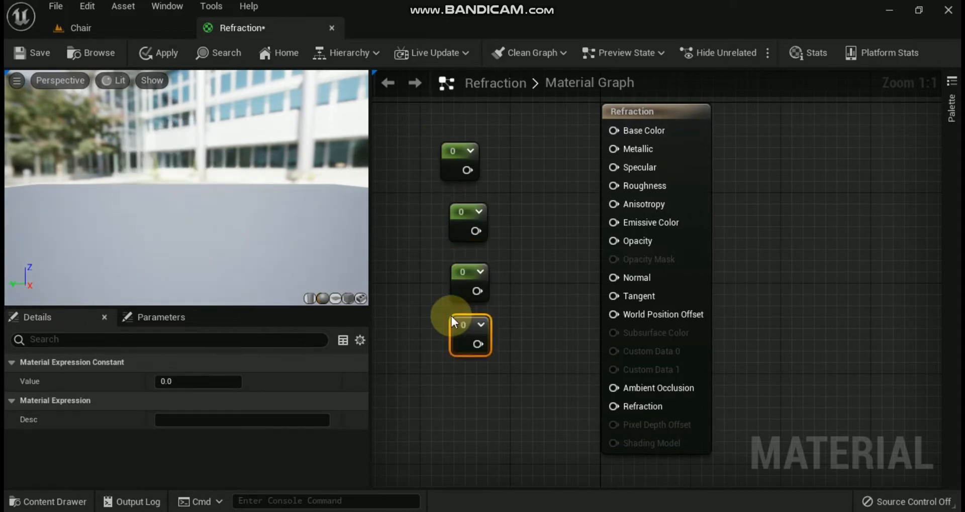
Convert the third Constant node to a parameter named Opacity.
right_click(459, 268)
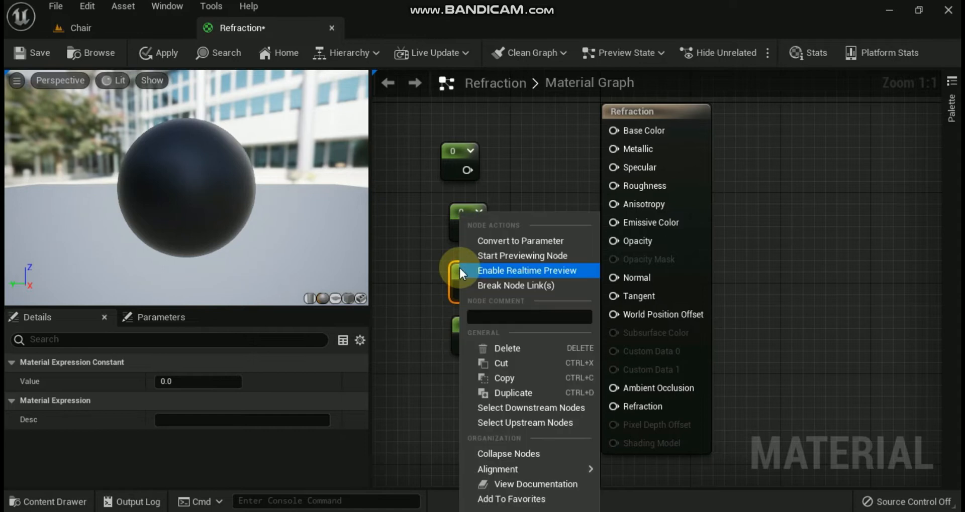
left_click(489, 244)
type("Opa")
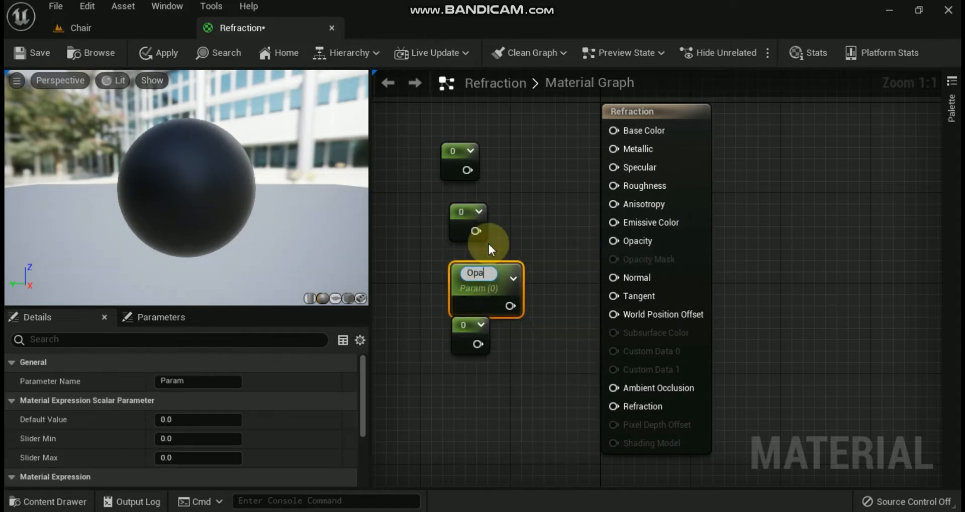
type("city")
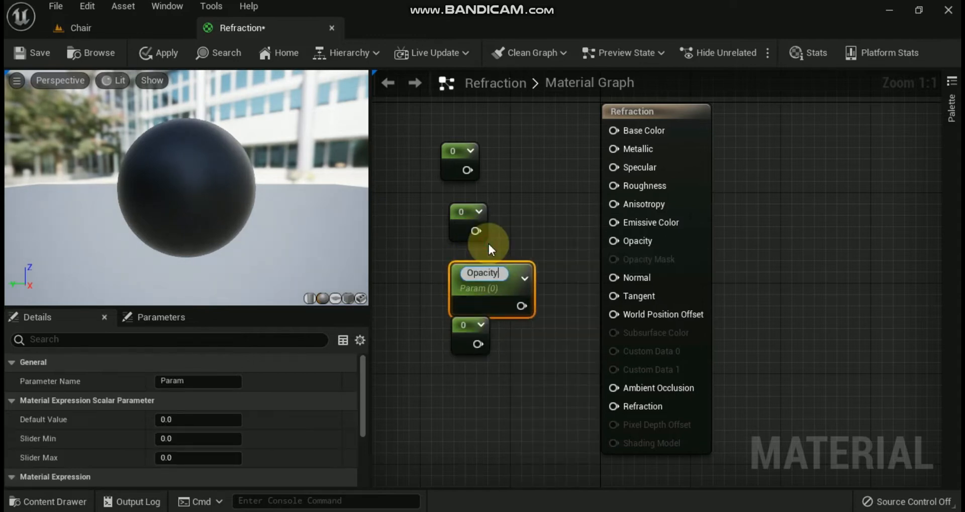
Move the fourth Constant node slightly lower and convert it to a parameter named IOR.
left_click_drag(465, 328, 457, 340)
right_click(457, 339)
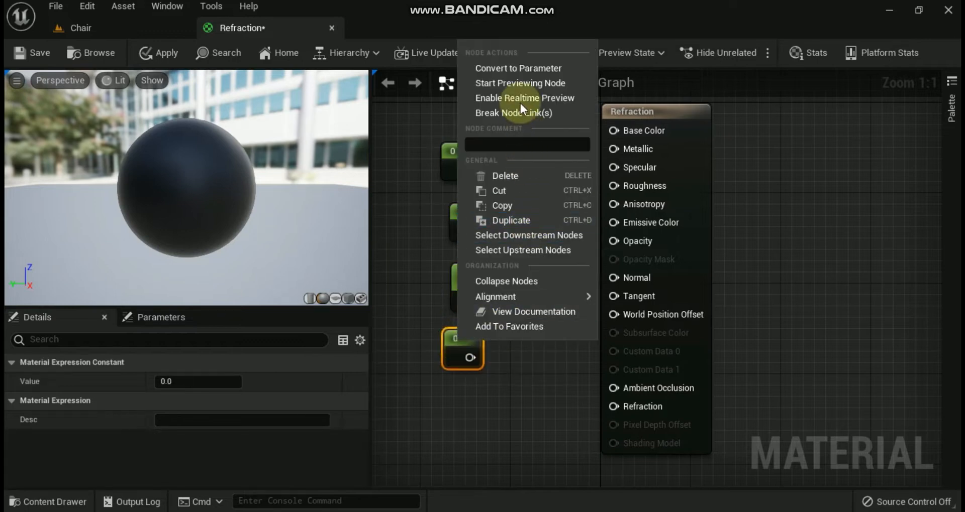
left_click(509, 69)
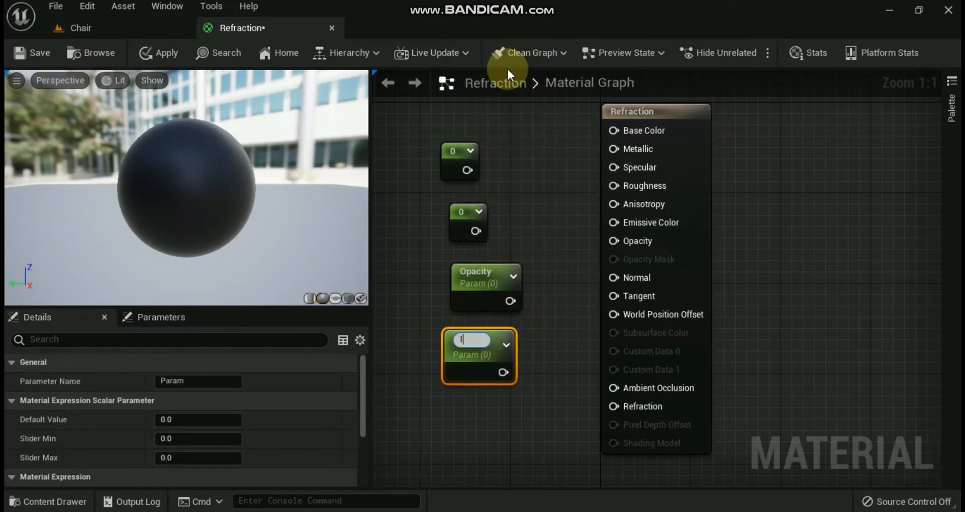
left_click(466, 413)
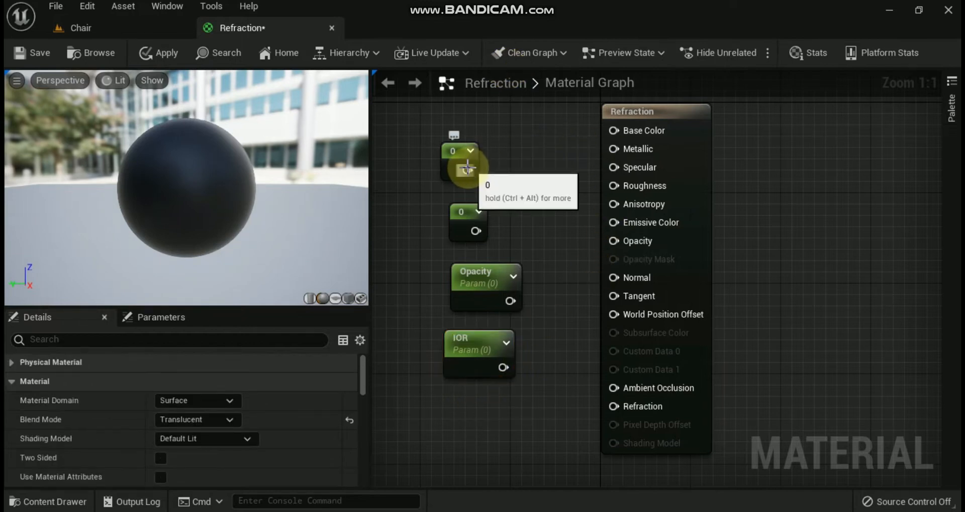
Wire the uppermost Constant node to both Base Color and Metallic, and move it closer to the material node.
left_click_drag(467, 170, 624, 130)
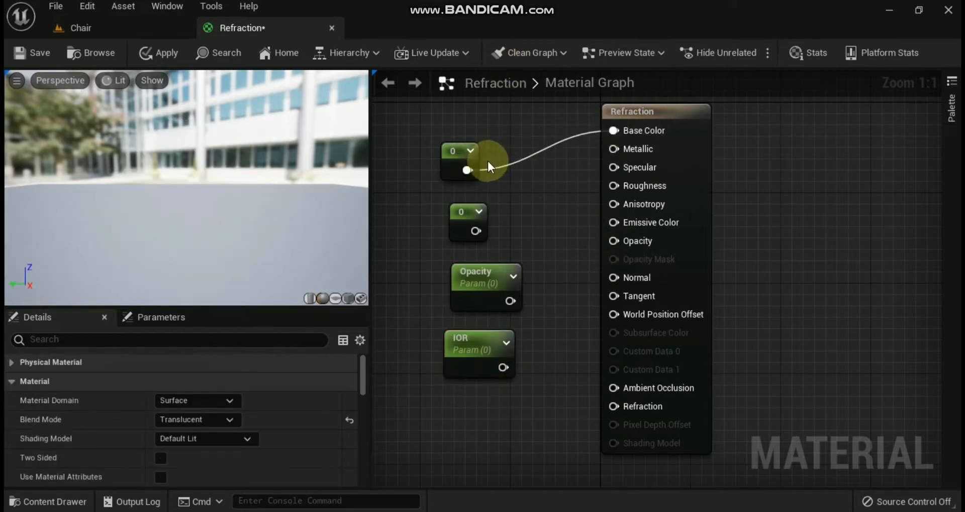
left_click_drag(467, 170, 615, 148)
left_click_drag(450, 148, 507, 119)
Wire the second constant to Roughness, Opacity to Opacity and IOR to Refraction, arranging the nodes near their inputs.
left_click_drag(474, 232, 504, 199)
left_click_drag(510, 302, 476, 279)
left_click_drag(503, 367, 613, 406)
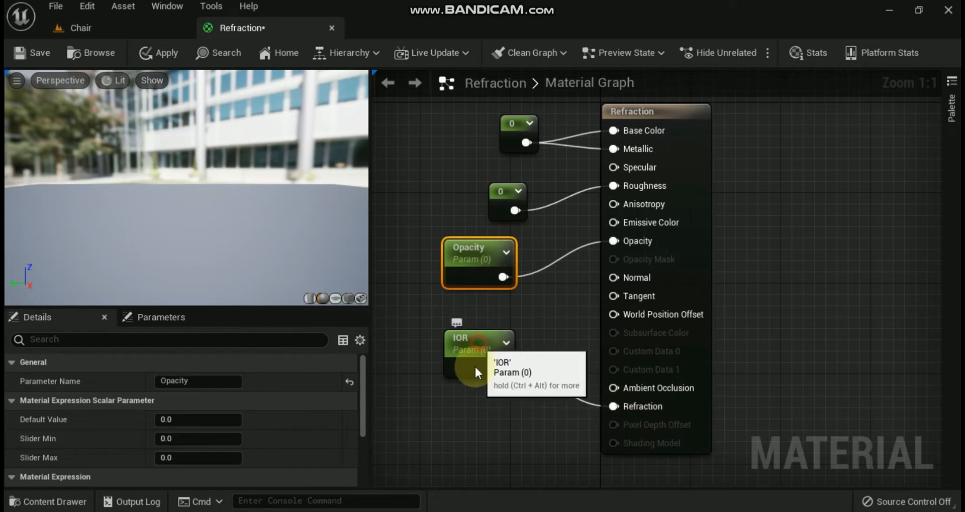
left_click_drag(474, 366, 463, 411)
Set the constant feeding Base Color and Metallic to 1.
left_click(508, 121)
left_click(180, 385)
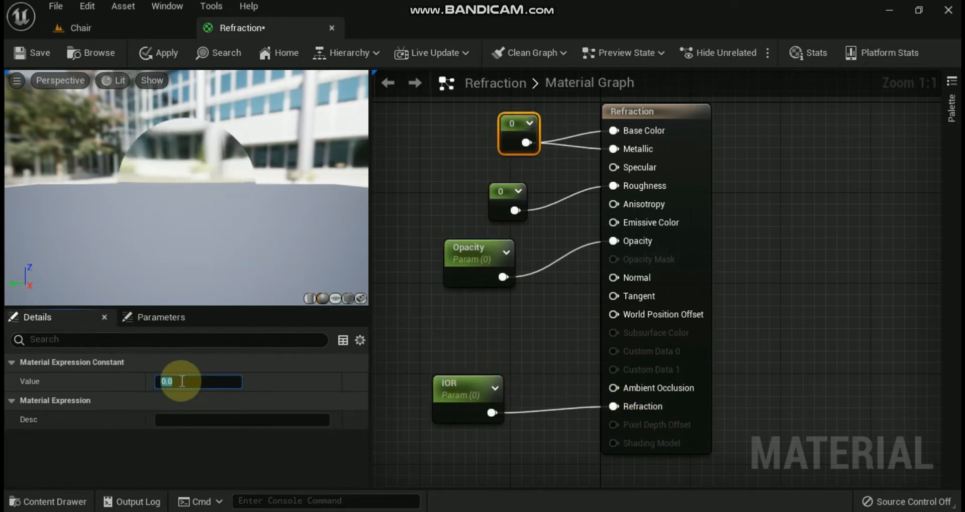
type("1")
left_click(509, 198)
Give the Opacity parameter a Slider Max of 1 and a Default Value of 0.3.
left_click(460, 253)
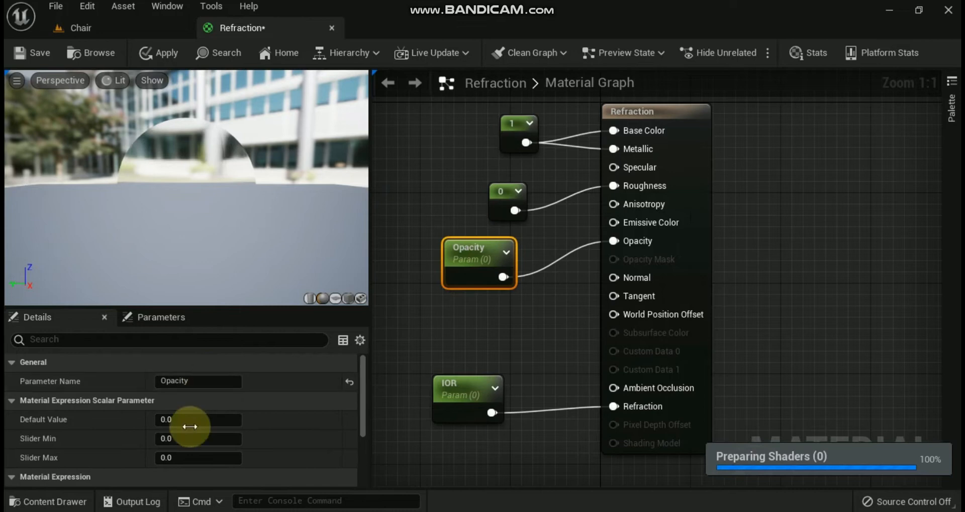
left_click(193, 457)
type("1")
left_click(189, 419)
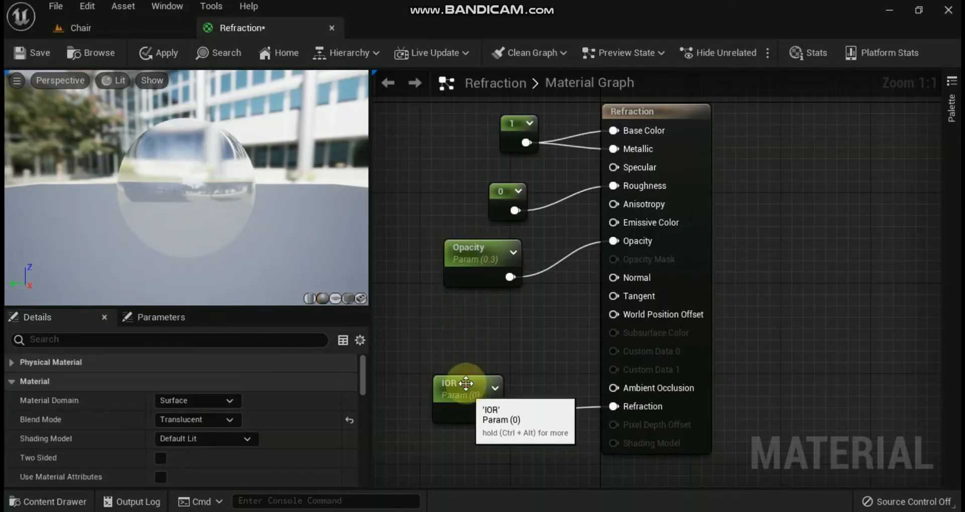
Set the IOR parameter's Default Value to 1.5, and apply and save the Refraction material.
left_click(465, 386)
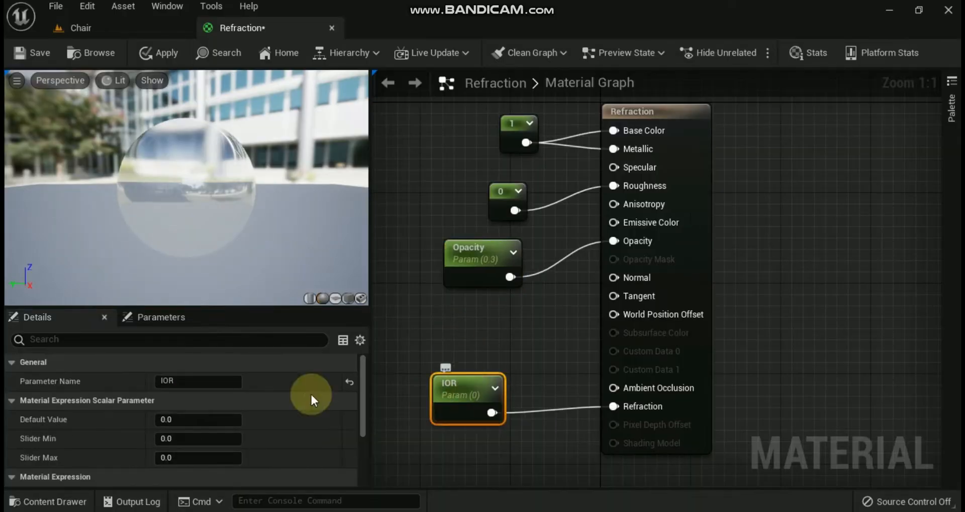
left_click(185, 420)
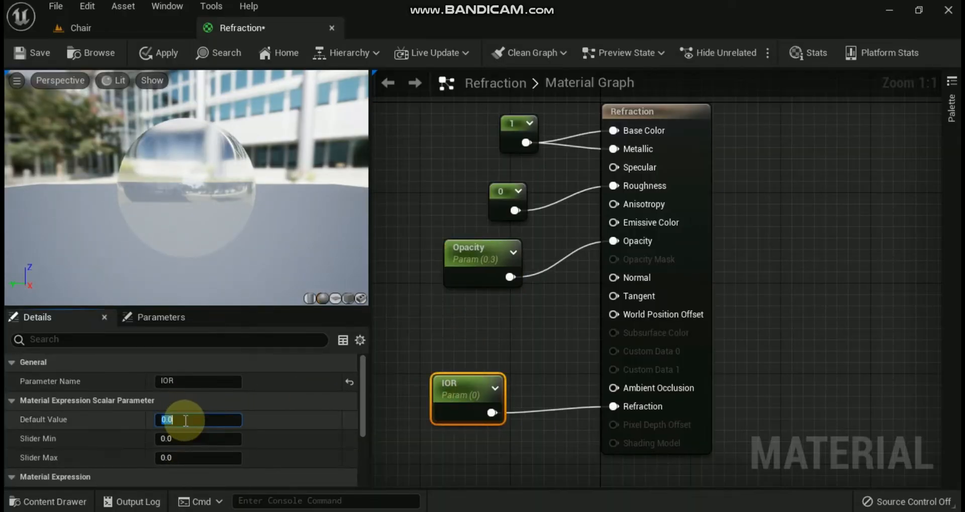
key("Return")
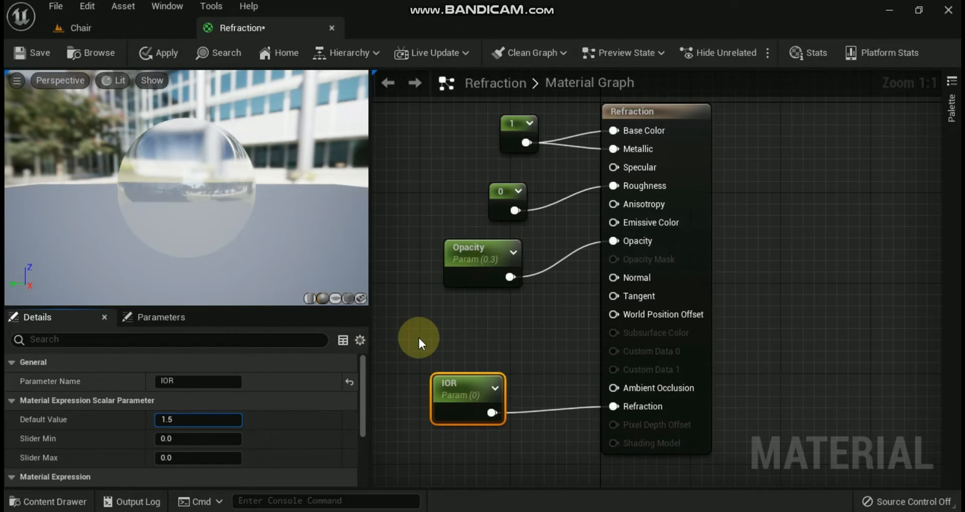
left_click(419, 339)
left_click_drag(138, 176, 176, 221)
left_click(168, 56)
left_click(39, 56)
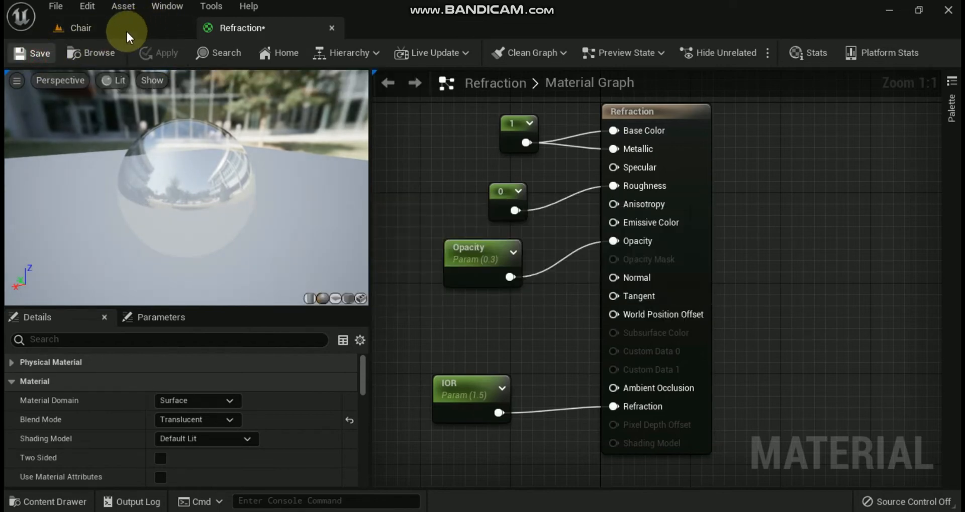
Create a material instance from the Refraction material in the Chair level's Materials folder.
left_click(126, 29)
left_click(48, 502)
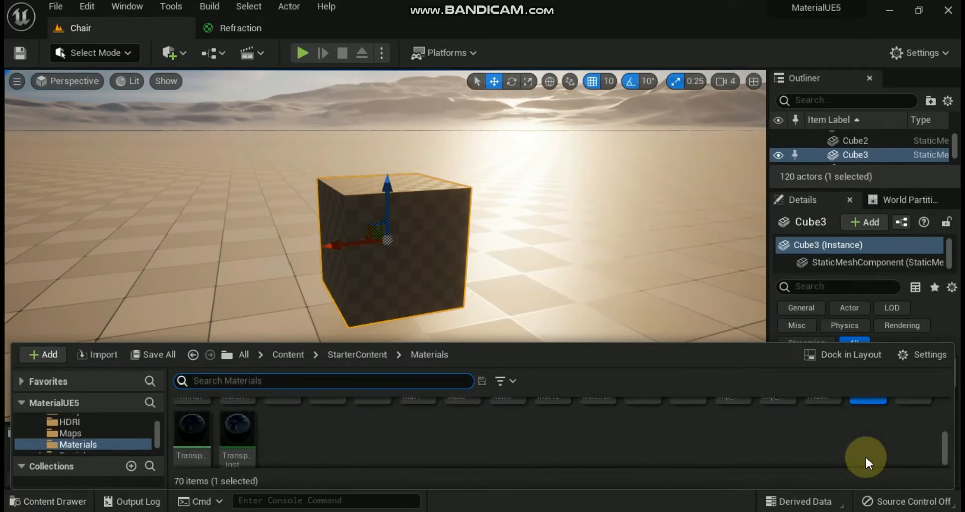
right_click(859, 421)
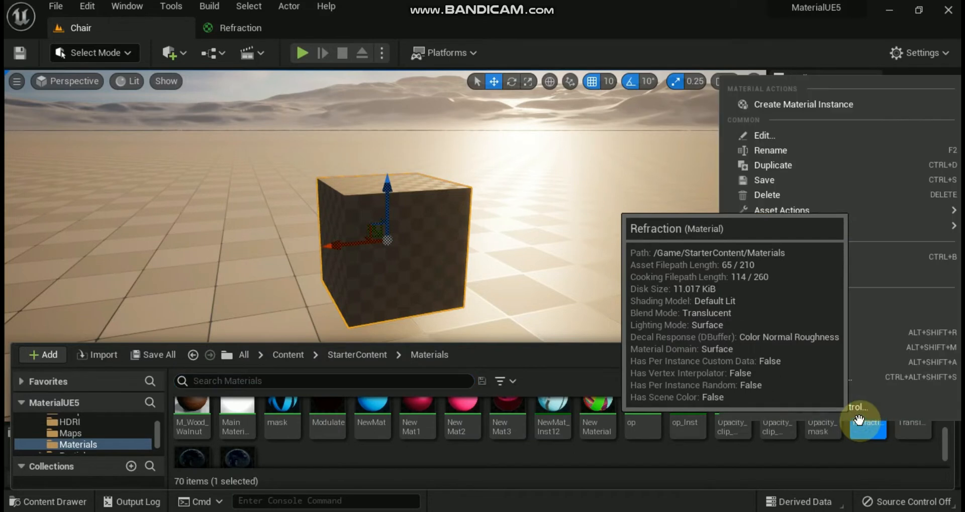
left_click(816, 105)
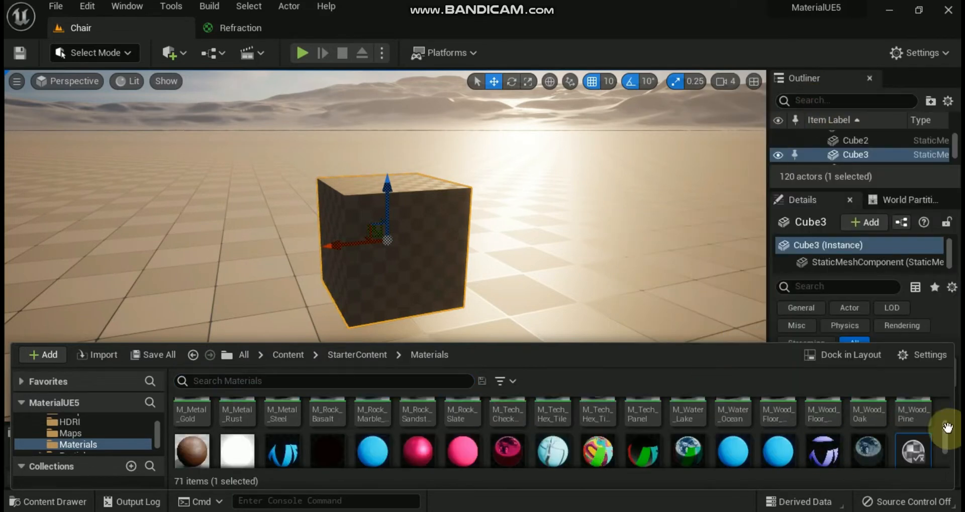
Apply the new Refraction material instance to the selected cube in the level.
scroll(913, 447, "down", 2)
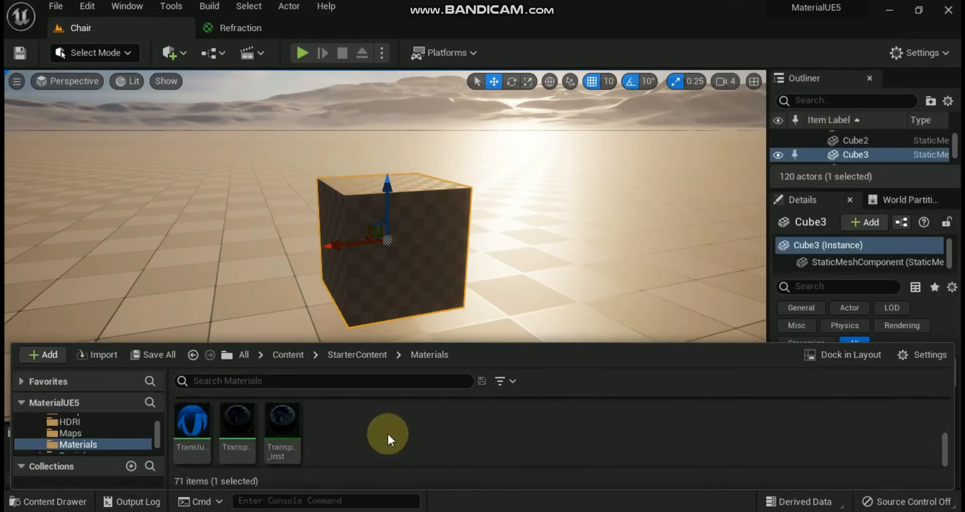
scroll(387, 440, "up", 2)
left_click_drag(911, 440, 415, 243)
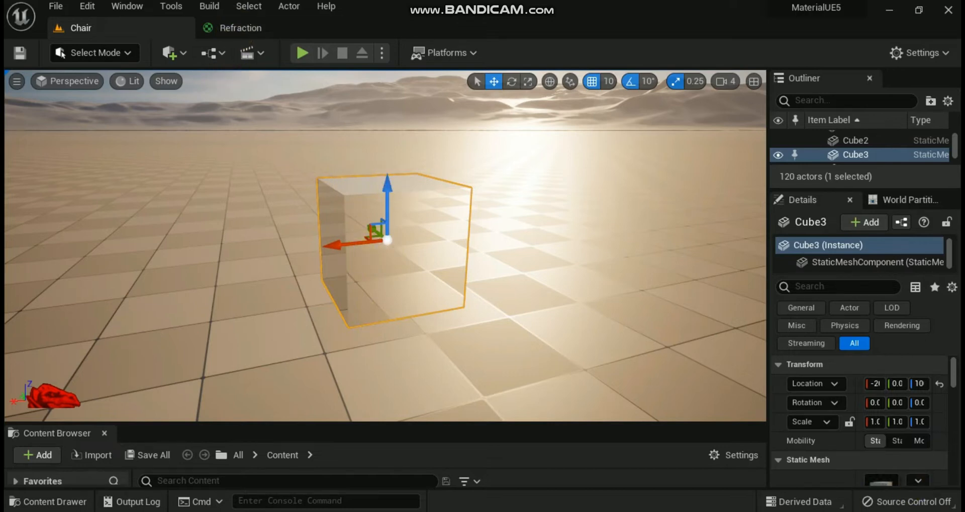
Open the Refraction_Inst material instance and enable its IOR and Opacity overrides.
left_click(48, 502)
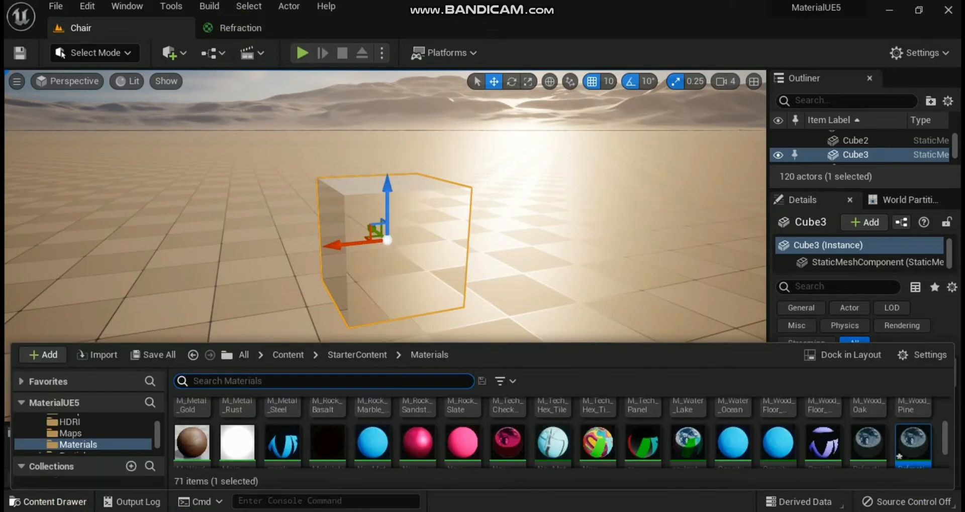
double_click(912, 448)
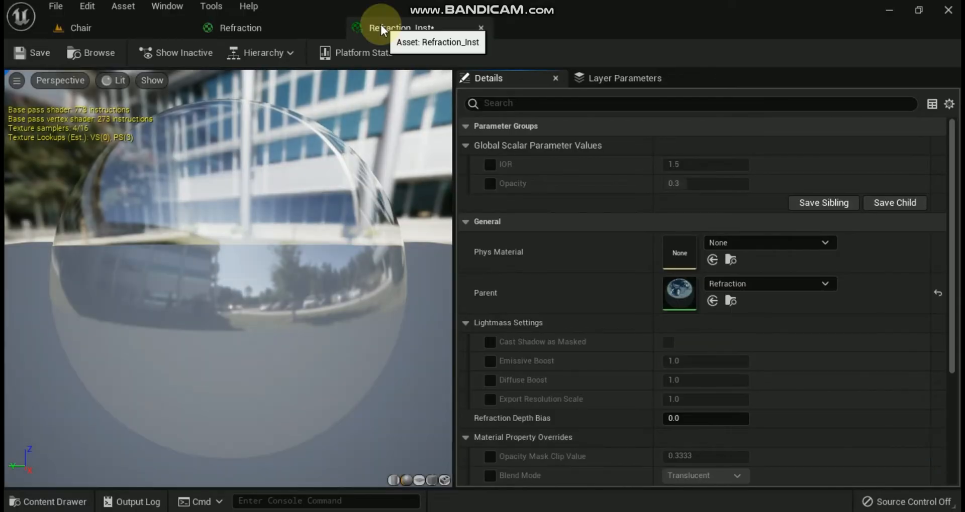
scroll(278, 181, "down", 3)
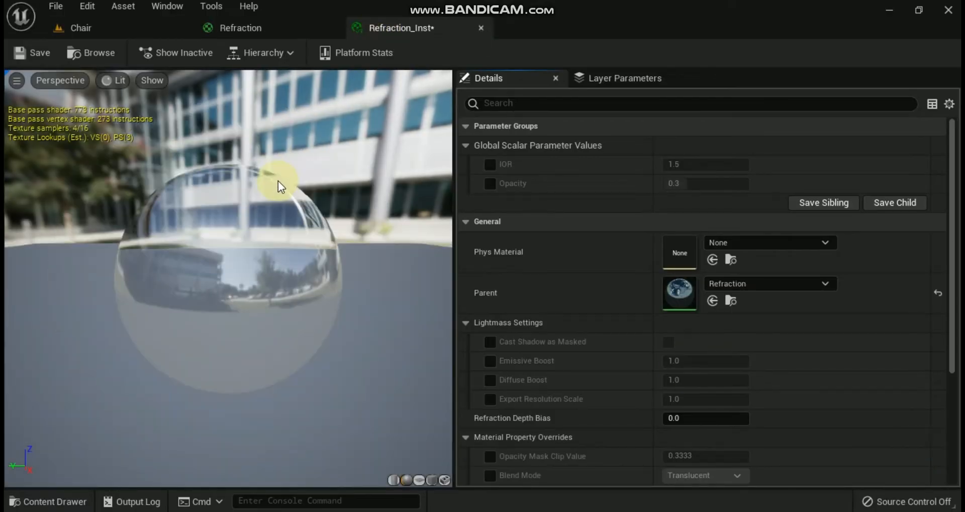
left_click(490, 165)
left_click(490, 184)
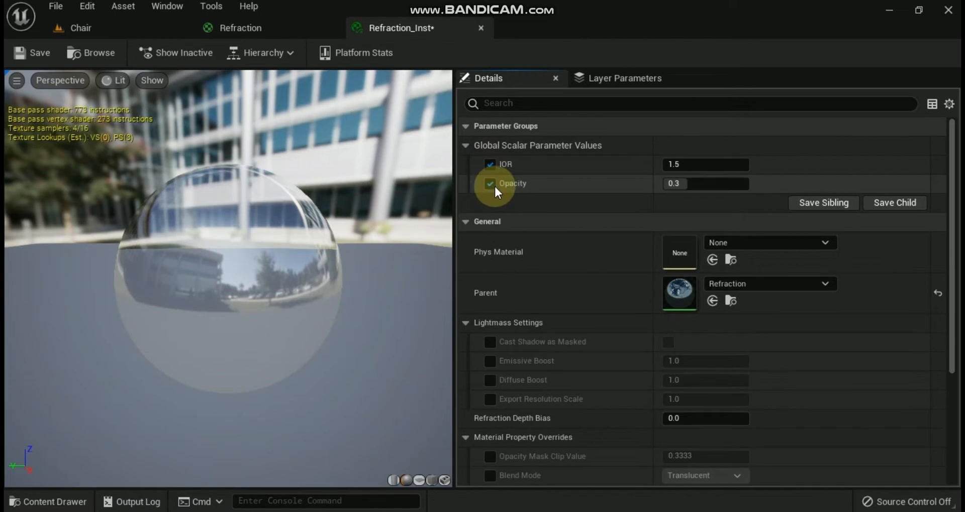
Try the instance's IOR at 1.0, 1.33, 1.31, 1.49 and 1.52 to compare air, water, ice, plexiglass and glass.
left_click(676, 165)
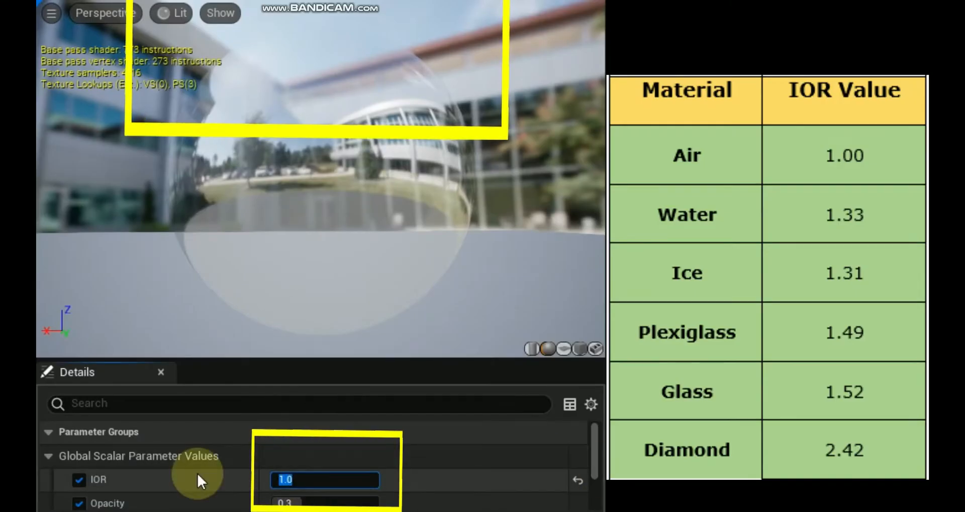
type("1.33")
key("Return")
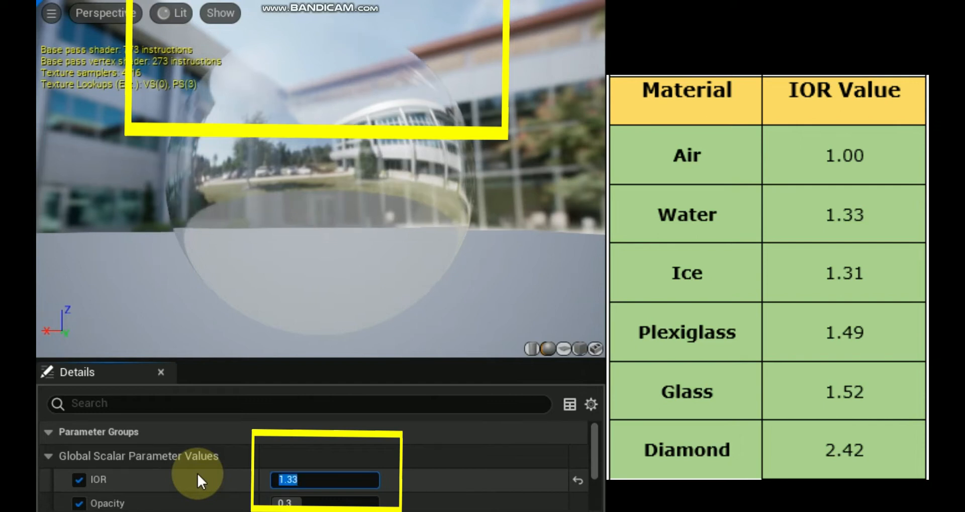
type("1.31")
key("Return")
type("1.49")
key("Return")
type("1.52")
key("Return")
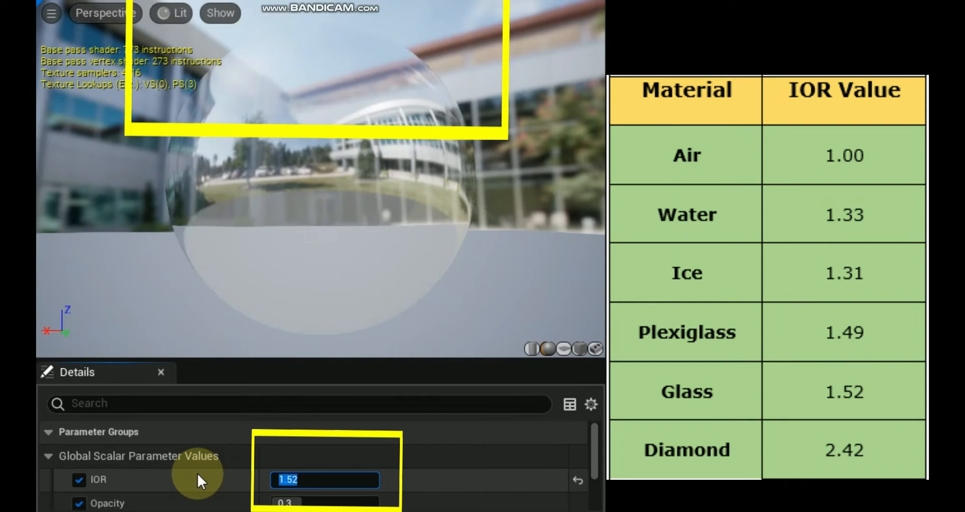
Try an IOR of 2.43 on the instance and step it back down through 1.5, 1.49 and 1.33.
type("2.43")
key("Return")
type("1.5")
key("Return")
type("1.49")
key("Return")
type("1.3")
type("3")
key("Return")
type("1.33")
key("Return")
type("1.")
key("Return")
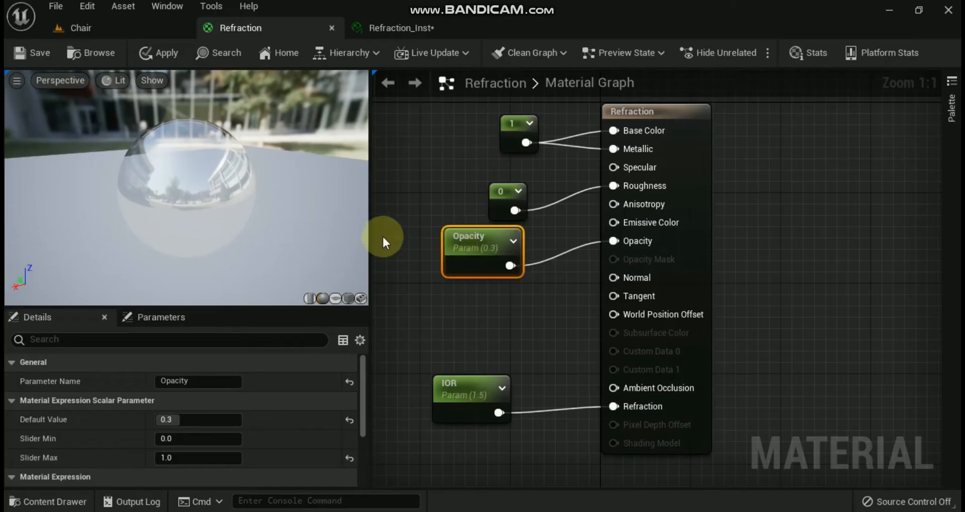
Add a Texture Sample node to the Refraction material graph, place it below Opacity and wire its RGB output to Normal.
left_click(397, 239)
left_click(436, 243)
right_click_drag(421, 194, 498, 186)
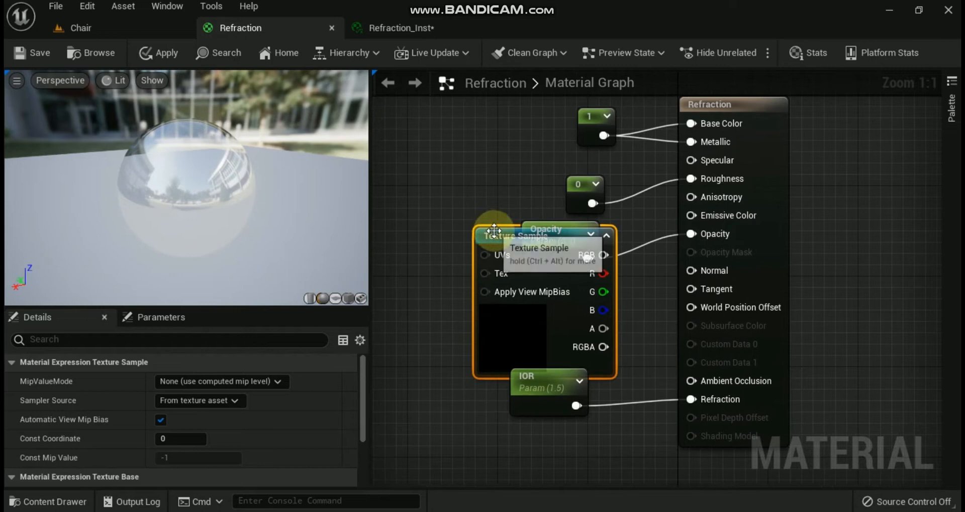
left_click_drag(496, 228, 396, 221)
left_click_drag(503, 249, 697, 272)
left_click_drag(387, 333, 387, 366)
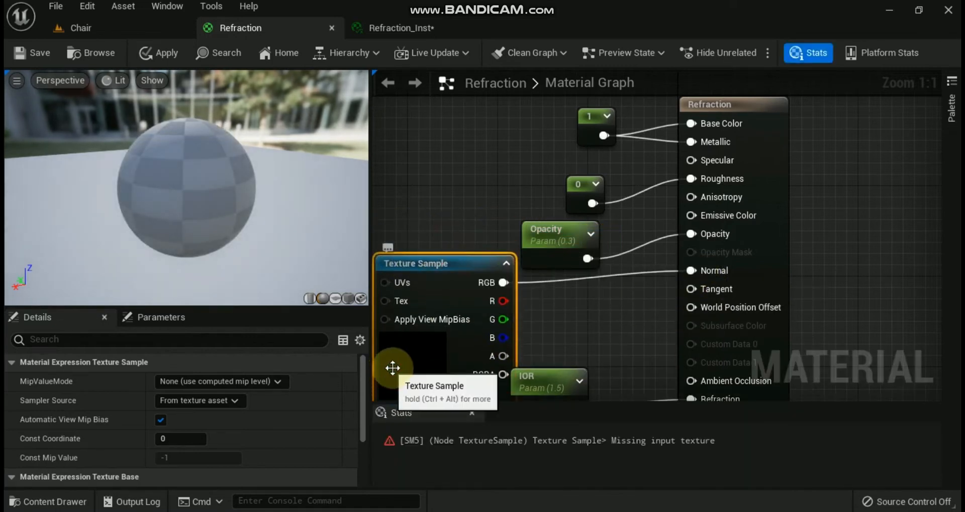
Assign the T_Brick_Clay_Beveled_N texture to the Texture Sample node and check the preview sphere.
scroll(362, 385, "down", 3)
left_click(297, 413)
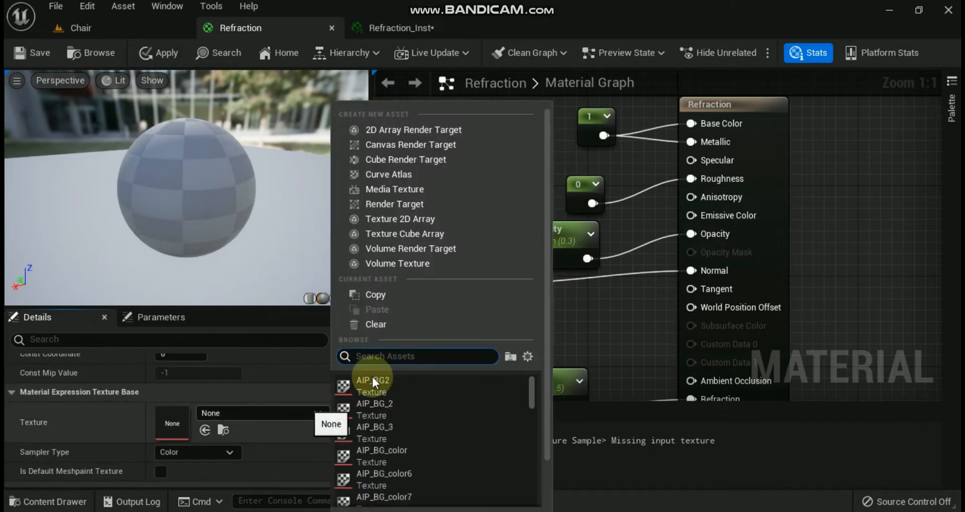
type("nor")
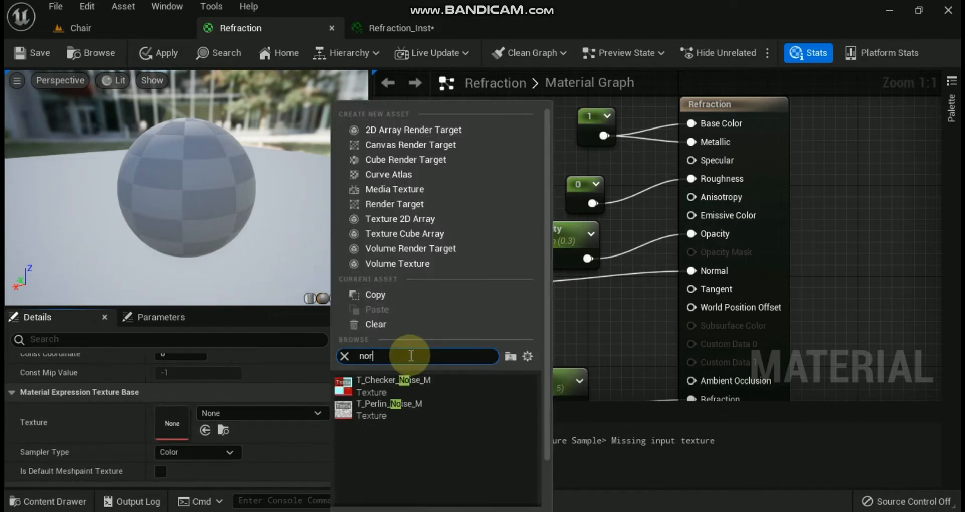
key("BackSpace")
key("BackSpace")
key("BackSpace")
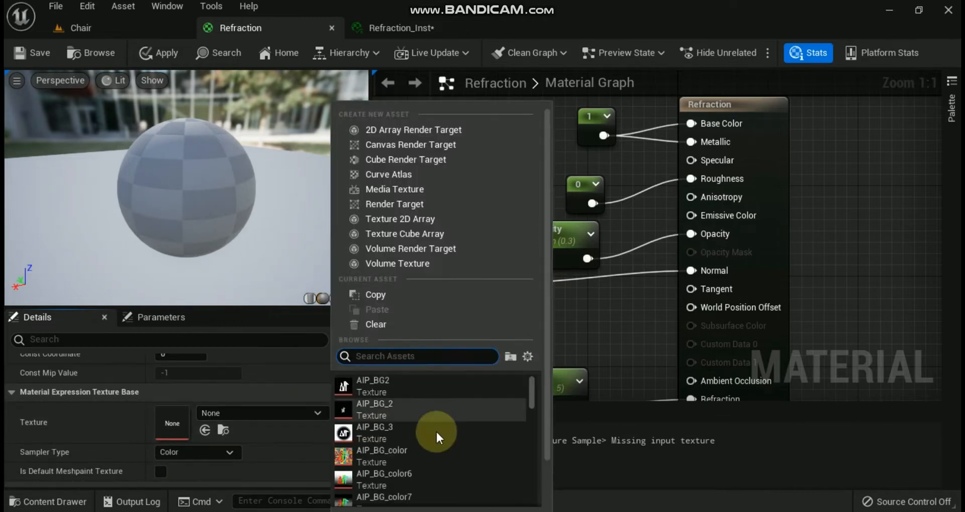
scroll(472, 442, "down", 3)
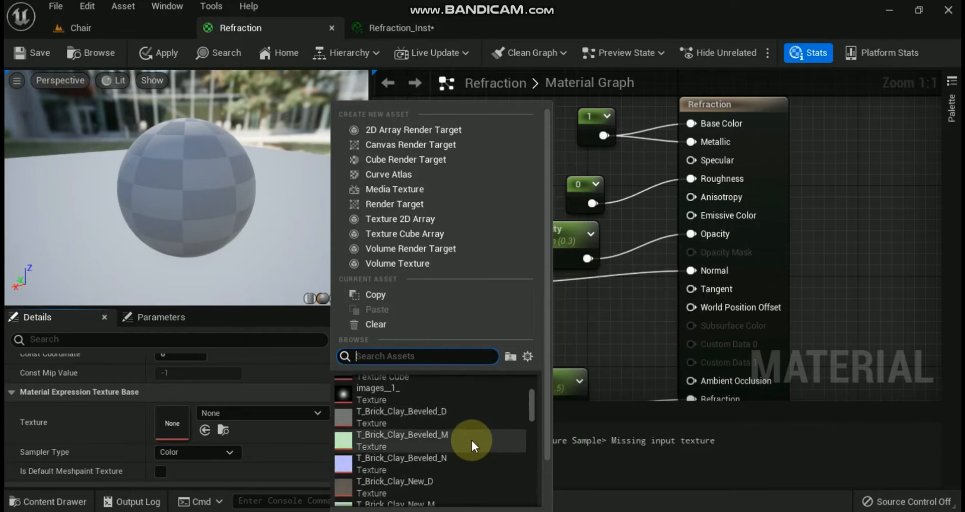
scroll(471, 438, "down", 3)
left_click(452, 412)
left_click_drag(278, 241, 160, 146)
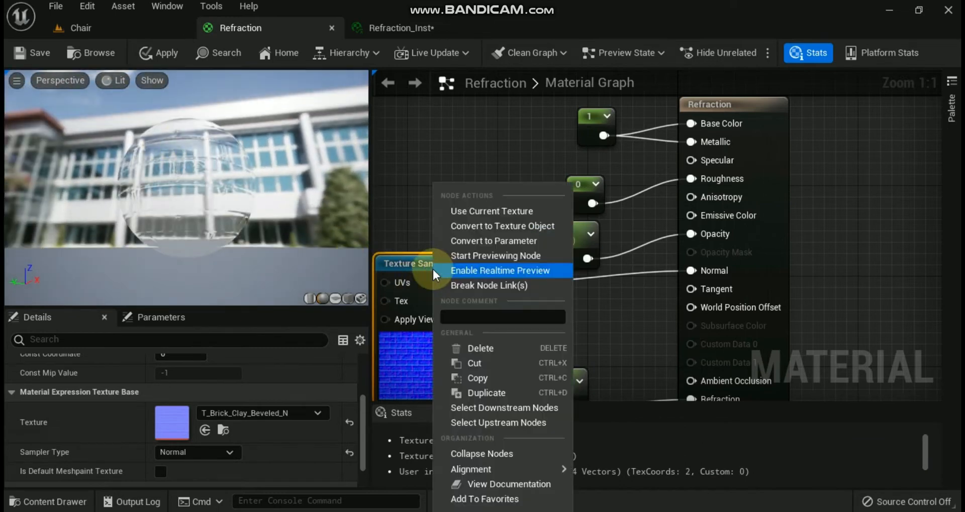
Convert the Texture Sample node to a parameter named Texture sample.
right_click(432, 266)
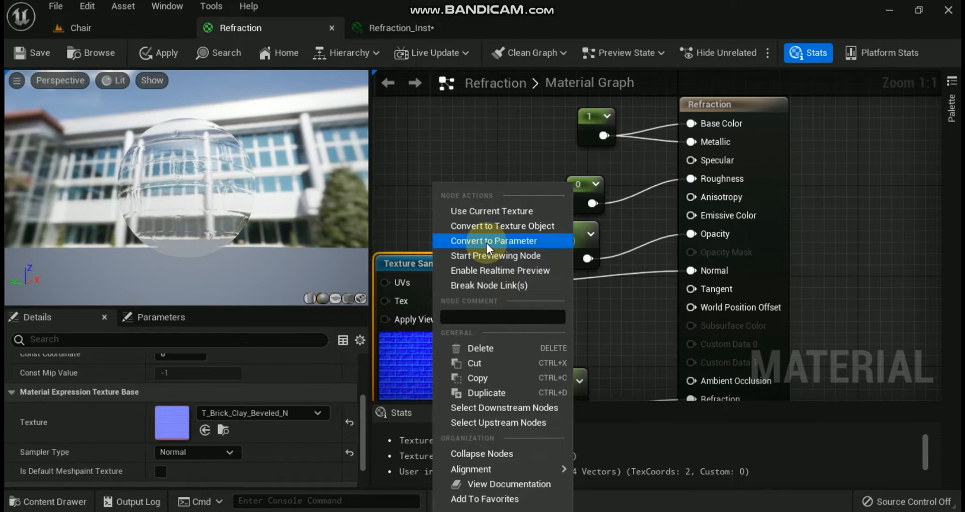
left_click(486, 241)
type("T")
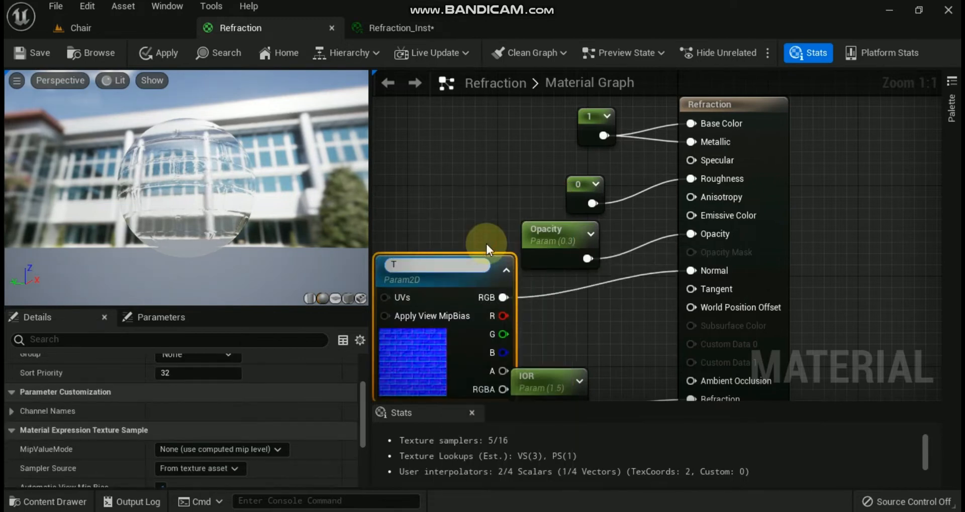
type("exture sample")
left_click(601, 312)
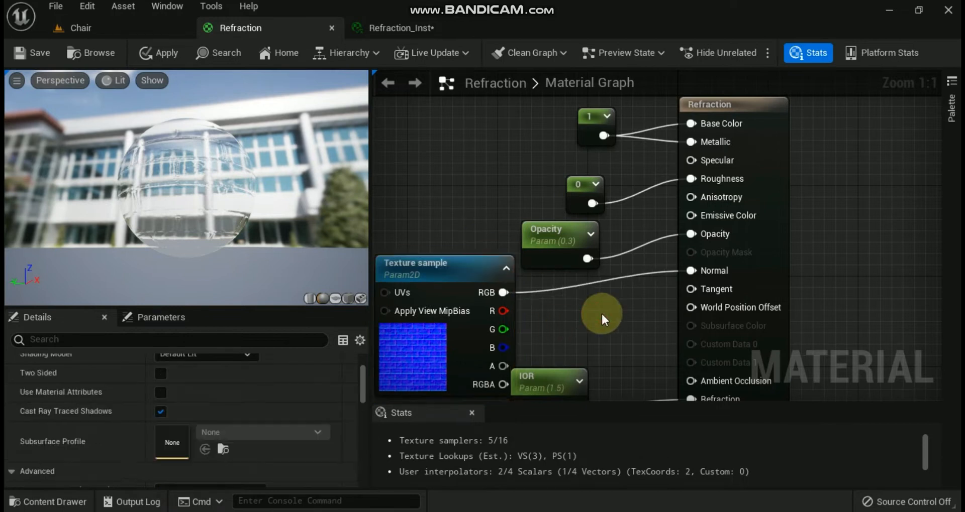
Move the IOR node clear of the texture node, and apply and save the Refraction material.
scroll(616, 312, "down", 2)
right_click_drag(612, 317, 607, 287)
left_click(162, 53)
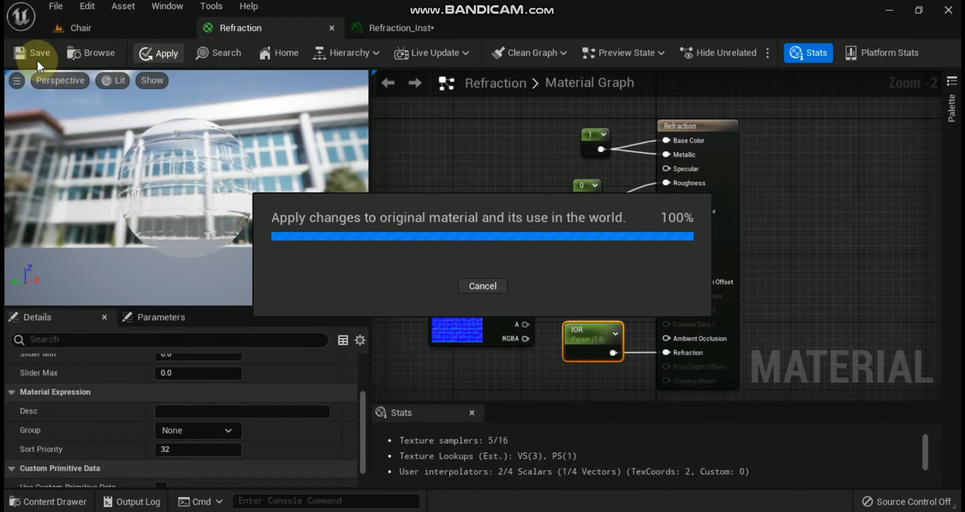
left_click(31, 52)
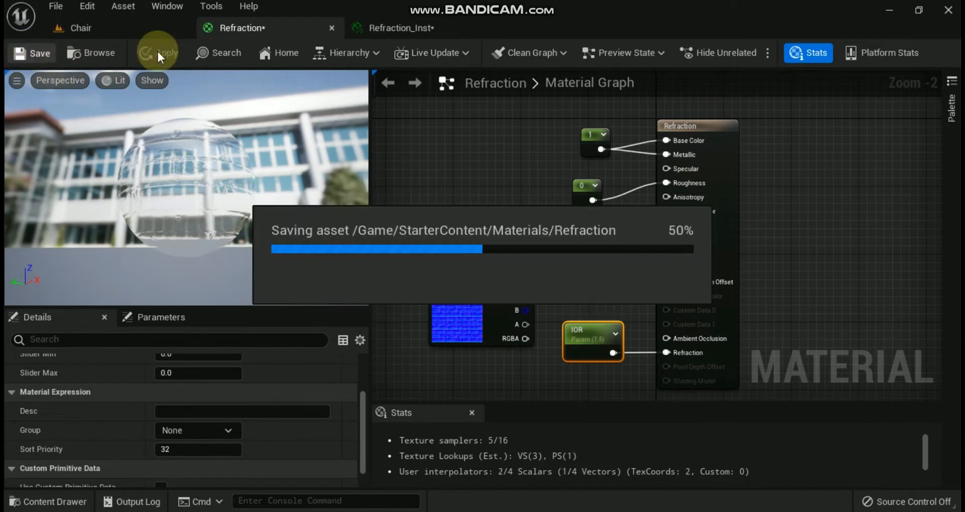
Override the Texture sample parameter in Refraction_Inst with T_Brick_Hewn_Stone_N and inspect the preview sphere.
left_click(384, 26)
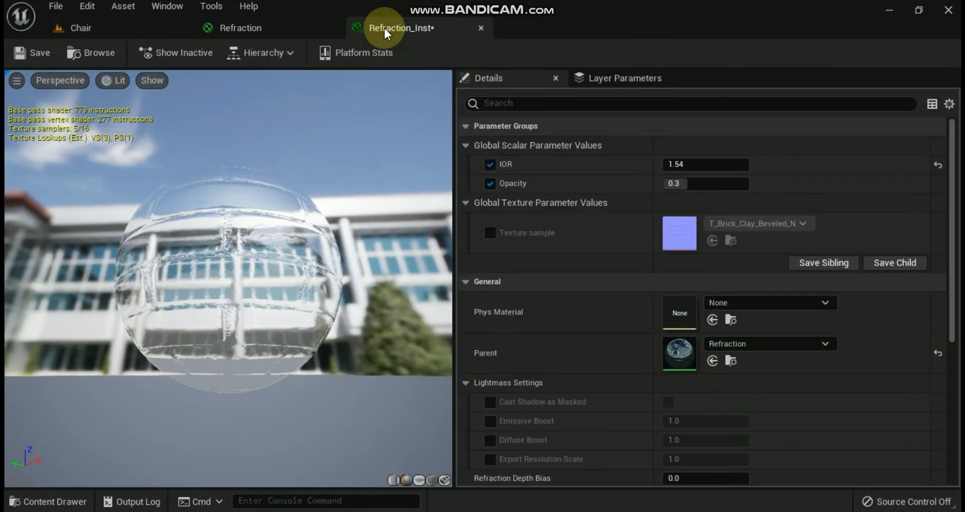
left_click(800, 225)
scroll(644, 436, "down", 2)
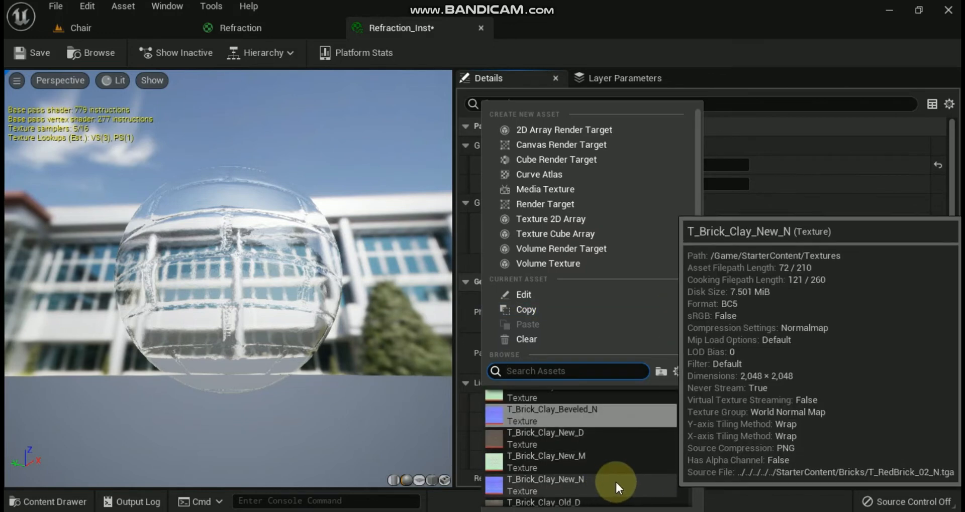
scroll(623, 472, "down", 2)
scroll(610, 477, "down", 1)
left_click(608, 479)
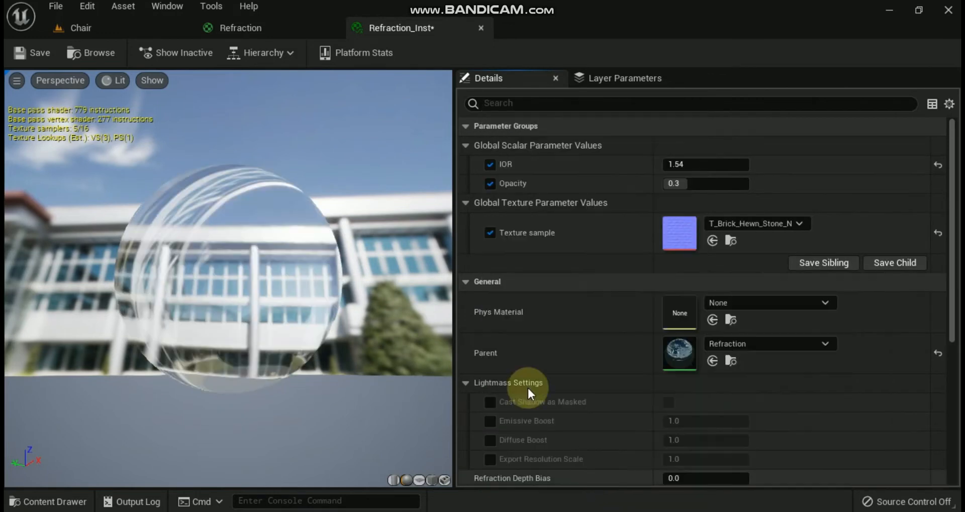
left_click_drag(185, 260, 125, 332)
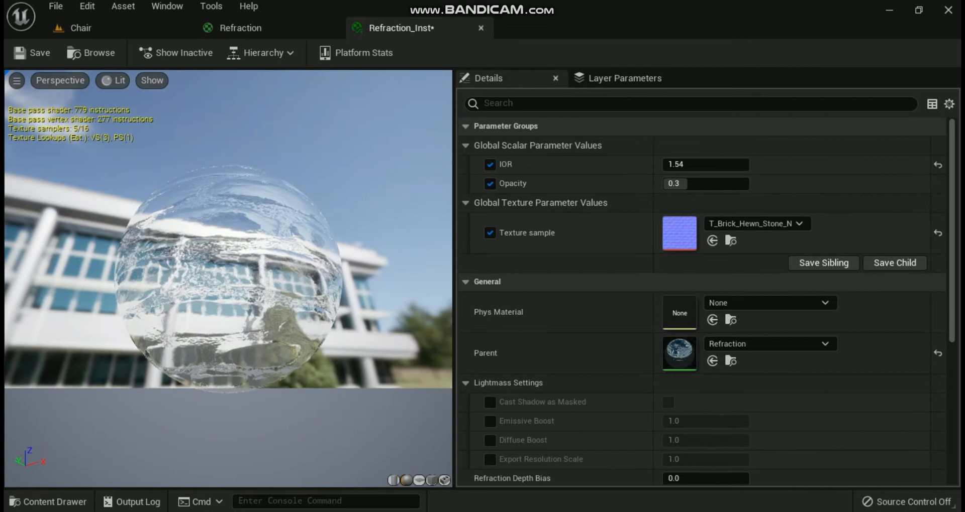
Change the instance's Texture sample to T_Ceramic_Tile_N and inspect the preview sphere.
left_click(785, 223)
scroll(583, 447, "down", 3)
left_click(575, 460)
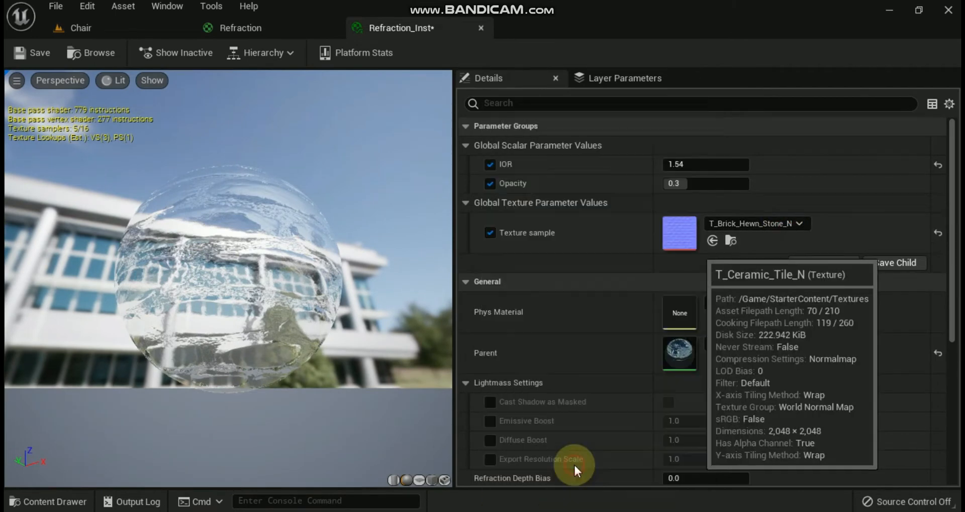
left_click_drag(167, 270, 401, 282)
Change the Texture sample of Refraction_Inst to T_CobbleStone_Pebble_N.
left_click(734, 280)
left_click(764, 222)
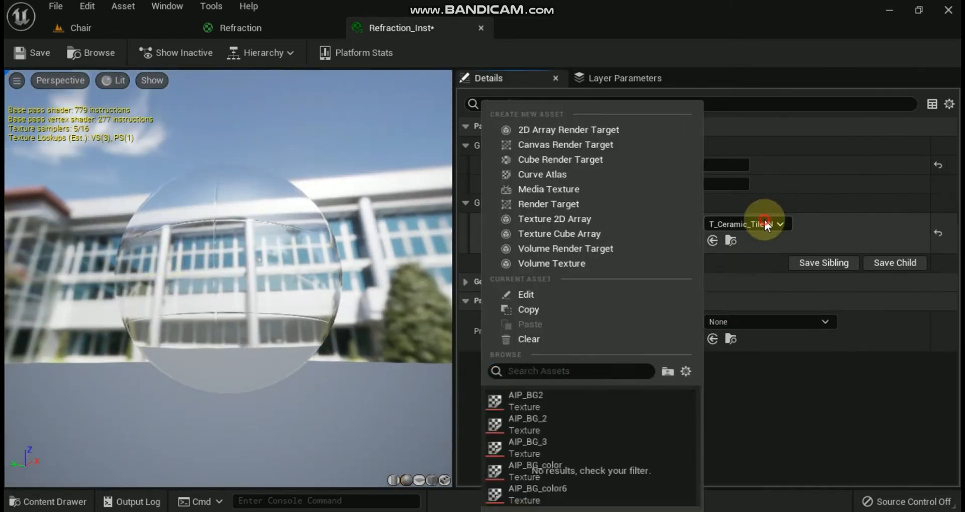
scroll(583, 445, "down", 4)
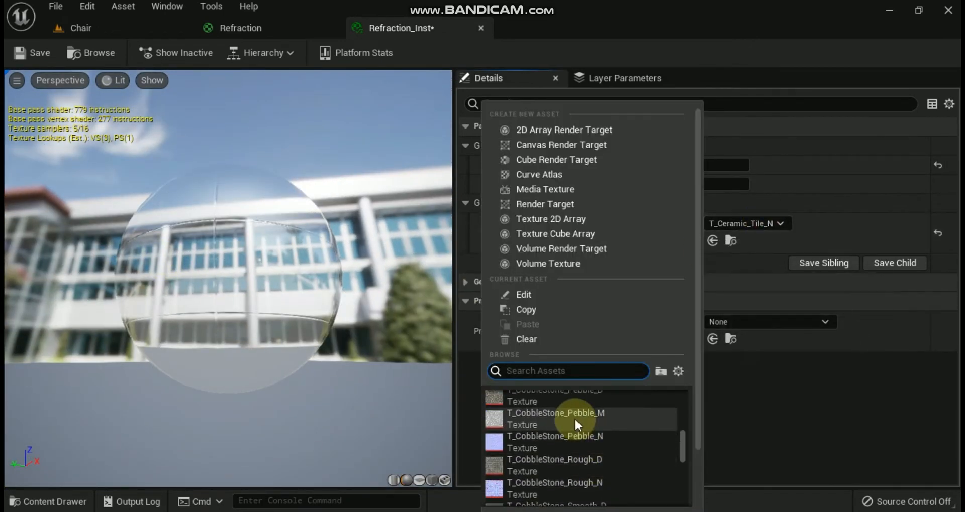
left_click(565, 437)
Inspect the pebble normal map on the instance's preview sphere and examine the cube in the Chair level.
left_click_drag(201, 301, 377, 268)
left_click_drag(180, 257, 314, 244)
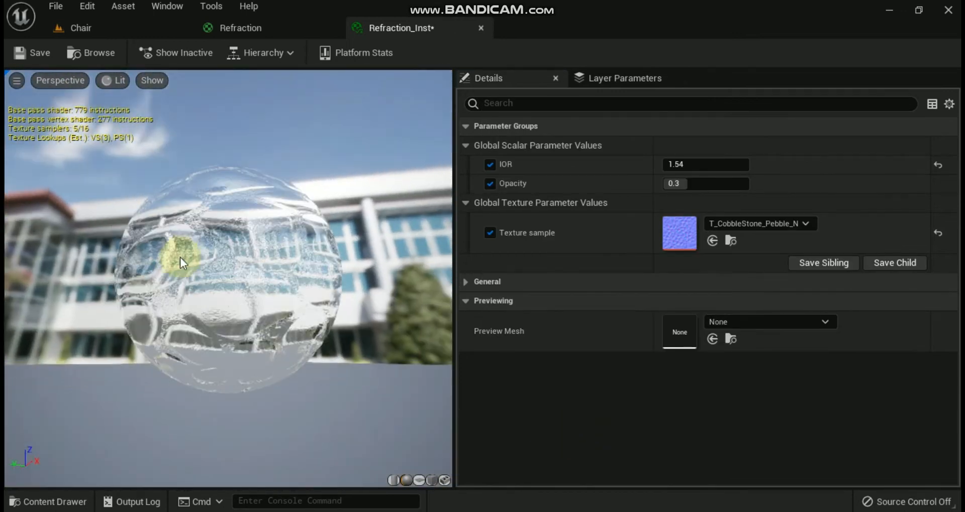
left_click(80, 28)
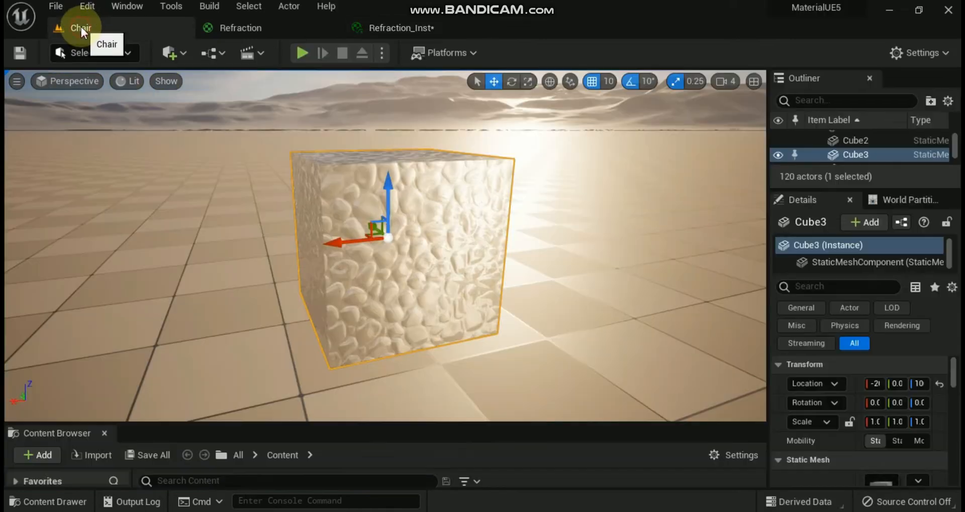
left_click_drag(405, 271, 392, 286)
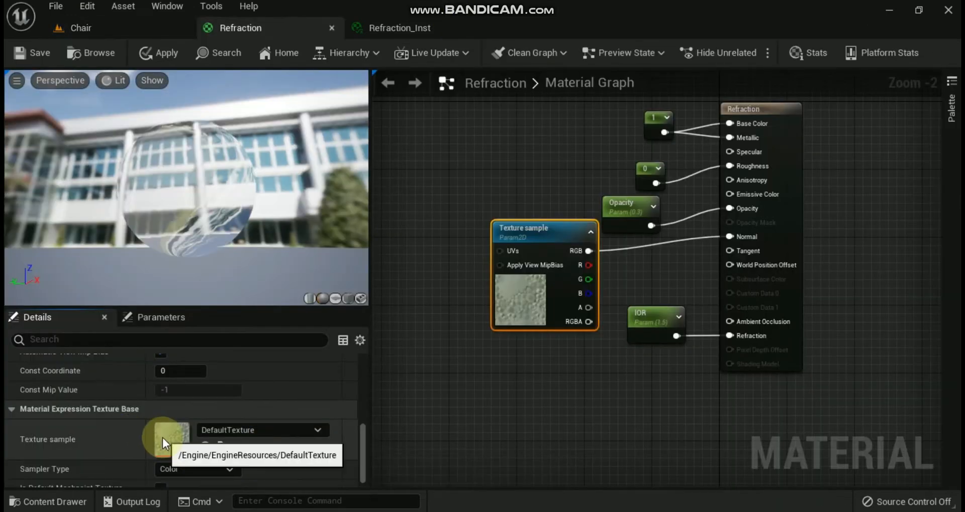
Assign T_Water_N to the Texture sample parameter in the Refraction material and save the material.
left_click(315, 431)
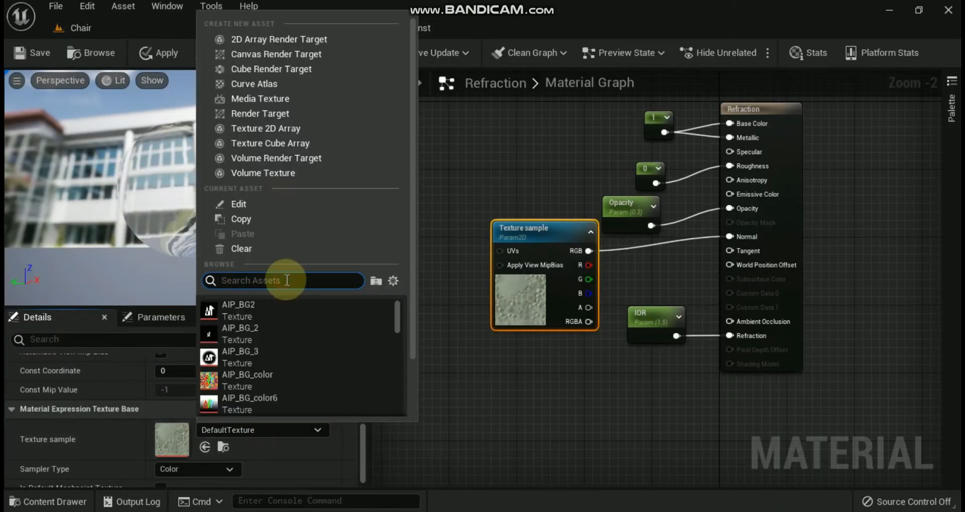
type("wate")
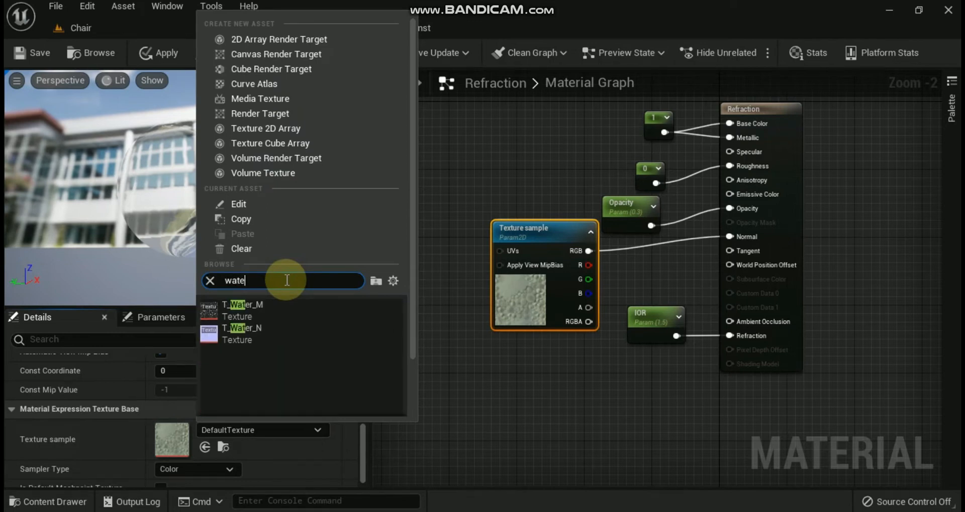
left_click(264, 329)
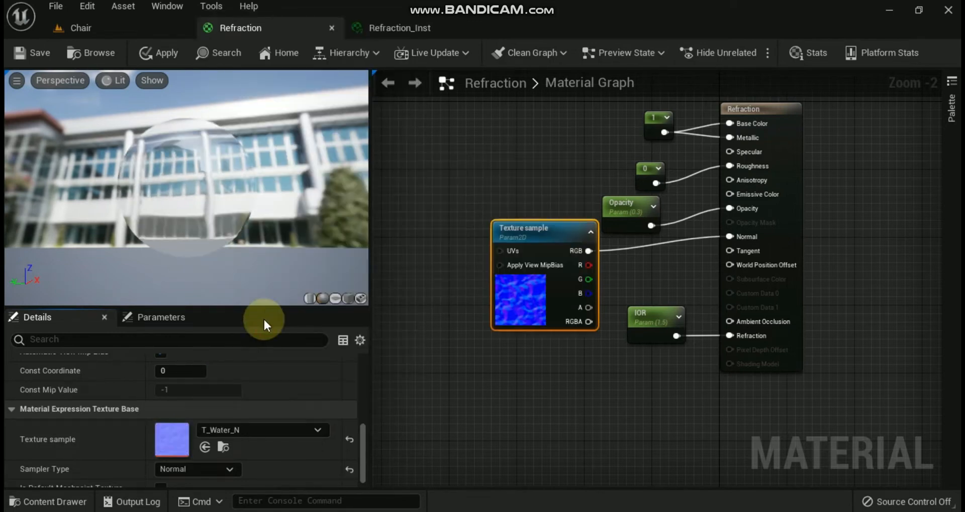
left_click_drag(168, 174, 312, 196)
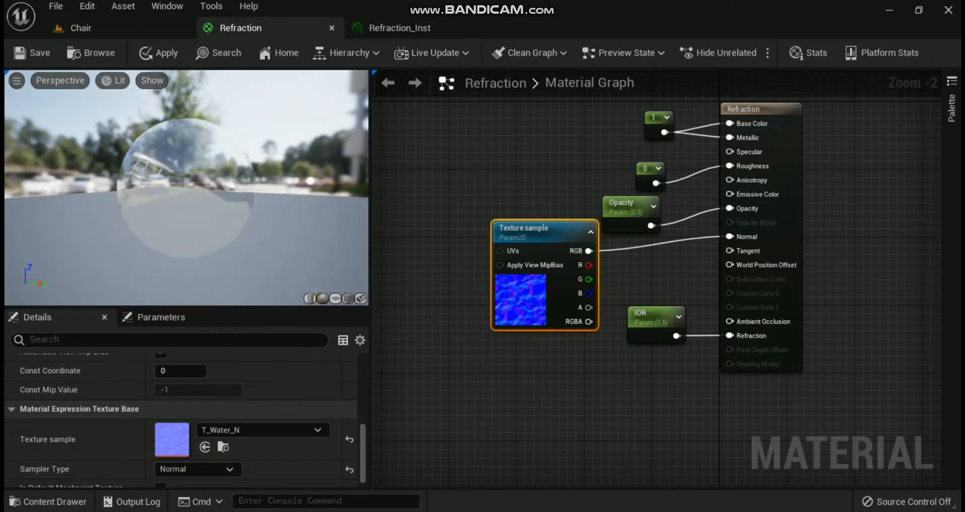
left_click(37, 54)
left_click_drag(186, 186, 237, 212)
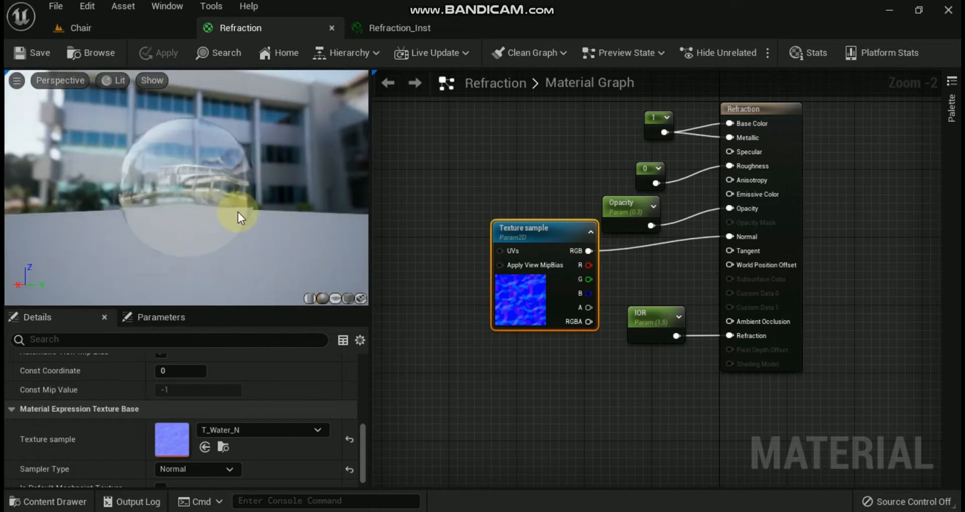
Switch the Refraction material's preview mesh to a cube and inspect its surface from several angles.
left_click(349, 299)
left_click_drag(170, 176, 264, 226)
left_click_drag(201, 191, 153, 181)
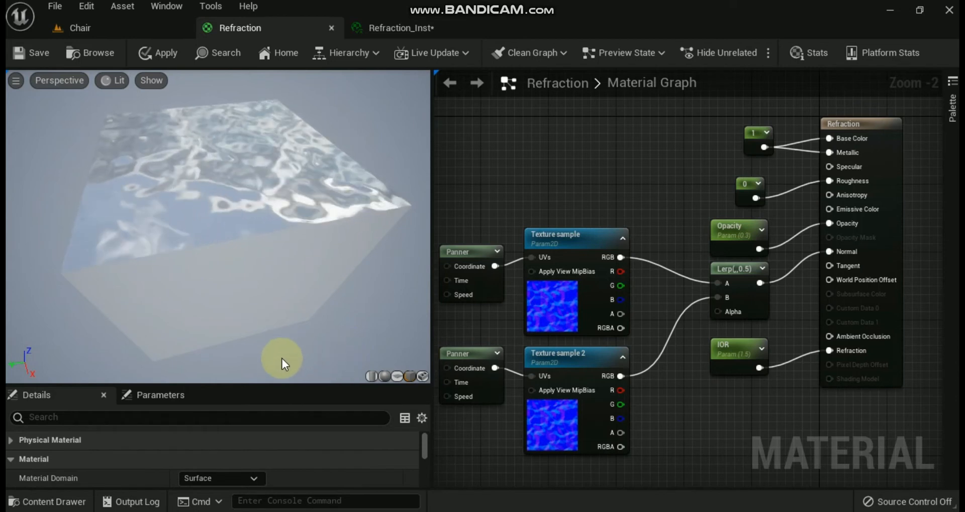
Examine the water ripples on the preview cube and the Speed X and Speed Y values of both Panner nodes.
left_click_drag(279, 364, 432, 261)
left_click_drag(216, 226, 238, 296)
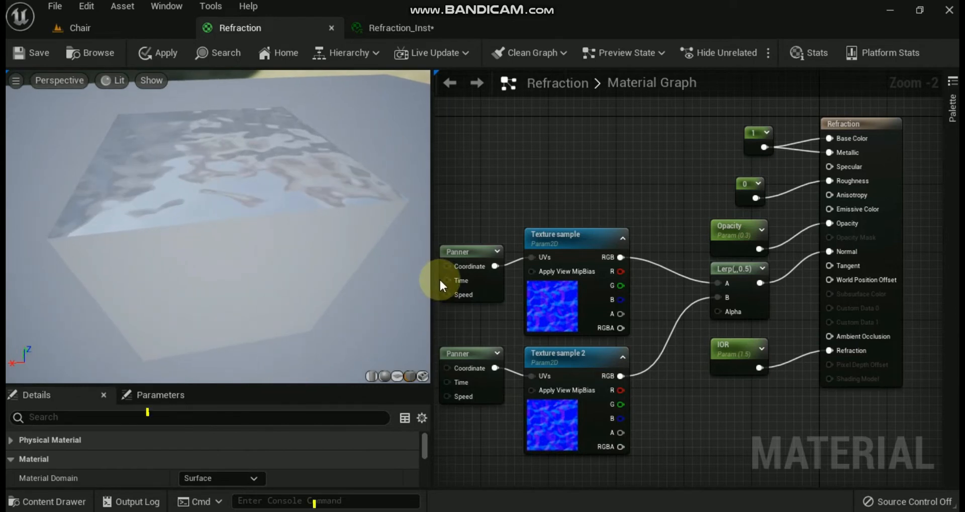
left_click(471, 250)
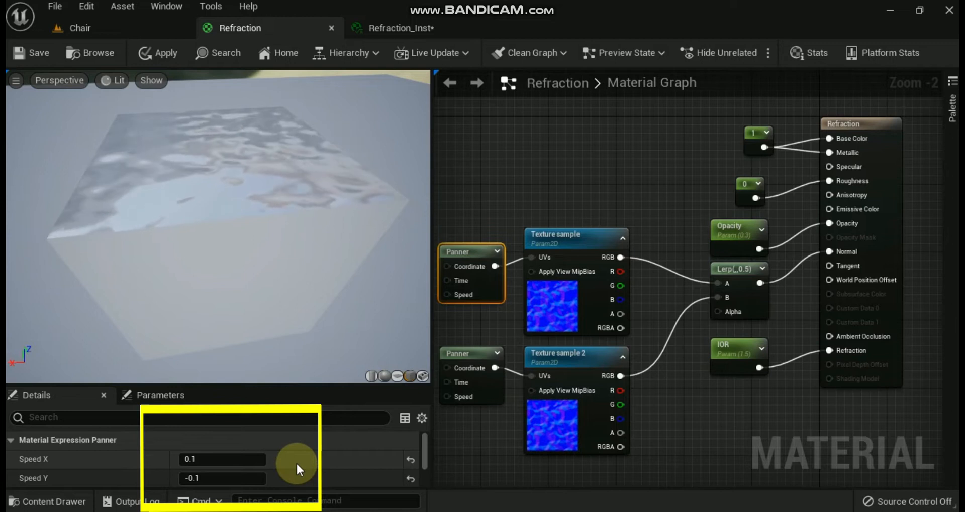
left_click(462, 355)
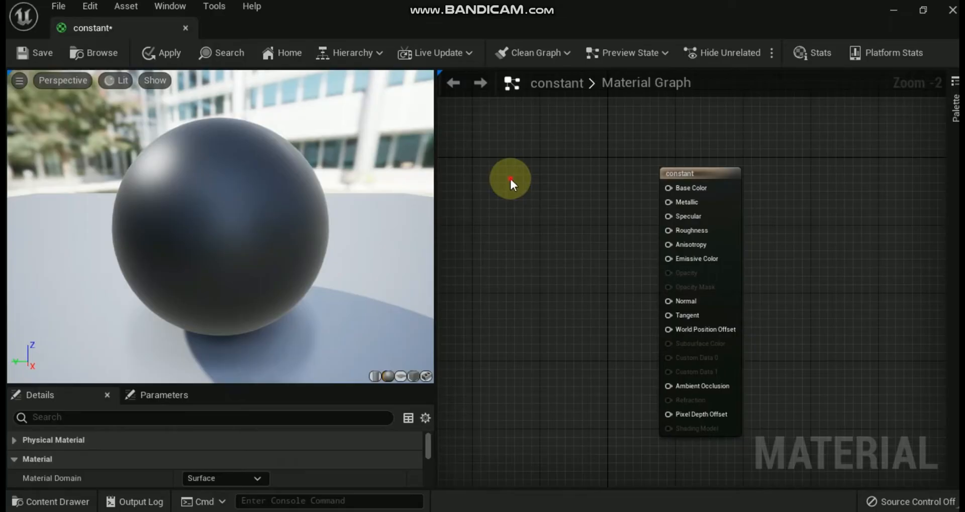
Add a Constant node in the constant material, connect it to Base Color, and set its value to 0.5.
left_click(510, 176)
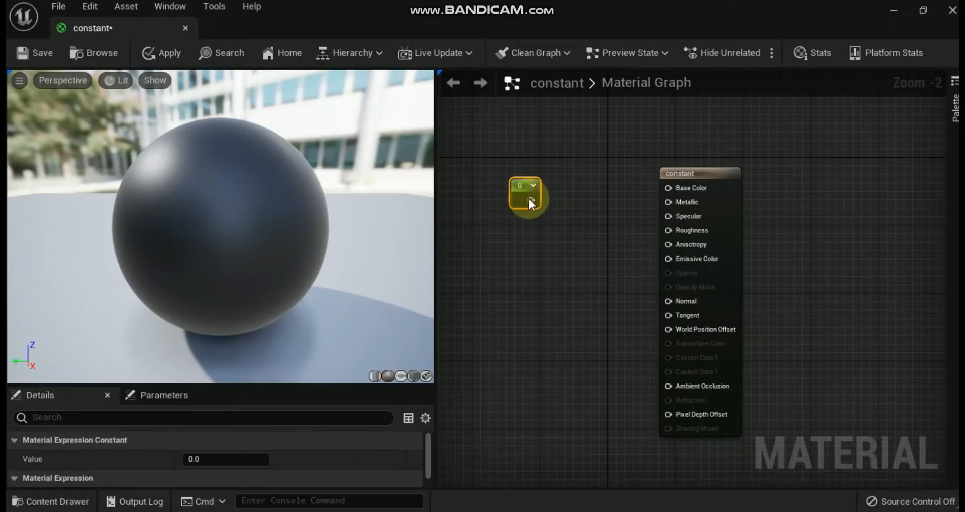
left_click_drag(624, 195, 670, 194)
left_click(215, 458)
type("0.5")
key("Return")
Raise the Constant node's value to 0.7 and finally to 1.
type("0.7")
key("Return")
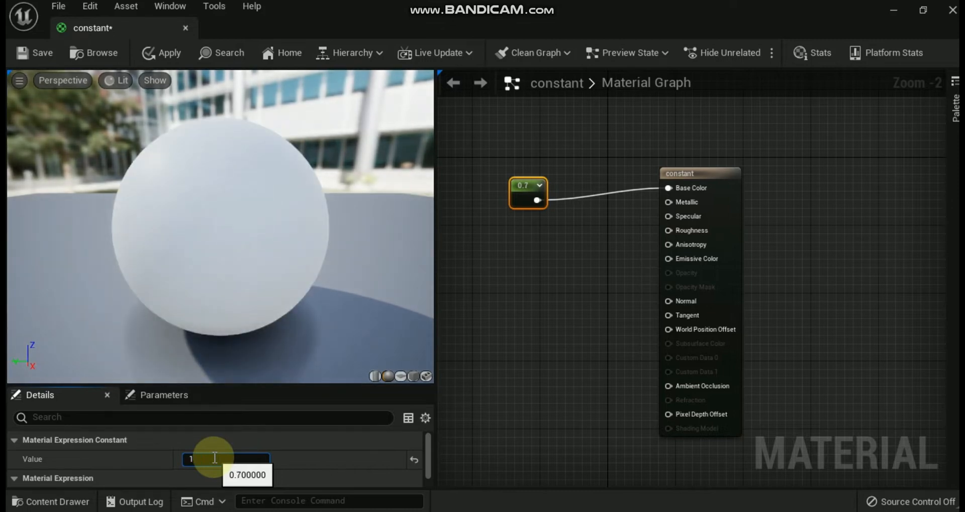
type("1")
key("Return")
Add a second Constant node below the first and convert it to a parameter named BC.
left_click(496, 224)
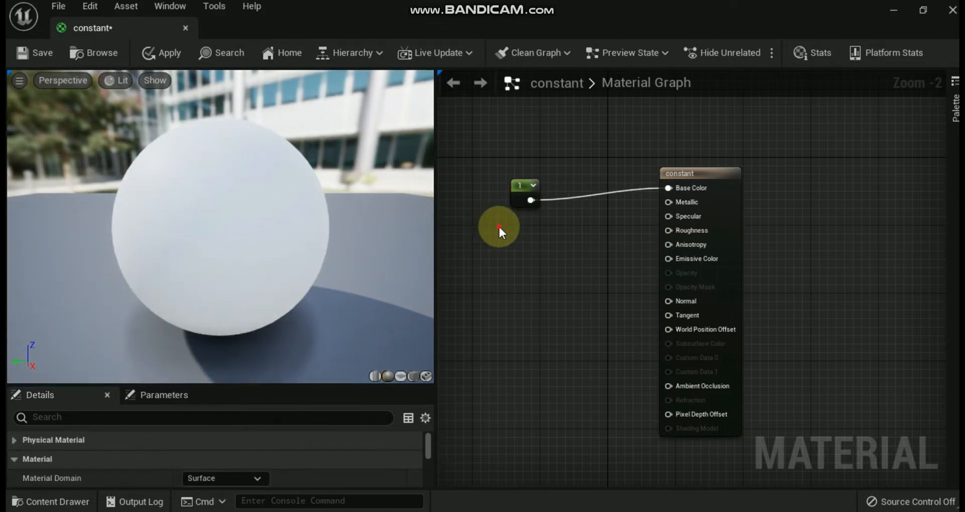
right_click(508, 229)
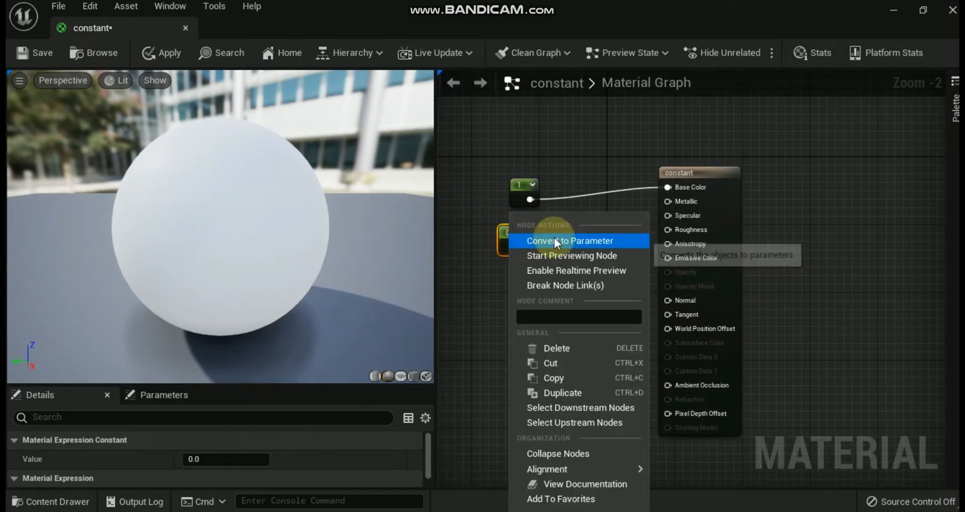
left_click(555, 241)
type("BC")
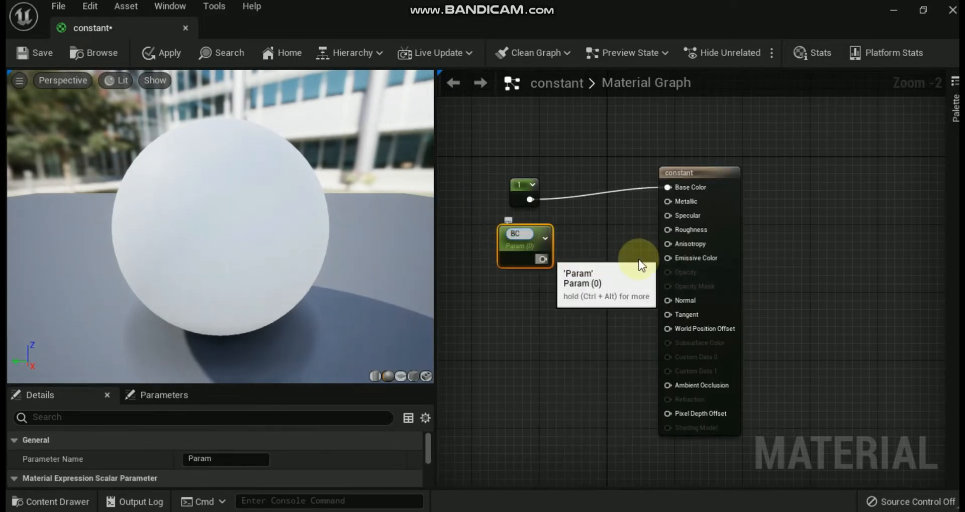
left_click(553, 281)
left_click(525, 236)
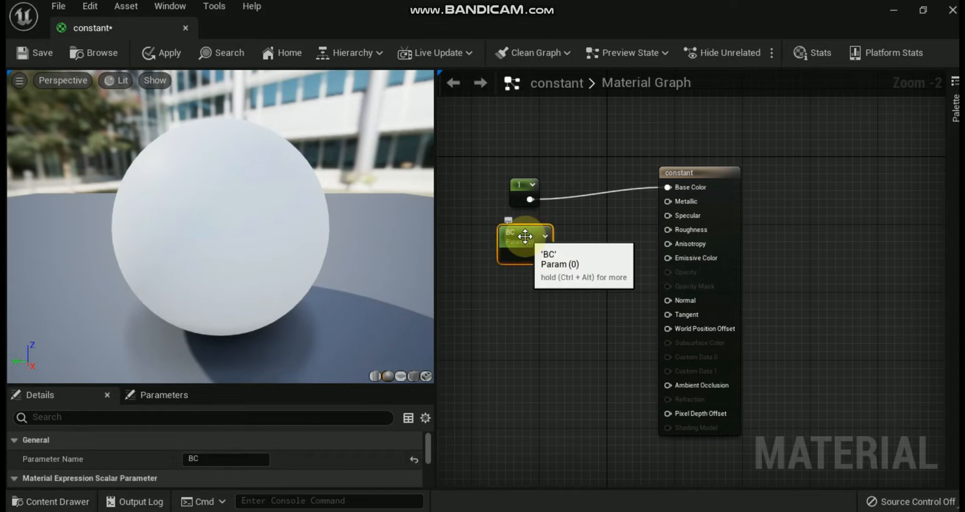
Set the BC parameter's default value to 0.5 and connect it to Base Color in place of the Constant.
scroll(261, 475, "down", 1)
left_click(222, 473)
type("0.5")
key("Return")
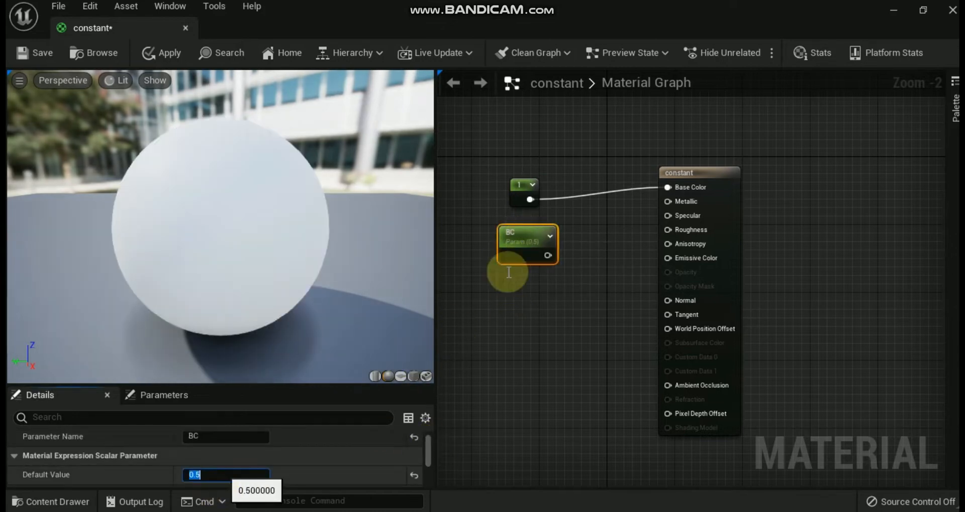
left_click_drag(677, 186, 677, 187)
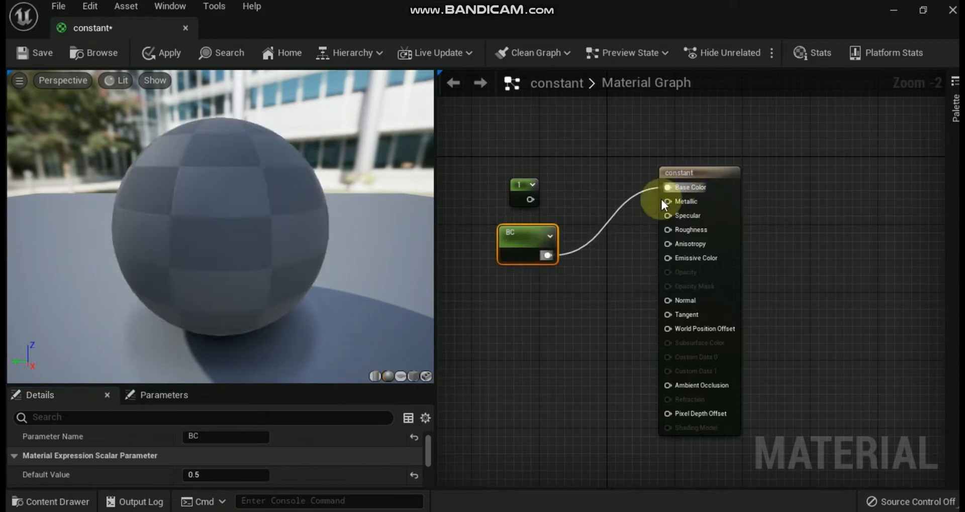
Expand the BC node's preview and set its default value to 0.75.
double_click(513, 232)
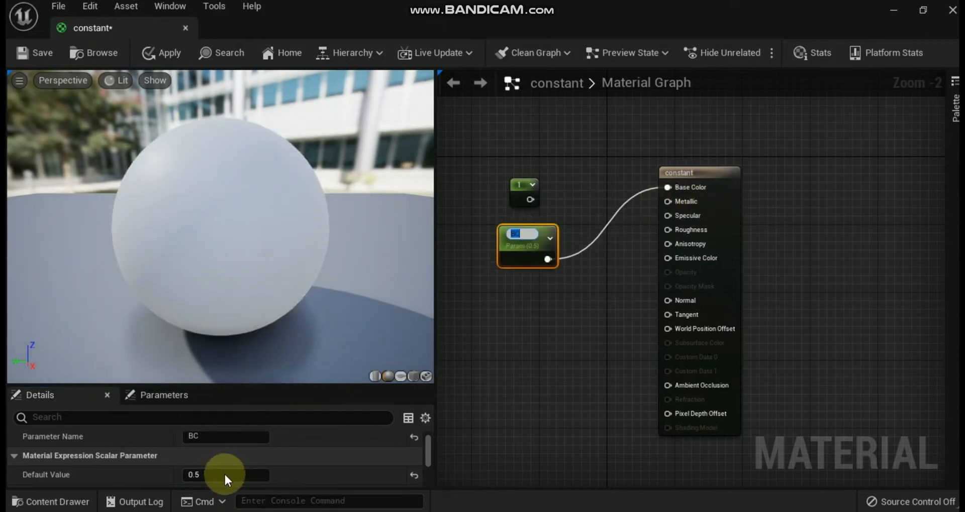
left_click(549, 238)
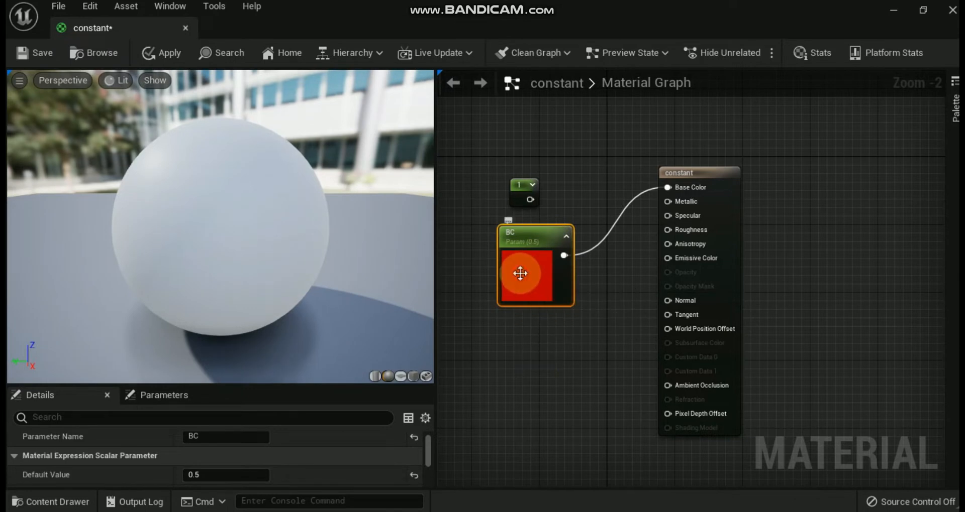
mouse_move(427, 442)
left_mouse_down()
mouse_move(427, 463)
mouse_move(431, 442)
left_mouse_up()
left_click(224, 470)
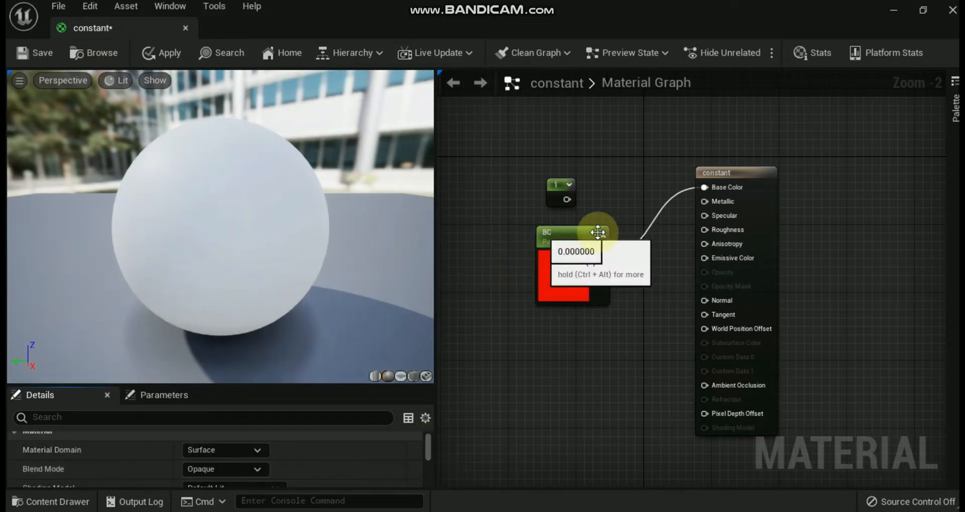
Duplicate the BC parameter, place the copy below the original, and connect the copy to Base Color.
left_click(568, 229)
key("ctrl+c")
key("ctrl+v")
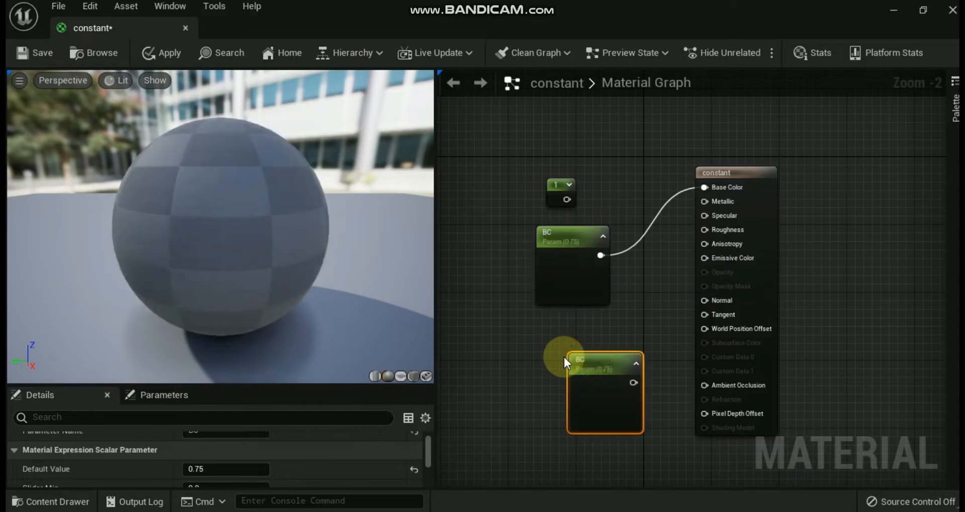
left_click_drag(593, 358, 558, 326)
left_click_drag(599, 349, 703, 188)
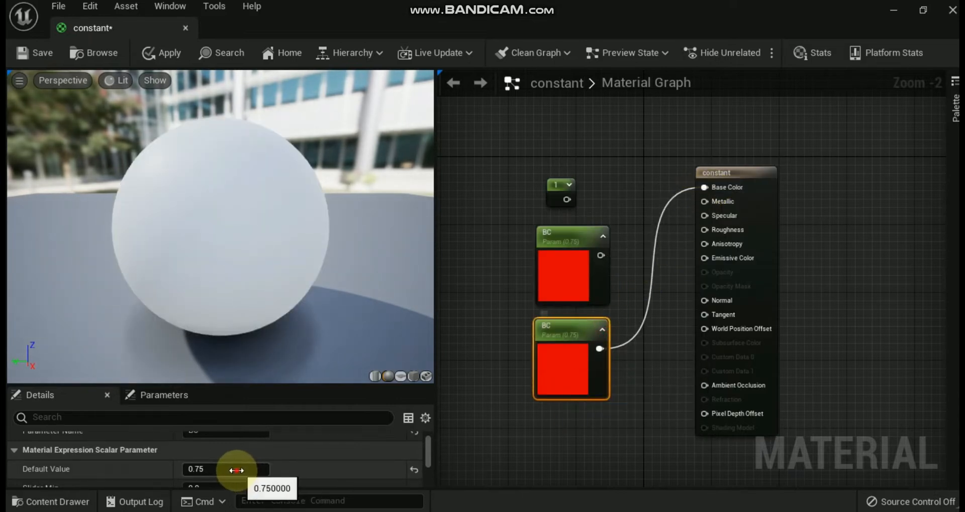
Set the duplicated BC parameter's default value to 0 and clear all constant nodes from the graph.
type("0")
key("Return")
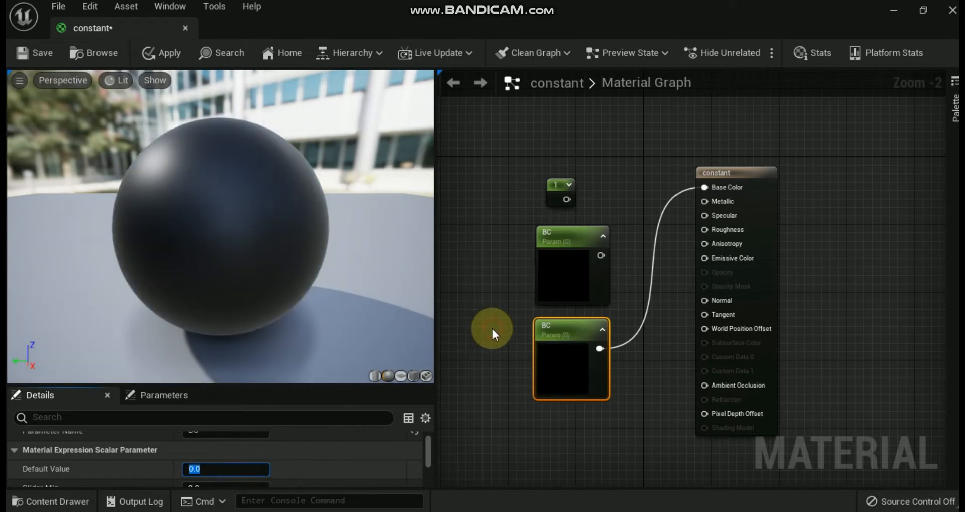
left_click(491, 327)
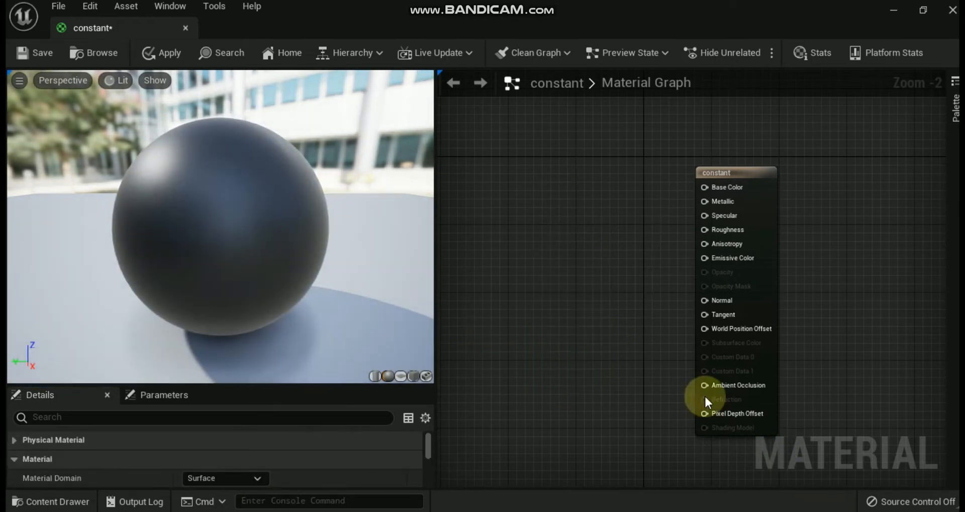
Add a Constant2Vector node connected to Base Color, with R set to 0.5 and G to 0.6.
left_click(514, 176)
left_click_drag(546, 194, 716, 189)
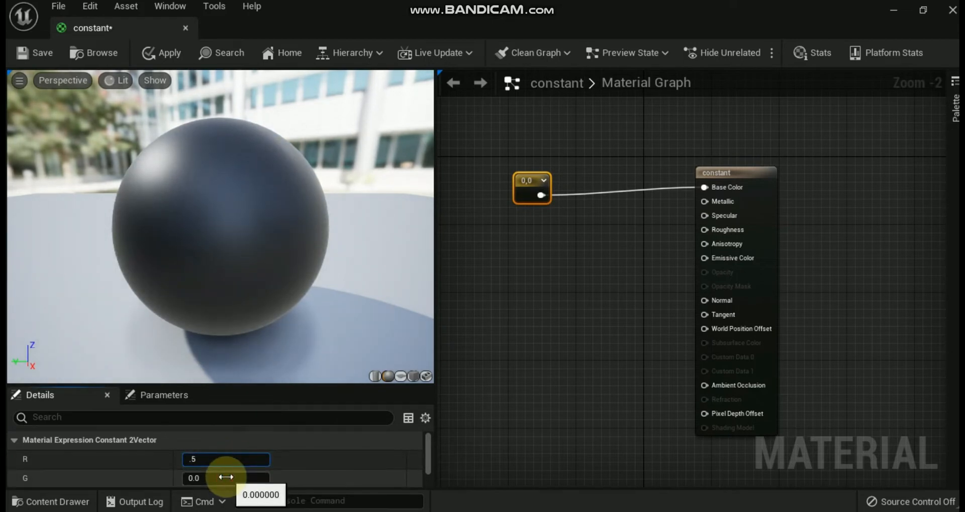
left_click(227, 478)
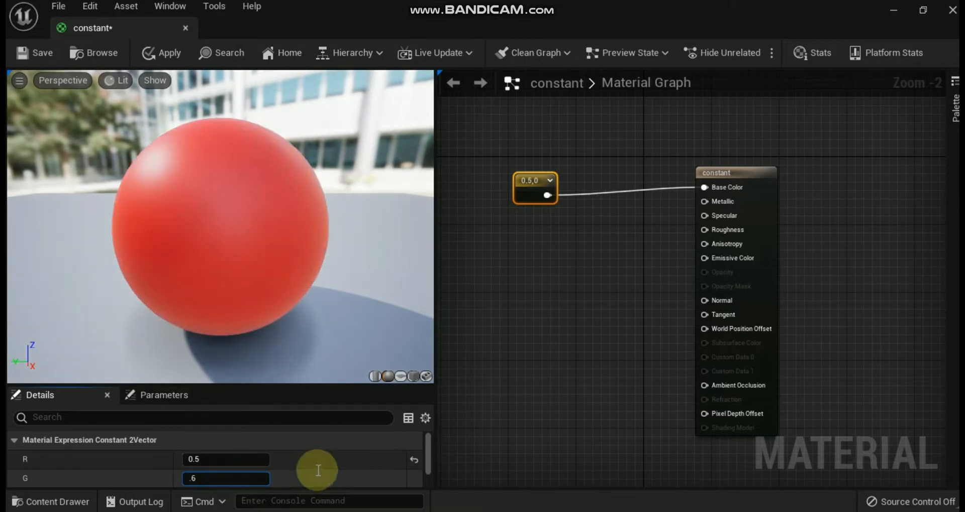
left_click(358, 466)
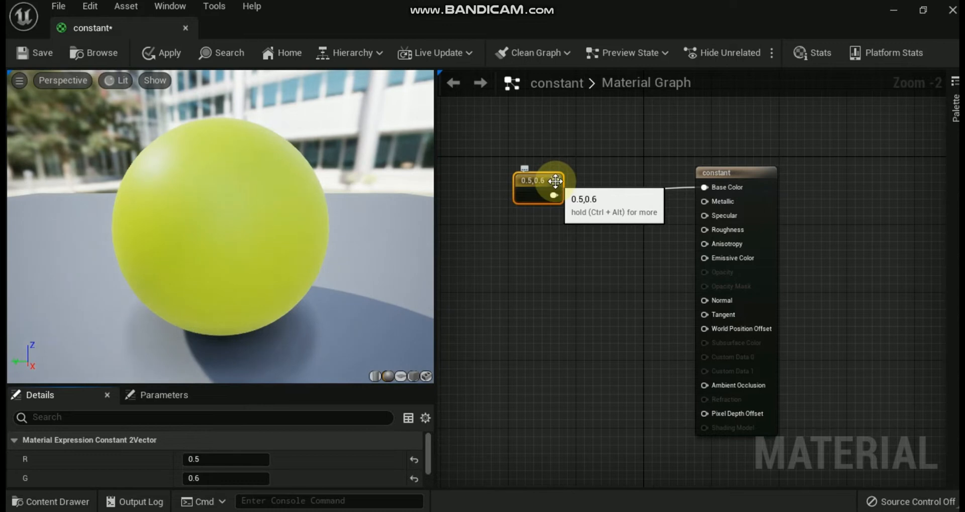
left_click(555, 181)
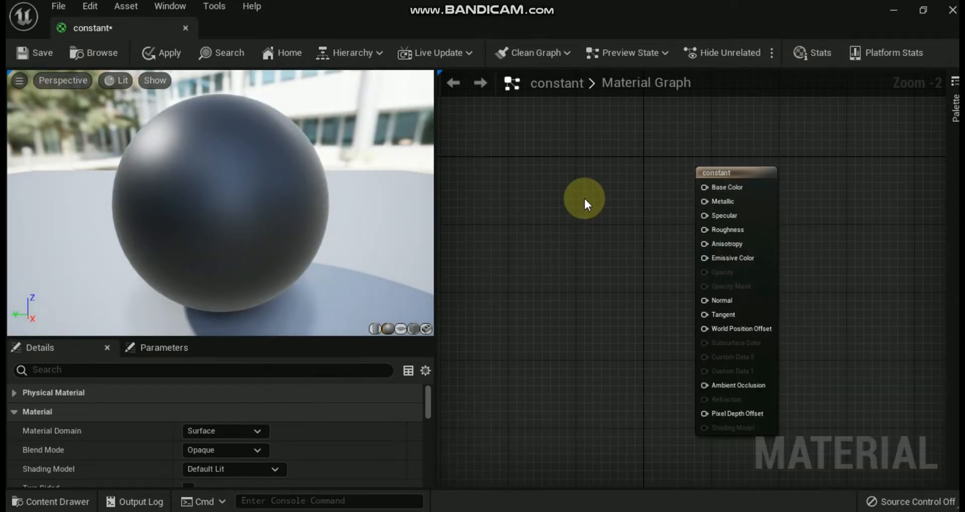
Undo the last changes to restore the Constant3Vector node, and select it to show its R, G and B values.
key("ctrl+z")
key("ctrl+z")
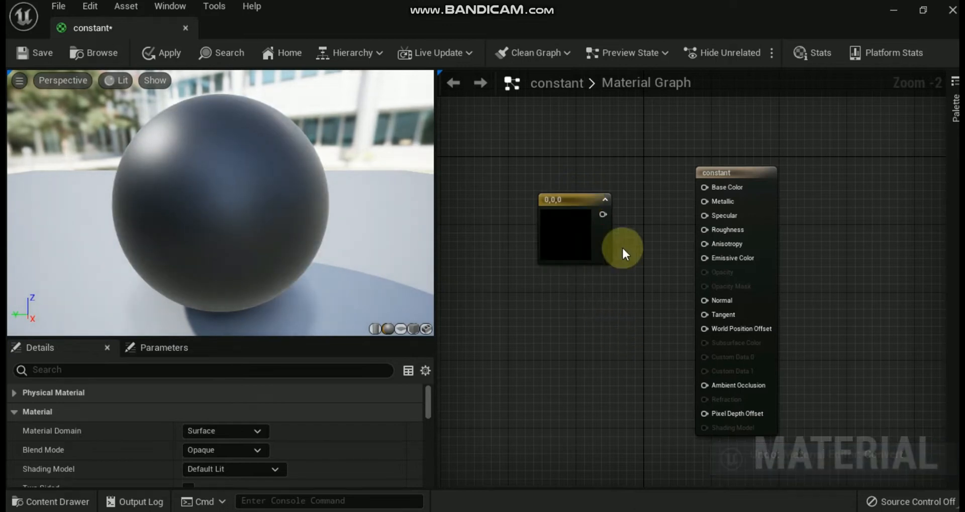
left_click(572, 227)
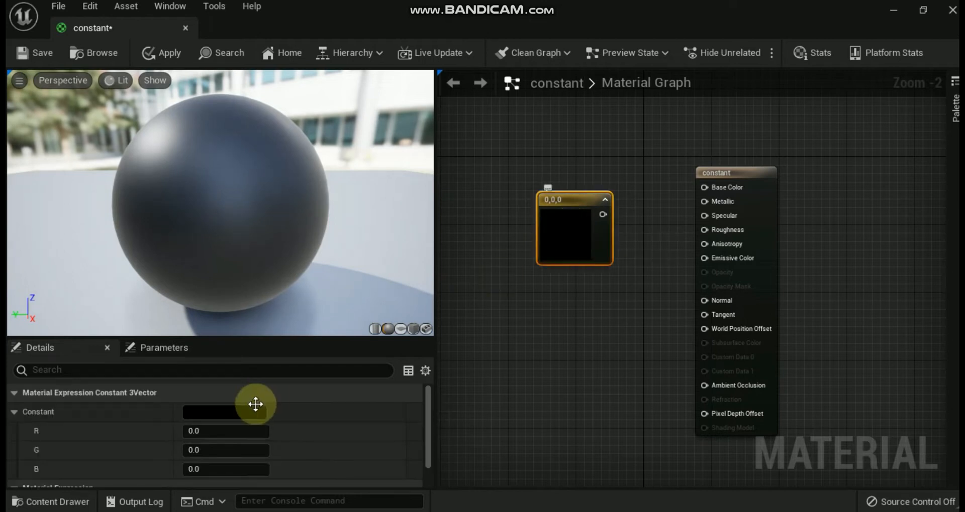
Set the Constant3Vector node to R 1, G 0.5 and B 0.5, and connect its output to Base Color.
left_click(216, 431)
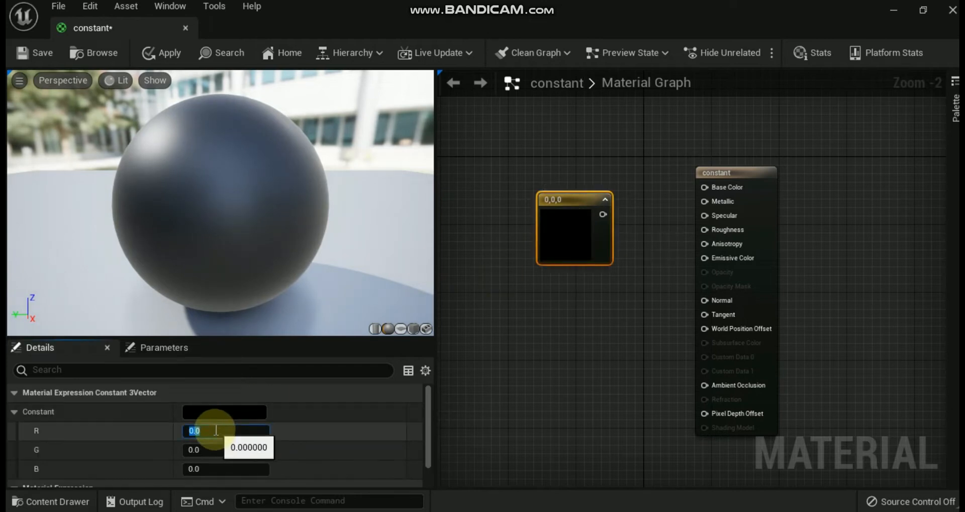
type("1")
key("Return")
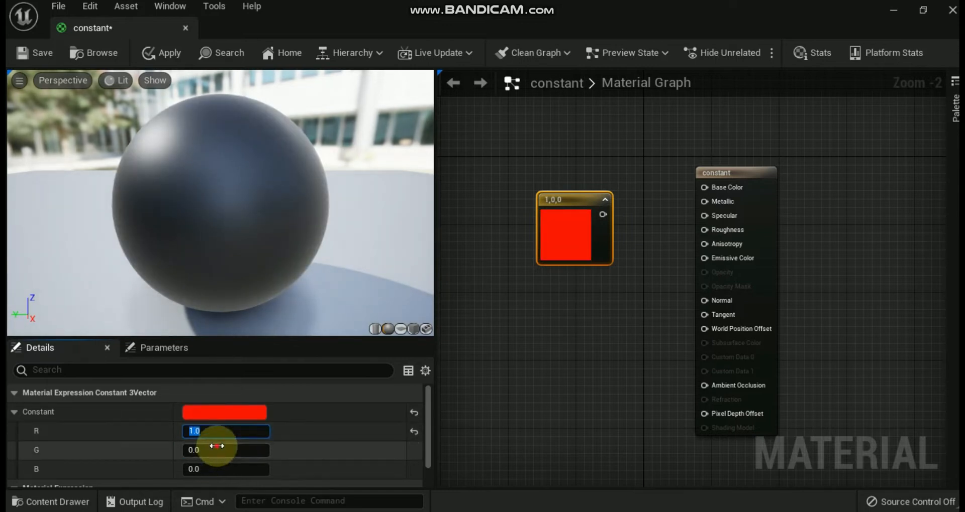
left_click(216, 450)
left_click(217, 452)
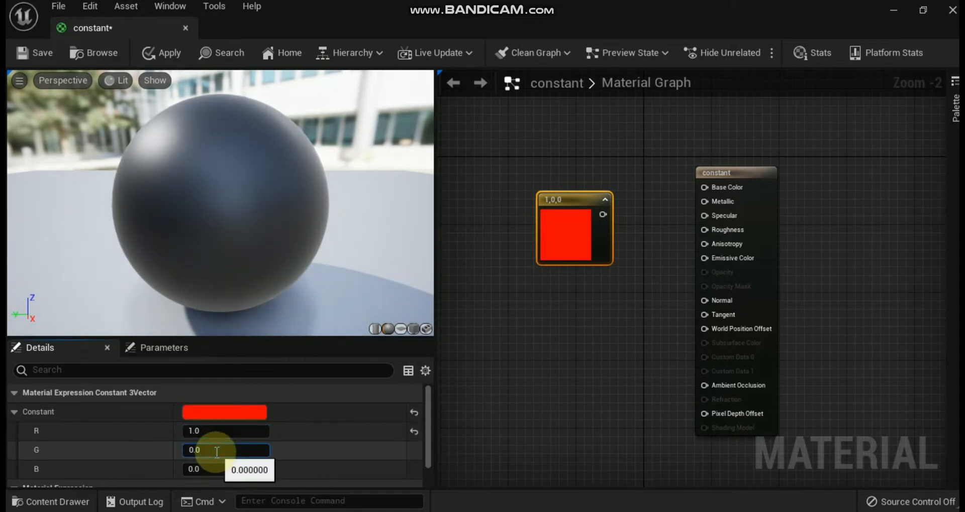
type(".5")
key("Return")
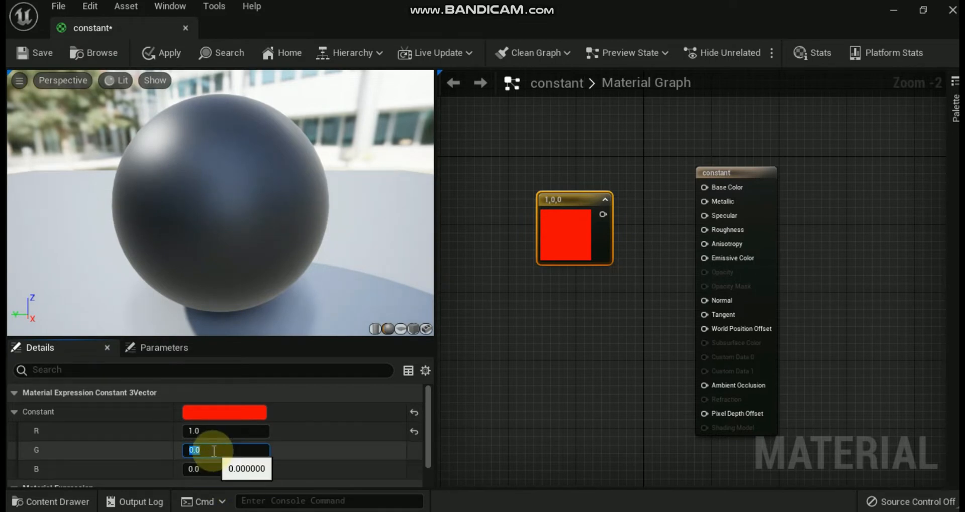
type("0.5")
key("Return")
left_click(195, 469)
type(".5")
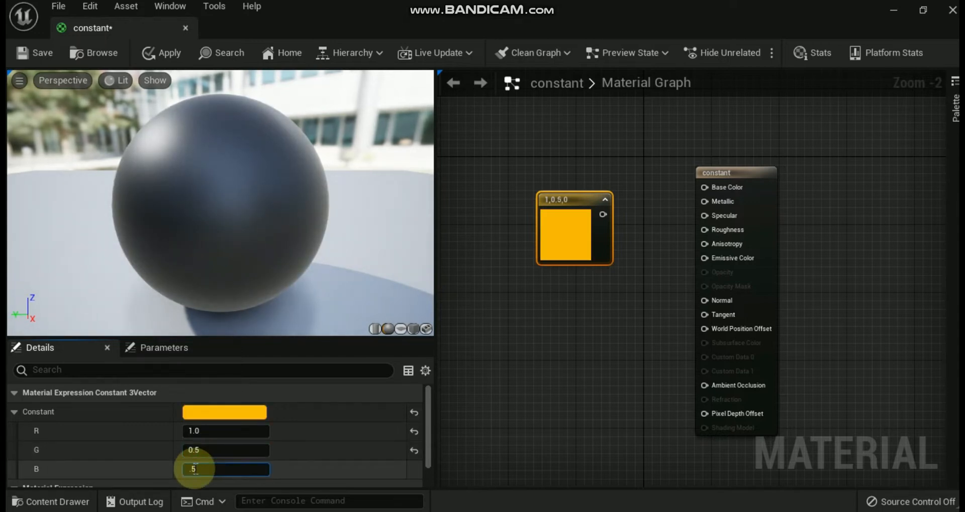
key("Return")
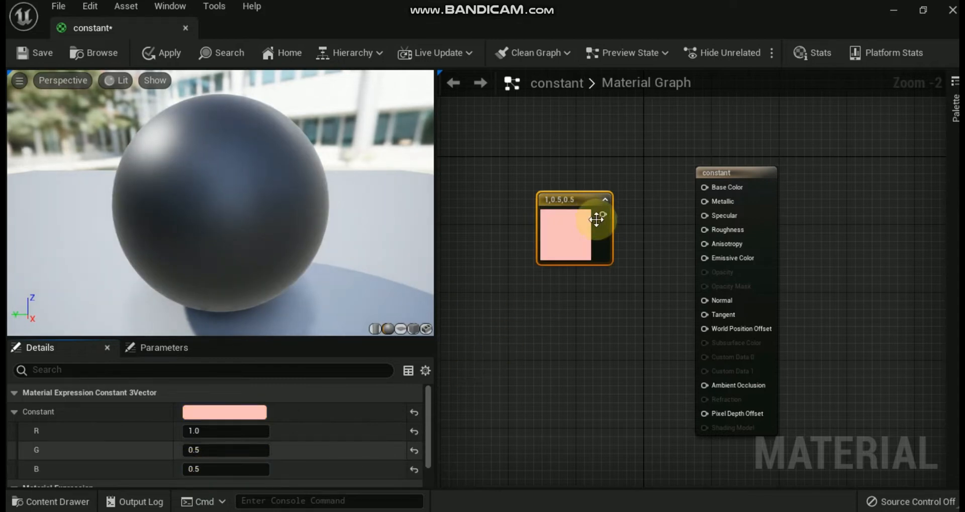
left_click_drag(602, 215, 704, 188)
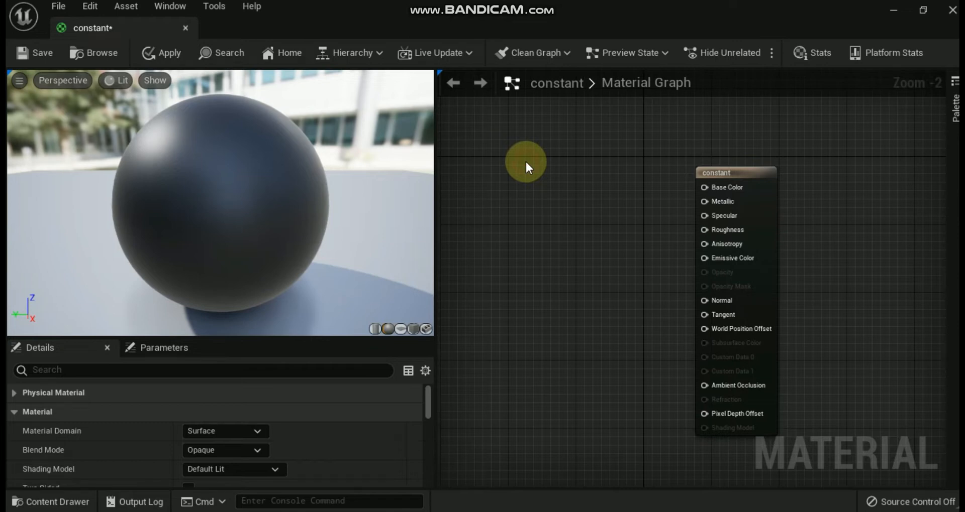
Add a Constant4Vector node to the empty graph, connect it to Base Color, and space the two nodes apart.
left_click(535, 187)
left_click_drag(602, 207, 781, 172)
left_click_drag(591, 195, 519, 194)
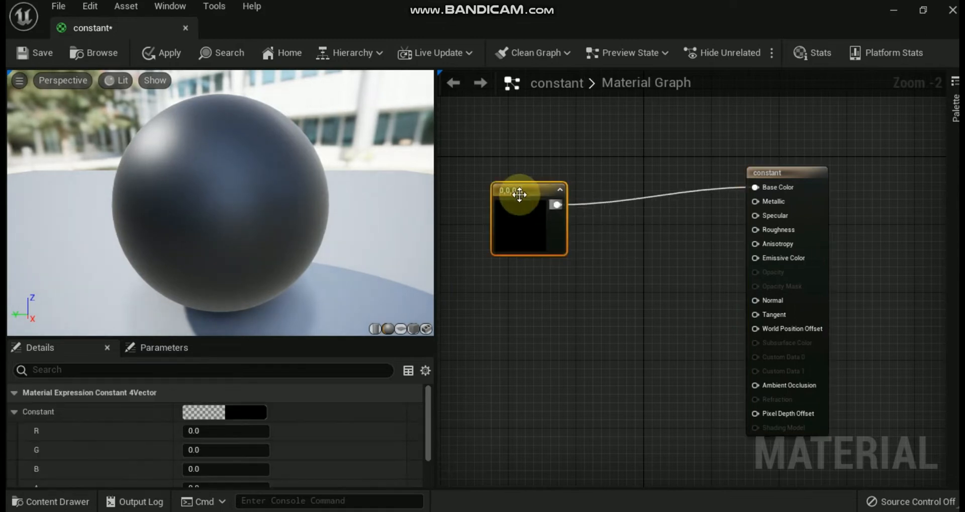
Set the Constant4Vector node's R, G, B and A values to 1.
left_click(221, 430)
type("1")
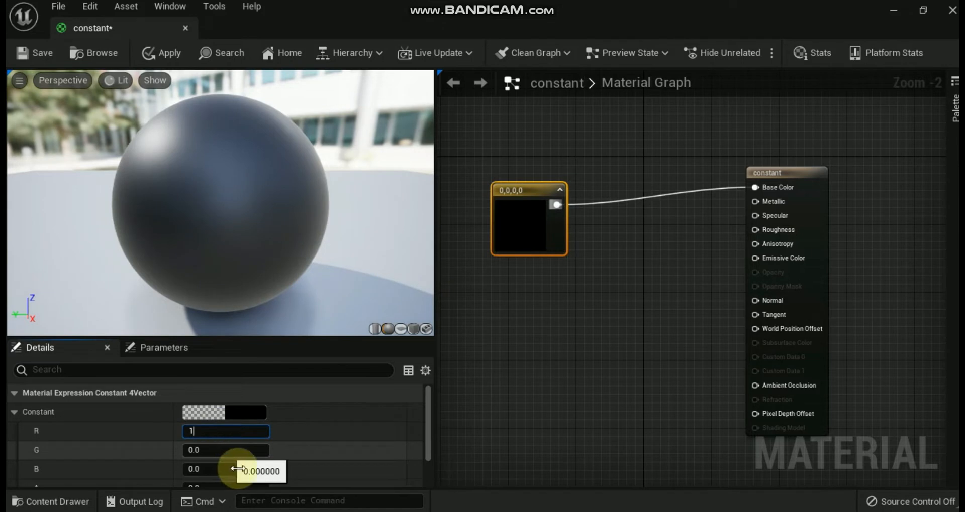
key("Tab")
type("1")
key("Tab")
type("1")
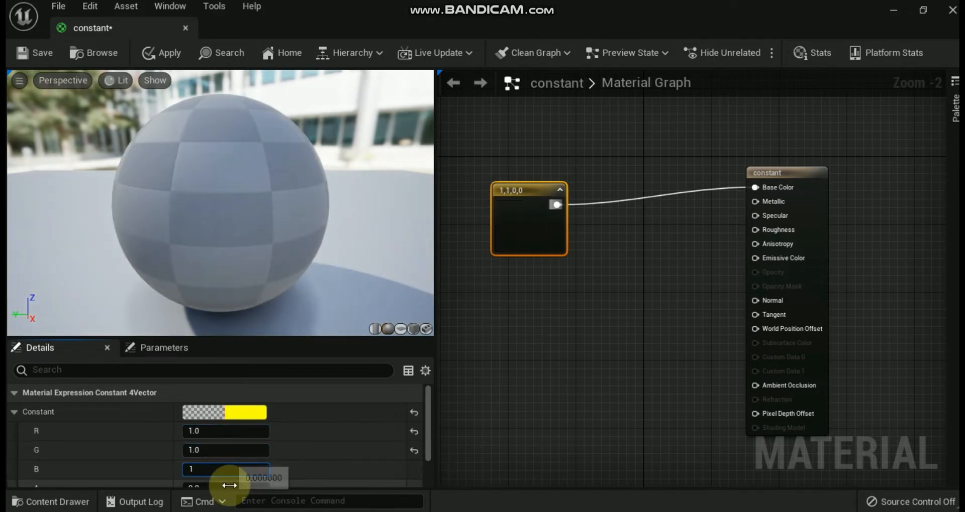
left_click(318, 460)
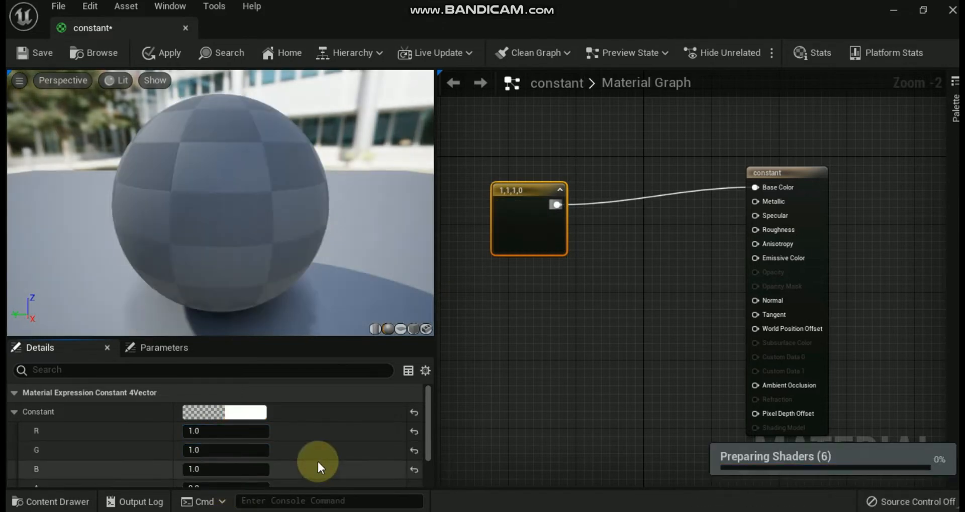
scroll(318, 461, "down", 2)
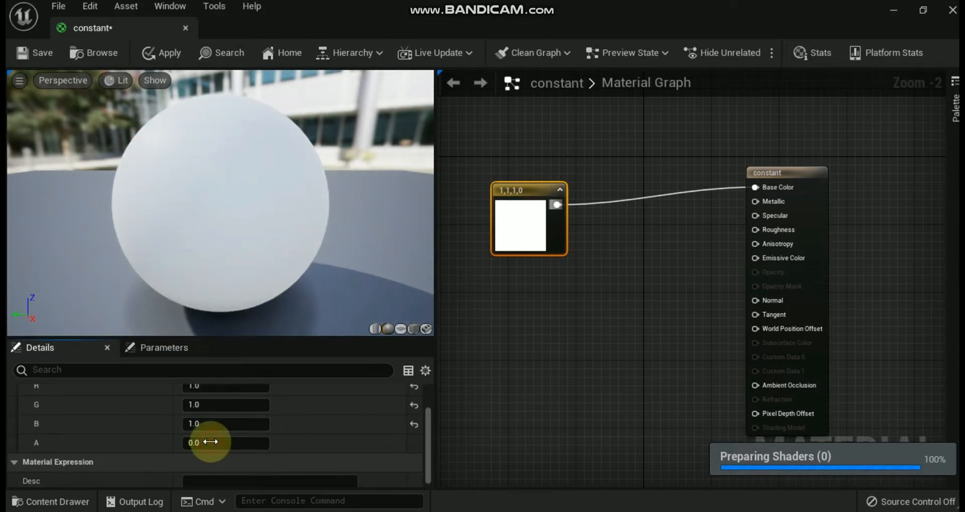
left_click(210, 442)
type("1")
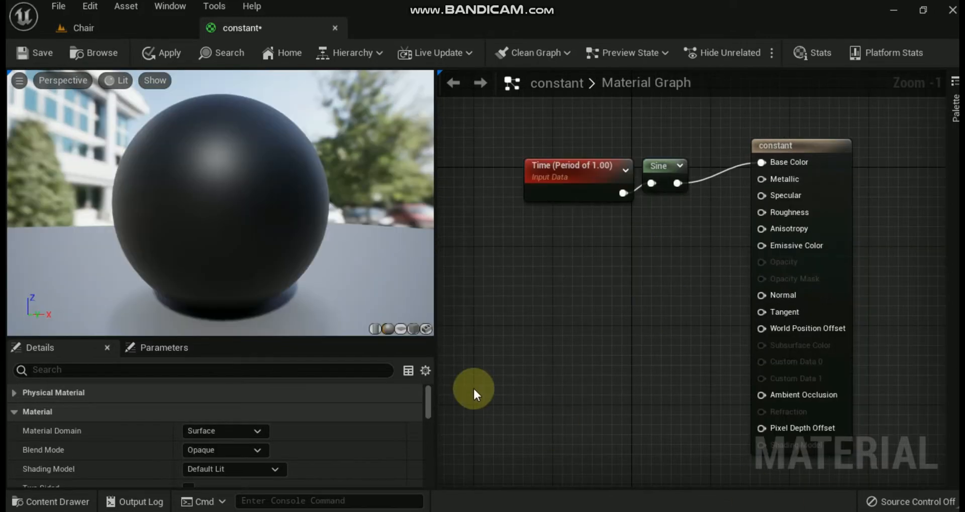
Try a period of 0.5 on the Time node feeding the Sine, and finish with a period of 2.
left_click(578, 171)
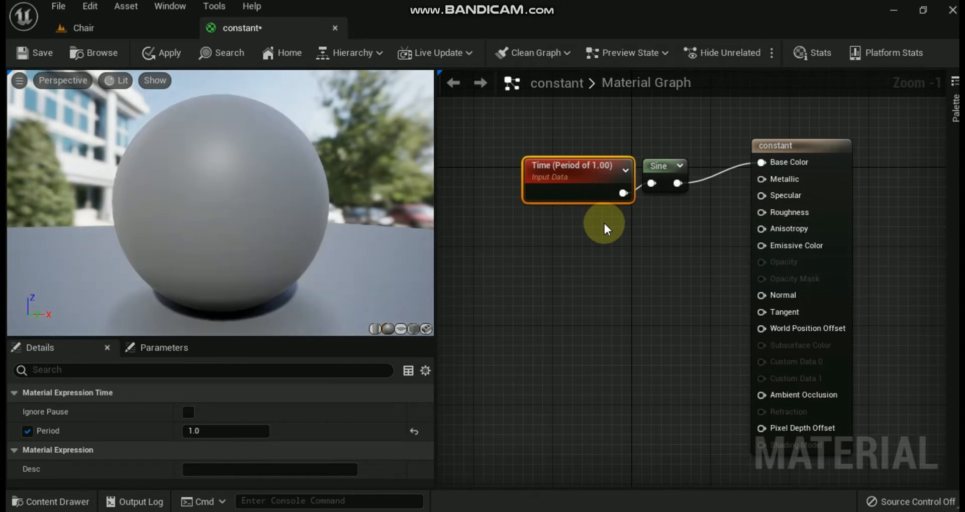
left_click(193, 432)
type("0.5")
key("Return")
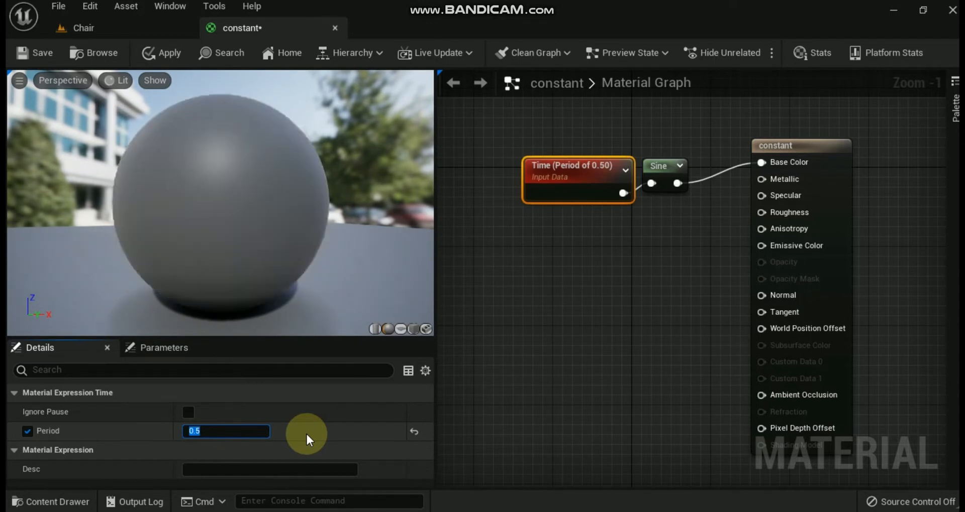
type("2")
key("Return")
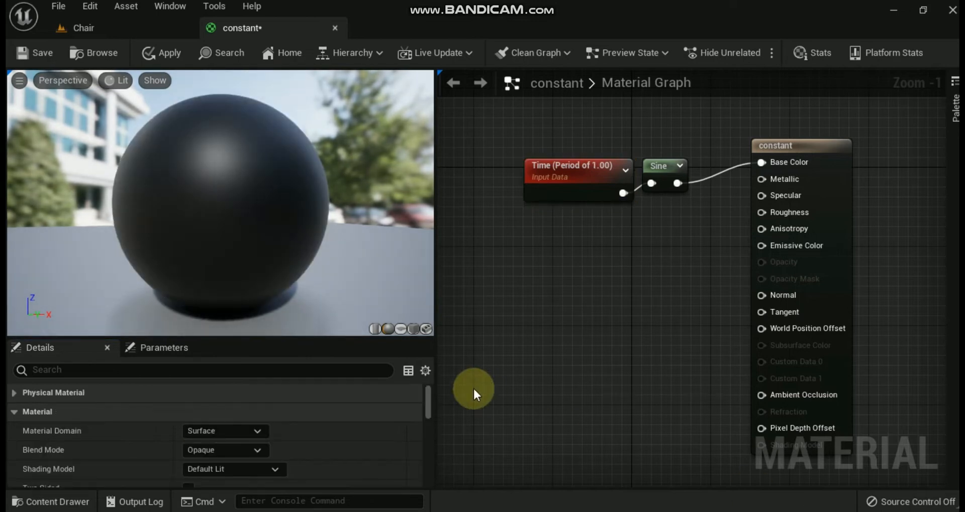
left_click(581, 174)
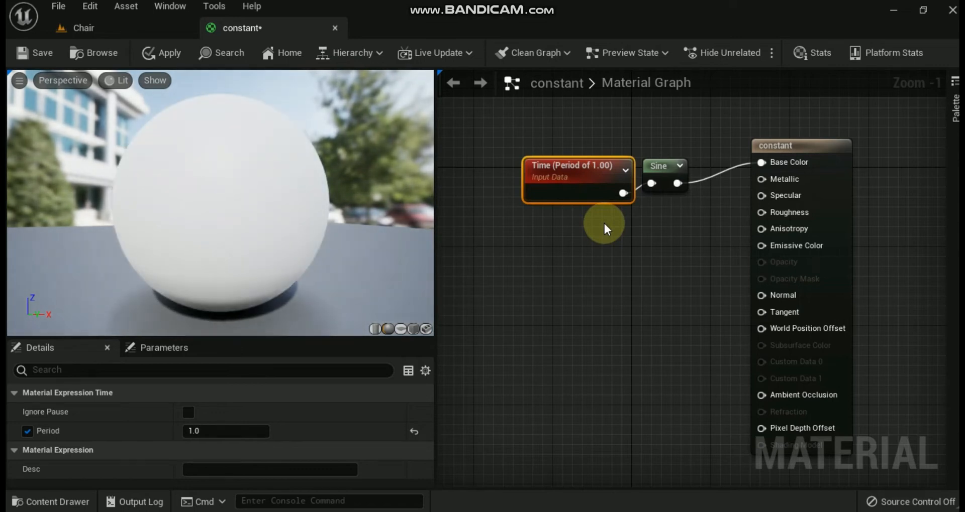
left_click(193, 431)
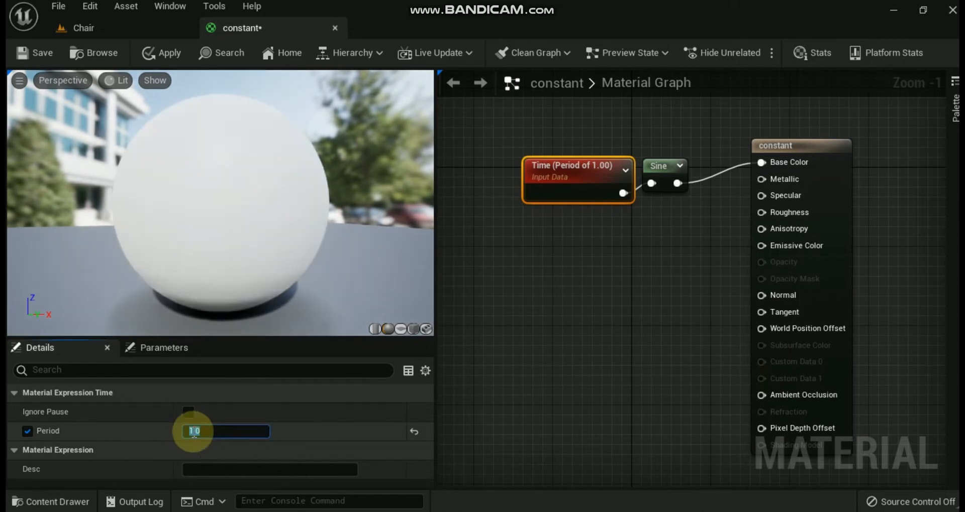
type("5")
key("Return")
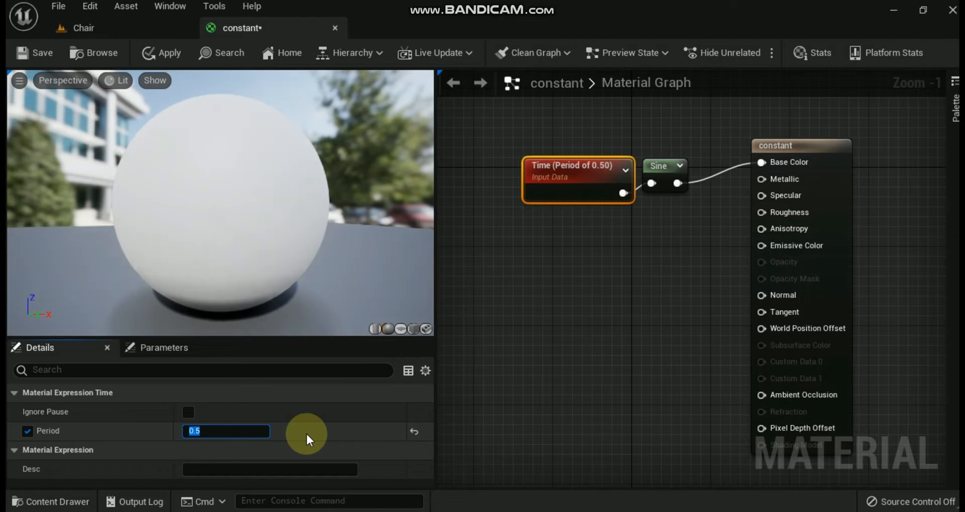
type("2.0")
key("Return")
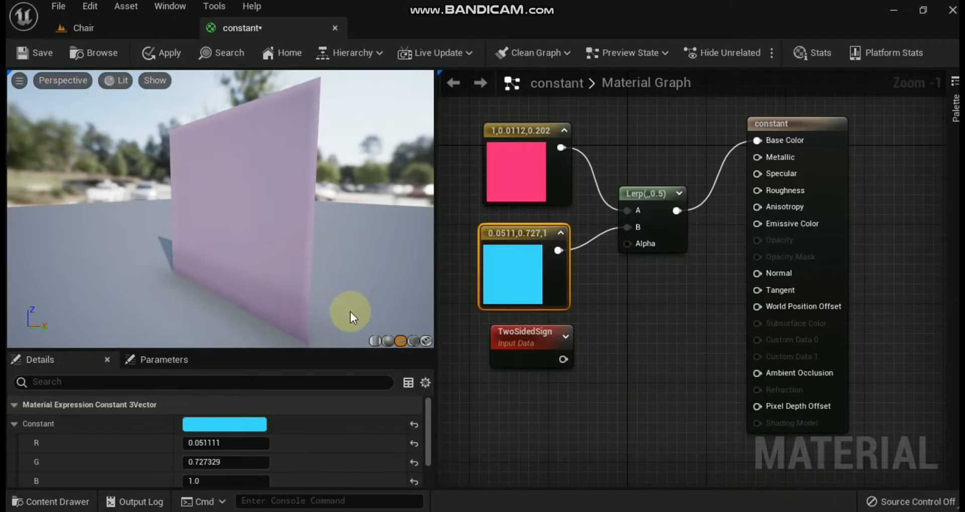
Check the material's Two Sided setting, connect TwoSidedSign to the Lerp's Alpha, and inspect both faces of the preview plane.
mouse_move(350, 317)
left_mouse_down()
mouse_move(281, 312)
mouse_move(364, 310)
left_mouse_up()
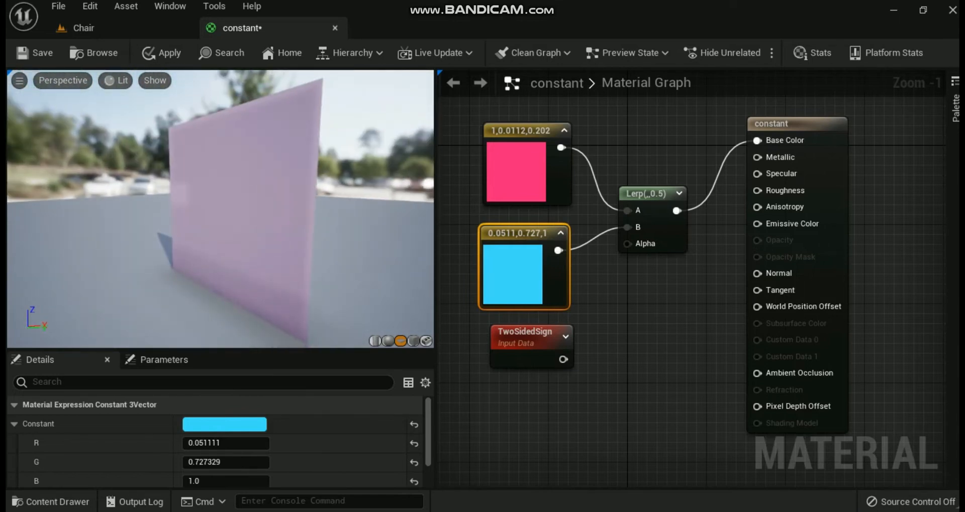
left_click(803, 126)
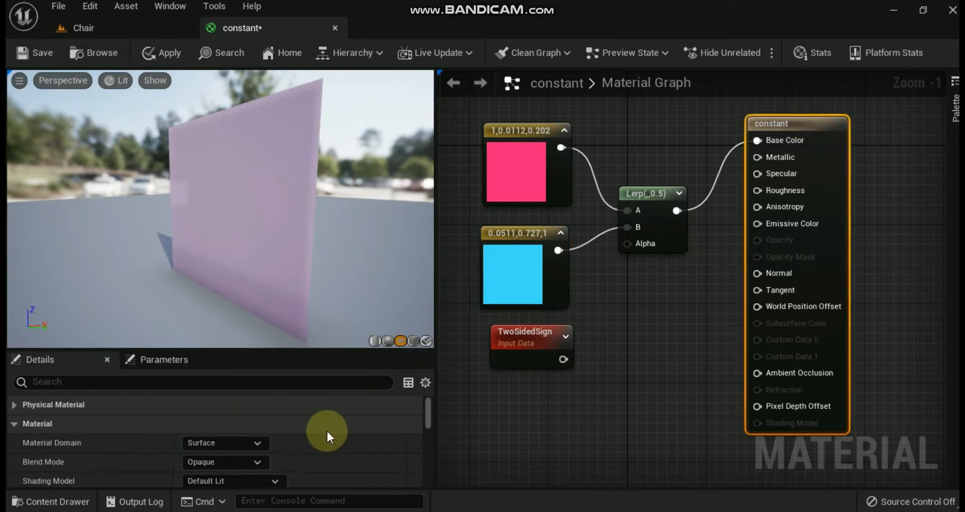
scroll(326, 430, "down", 1)
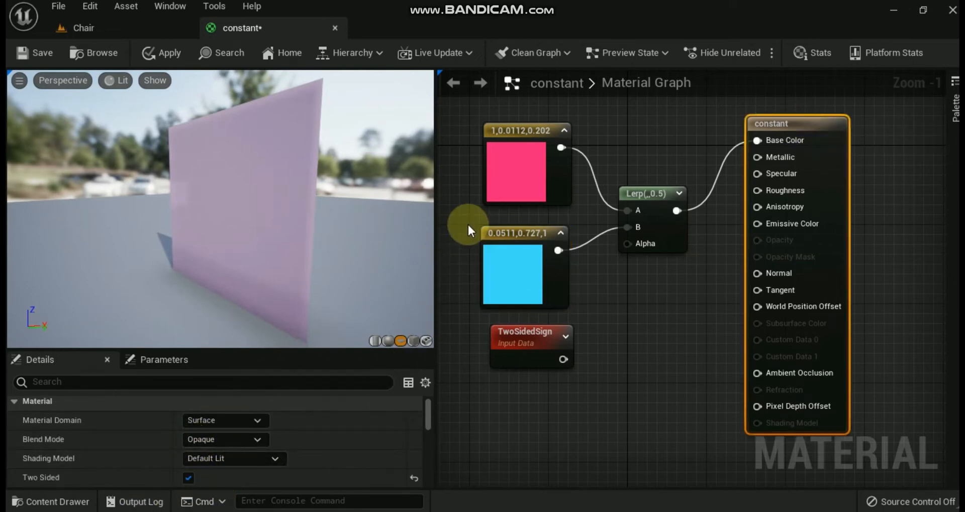
left_click_drag(563, 360, 626, 243)
left_click_drag(330, 253, 216, 276)
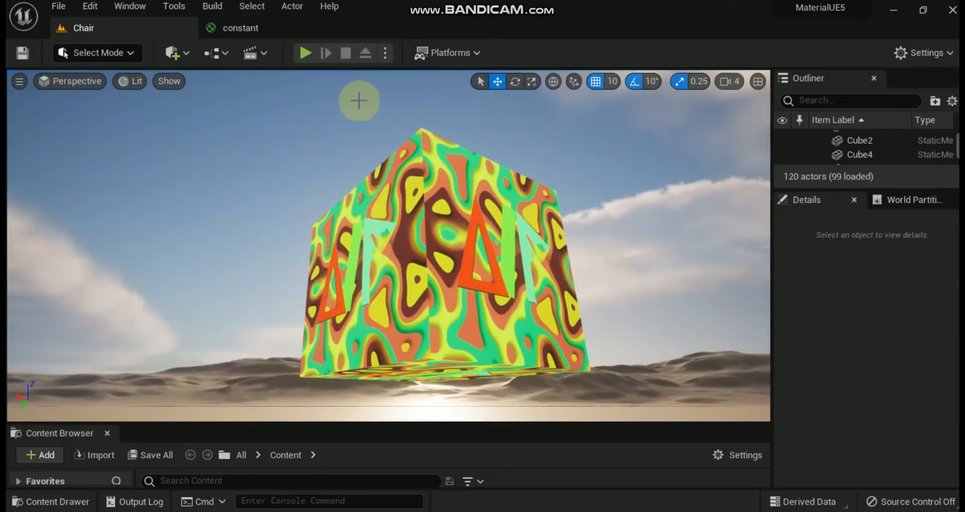
Switch the Chair level to Mesh Paint mode with the Paint tool active, and select the patterned cube.
left_click(130, 52)
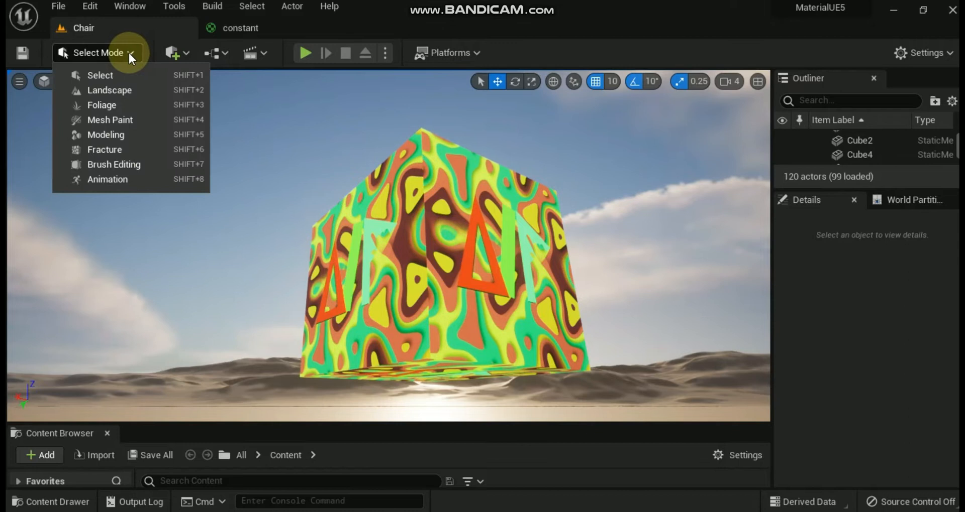
left_click(97, 121)
left_click(64, 136)
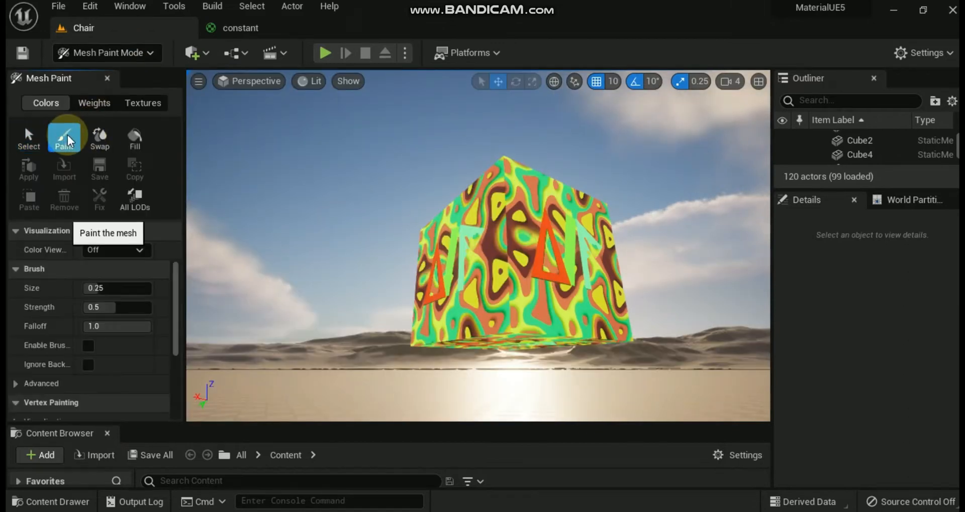
left_click(491, 216)
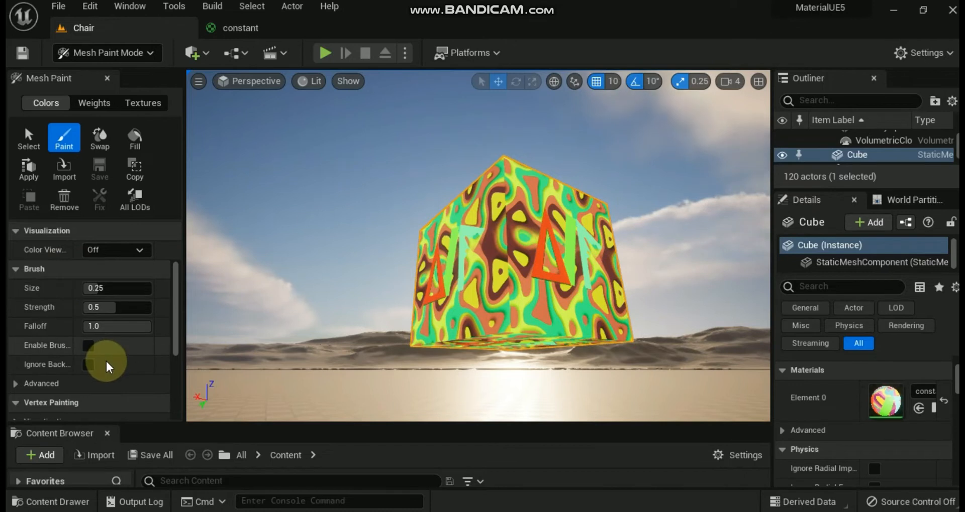
Set the vertex paint color to a pinkish red and fill the selected cube with it.
scroll(102, 367, "down", 5)
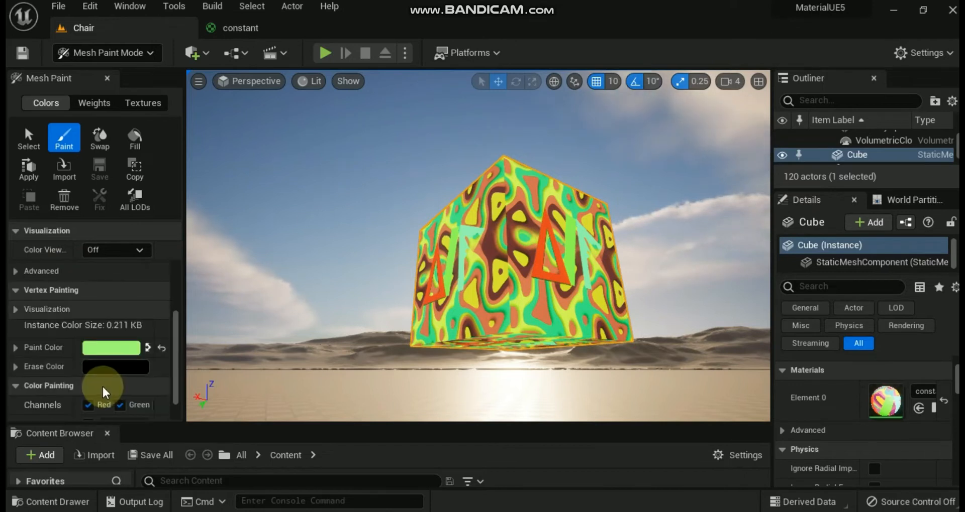
left_click(111, 348)
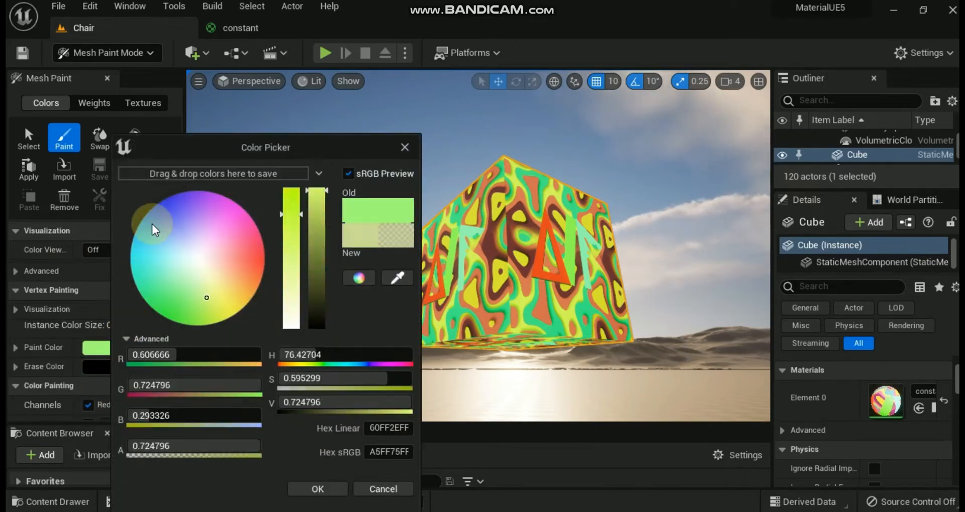
left_click(262, 252)
left_click(317, 489)
left_click(134, 139)
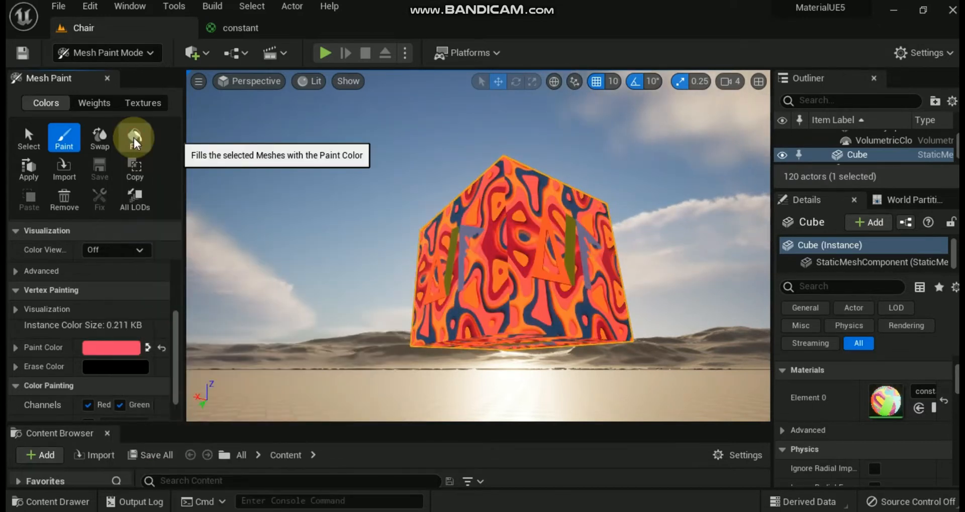
Change the vertex paint color to a saturated yellowish green and fill the cube with it.
left_click(119, 347)
left_click(192, 312)
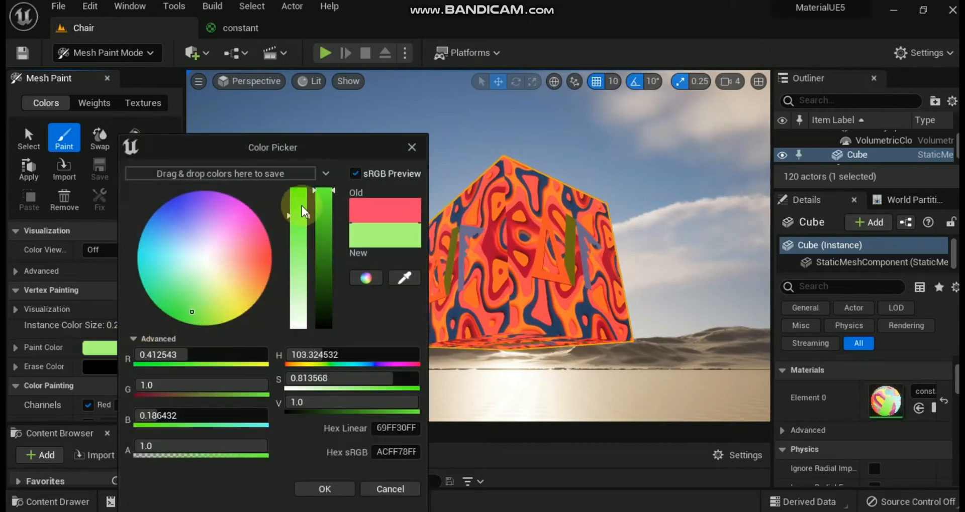
left_click(302, 183)
left_click(323, 489)
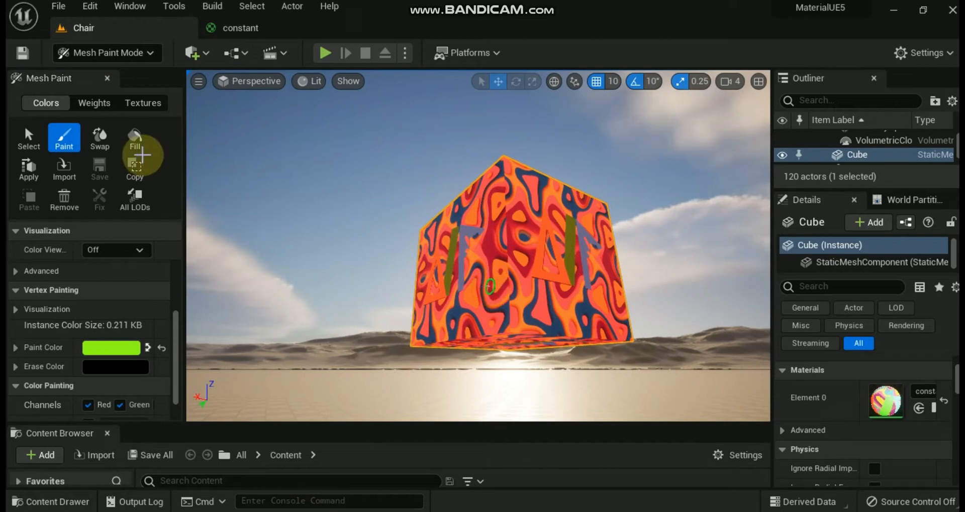
left_click(134, 137)
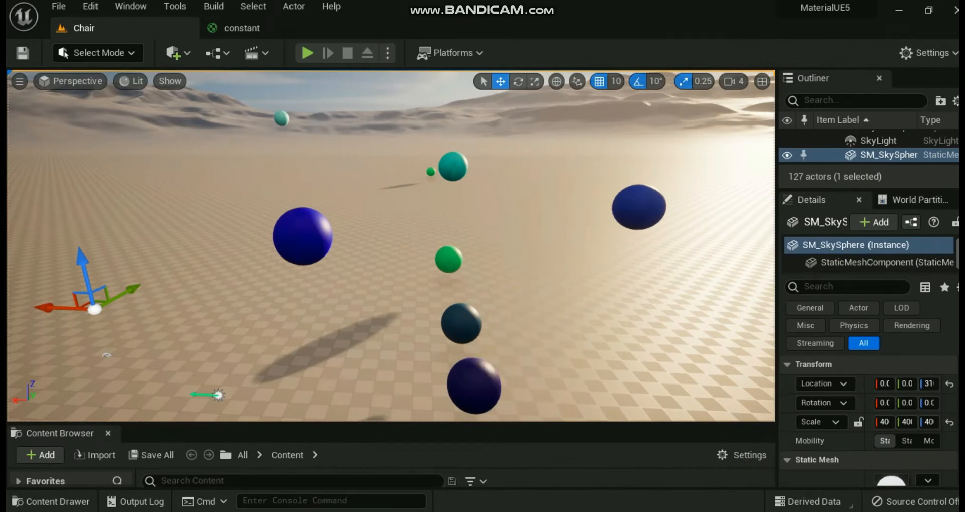
Select the dark blue sphere nearest the camera and examine the spheres' colors from a different camera position.
left_click(480, 375)
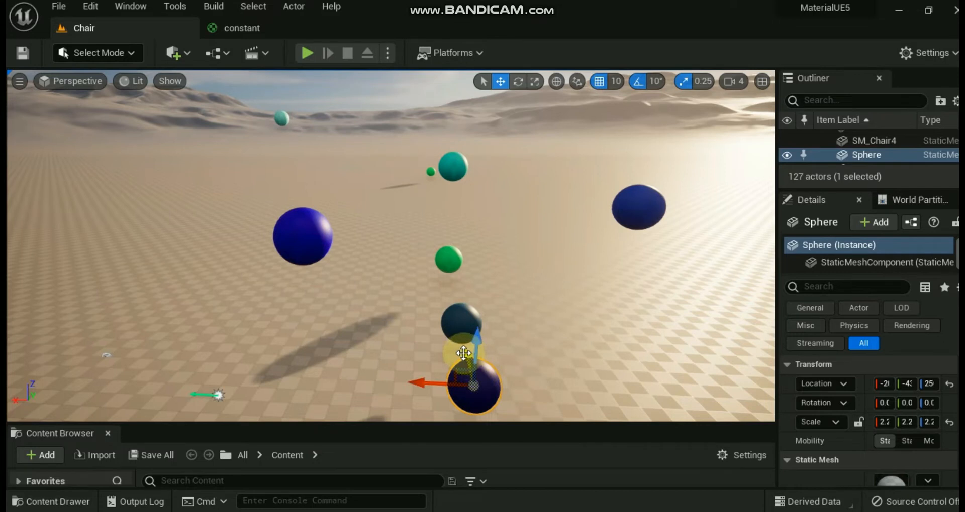
left_click_drag(463, 354, 490, 341)
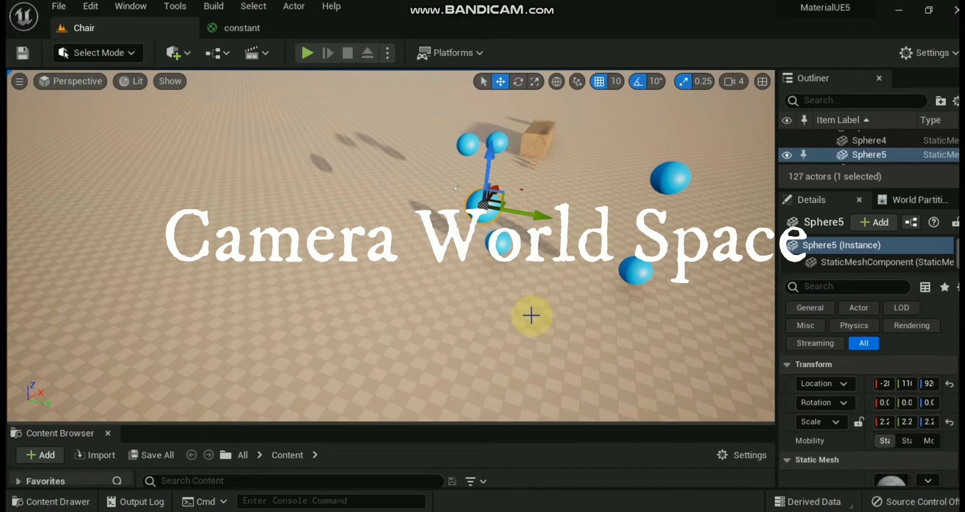
Examine the spheres' colors from another camera position and return to the constant material's preview.
right_click_drag(530, 316, 529, 315)
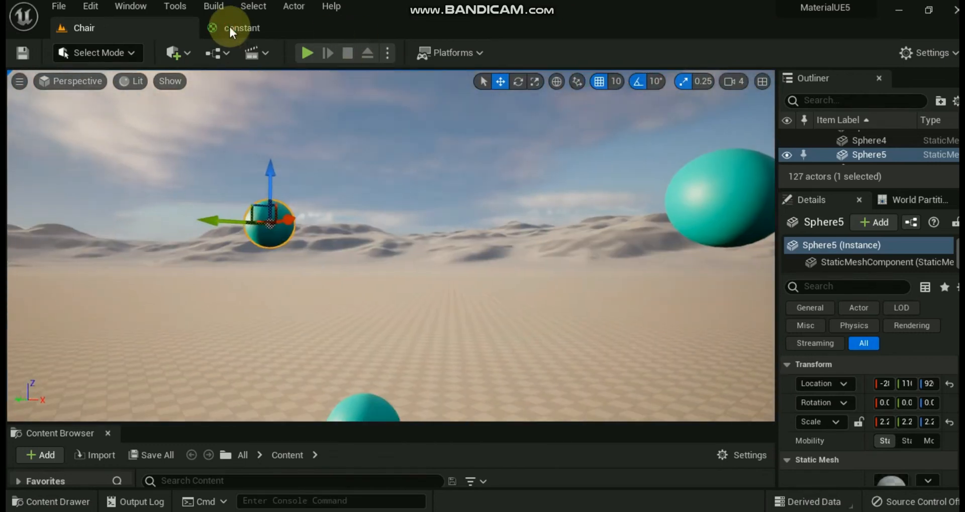
left_click(228, 27)
mouse_move(146, 209)
left_mouse_down()
mouse_move(166, 171)
mouse_move(146, 208)
mouse_move(176, 201)
mouse_move(201, 216)
mouse_move(165, 251)
mouse_move(201, 246)
mouse_move(176, 196)
mouse_move(146, 208)
mouse_move(170, 251)
mouse_move(201, 201)
mouse_move(175, 216)
mouse_move(145, 208)
left_mouse_up()
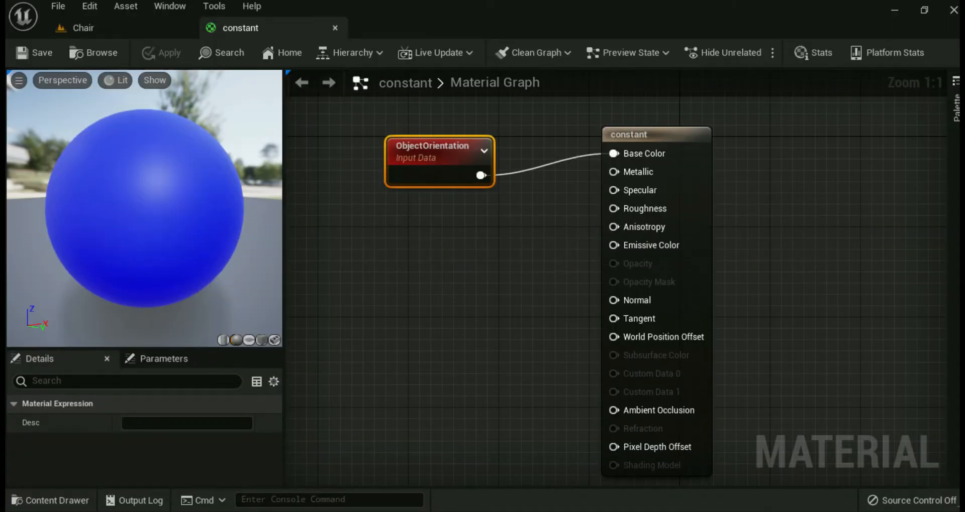
Rotate the selected sphere in the Chair level about several axes to test how ObjectOrientation affects its color.
left_click(98, 27)
left_click_drag(272, 248, 272, 331)
left_click_drag(286, 242, 345, 352)
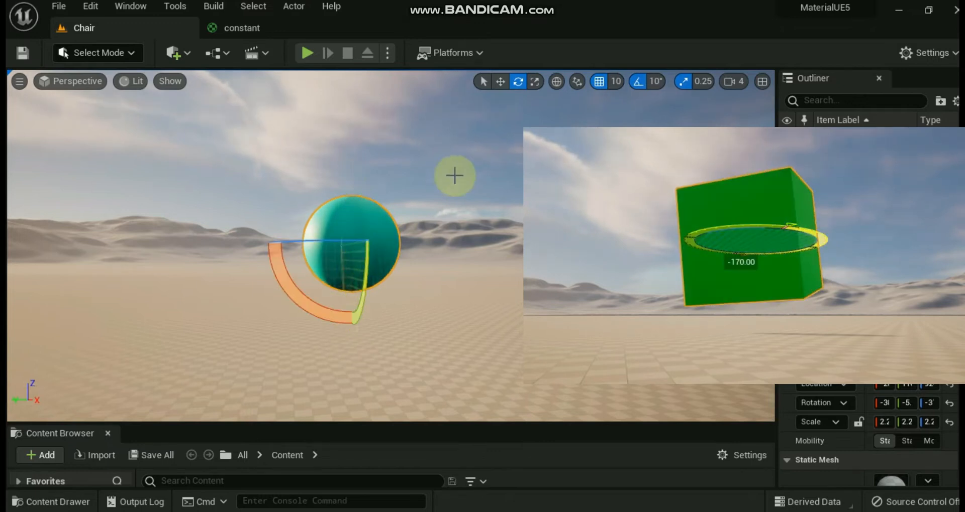
left_click_drag(315, 232, 291, 237)
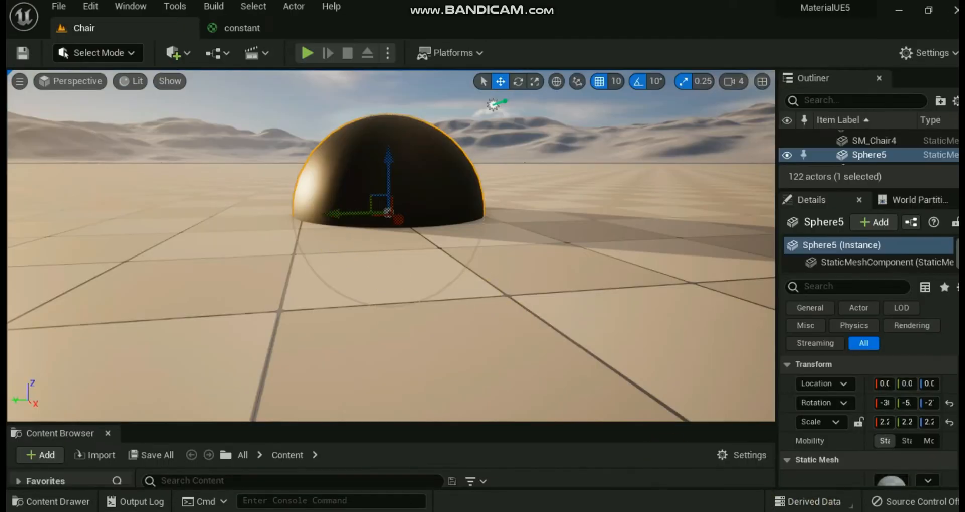
Move the half-buried sphere in the Chair level along its Y, X and Z axes to test its position-based color.
left_click_drag(387, 212, 205, 279)
left_click_drag(290, 279, 409, 273)
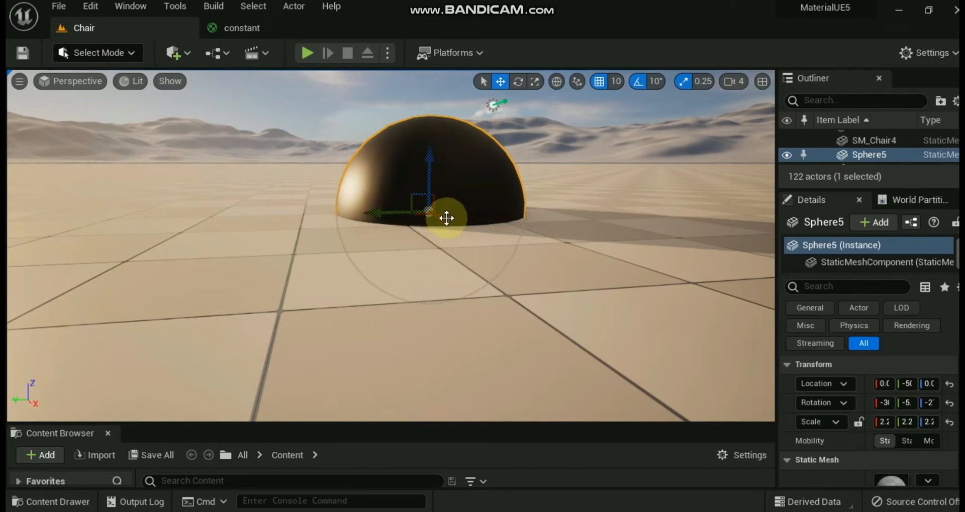
mouse_move(444, 219)
left_mouse_down()
mouse_move(633, 356)
mouse_move(631, 364)
mouse_move(559, 325)
mouse_move(457, 297)
mouse_move(383, 173)
mouse_move(389, 207)
mouse_move(416, 209)
mouse_move(435, 227)
left_mouse_up()
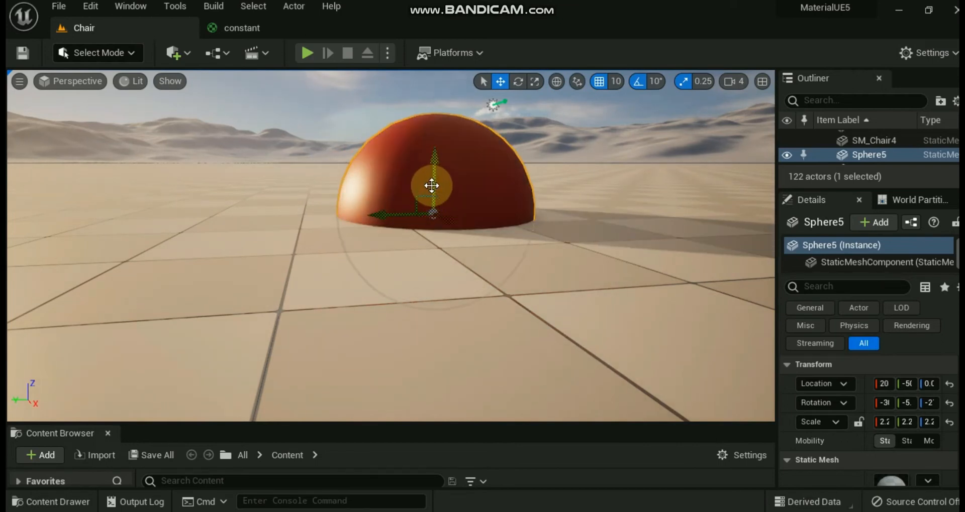
mouse_move(435, 159)
left_mouse_down()
mouse_move(436, 72)
mouse_move(436, 246)
mouse_move(432, 158)
left_mouse_up()
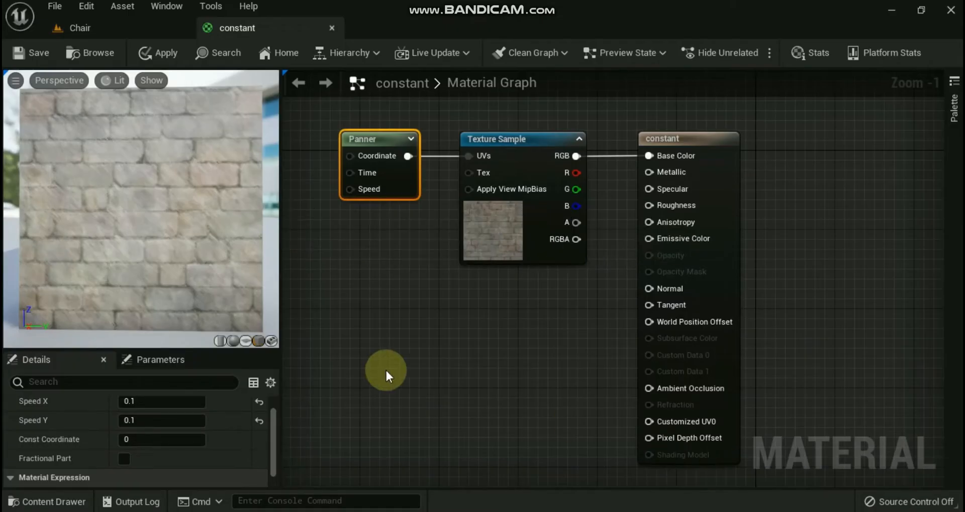
Set the Panner node's Speed X to -0.1.
left_click(385, 371)
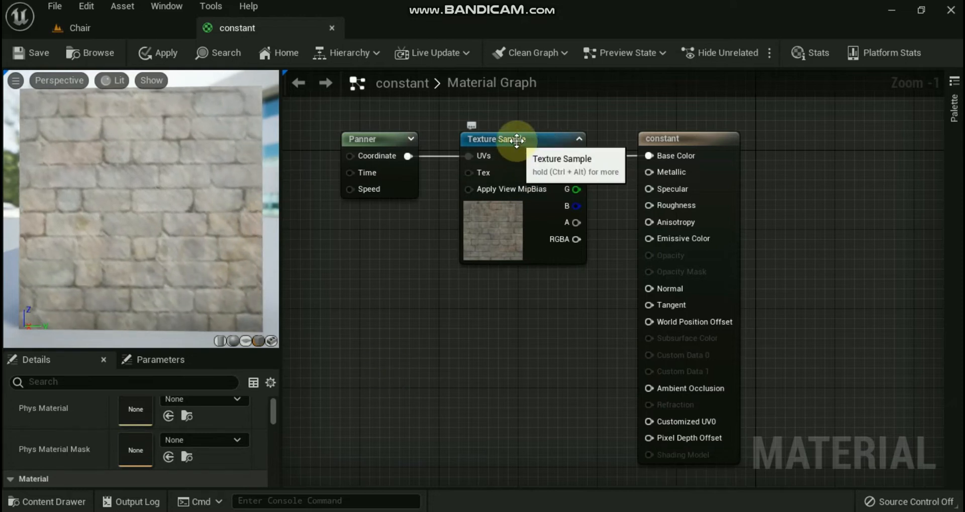
left_click(366, 138)
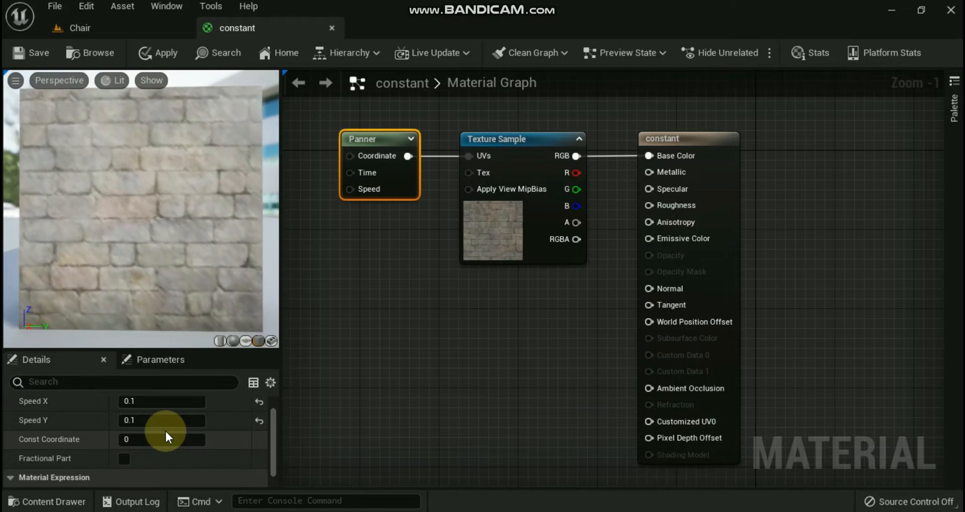
left_click(156, 403)
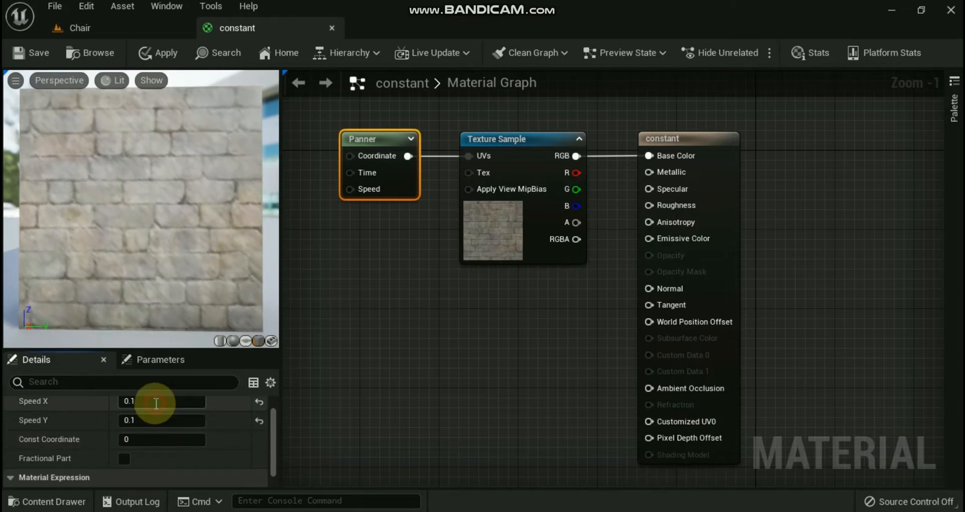
type("-0.1")
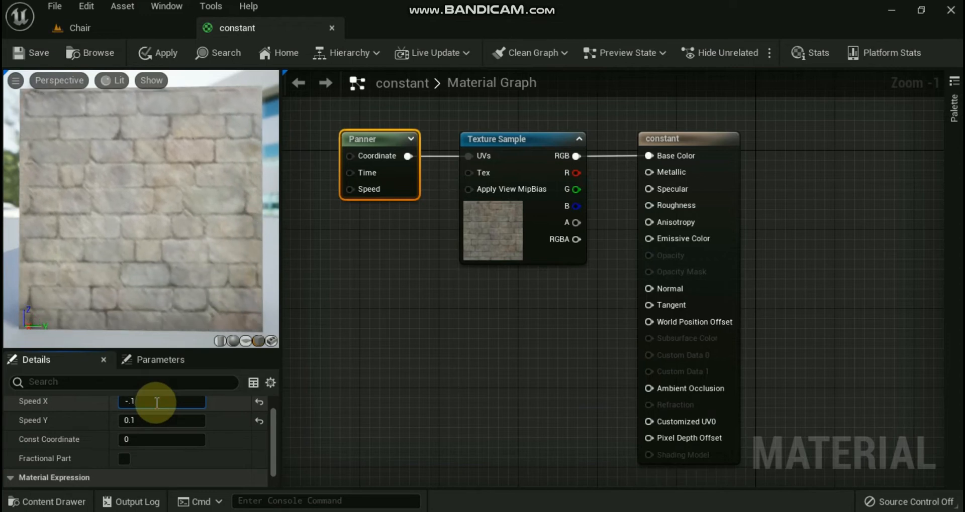
key("Return")
left_click(224, 404)
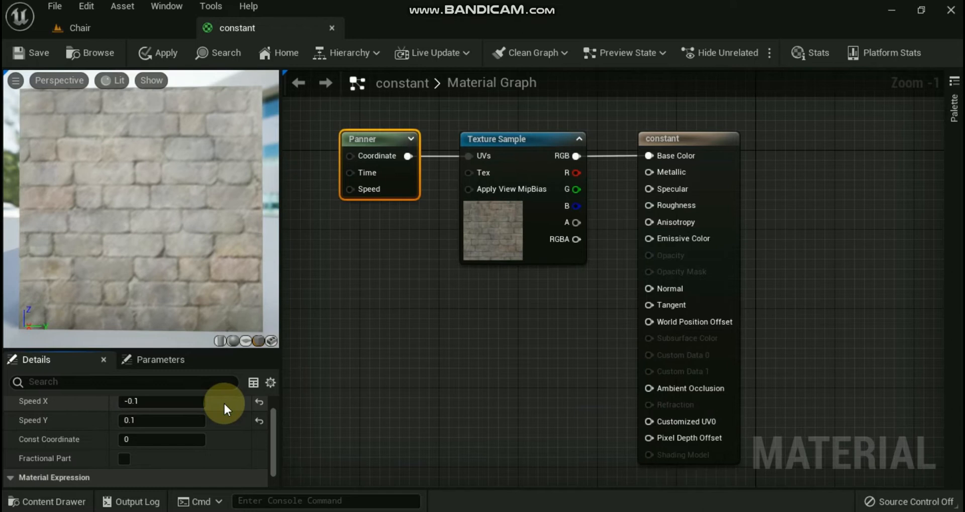
Set both the Speed X and Speed Y of the Panner node to 2.
left_click(164, 402)
type("2")
key("Return")
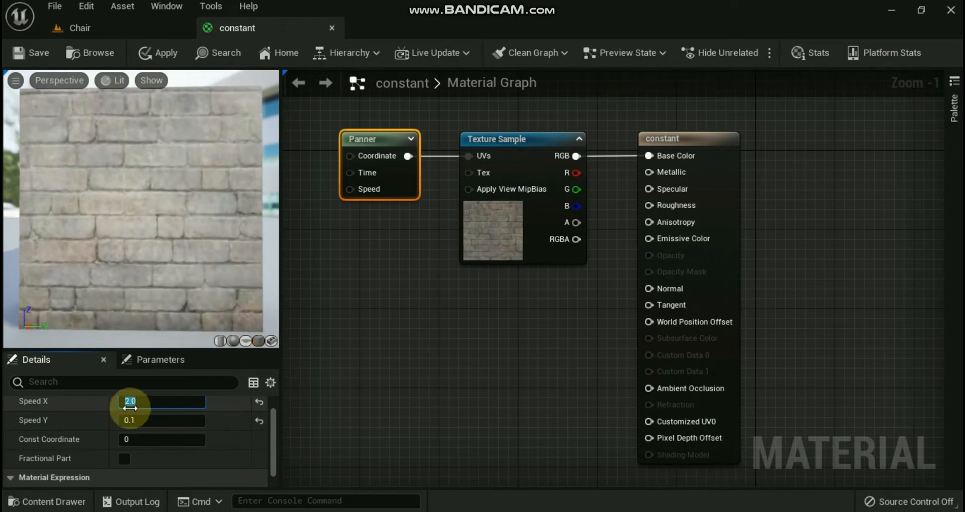
left_click(146, 422)
type("2")
key("Return")
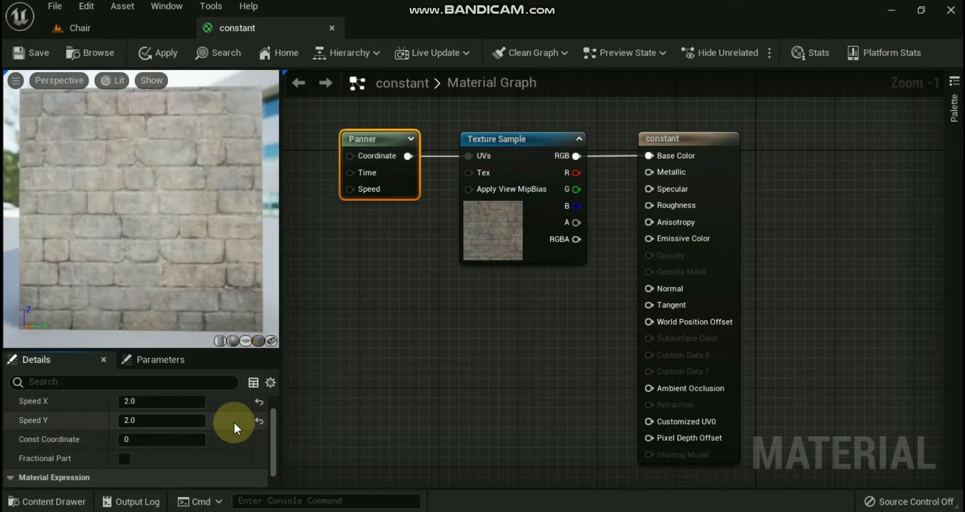
Set the Panner node's Speed Y and Speed X back to 0.1.
left_click(146, 420)
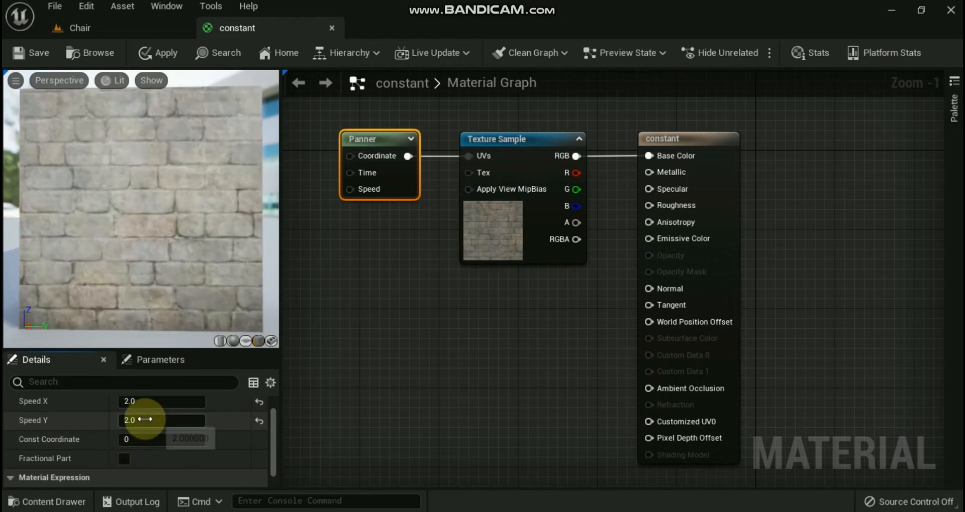
type("0.1")
key("Return")
left_click(156, 402)
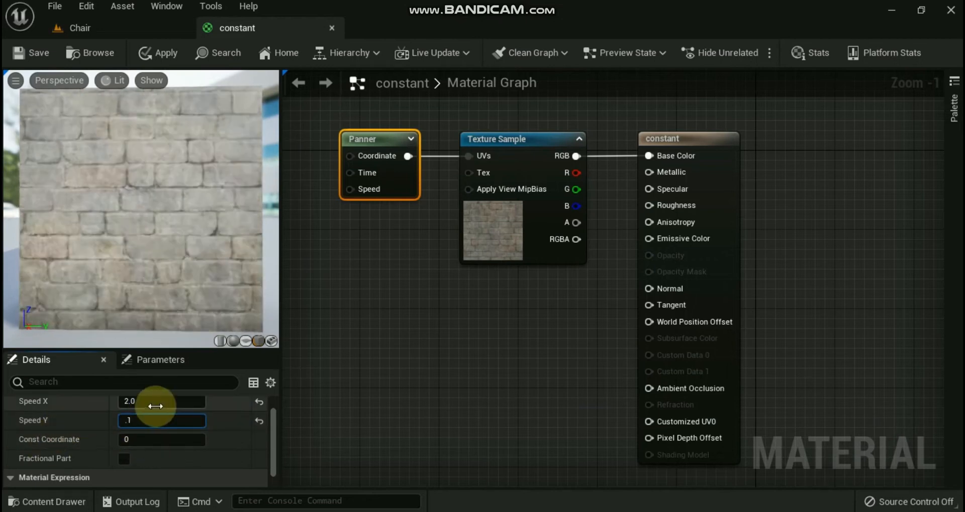
type("0.1")
key("Return")
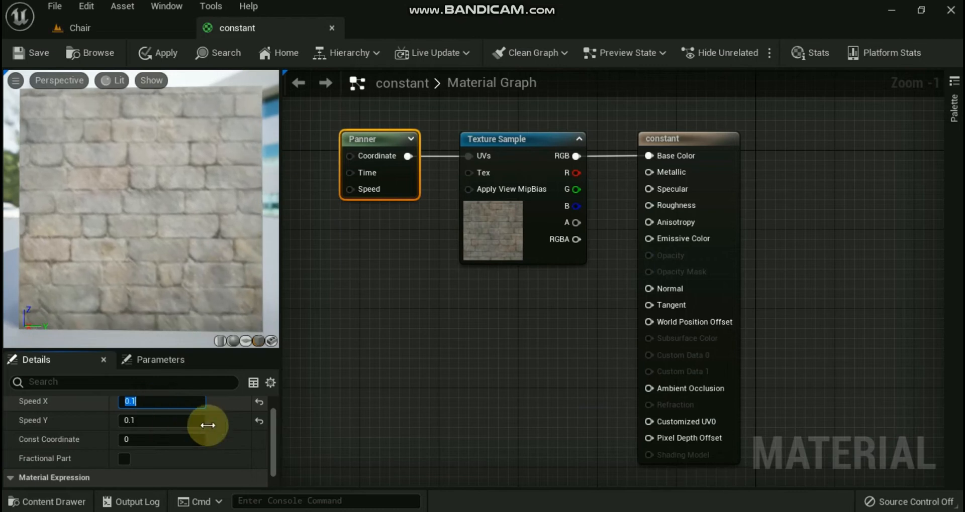
Set the Panner node's Const Coordinate to 2.
left_click(162, 441)
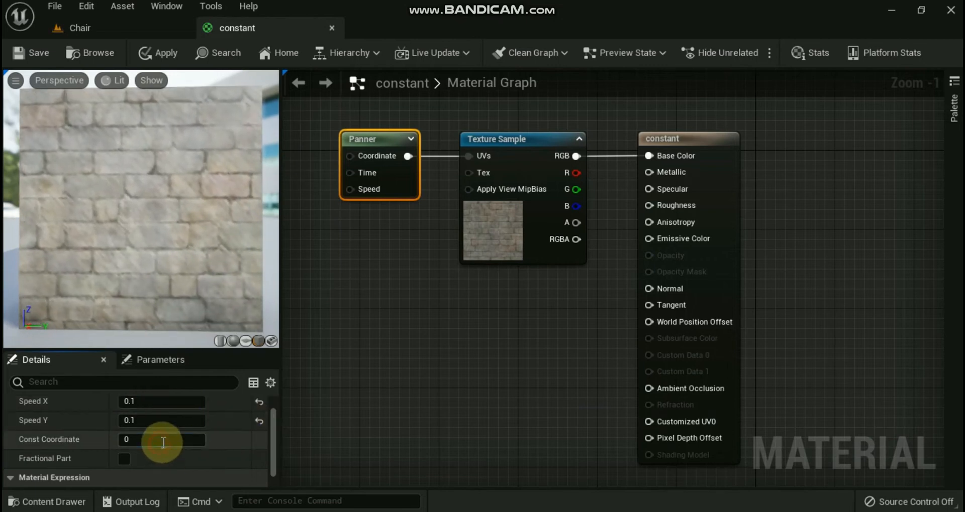
type("2")
key("Return")
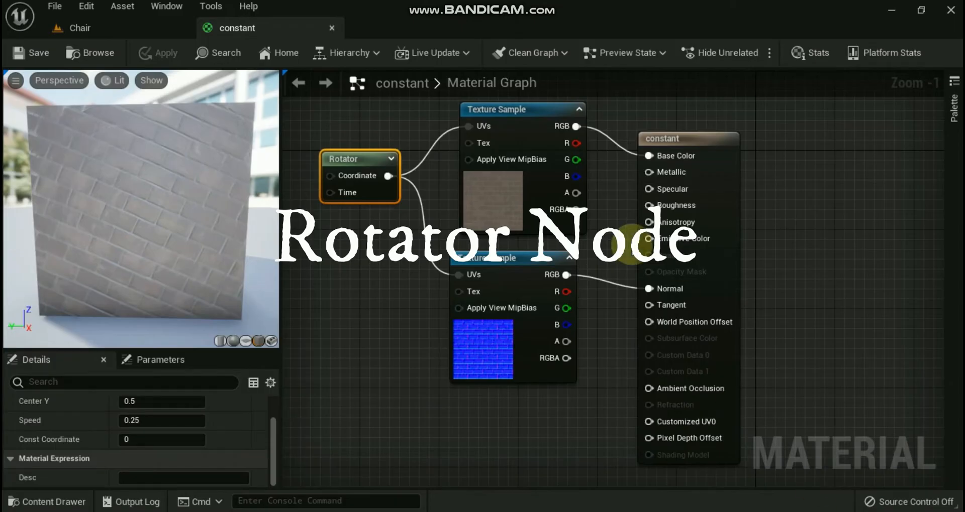
Select the Rotator node and set its Center Y to 0.25.
left_click(396, 284)
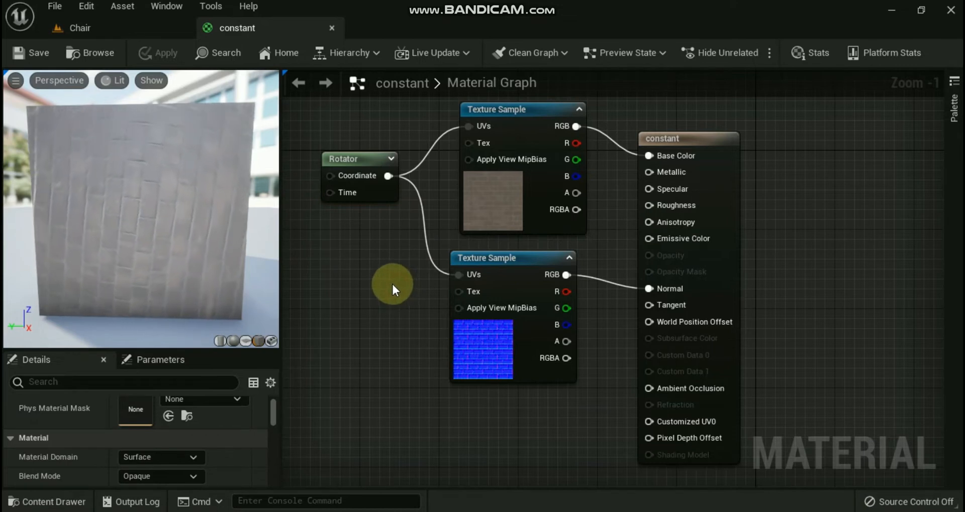
left_click(362, 158)
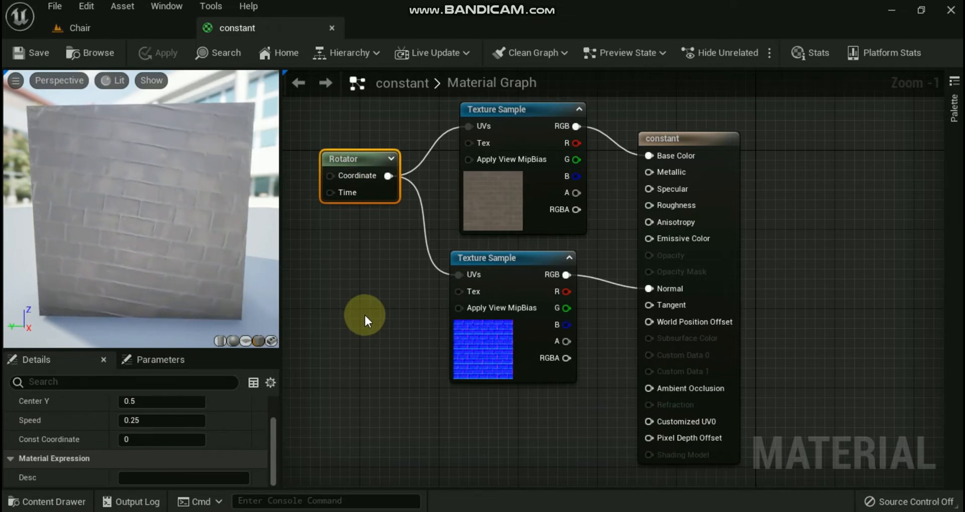
left_click(151, 400)
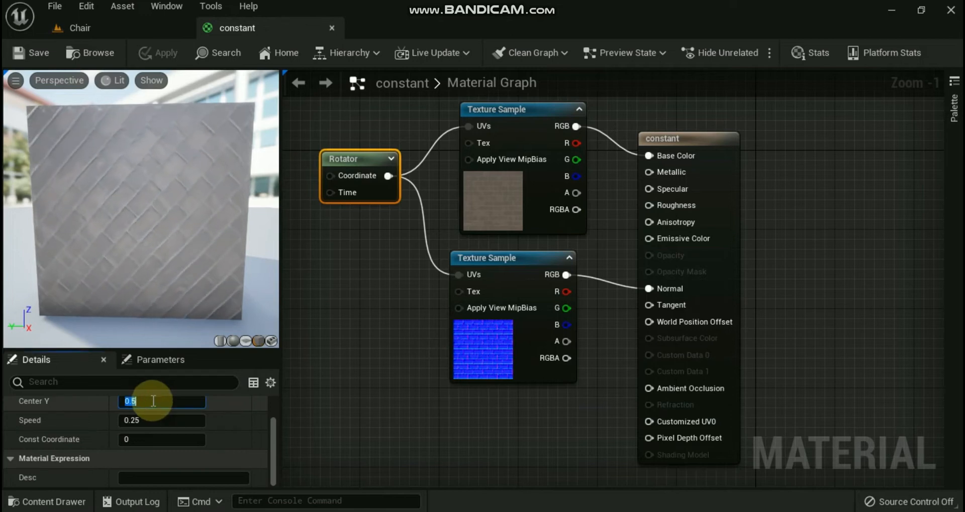
type(".25")
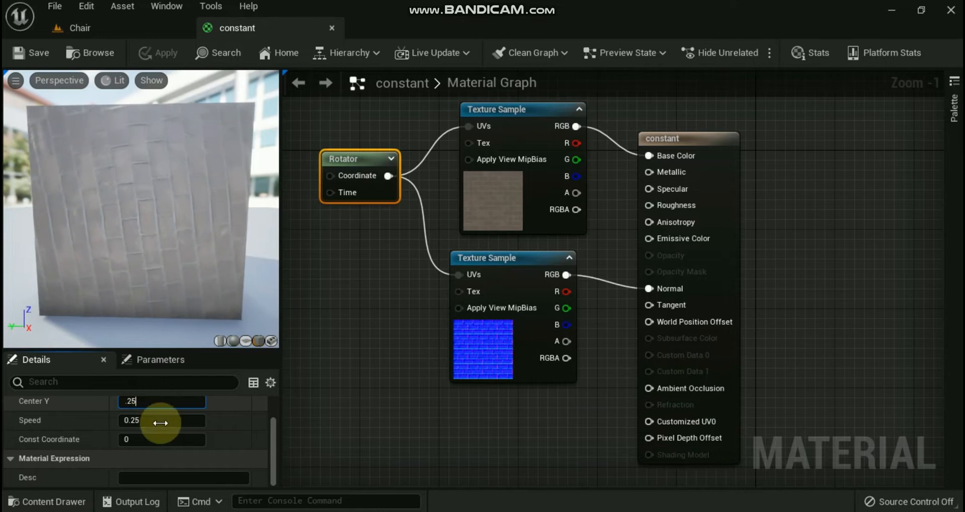
key("Return")
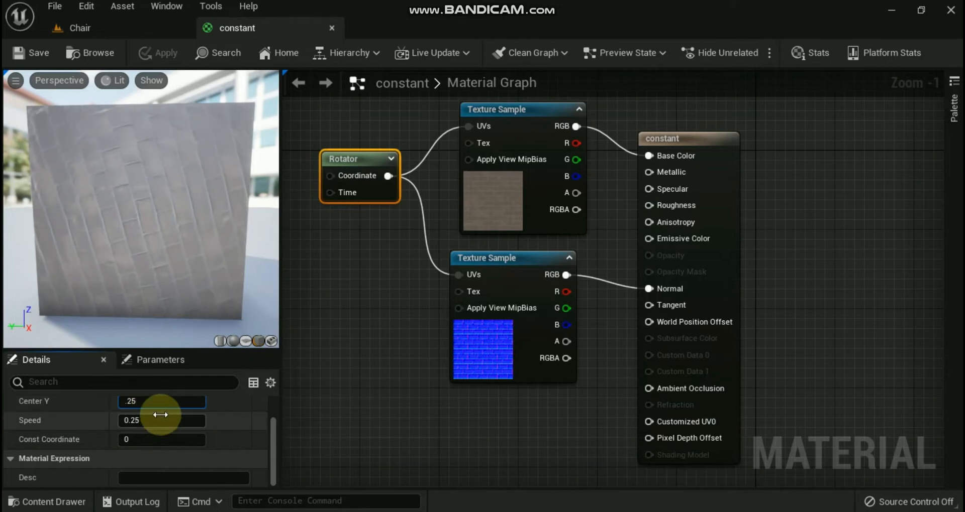
Set the Rotator node's Speed to 0.5.
left_click(159, 422)
type(".")
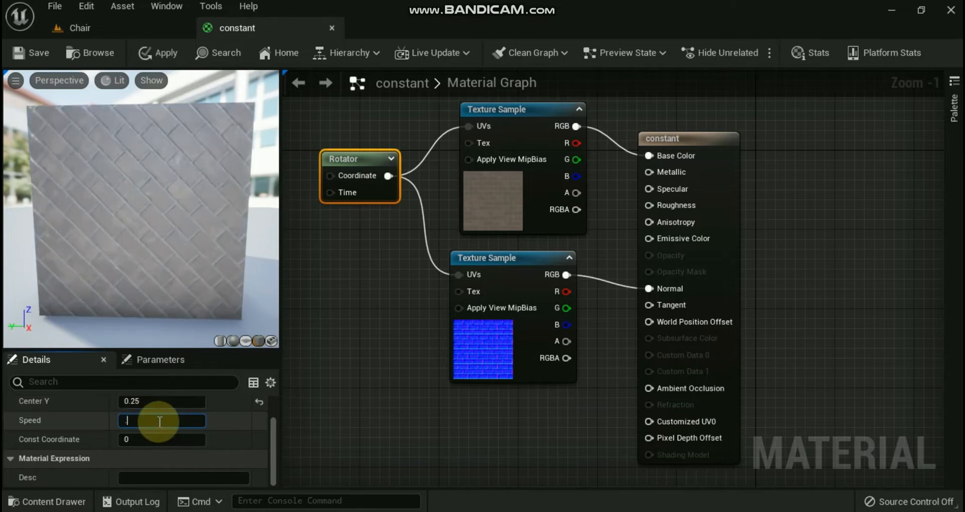
type("5")
key("Return")
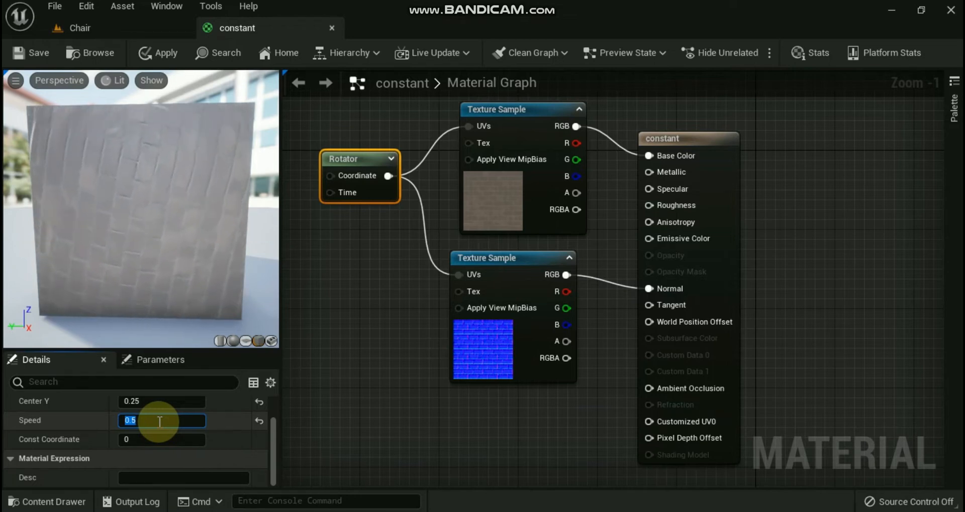
Reverse the Rotator node's rotation by setting its Speed to -0.5.
type("-")
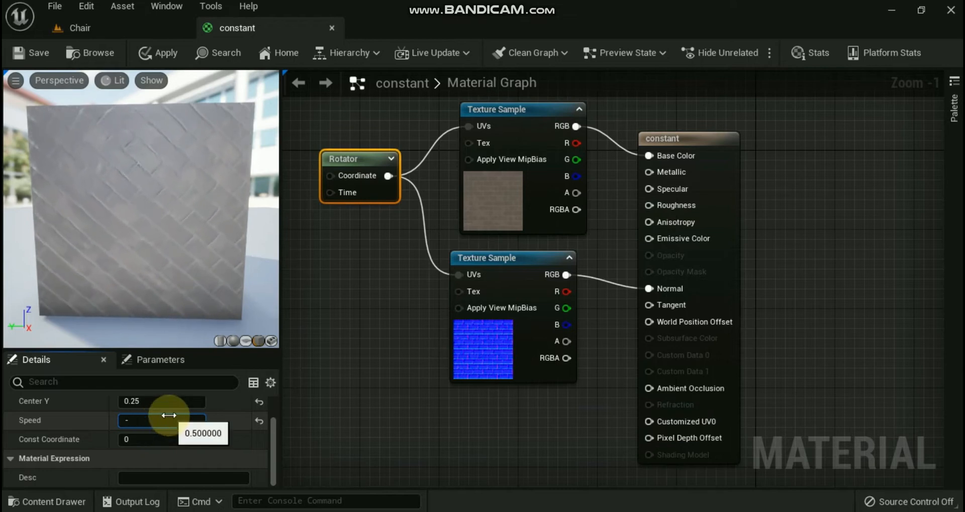
type("0.5")
key("Return")
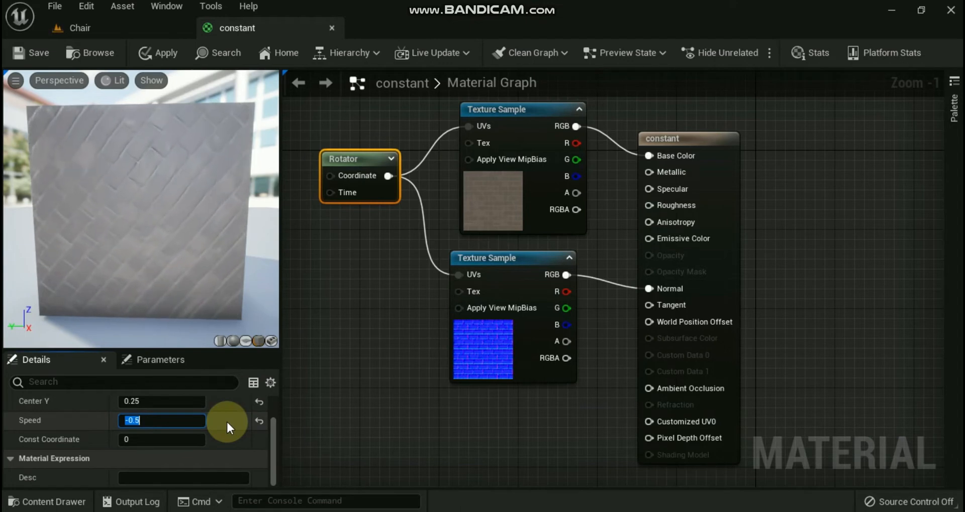
Set the Rotator node's Center X to 1.0.
scroll(226, 420, "up", 2)
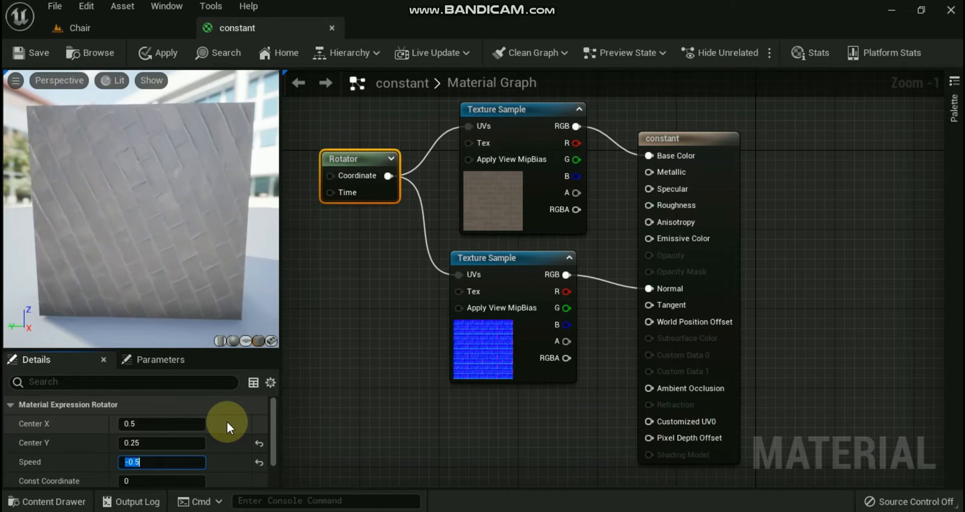
left_click(197, 425)
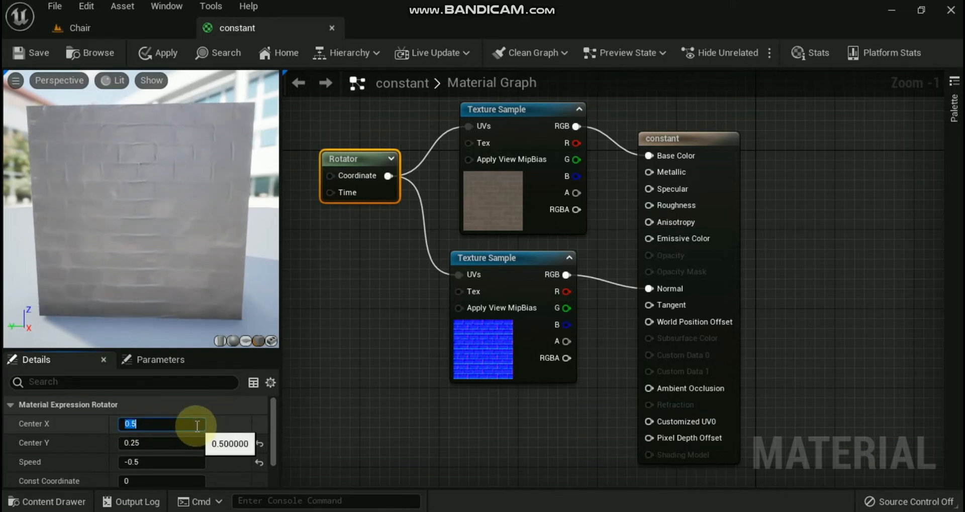
type("1.0")
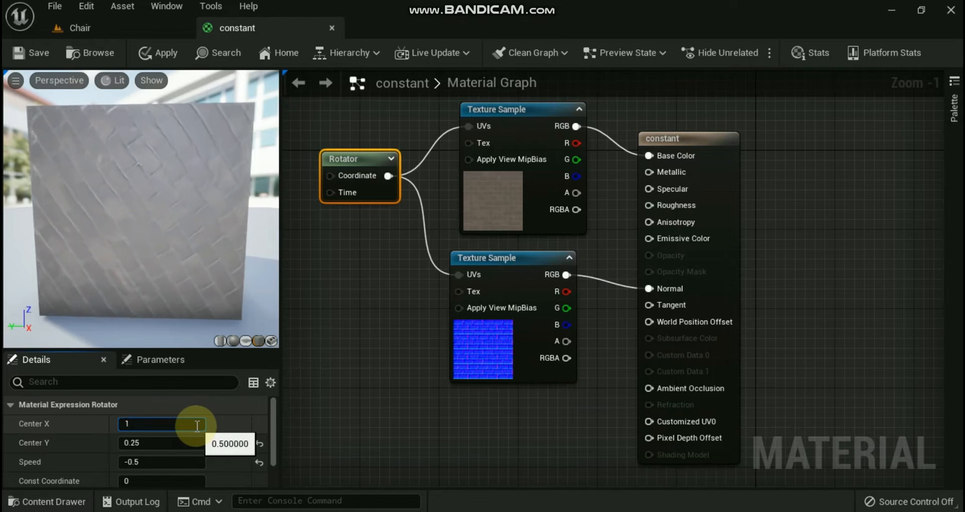
key("Return")
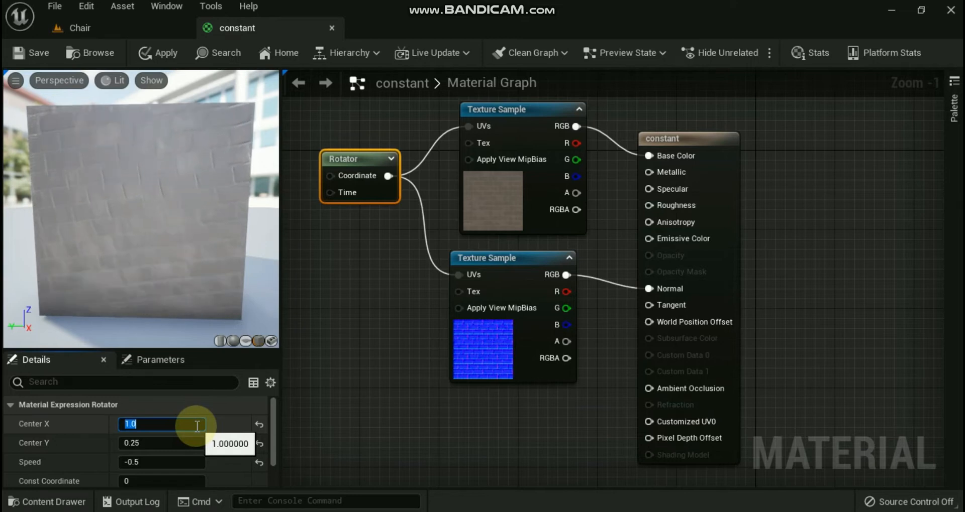
left_click(220, 426)
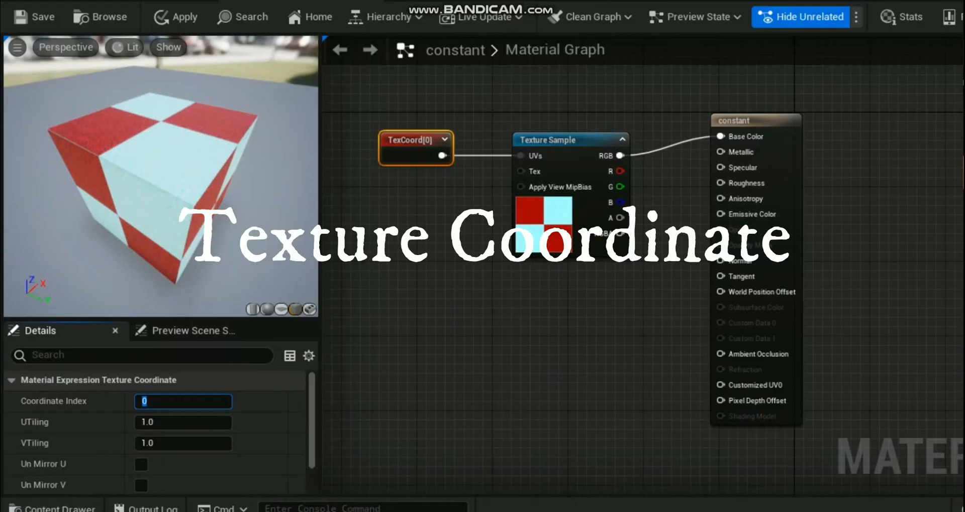
Set the Coordinate Index of the texture coordinate node to 2.
left_click(166, 402)
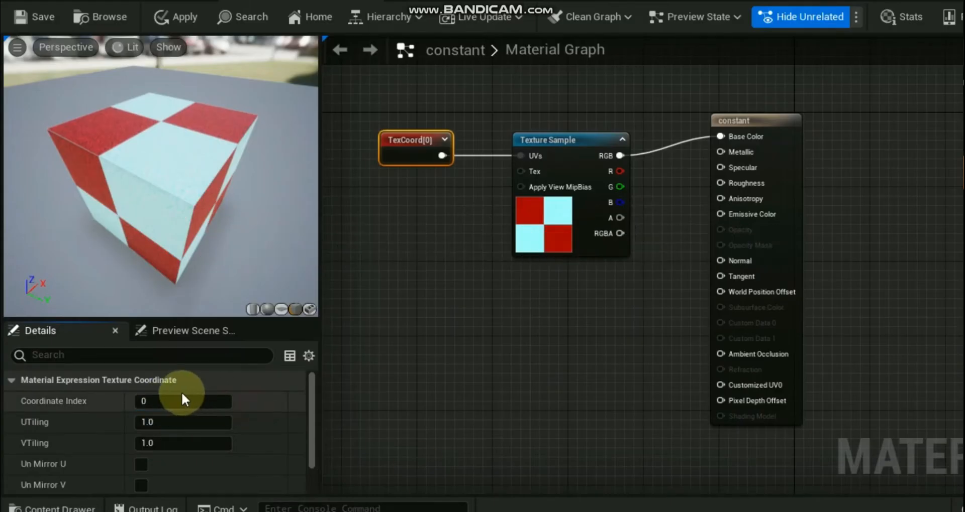
type("2")
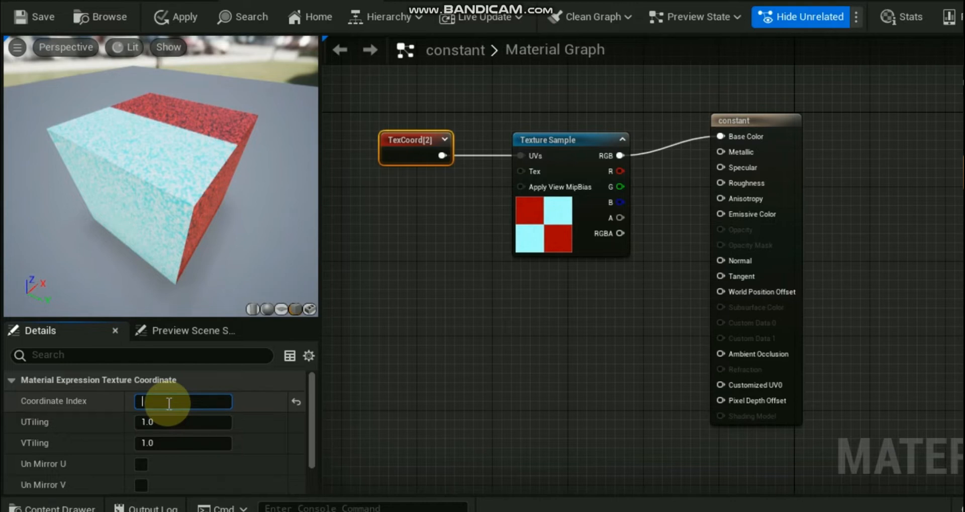
Set the Coordinate Index of the texture coordinate node back to 0.
key("Return")
left_click_drag(112, 254, 196, 231)
left_click(191, 404)
type("0")
key("Return")
Set the texture coordinate node's UTiling to 3.0 and inspect the tiling on the preview cube.
left_click(171, 424)
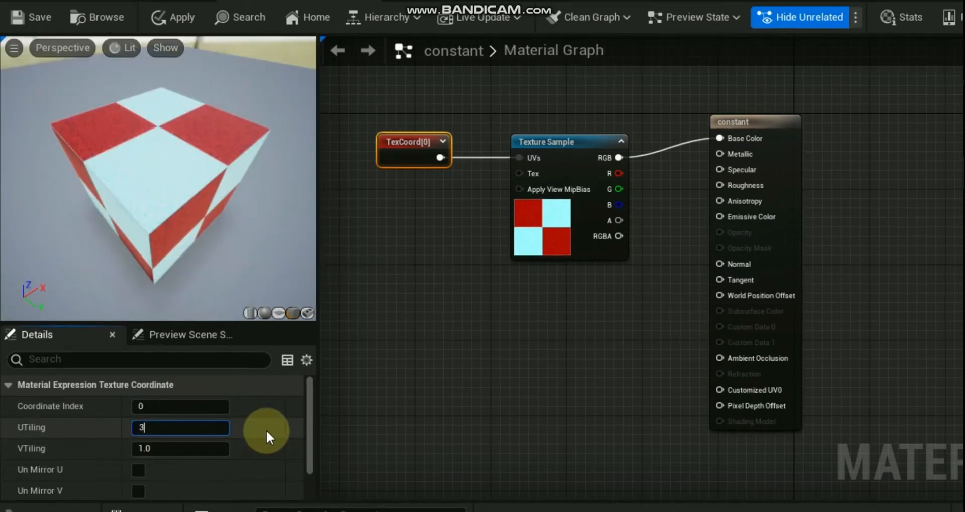
key("Return")
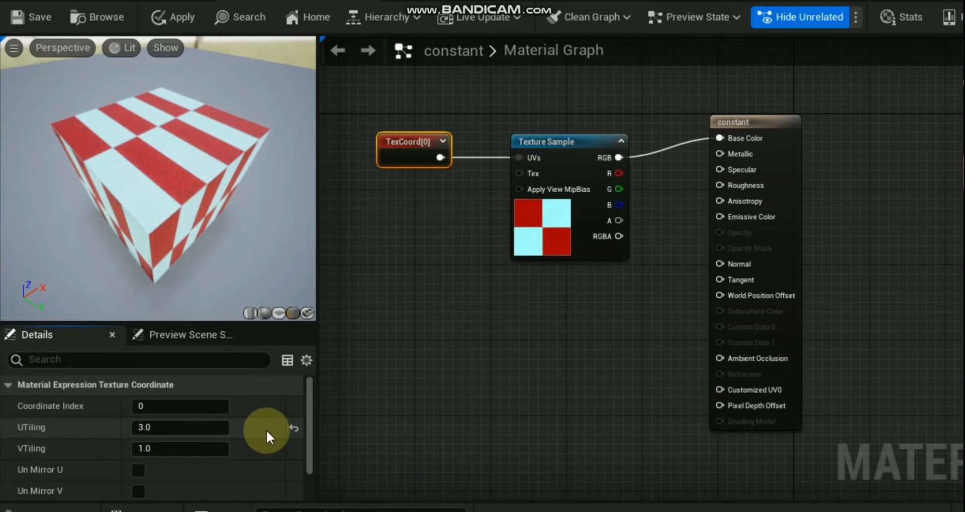
left_click_drag(220, 188, 181, 165)
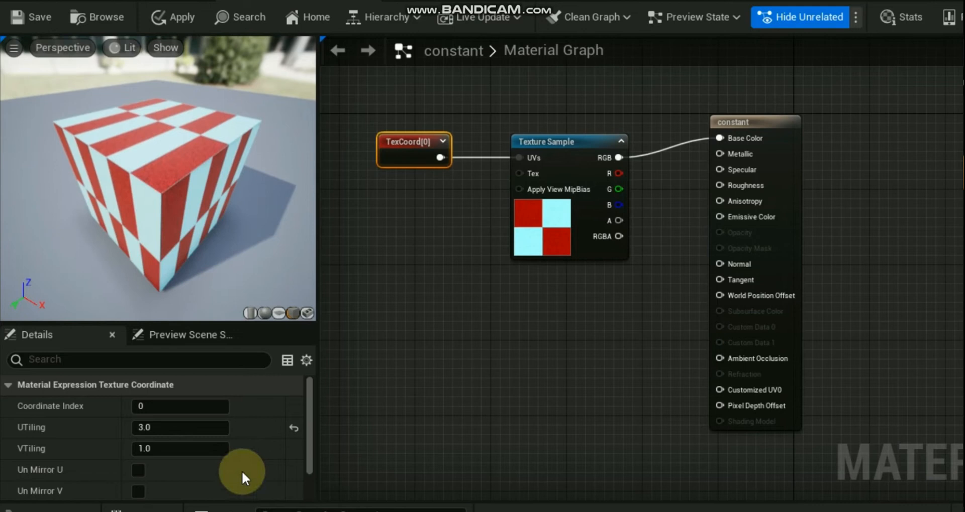
Set the texture coordinate node's UTiling to 1.0 and its VTiling to 3.0.
left_click(175, 428)
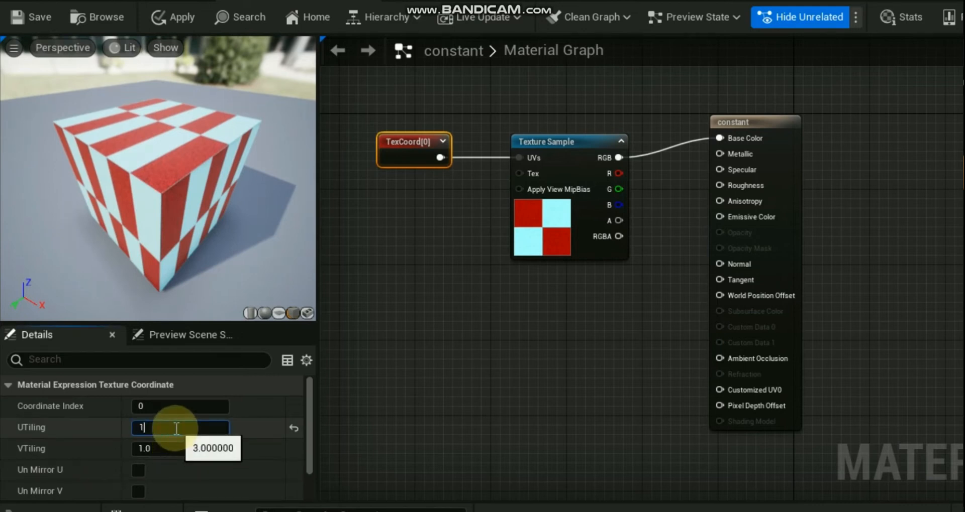
type("1")
left_click(164, 448)
type("3")
key("Return")
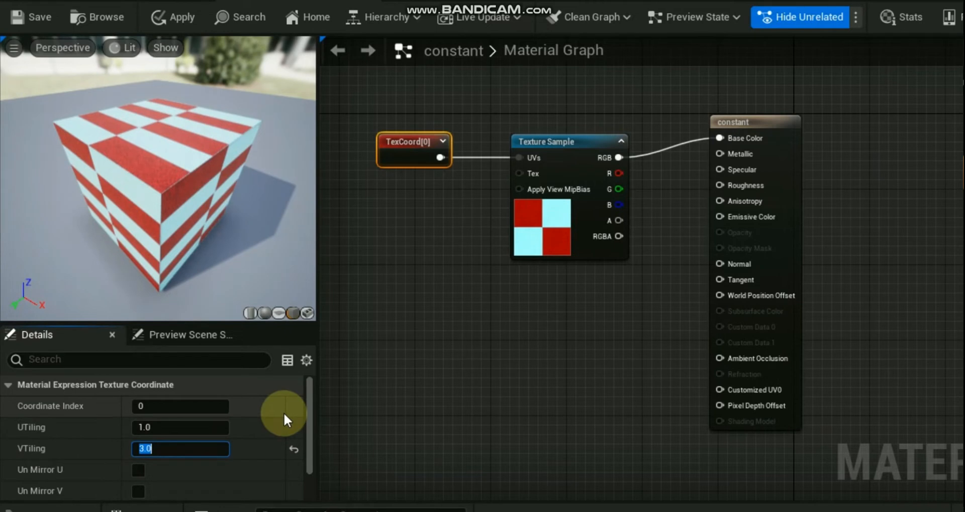
Set UTiling to 3.0 so the checker texture tiles equally in both directions.
left_click(172, 423)
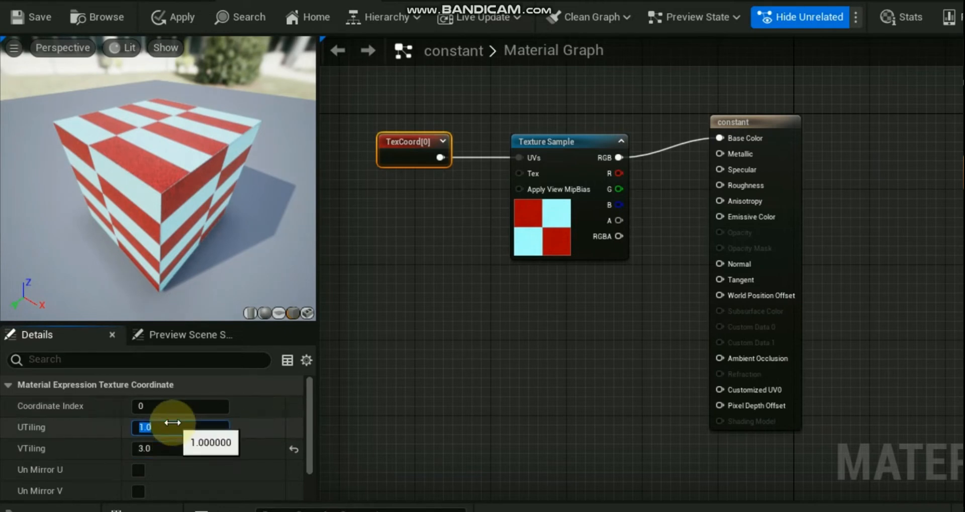
type("3")
key("Return")
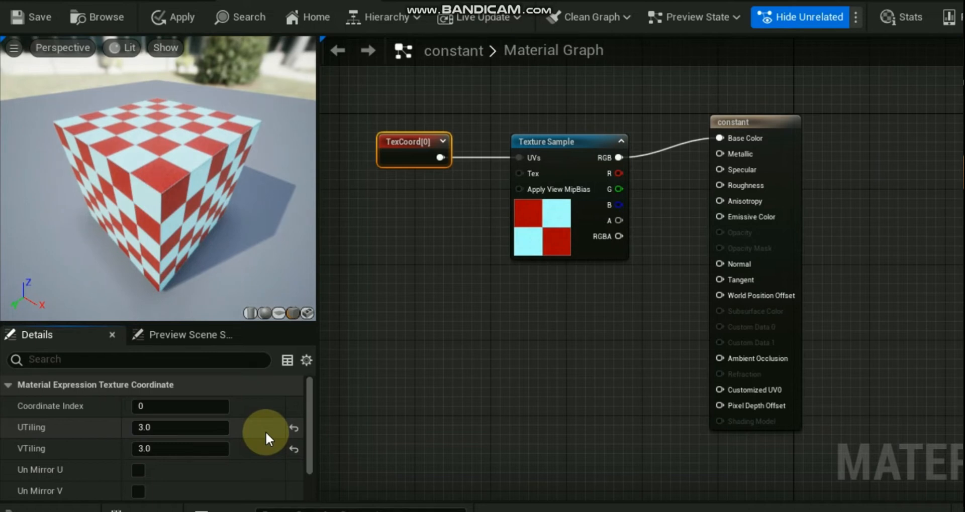
Toggle Un Mirror U on and off repeatedly for the texture coordinate node to compare the result.
left_click(138, 471)
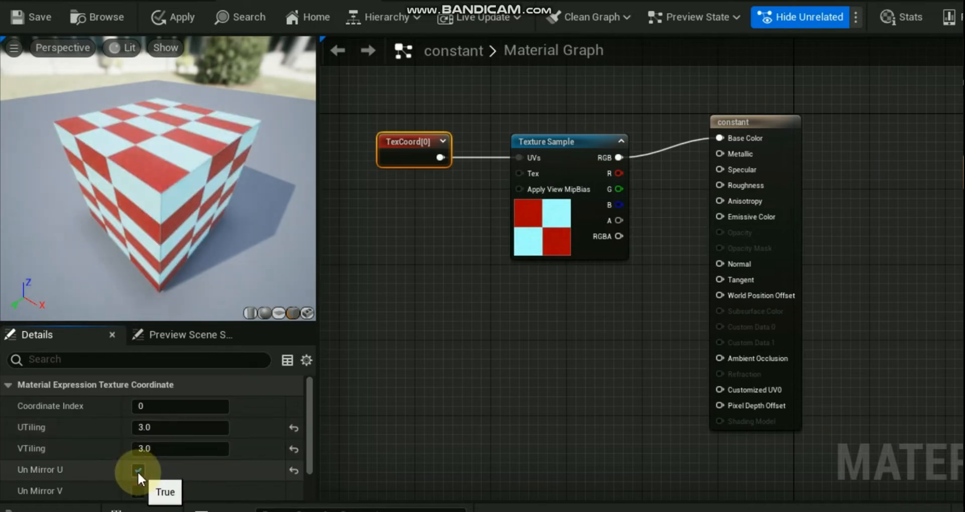
left_click(138, 471)
left_click(138, 471)
left_click(138, 471)
left_click(138, 471)
Toggle Un Mirror V on and off repeatedly for the texture coordinate node to compare the result.
left_click(138, 491)
left_click(137, 491)
left_click(138, 491)
left_click(138, 492)
left_click(137, 491)
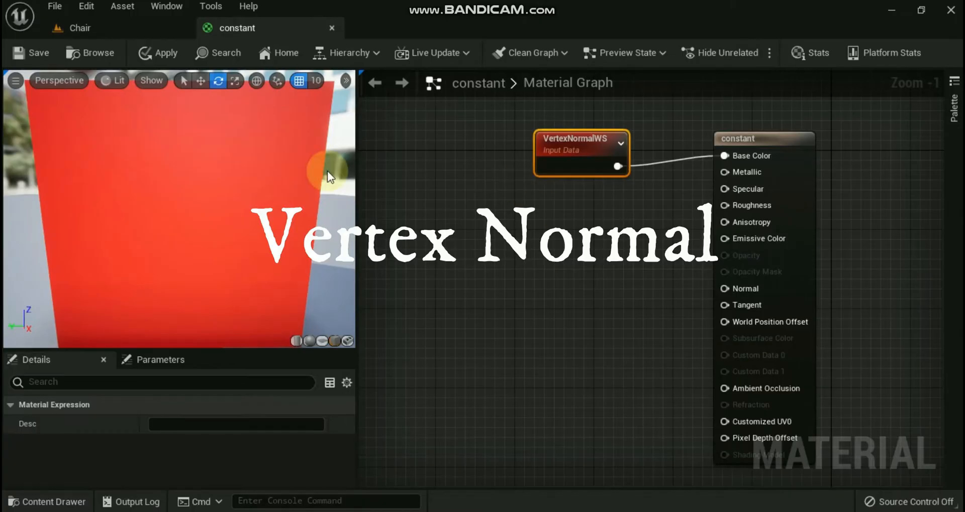
Rotate the cube in the level about two axes to test how VertexNormalWS colours its faces.
left_click_drag(145, 197, 164, 216)
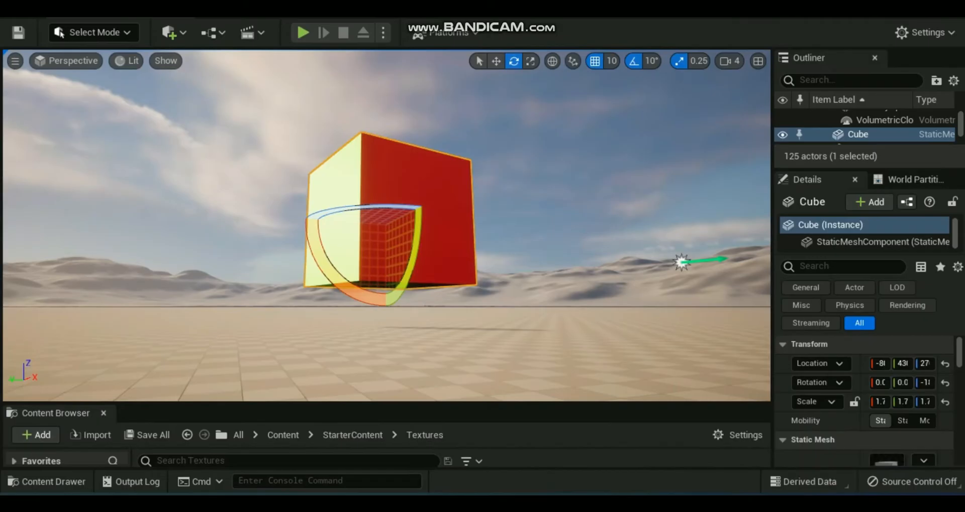
left_click_drag(366, 206, 513, 212)
left_click_drag(425, 214, 397, 337)
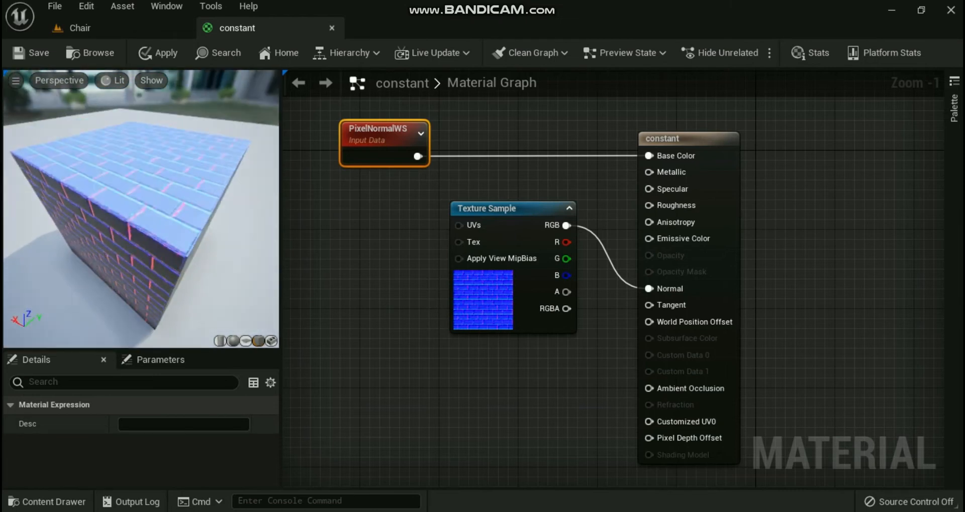
Preview the PixelNormalWS material on a sphere and inspect it from another angle.
left_click(237, 341)
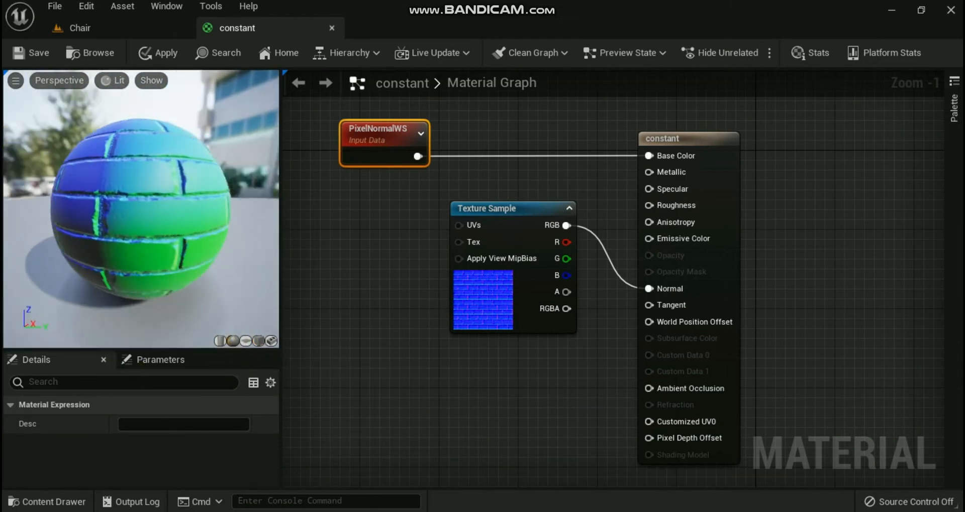
mouse_move(143, 211)
left_mouse_down()
mouse_move(113, 204)
mouse_move(95, 183)
mouse_move(100, 159)
mouse_move(151, 143)
mouse_move(216, 189)
mouse_move(146, 219)
mouse_move(90, 186)
left_mouse_up()
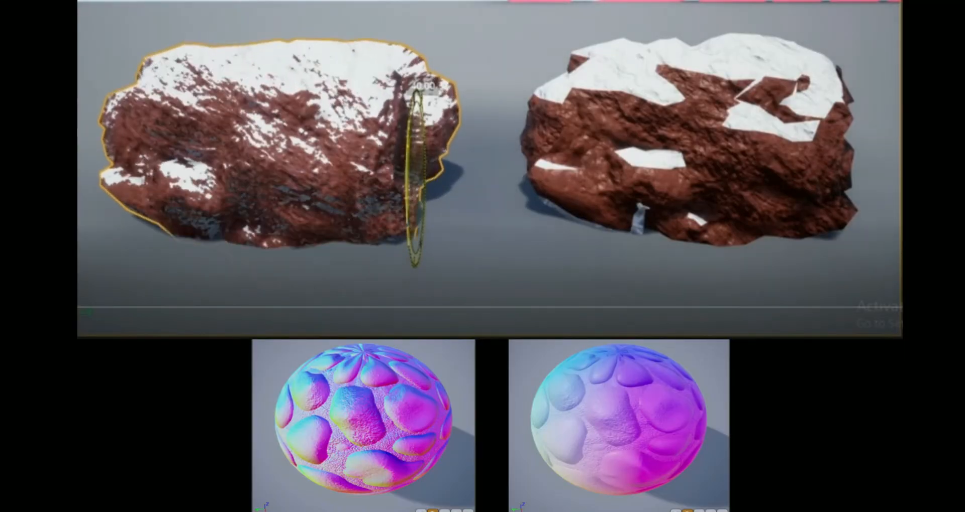
Rotate the pixel-normal rock and the vertex-normal rock to compare how the white layer covers them.
mouse_move(422, 108)
left_mouse_down()
mouse_move(416, 90)
mouse_move(405, 302)
mouse_move(424, 242)
mouse_move(424, 108)
left_mouse_up()
left_click(759, 95)
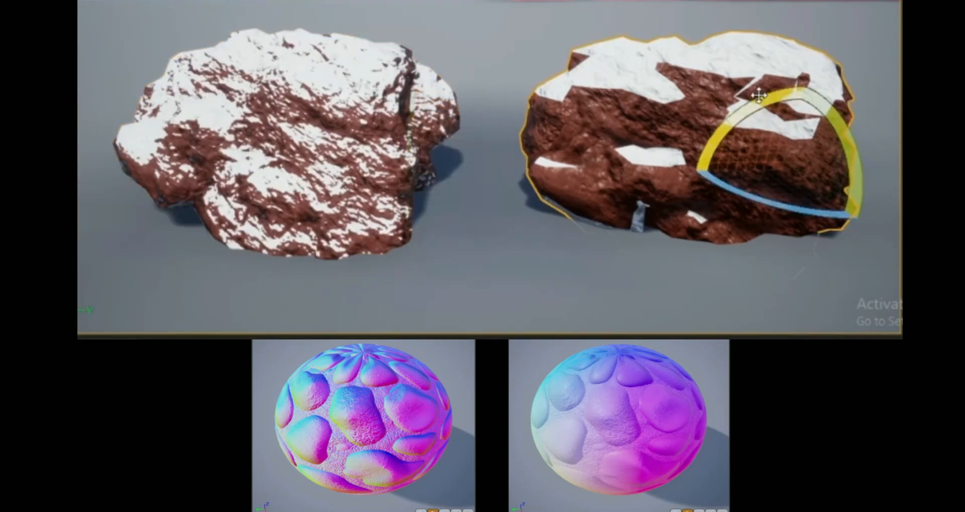
left_click_drag(815, 97, 767, 294)
left_click_drag(740, 221, 754, 47)
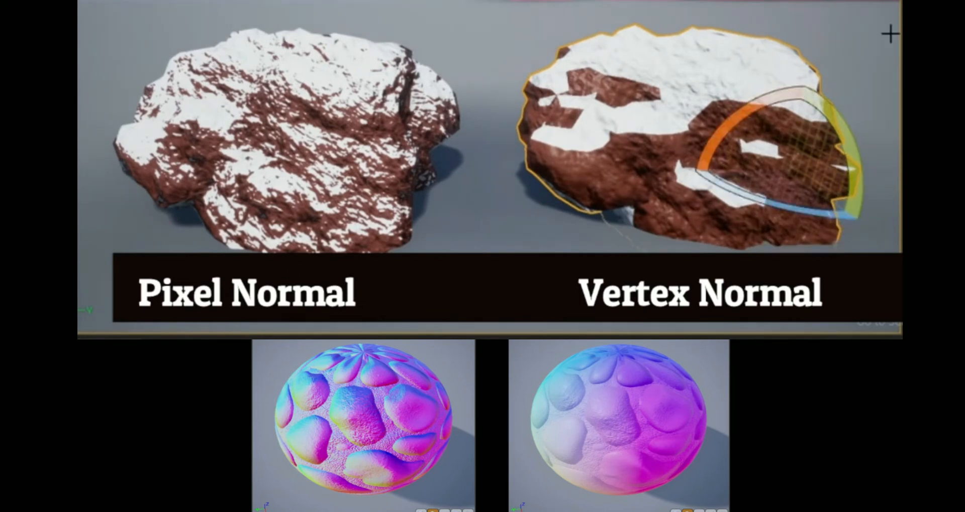
Review the Absolute World Position graph and move Sphere9 in the level to check how its texture behaves.
scroll(350, 77, "up", 5)
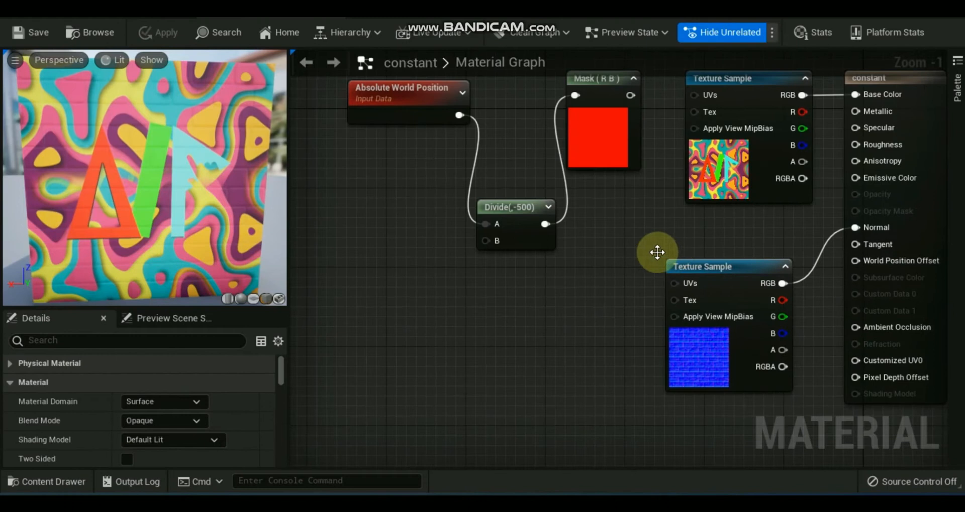
right_click_drag(655, 252, 630, 281)
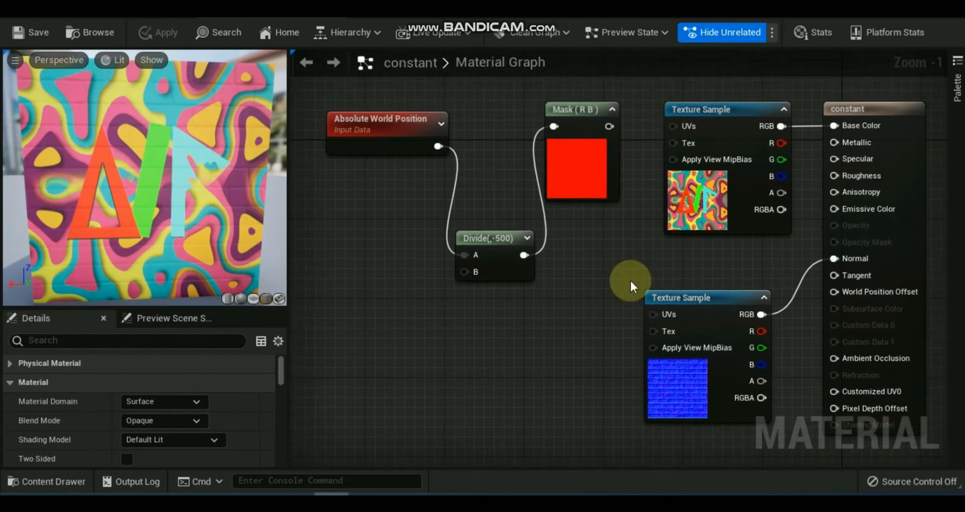
mouse_move(749, 256)
right_mouse_down()
mouse_move(428, 224)
mouse_move(445, 383)
mouse_move(773, 256)
mouse_move(668, 243)
mouse_move(561, 352)
mouse_move(775, 232)
mouse_move(751, 248)
right_mouse_up()
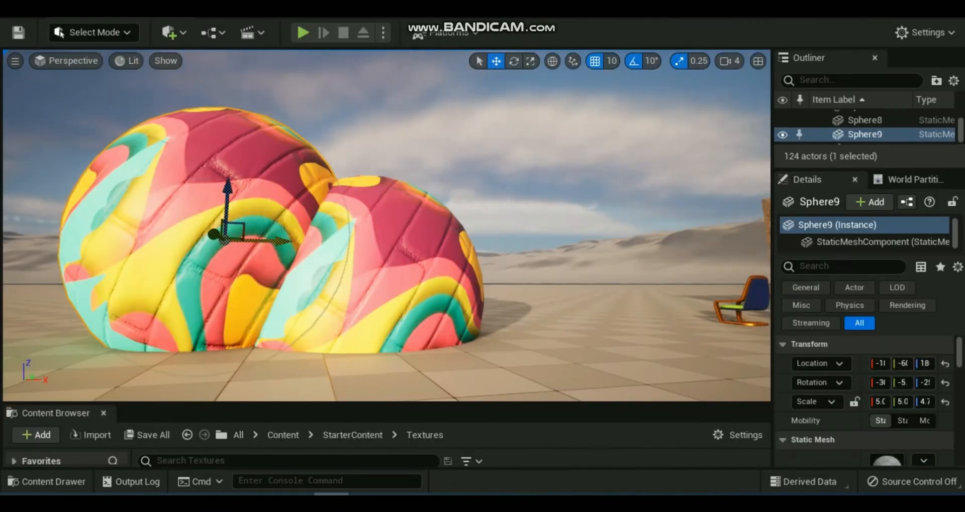
left_click_drag(281, 271, 225, 325)
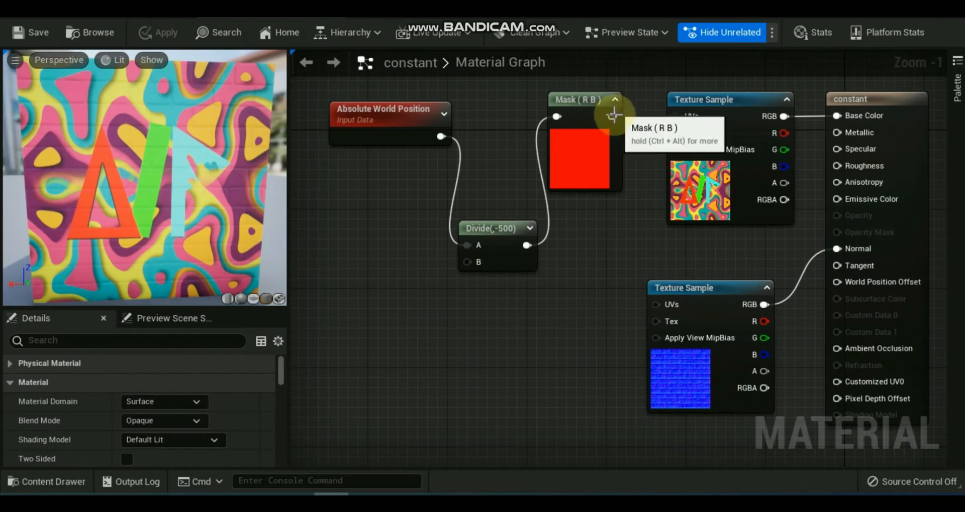
Connect the Mask (R B) output to the UVs of the colour Texture Sample and save the material.
left_click_drag(612, 117, 682, 123)
mouse_move(648, 246)
right_mouse_down()
mouse_move(530, 198)
mouse_move(764, 157)
mouse_move(838, 279)
mouse_move(615, 218)
mouse_move(286, 193)
mouse_move(383, 452)
mouse_move(782, 276)
mouse_move(622, 230)
mouse_move(634, 241)
right_mouse_up()
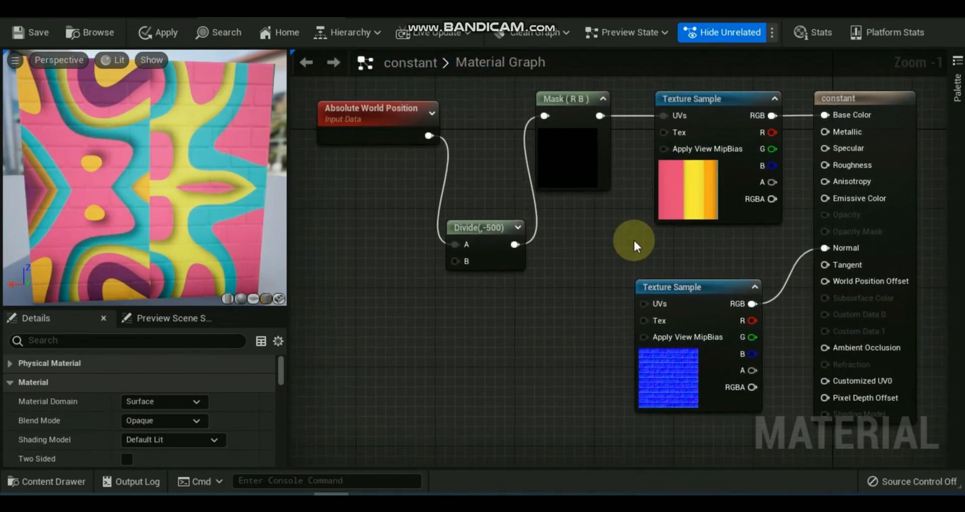
left_click(31, 33)
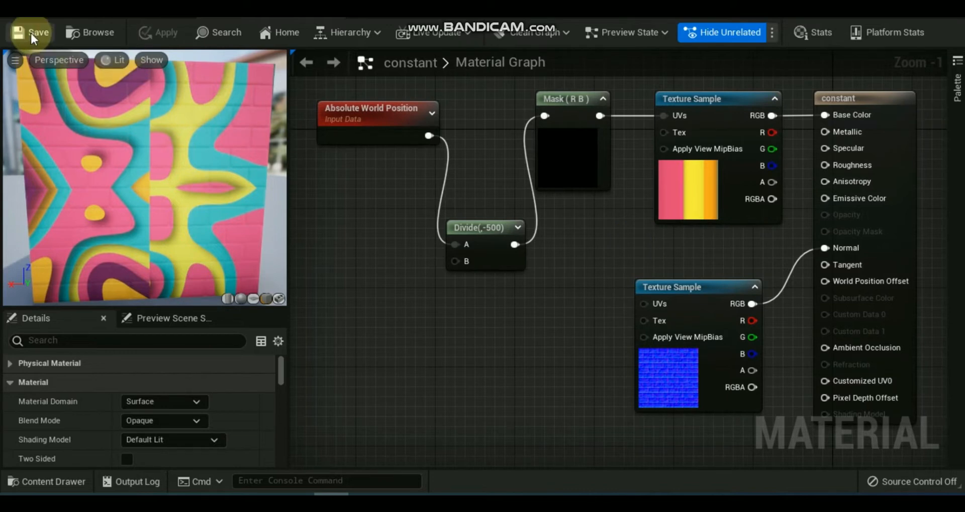
Switch to the Chair level and move the sphere to test the world-position texture mapping.
left_click(76, 12)
left_click_drag(208, 240, 590, 338)
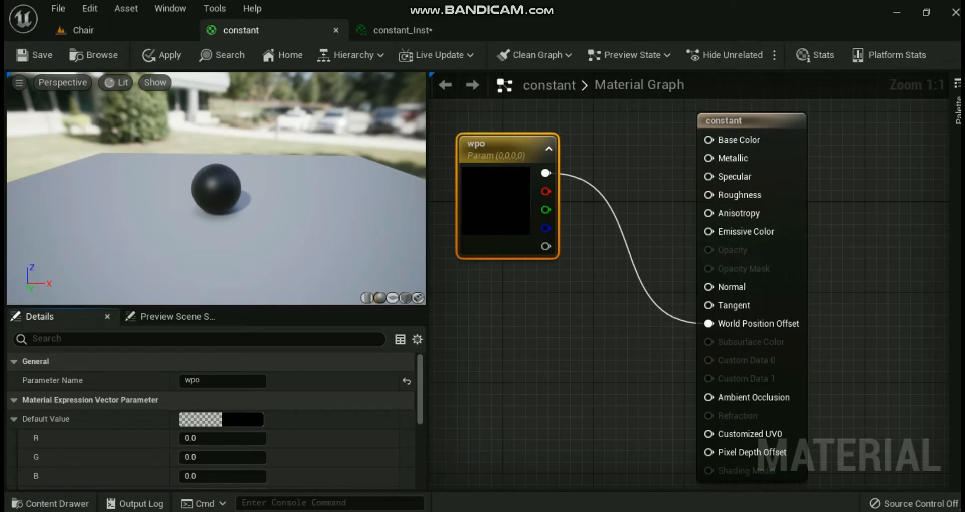
Set the default R, G and B values of the wpo vector parameter to 500 each.
left_click(191, 438)
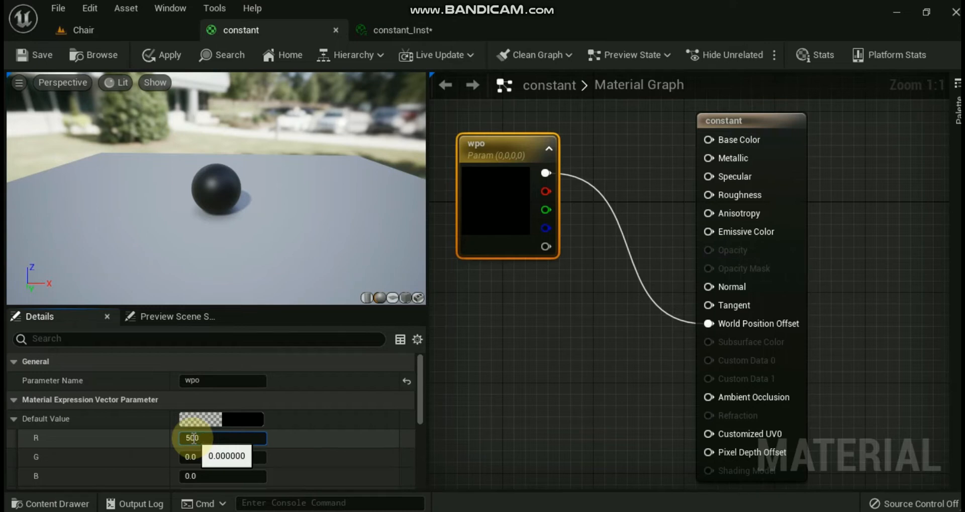
type("500")
key("Return")
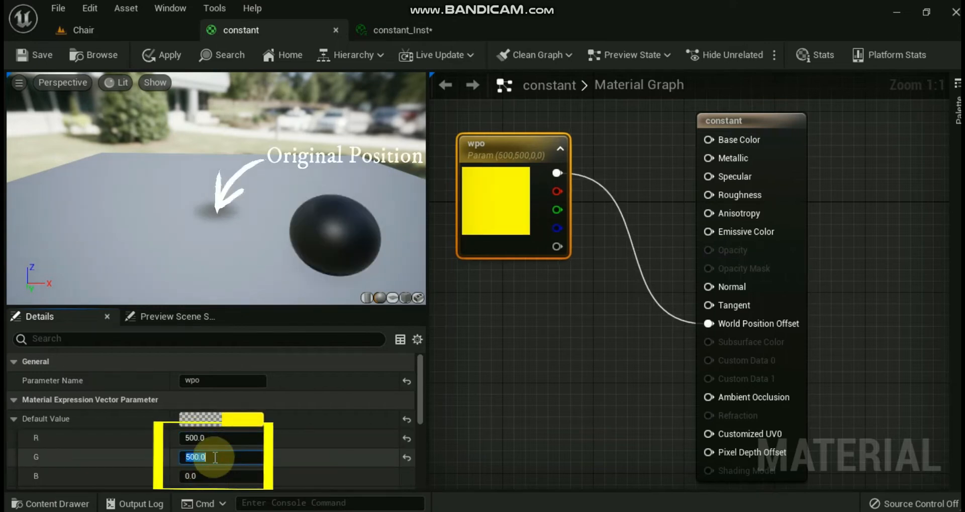
left_click(217, 475)
type("500")
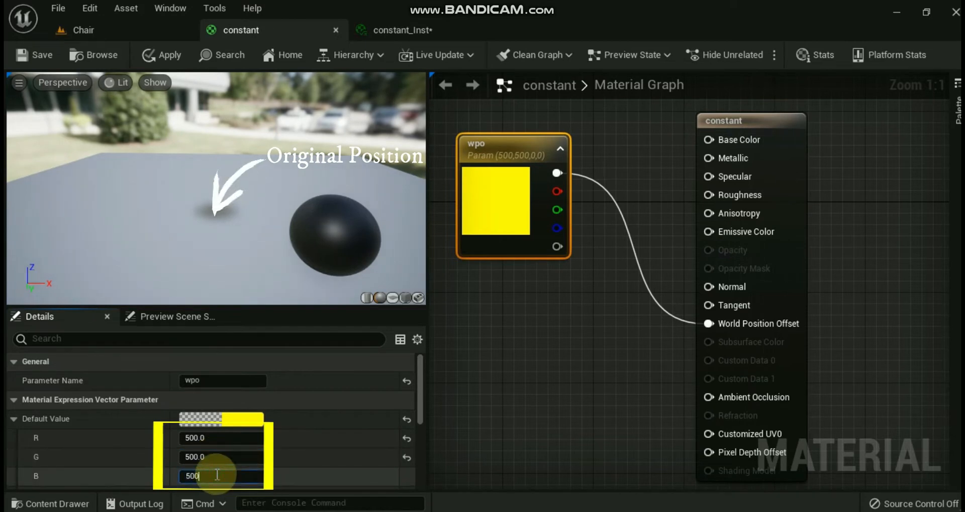
key("Return")
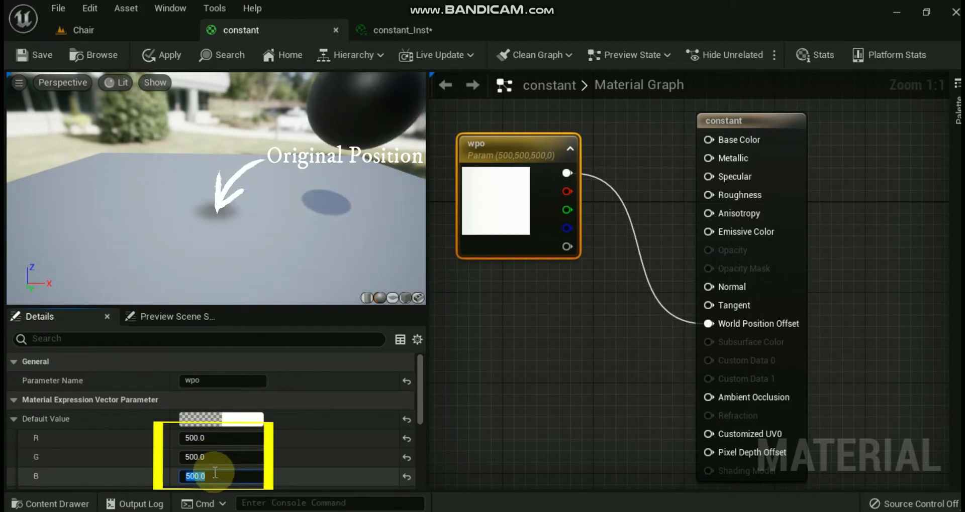
Change the wpo parameter's R value to a negative number to offset the sphere the opposite way.
left_click(216, 438)
type("-")
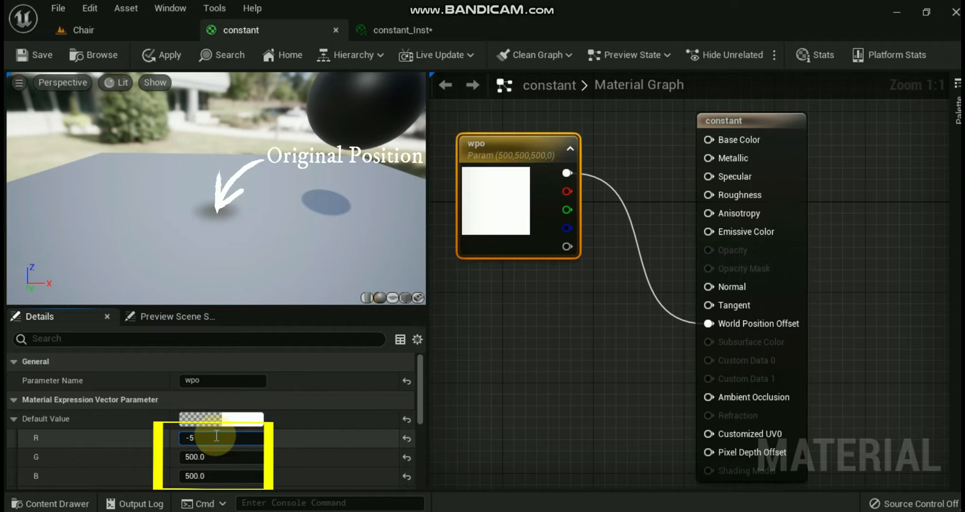
key("Return")
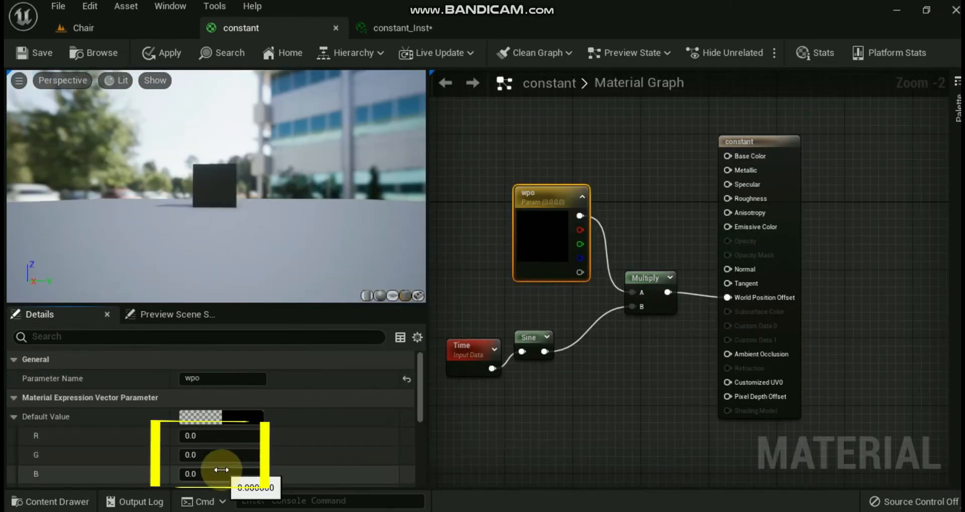
Set the B value of the wpo parameter feeding the Multiply node to 200 and reset it to default.
left_click(222, 475)
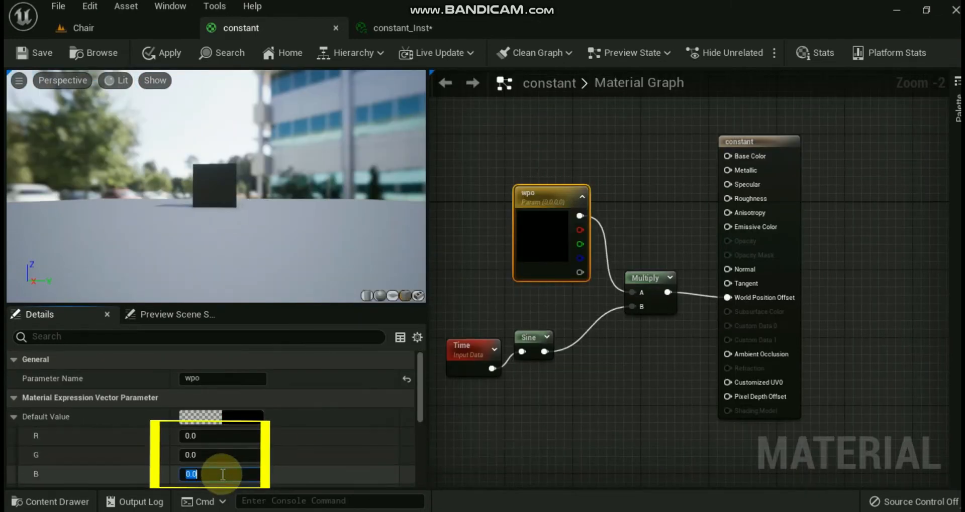
key("Return")
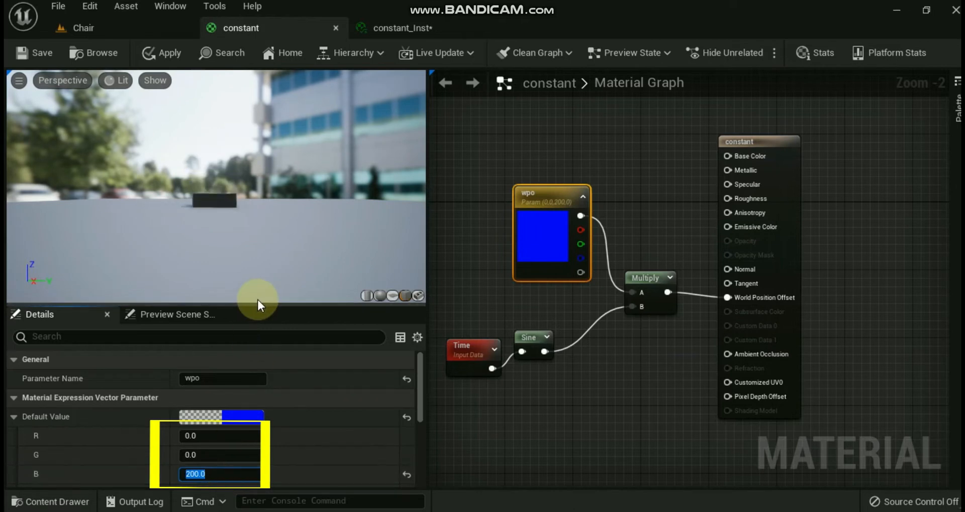
left_click(406, 474)
Set the wpo parameter's B value to 200 and preview the sine-driven movement on a sphere.
left_click(231, 475)
type("2")
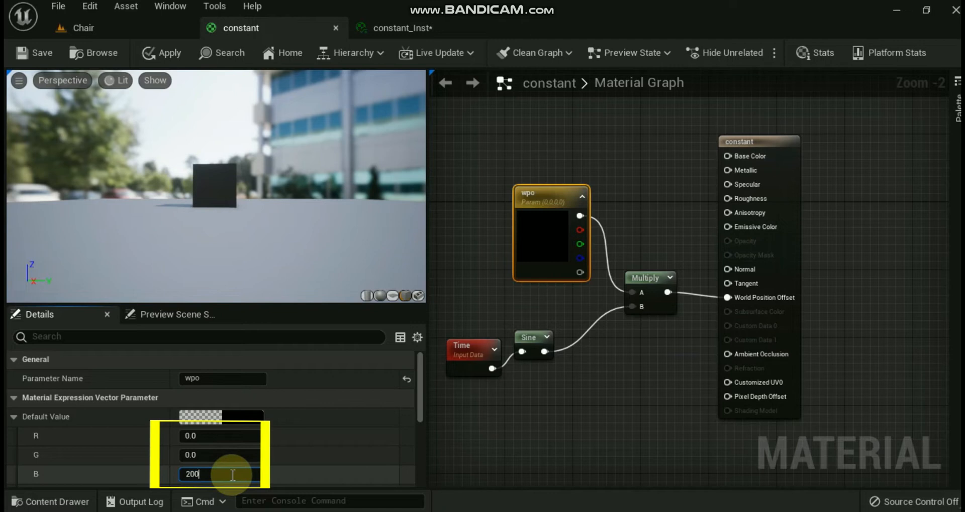
key("Return")
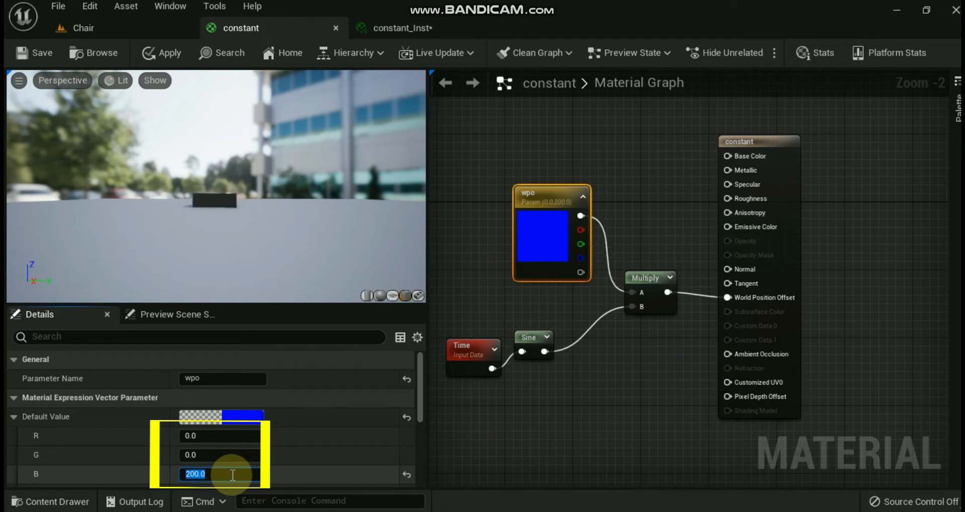
left_click(379, 295)
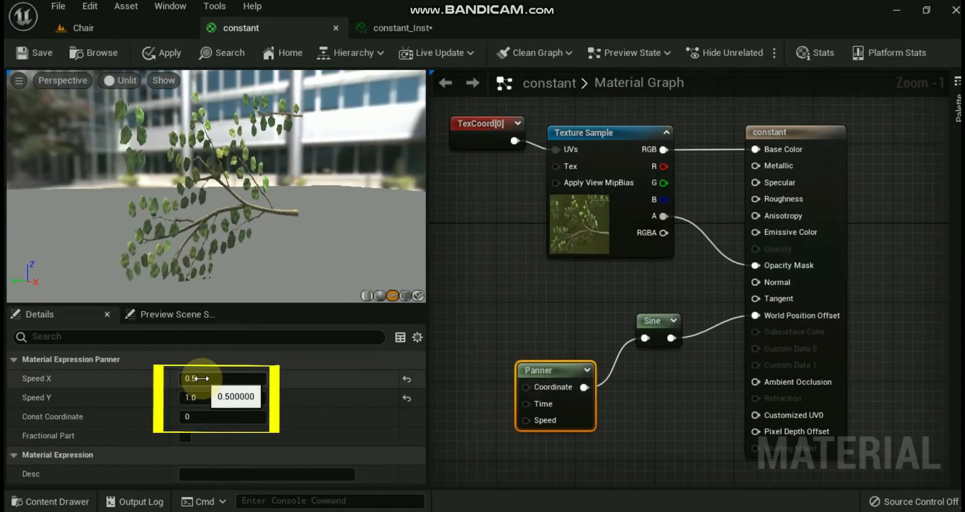
Set the Panner node's Speed X to 1.0 for the leaf material's world position offset.
left_click(206, 381)
type("1")
key("Return")
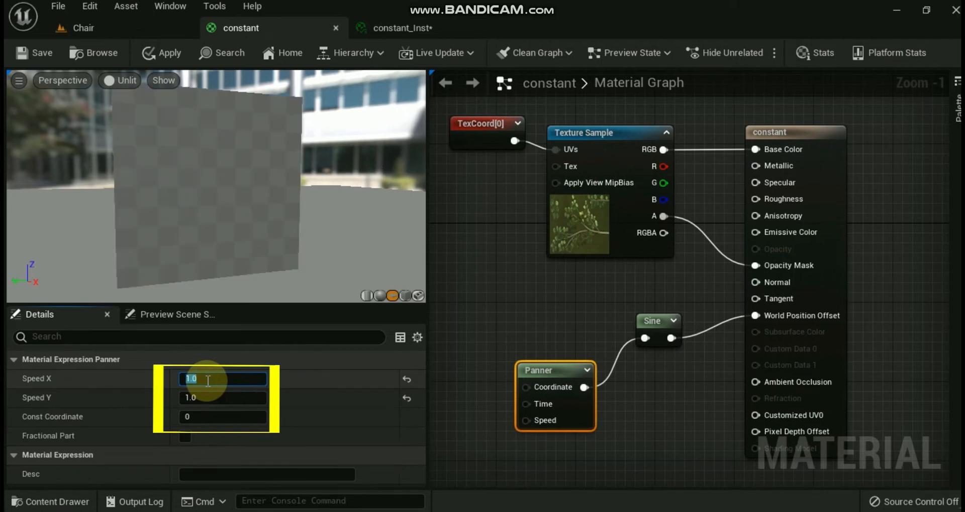
left_click(331, 381)
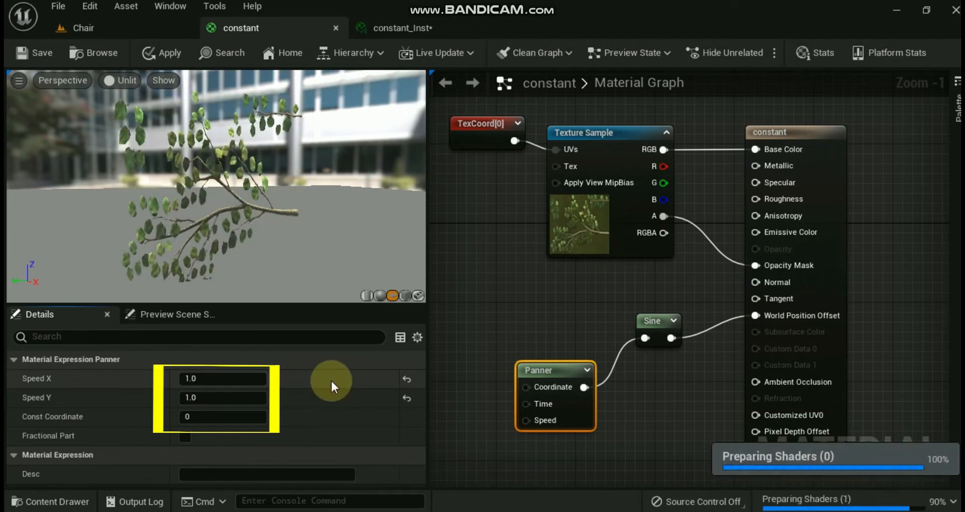
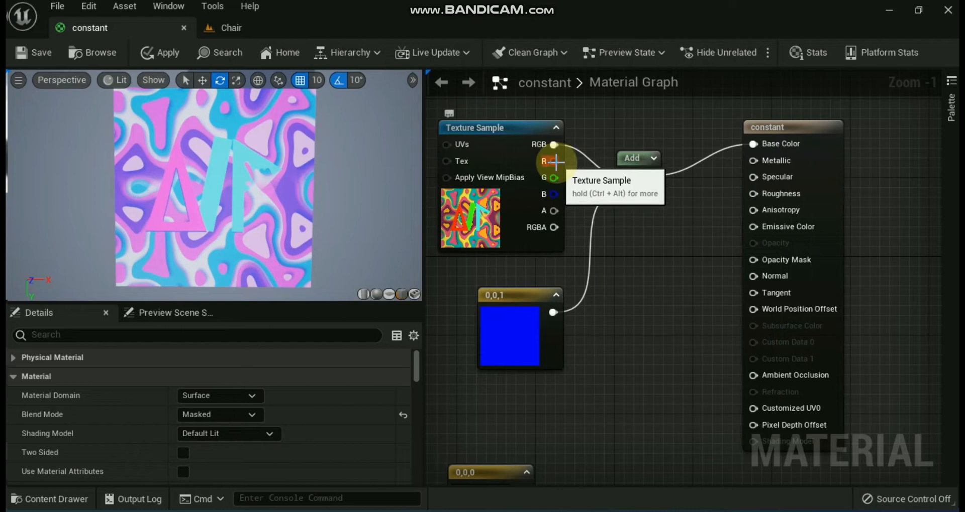
Feed the Texture Sample's R, G, B and A outputs in turn into the Add node's A input, ending back on RGB.
left_click_drag(552, 160, 627, 177)
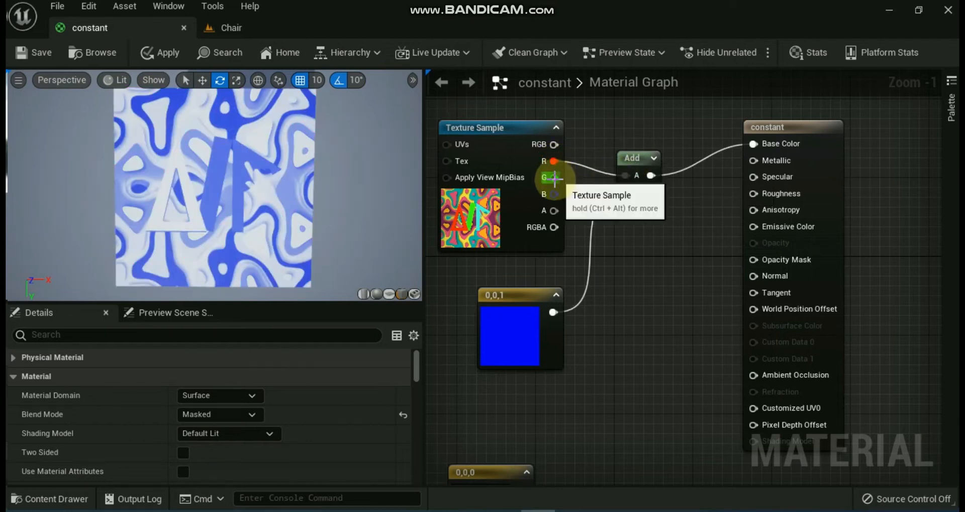
left_click_drag(554, 178, 626, 174)
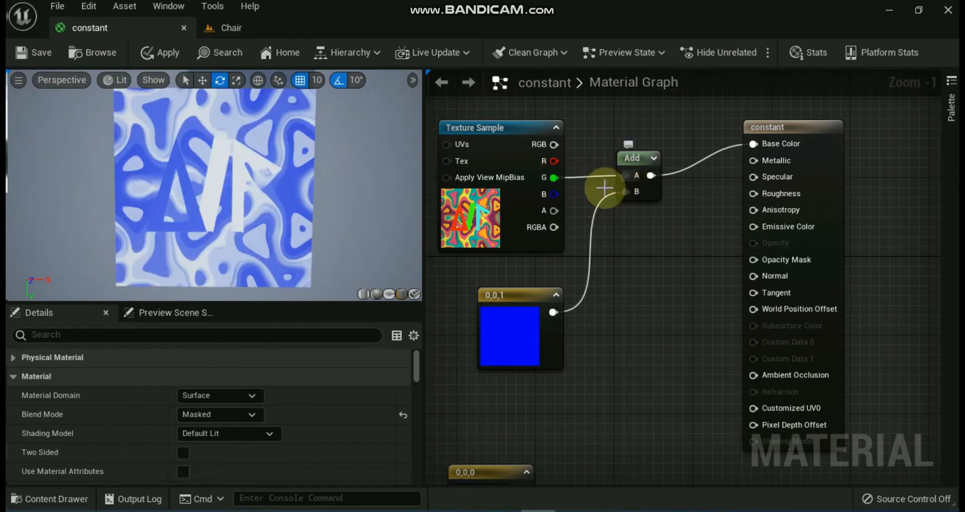
left_click_drag(553, 194, 628, 174)
left_click_drag(554, 210, 628, 175)
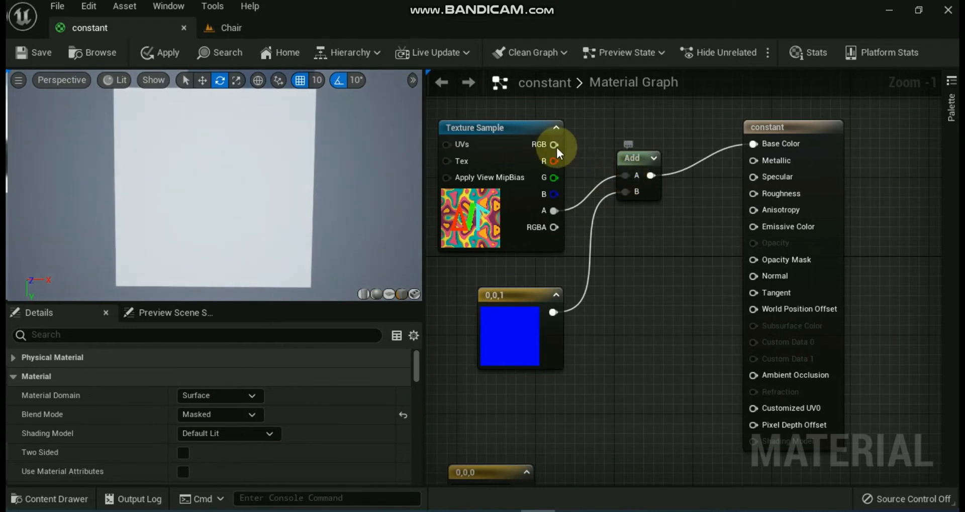
left_click_drag(554, 144, 626, 178)
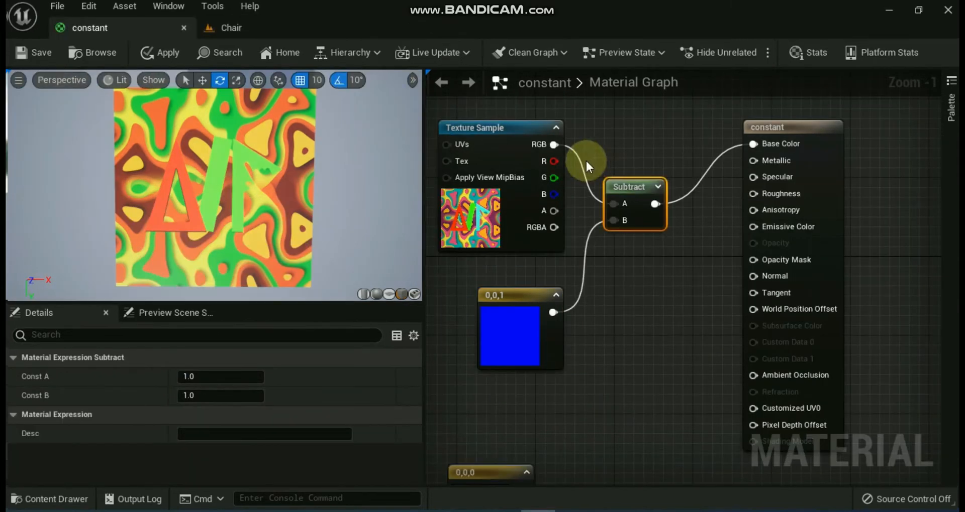
Preview the Texture Sample's R, G, B and A channels one by one through the Subtract node's A input, and reconnect RGB.
left_click_drag(553, 161, 613, 203)
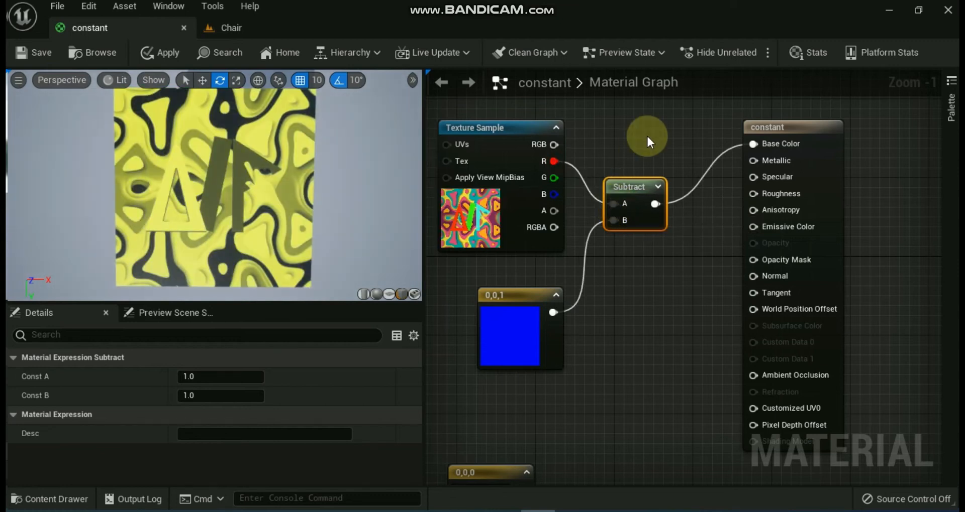
left_click_drag(553, 178, 616, 200)
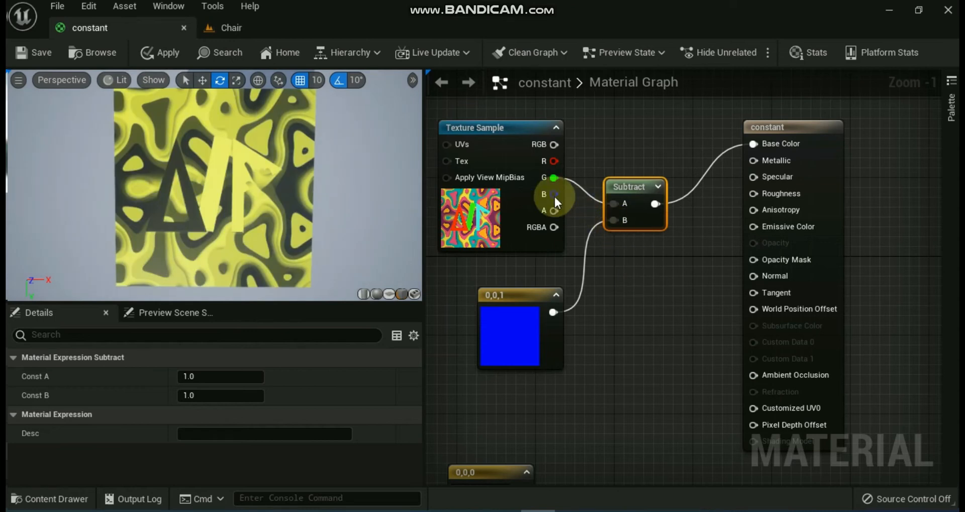
left_click_drag(553, 194, 616, 204)
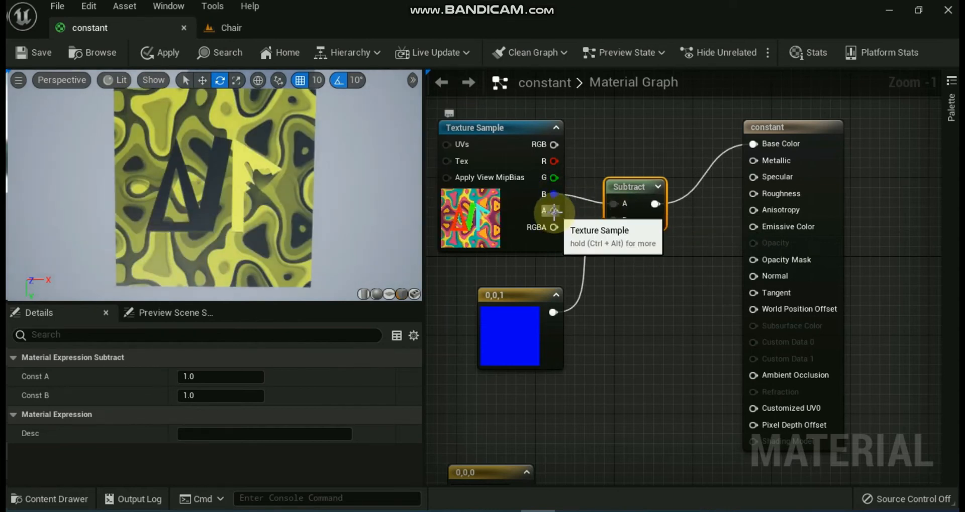
left_click_drag(554, 211, 614, 204)
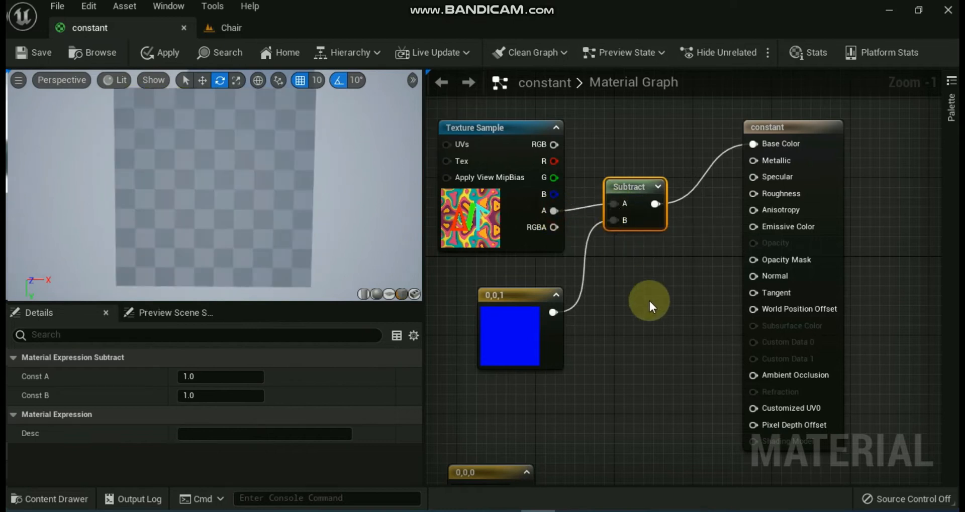
left_click_drag(554, 145, 612, 203)
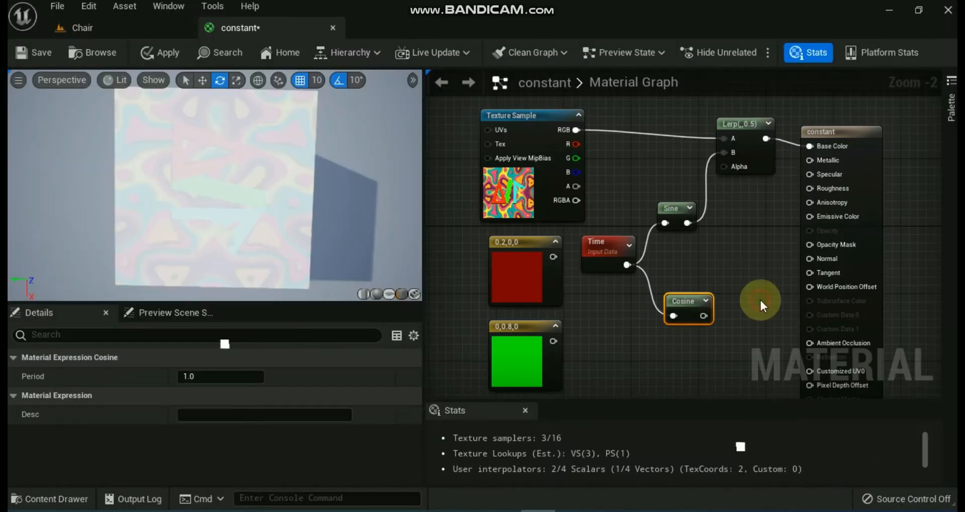
Try feeding the Lerp node's B input from the Cosine node in place of the Sine node.
left_click(760, 300)
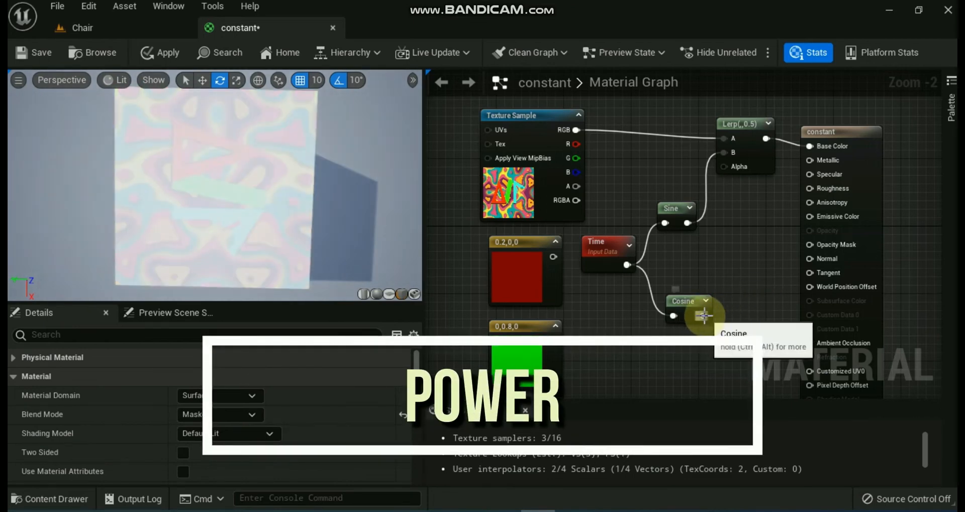
left_click_drag(703, 316, 725, 148)
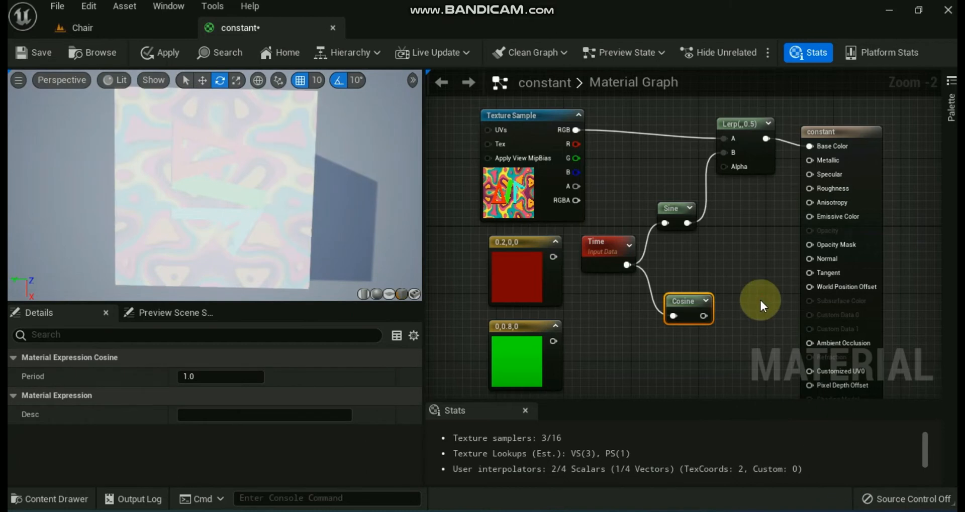
left_click(760, 301)
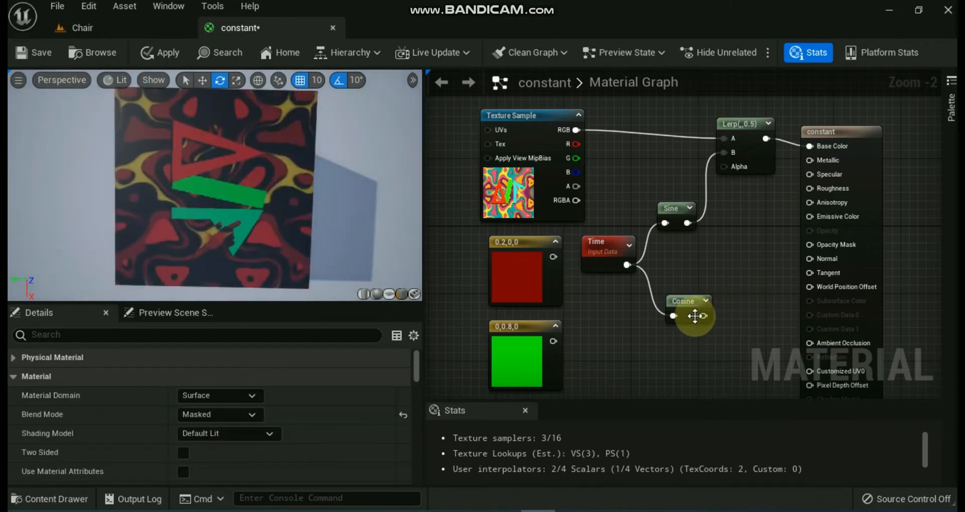
left_click_drag(703, 316, 725, 149)
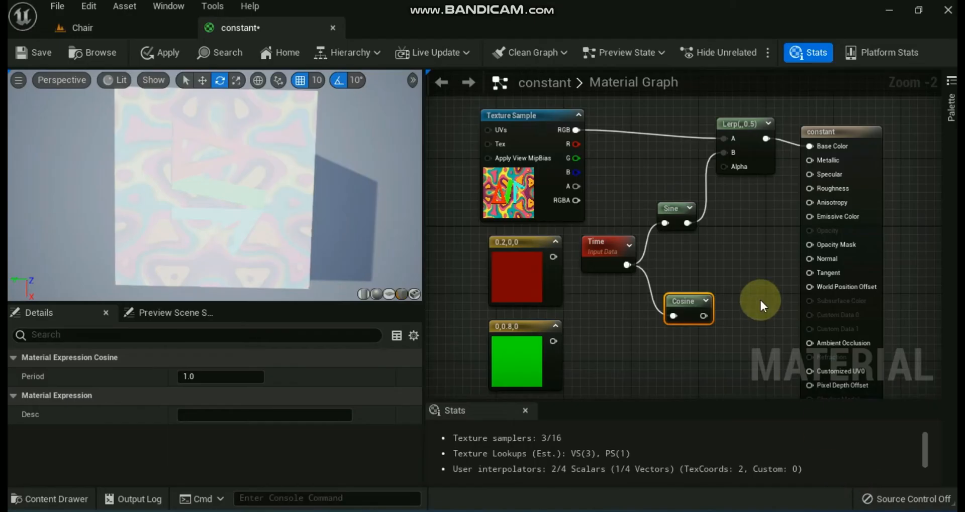
left_click(760, 302)
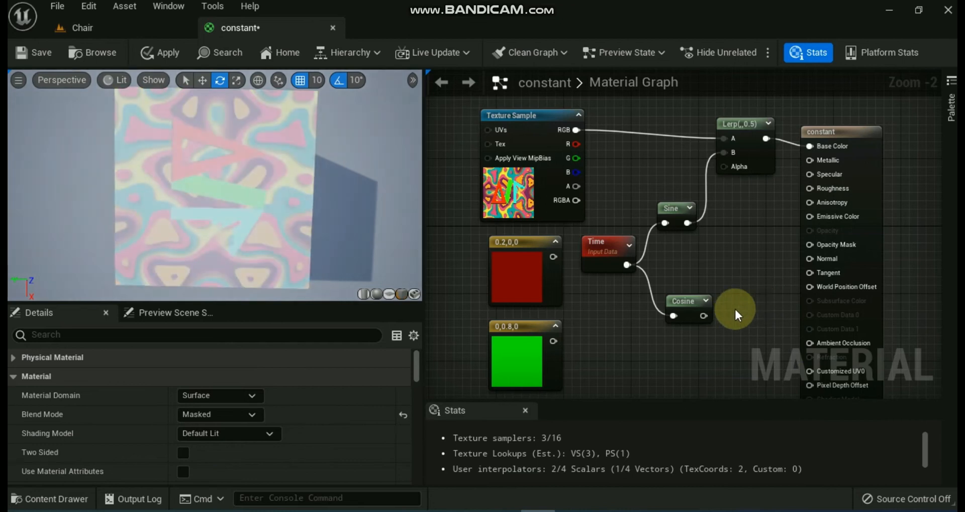
left_click_drag(703, 316, 728, 153)
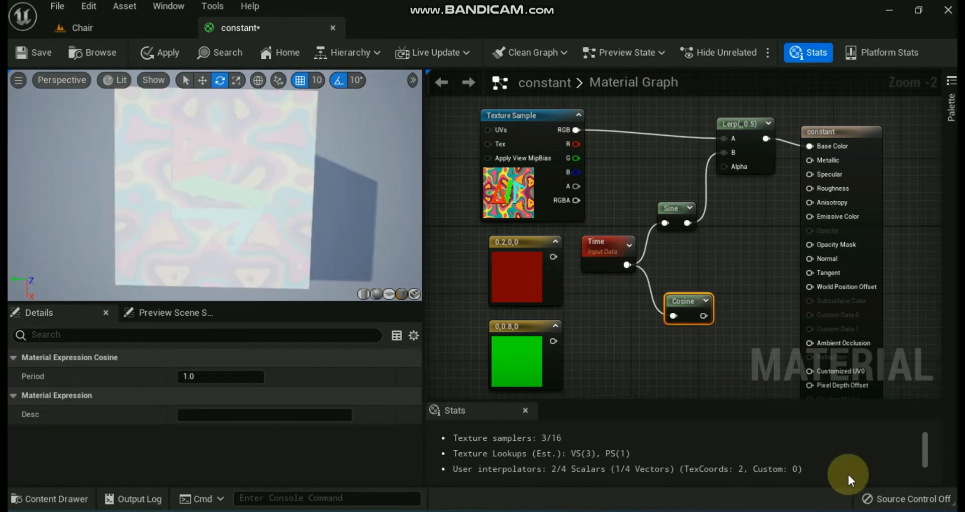
left_click(761, 301)
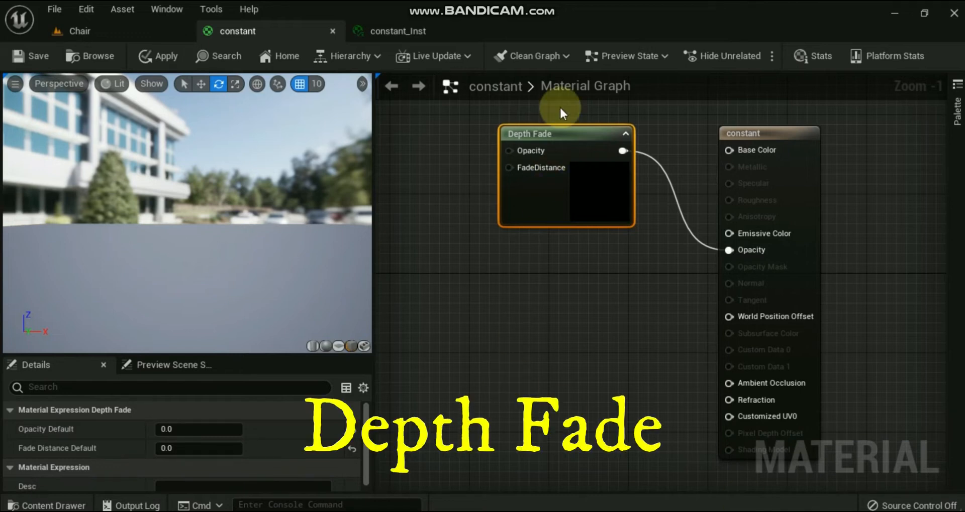
Set the Depth Fade node's default opacity to 0.8 and default fade distance to 300, and save the material.
left_click(172, 429)
type("0.8")
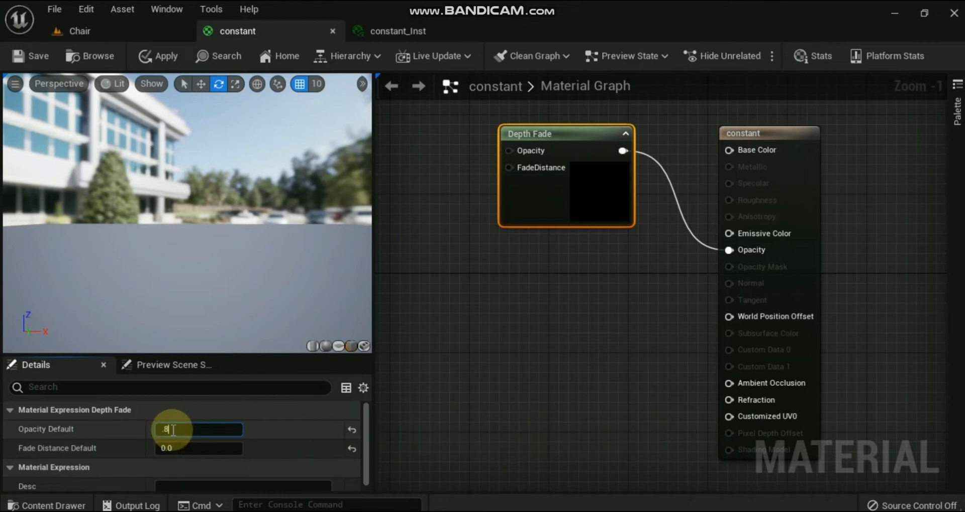
key("Return")
left_click(187, 448)
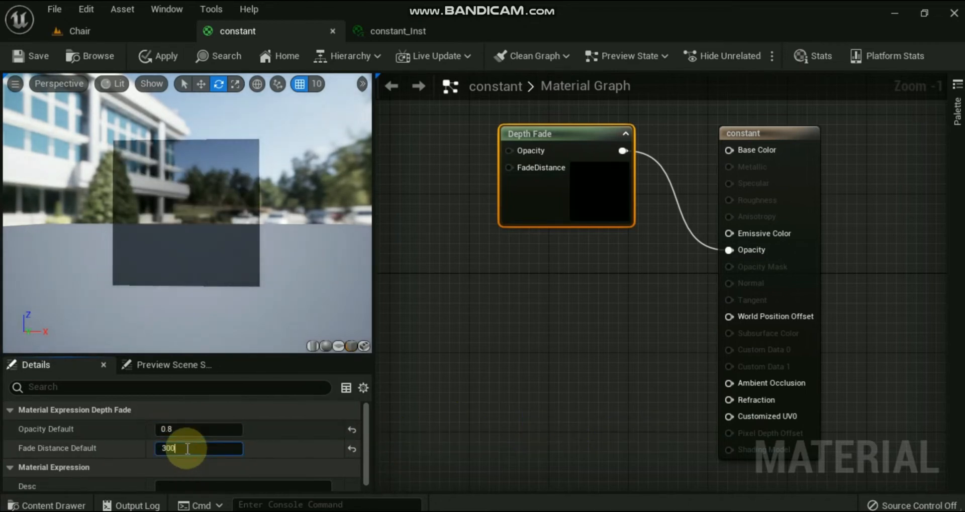
type("300")
key("Return")
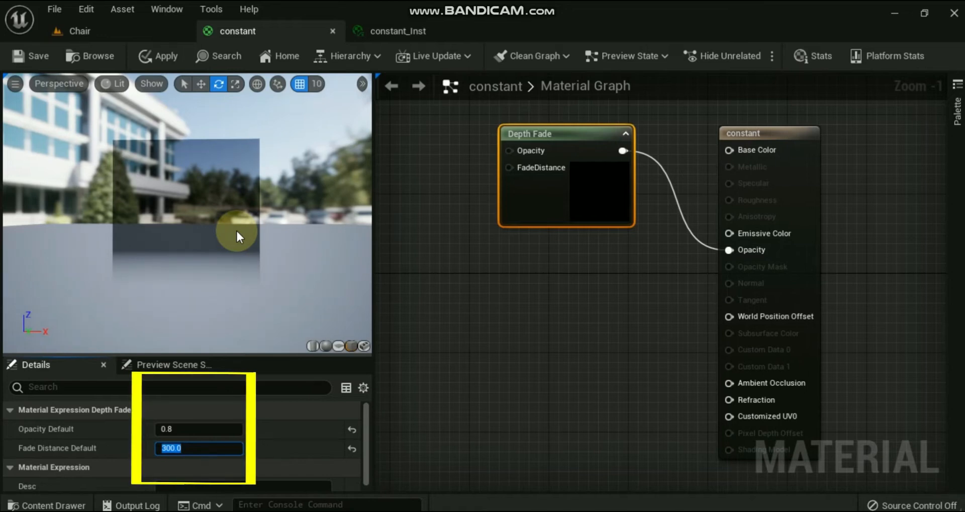
left_click(31, 53)
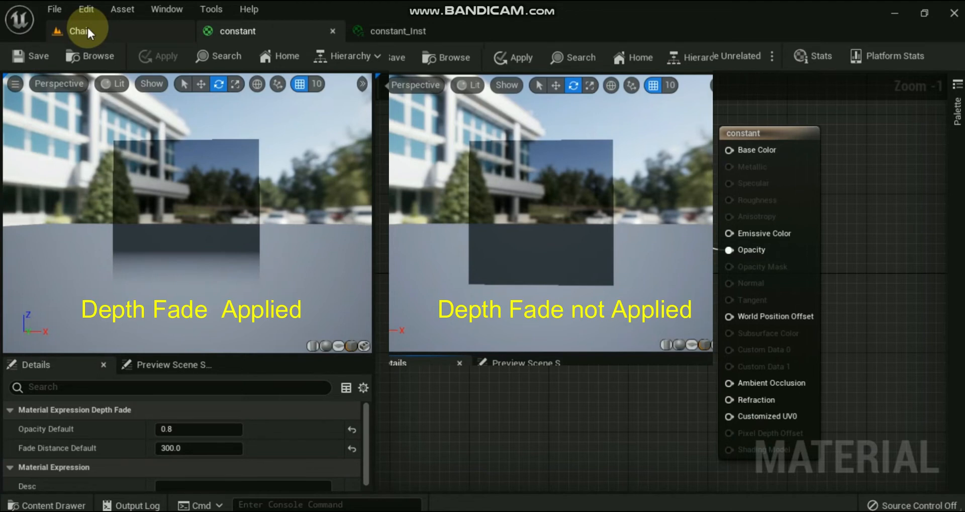
In the Chair level, lower the cube into the floor and move it closer to check the depth fade.
left_click(81, 31)
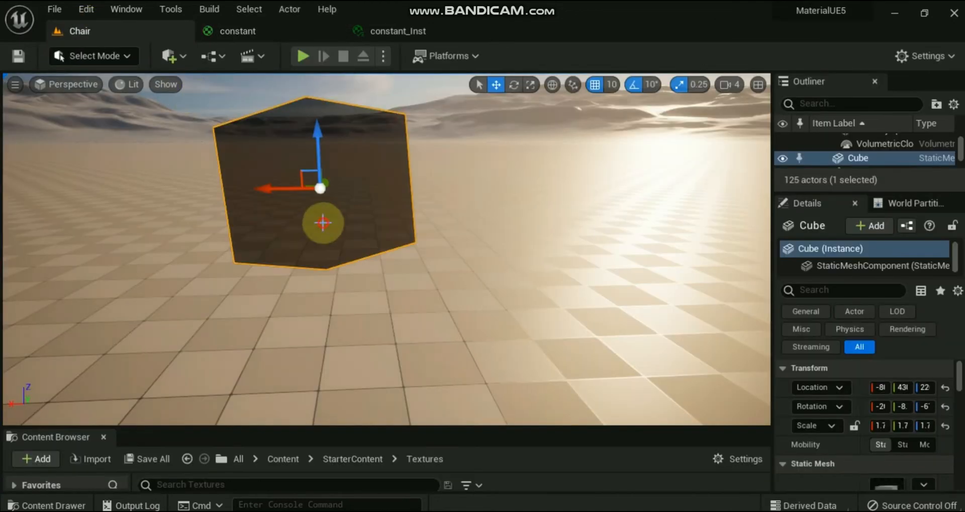
left_click_drag(318, 138, 325, 229)
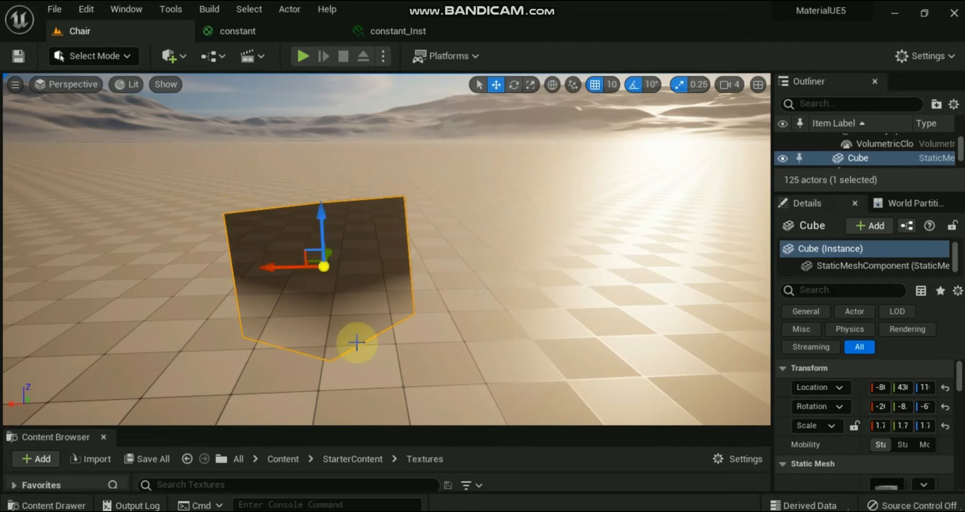
left_click_drag(323, 267, 361, 256)
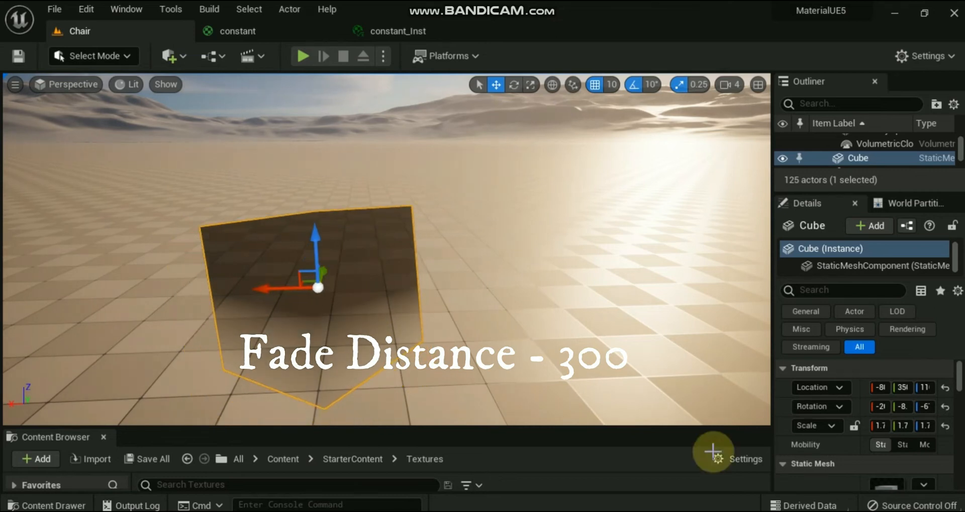
mouse_move(316, 230)
left_mouse_down()
mouse_move(315, 147)
mouse_move(317, 223)
left_mouse_up()
In the constant material, add two Constant nodes and connect them to the Depth Fade node's Opacity and FadeDistance inputs.
left_click(236, 32)
mouse_move(193, 233)
left_mouse_down()
mouse_move(193, 211)
mouse_move(193, 234)
left_mouse_up()
type("1")
mouse_move(508, 151)
left_mouse_down()
mouse_move(436, 188)
mouse_move(427, 151)
mouse_move(509, 150)
left_mouse_up()
left_click(435, 180)
left_click(437, 282)
left_click_drag(450, 287, 427, 195)
left_click_drag(435, 201, 509, 167)
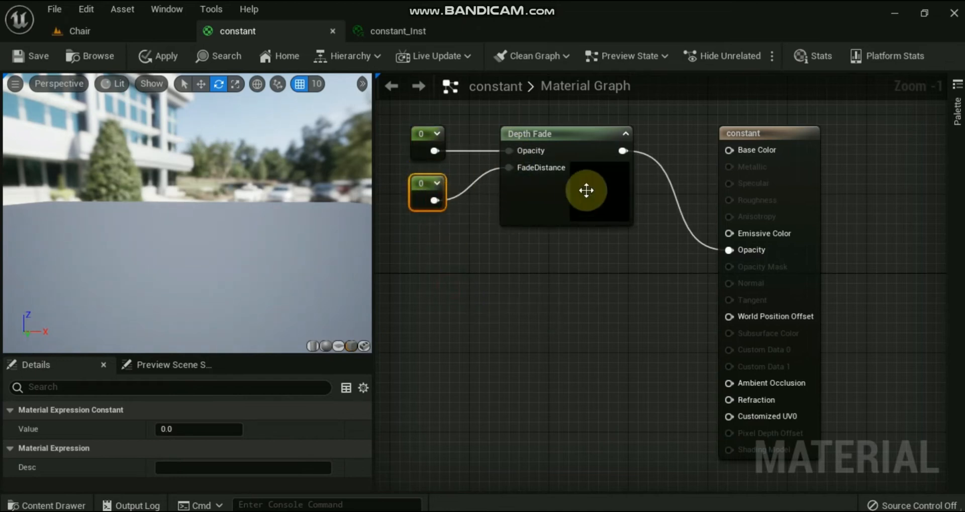
Set the Constant feeding Opacity to 0.8 and the one feeding FadeDistance to 1000.
left_click(578, 196)
left_click(469, 254)
left_click(420, 134)
left_click(190, 429)
type(".8")
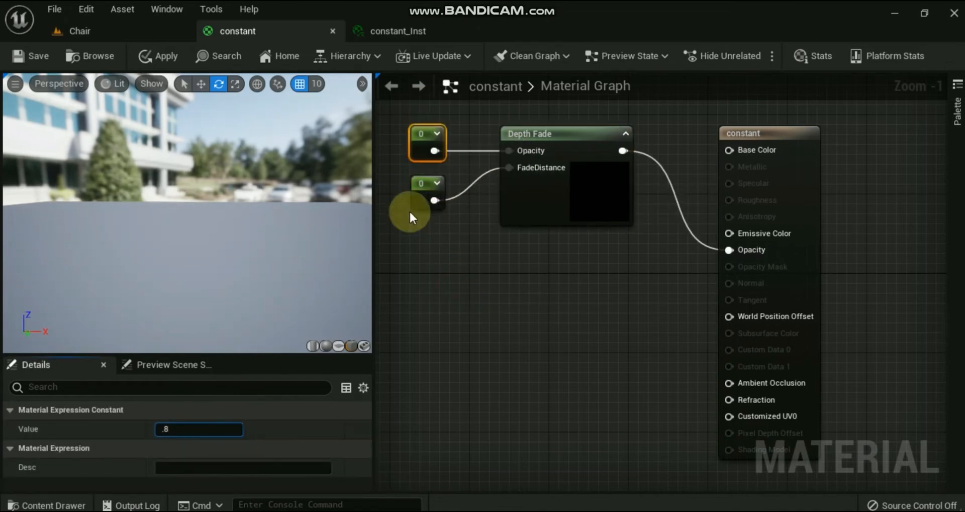
left_click(425, 195)
left_click(176, 428)
type("1000")
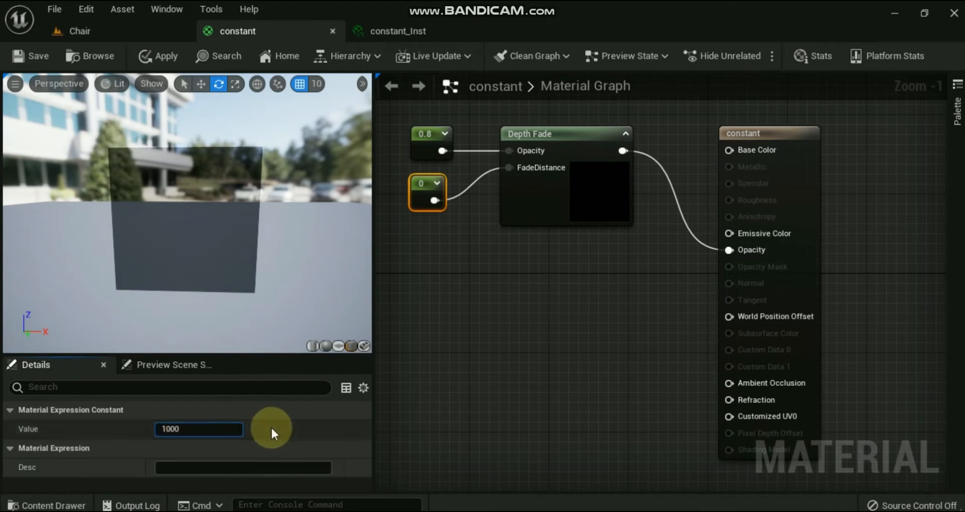
key("Return")
Save the material and raise the cube in the Chair level to check the longer fade.
left_click(30, 56)
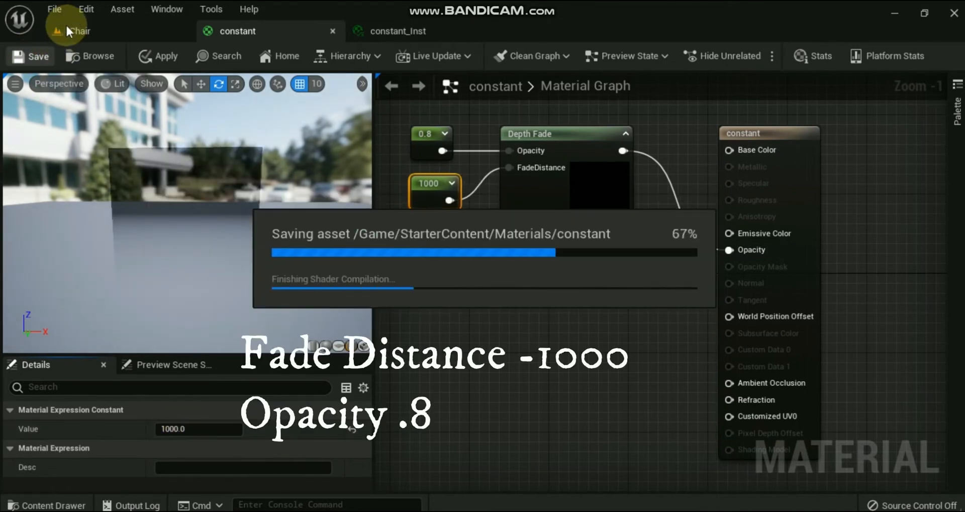
left_click(67, 29)
left_click_drag(313, 231, 310, 148)
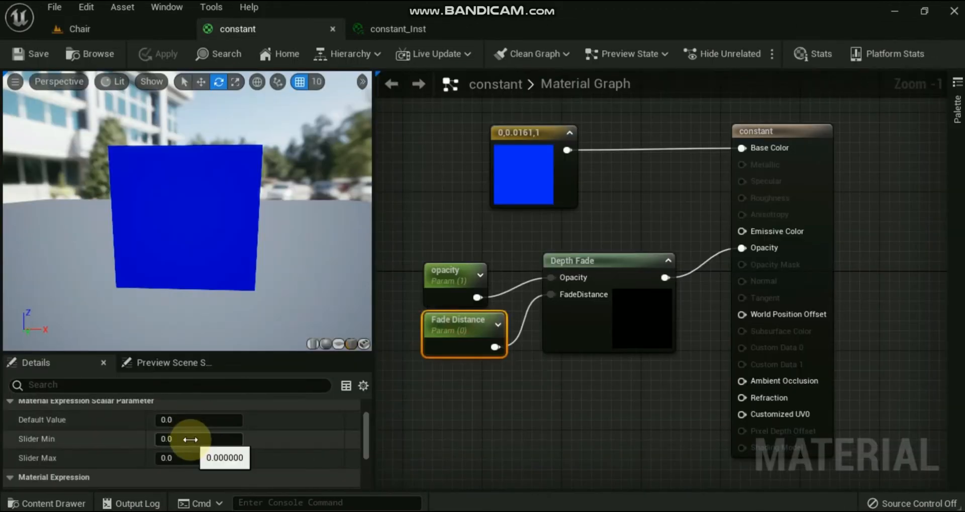
Set the Fade Distance parameter's default value to 50.
left_click(195, 420)
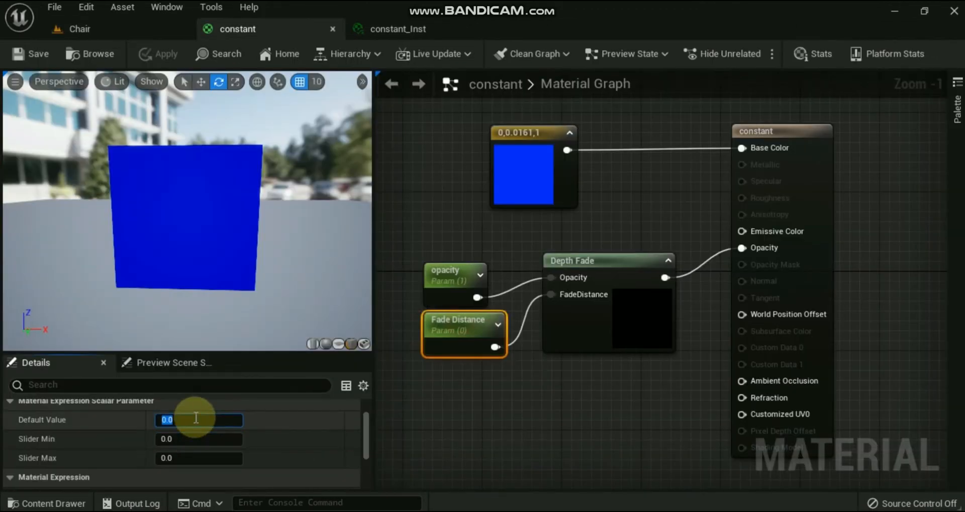
key("Return")
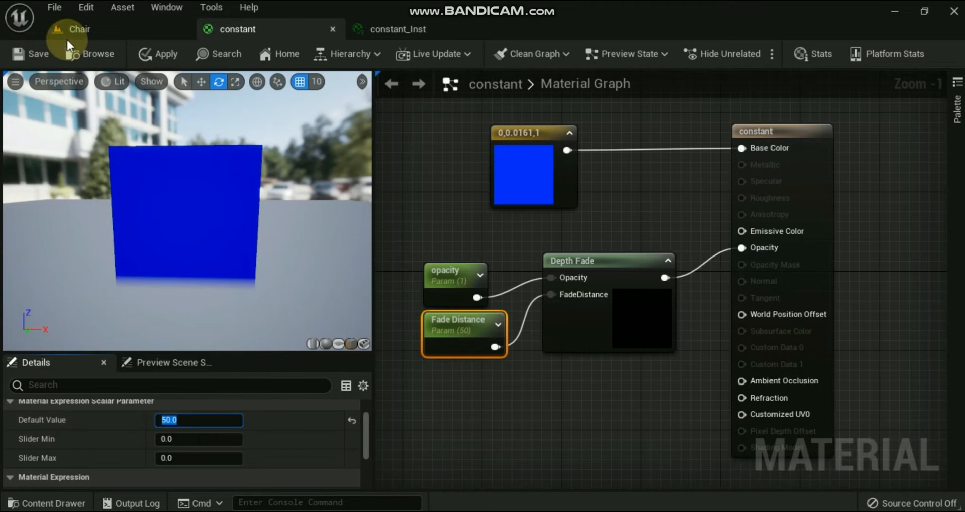
In the Chair level, lower the sphere further into the floor to a Z location of about 20.
left_click(76, 29)
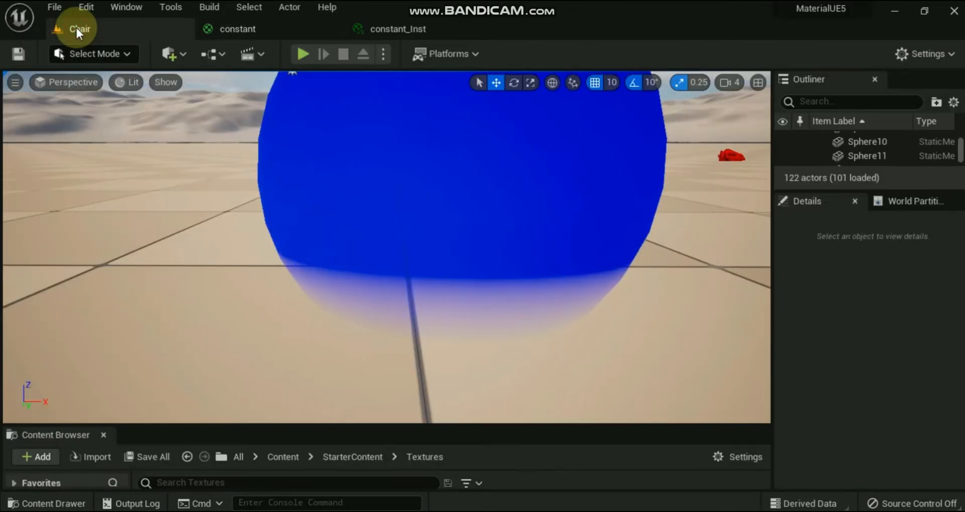
left_click(415, 174)
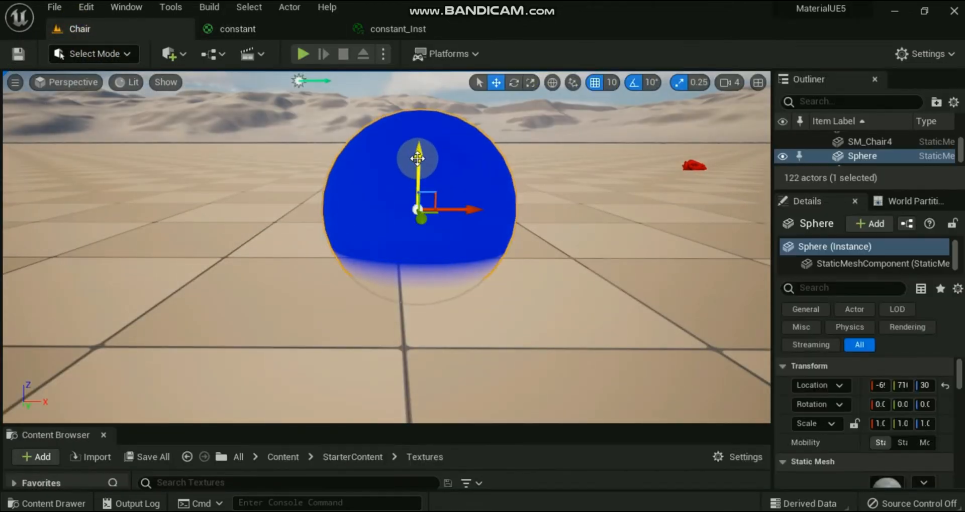
left_click_drag(415, 170, 414, 189)
Apply the material with the blue and pink Lerp on Base Color and view it on the sphere in the Chair level.
left_click(167, 61)
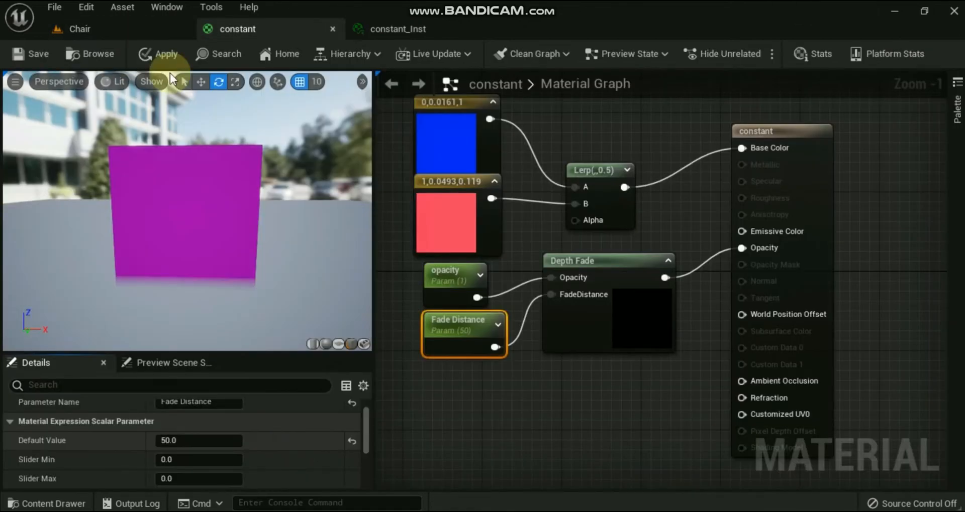
left_click(80, 29)
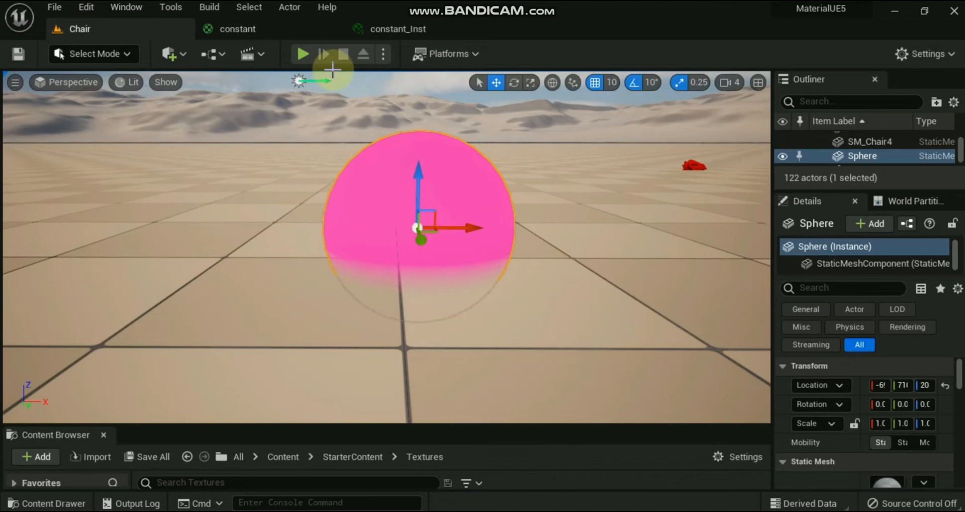
View the blue and green Lerp material on the sphere in the Chair level and lower the sphere further into the floor.
left_click(233, 28)
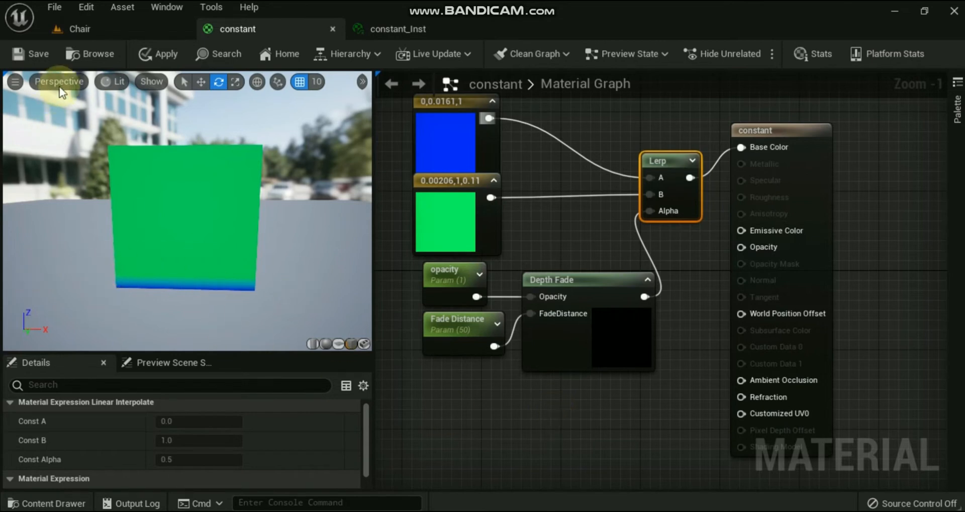
left_click(84, 28)
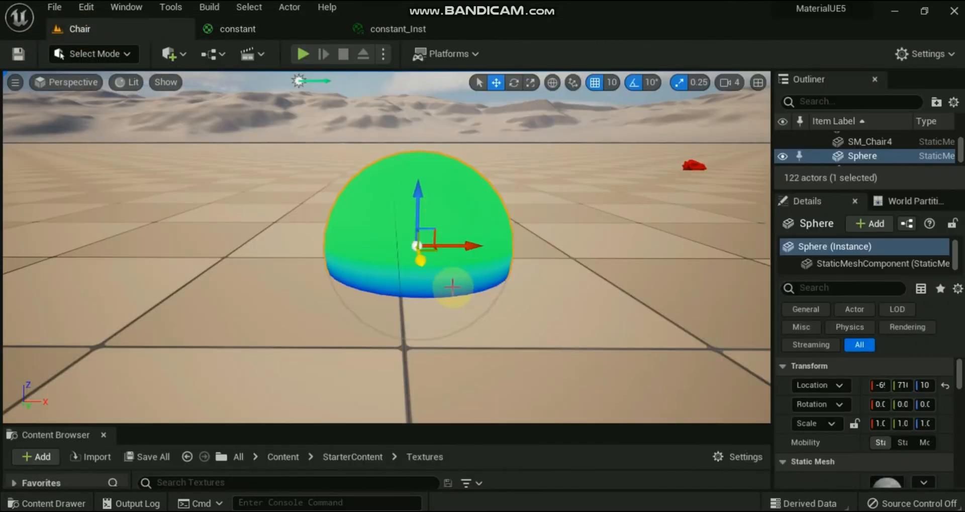
left_click_drag(417, 205, 420, 233)
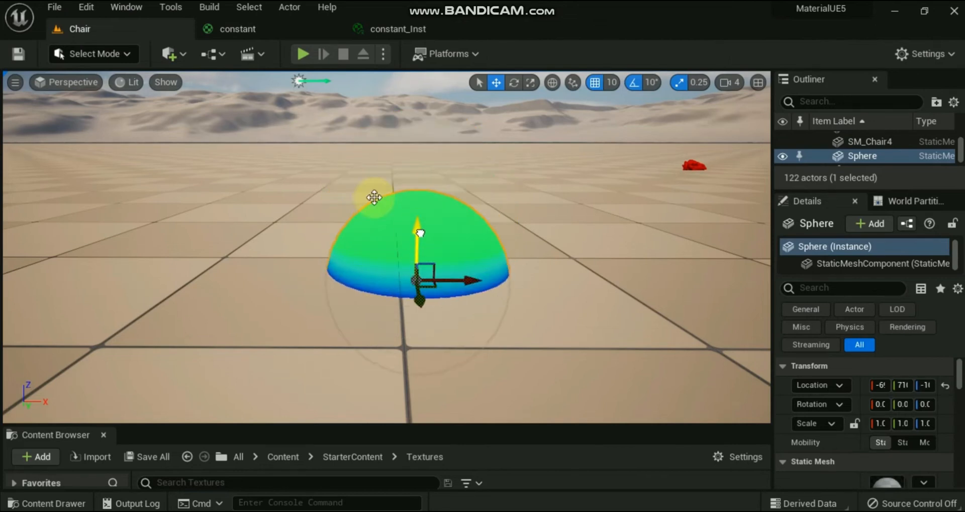
Check the material with green on Lerp A and Depth Fade on Lerp B, and raise the sphere in the Chair level.
left_click(237, 28)
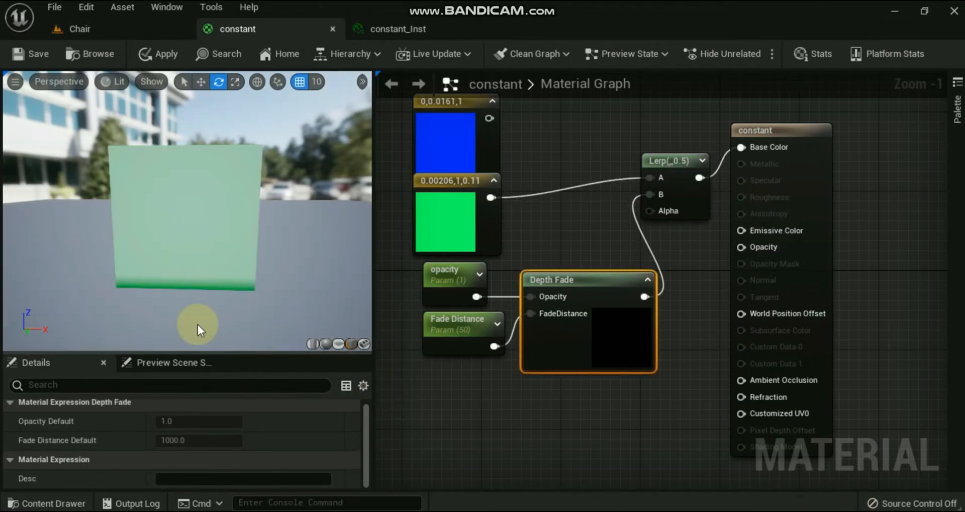
left_click(73, 28)
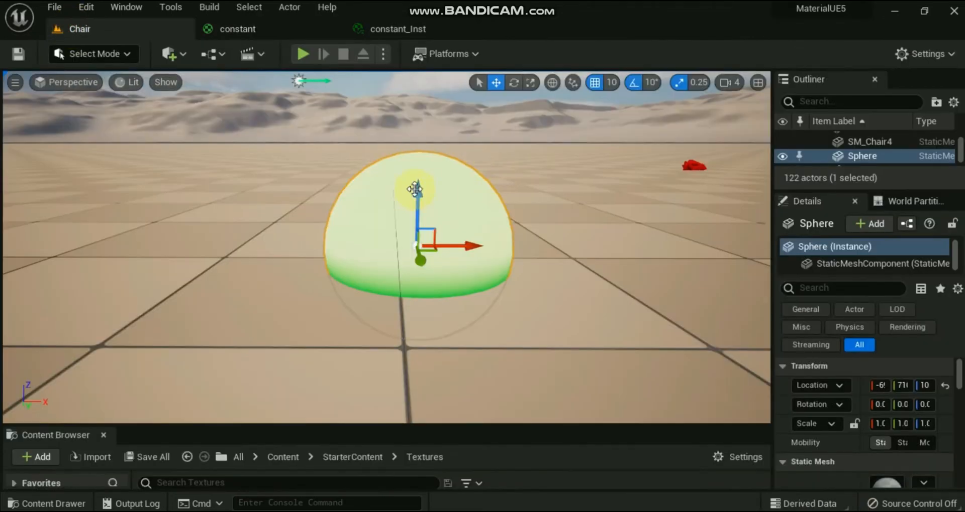
left_click_drag(417, 220, 421, 180)
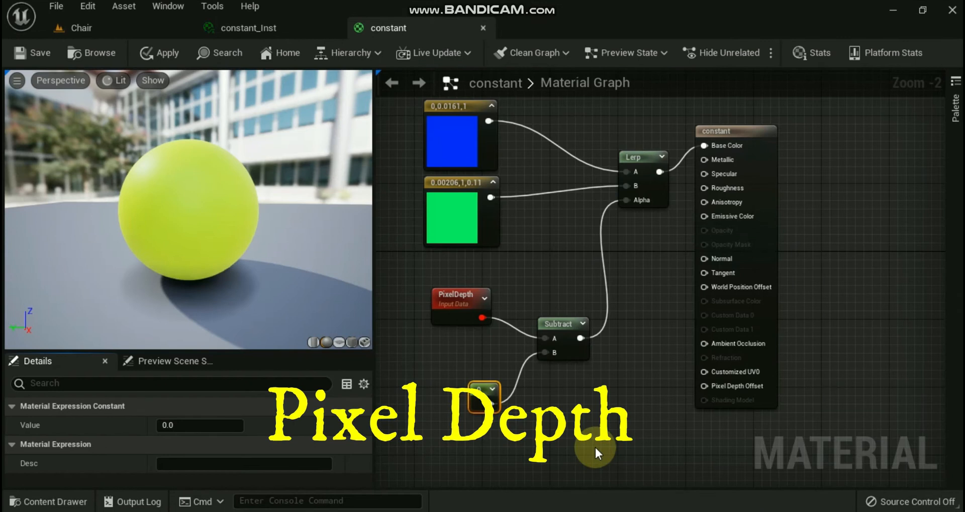
Examine the PixelDepth-driven colour blend on the preview sphere from near and far, with the subtracted constant at 0.
scroll(617, 438, "up", 1)
right_click_drag(631, 421, 643, 480)
scroll(206, 230, "down", 8)
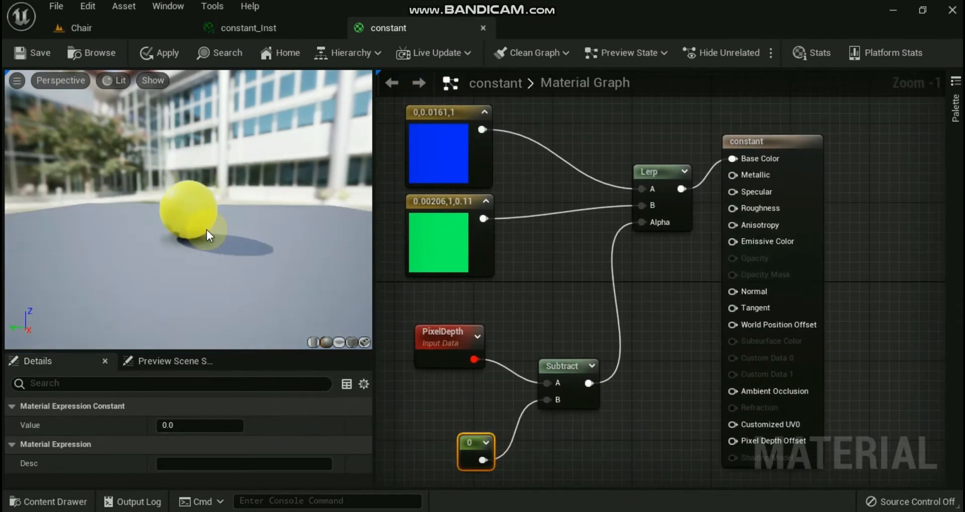
scroll(206, 230, "up", 6)
scroll(207, 230, "up", 6)
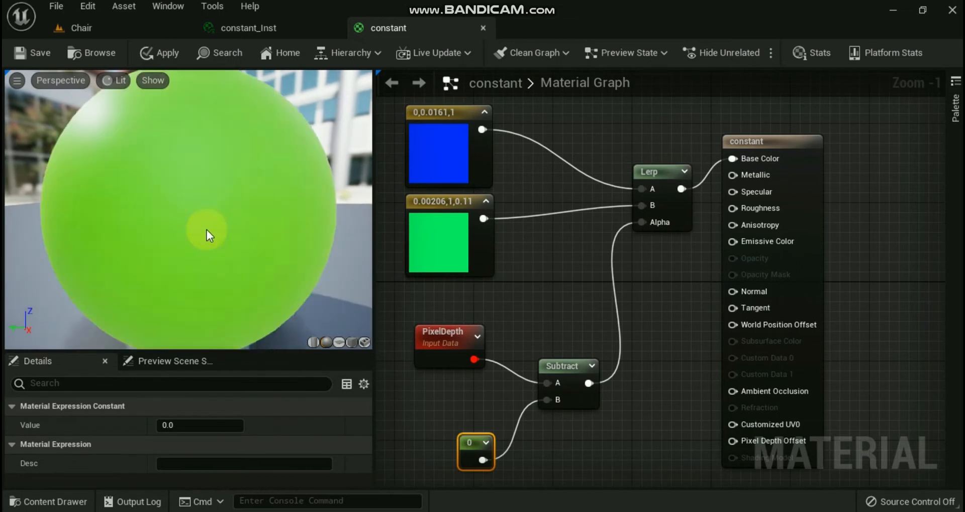
scroll(207, 230, "down", 4)
scroll(206, 230, "up", 2)
Set the constant feeding Subtract input B to 200 and check the preview sphere's colour from near and far.
left_click(170, 426)
type("200")
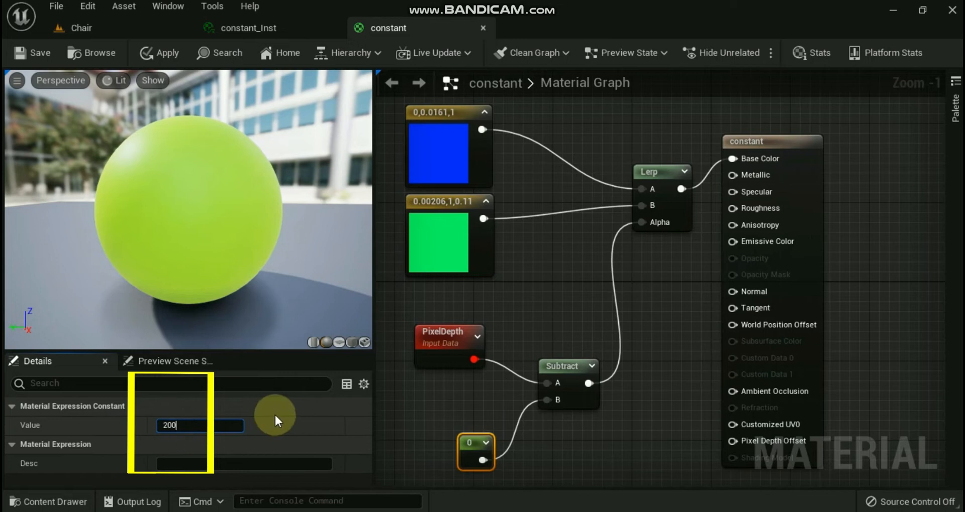
key("Return")
scroll(195, 222, "down", 5)
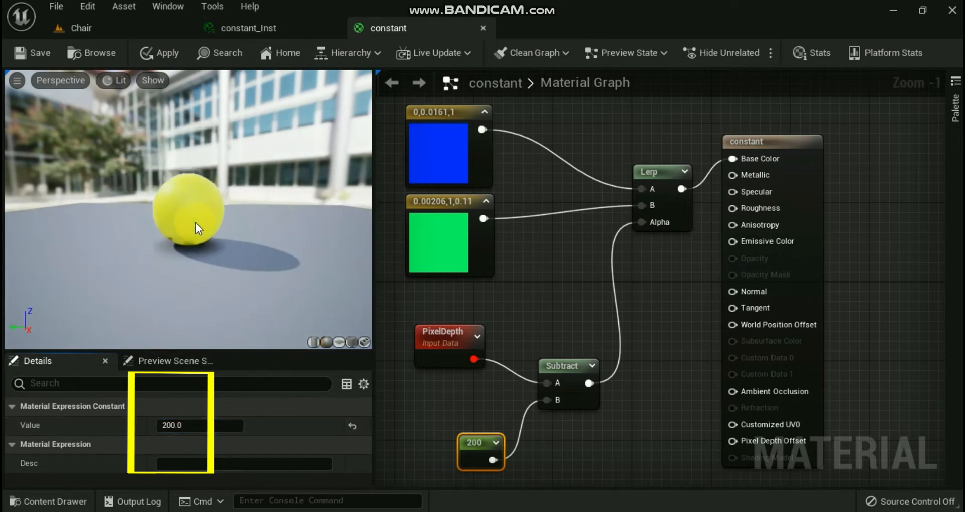
scroll(195, 222, "up", 6)
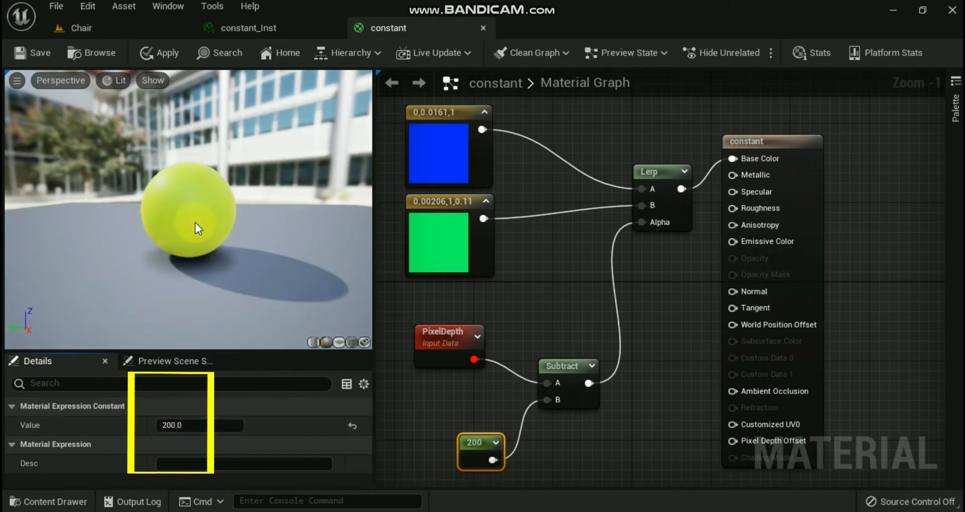
scroll(195, 221, "down", 2)
scroll(194, 221, "up", 2)
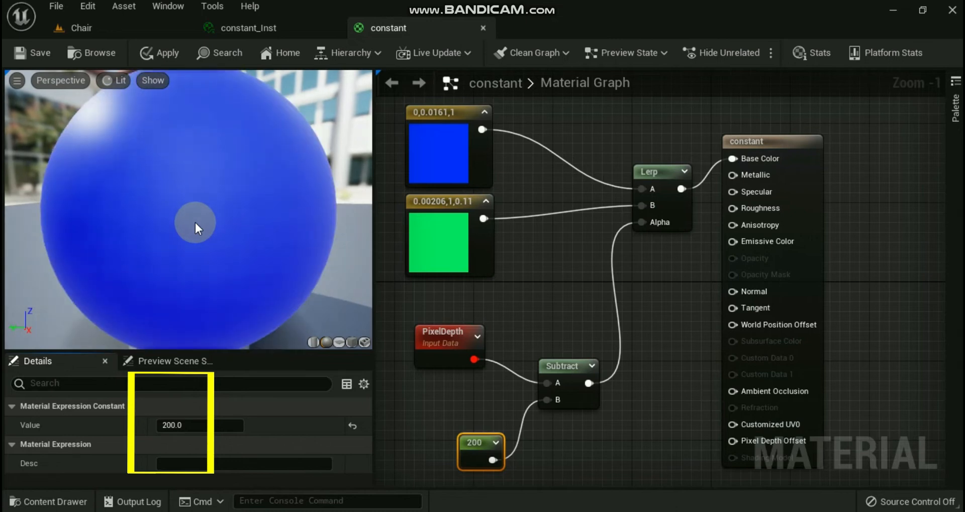
scroll(194, 221, "down", 4)
Set the constant feeding Subtract input B to 300, check the preview sphere at different distances, and save the material.
left_click(203, 426)
type("30")
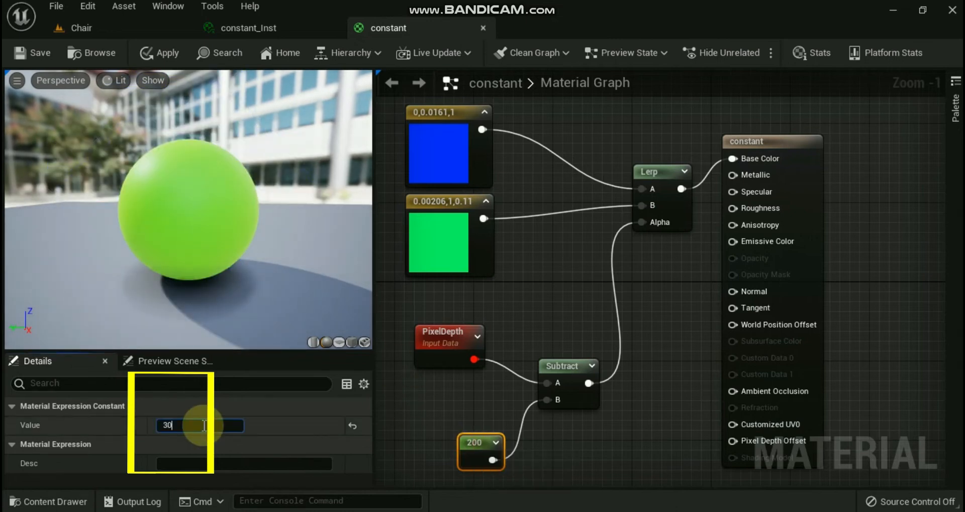
type("0")
key("Return")
left_click(252, 258)
scroll(253, 258, "down", 2)
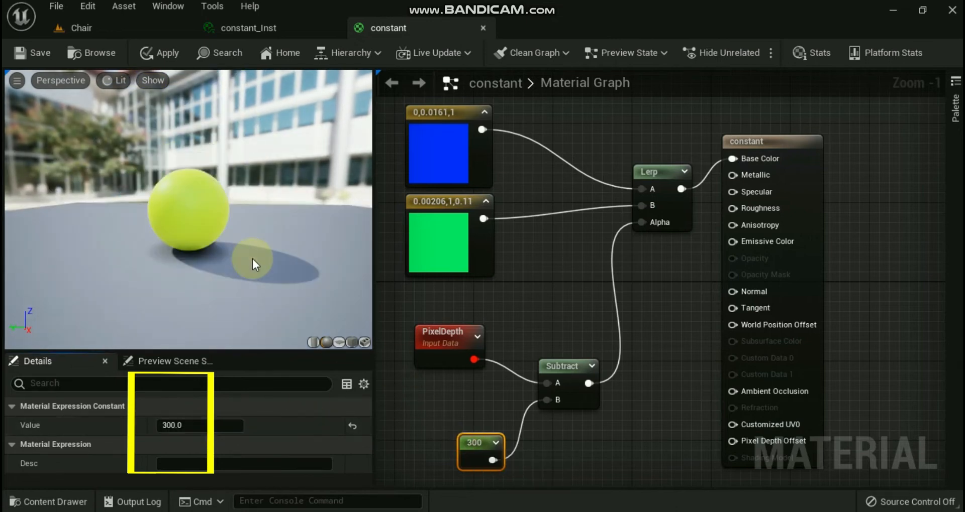
scroll(252, 258, "up", 4)
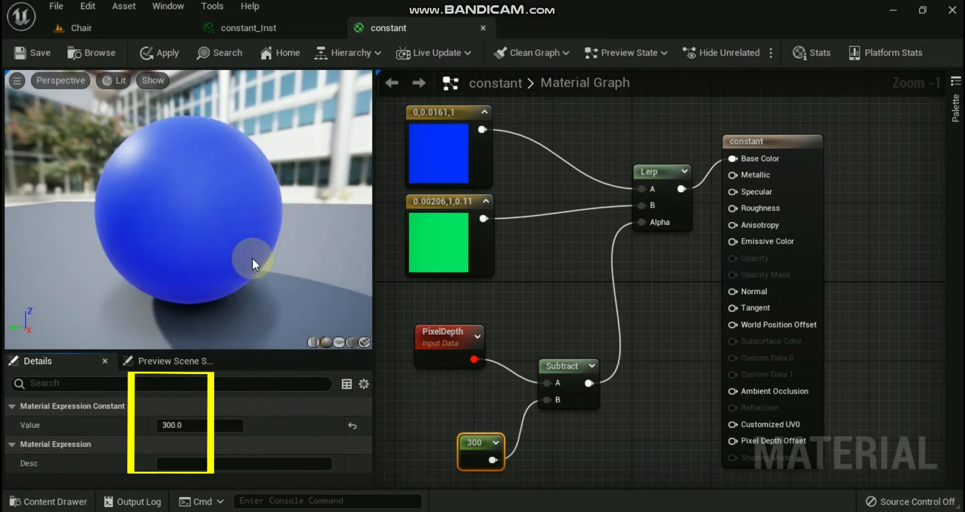
scroll(253, 258, "down", 4)
left_click(36, 47)
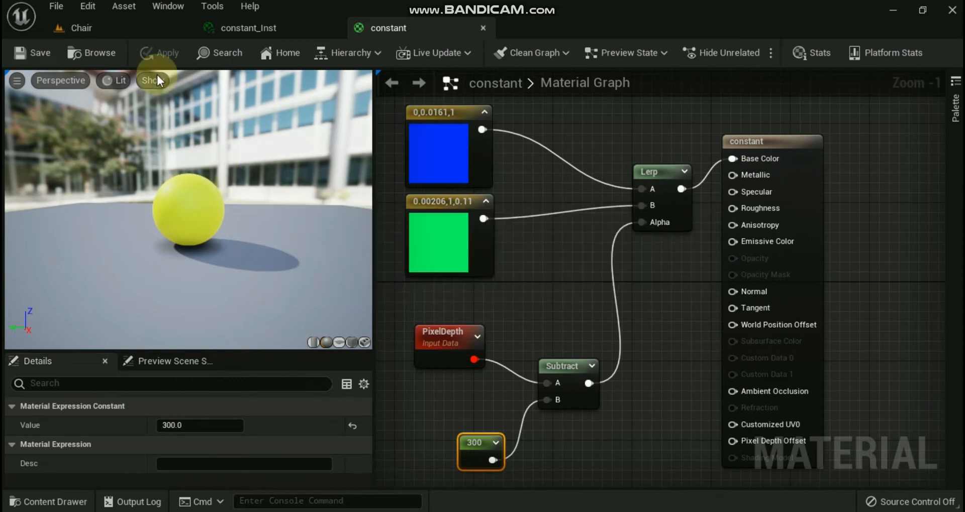
In the Chair level, examine how the sphere's colour blends between blue and green as the camera distance changes.
left_click(100, 28)
right_click_drag(635, 263, 670, 265)
scroll(558, 280, "up", 2)
scroll(557, 281, "up", 8)
mouse_move(724, 290)
right_mouse_down()
mouse_move(799, 294)
mouse_move(734, 296)
right_mouse_up()
right_click_drag(487, 312, 549, 315)
scroll(505, 301, "up", 3)
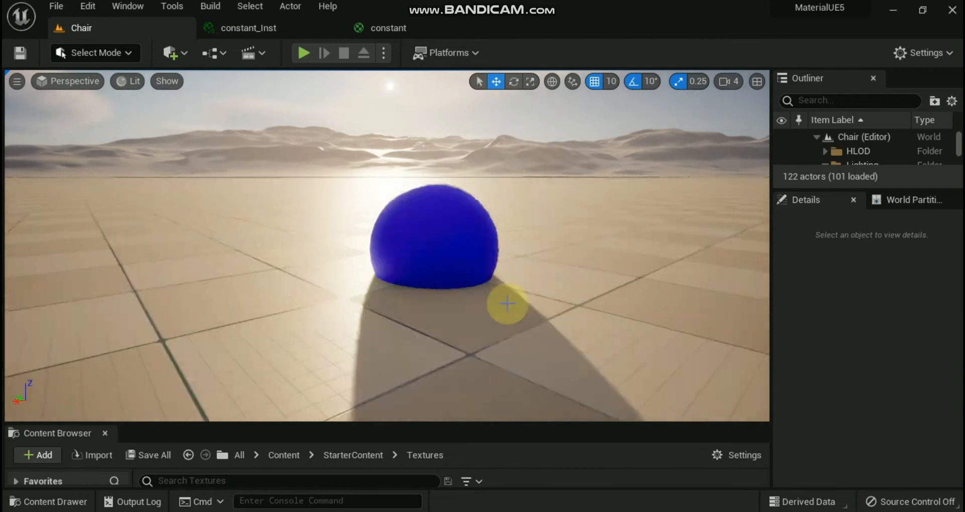
scroll(506, 303, "down", 8)
scroll(506, 303, "up", 9)
scroll(506, 303, "down", 12)
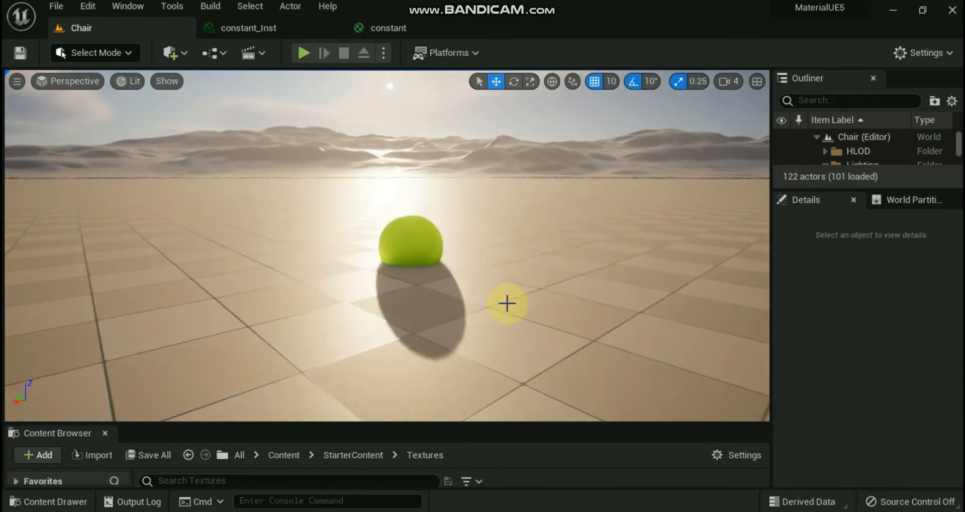
scroll(507, 304, "up", 12)
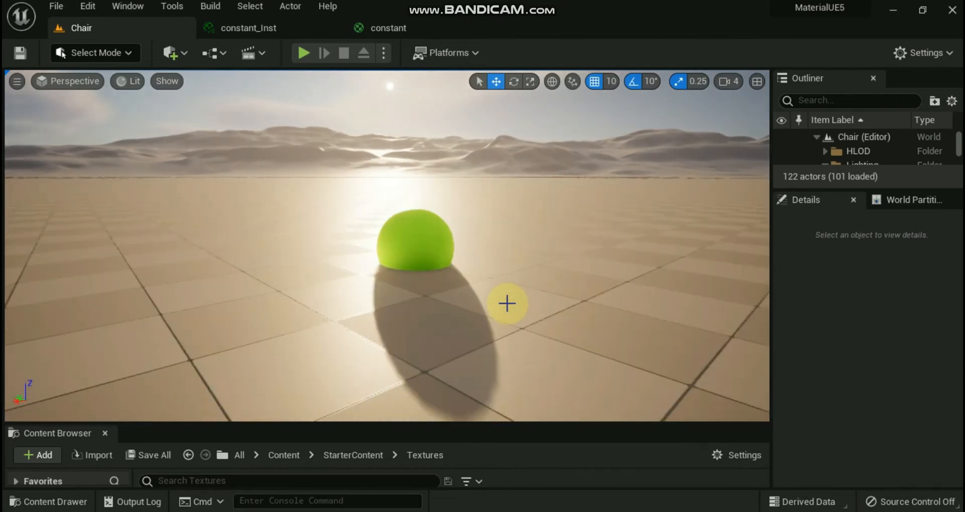
scroll(506, 304, "down", 2)
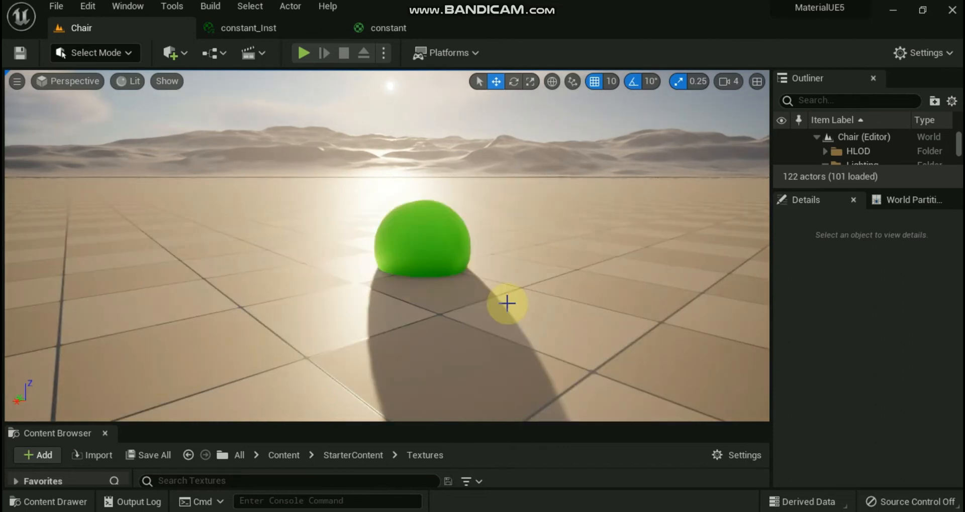
scroll(507, 304, "up", 2)
scroll(506, 303, "down", 2)
scroll(506, 304, "up", 2)
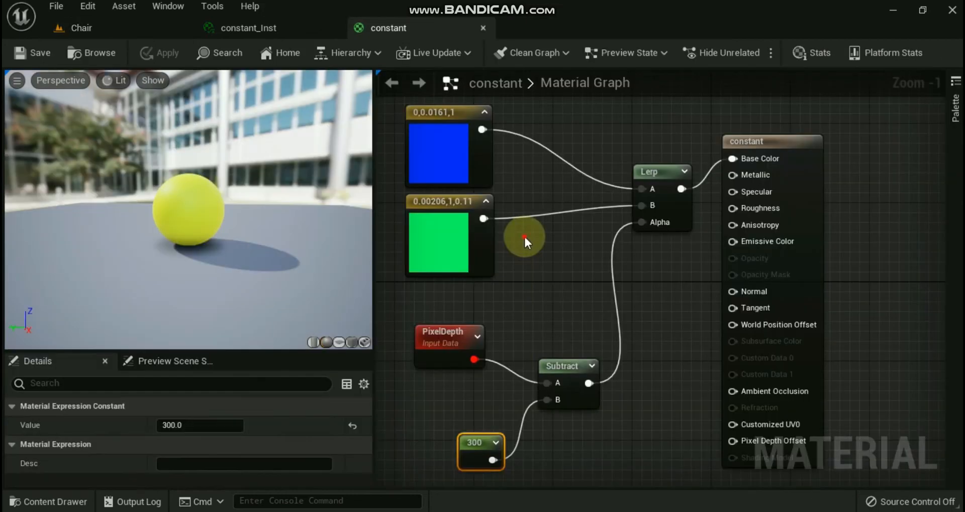
Replace the green colour constant in the constant material with a Texture Sample node and move PixelDepth below it.
left_click(527, 234)
left_click(437, 204)
key("Delete")
left_click_drag(554, 232, 465, 204)
left_click_drag(444, 337, 435, 366)
Assign the multicoloured pattern texture to the Texture Sample and connect its RGB output to Lerp input B.
left_click(430, 295)
left_click(240, 447)
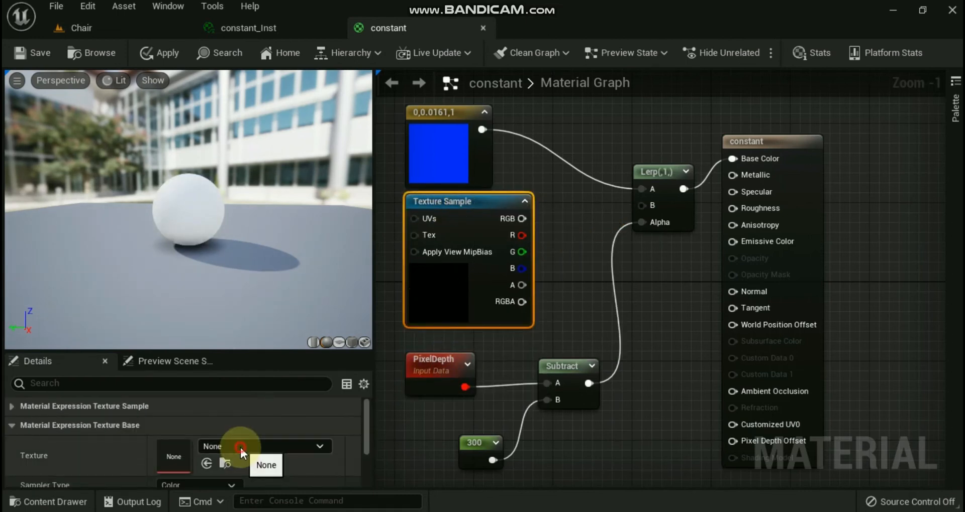
left_click(215, 381)
left_click_drag(521, 219, 641, 206)
Examine the blend between the blue colour and the texture on the preview sphere and cube from near and far.
left_click(438, 148)
left_click_drag(188, 208, 177, 222)
scroll(177, 222, "up", 8)
scroll(177, 220, "down", 8)
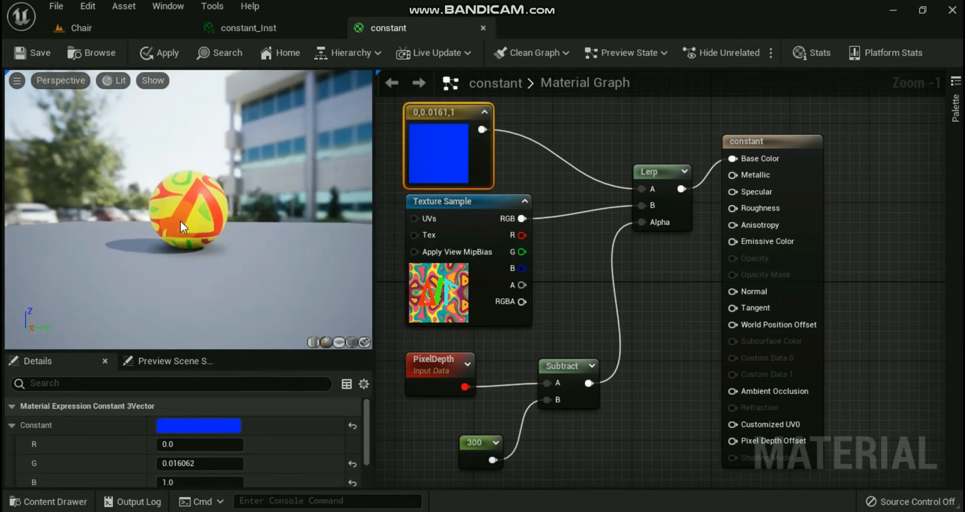
scroll(180, 221, "up", 8)
scroll(180, 221, "down", 8)
scroll(180, 221, "up", 5)
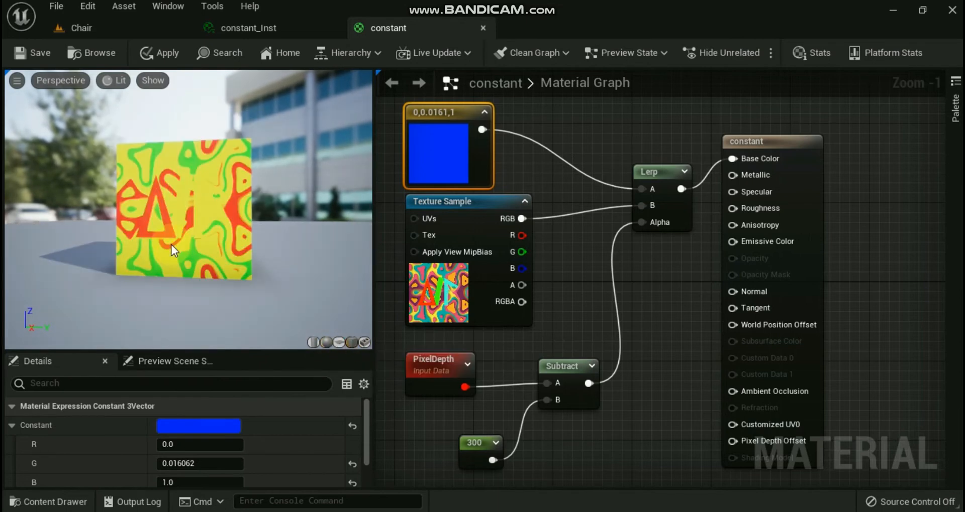
scroll(173, 245, "down", 5)
scroll(173, 245, "up", 9)
left_click_drag(172, 245, 285, 265)
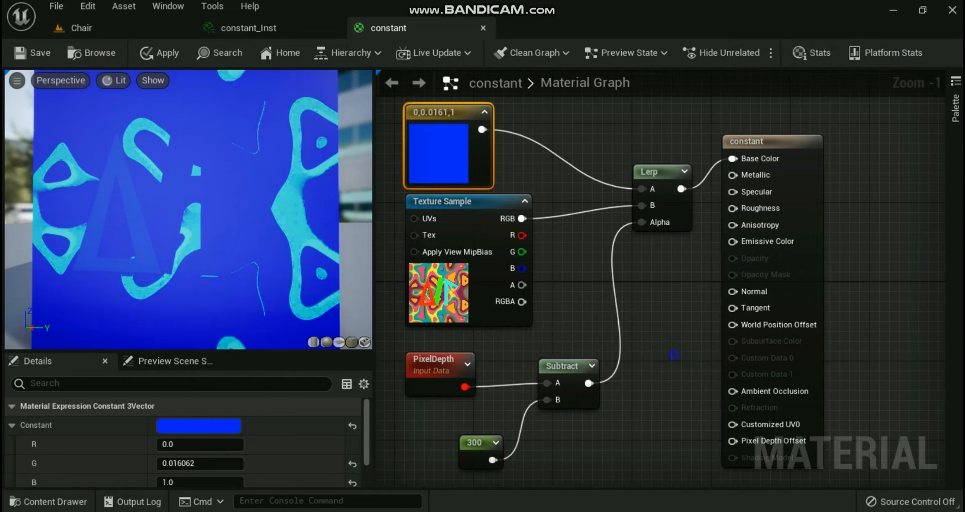
Add a Divide node beside Subtract and connect the Subtract output to Divide input A.
right_click_drag(674, 355, 635, 321)
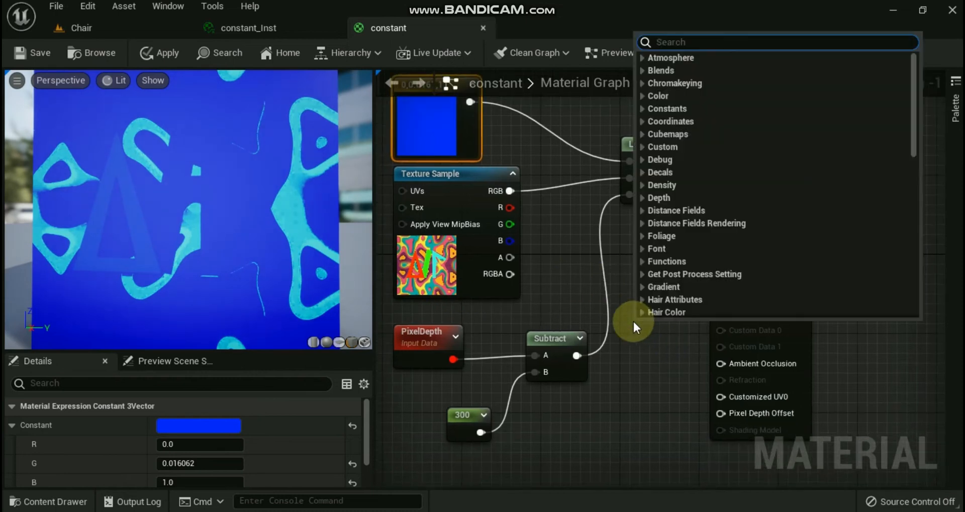
type("div")
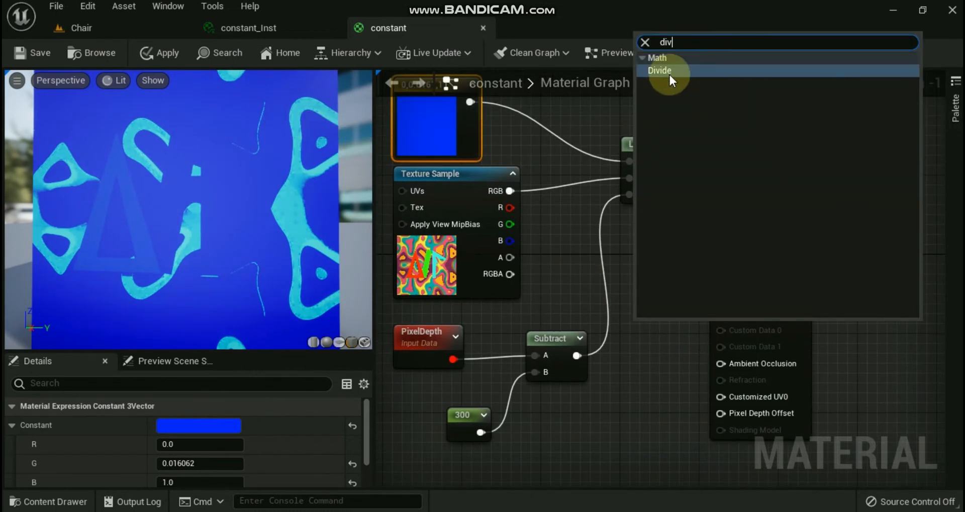
left_click(668, 73)
left_click_drag(576, 356, 642, 346)
Feed a constant of 100 into Divide input B and connect the Divide output to the Lerp's Alpha.
left_click(557, 422)
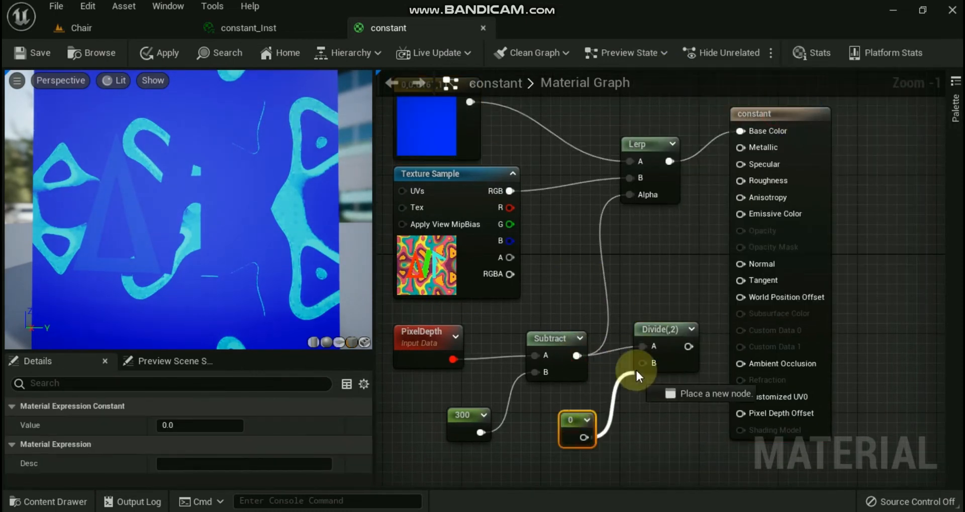
left_click(183, 426)
type("100")
left_click_drag(594, 437, 630, 195)
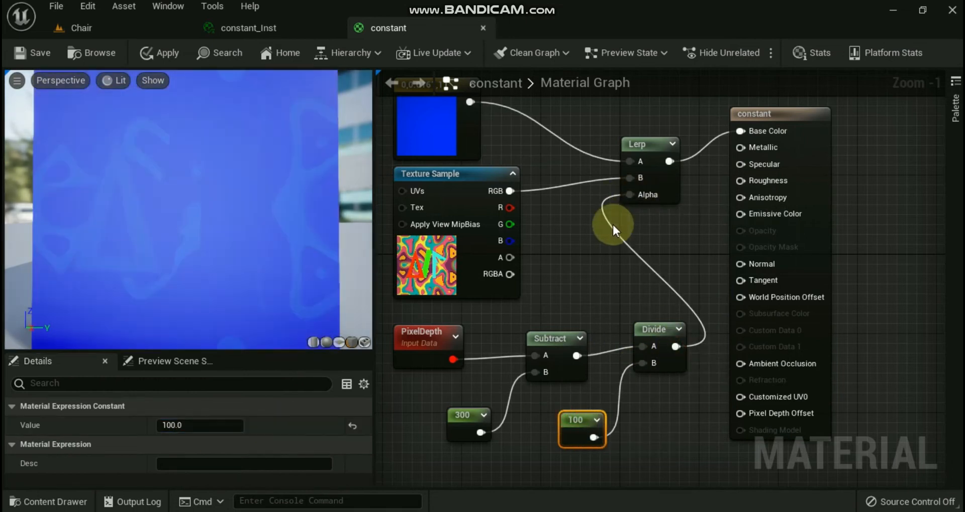
Check the divided depth blend on the preview cube and sphere at different distances.
scroll(193, 195, "down", 6)
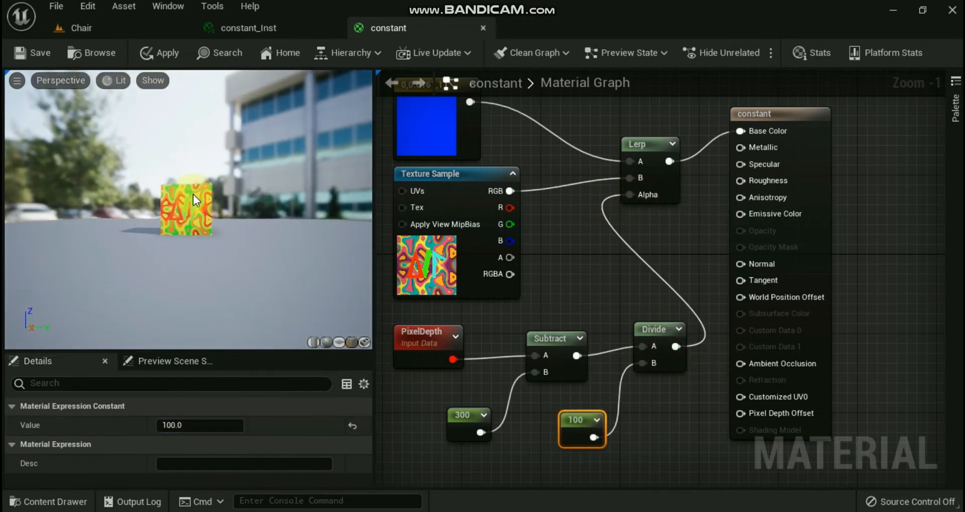
scroll(192, 195, "up", 6)
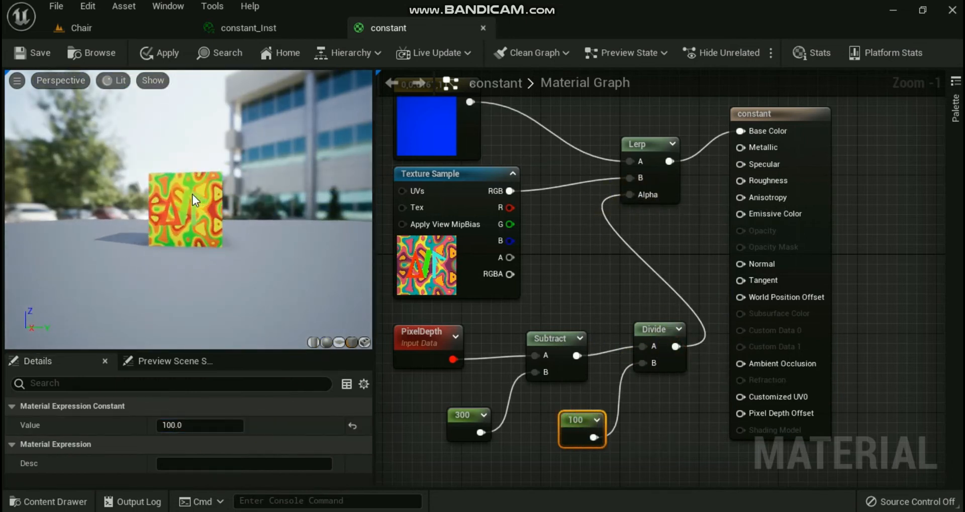
scroll(191, 194, "down", 5)
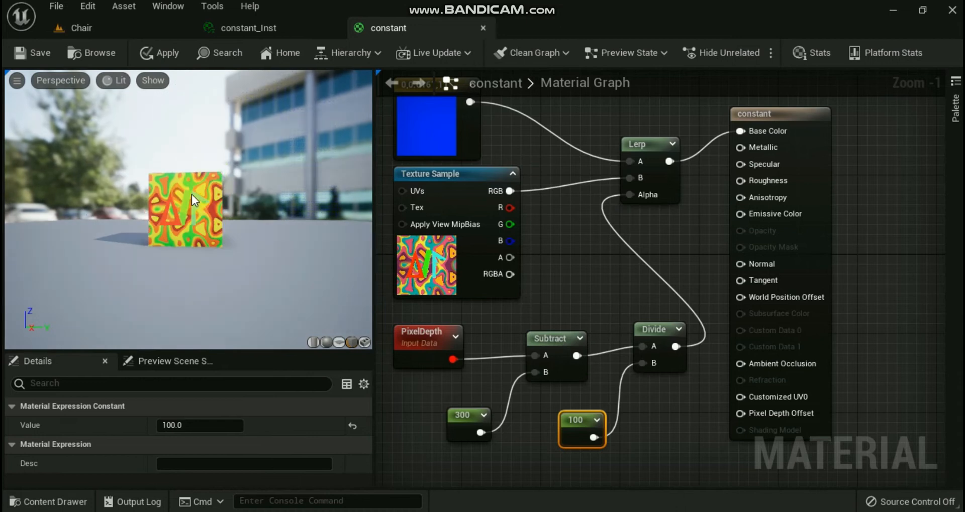
left_click(324, 344)
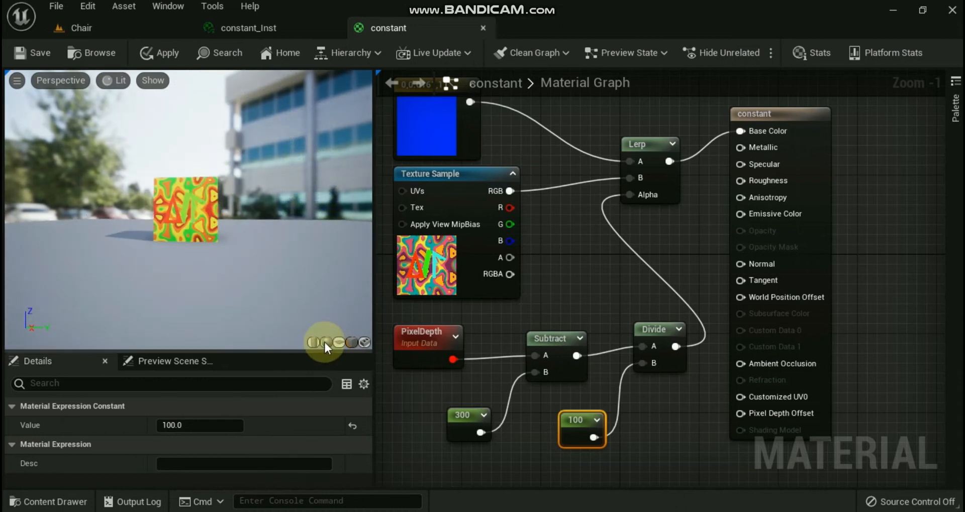
scroll(216, 230, "up", 3)
scroll(215, 232, "down", 2)
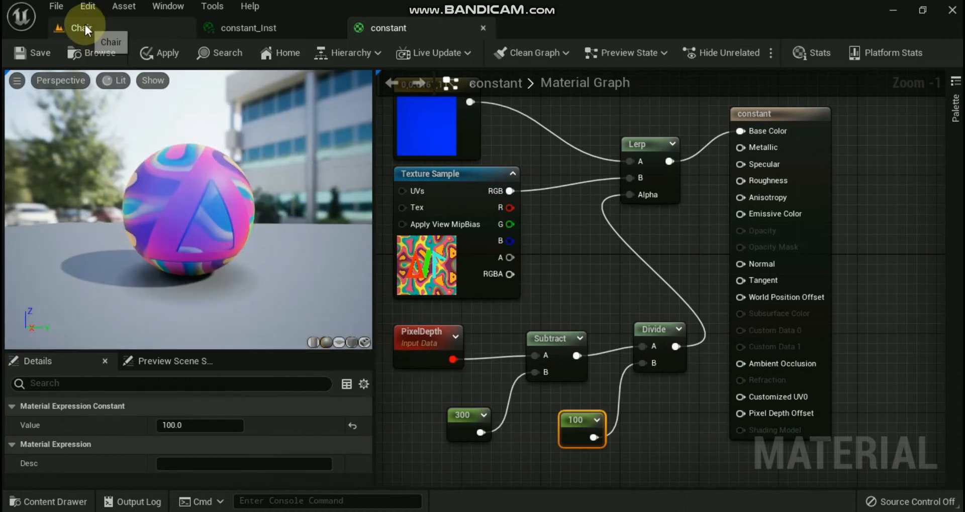
Save the material and check its depth blend on the sphere in the Chair level from near and far.
key("ctrl+s")
left_click(89, 23)
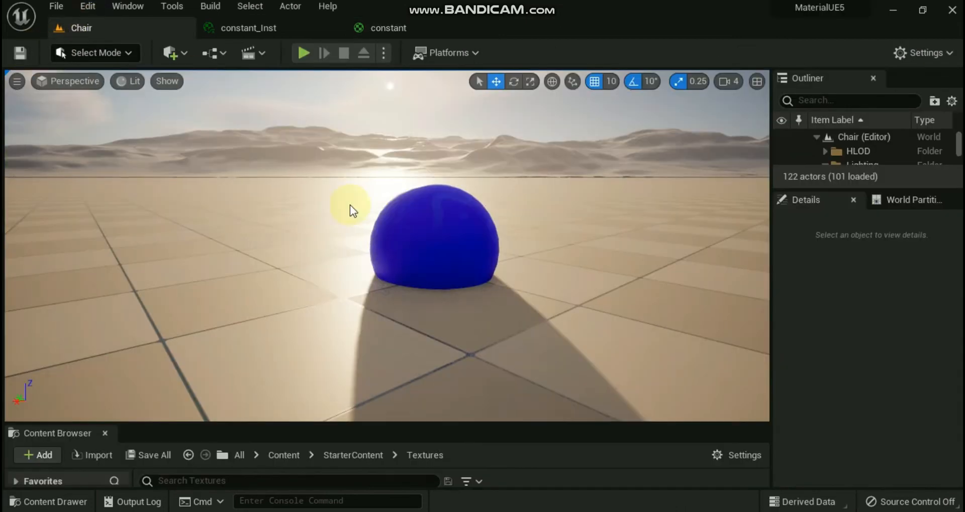
scroll(401, 242, "up", 10)
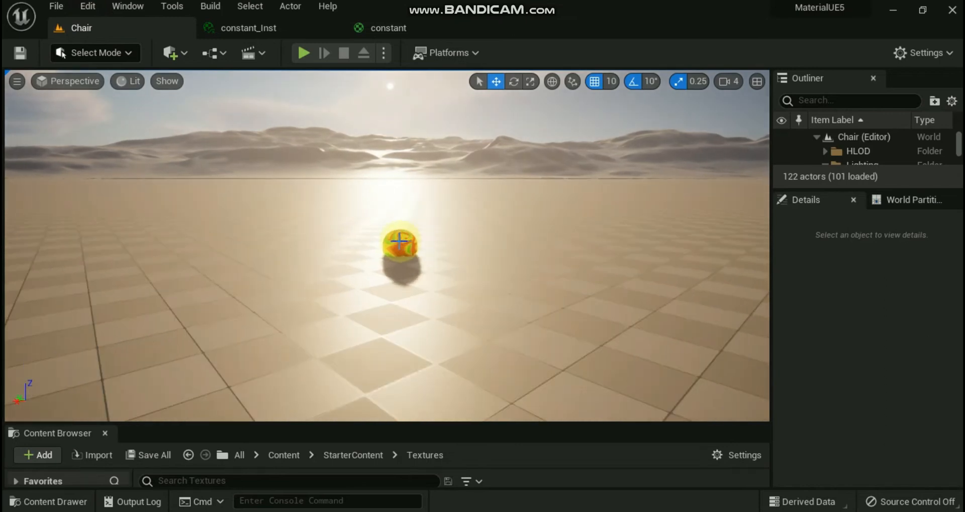
scroll(399, 242, "up", 3)
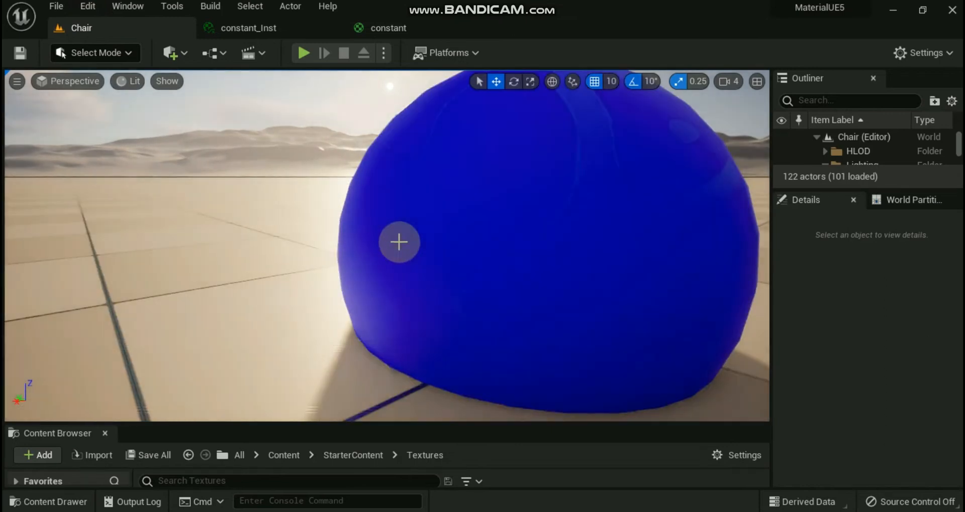
scroll(399, 241, "down", 15)
Duplicate the blue colour constant in the constant material and connect the copy to Lerp input B.
left_click(385, 25)
right_click_drag(541, 229, 575, 300)
left_click(468, 158)
key("ctrl+d")
left_click_drag(535, 168, 663, 250)
Set the duplicated colour constant to pink (1, 0.0551, 0.276) and save the material.
double_click(599, 141)
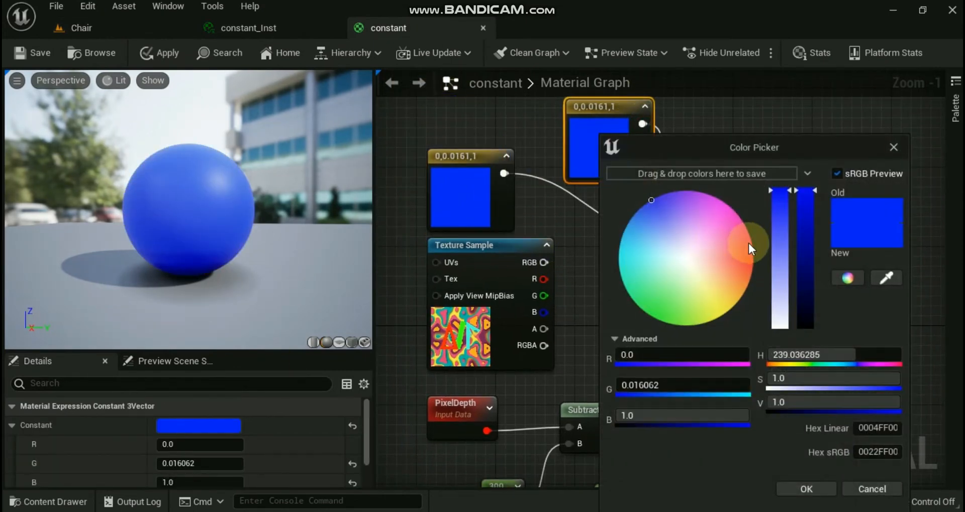
left_click(749, 243)
left_click(790, 490)
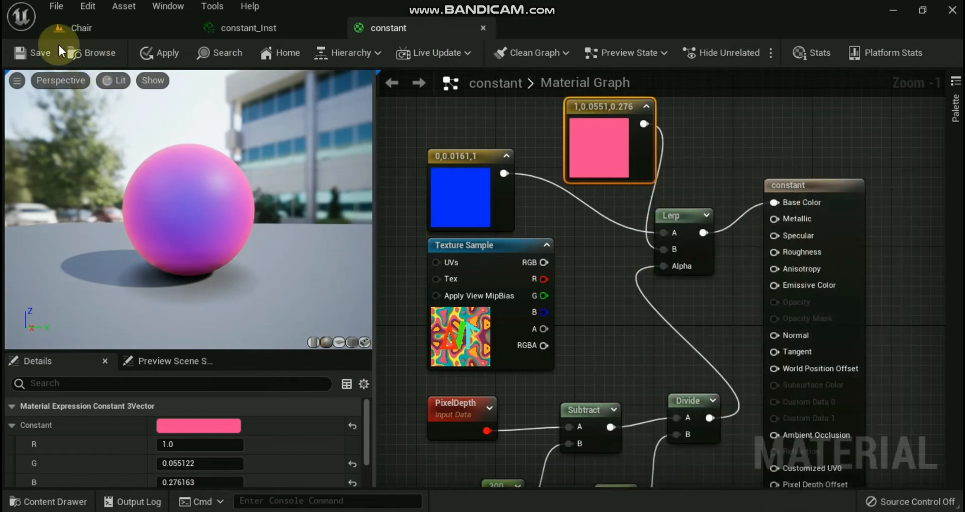
left_click(31, 52)
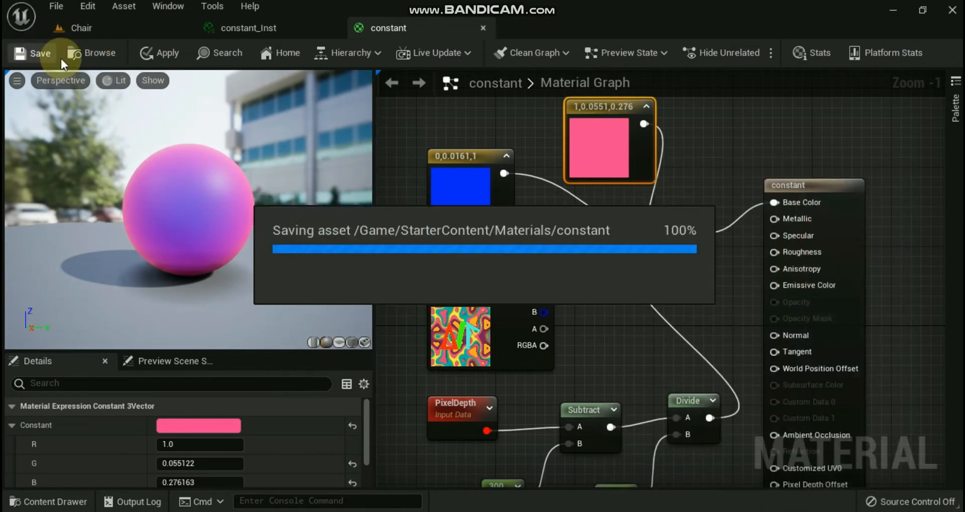
Examine the blend between the blue and pink constants on the preview sphere at different distances.
scroll(257, 194, "up", 5)
scroll(256, 195, "down", 6)
scroll(254, 189, "down", 4)
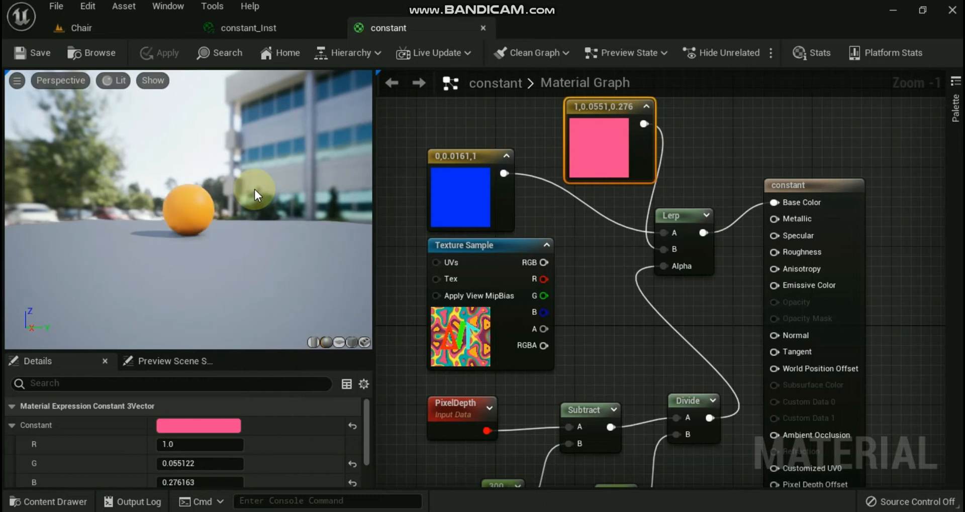
scroll(254, 189, "up", 3)
scroll(254, 189, "up", 5)
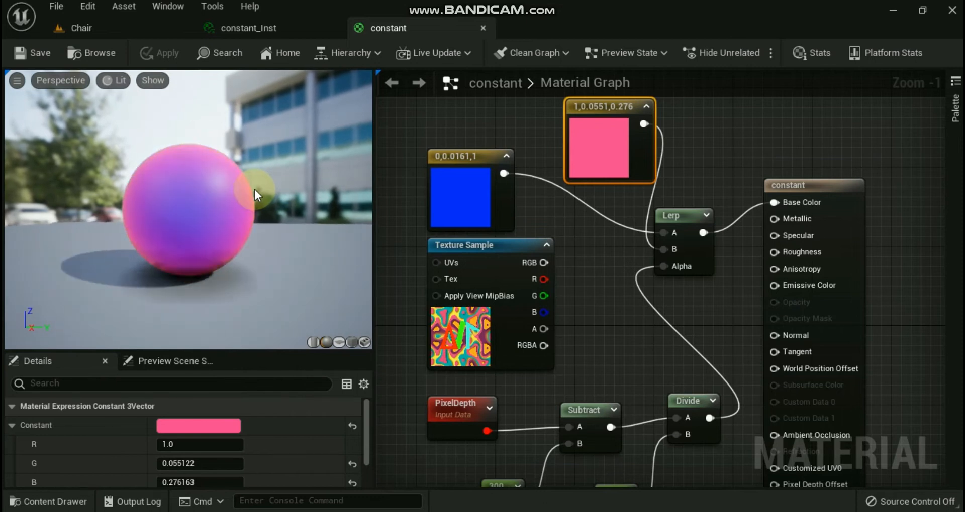
scroll(255, 189, "down", 6)
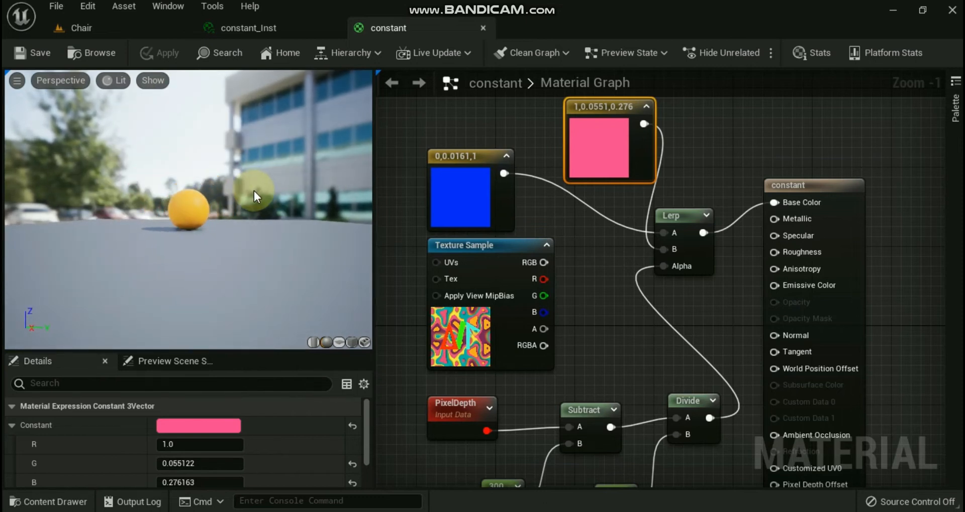
scroll(253, 191, "up", 3)
scroll(253, 191, "down", 4)
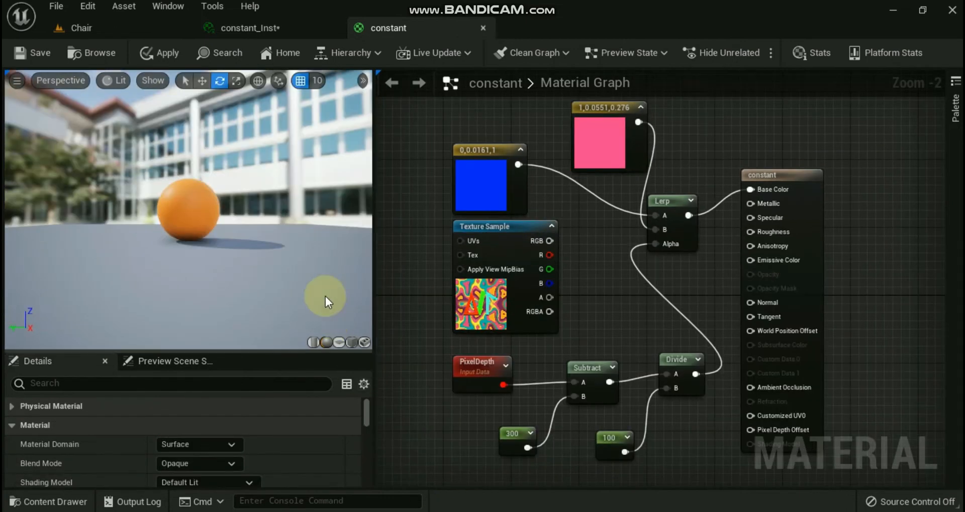
Examine the depth colour blend on the flat square surface and sphere in the Chair level at different distances.
left_click(99, 28)
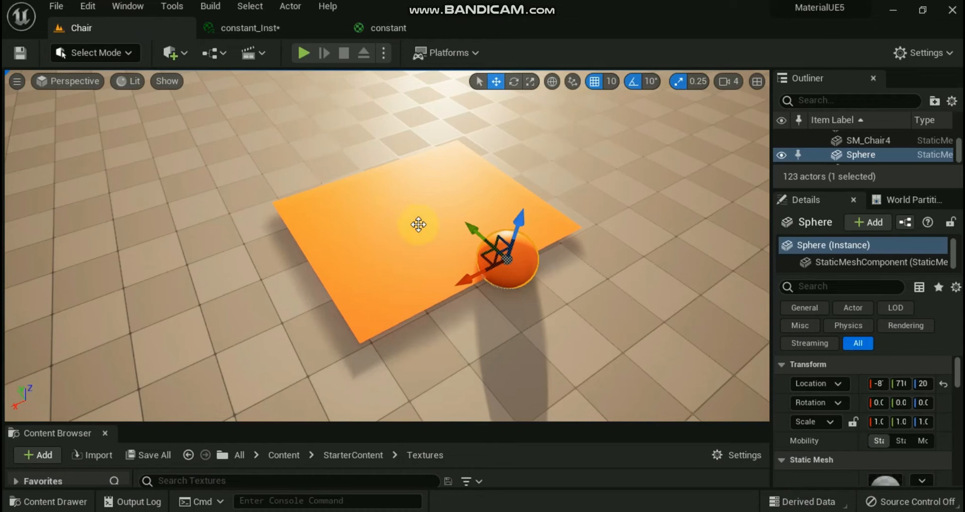
scroll(400, 231, "up", 1)
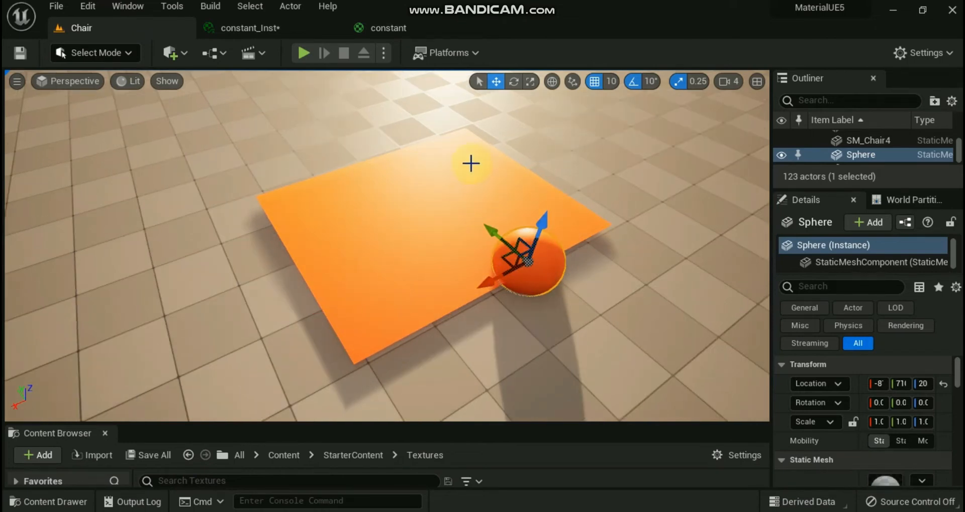
scroll(399, 261, "up", 1)
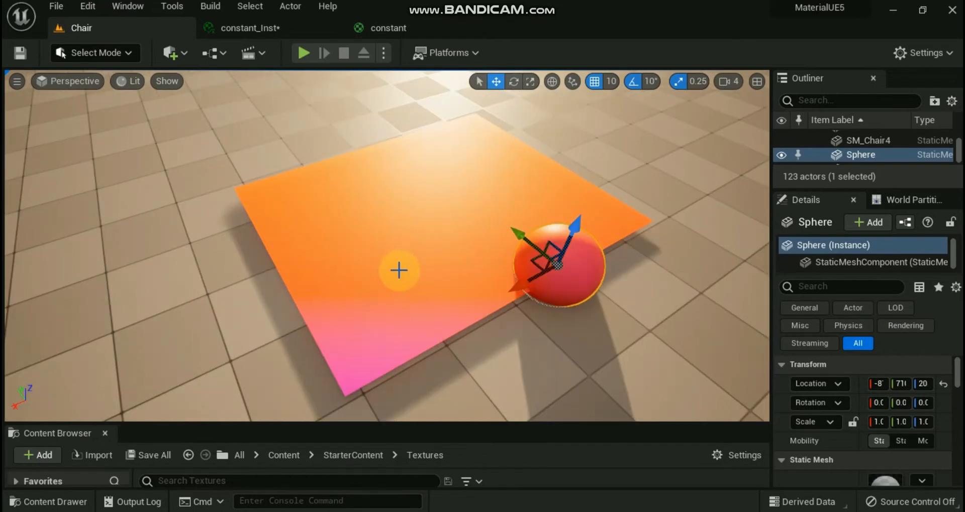
scroll(399, 271, "up", 1)
scroll(399, 270, "up", 2)
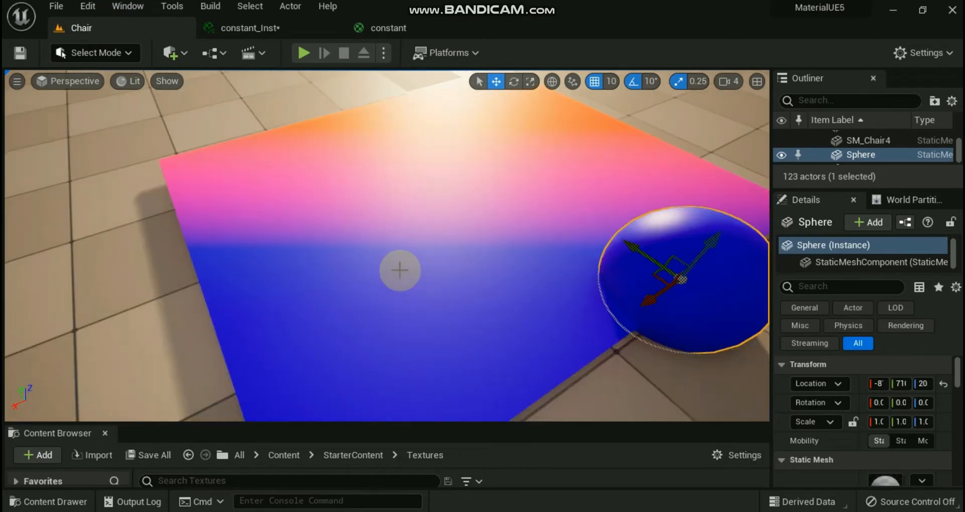
scroll(400, 270, "up", 2)
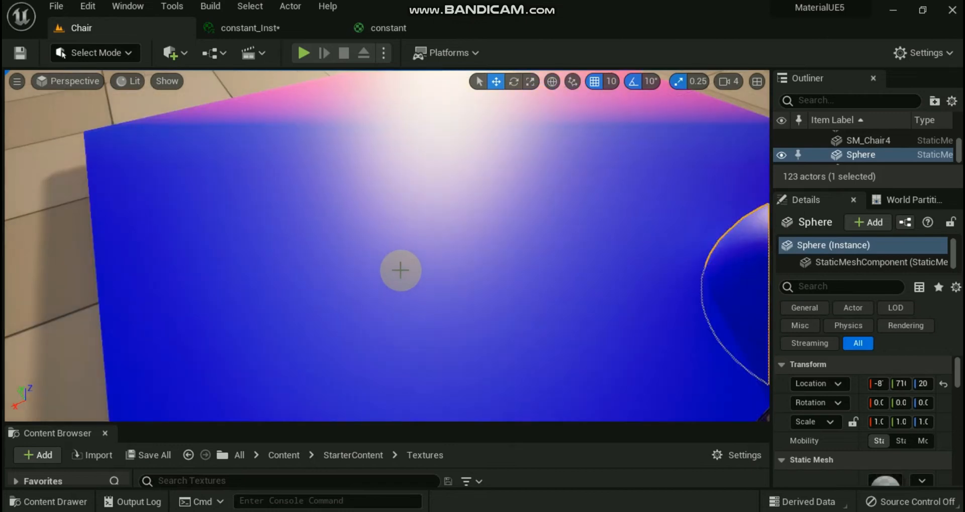
scroll(401, 271, "down", 3)
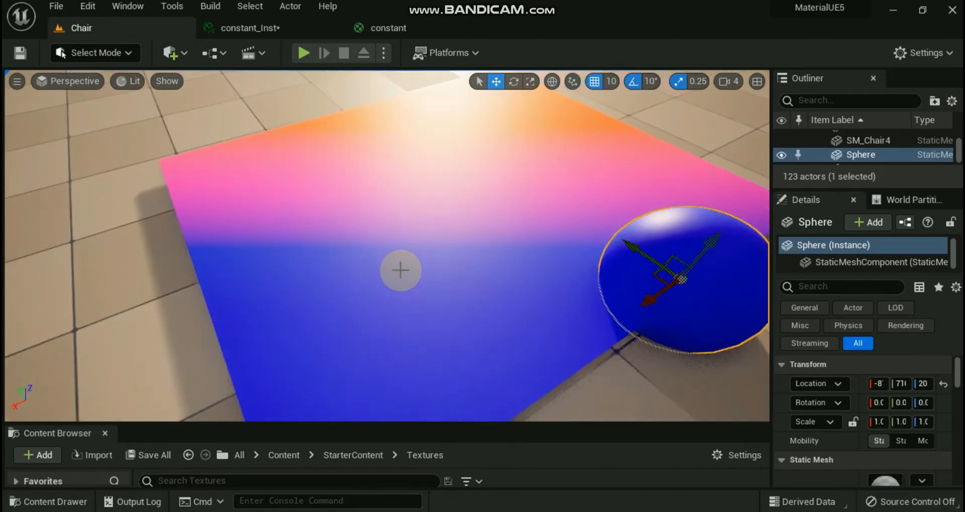
scroll(400, 271, "down", 5)
scroll(400, 270, "up", 4)
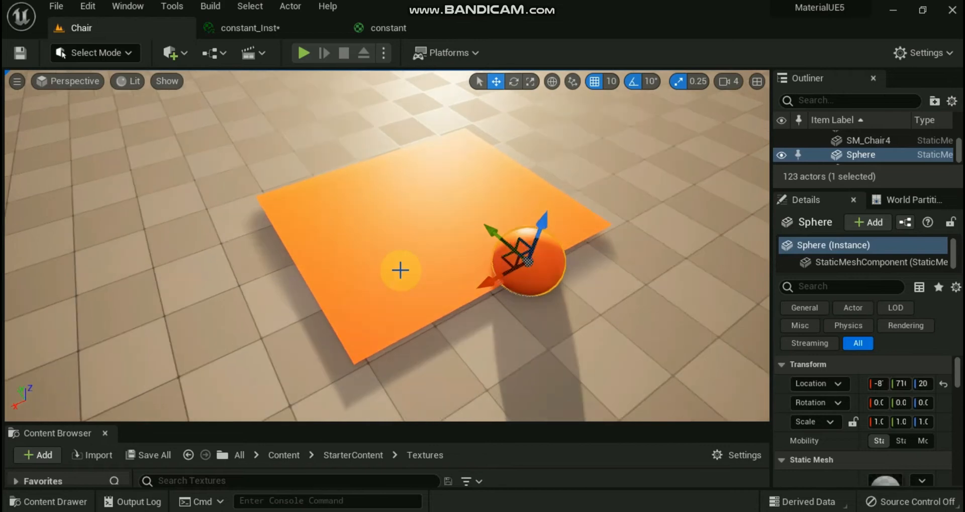
scroll(400, 271, "up", 3)
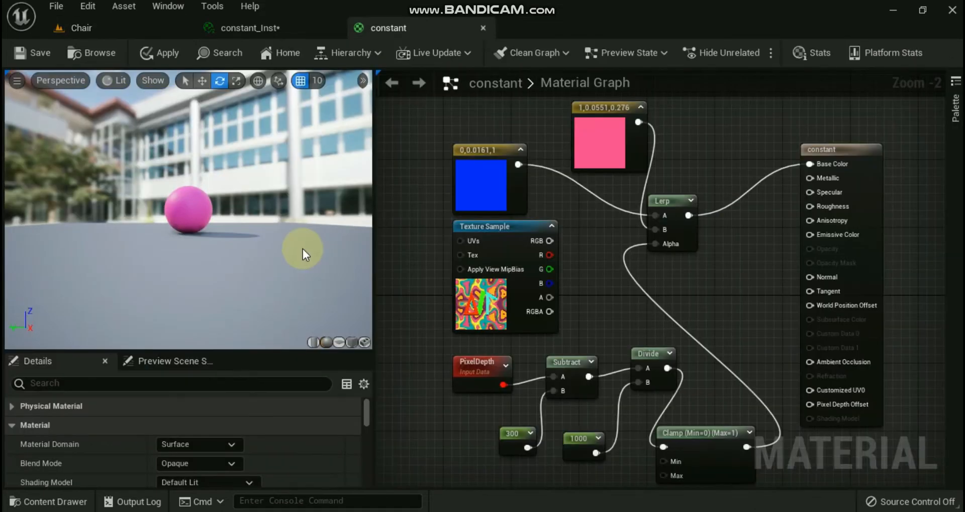
Check the clamped depth blend on the preview sphere at different distances and save the material.
scroll(299, 250, "up", 4)
scroll(298, 250, "down", 3)
scroll(296, 251, "down", 5)
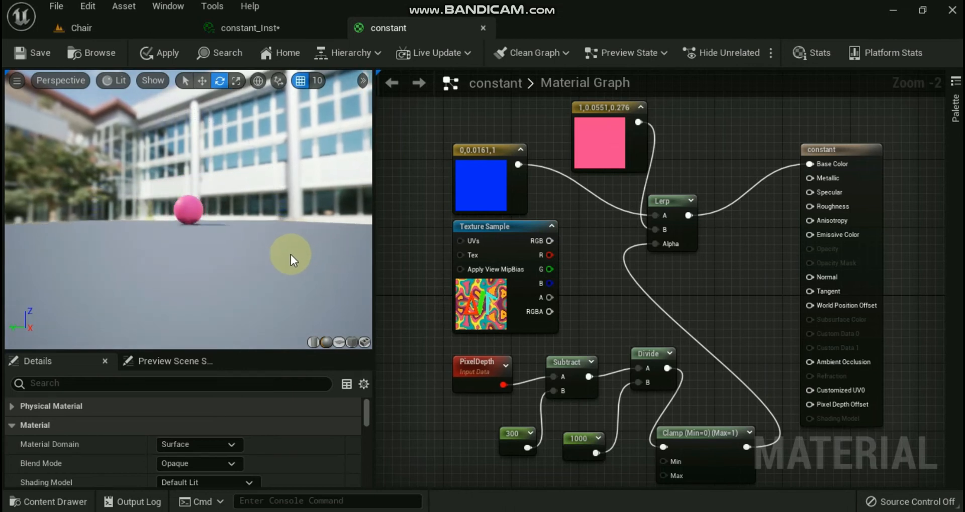
left_click(33, 53)
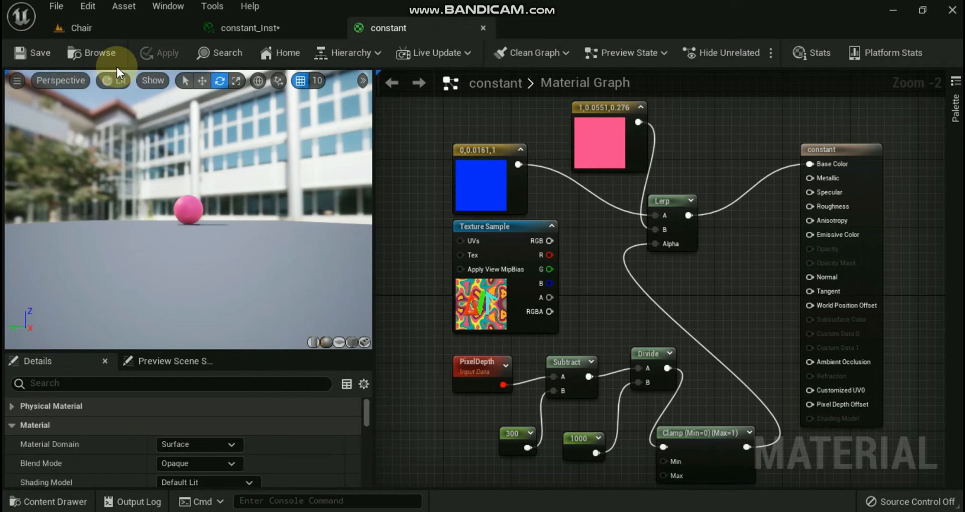
Examine the clamped blue-to-pink blend on the square surface and sphere in the Chair level from near and far.
left_click(82, 28)
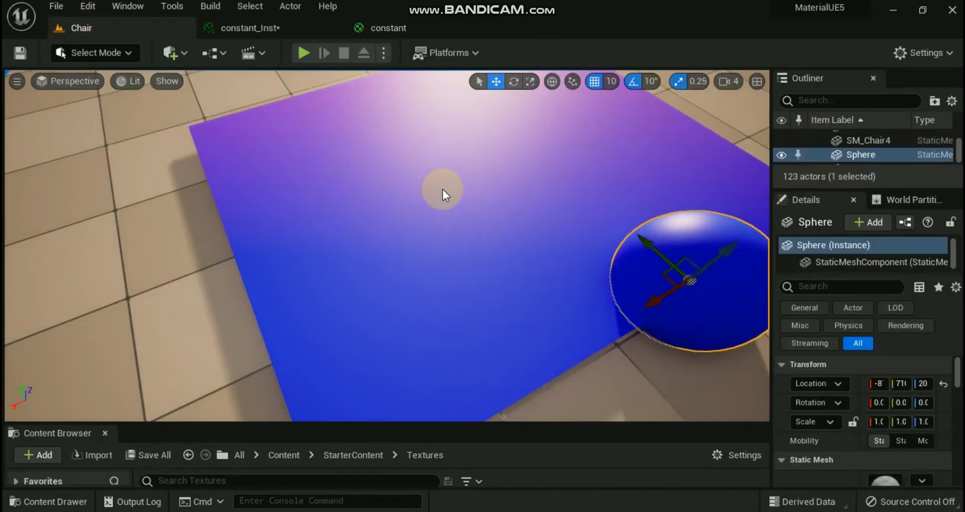
scroll(443, 191, "down", 3)
scroll(442, 192, "down", 3)
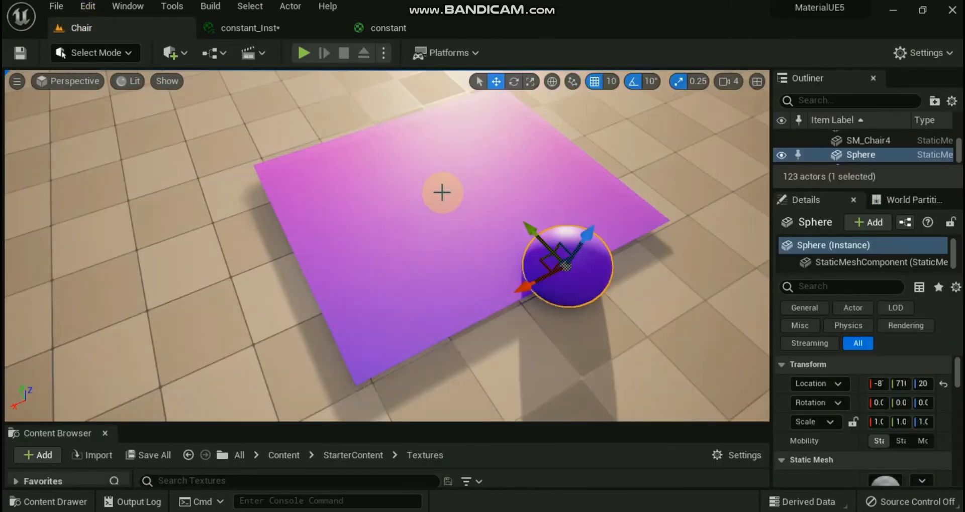
scroll(442, 193, "up", 2)
scroll(442, 193, "up", 6)
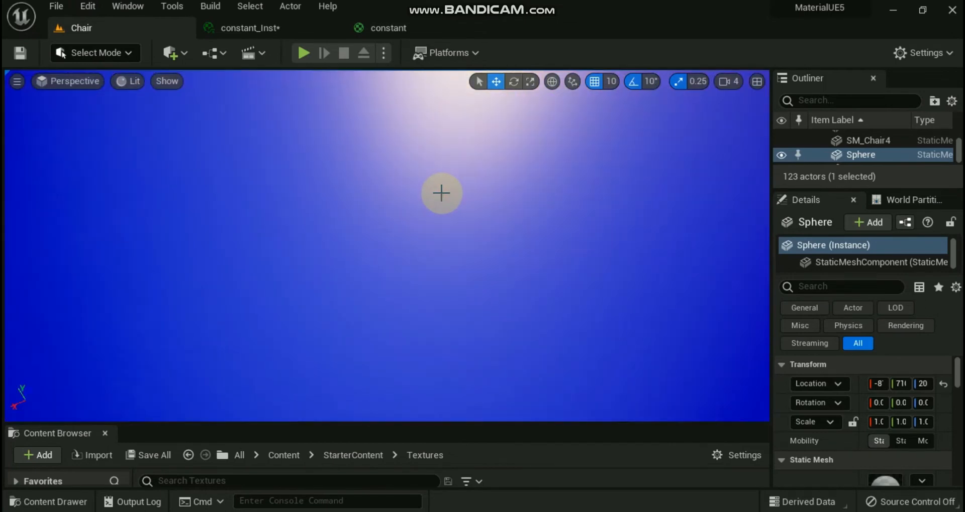
scroll(440, 193, "down", 3)
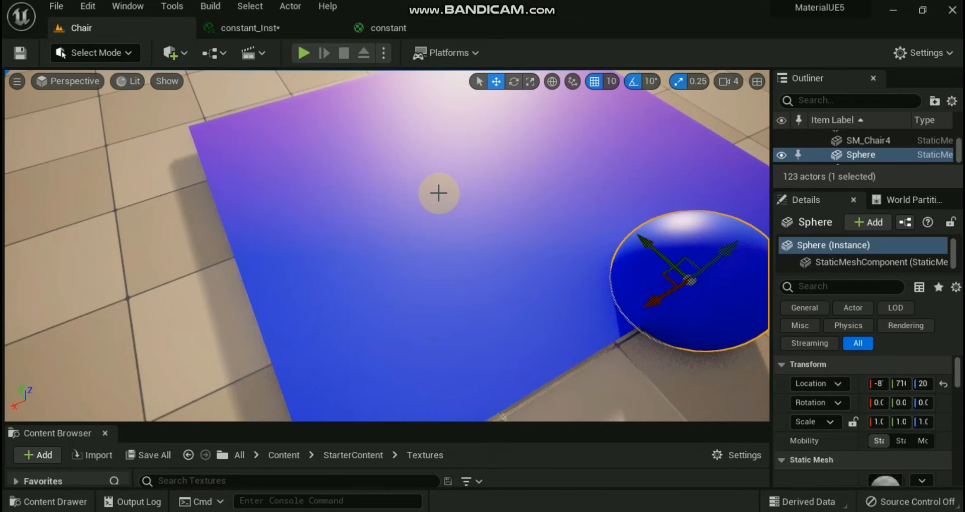
scroll(438, 193, "down", 5)
Check the Scene Depth blend of the blue and pink constants on the material's preview sphere at different distances.
left_click(387, 28)
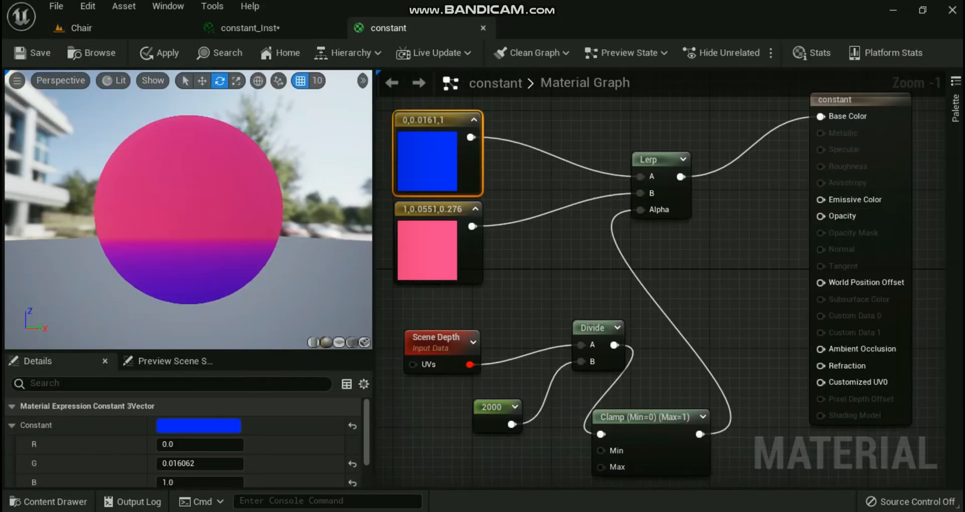
scroll(218, 287, "down", 5)
scroll(219, 287, "up", 8)
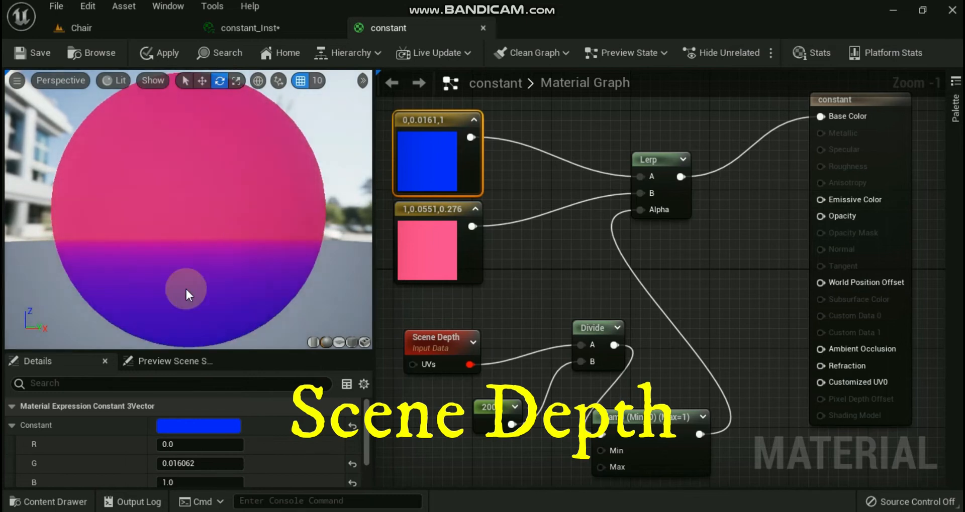
scroll(220, 241, "down", 5)
scroll(218, 240, "up", 2)
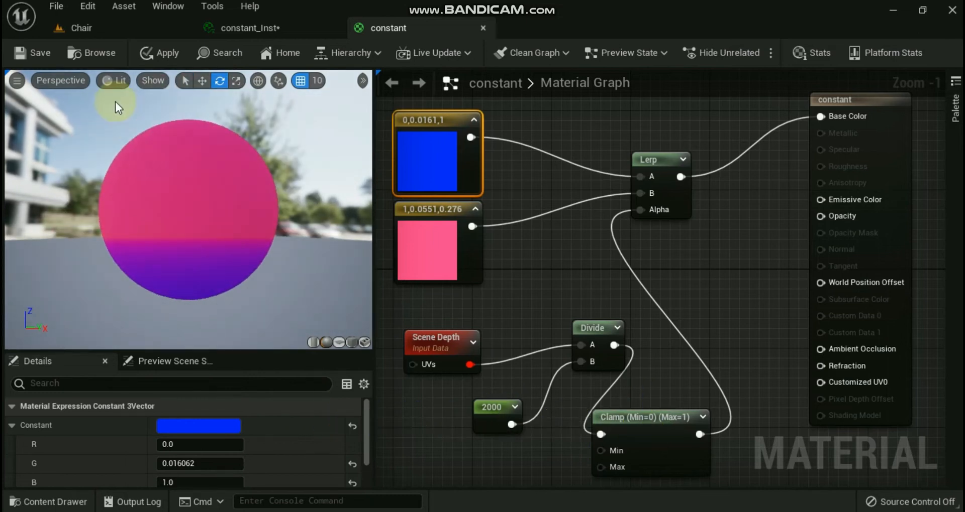
Select the Scene Depth sphere in the Chair level and move it along its green axis.
left_click(92, 26)
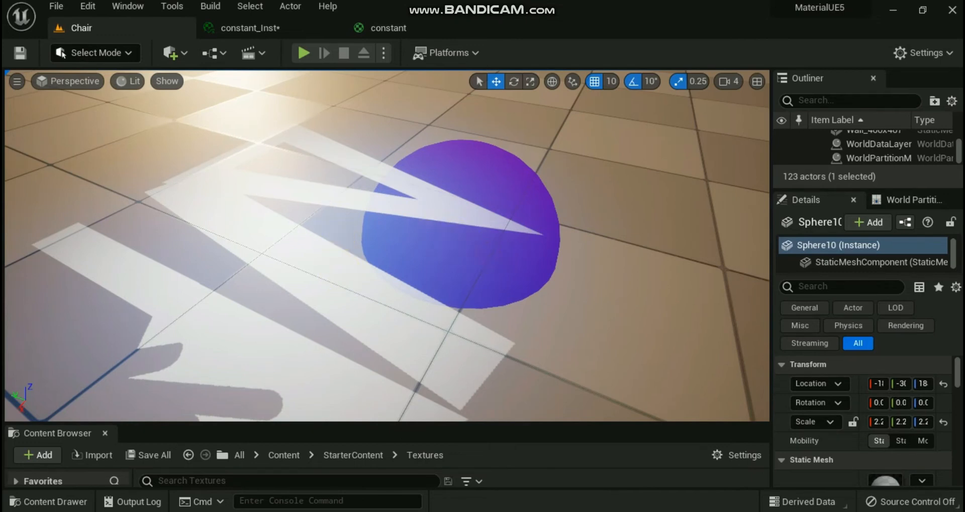
left_click(488, 250)
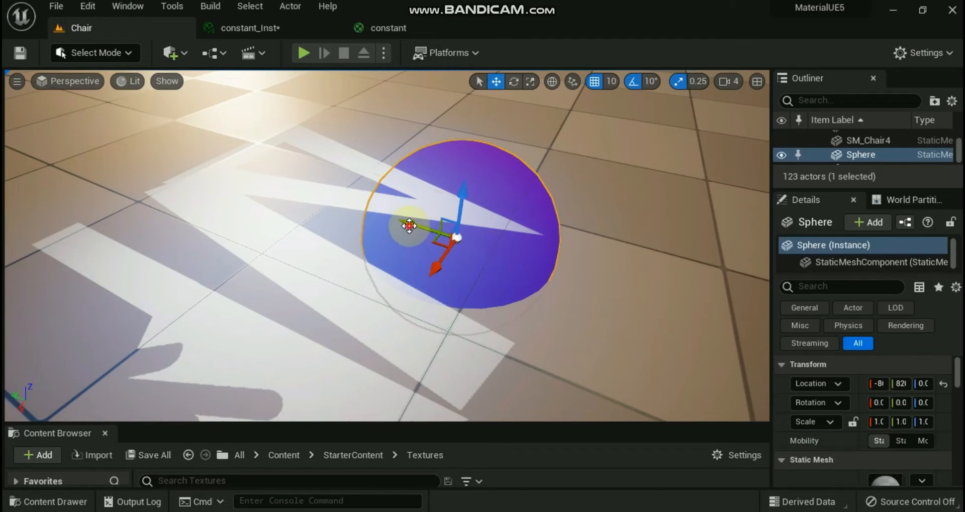
left_click_drag(409, 225, 408, 281)
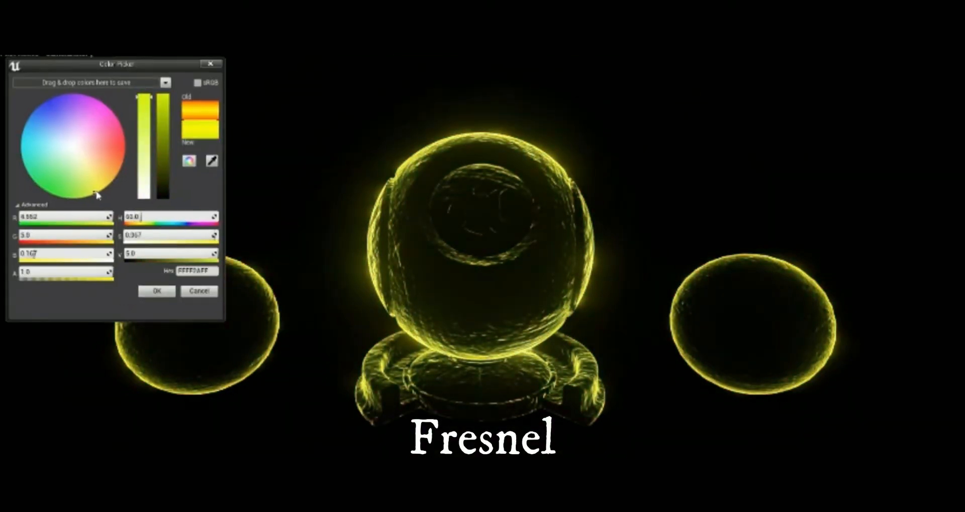
left_click_drag(97, 194, 88, 117)
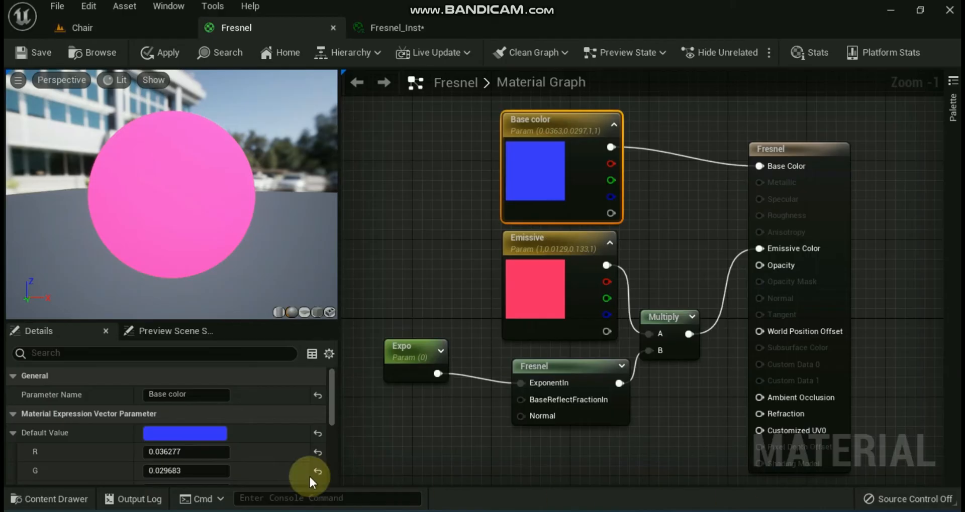
Try default values of 1, 5 and 10 for the Expo parameter feeding the Fresnel node's exponent.
left_click(179, 431)
left_click(561, 368)
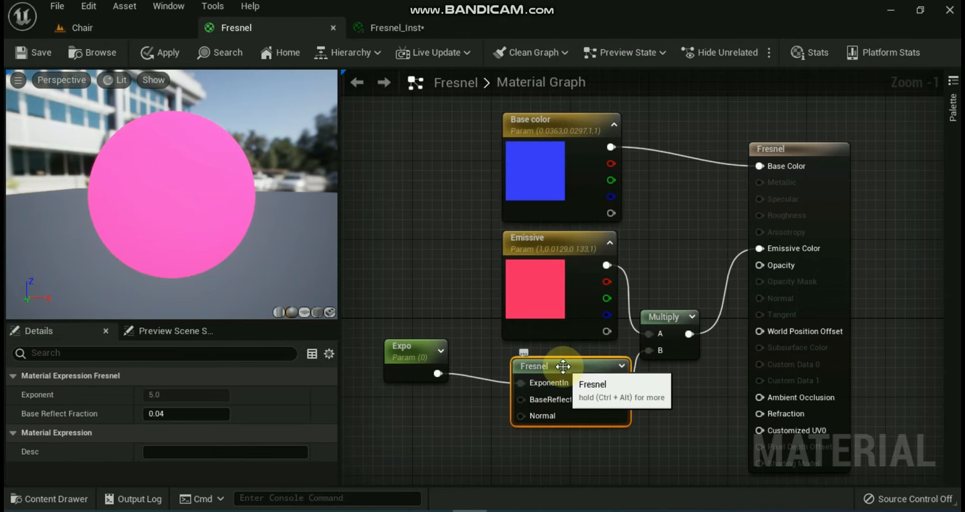
left_click(407, 344)
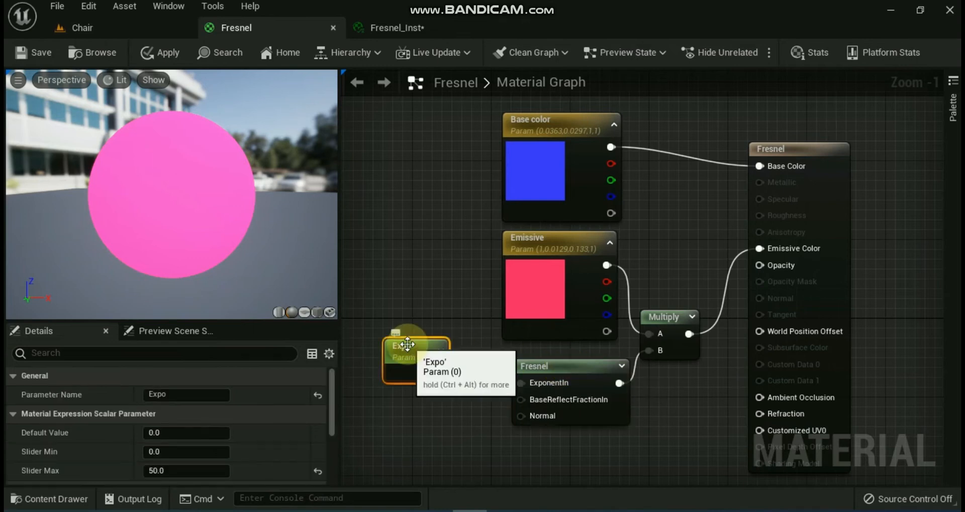
left_click(157, 432)
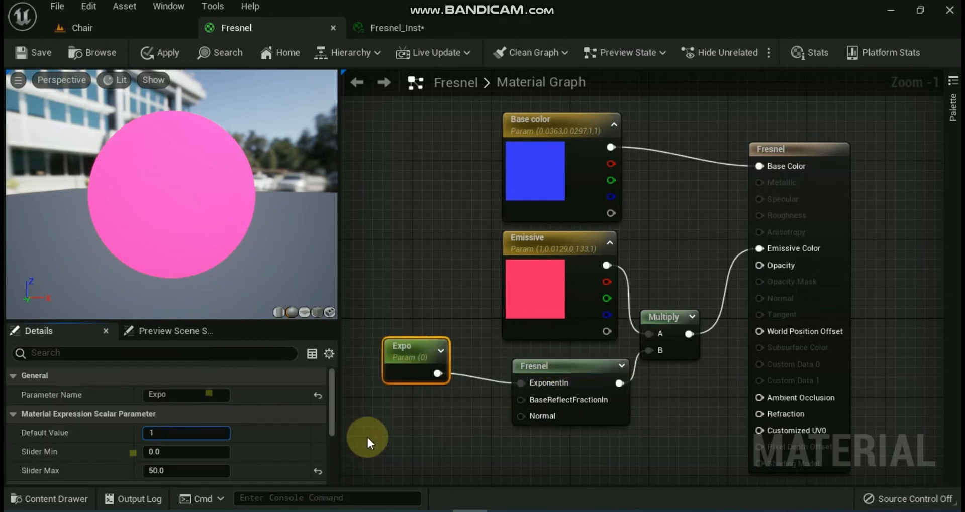
key("Return")
key("Return")
type("1")
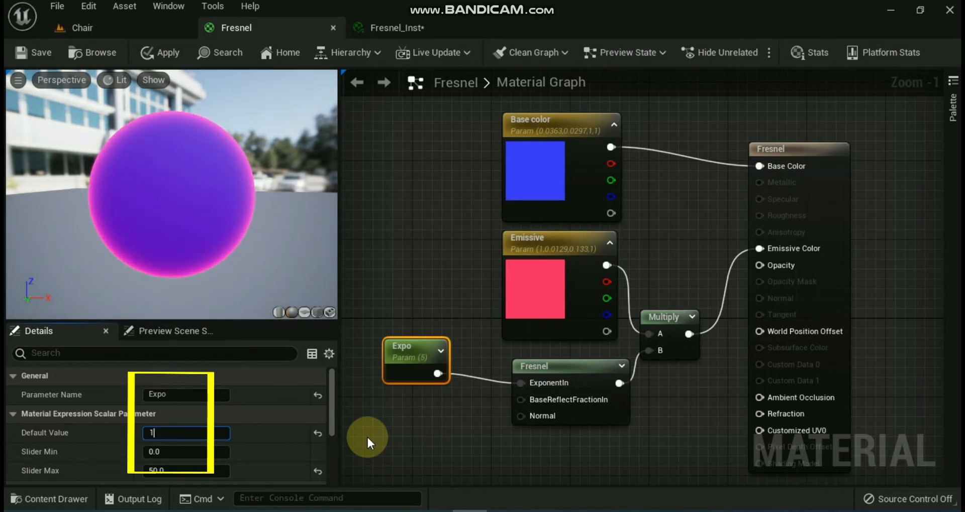
type("0")
key("Return")
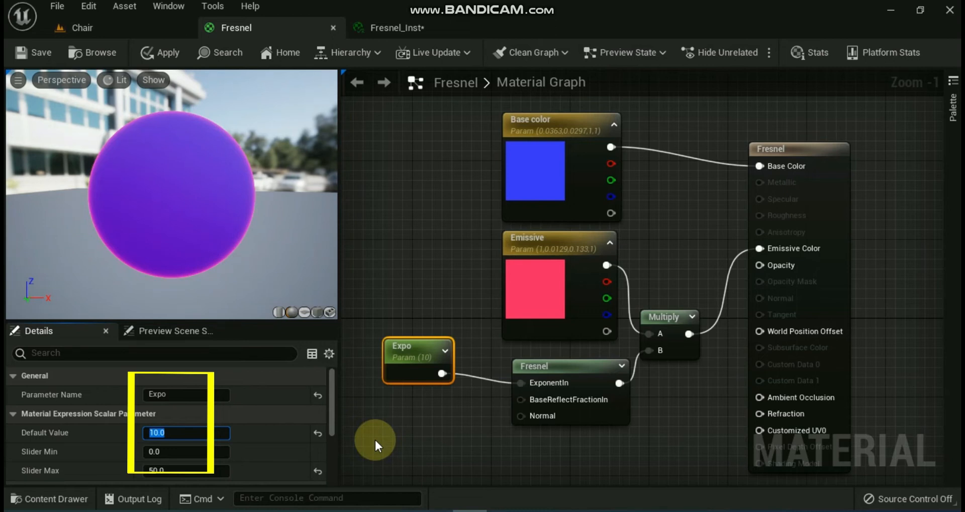
Set Expo's default value to 5, check the preview sphere's rim from a distance, and change the value to 10.
type("5")
left_click(274, 179)
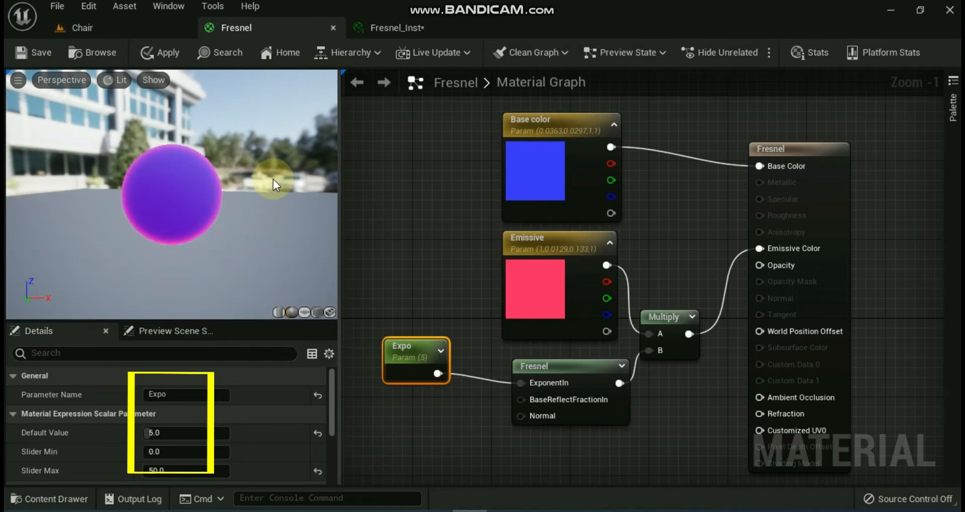
left_click(177, 434)
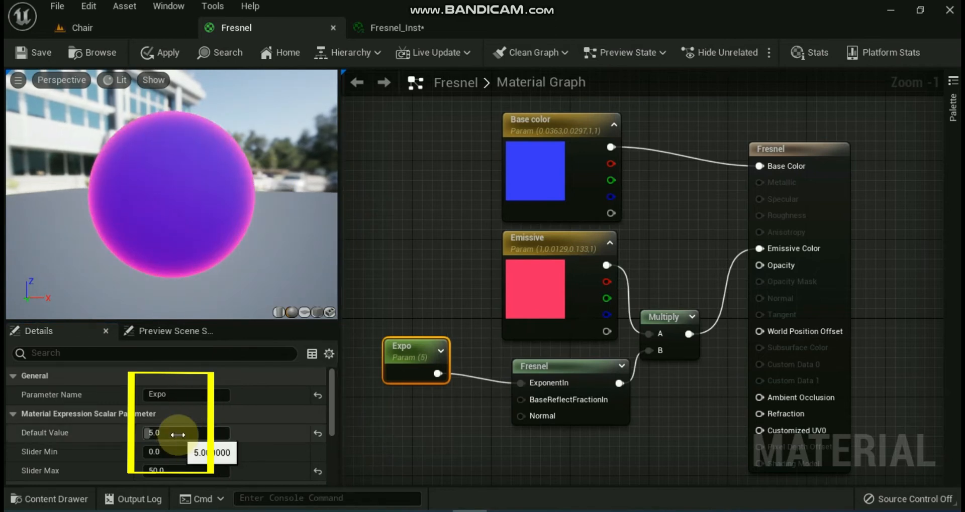
type("10")
key("Return")
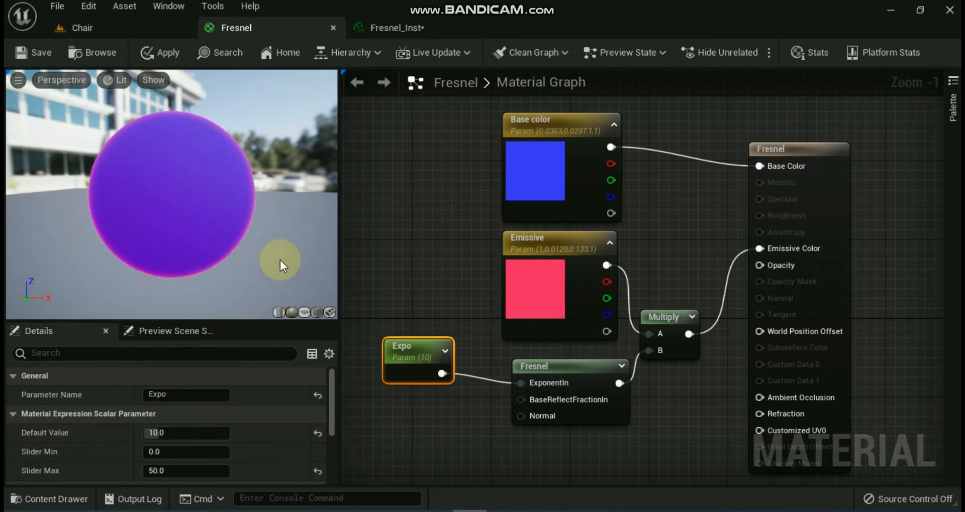
right_click_drag(389, 178, 526, 169)
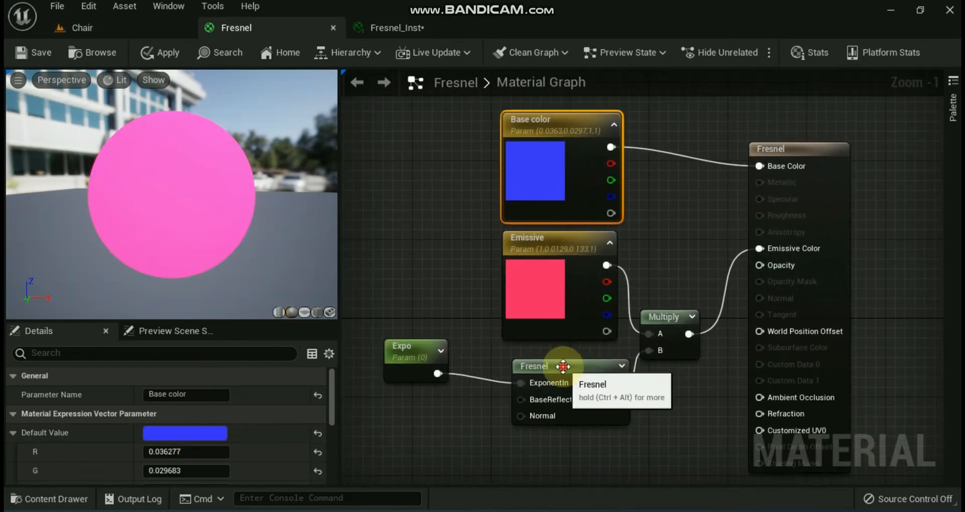
Set the Expo parameter's default value to 1, 5 and 15 in turn to compare the Fresnel rim width.
left_click(562, 367)
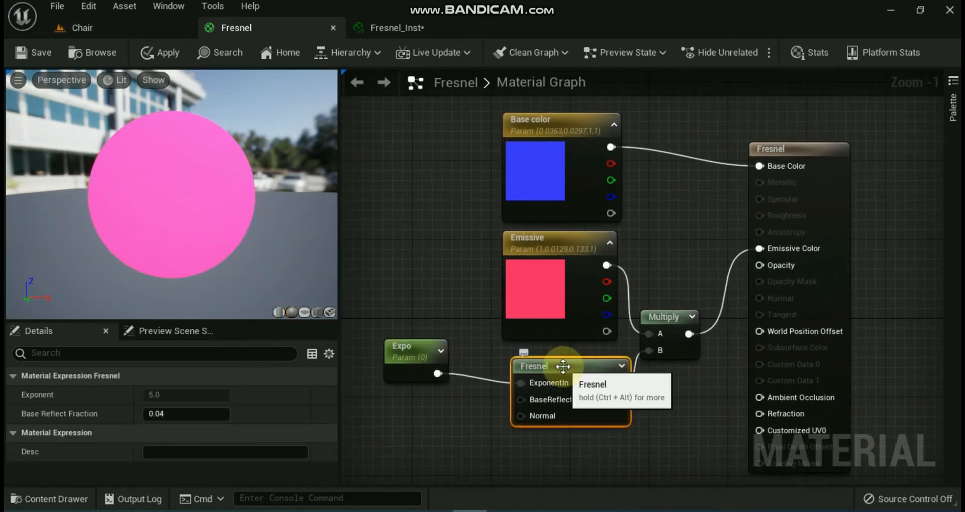
left_click(408, 345)
left_click(173, 432)
type("1")
key("Return")
type("5")
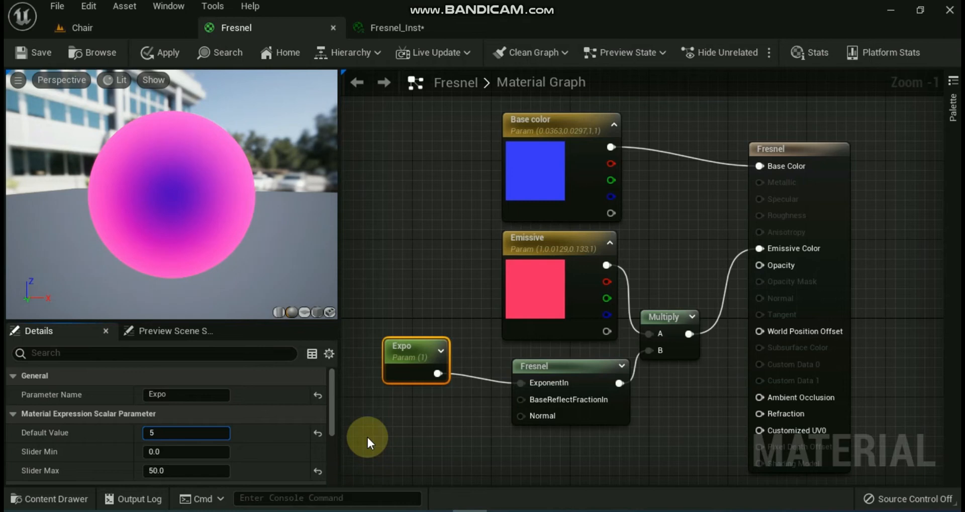
key("Return")
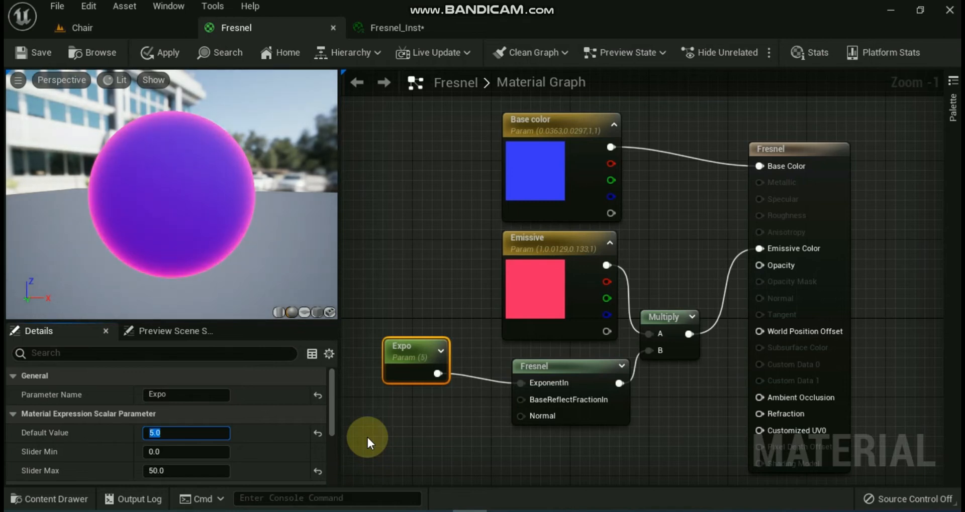
type("15")
key("Return")
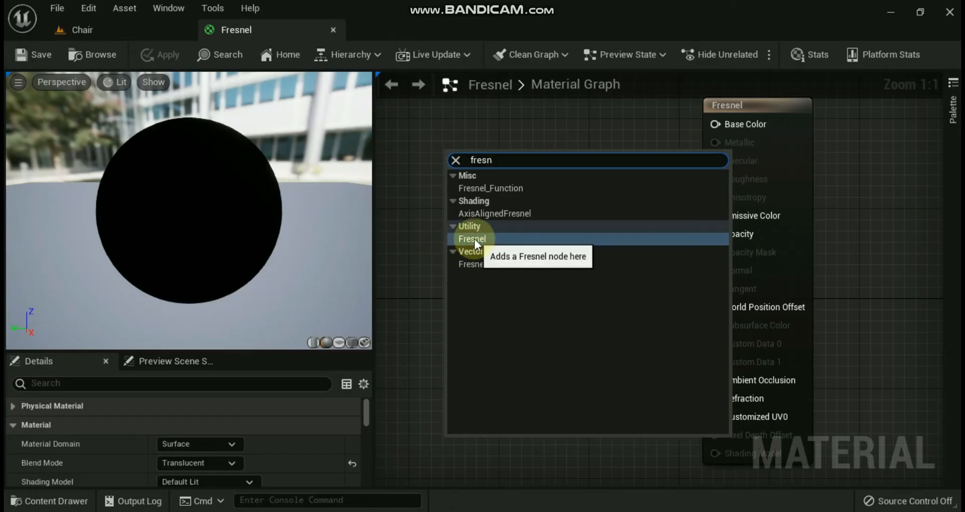
Add a Fresnel node to the empty material graph and show its Exponent and Base Reflect Fraction properties.
left_click(474, 239)
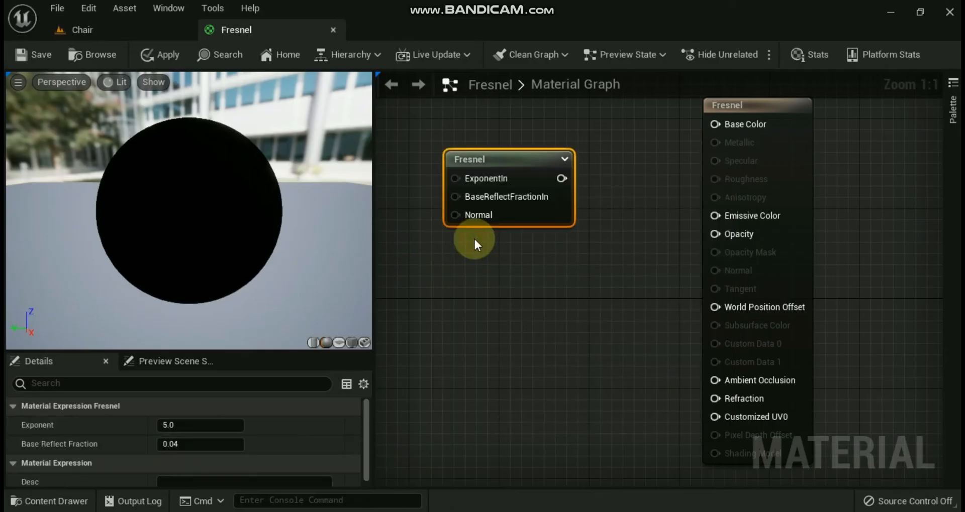
left_click(513, 158)
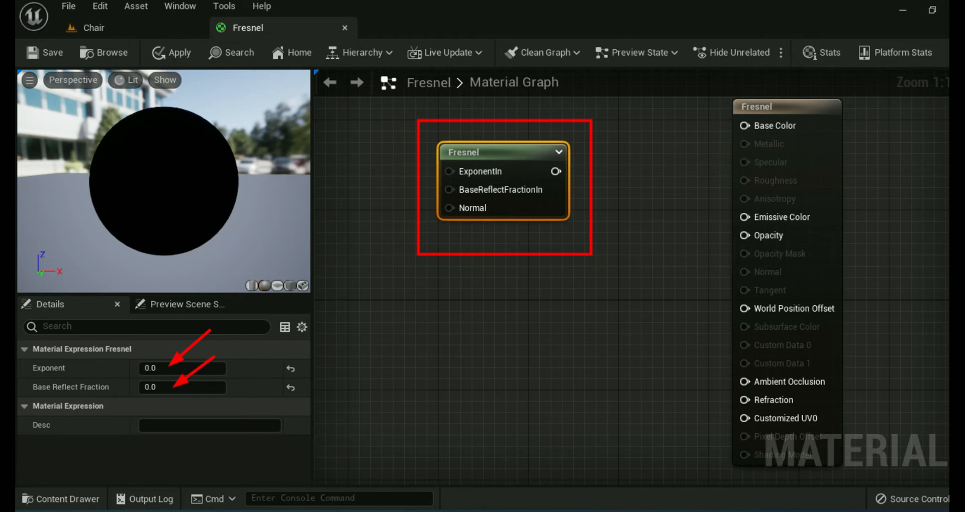
left_click(645, 189)
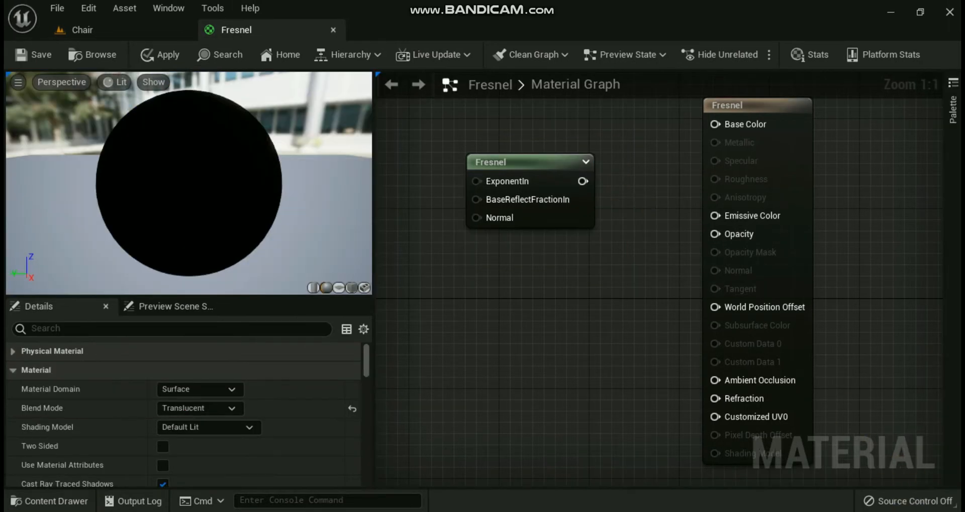
left_click(566, 157)
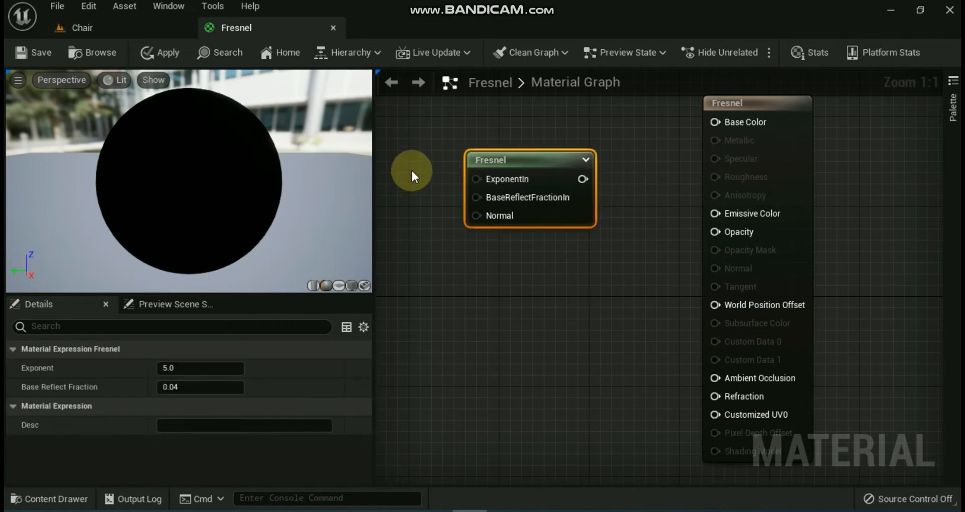
Add two constant nodes beside the Fresnel node and set the upper to 0.5 and the lower to 0.001.
left_click(411, 170)
left_click(415, 241)
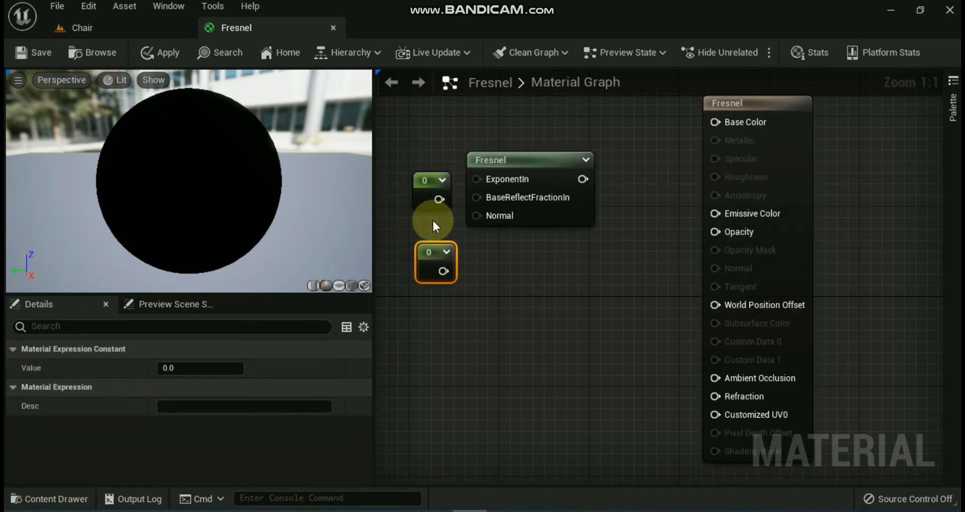
left_click(417, 185)
left_click(209, 364)
type(".5")
left_click(431, 253)
left_click(185, 368)
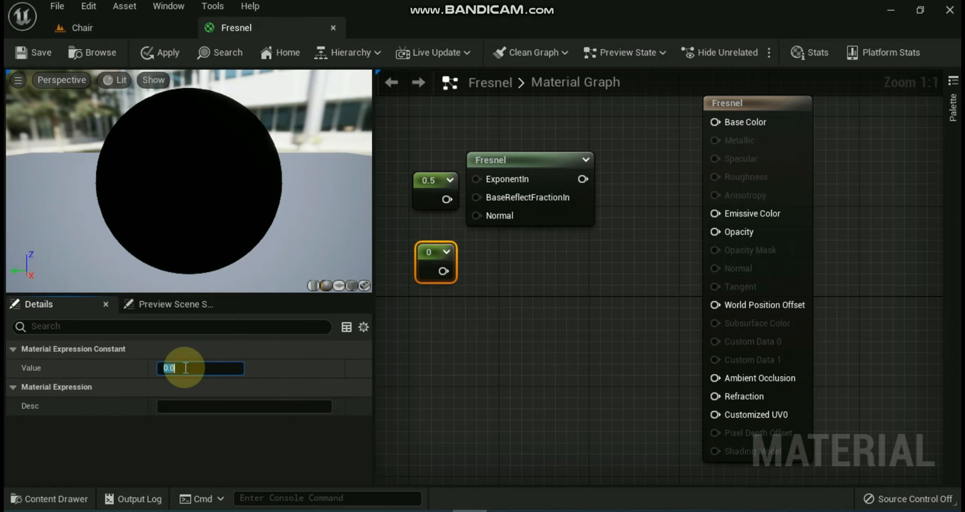
type("0.001")
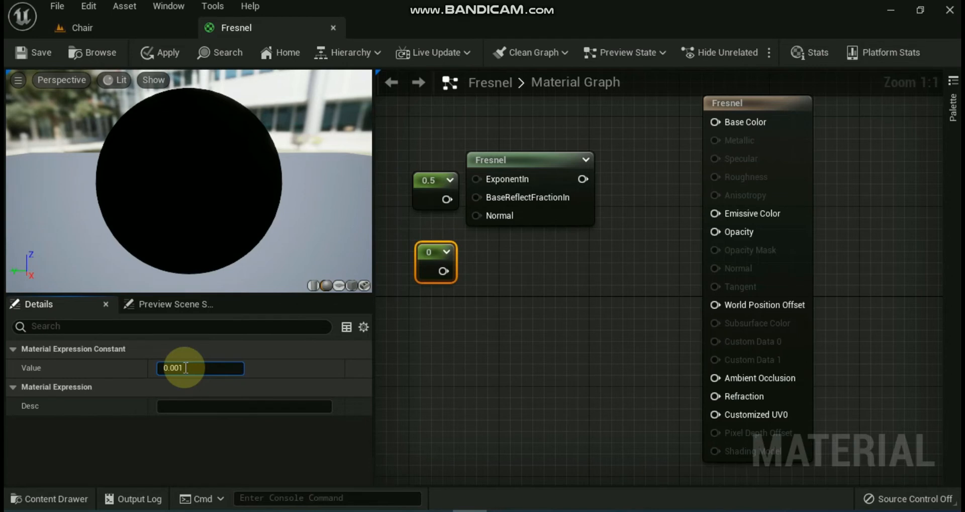
left_click(409, 320)
Connect the 0.001 constant to BaseReflectFractionIn, the 0.5 constant to ExponentIn, and the Fresnel output to Base Color.
left_click_drag(461, 271, 476, 197)
left_click_drag(540, 162, 584, 162)
left_click_drag(446, 199, 523, 180)
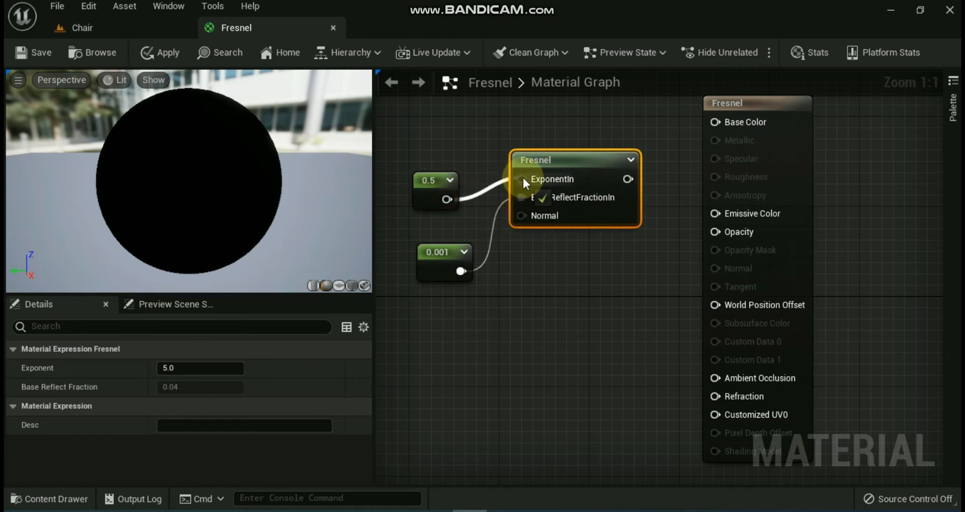
left_click_drag(628, 179, 719, 121)
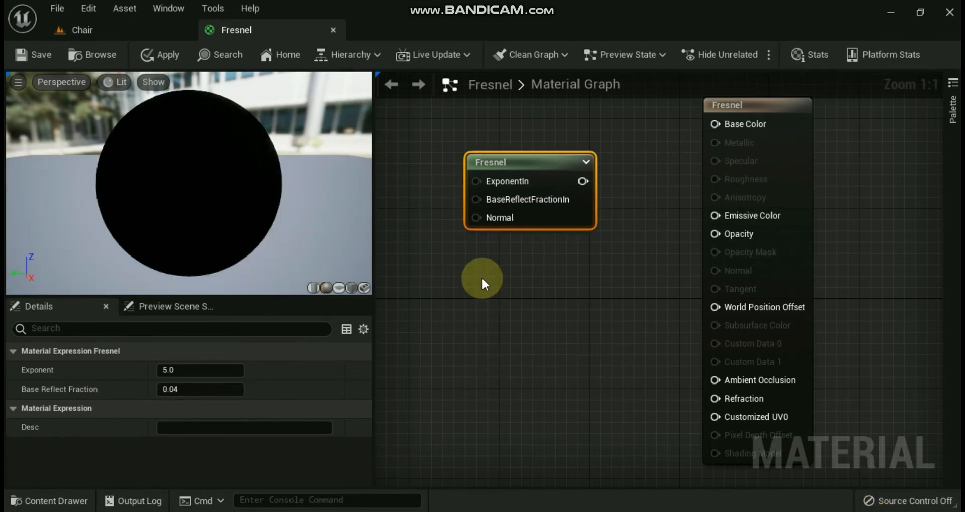
Add a Fresnel_Function node from the Vector Ops category and place it just below the Fresnel node.
right_click(481, 276)
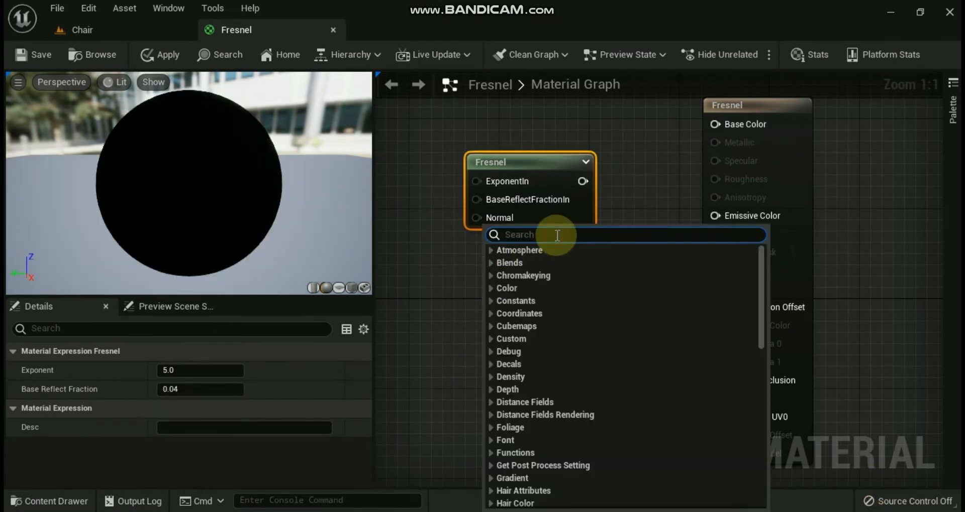
type("fre")
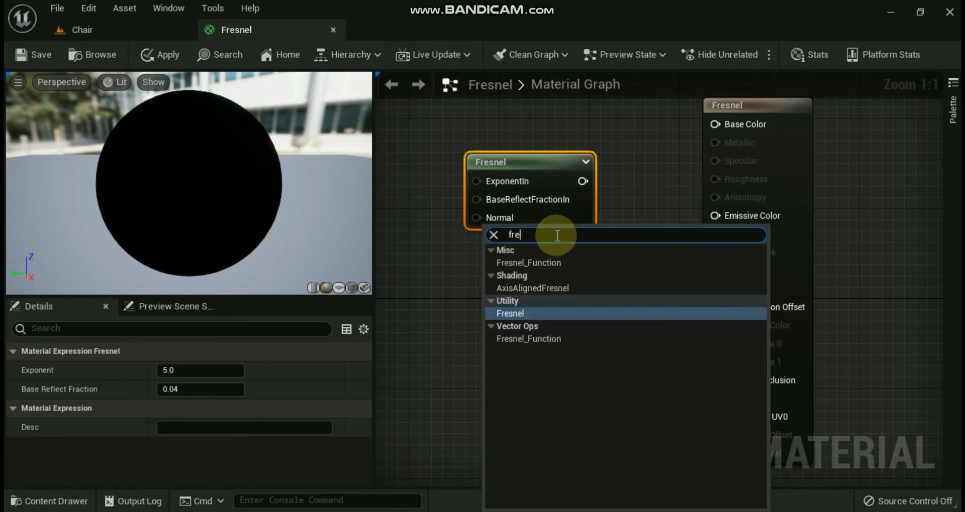
left_click(534, 339)
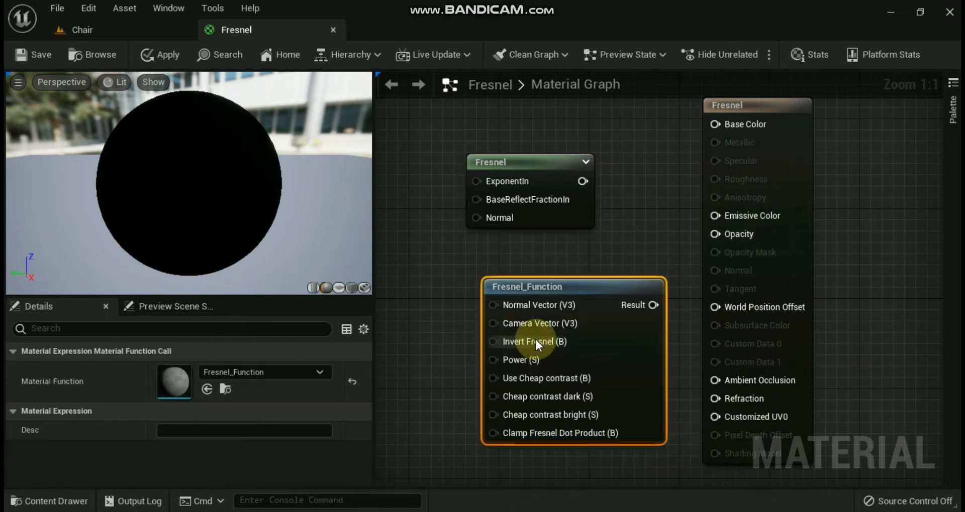
left_click_drag(584, 282, 581, 262)
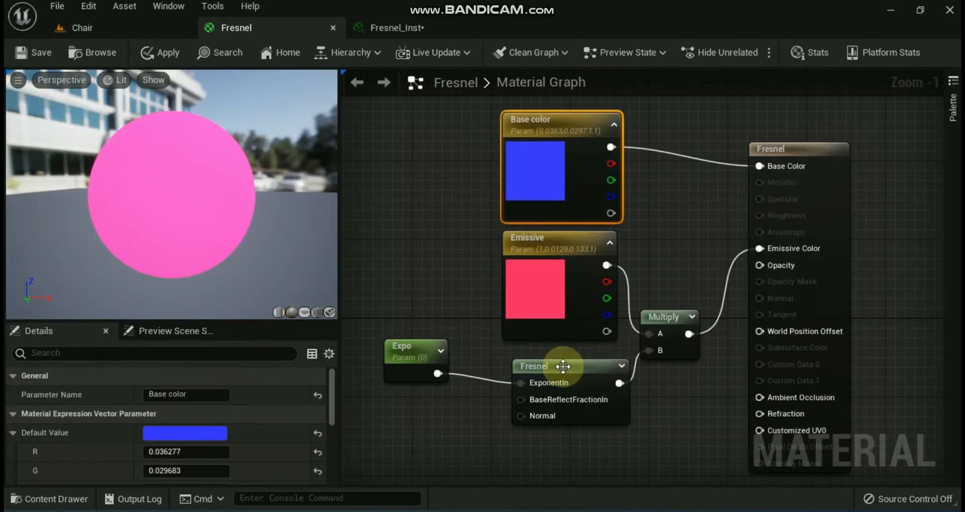
Try Expo default values of 1, 5 and 10 in the blue and pink Fresnel material.
left_click(563, 367)
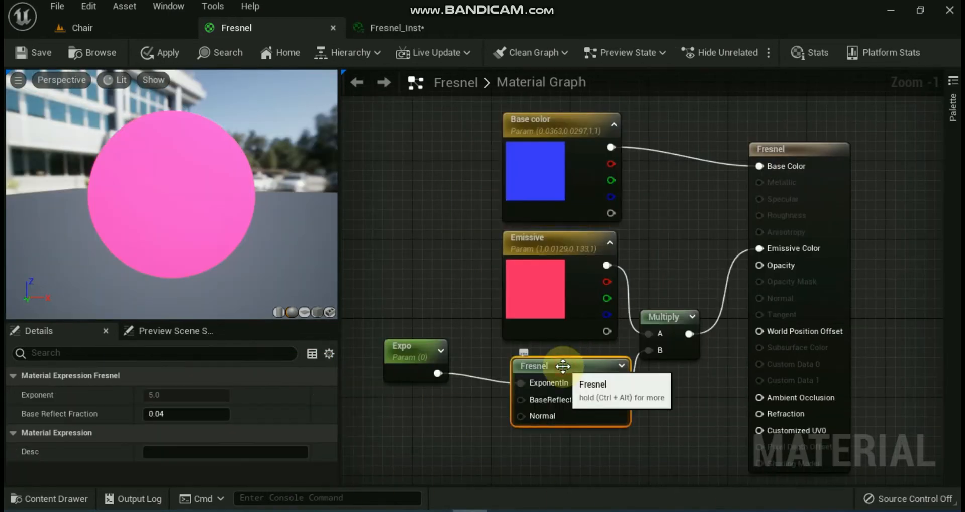
left_click(407, 345)
left_click(158, 434)
type("1")
key("Return")
type("5")
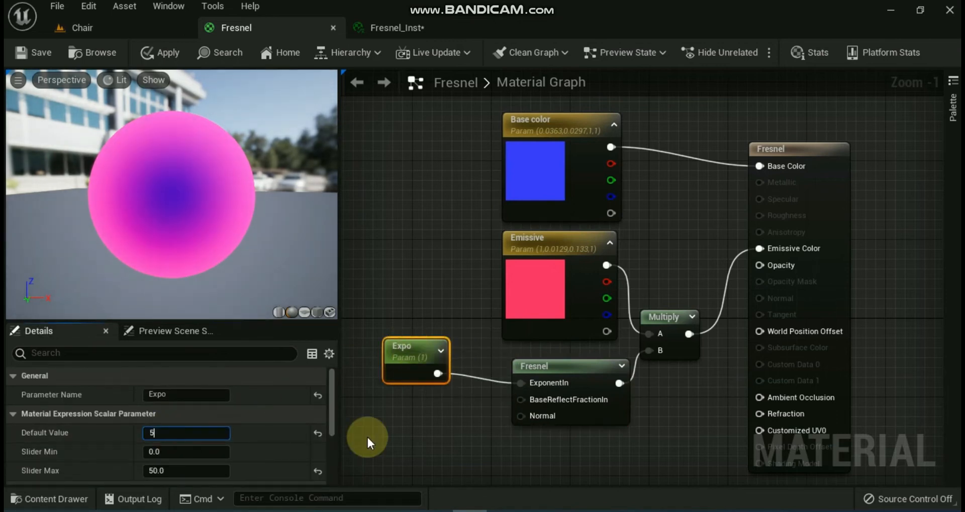
key("Return")
type("10")
key("Return")
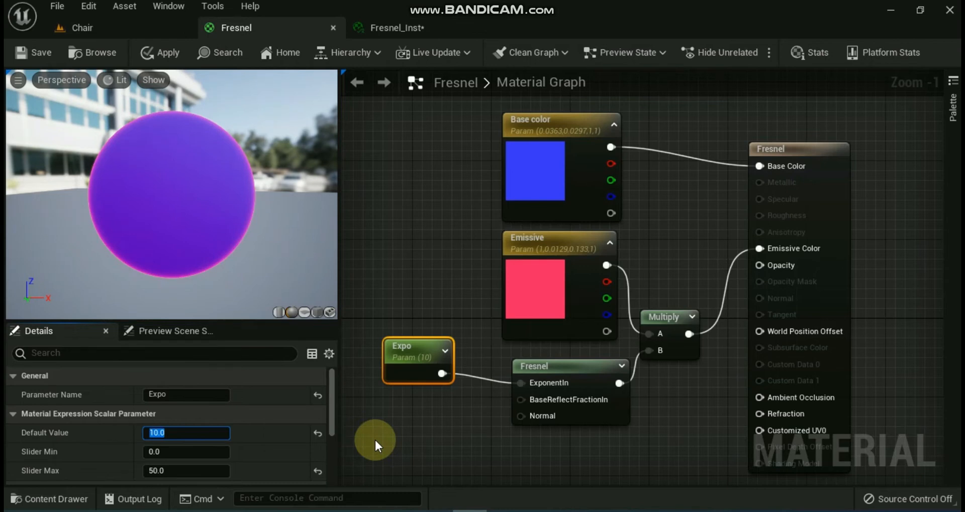
Set the Expo parameter's default value to 5 and check the rim on the preview sphere at different distances.
type("5")
key("Return")
left_click_drag(258, 110, 227, 130)
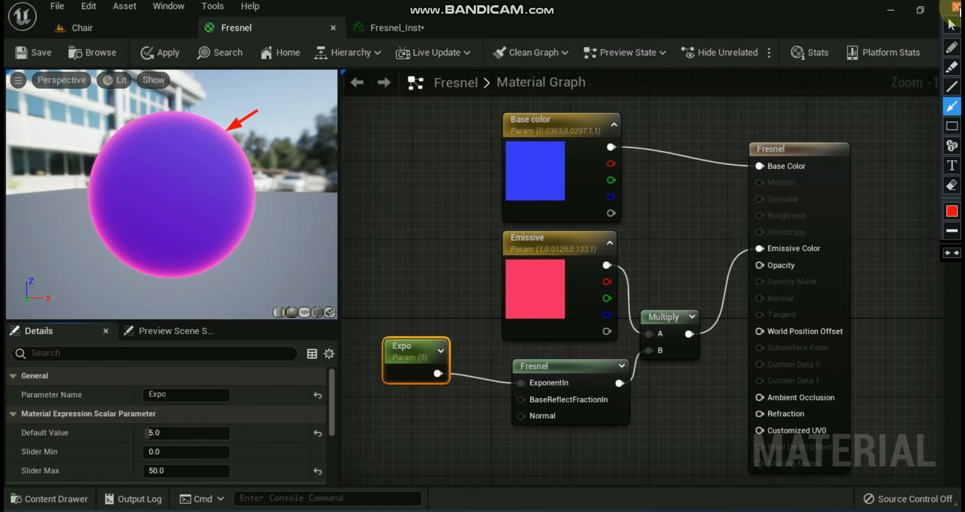
left_click(956, 7)
scroll(274, 179, "up", 4)
scroll(273, 178, "down", 8)
scroll(272, 179, "up", 4)
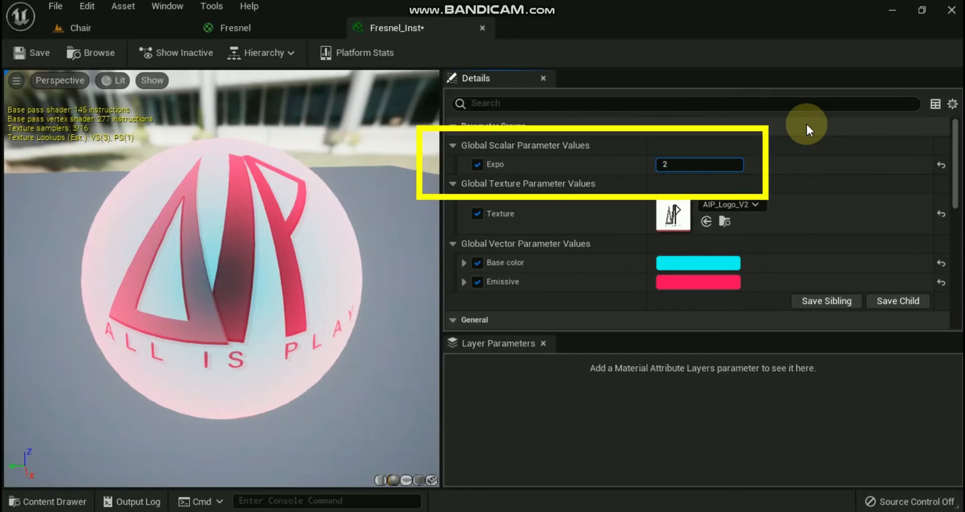
In the Fresnel_Inst material instance, try Expo values of 6, 9 and 10 with the cyan base color.
key("BackSpace")
type("6")
key("ctrl+a")
type("9")
key("ctrl+a")
type("10")
key("Return")
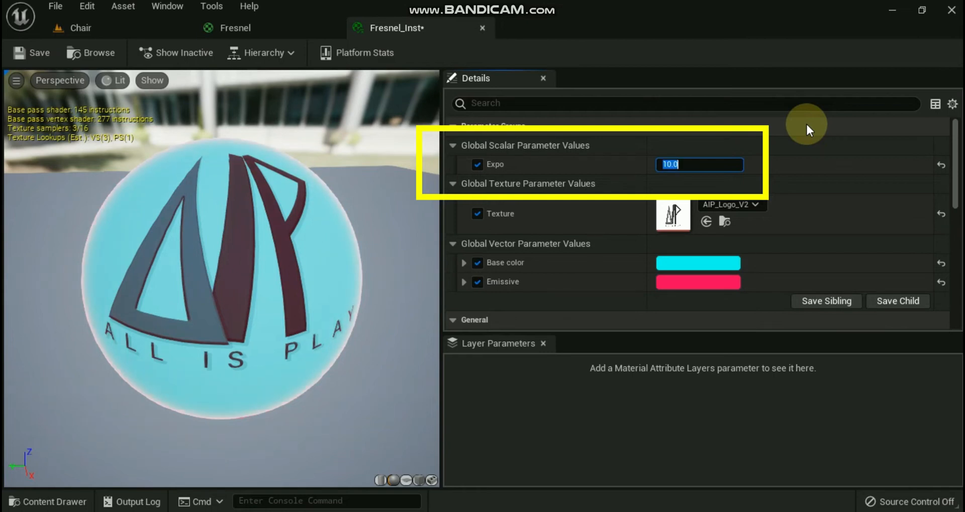
Set the Fresnel_Inst Expo value to 2, 6 and 8 in turn with the dark teal base color.
type("3")
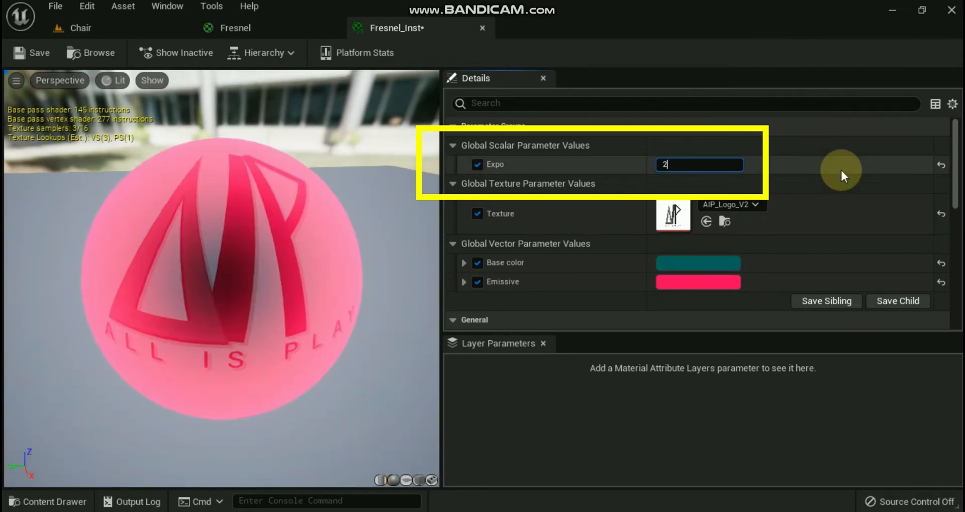
key("ctrl+a")
type("6")
key("Return")
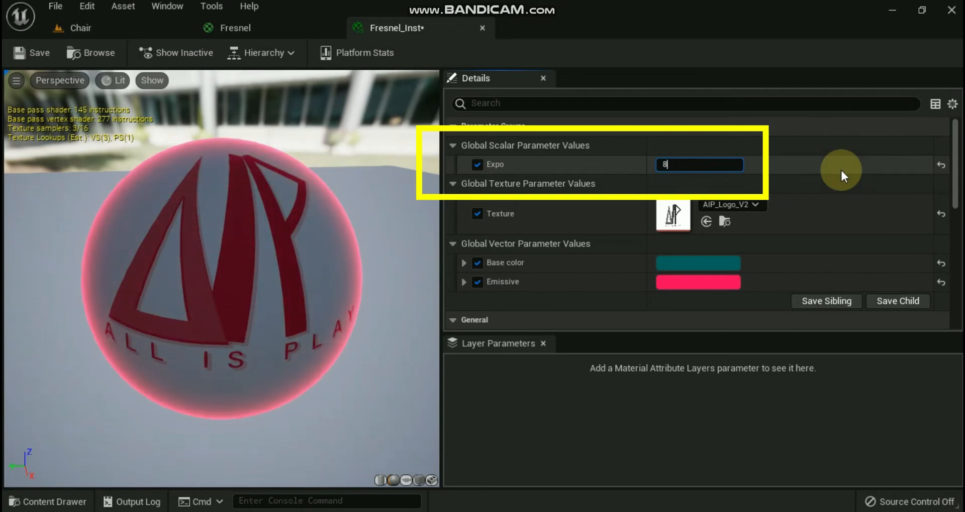
key("Return")
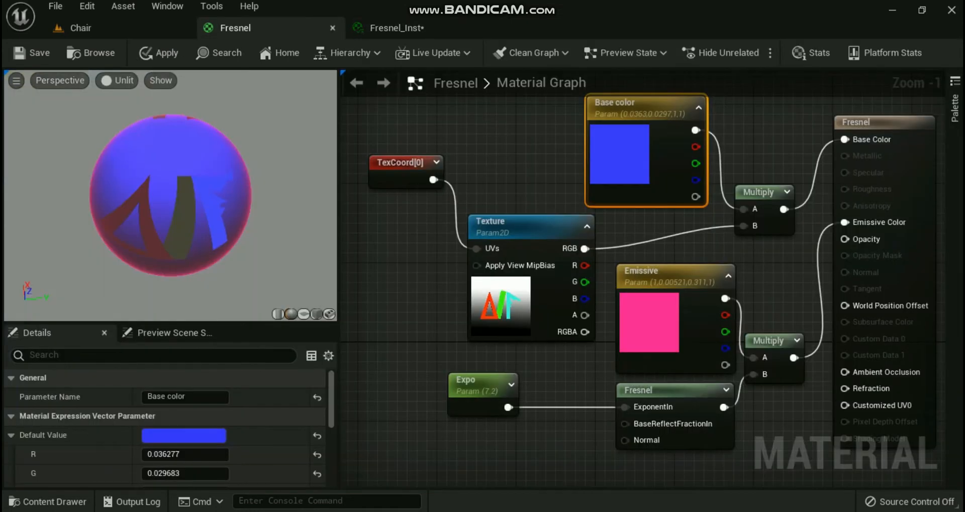
Raise the Expo parameter's default value to 9.6, lower it again, and inspect the brick-normal rim on the preview sphere from different angles.
left_click(463, 383)
mouse_move(150, 436)
left_mouse_down()
mouse_move(142, 437)
mouse_move(155, 437)
left_mouse_up()
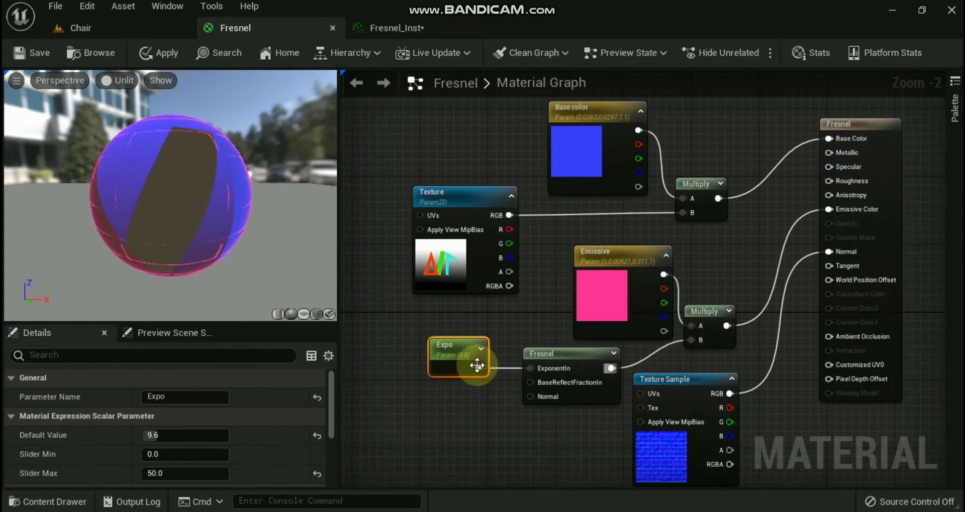
left_click_drag(151, 201, 362, 231)
left_click_drag(152, 437, 148, 437)
left_click_drag(141, 237, 306, 216)
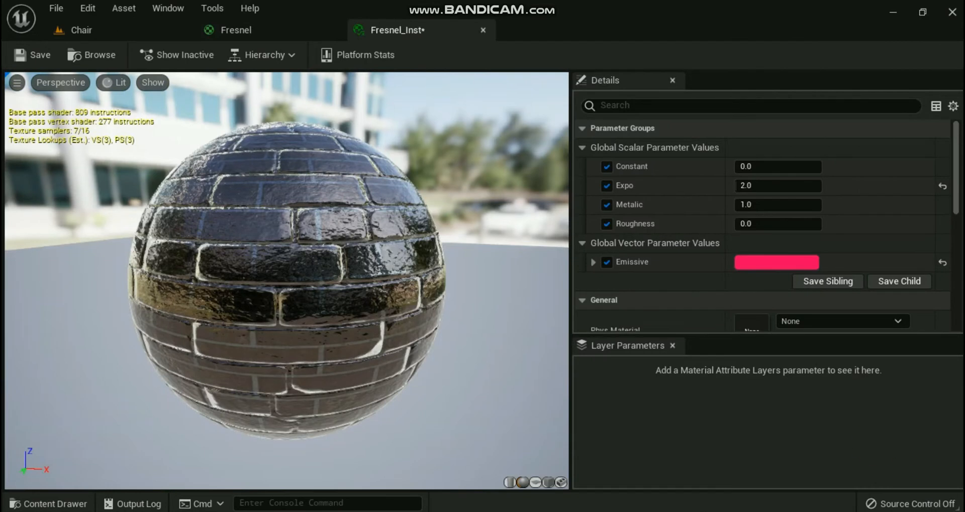
Raise the Constant value in Fresnel_Inst through 0.25, 0.5, 0.75 and 1 to compare the pink emissive intensity on the brick sphere.
left_click(745, 166)
type(".75")
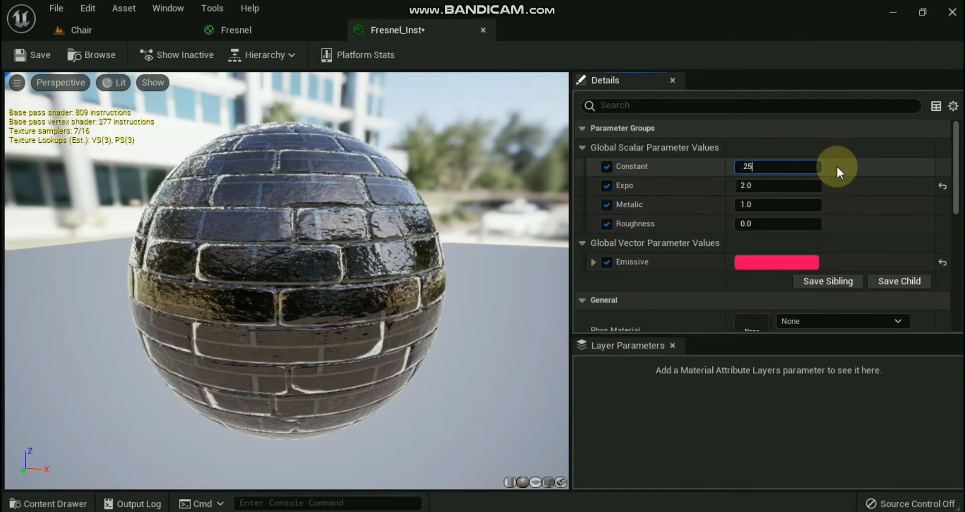
key("Return")
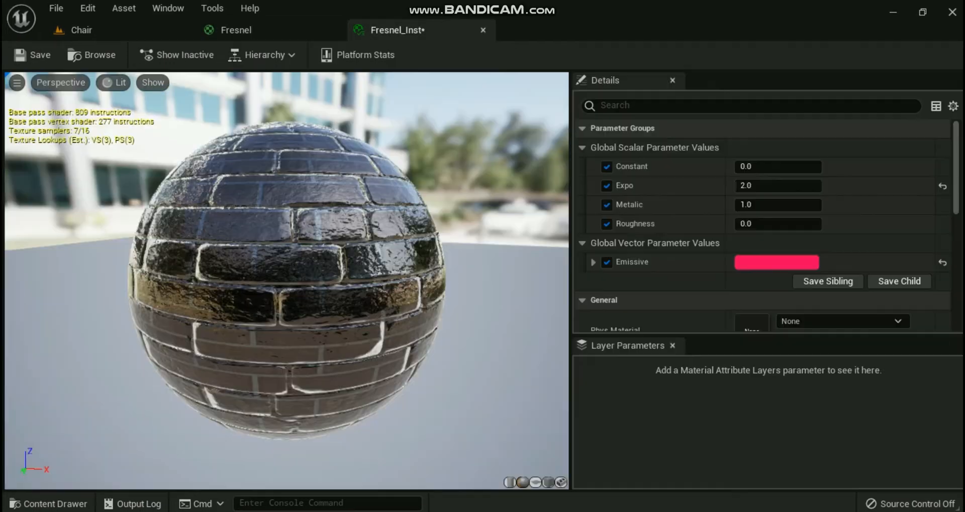
left_click(738, 167)
type(".25")
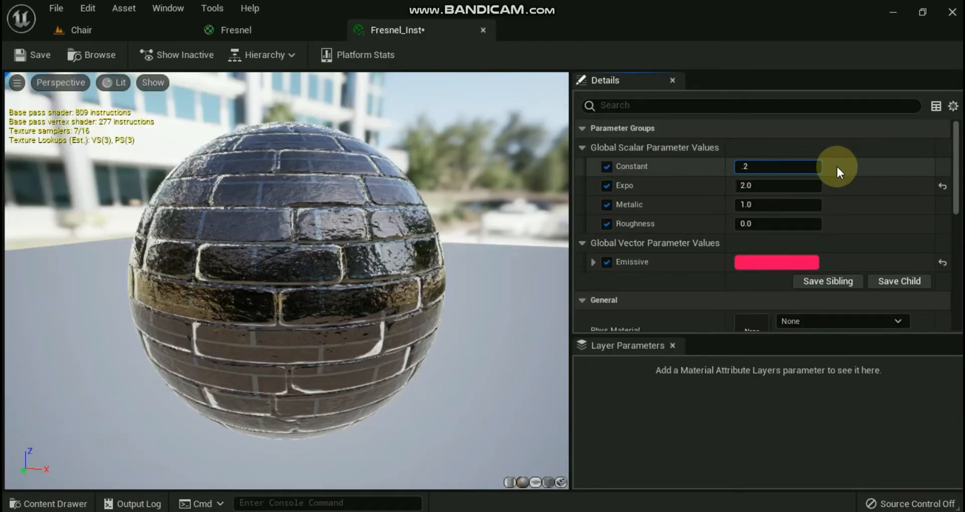
key("Return")
type(".75")
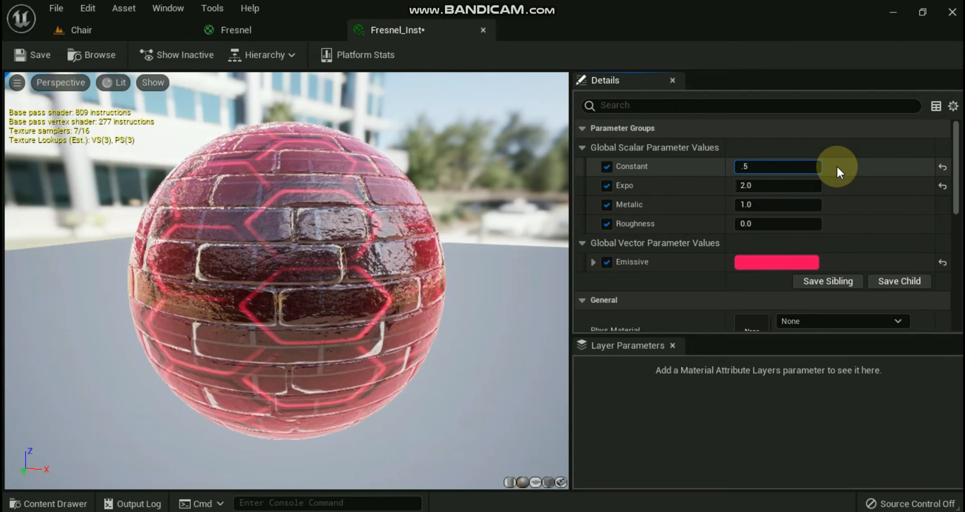
key("Return")
type(".75")
key("Return")
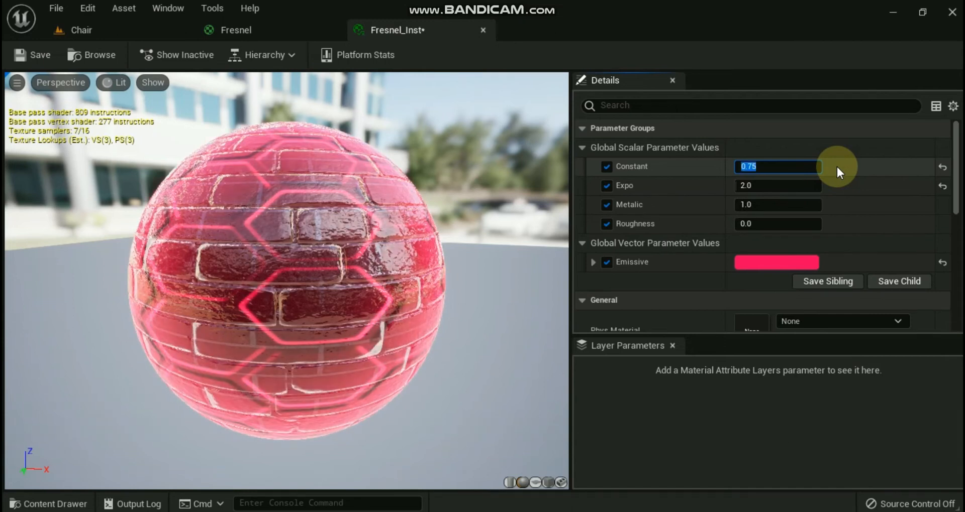
type("1")
key("Return")
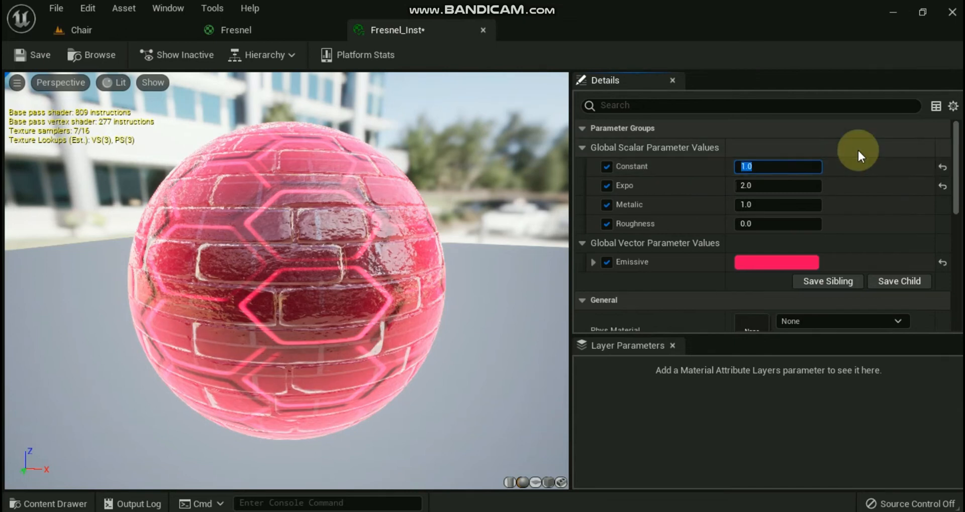
Lower the Constant value of the brick material instance through 0.75 and 0.25 to fade the pink emissive glow.
type(".75")
key("Return")
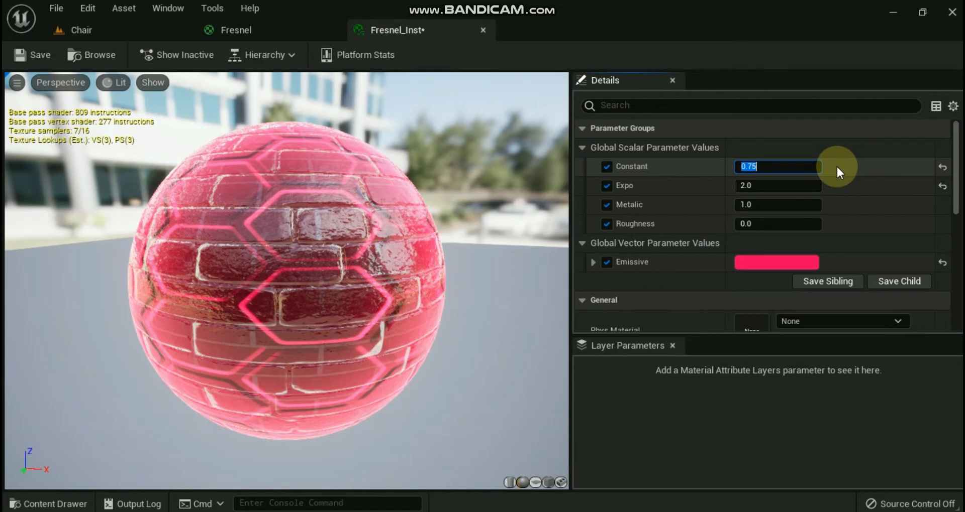
type(".5")
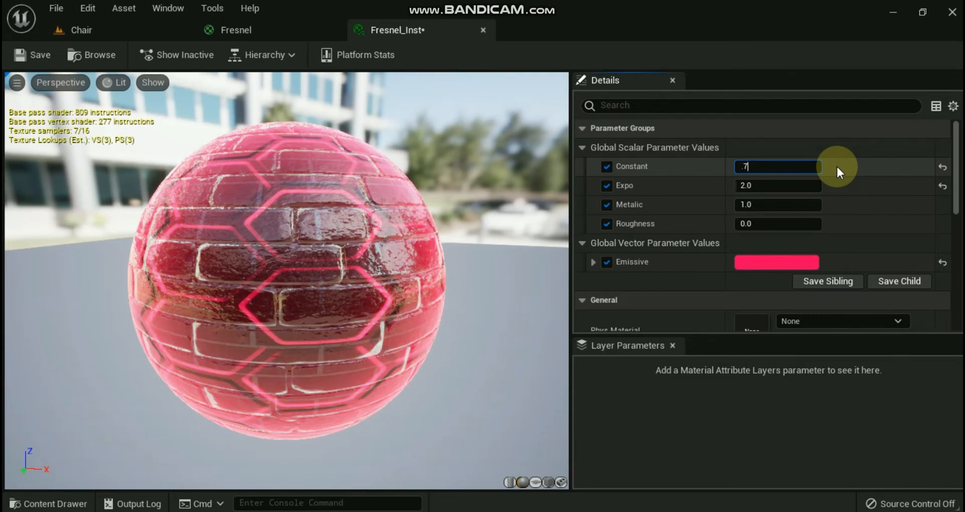
key("BackSpace")
type("25")
key("Return")
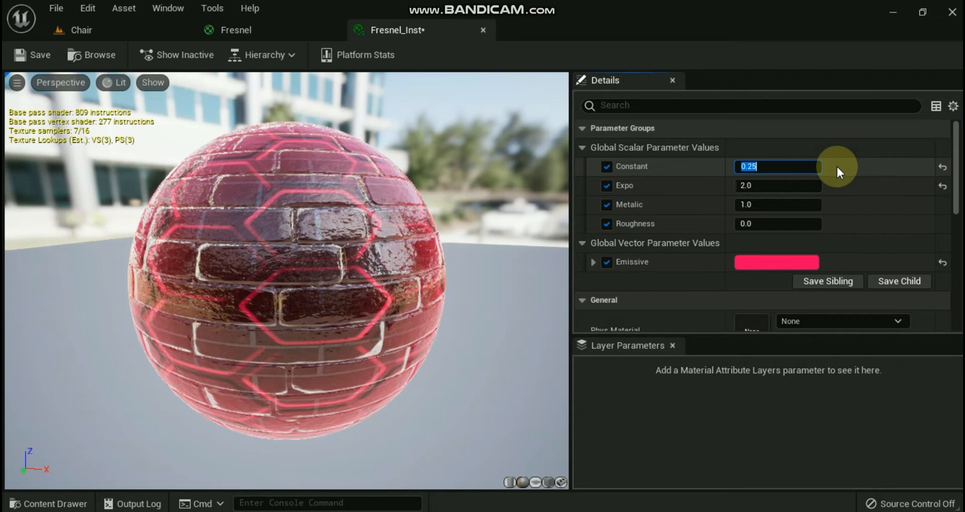
type(".25")
key("BackSpace")
key("BackSpace")
key("Return")
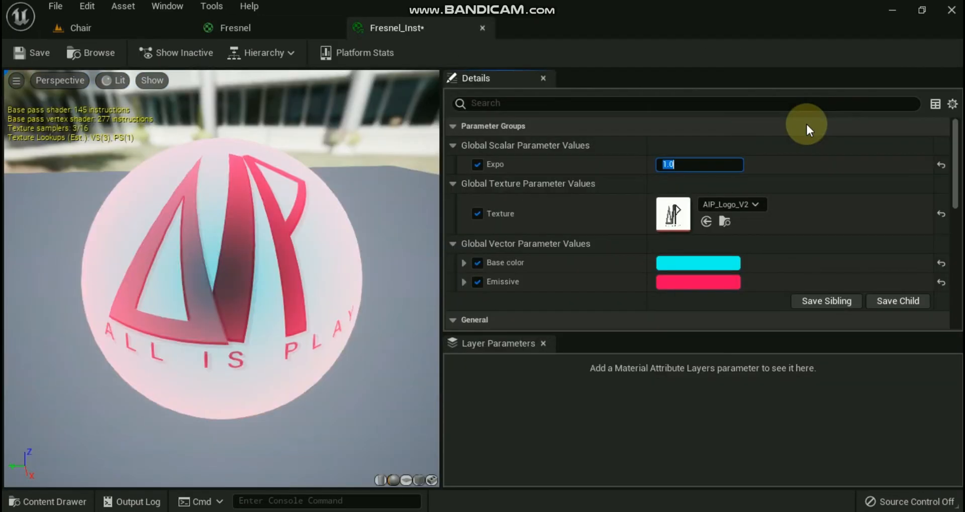
Raise the Expo value in Fresnel_Inst through 4, 9 and 10 with the cyan base color and AIP_Logo_V2 texture.
type("4")
key("Return")
type("9")
key("Return")
type("10")
key("Return")
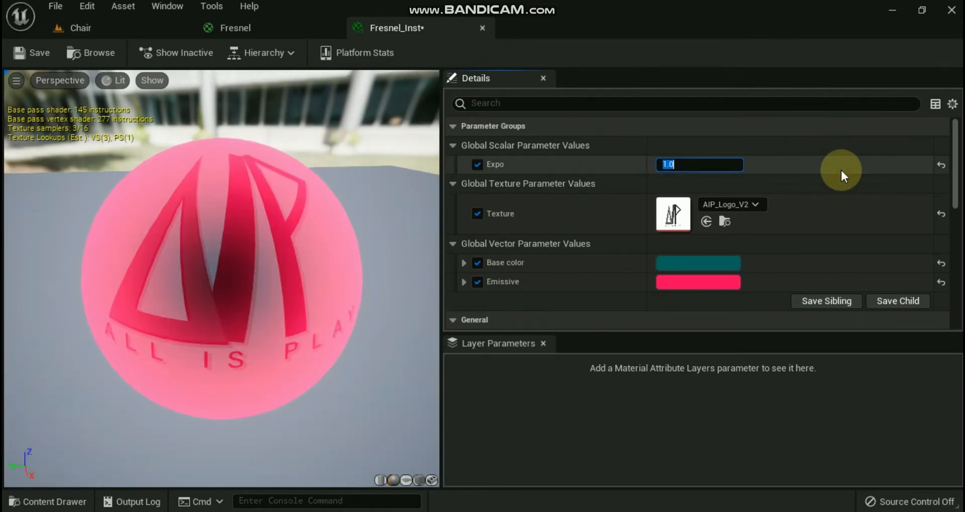
Raise the Expo value in Fresnel_Inst through 4 to 10 with the dark teal base color.
type("6")
key("Return")
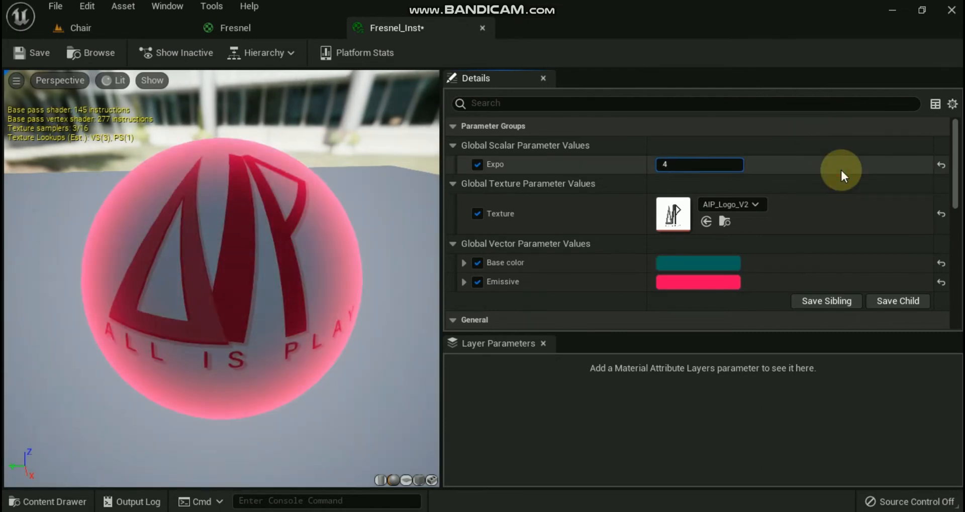
type("10")
key("Return")
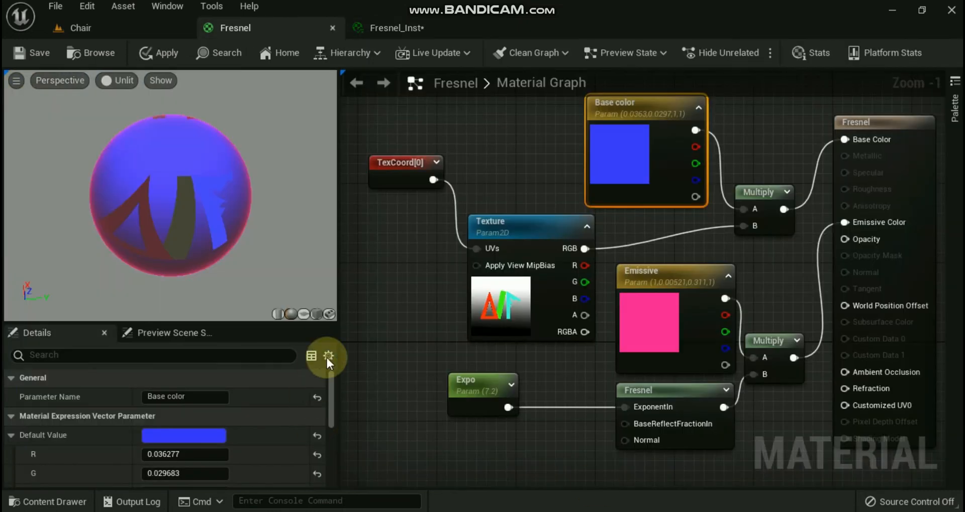
In the Fresnel material, set the Expo parameter's default value to 9.6 and then 7.2, viewing the preview sphere from another angle.
left_click(457, 384)
mouse_move(151, 438)
left_mouse_down()
mouse_move(140, 435)
mouse_move(155, 437)
left_mouse_up()
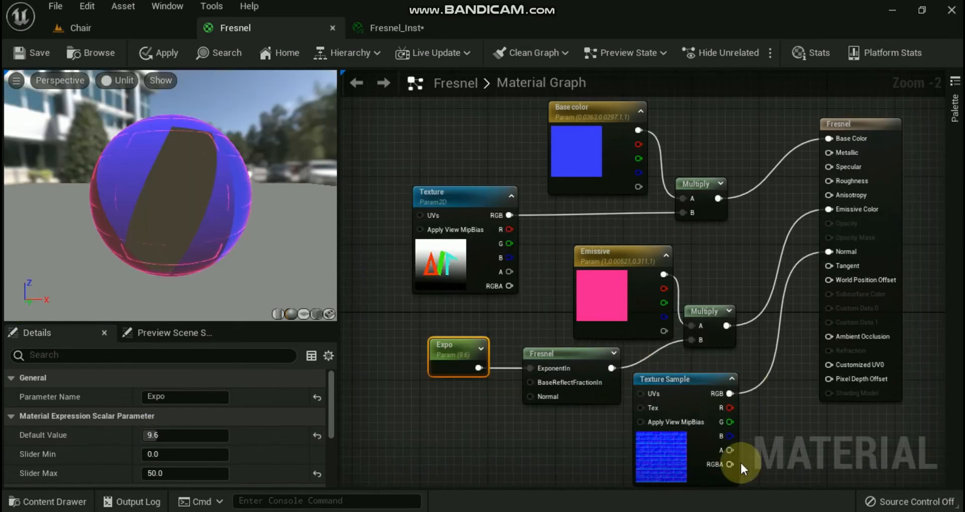
mouse_move(219, 226)
left_mouse_down()
mouse_move(166, 228)
mouse_move(196, 232)
mouse_move(201, 244)
mouse_move(251, 201)
mouse_move(211, 242)
left_mouse_up()
left_click_drag(153, 436, 151, 436)
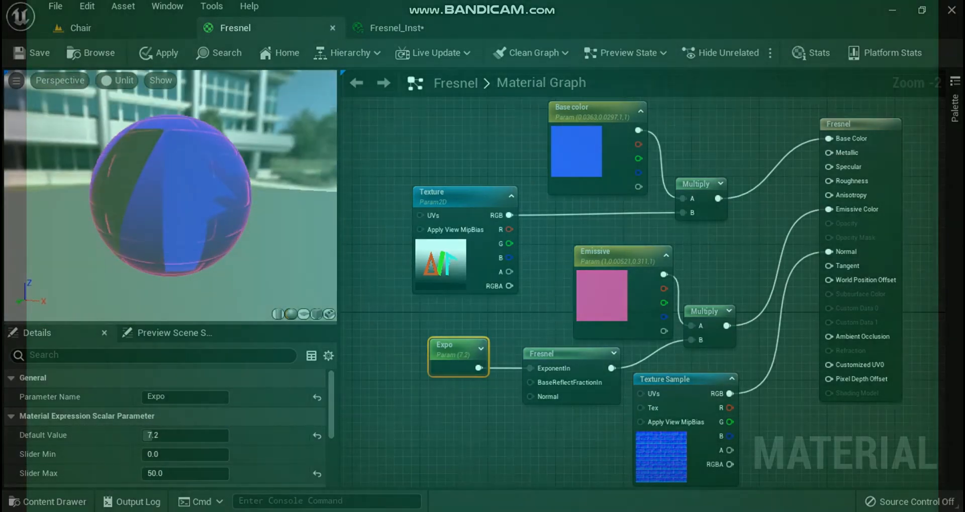
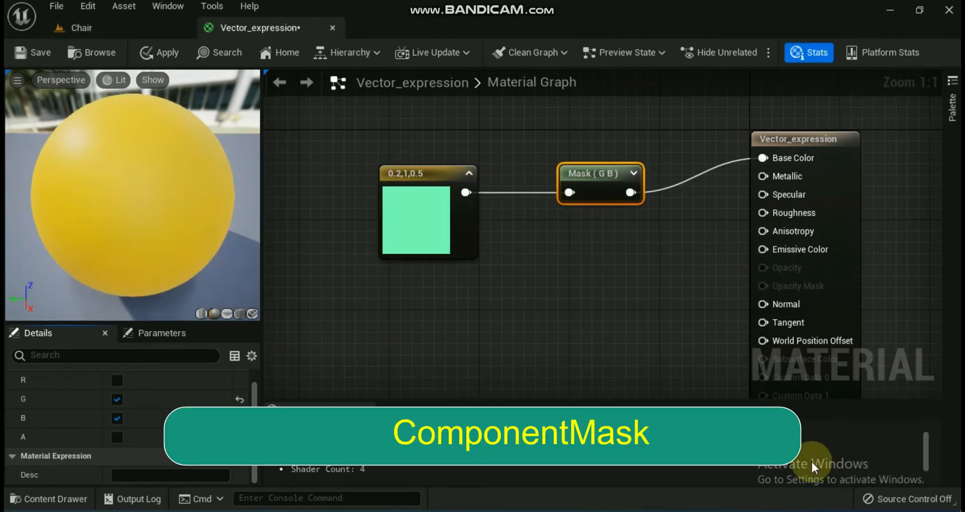
Set the Mask node to pass only the R channel of the 0.2,1,0.5 constant, disabling G and B.
left_click(420, 172)
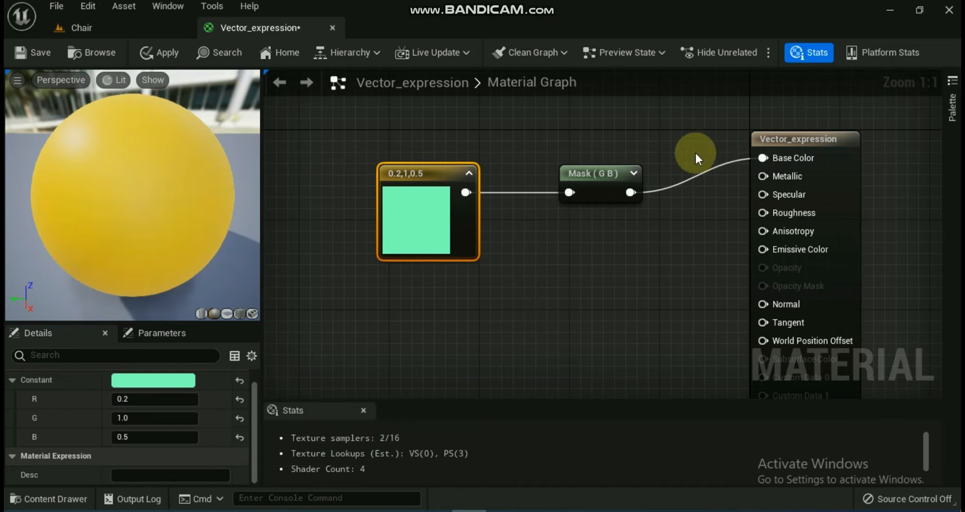
left_click(594, 173)
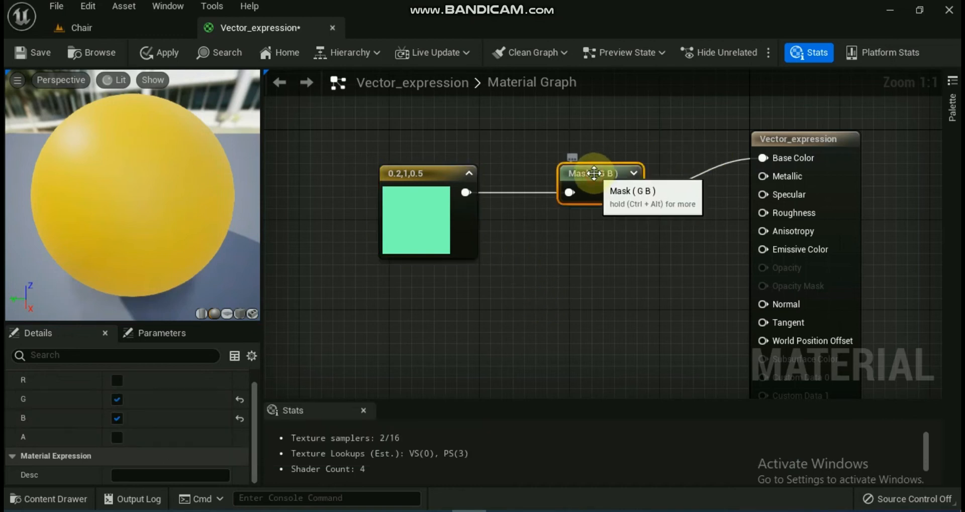
left_click(117, 380)
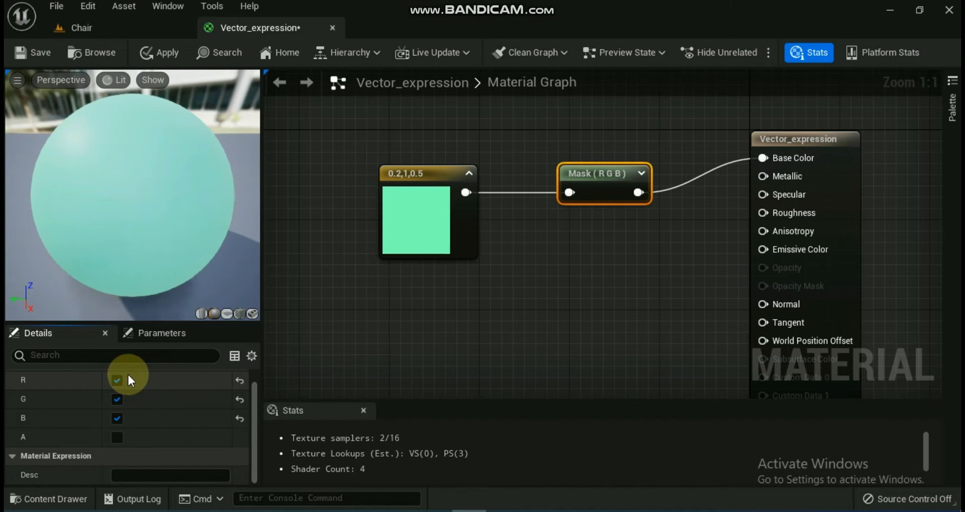
left_click(117, 400)
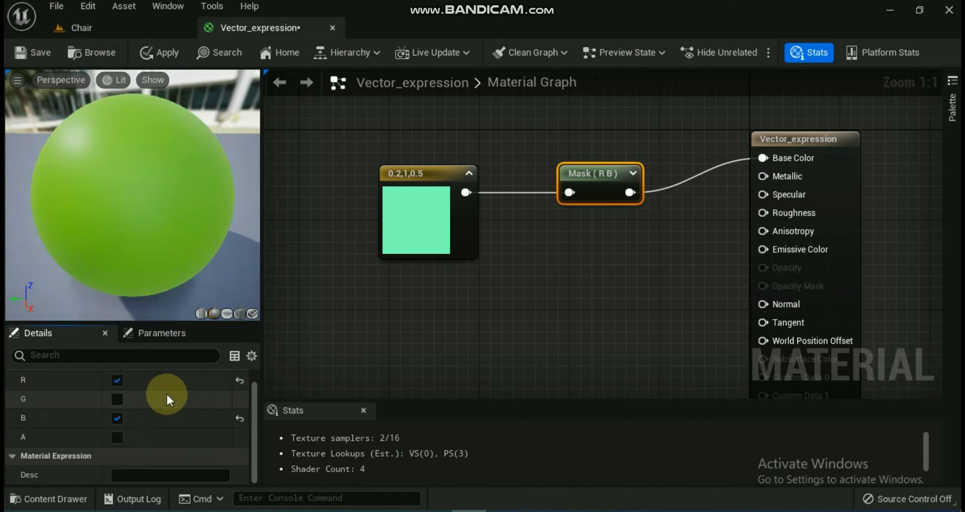
left_click(118, 418)
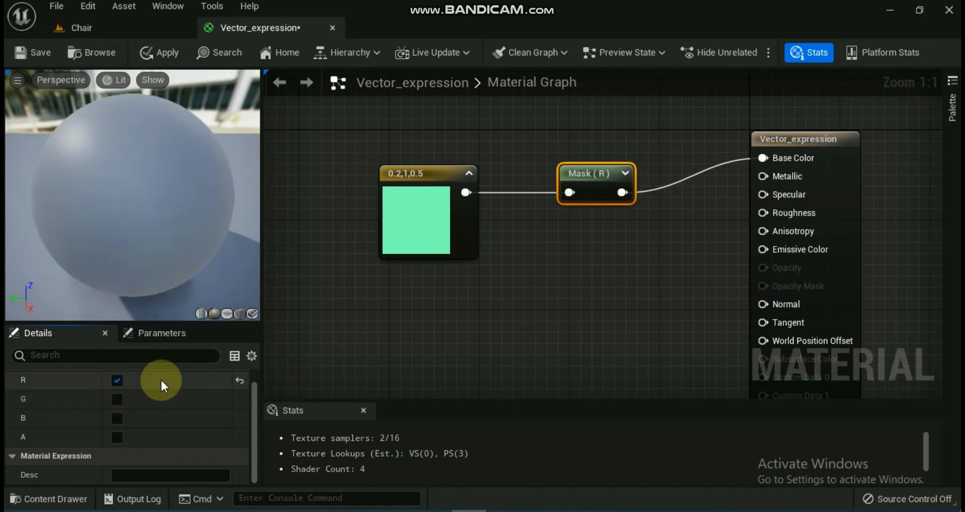
Enable the G and B channels on the Mask node and disable R.
left_click(117, 418)
left_click(116, 381)
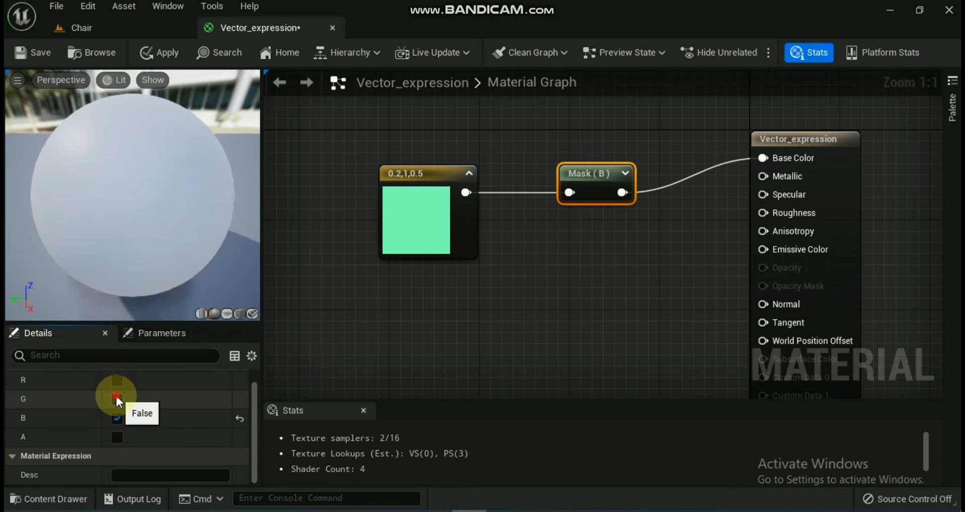
left_click(117, 397)
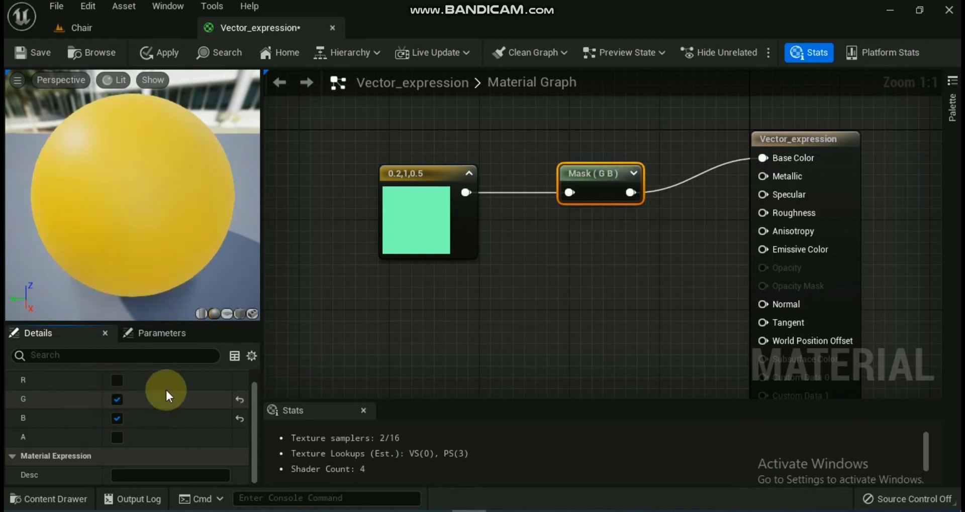
Enable R on the Mask node and disable G and B.
left_click(116, 381)
left_click(118, 399)
left_click(117, 418)
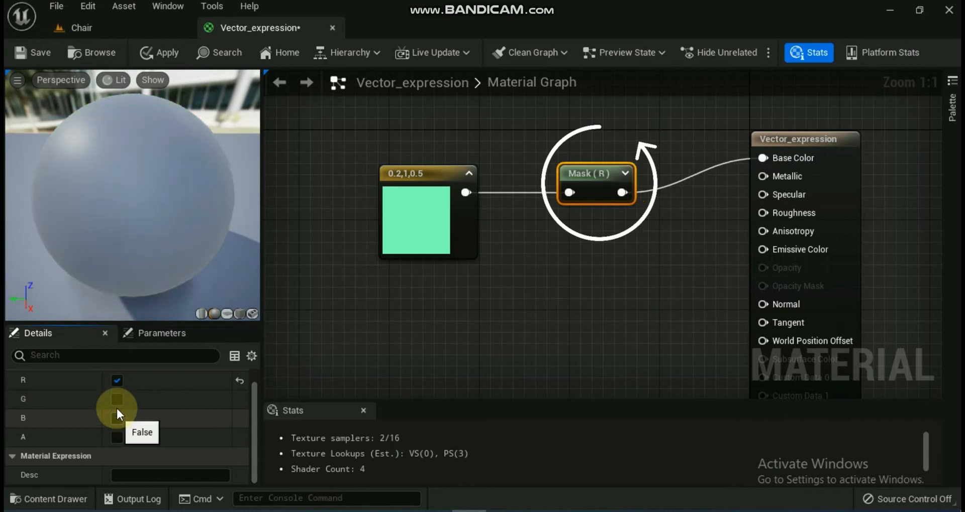
Try the A channel on the Mask node, disable it again, and enable G.
left_click(118, 437)
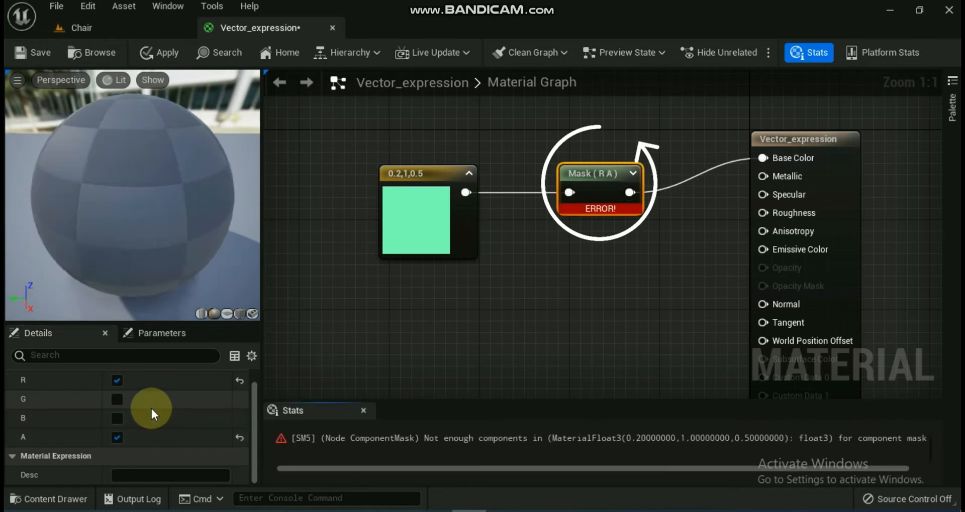
left_click(116, 437)
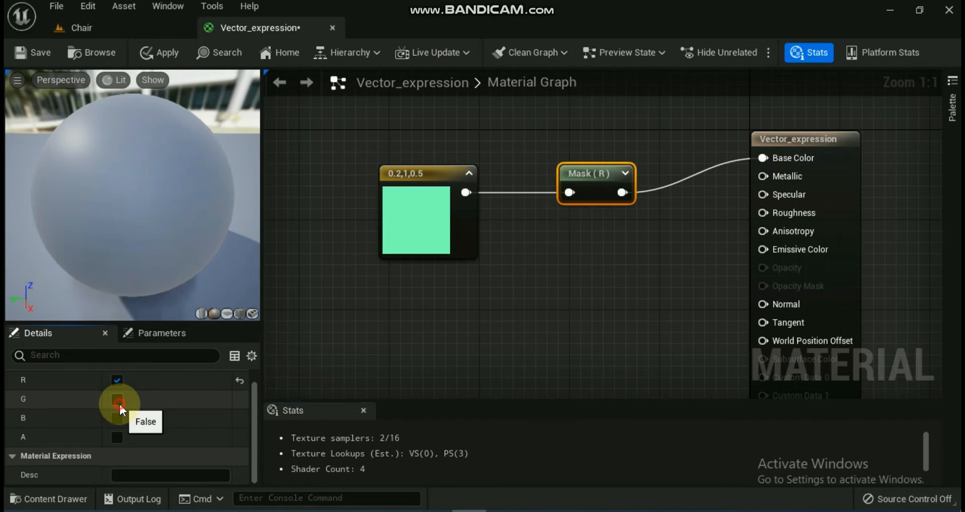
left_click(118, 402)
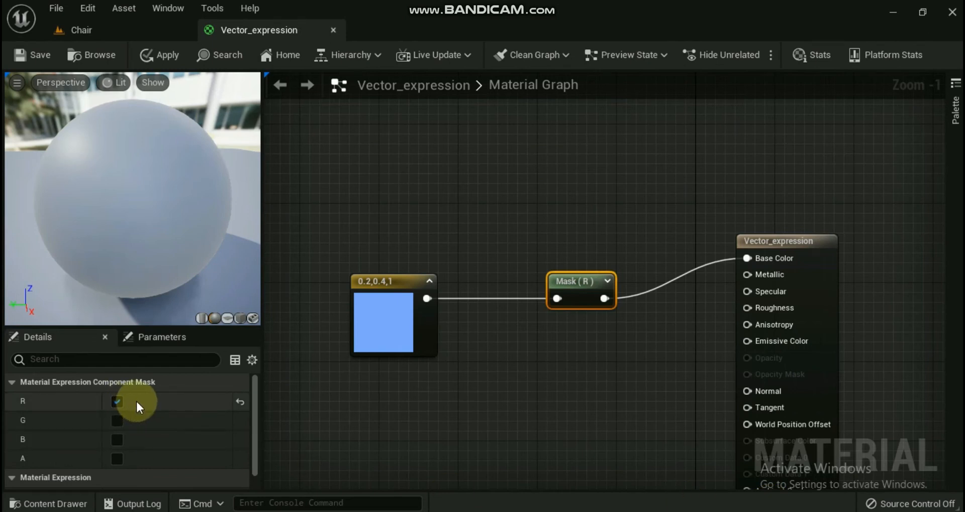
Toggle the R and G channels of the mask on the 0.2,0.4,1 constant, finishing with only G enabled.
left_click(117, 419)
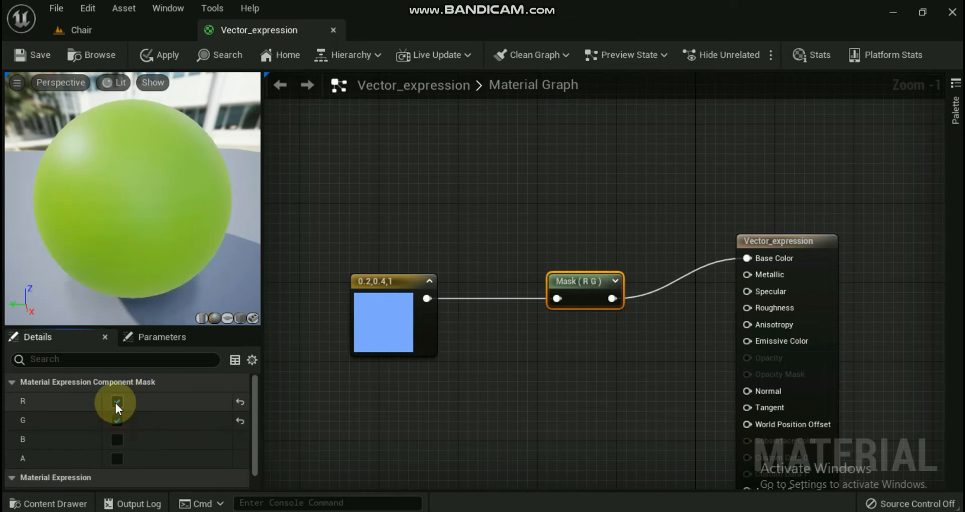
left_click(116, 402)
left_click(116, 402)
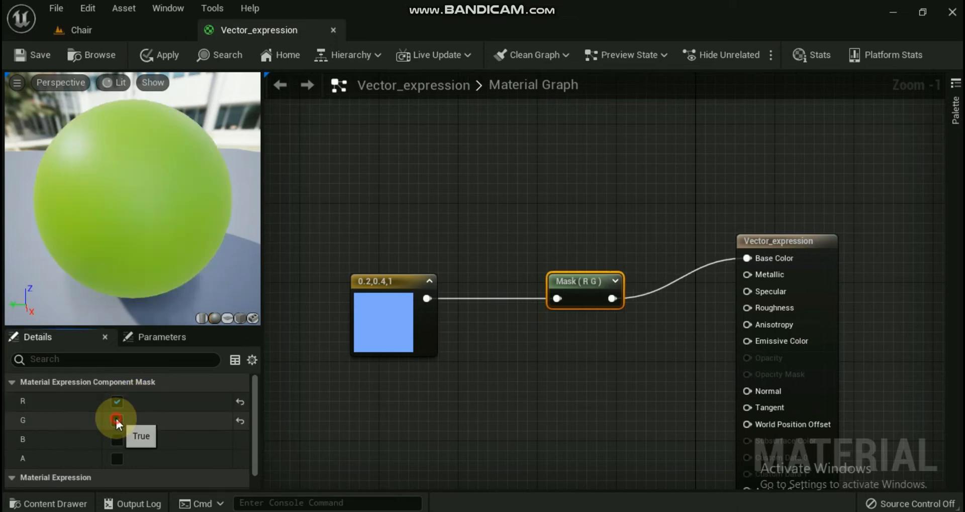
left_click(116, 420)
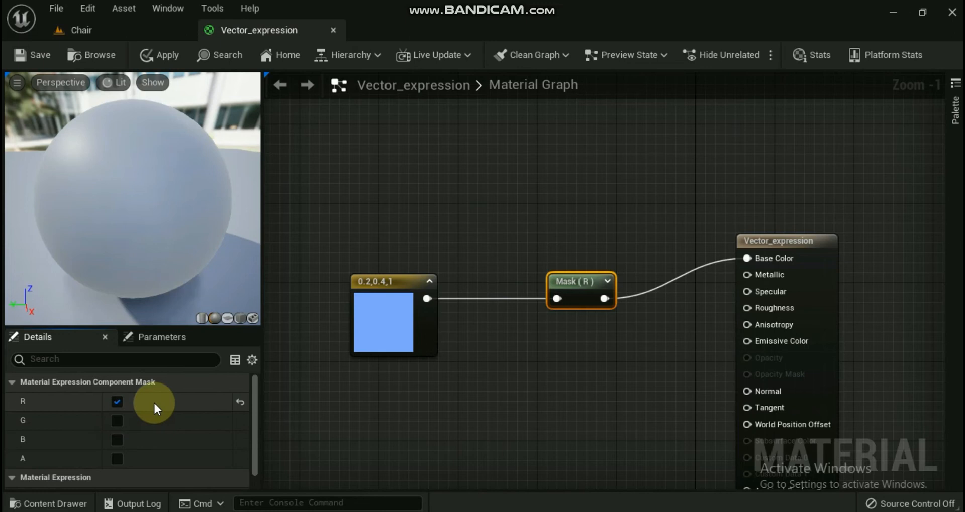
left_click(116, 421)
left_click(117, 401)
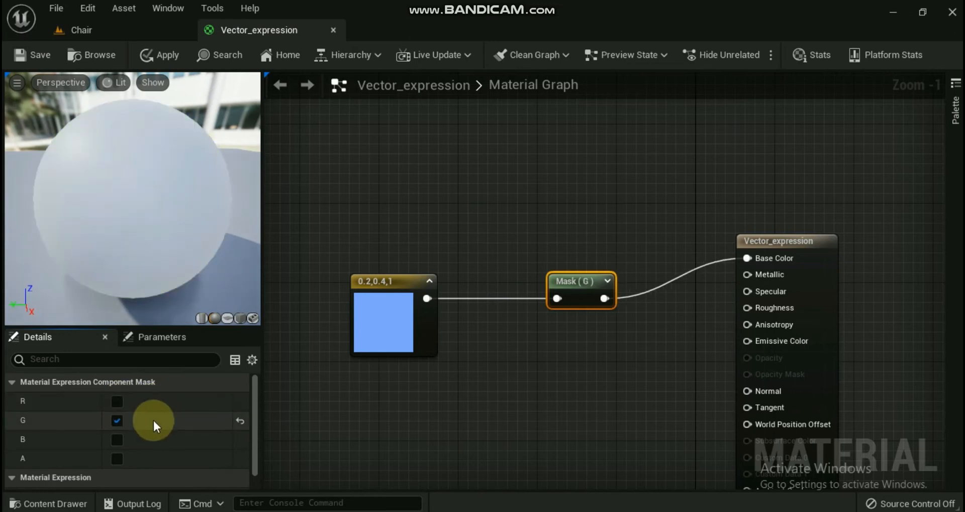
Try the Mask node with B alone and with A alone, restoring G as its only channel.
left_click(116, 420)
left_click(117, 440)
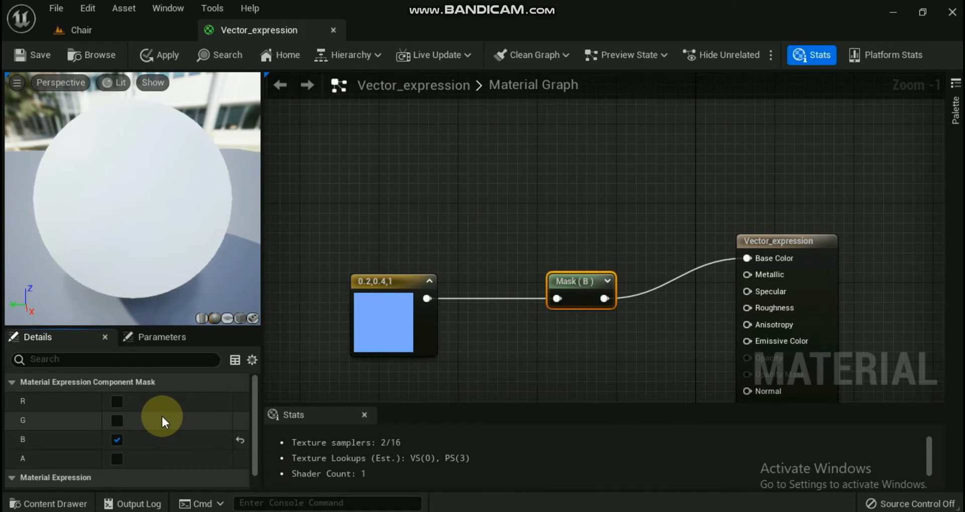
left_click(116, 440)
left_click(117, 460)
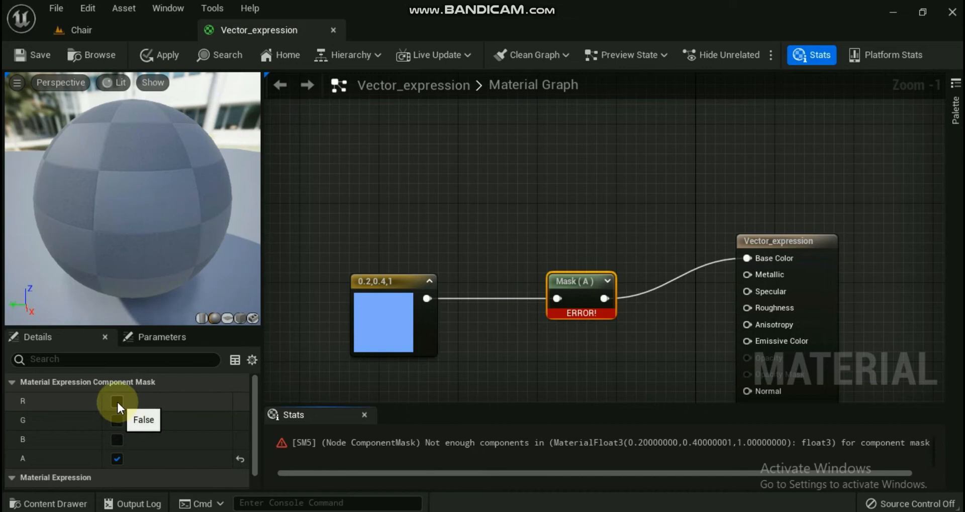
left_click(116, 420)
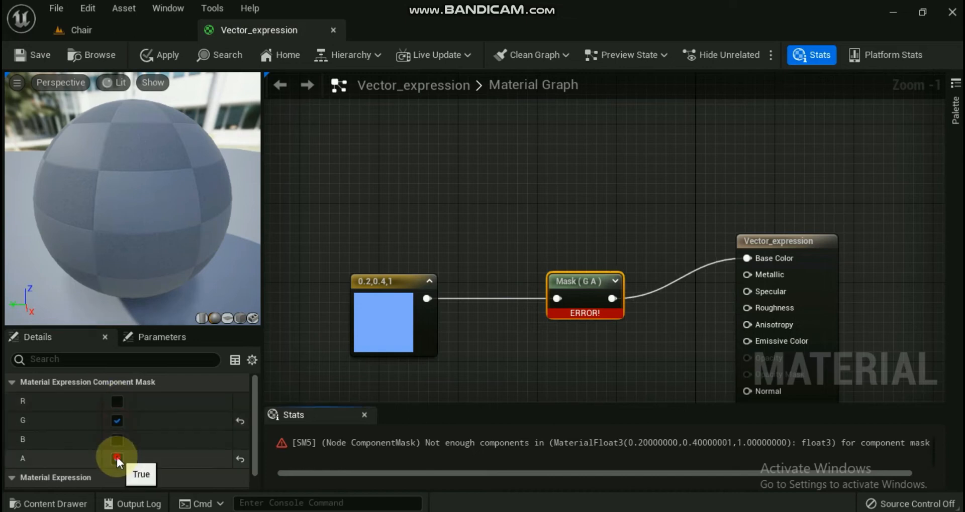
left_click(117, 458)
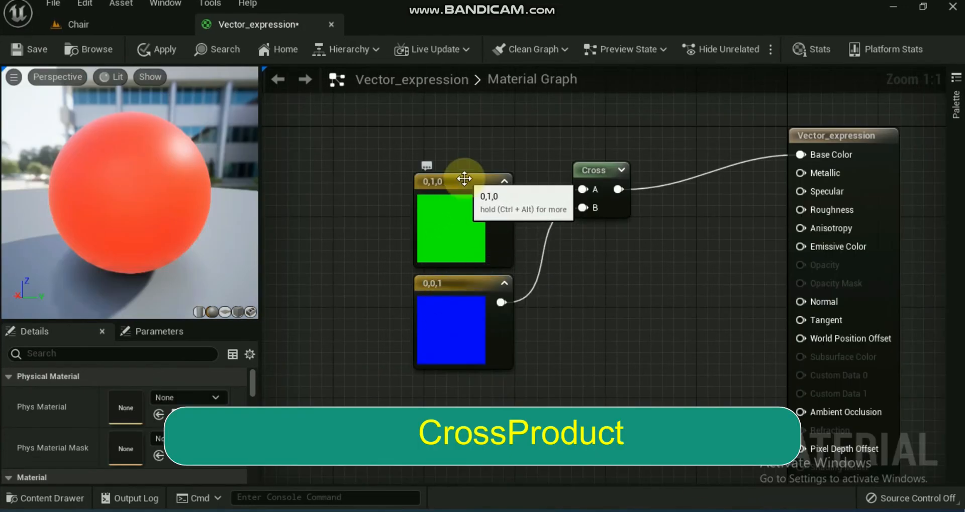
Set the R component of the green 0,1,0 constant to 1 and open its G value for editing.
double_click(453, 210)
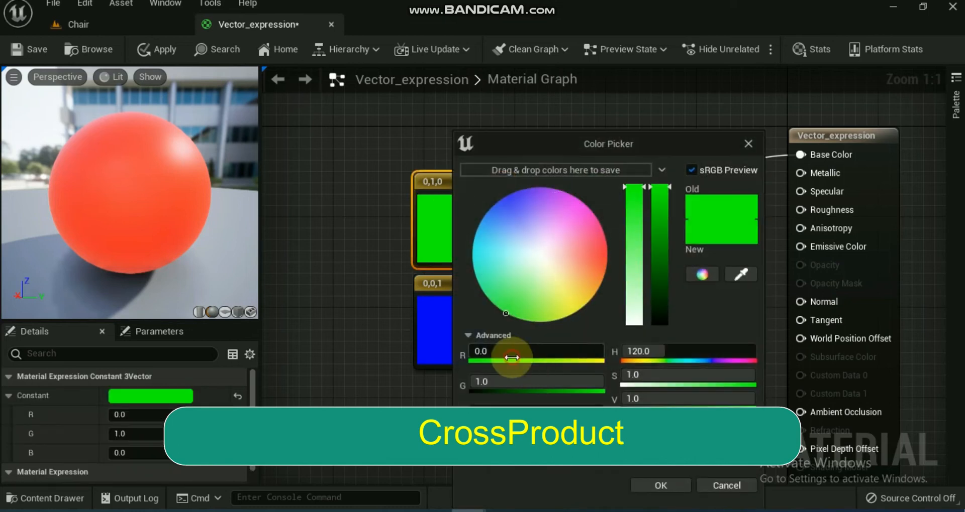
left_click(510, 356)
type("1")
left_click(510, 381)
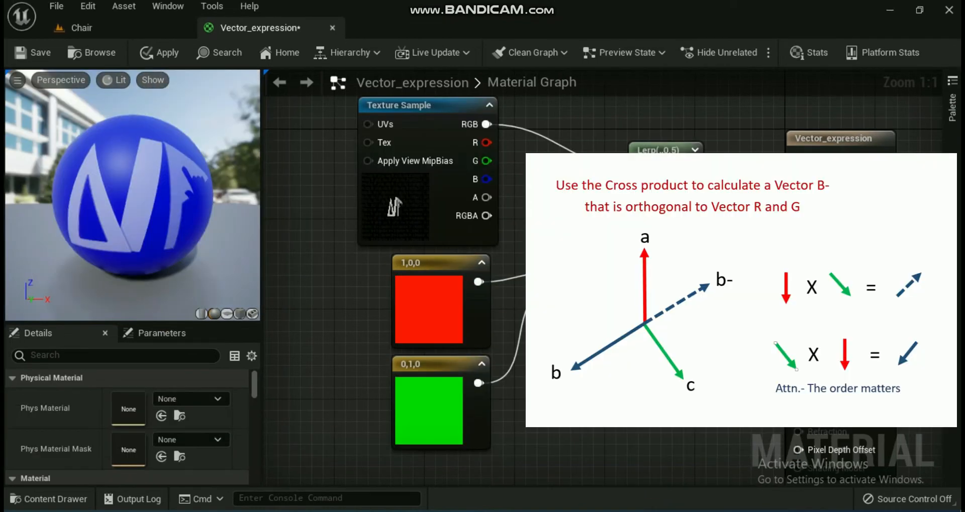
Change the upper red constant vector to blue by setting B to 1 and R to 0.
left_click(436, 265)
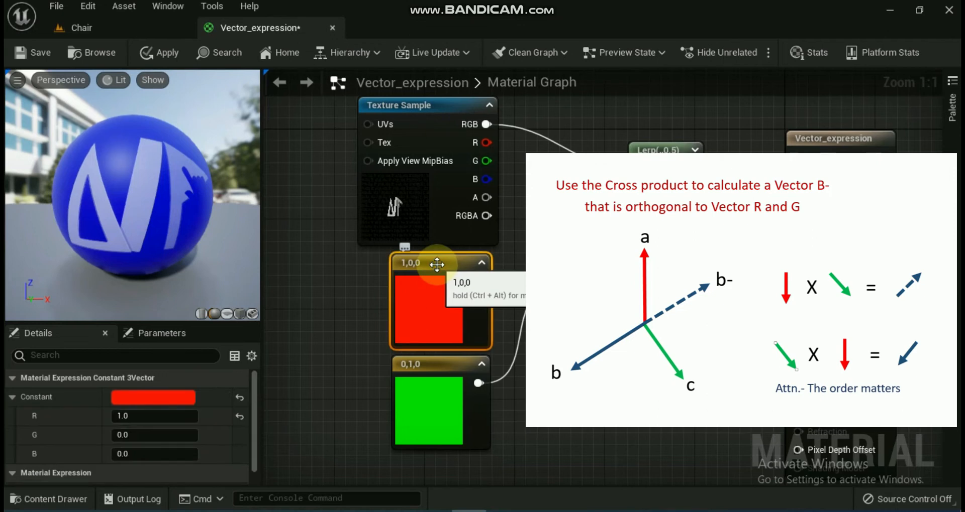
left_click(129, 454)
type("1")
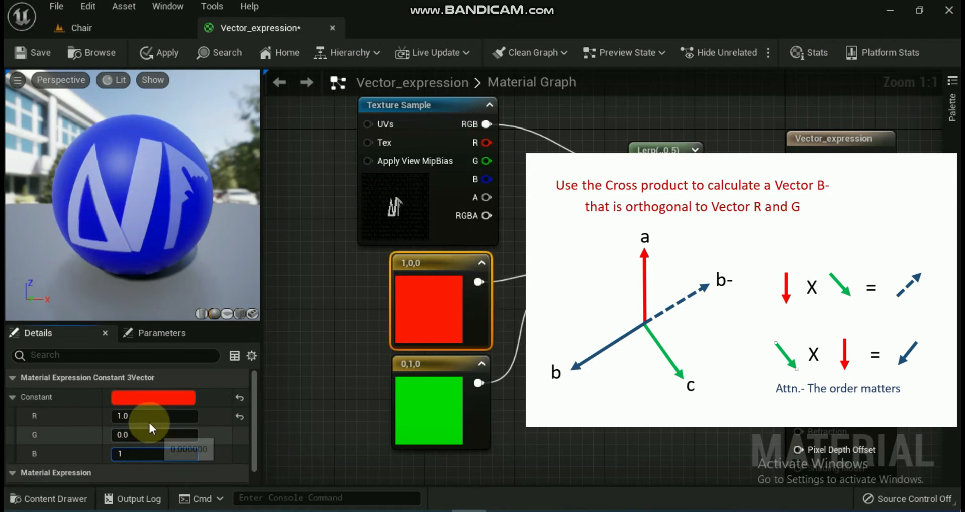
left_click(154, 416)
type("0")
left_click(288, 401)
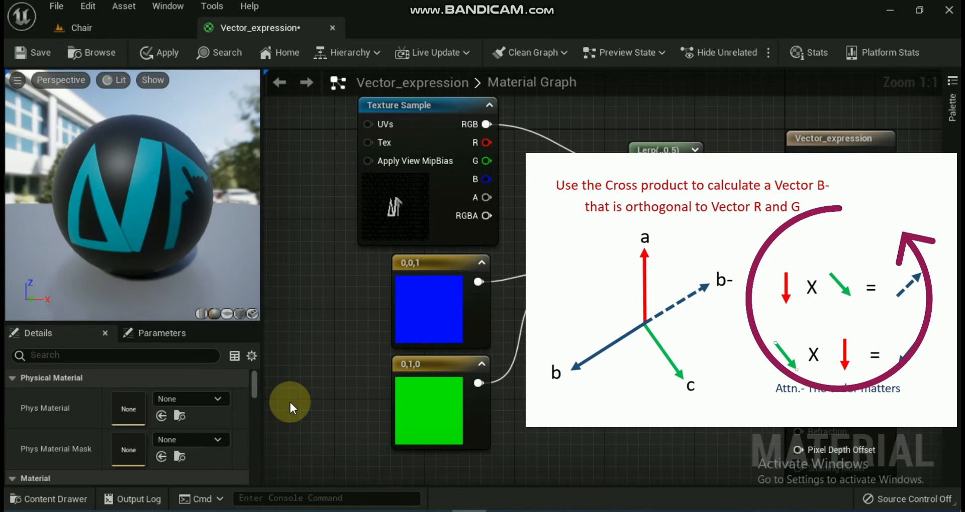
Change the lower green constant vector to red by setting R to 1 and G to 0.
left_click(448, 261)
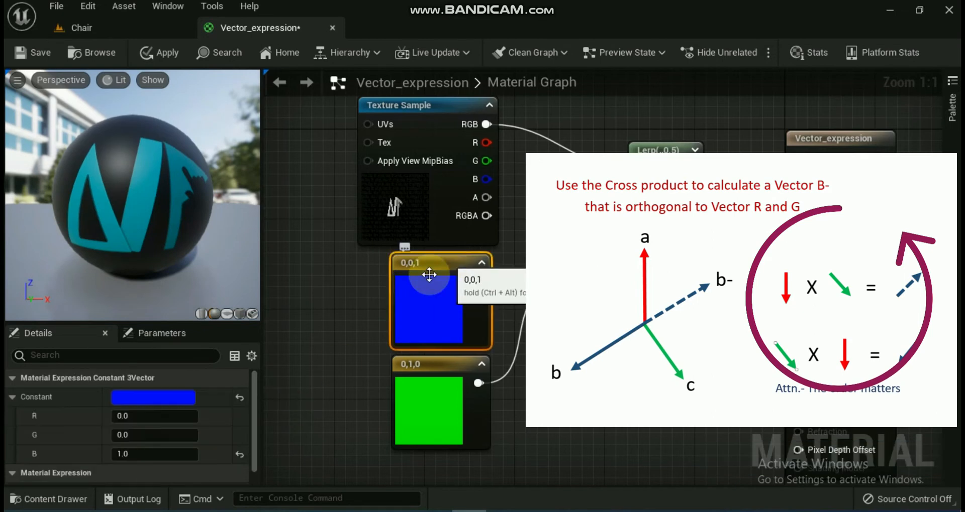
left_click(151, 435)
left_click(407, 417)
left_click(123, 416)
type("1")
left_click(134, 454)
left_click(295, 430)
left_click(452, 366)
left_click(141, 435)
type("0")
left_click(332, 397)
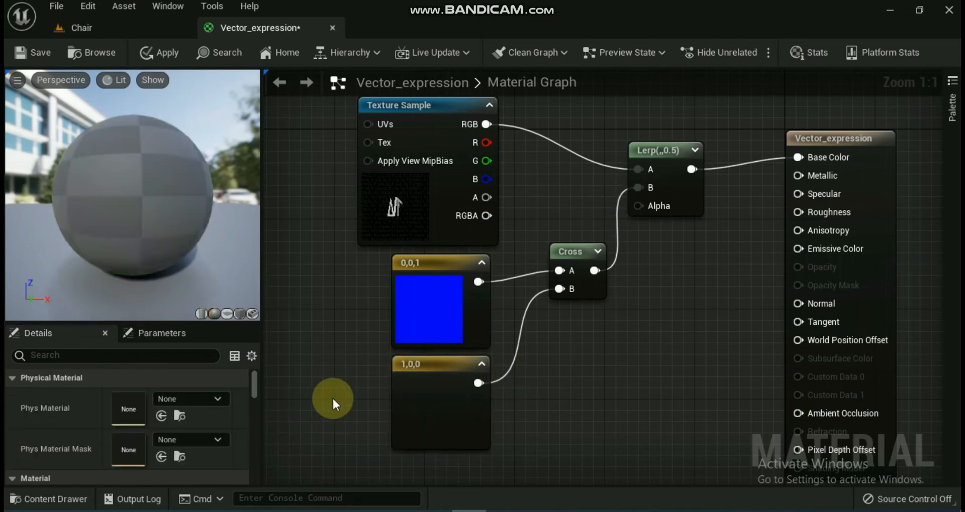
Edit the upper blue constant vector's R, G and B components, entering 1 for G and 0 for B.
left_click(442, 263)
left_click(126, 416)
type("1")
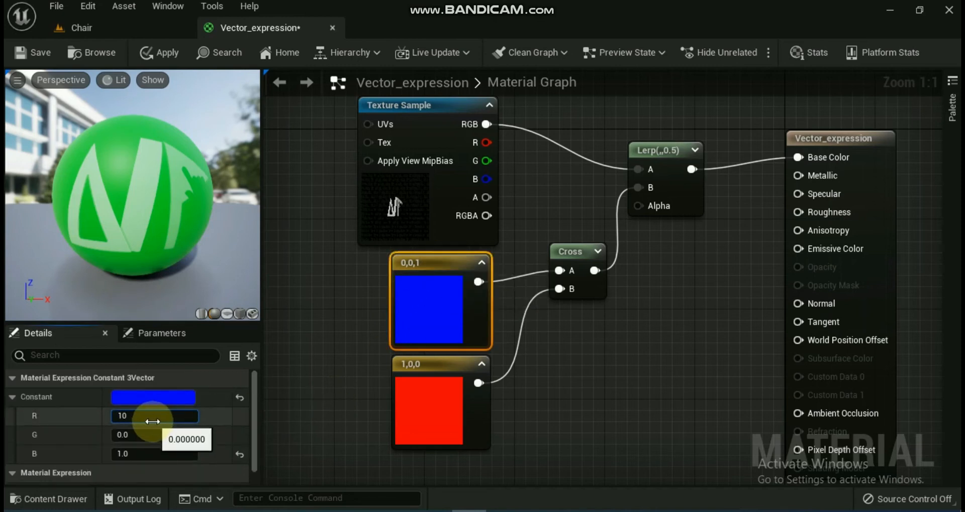
left_click(144, 435)
type("1")
left_click(151, 454)
type("0")
left_click(319, 347)
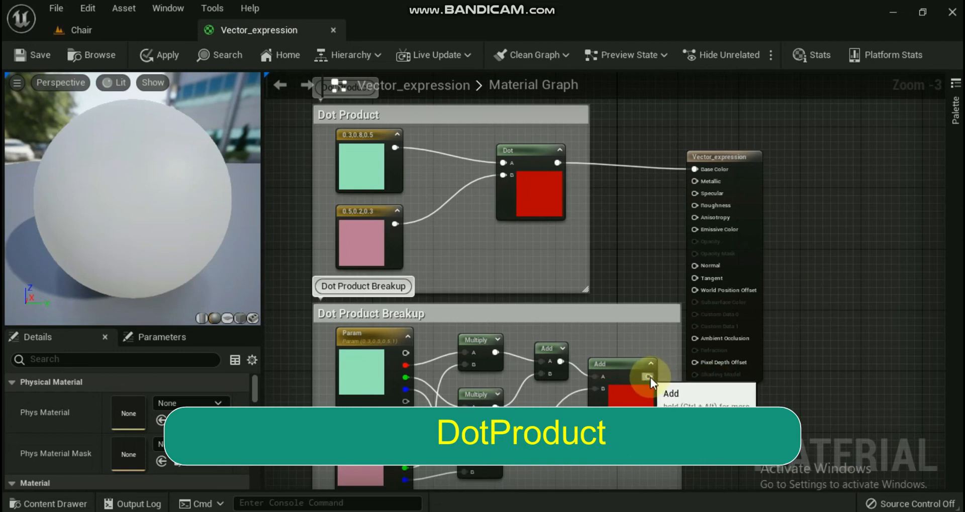
Connect the final Add of the Dot Product Breakup to Base Color, and reconnect the Dot node's output in its place.
left_click_drag(659, 303, 696, 169)
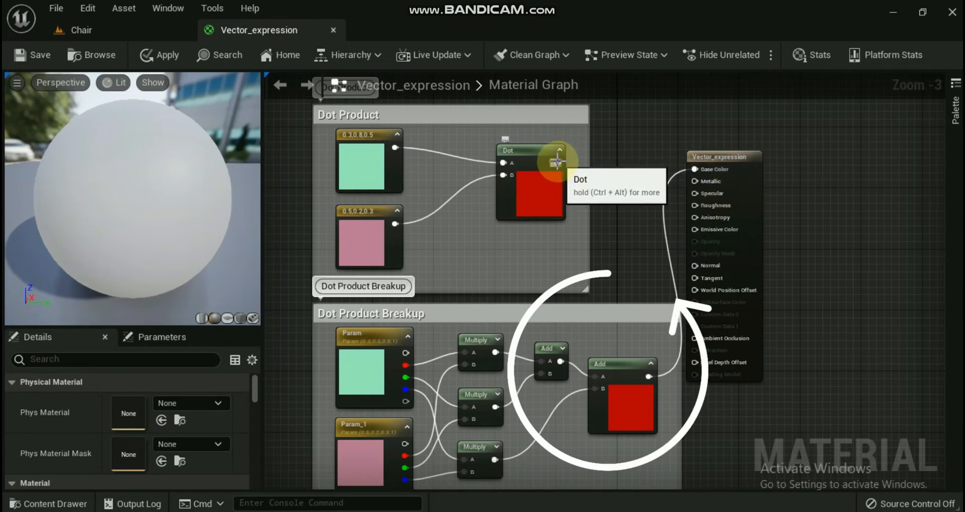
left_click_drag(557, 162, 695, 169)
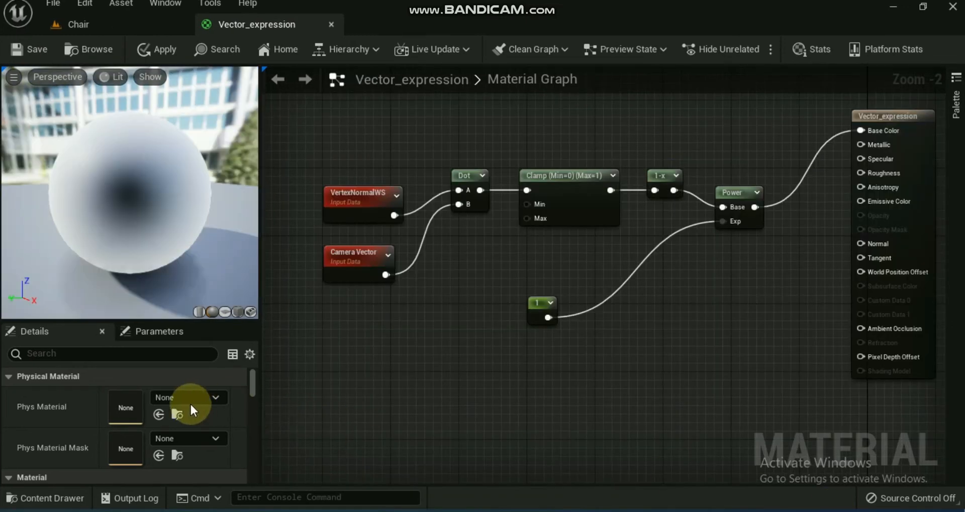
Increase the value of the constant that feeds the Power node's exponent.
left_click(535, 300)
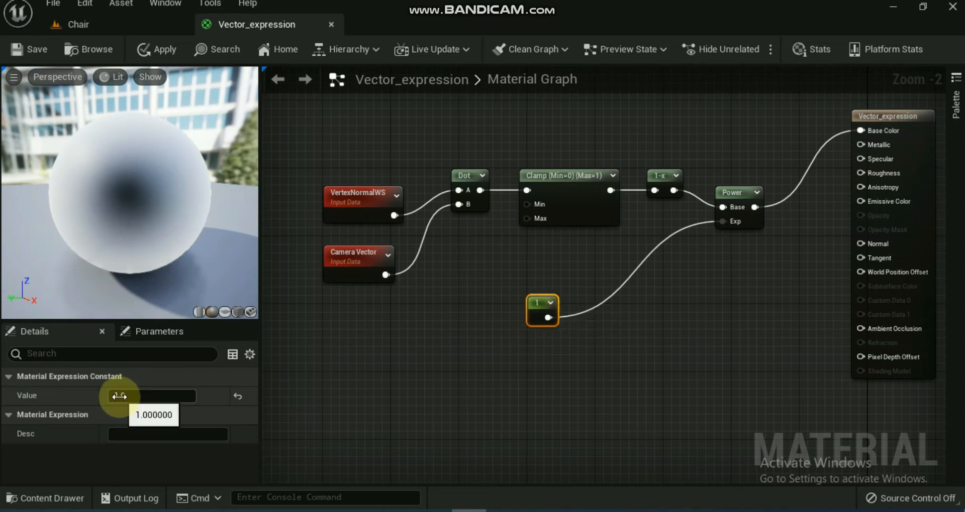
mouse_move(119, 397)
left_mouse_down()
mouse_move(156, 396)
mouse_move(118, 398)
mouse_move(128, 397)
left_mouse_up()
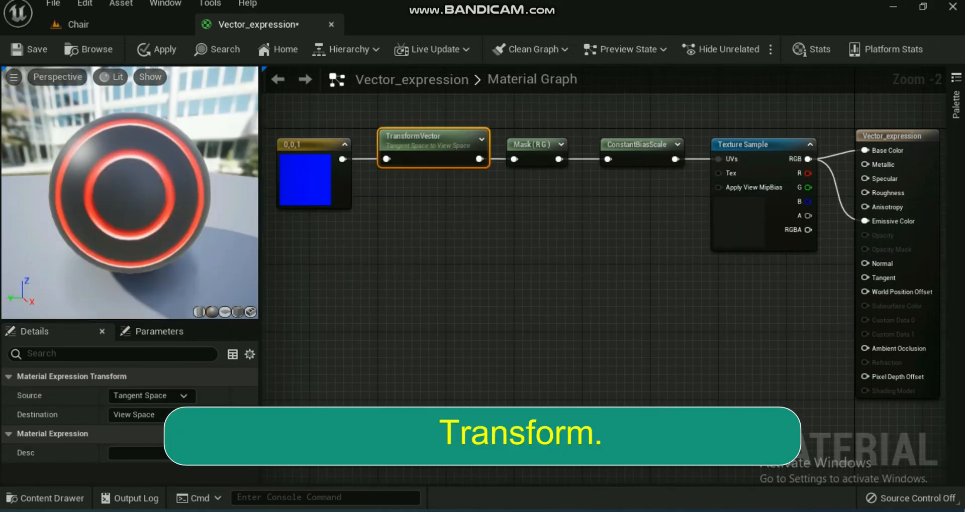
Orbit the preview sphere to check its rings, and open the TransformVector node's Source space options.
left_click(285, 308)
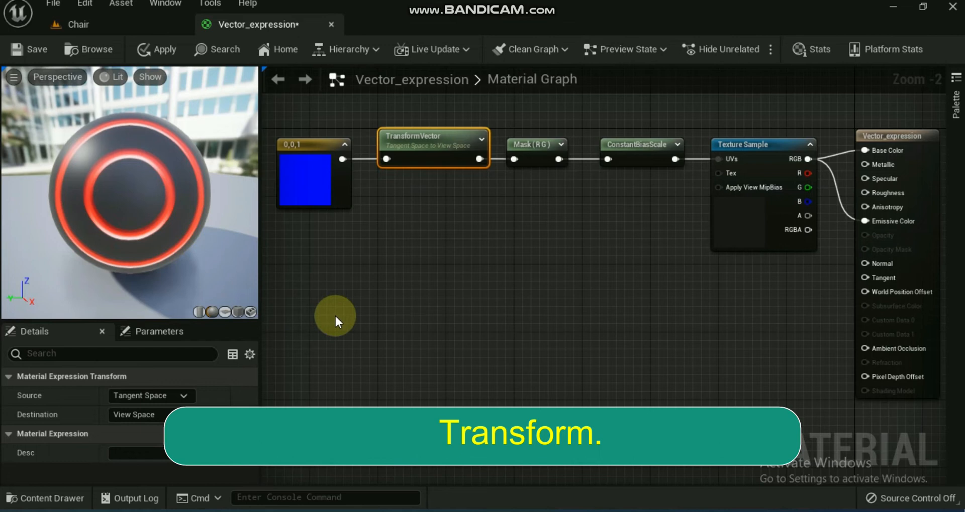
left_click_drag(95, 277, 90, 306)
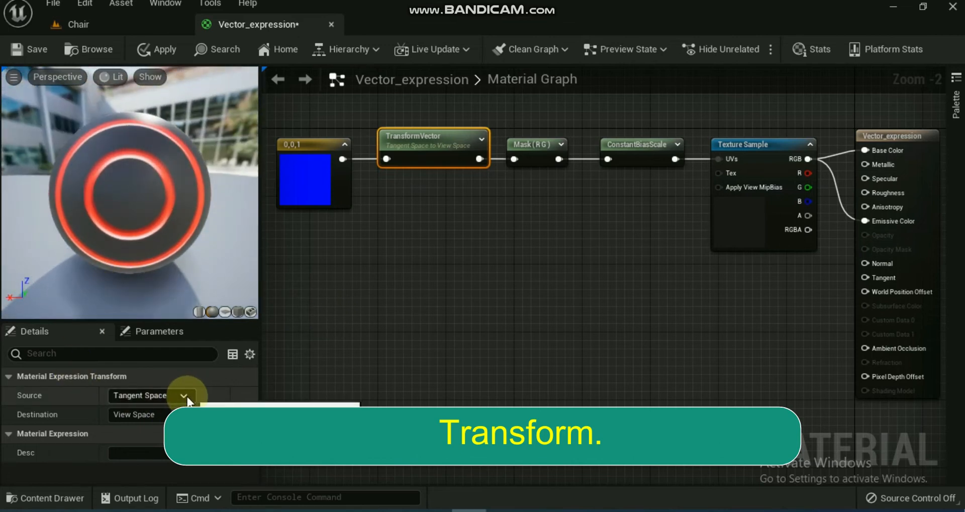
left_click(184, 397)
left_click(229, 387)
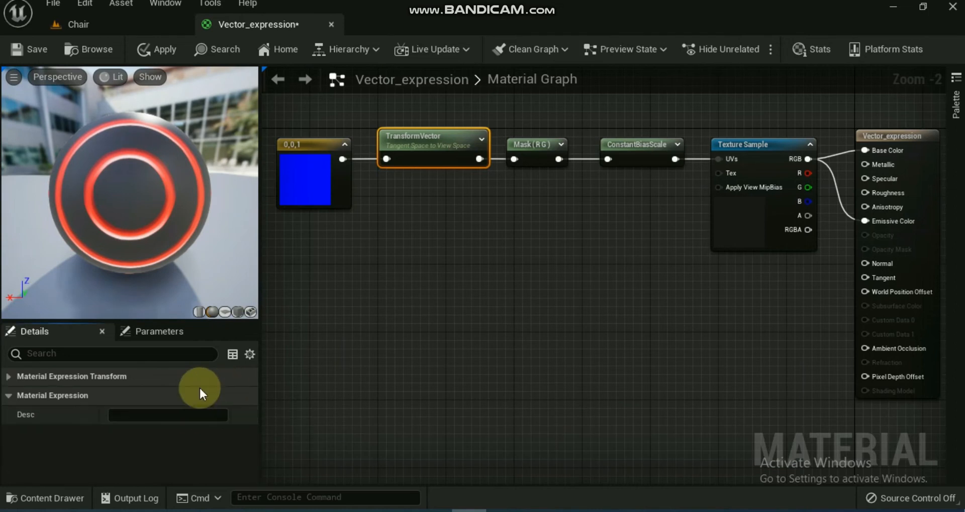
Set the TransformVector node's Destination to Tangent Space and orbit the preview sphere.
left_click(10, 397)
left_click(6, 378)
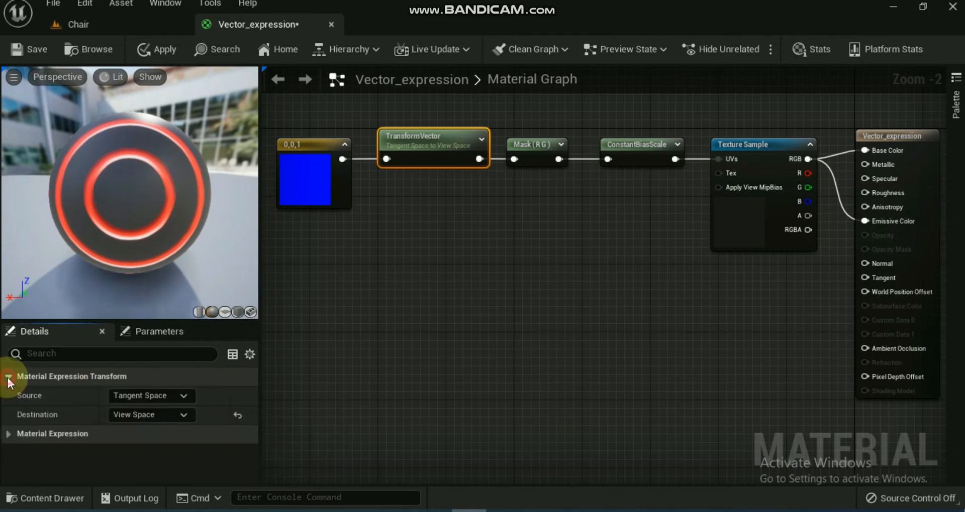
left_click(182, 414)
left_click(146, 428)
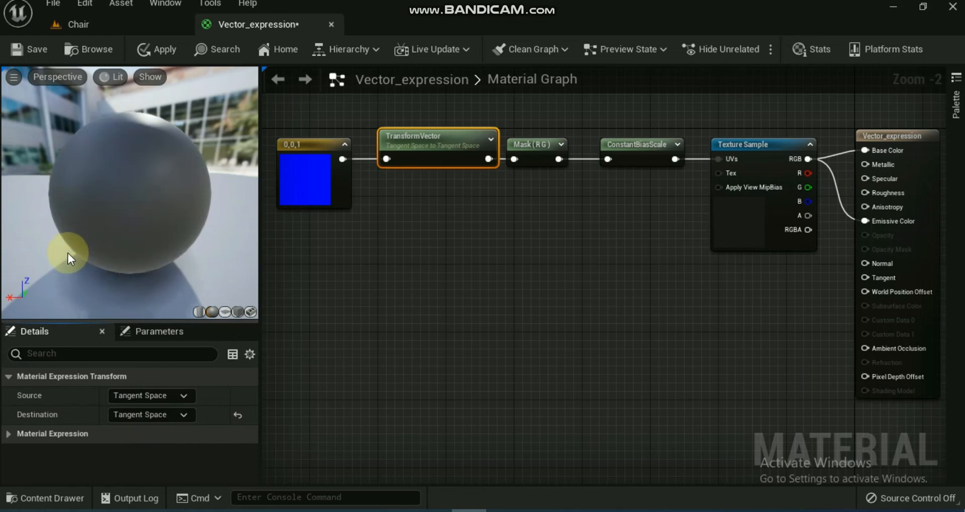
left_click_drag(67, 253, 83, 300)
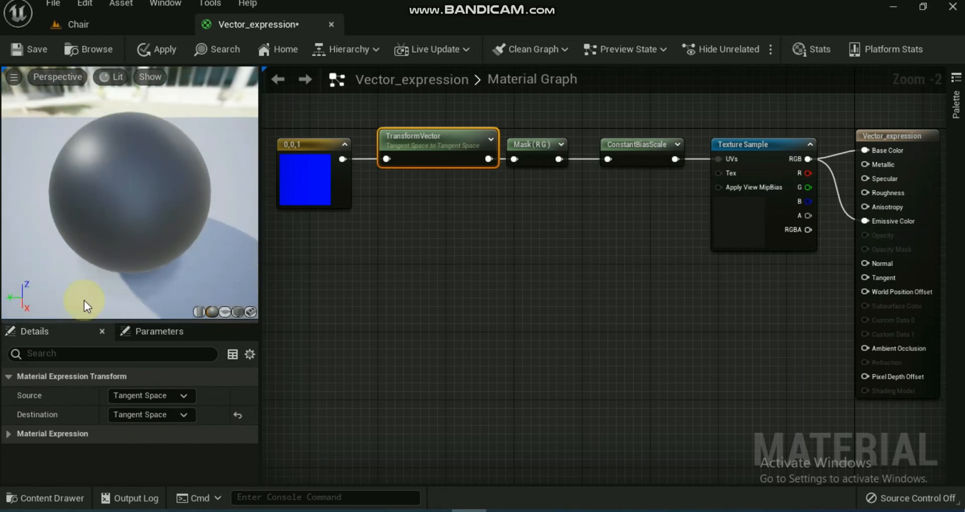
Try Local Space and World Space as the TransformVector node's Destination, orbiting the preview sphere to compare each result.
left_click(182, 415)
left_click(161, 441)
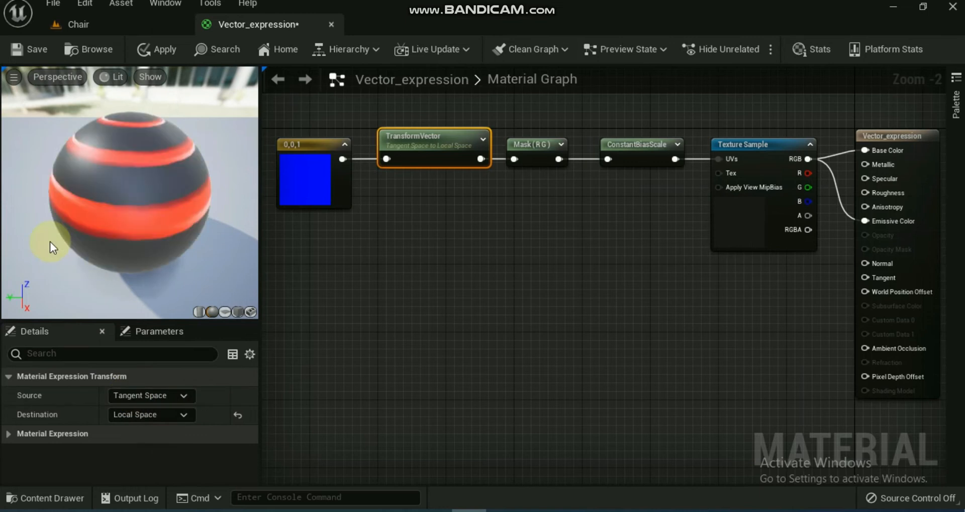
mouse_move(50, 242)
left_mouse_down()
mouse_move(56, 286)
mouse_move(96, 201)
mouse_move(108, 217)
mouse_move(108, 257)
mouse_move(49, 243)
left_mouse_up()
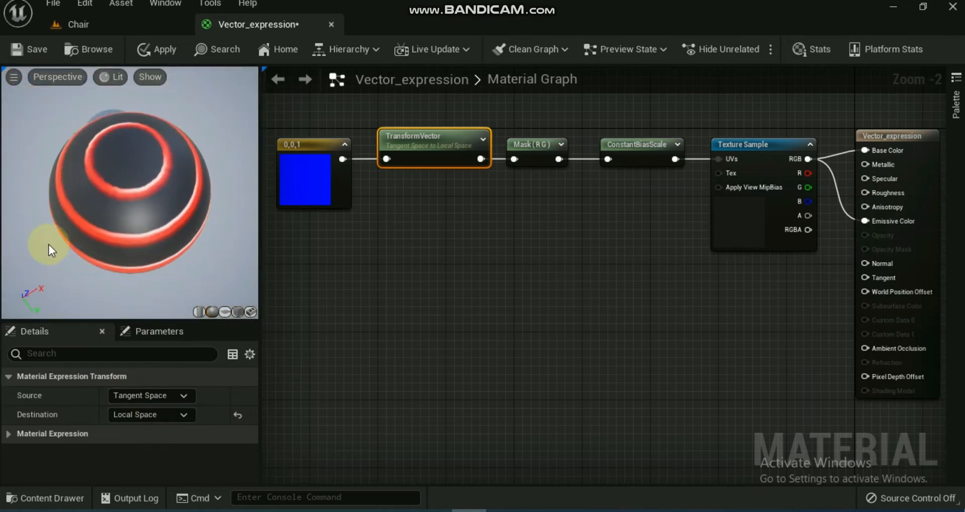
left_click(182, 416)
left_click(168, 456)
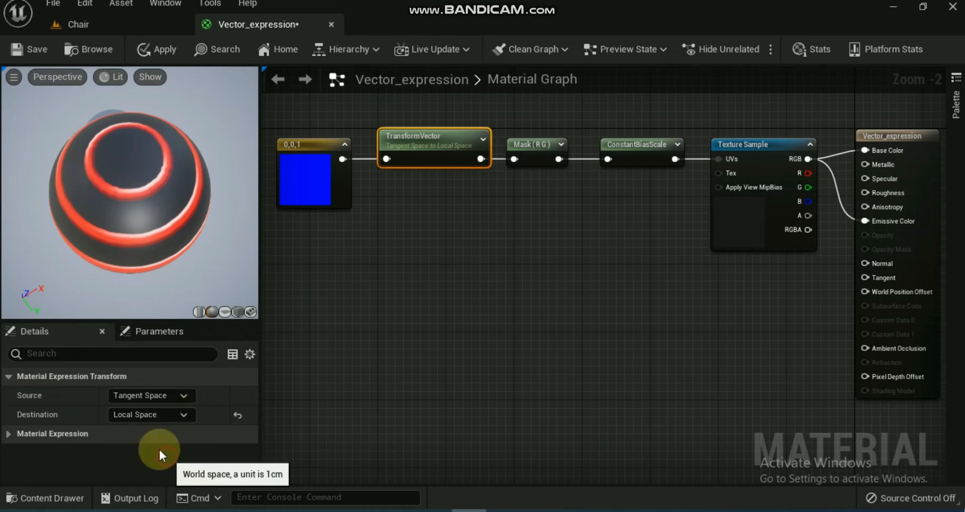
left_click_drag(113, 241, 151, 221)
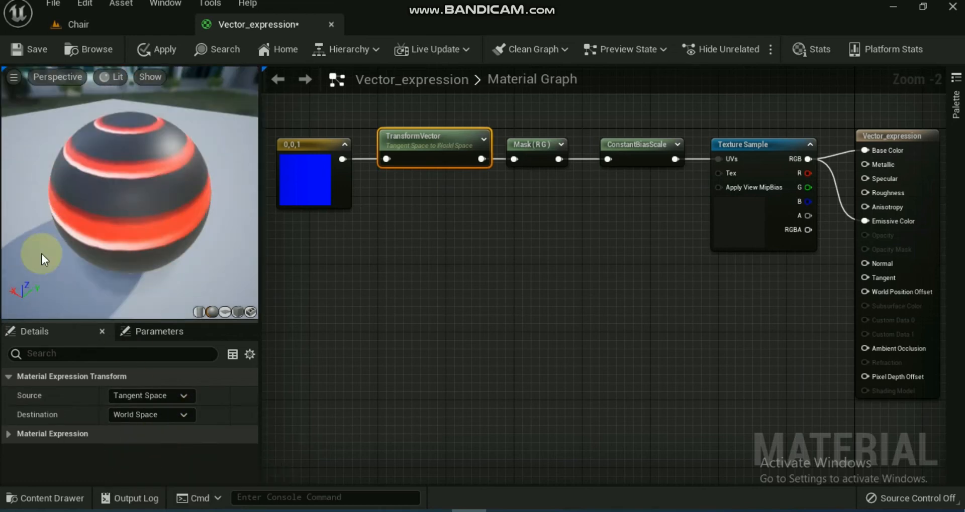
Switch the TransformVector node's Destination to Camera Space and check the texture mapping around the preview sphere.
left_click(184, 415)
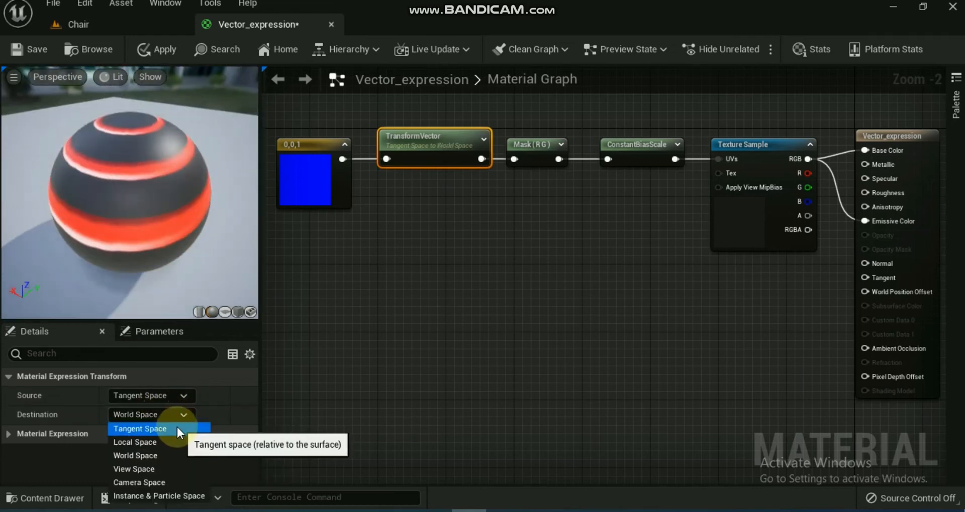
left_click(157, 484)
left_click_drag(75, 235, 50, 255)
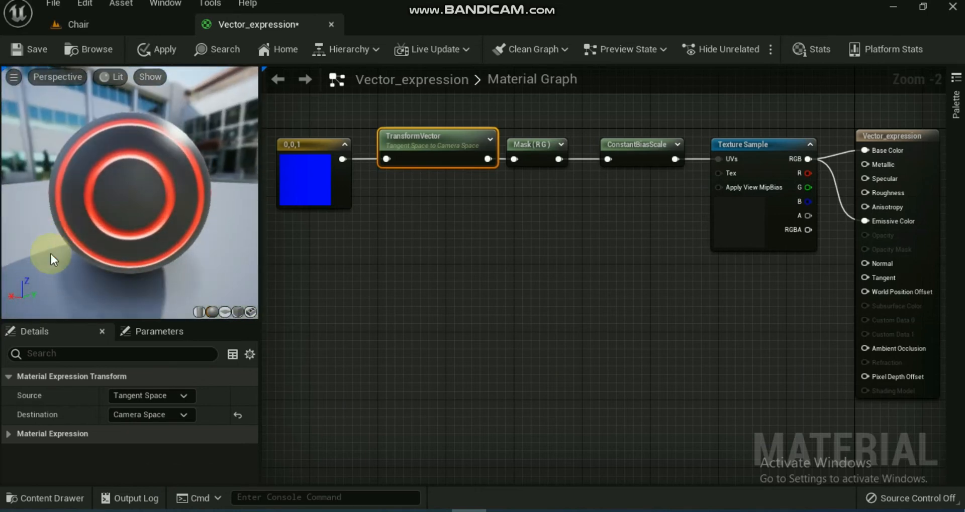
Set the TransformVector node's Destination to View Space and inspect the preview sphere from different angles.
left_click(184, 417)
left_click(155, 469)
left_click_drag(41, 266, 61, 252)
left_click_drag(60, 251, 40, 267)
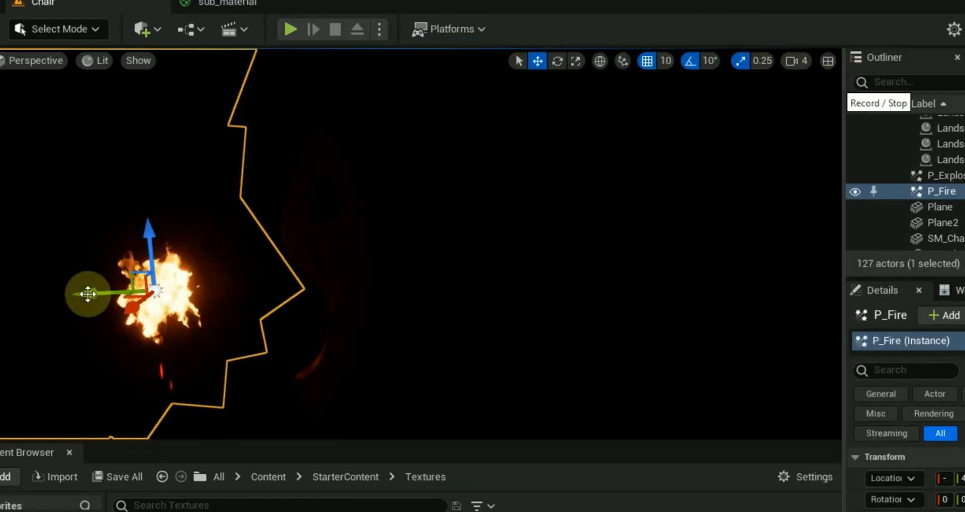
In the level, move the P_Fire effect to several positions around the dark model to light it from different sides.
left_click_drag(88, 294, 443, 373)
left_click_drag(443, 374, 350, 348)
left_click_drag(400, 240, 420, 327)
left_click_drag(342, 376, 270, 367)
left_click_drag(335, 321, 306, 151)
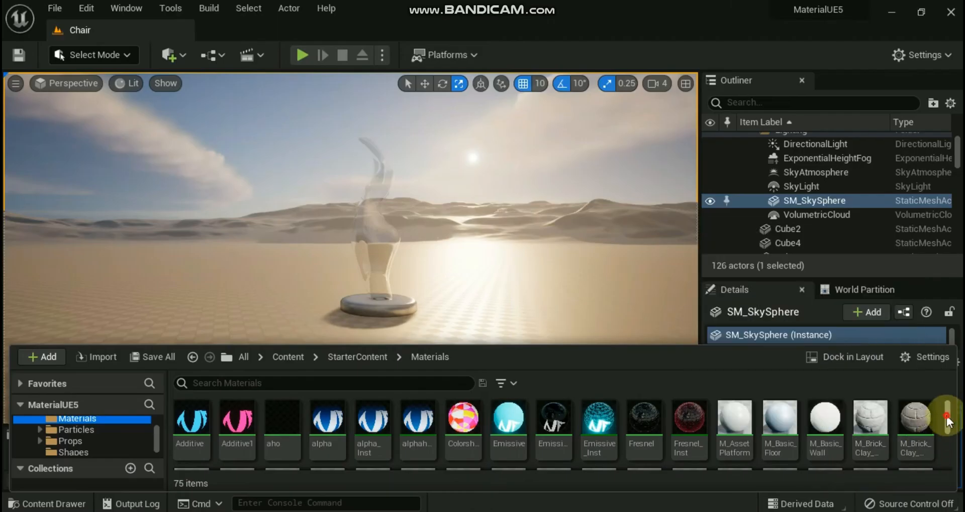
Create a new material named sub_material in the StarterContent Materials folder and open it for editing.
left_click_drag(948, 429, 945, 460)
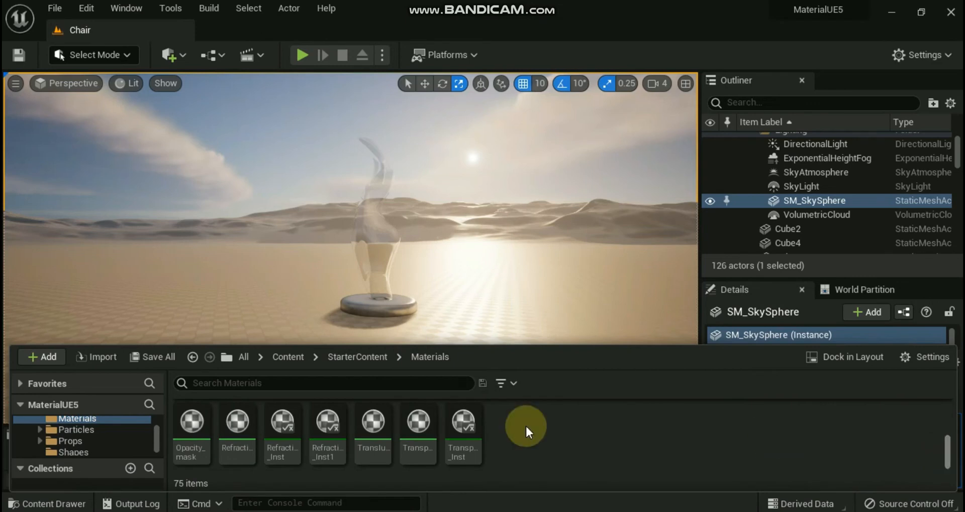
right_click(530, 439)
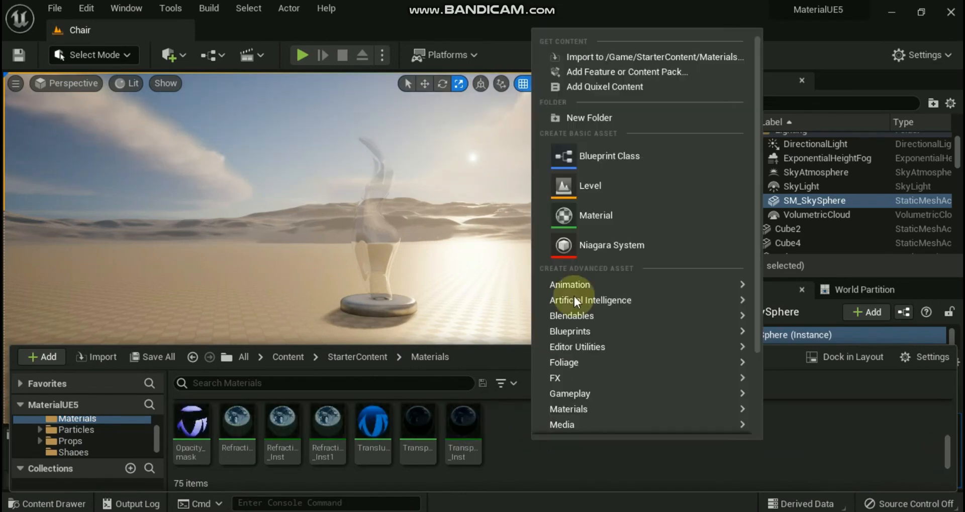
left_click(612, 215)
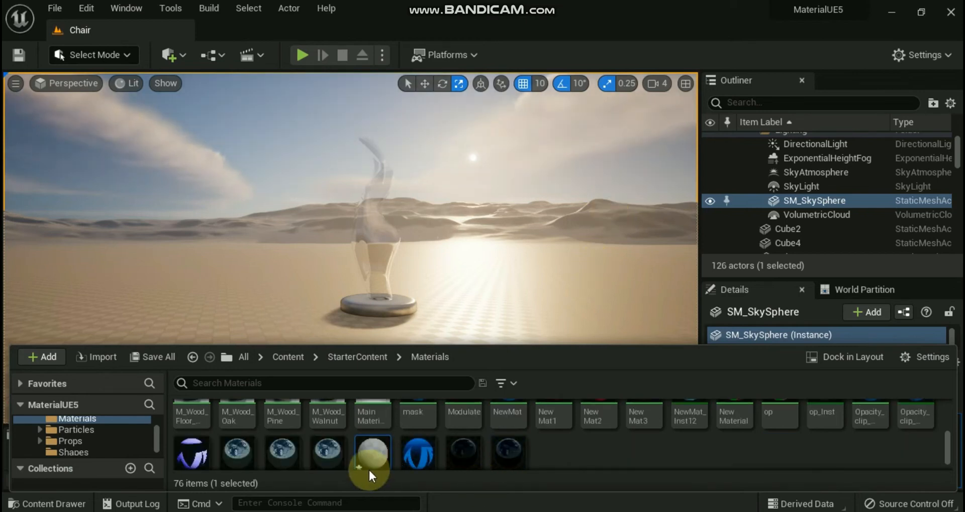
left_click(371, 447)
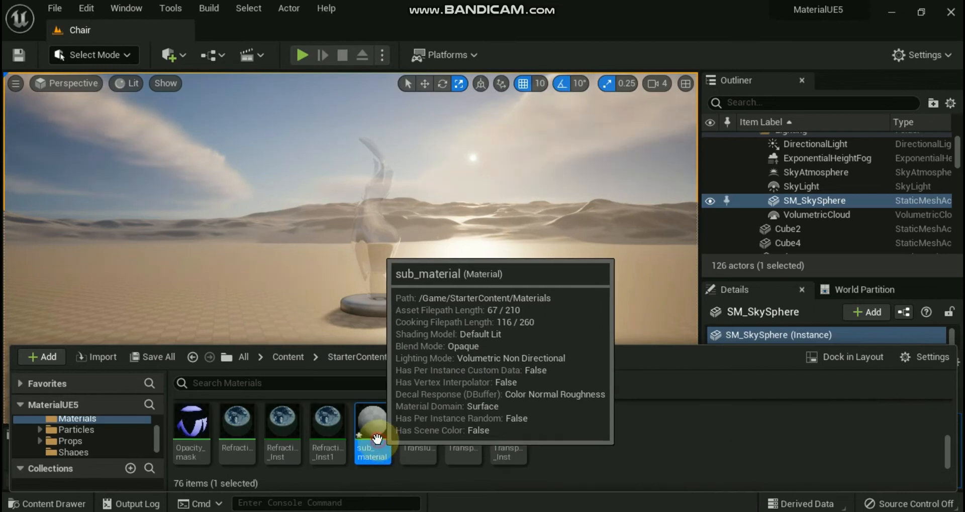
double_click(377, 439)
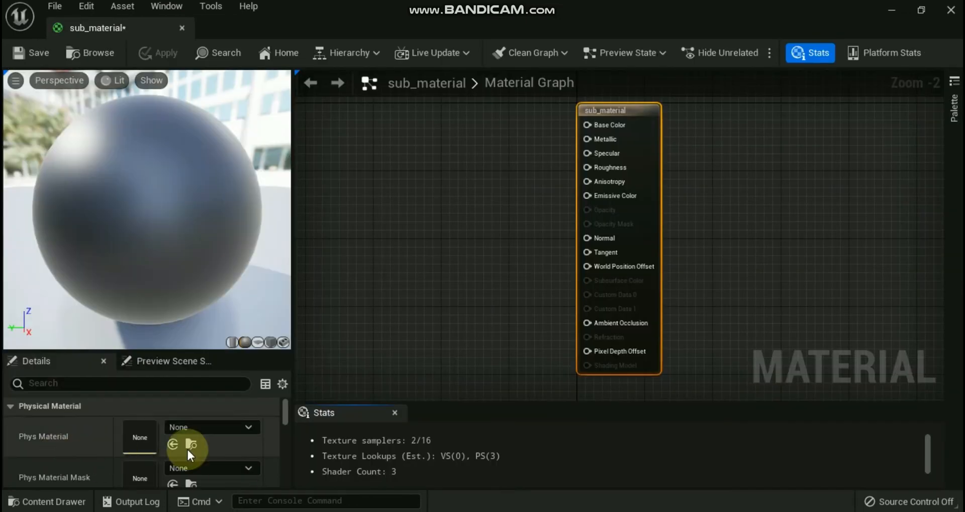
Set the Shading Model of sub_material to Subsurface.
left_click_drag(284, 407, 285, 408)
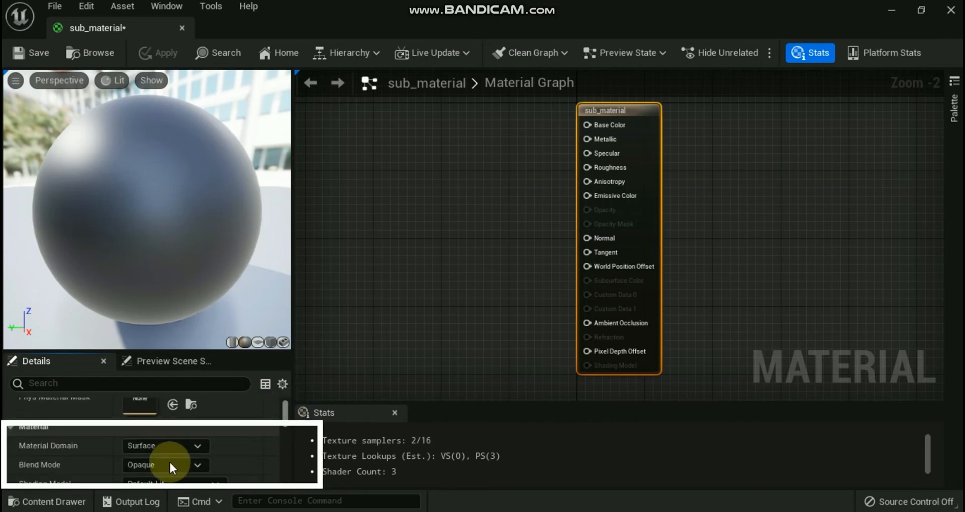
scroll(169, 460, "down", 1)
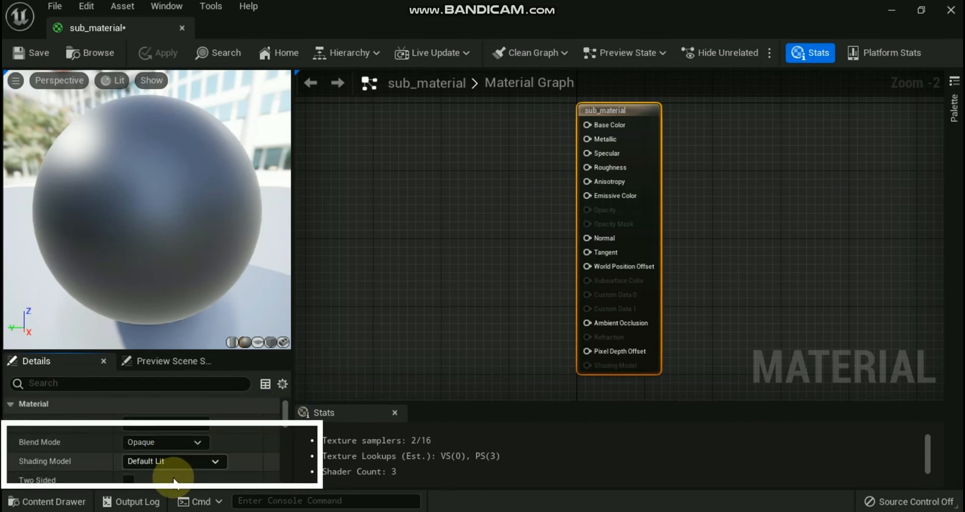
left_click(182, 463)
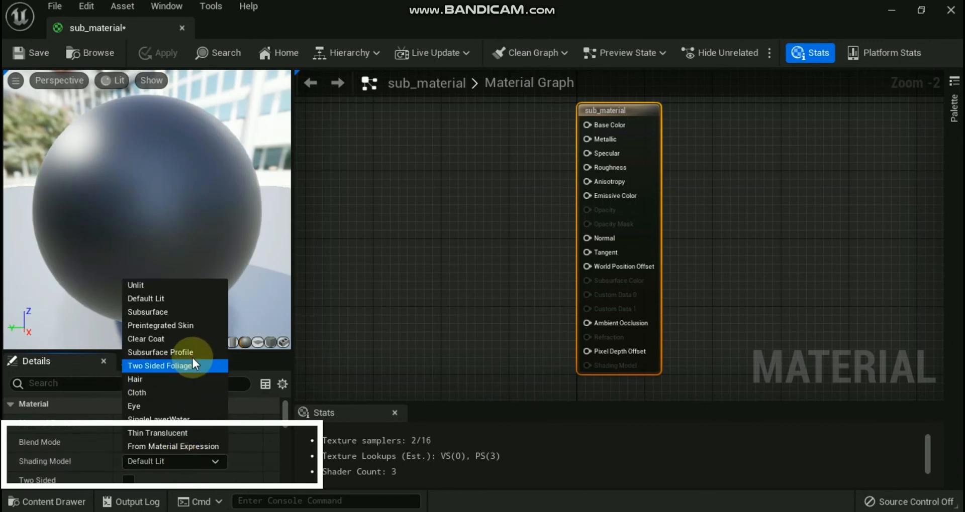
left_click(186, 309)
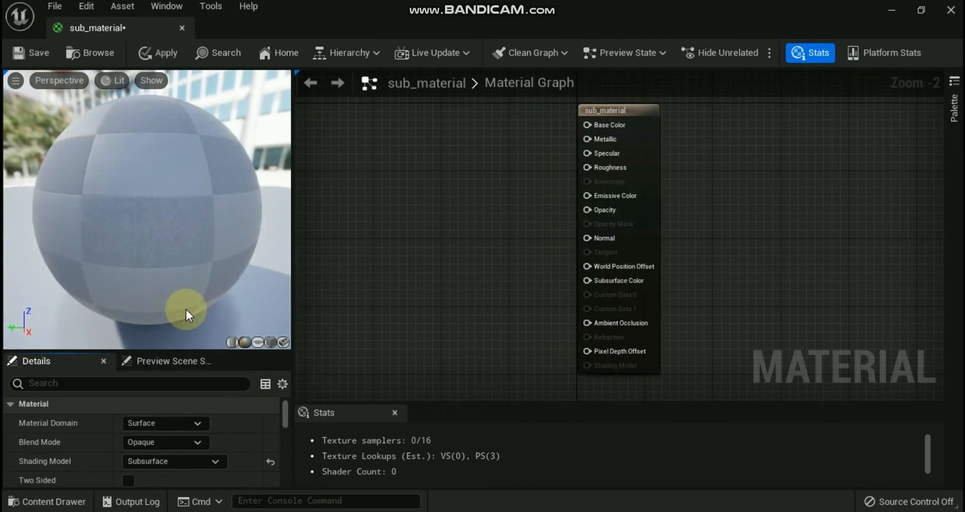
Add two three-component constant vectors and two scalar constants beside the sub_material output node.
left_click(377, 130)
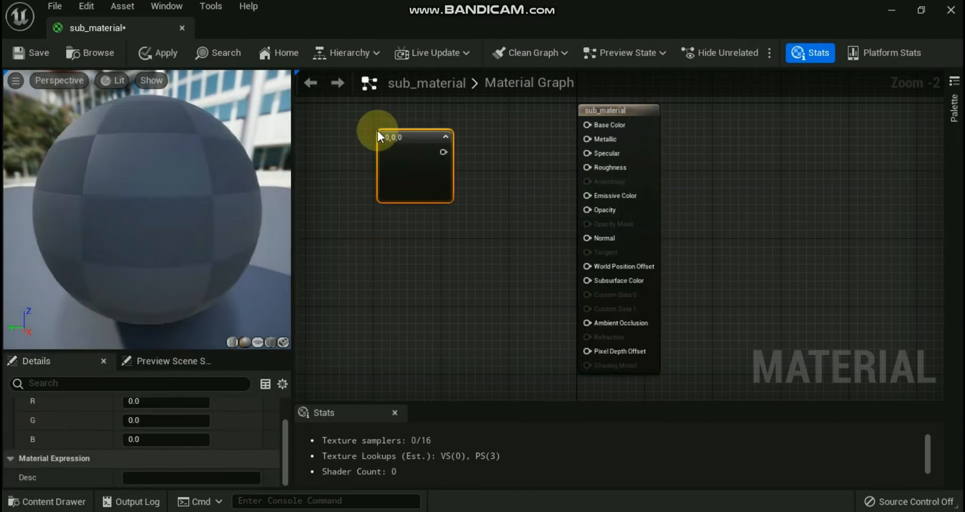
left_click(386, 232)
left_click(490, 171)
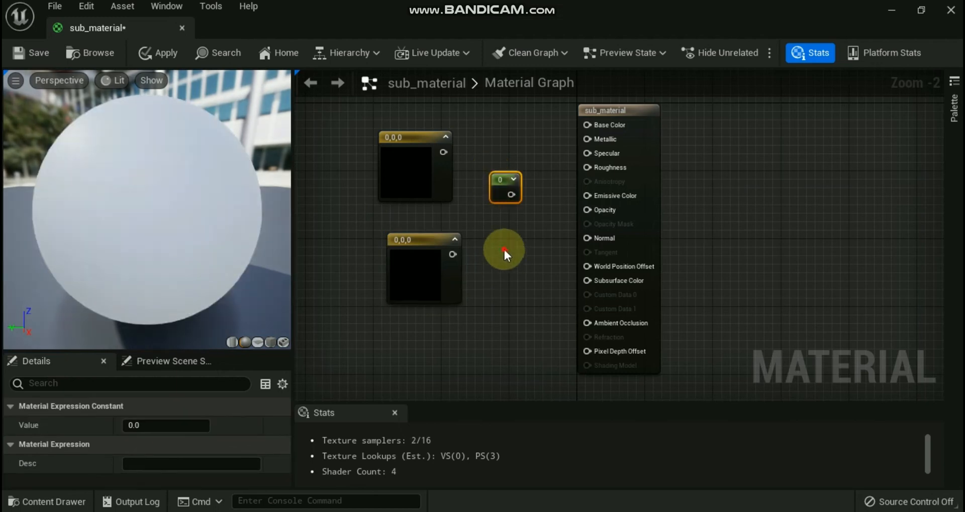
left_click(503, 248)
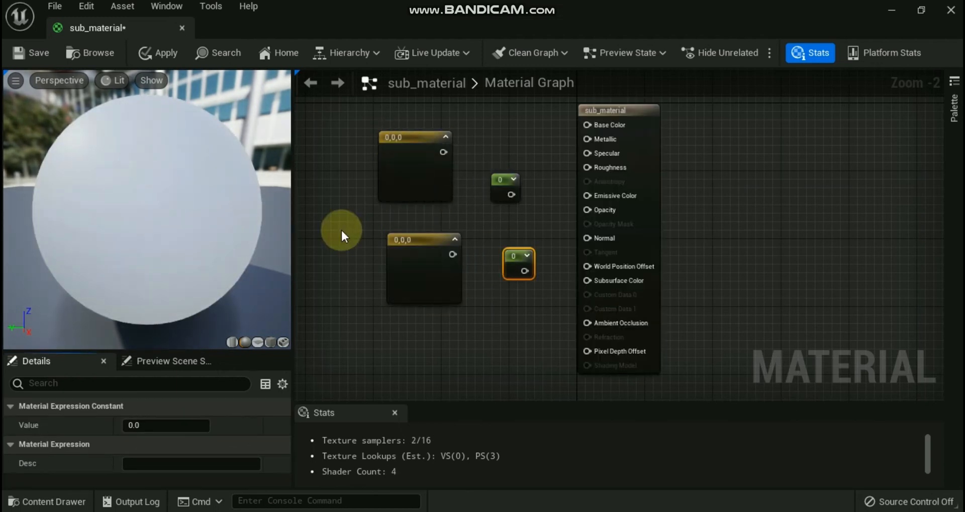
Convert the vectors to parameters named Base color and Subsurface color, and the constants to Roughness and Sub surface amount.
right_click(392, 140)
left_click(412, 167)
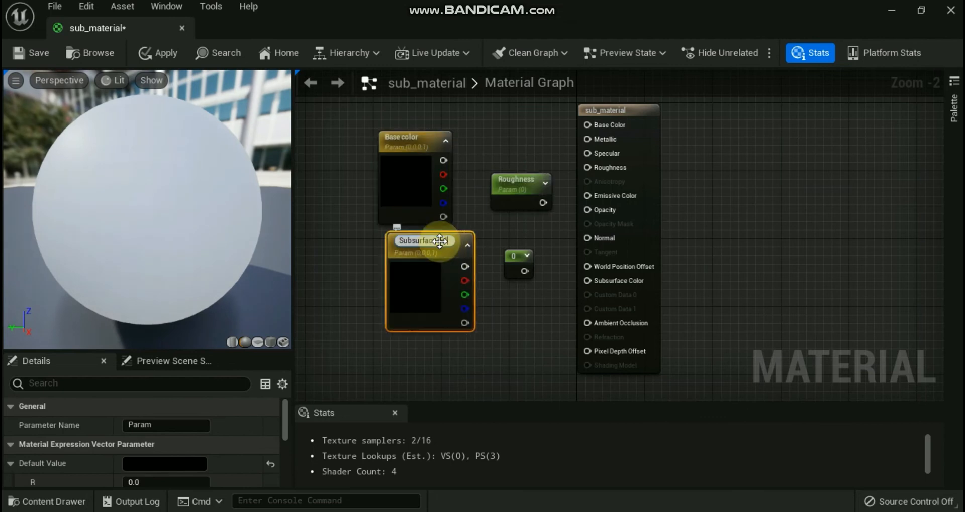
key("Return")
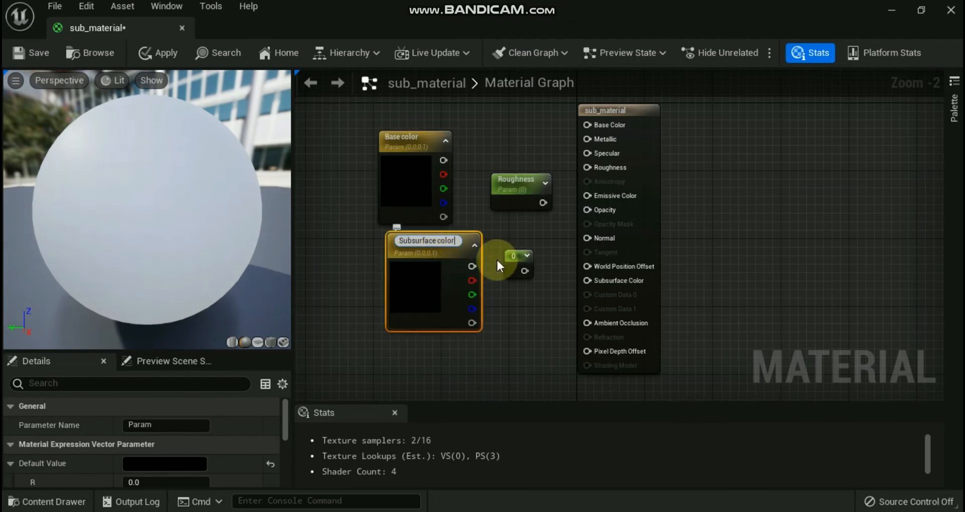
right_click(512, 256)
left_click(534, 239)
type("Sub surface amount")
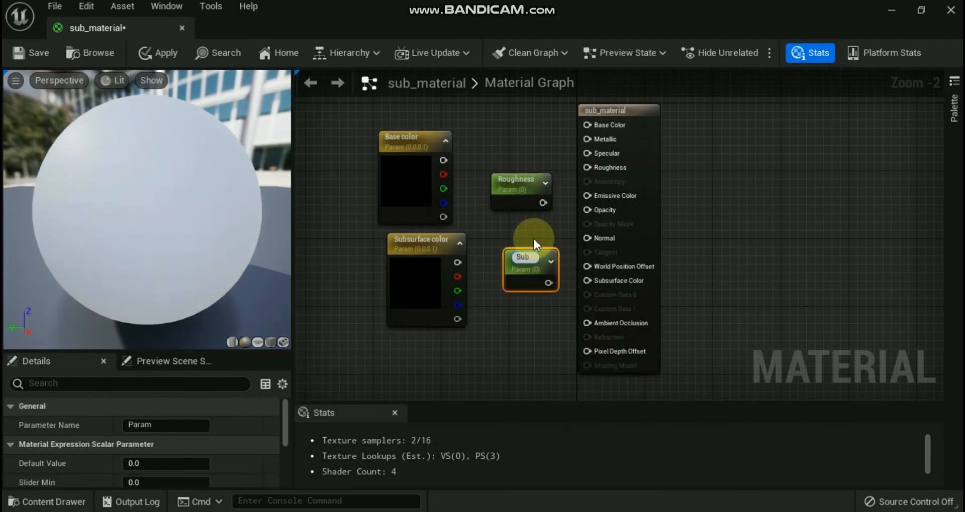
Move the sub_material output node farther from the parameters and close the Stats display to free up graph space.
left_click_drag(634, 111, 696, 110)
left_click(394, 412)
scroll(474, 378, "up", 2)
right_click_drag(465, 403, 436, 502)
Connect Base color, Roughness and Subsurface color to their matching inputs and Sub surface amount to Opacity, and dock the material editor beside the Chair level.
left_click_drag(403, 186, 680, 144)
left_click_drag(534, 243, 675, 195)
left_click_drag(421, 322, 676, 344)
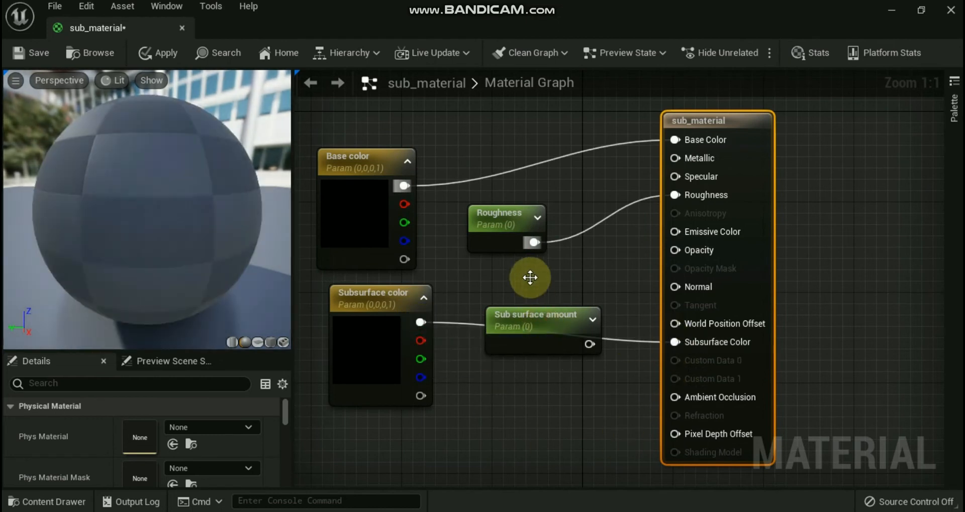
left_click_drag(543, 318, 528, 279)
left_click_drag(574, 308, 675, 250)
left_click_drag(95, 27, 288, 23)
left_click(492, 125)
Set the Base color parameter's default R, G and B values to 1.
left_click(354, 167)
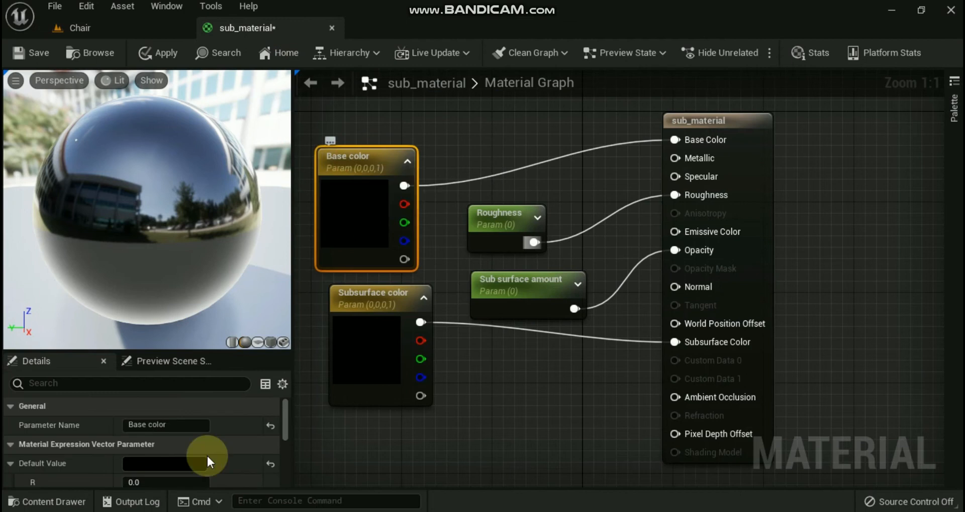
scroll(164, 414, "down", 3)
type("1")
left_click(162, 433)
type("1")
left_click(161, 452)
type("1")
key("Return")
Set the default value of the Roughness parameter to 0.35 and of Sub surface amount to 0.3.
left_click(499, 212)
scroll(144, 428, "up", 1)
left_click(151, 423)
type("0.35")
left_click(502, 274)
left_click(177, 421)
type(".3")
left_click(486, 392)
Set the Subsurface color parameter's R value to 1 and move its node slightly down, away from Base color.
left_click(365, 293)
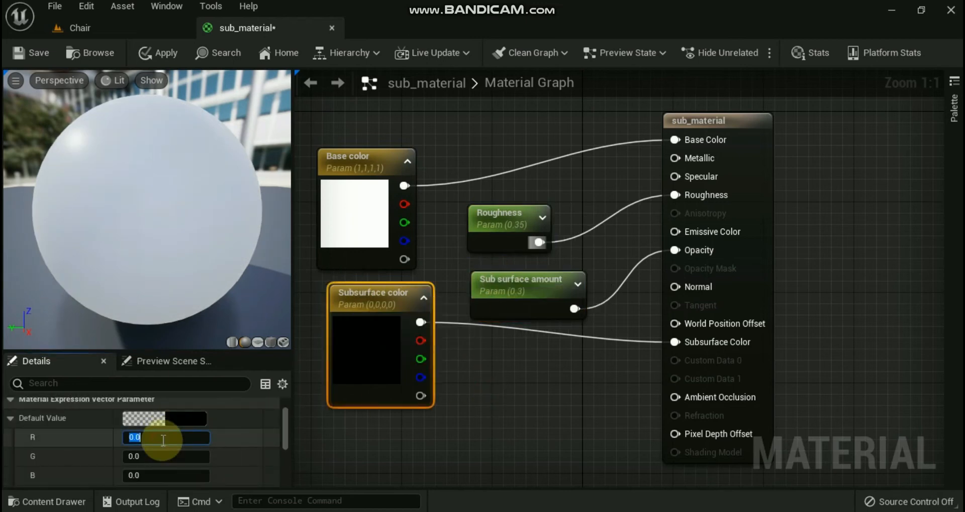
type("1")
left_click(506, 403)
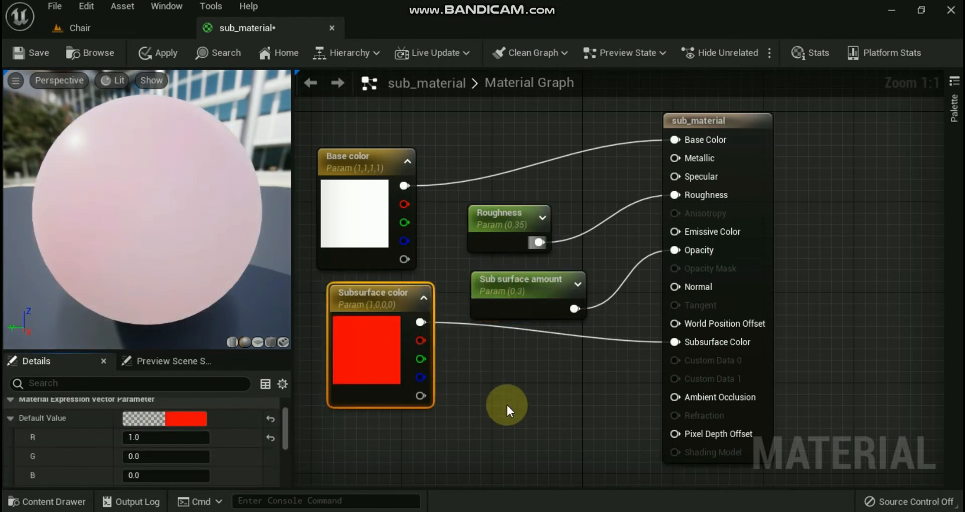
left_click_drag(354, 308, 348, 340)
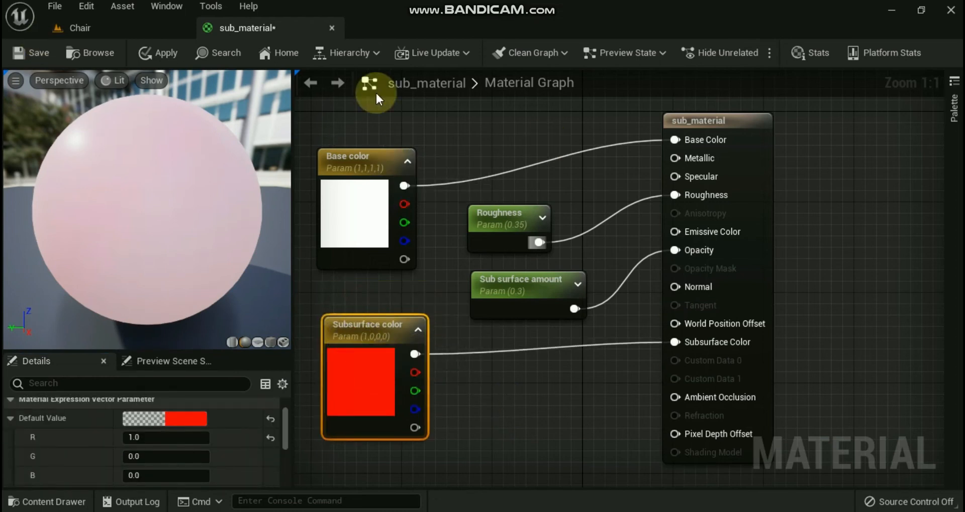
Save the material and create a material instance from sub_material in the Materials folder.
left_click(29, 50)
left_click(77, 28)
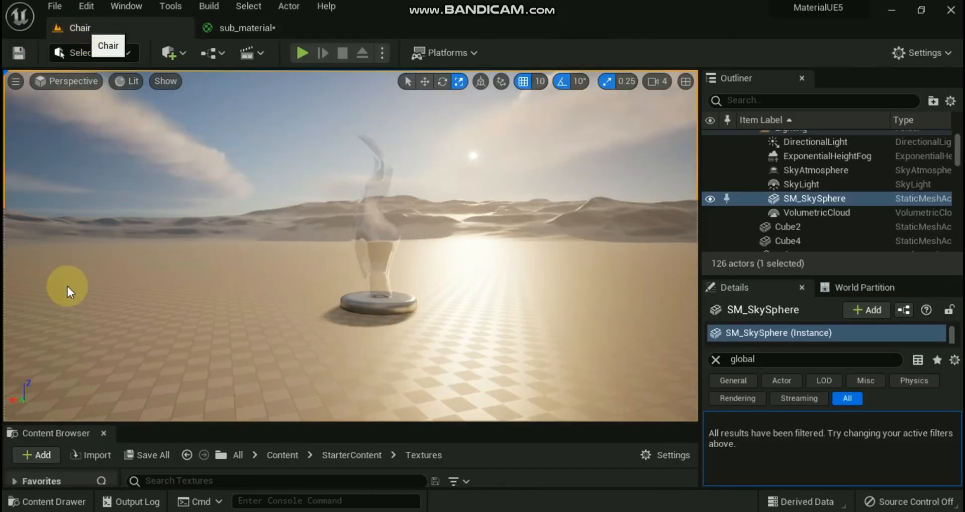
left_click(56, 502)
right_click(369, 420)
left_click(465, 107)
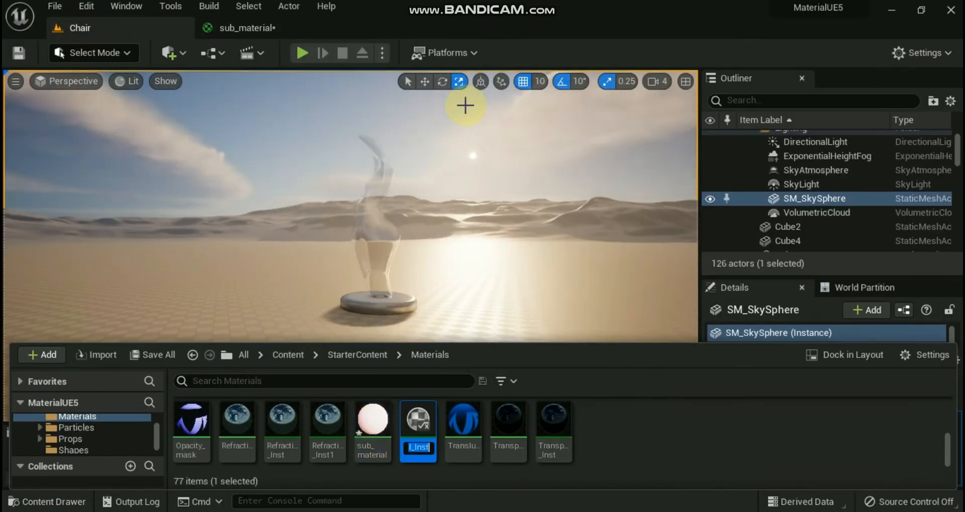
Open the new instance, enable overrides for Roughness, Sub surface amount, Base color and Subsurface color, and return to the Chair level.
double_click(417, 435)
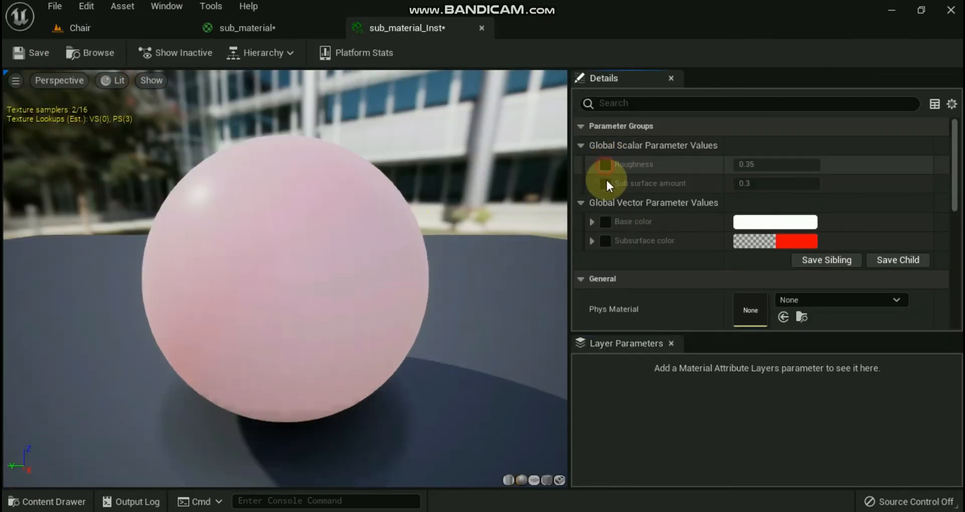
left_click(605, 164)
left_click(605, 184)
left_click(604, 221)
left_click(606, 241)
left_click(110, 30)
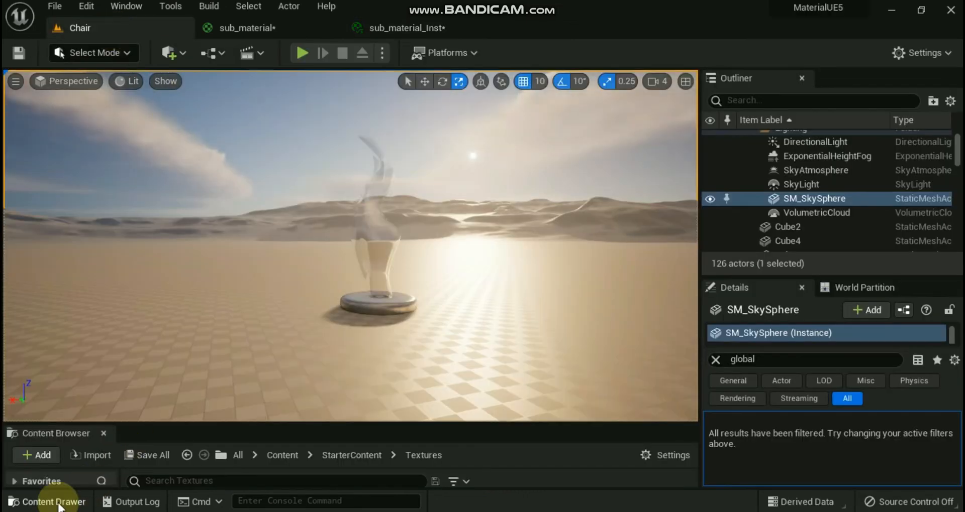
Apply the sub_material instance to the statue in the Chair level and examine the statue up close.
left_click(63, 497)
left_click_drag(415, 417, 373, 234)
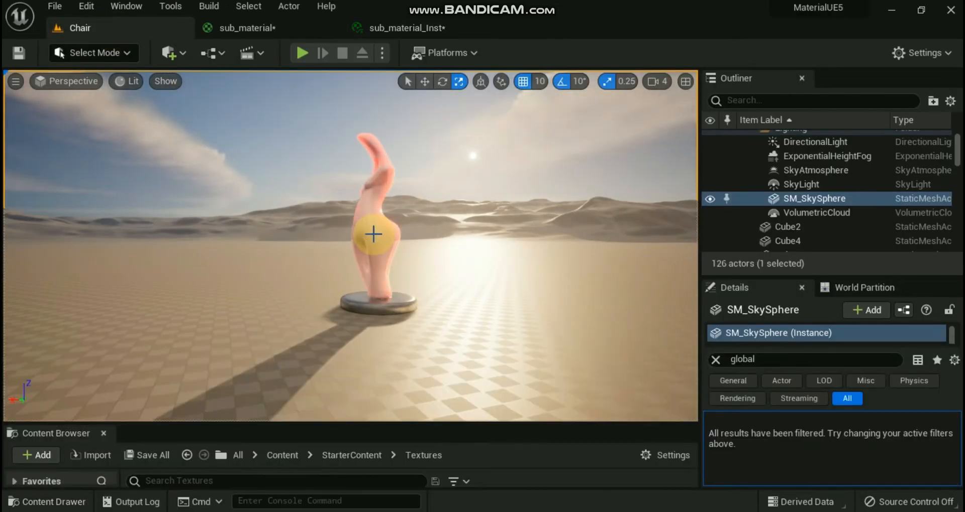
scroll(456, 254, "up", 3)
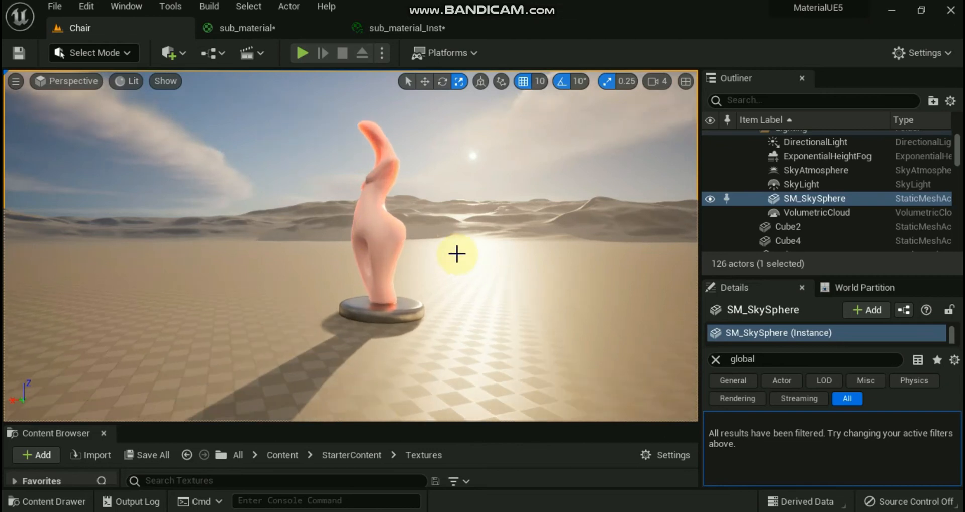
scroll(510, 244, "up", 2)
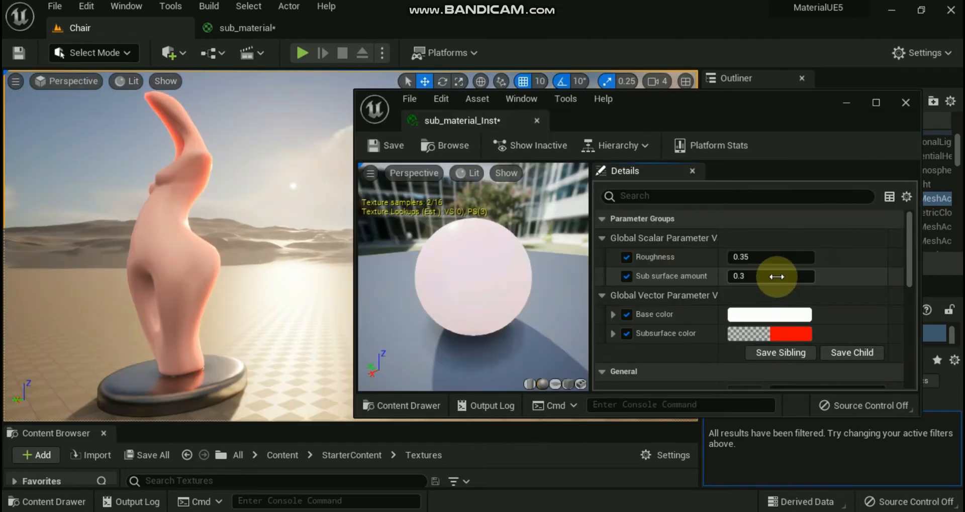
Try Sub surface amount values of 0 and 0.5 in the material instance.
left_click(776, 276)
type("0")
key("Return")
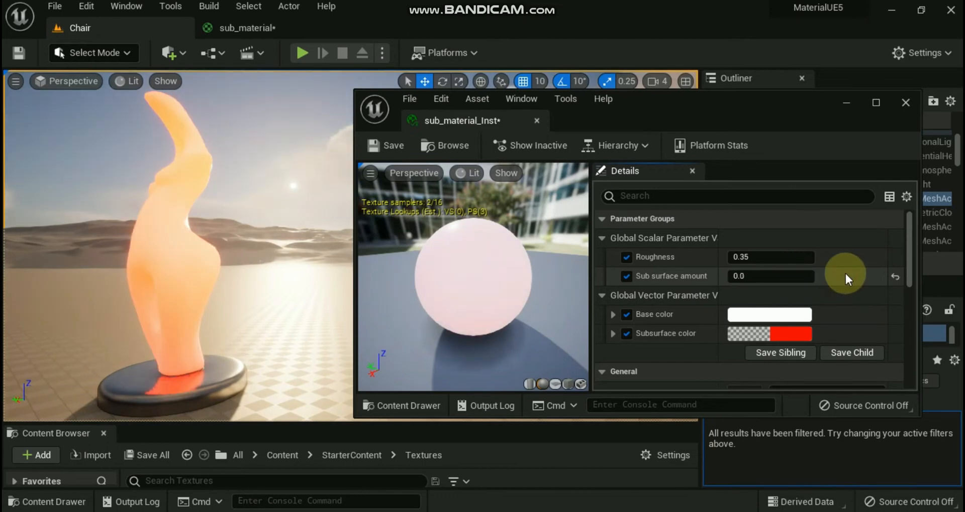
left_click(781, 273)
type(".5")
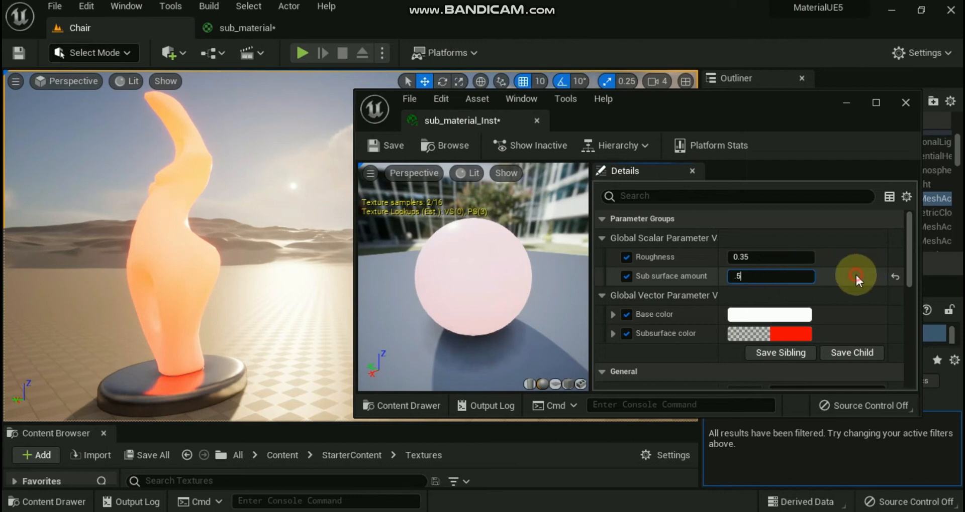
key("Return")
Test a Sub surface amount of 0 again, and return the parameter to 0.3.
left_click(784, 276)
type("0.")
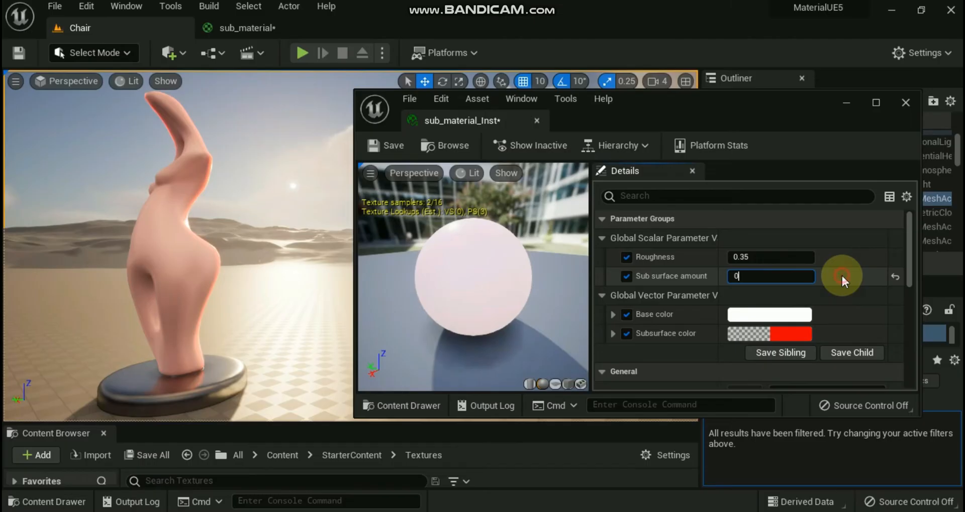
type("0")
key("Return")
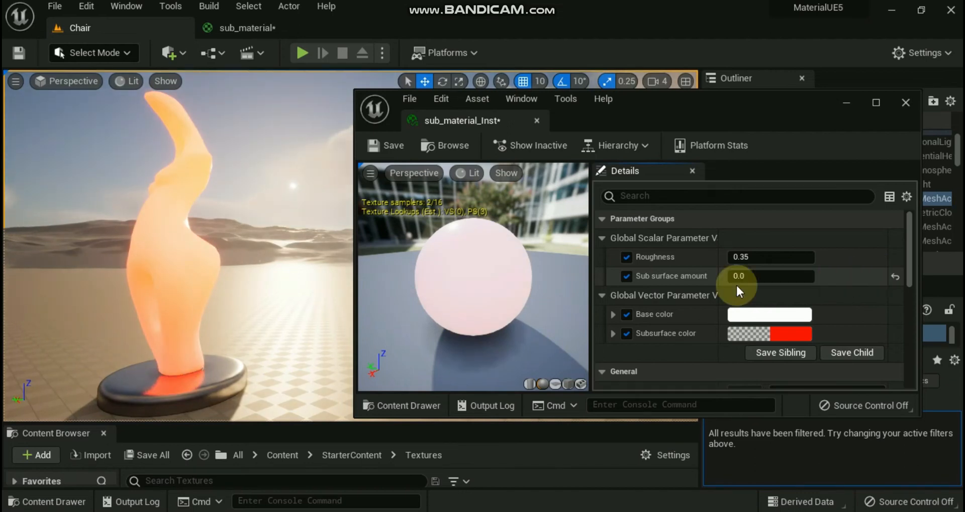
left_click(760, 278)
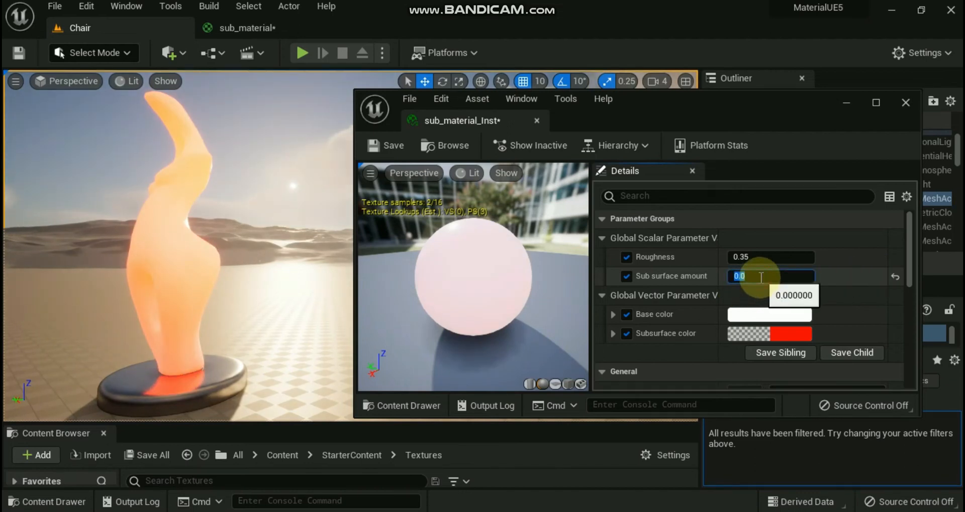
type(".3")
left_click(860, 273)
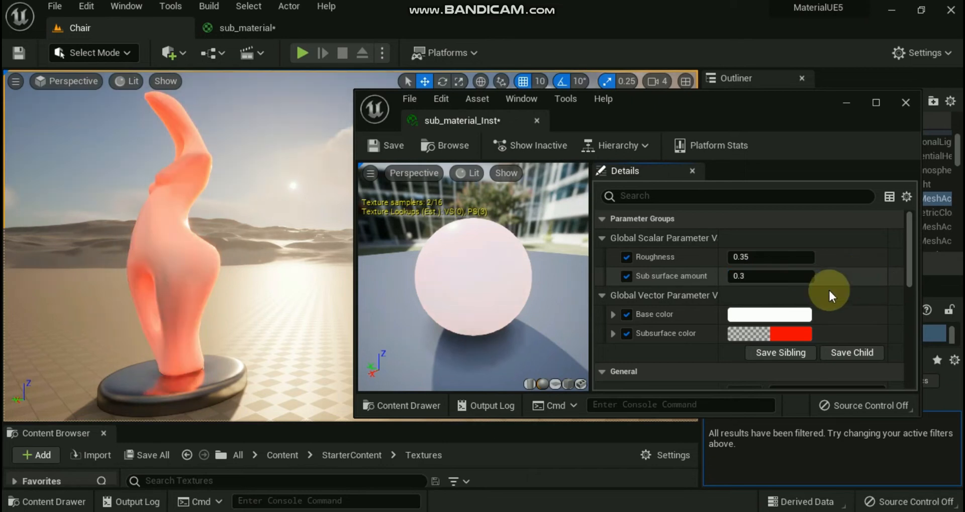
Try different Subsurface color shades for the statue, including pink, blue, turquoise and yellow.
left_click(779, 332)
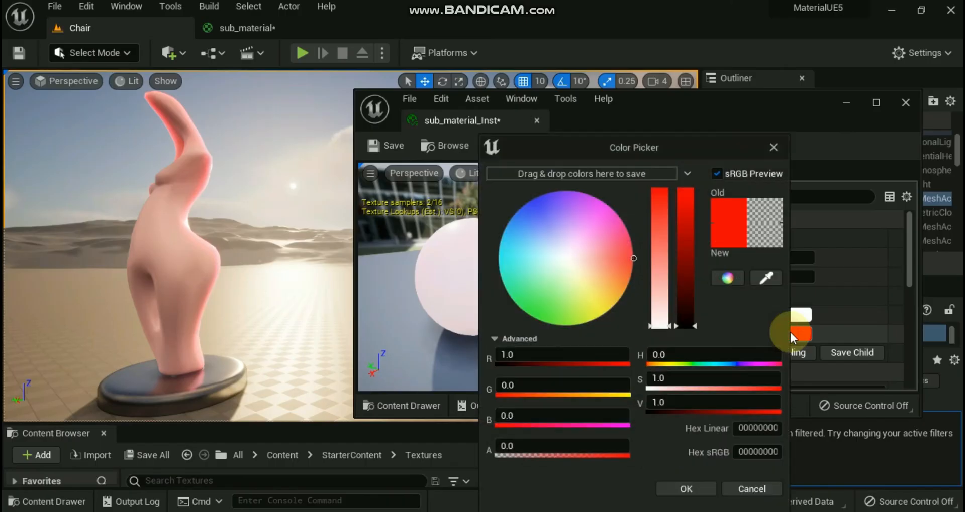
left_click_drag(614, 257, 588, 276)
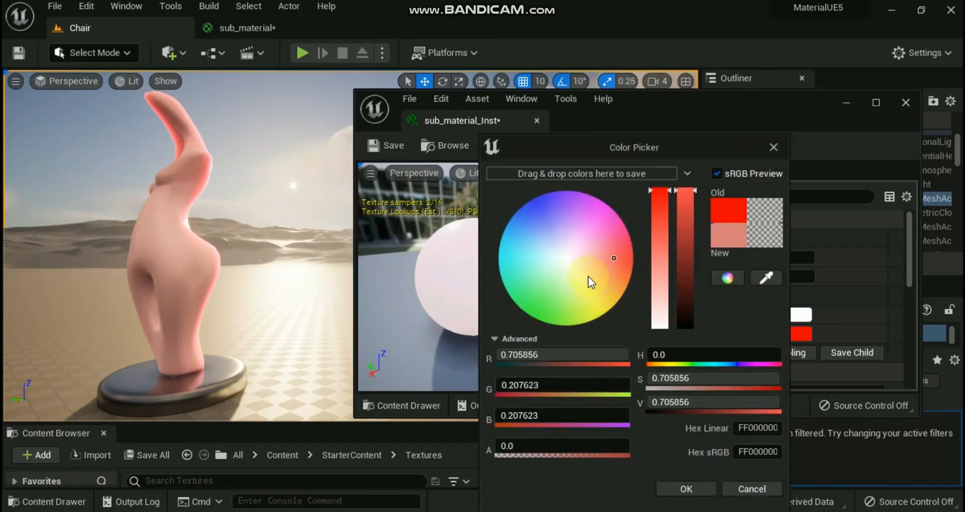
left_click(596, 212)
left_click(529, 214)
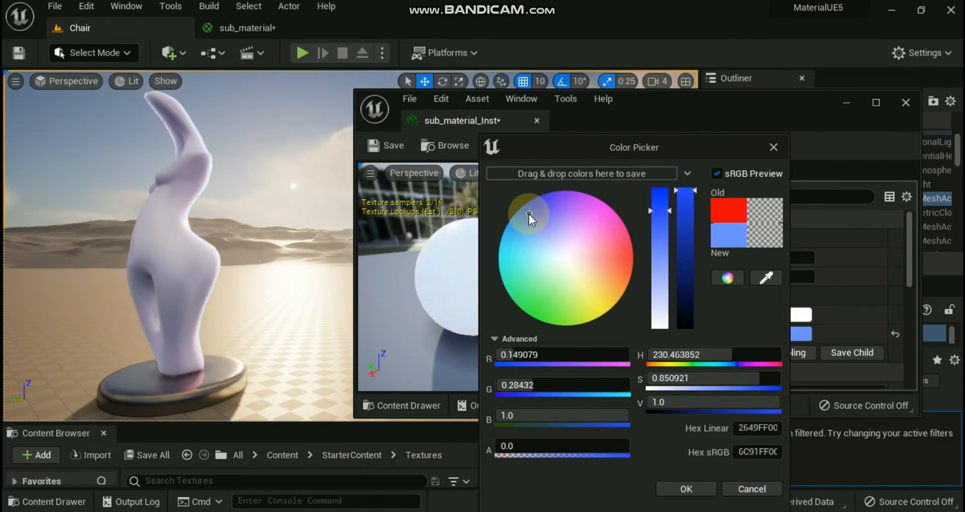
left_click(531, 266)
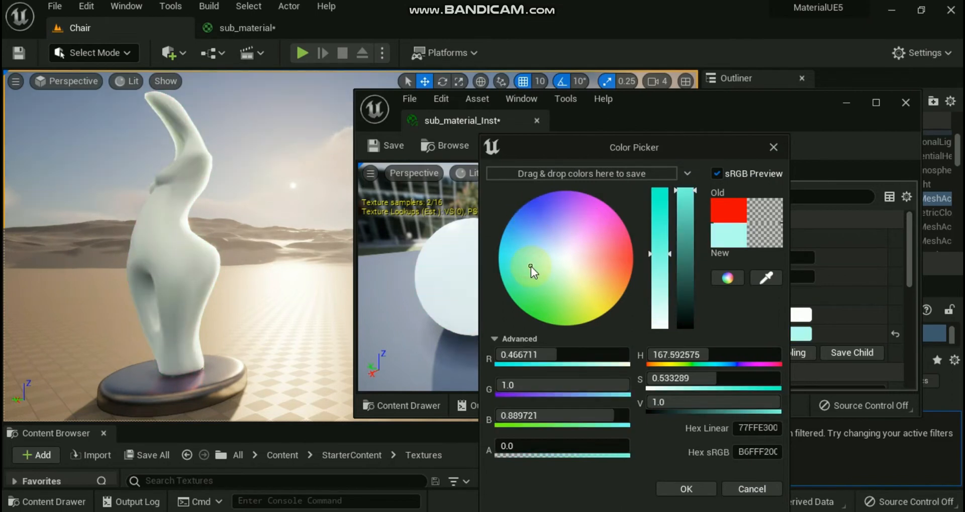
left_click(581, 312)
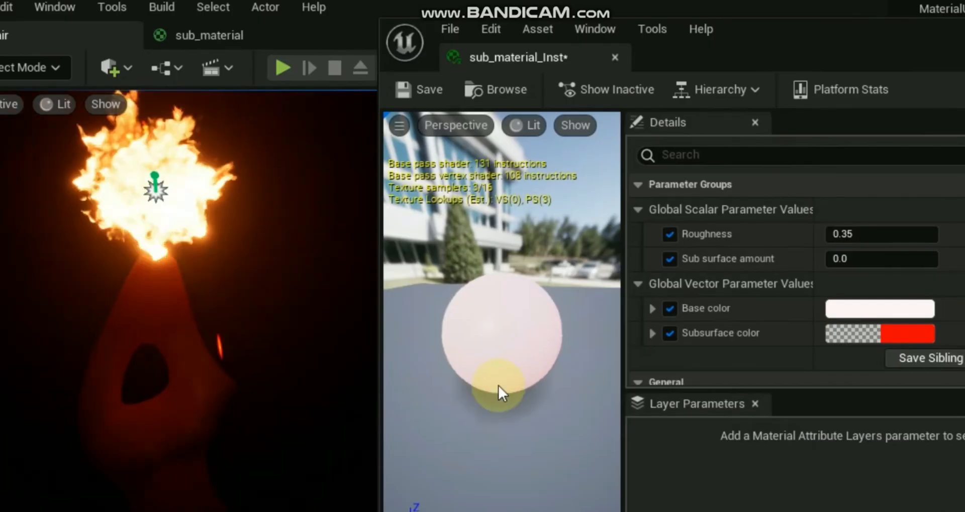
Reposition the fire effect around the statue's tip, and select LandscapeStreamingProxy_7_7_0 in its place.
left_click(160, 180)
mouse_move(153, 168)
left_mouse_down()
mouse_move(166, 294)
mouse_move(156, 162)
mouse_move(48, 186)
mouse_move(25, 390)
mouse_move(36, 467)
mouse_move(101, 398)
mouse_move(147, 379)
left_mouse_up()
left_click_drag(146, 319, 158, 249)
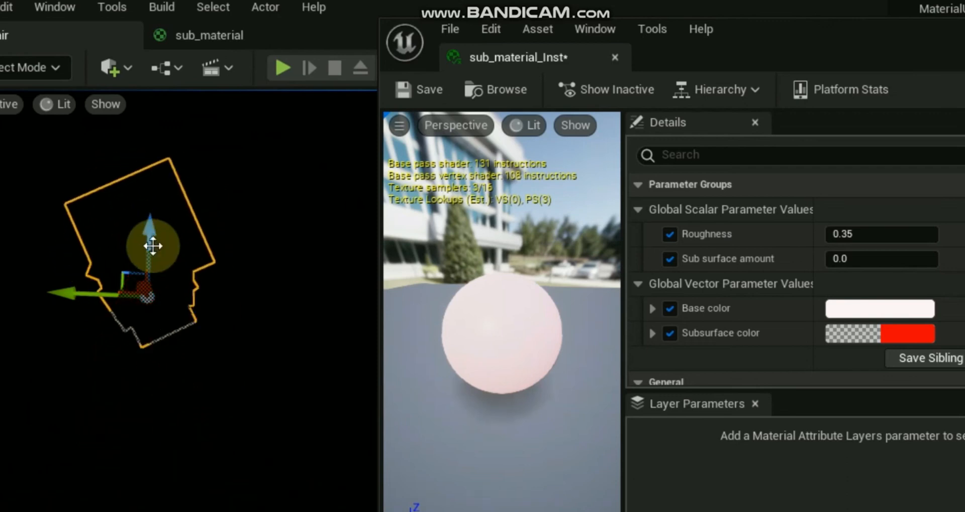
mouse_move(141, 288)
left_mouse_down()
mouse_move(122, 254)
mouse_move(90, 248)
mouse_move(84, 260)
left_mouse_up()
left_click(955, 219)
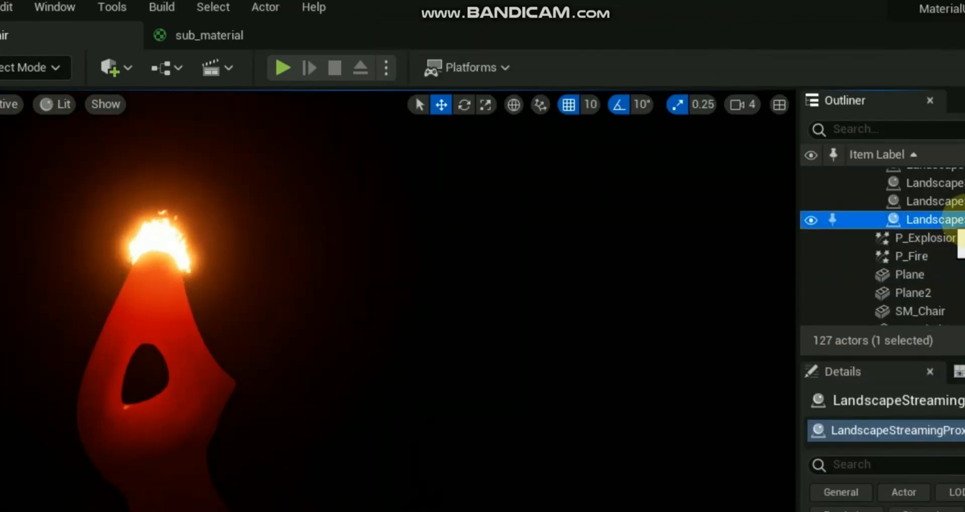
left_click_drag(799, 356, 740, 362)
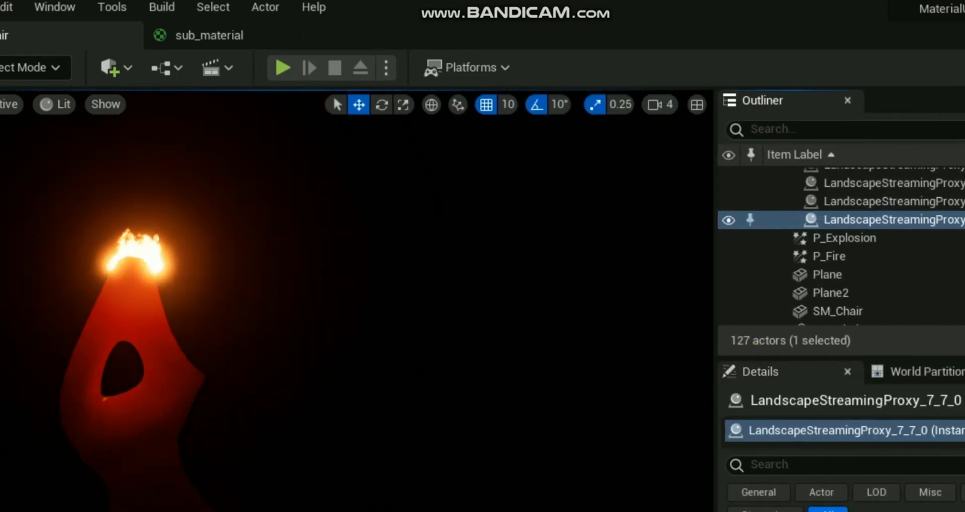
Try Sub surface amount values of 1, 0.5 and 0.75 in the material instance with the fire lighting the statue.
key("alt+Tab")
left_click(851, 261)
type("1")
key("Return")
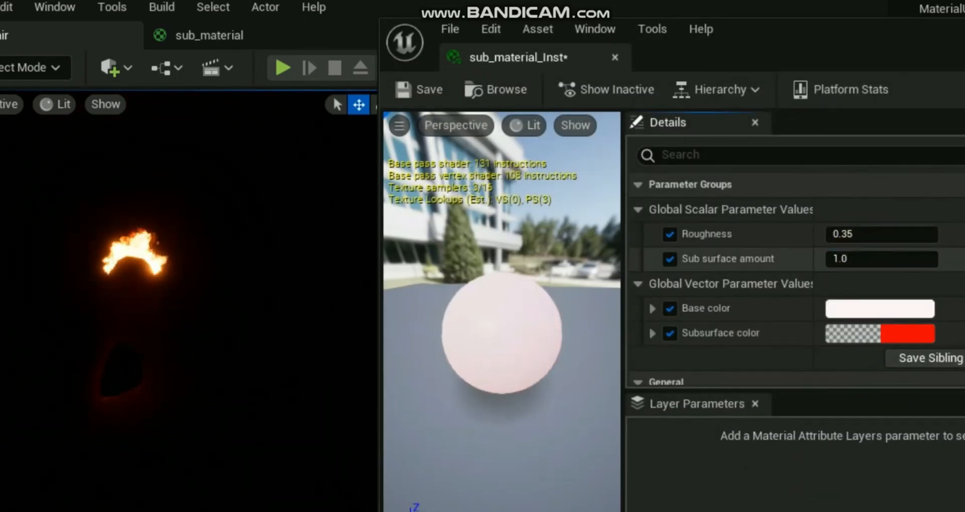
left_click(891, 266)
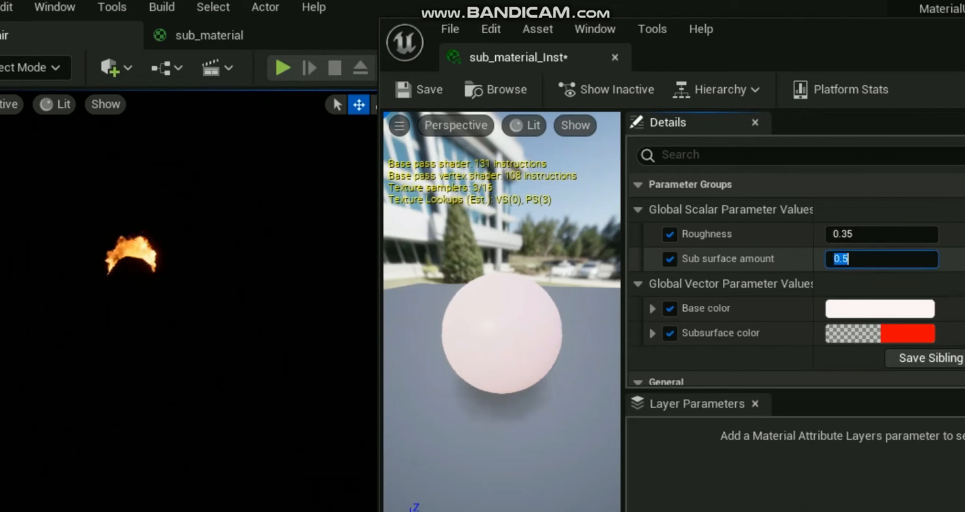
type(".7")
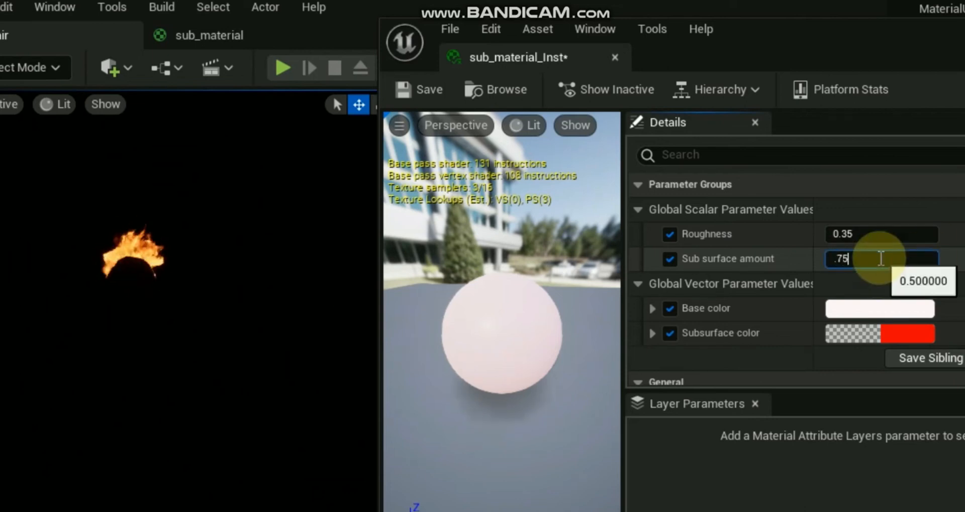
type("5")
key("Return")
Set the material instance's Sub surface amount to 0.25.
left_click(865, 258)
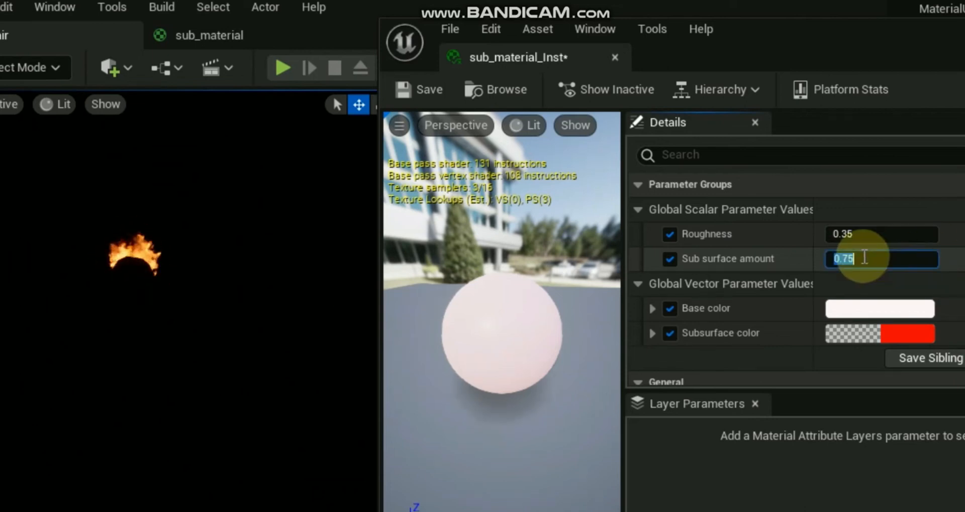
type(".25")
key("Return")
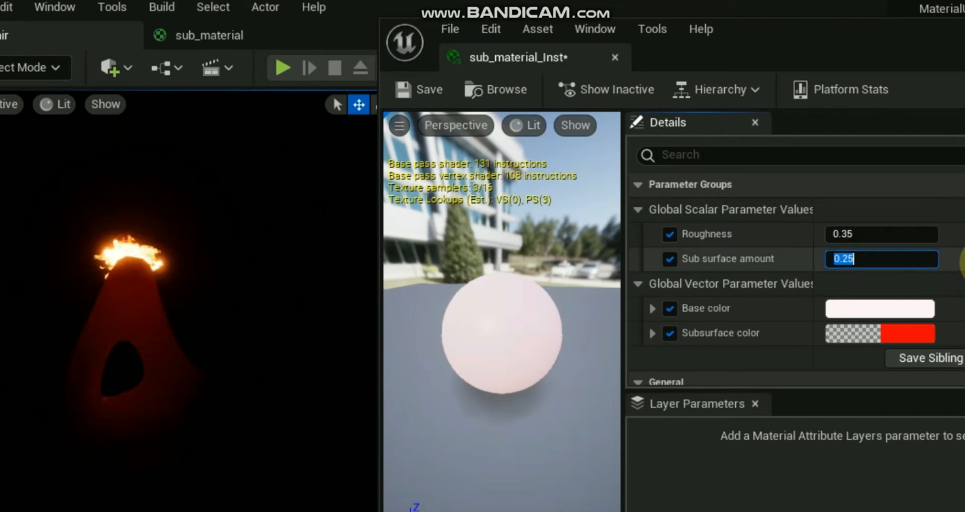
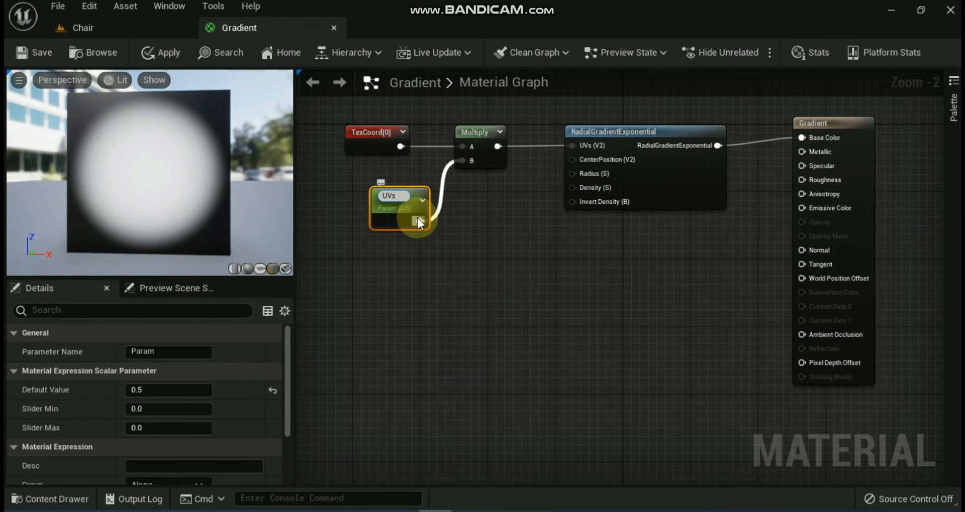
Name the scalar parameter feeding the Multiply node UVs and set its Slider Max to 1.
left_click(398, 197)
left_click(155, 428)
type("1")
key("Return")
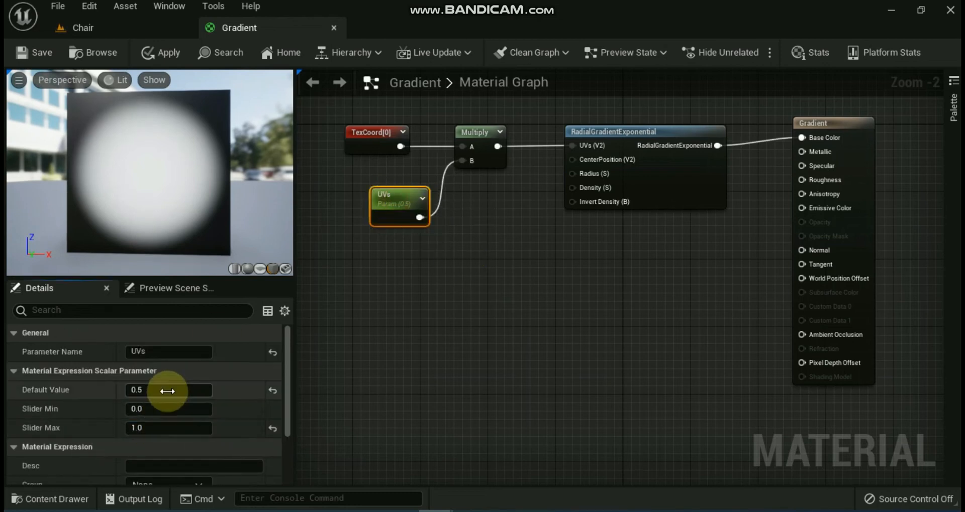
Test default values of 0 and 1 for the UVs parameter, and return it to 0.5.
left_click(167, 389)
type("0")
key("Return")
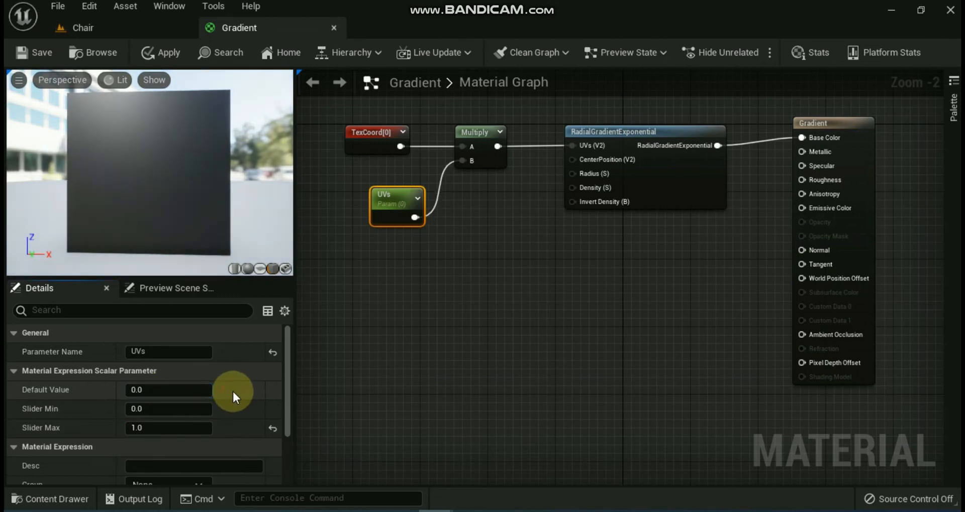
left_click(173, 394)
type("1")
key("Return")
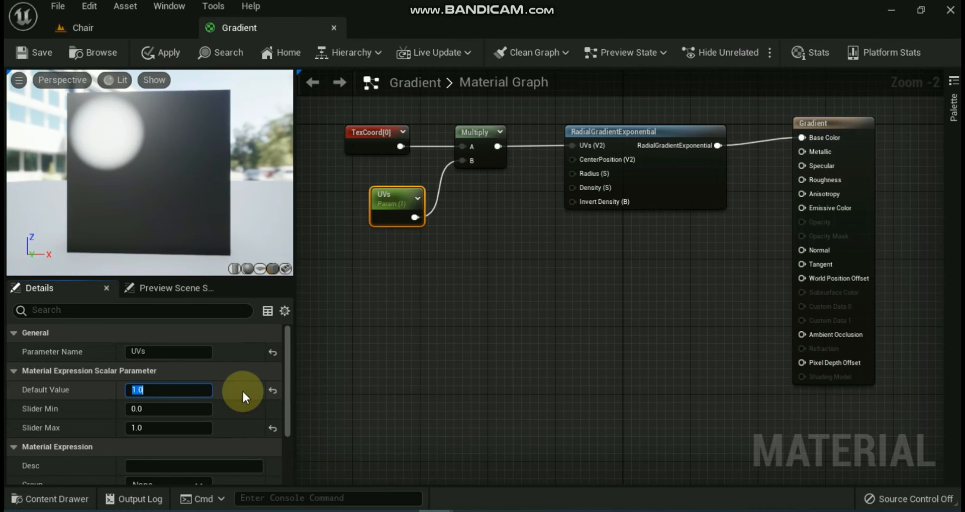
left_click(169, 391)
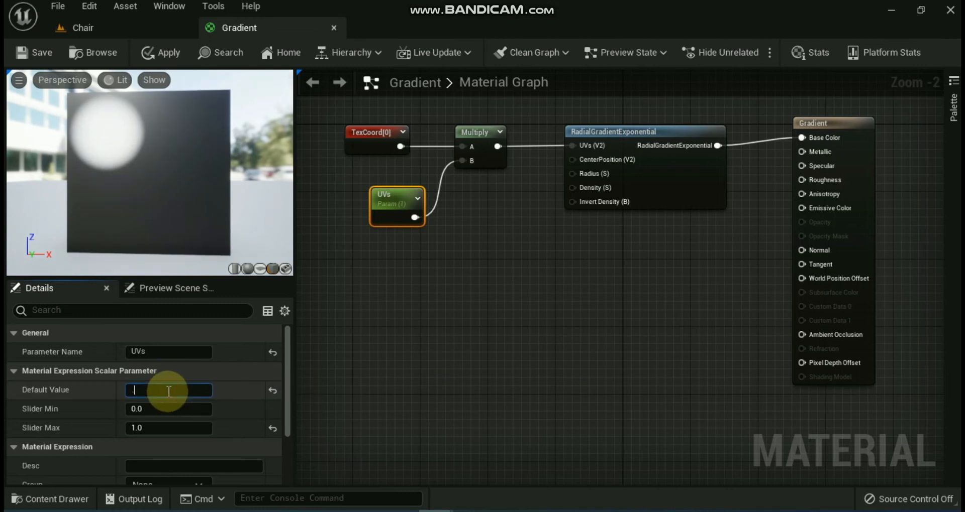
type("0.5")
key("Return")
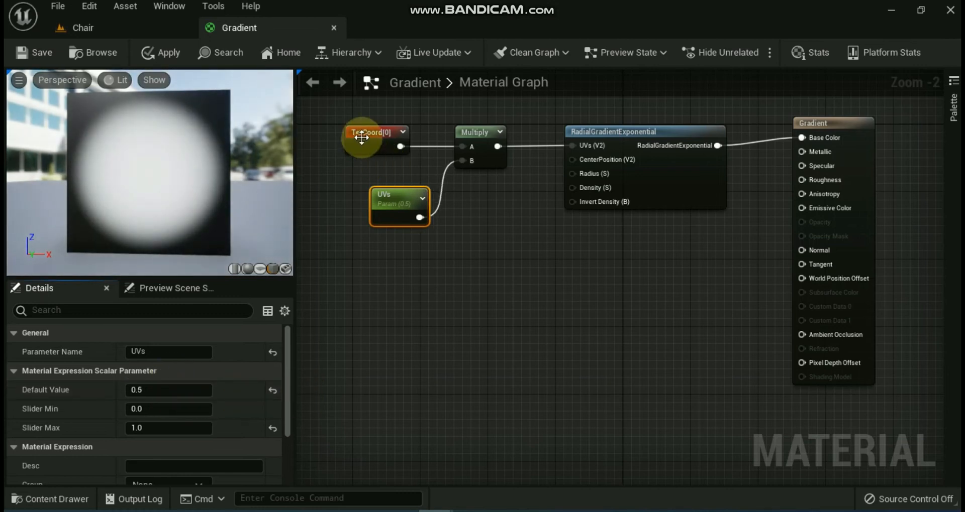
Try a UTiling and VTiling of 1 on the TexCoord node.
left_click(362, 137)
left_click(160, 370)
type("1")
key("Return")
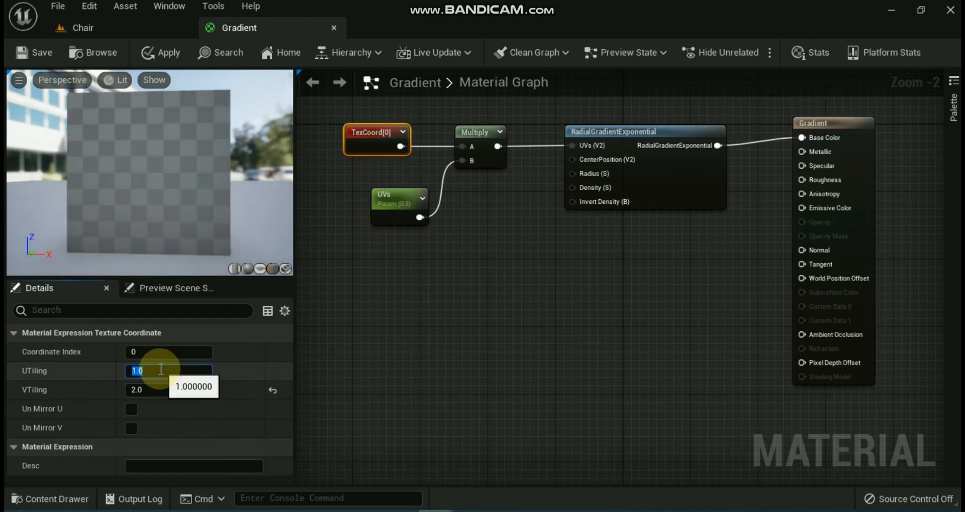
left_click(161, 389)
type("1")
key("Return")
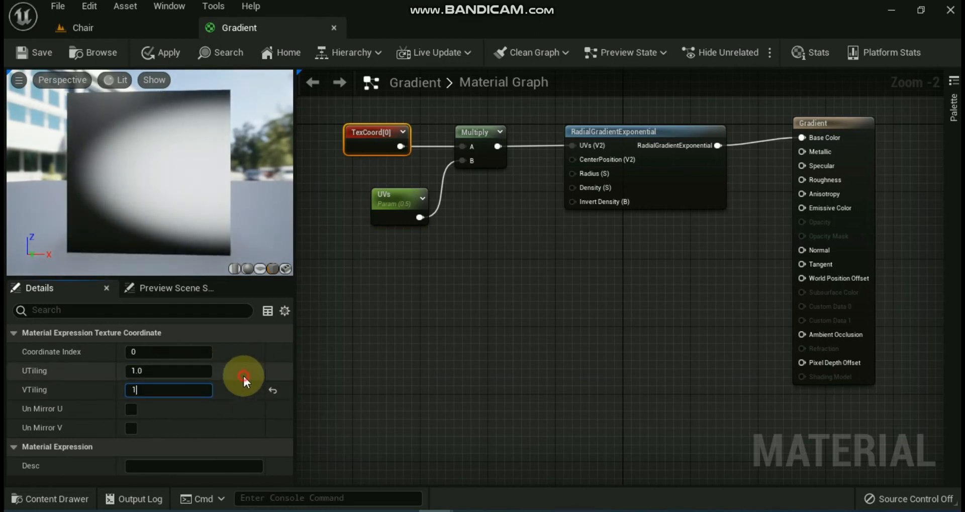
Set both UTiling and VTiling of the TexCoord node back to 2.
left_click(163, 374)
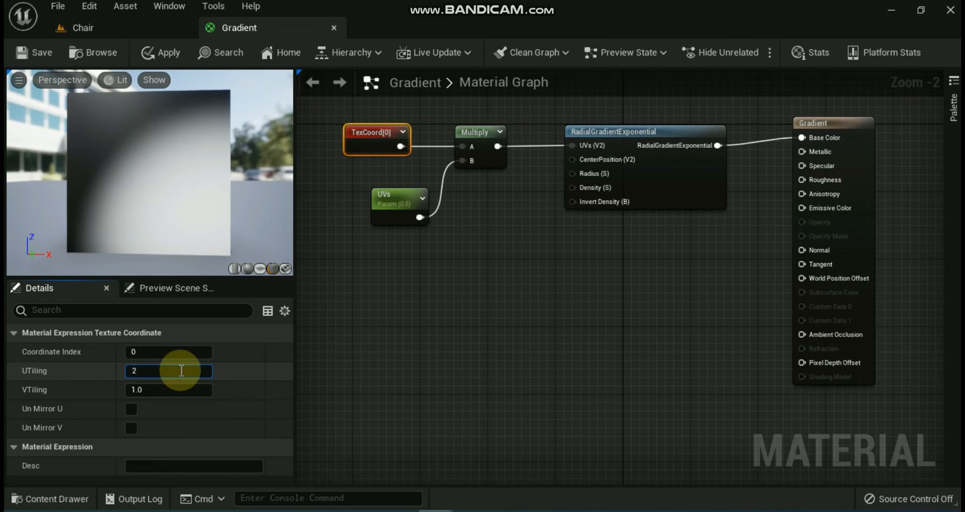
type("2")
key("Return")
left_click(164, 391)
type("2")
key("Return")
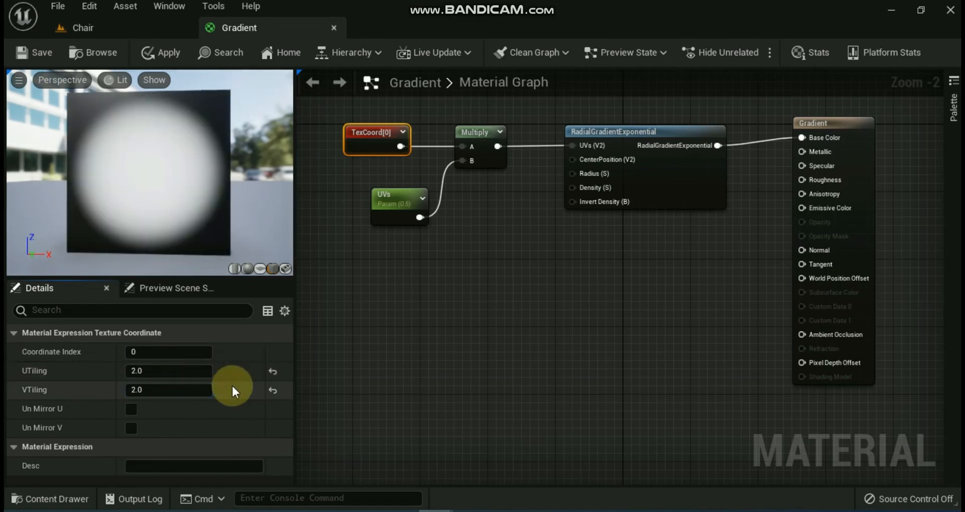
Add a Constant2Vector node below the Multiply node and convert it to a parameter named Center Position.
left_click(463, 236)
left_click(457, 232)
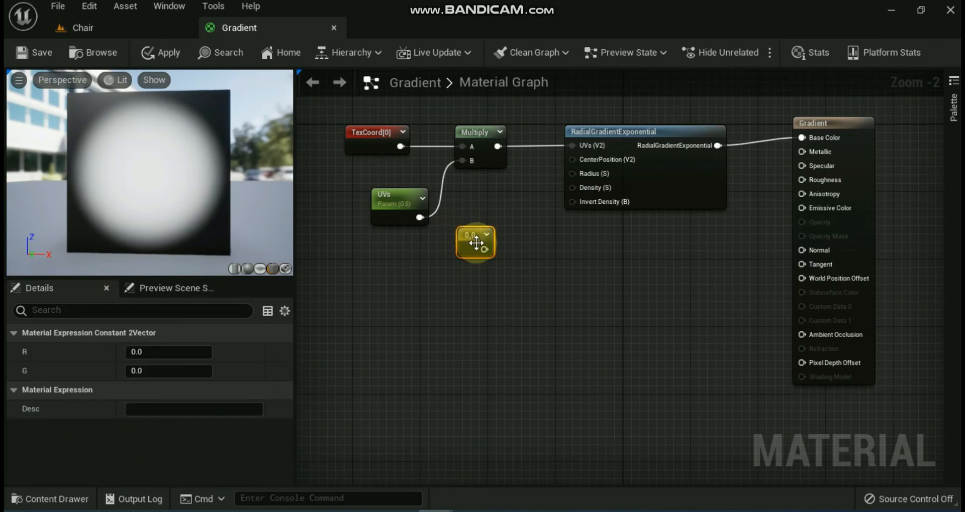
right_click(469, 231)
left_click(524, 241)
type("Center")
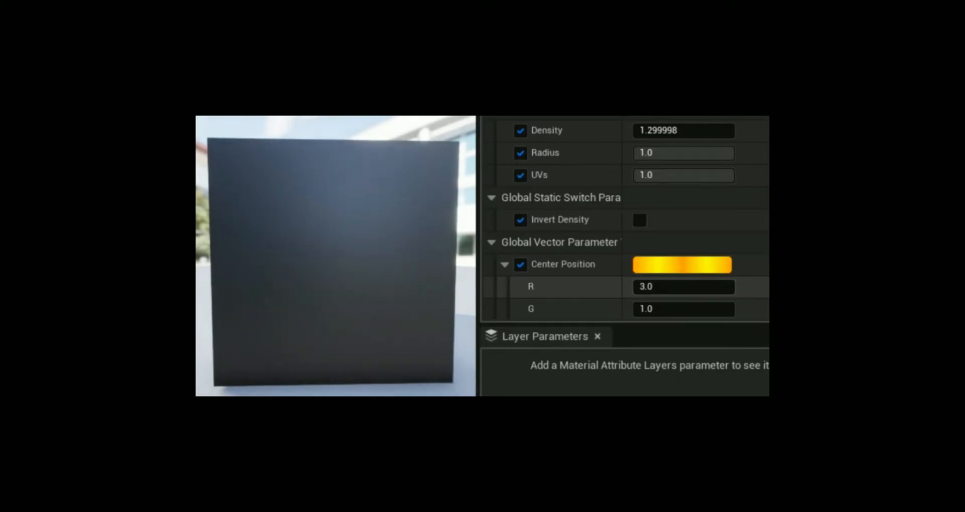
Try 0.5 for the R, G and B values of Center Position in the Gradient instance, and reset B.
left_click_drag(677, 289, 668, 286)
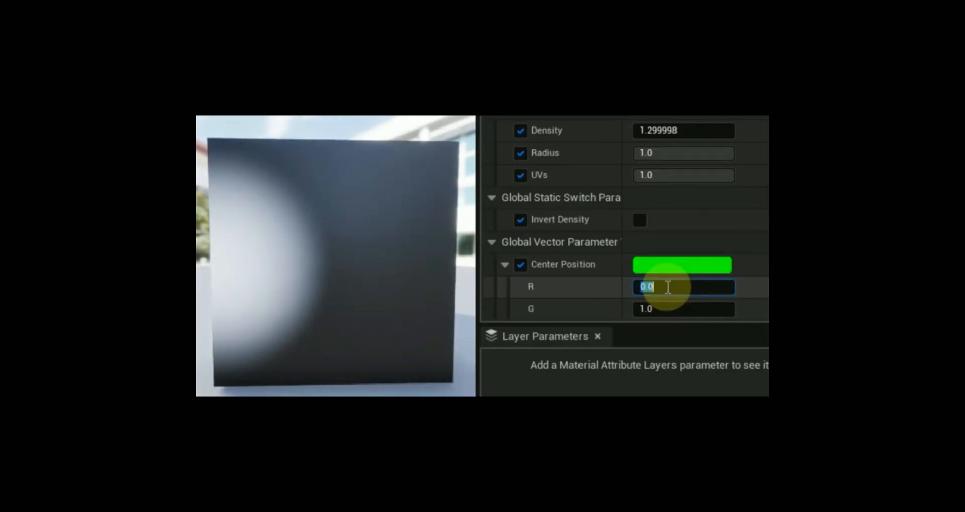
type("0.5")
key("Return")
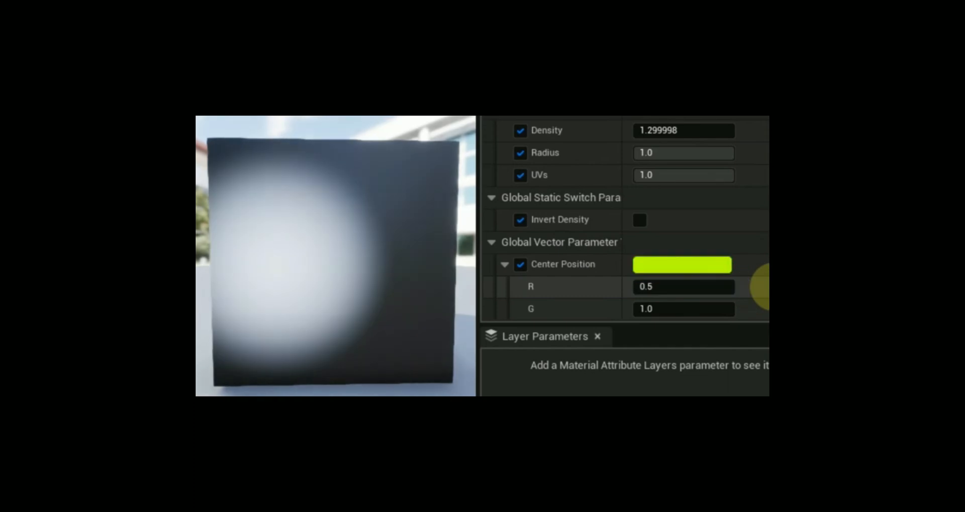
type("0.5")
key("Return")
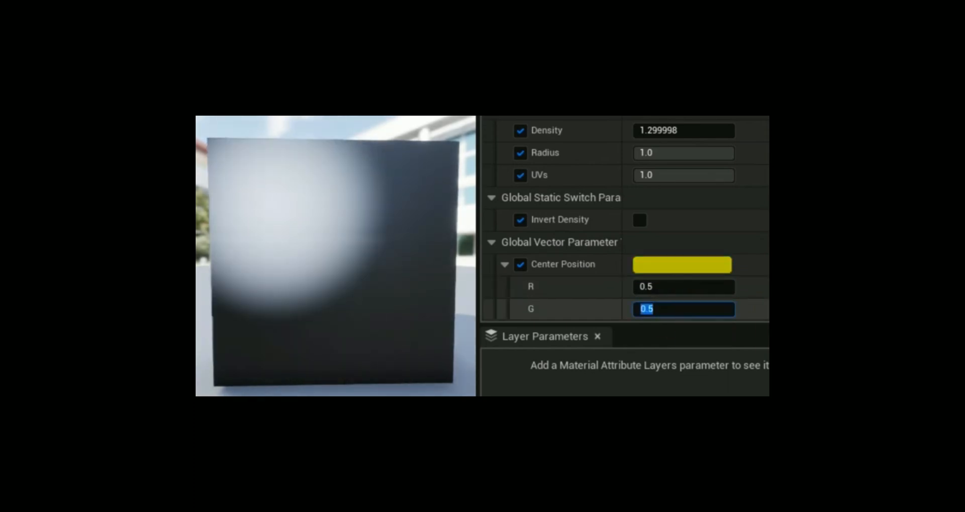
scroll(754, 309, "down", 2)
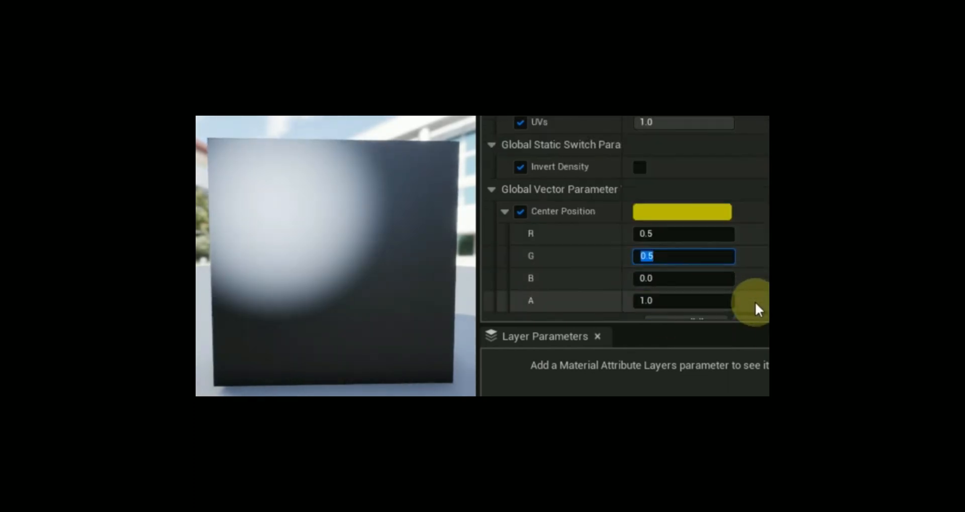
left_click(685, 279)
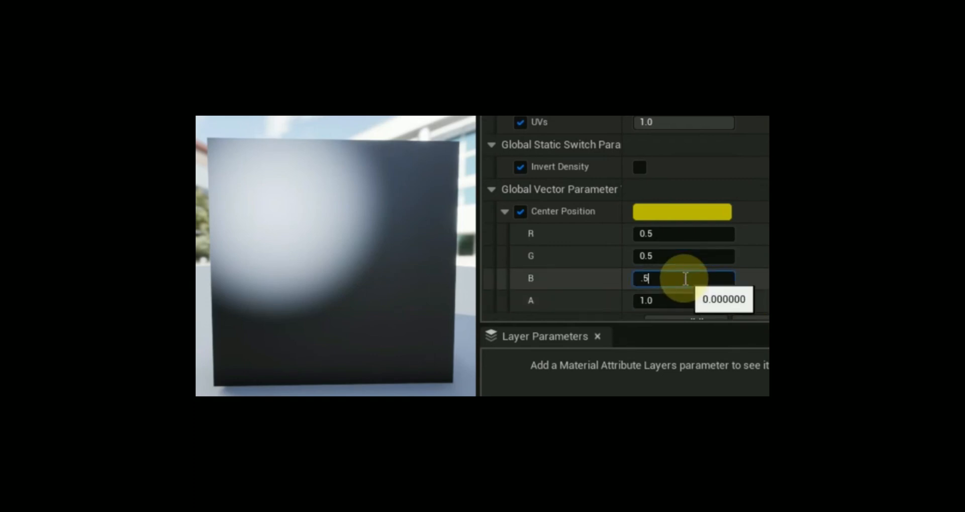
key("Return")
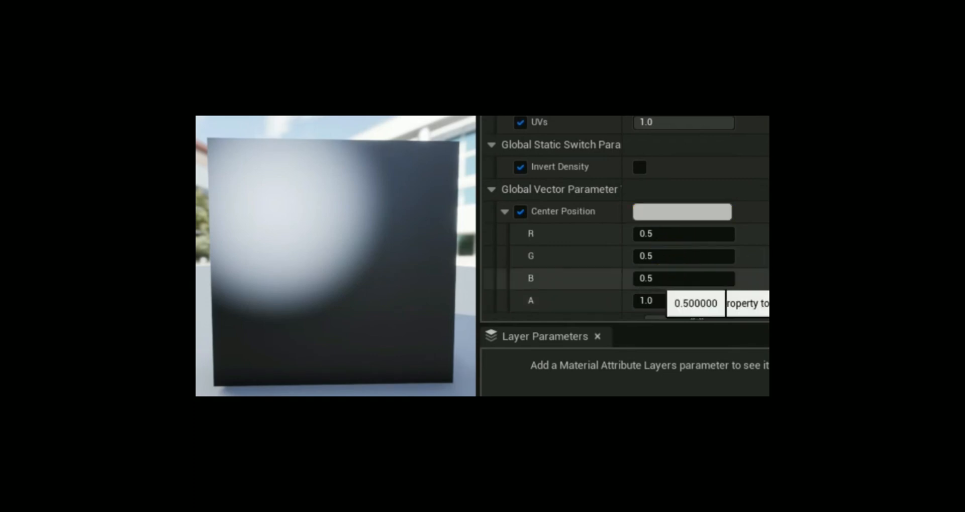
left_click(828, 279)
Set the Center Position of the Gradient instance to R 0.8 and G 0.9.
left_click(664, 235)
type(".8")
key("Return")
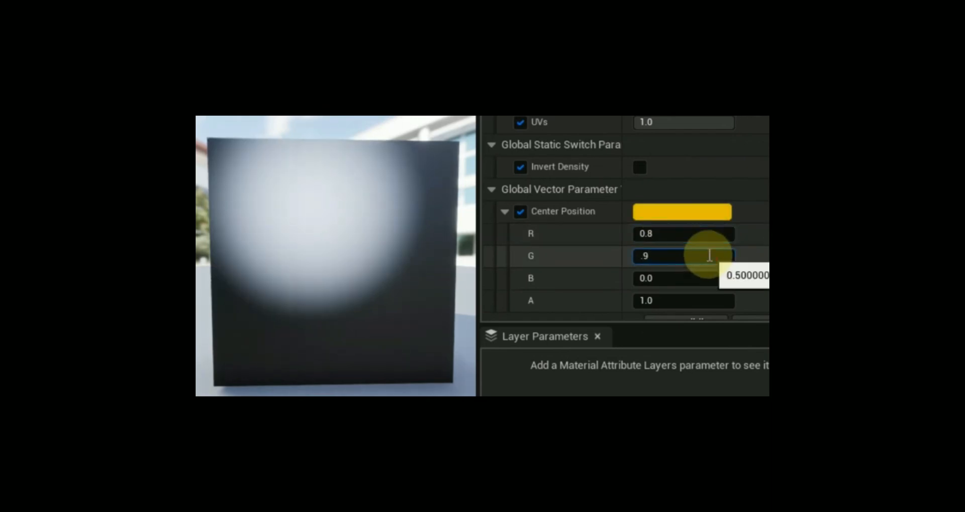
left_click(709, 256)
type(".9")
key("Return")
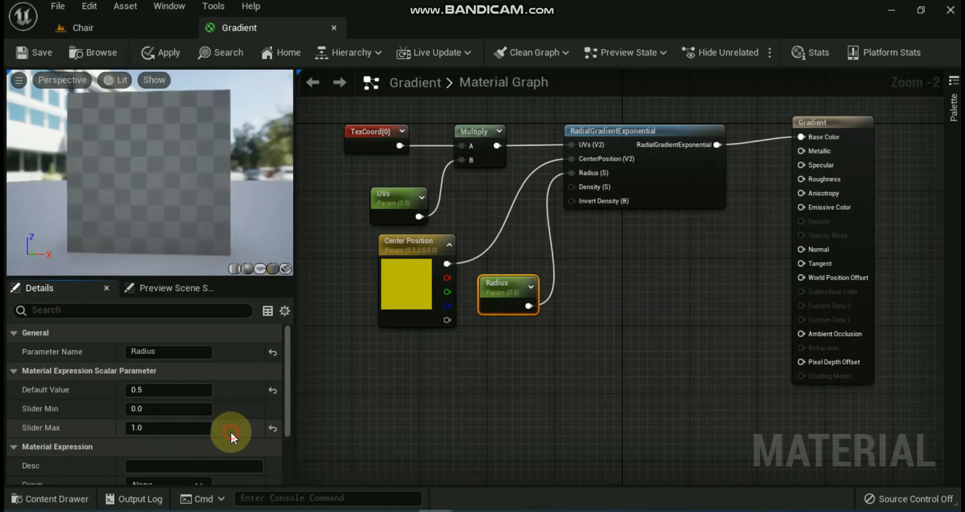
Test the Radius parameter's default value, reset it to zero, and return it to 0.5.
mouse_move(140, 389)
left_mouse_down()
mouse_move(162, 392)
mouse_move(131, 390)
mouse_move(154, 392)
left_mouse_up()
left_click(273, 391)
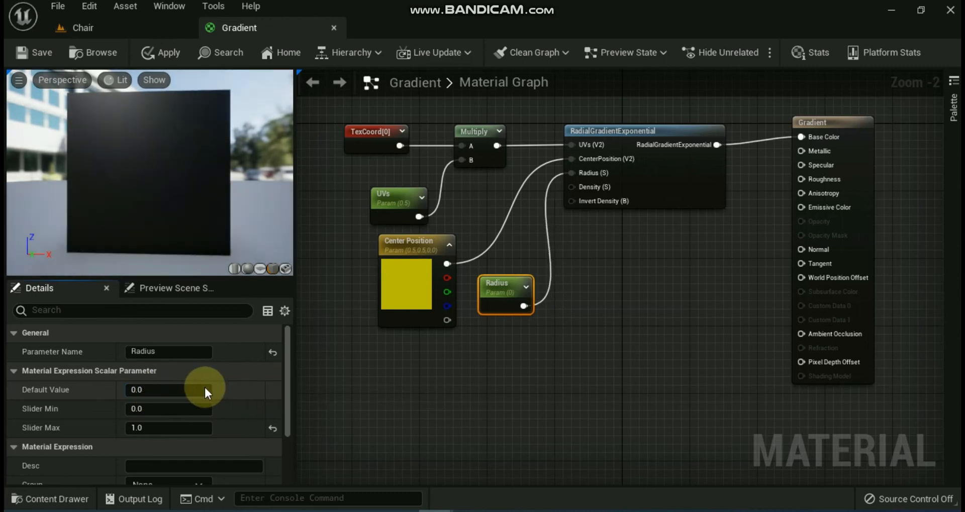
left_click(187, 390)
type(".5")
key("Return")
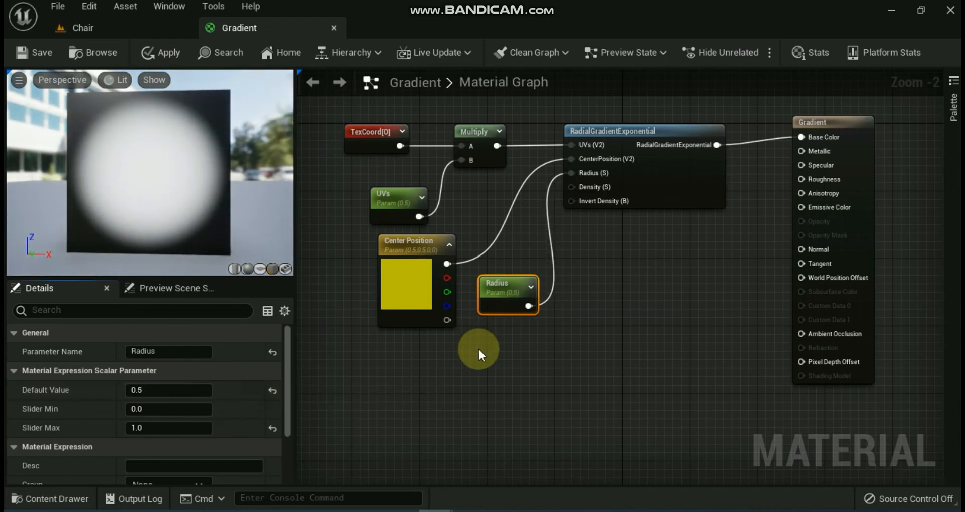
Add a Constant node below the Radius node and convert it to a parameter named Density.
left_click(477, 348)
left_click(485, 330)
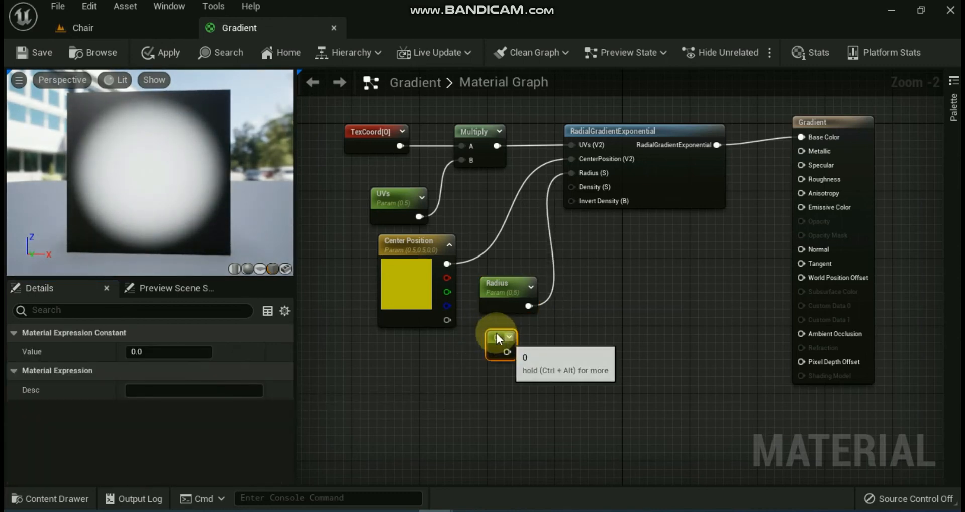
right_click(495, 339)
left_click(550, 66)
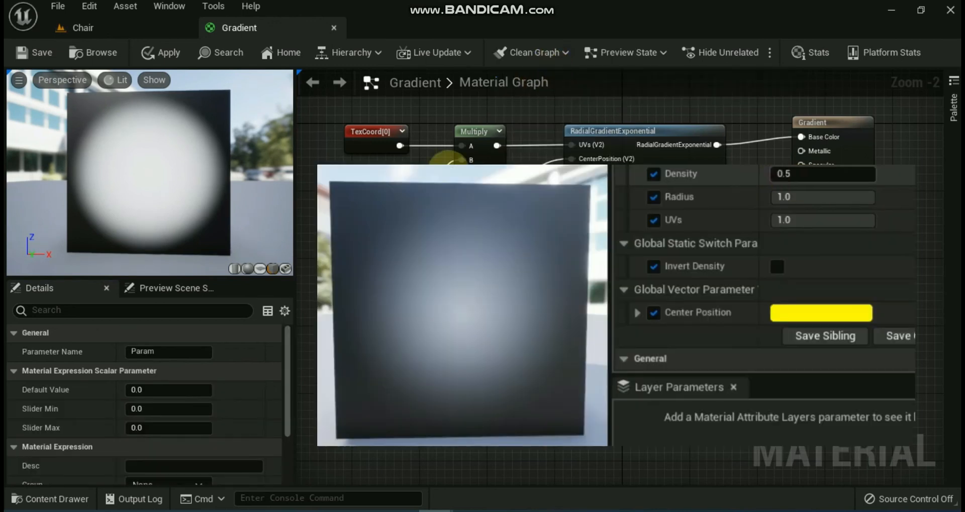
double_click(179, 352)
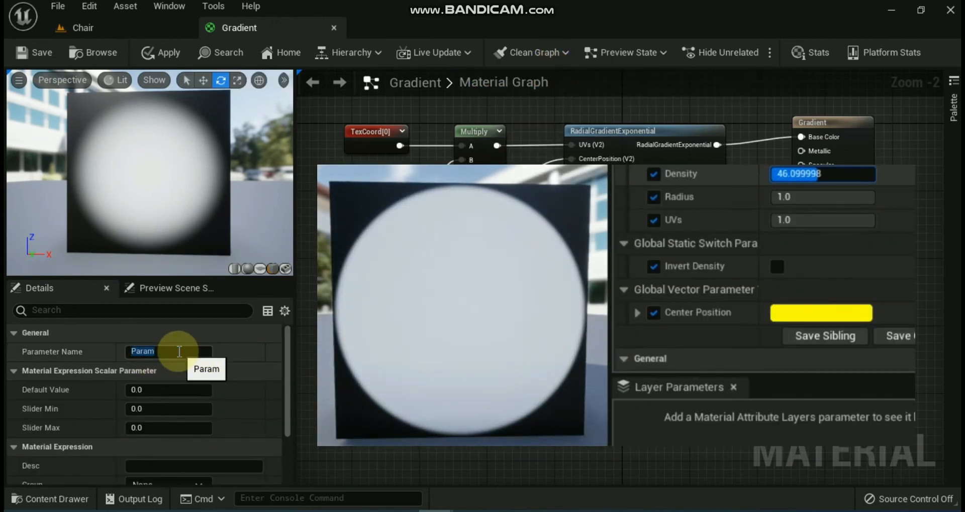
left_click_drag(162, 352, 130, 354)
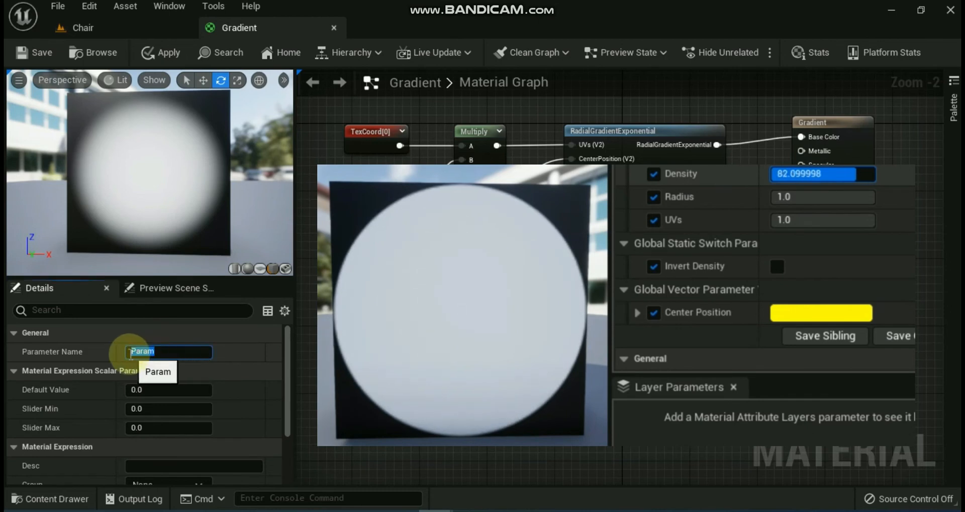
type("Density")
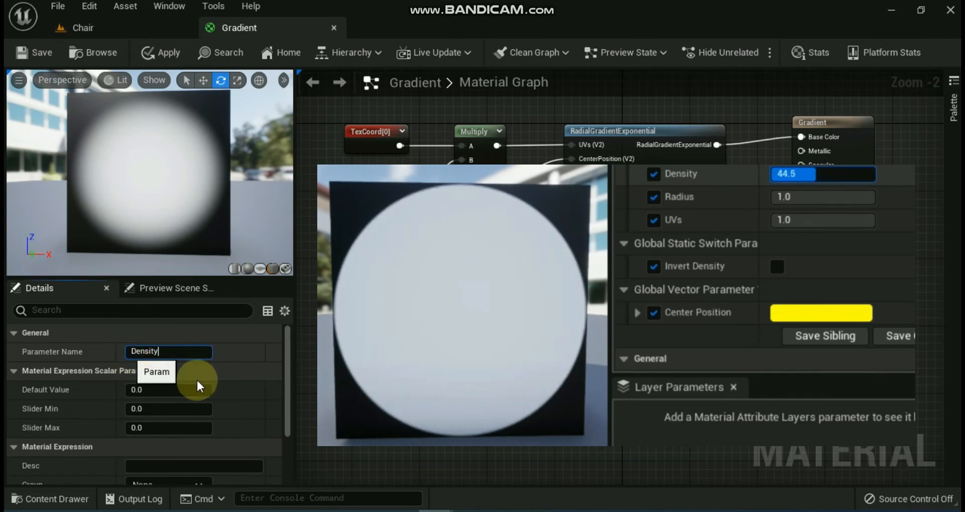
key("Return")
Give Density a slider maximum of 1 and a default of 0.5, and wire it to the Density input of RadialGradientExponential.
left_click(157, 429)
type("1")
key("Return")
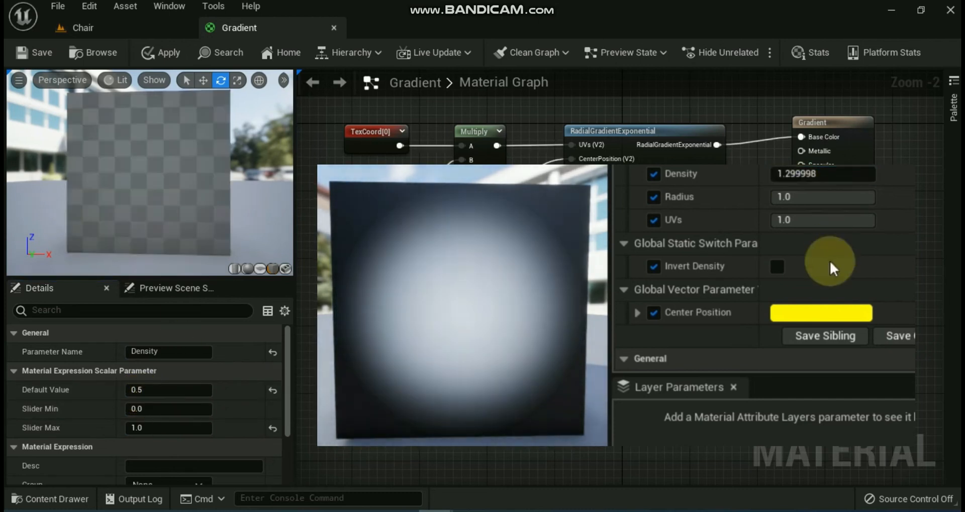
left_click_drag(500, 279, 492, 274)
left_click_drag(493, 336, 485, 325)
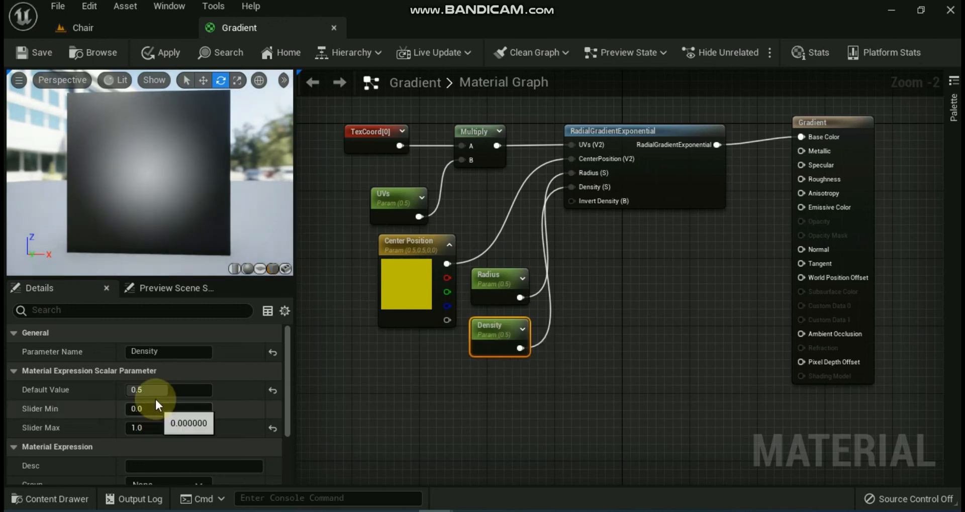
Raise the Density parameter's default value to 1.
left_click_drag(142, 390, 171, 391)
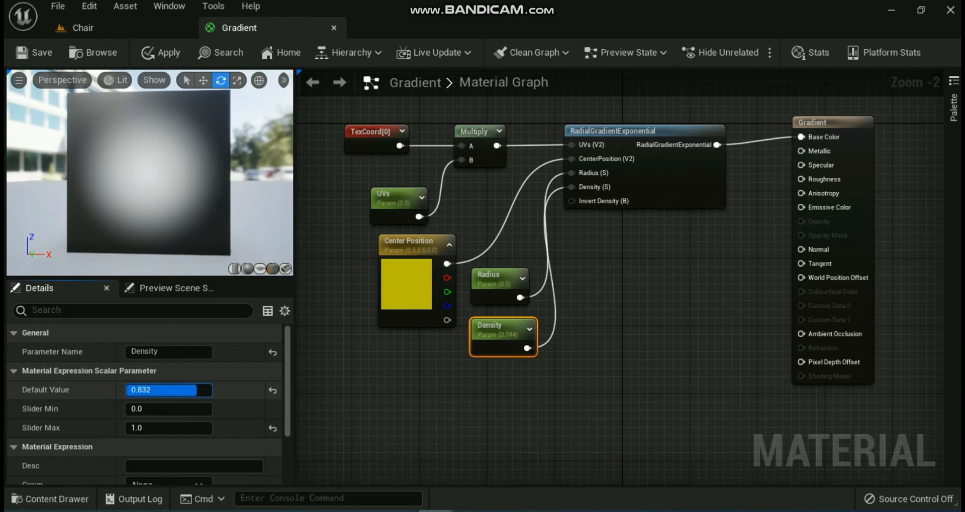
key("Return")
left_click(564, 322)
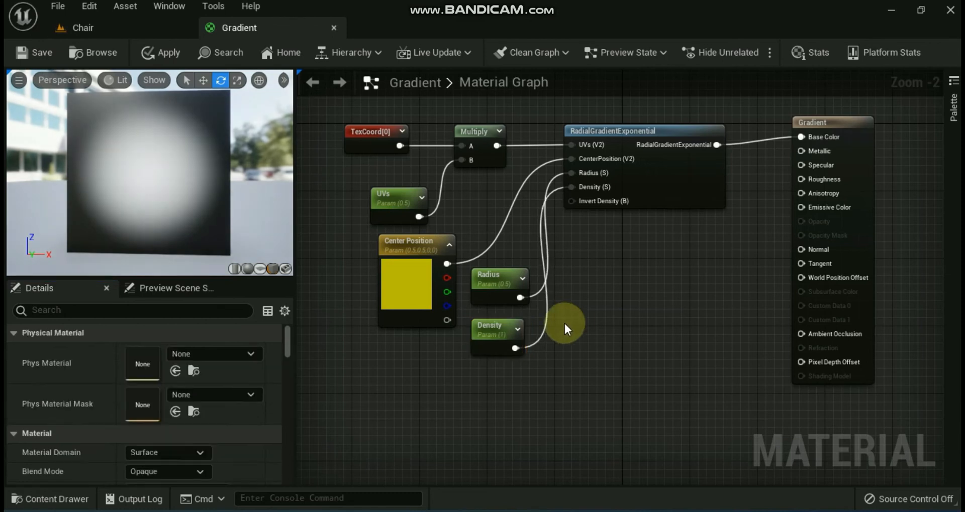
Add a StaticBoolParameter named Invert Density, connect it to the matching RadialGradientExponential input, and save the material.
right_click(540, 360)
type("boo")
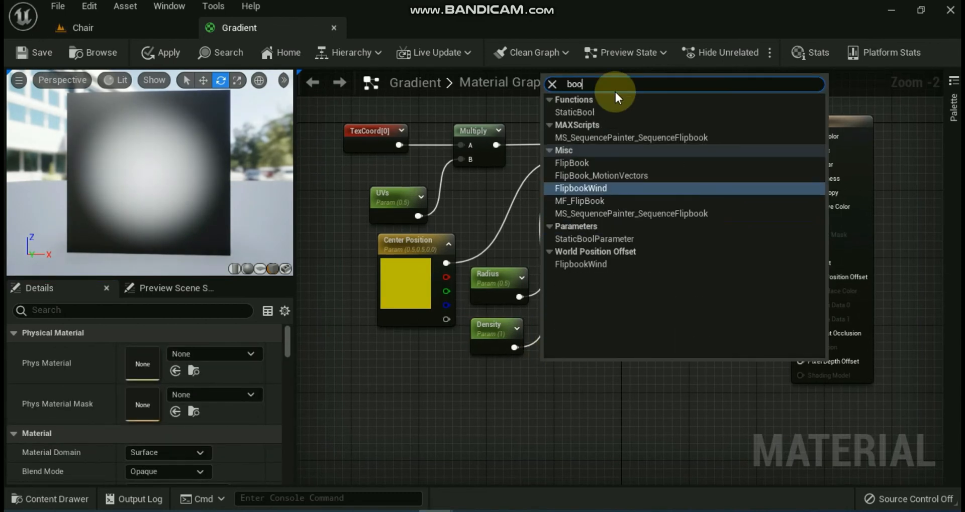
left_click(598, 239)
type("Inv")
type("ert Density")
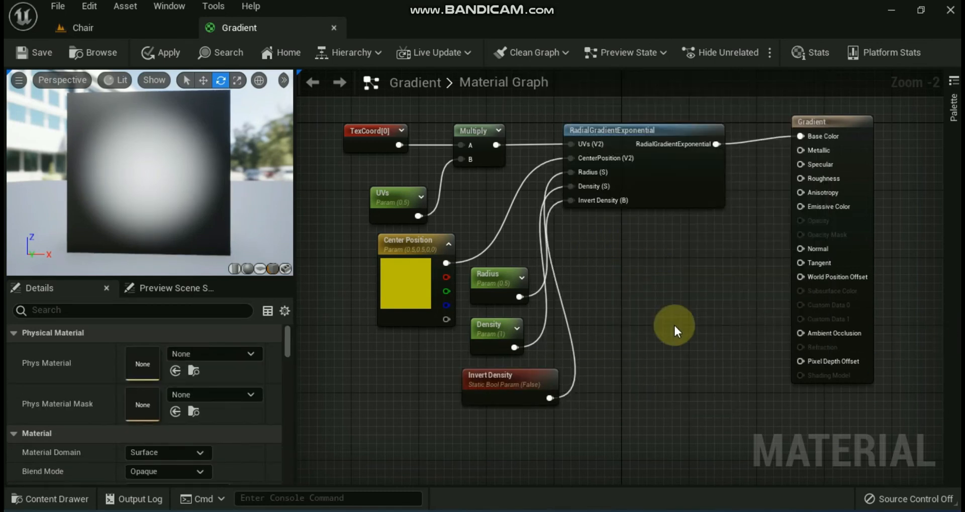
left_click(37, 50)
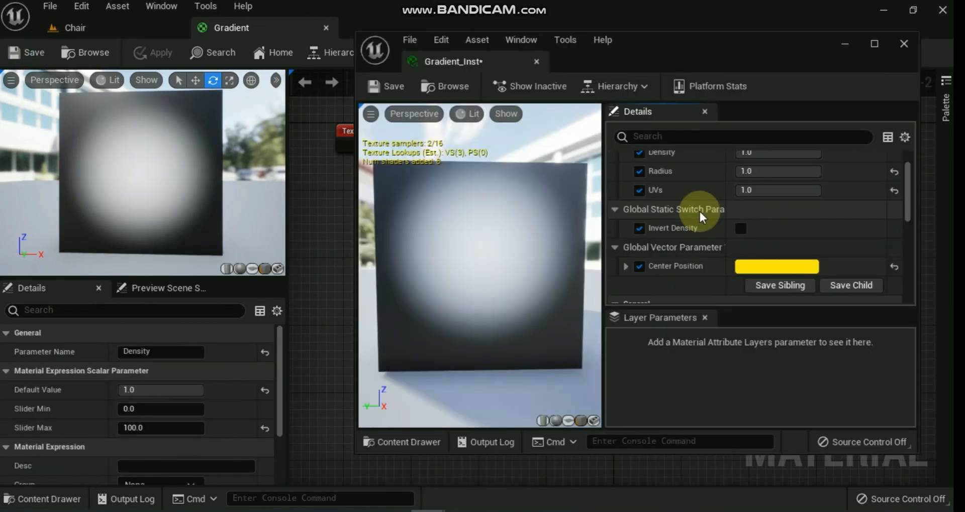
Experiment with the Center Position color of Gradient_Inst in the Color Picker.
scroll(699, 210, "up", 1)
left_click_drag(753, 213, 821, 175)
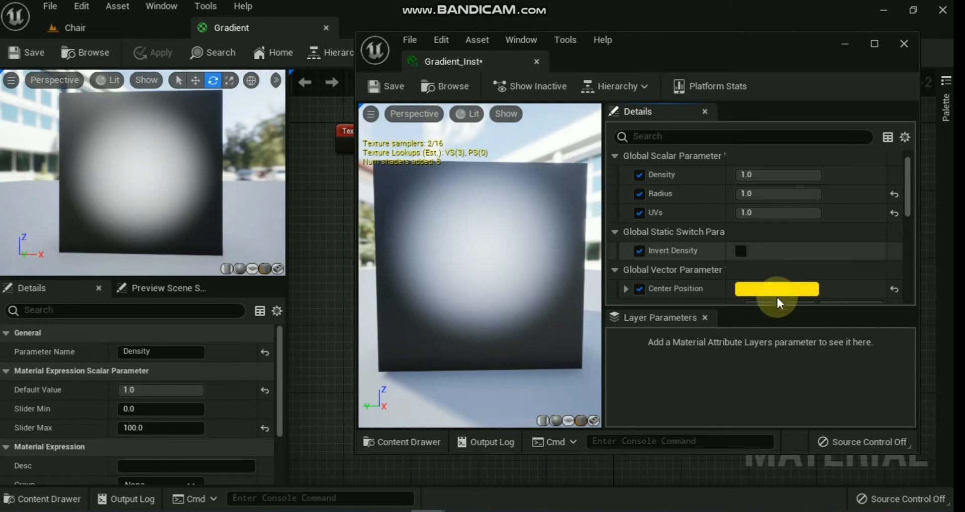
scroll(824, 261, "down", 4)
left_click(754, 201)
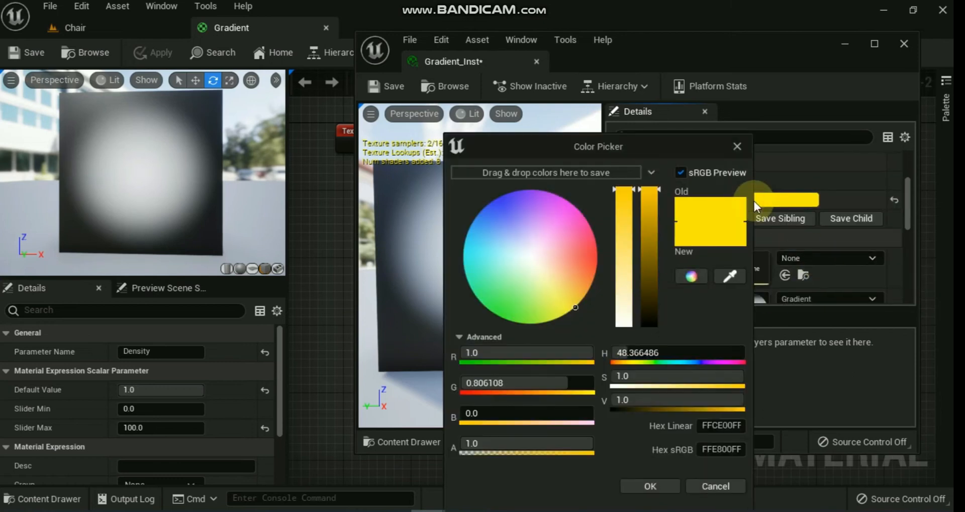
left_click_drag(528, 133, 730, 102)
left_click_drag(728, 308, 751, 335)
left_click(811, 443)
Add a DiamondGradient node to the cleared graph and connect it to the material's Base Color.
right_click(451, 192)
type("dia")
left_click(503, 230)
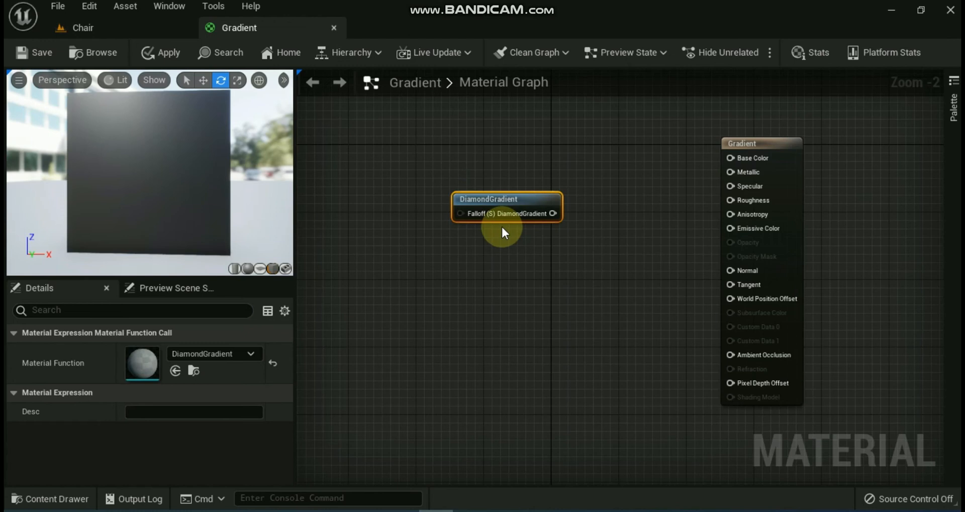
left_click_drag(523, 196, 739, 159)
left_click_drag(534, 172, 587, 159)
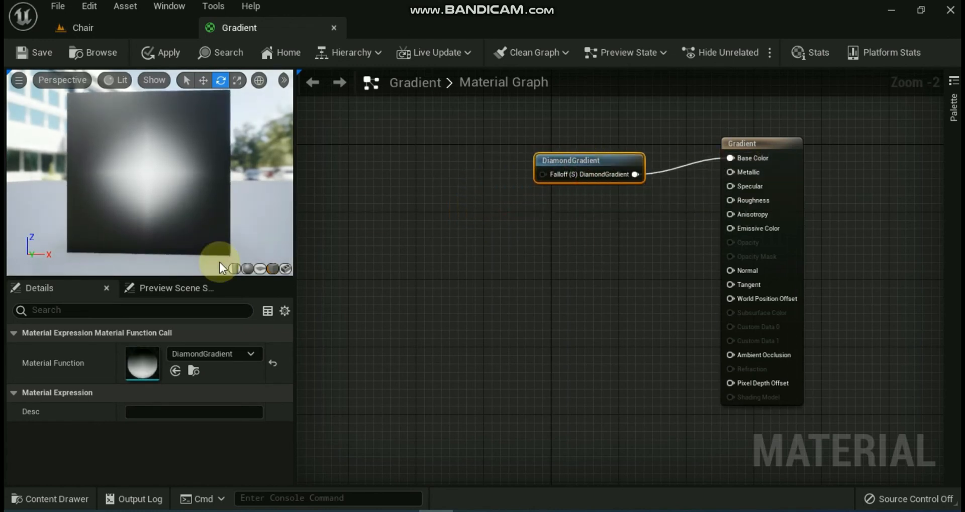
Connect a new Constant node to the DiamondGradient's Falloff input and test different values for it, such as 0.752.
left_click(390, 194)
left_click_drag(411, 219, 541, 172)
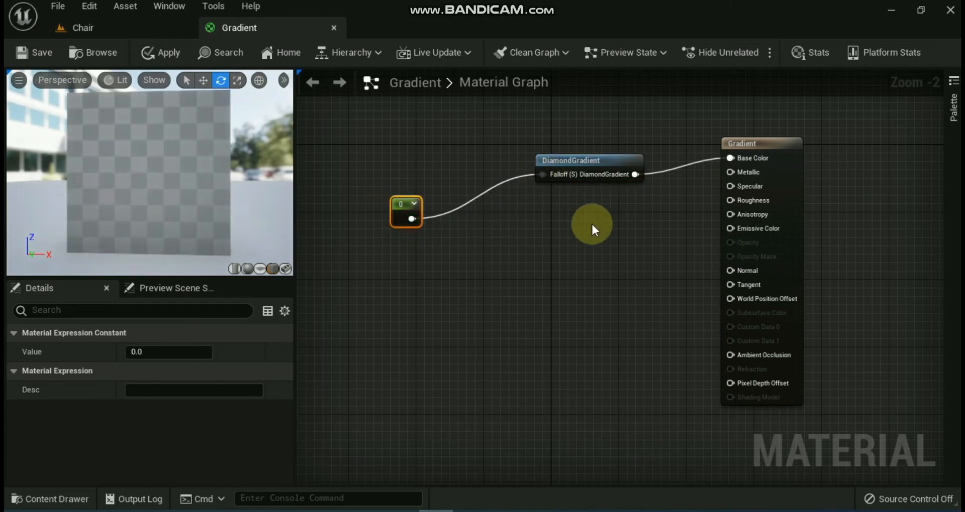
scroll(591, 223, "up", 1)
left_click(136, 351)
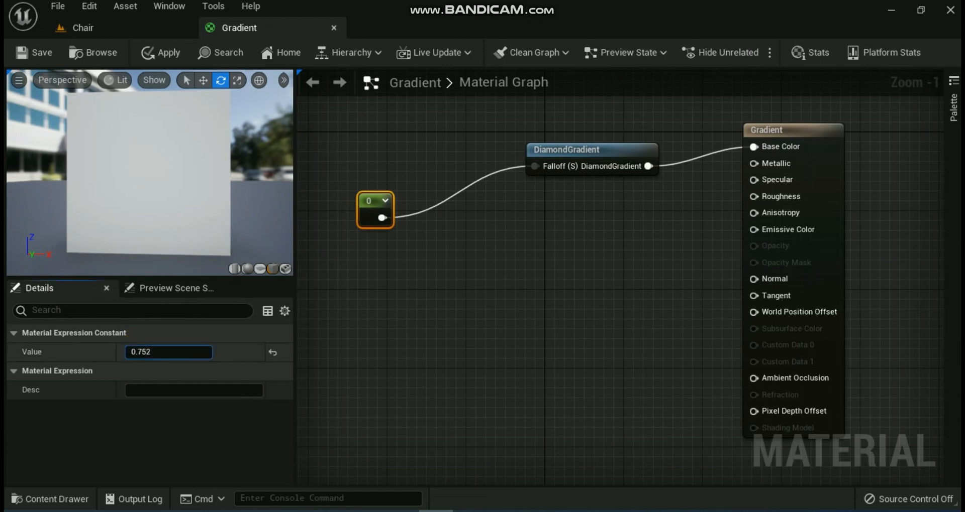
mouse_move(172, 353)
left_mouse_down()
mouse_move(201, 353)
mouse_move(144, 352)
mouse_move(154, 352)
left_mouse_up()
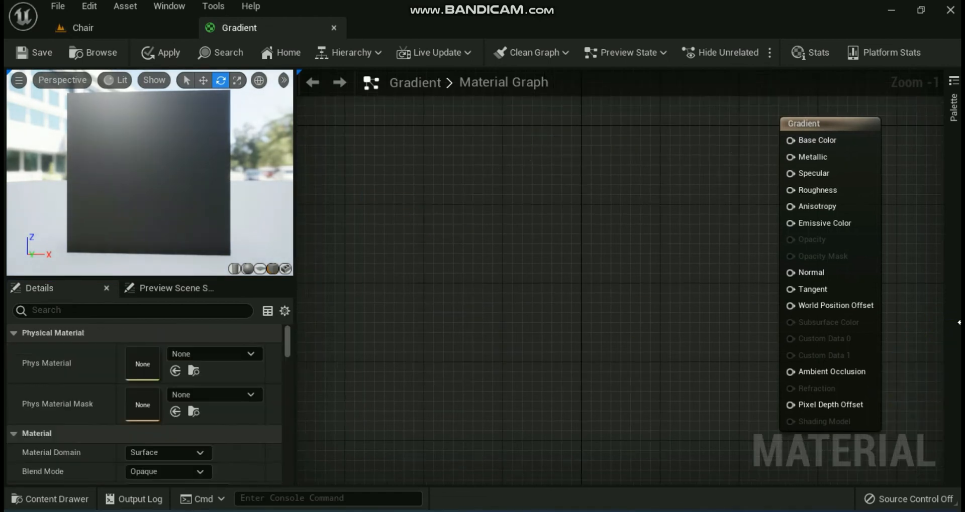
Add a LinearGradient node and connect first its UGradient, then its VGradient output to Base Color.
right_click(469, 194)
type("linear")
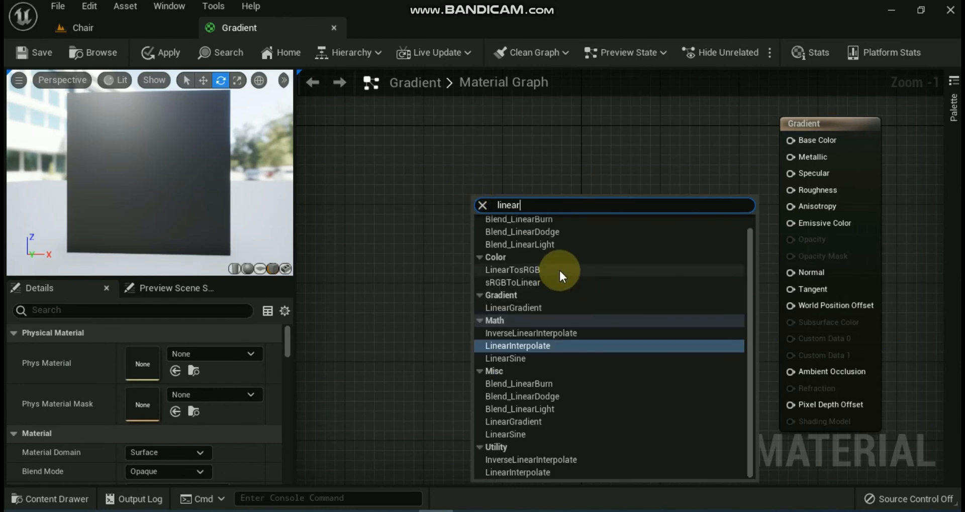
scroll(560, 272, "up", 1)
left_click(541, 321)
left_click_drag(578, 195, 789, 139)
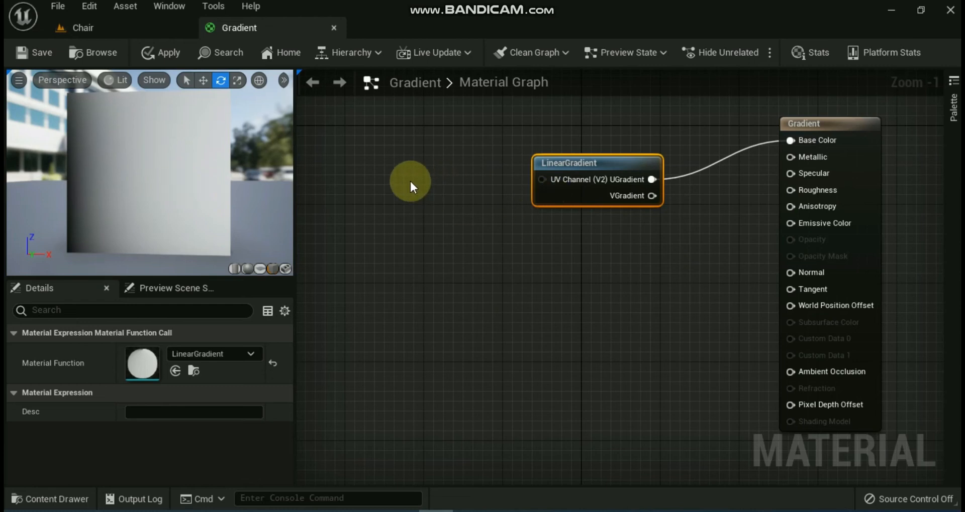
left_click_drag(651, 196, 790, 140)
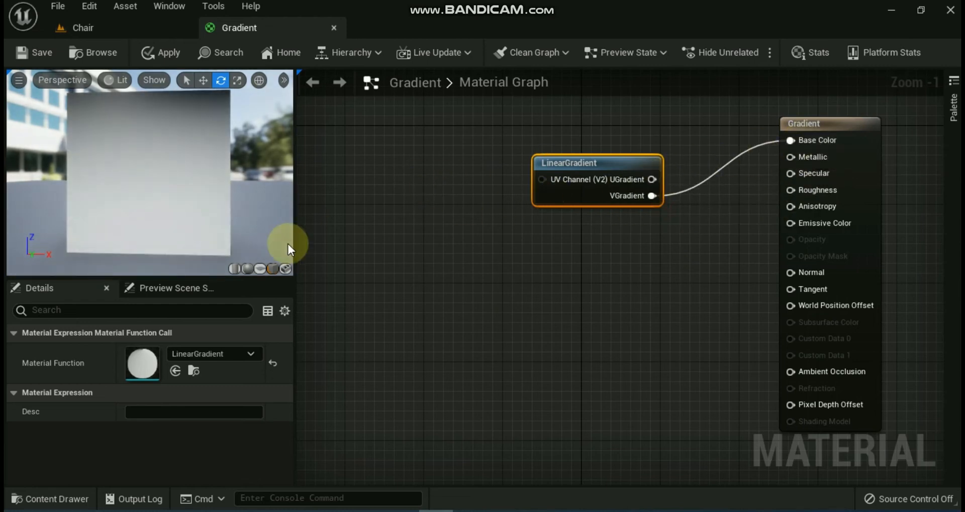
Set the Gradient material's Blend Mode to Masked.
left_click_drag(163, 276, 166, 389)
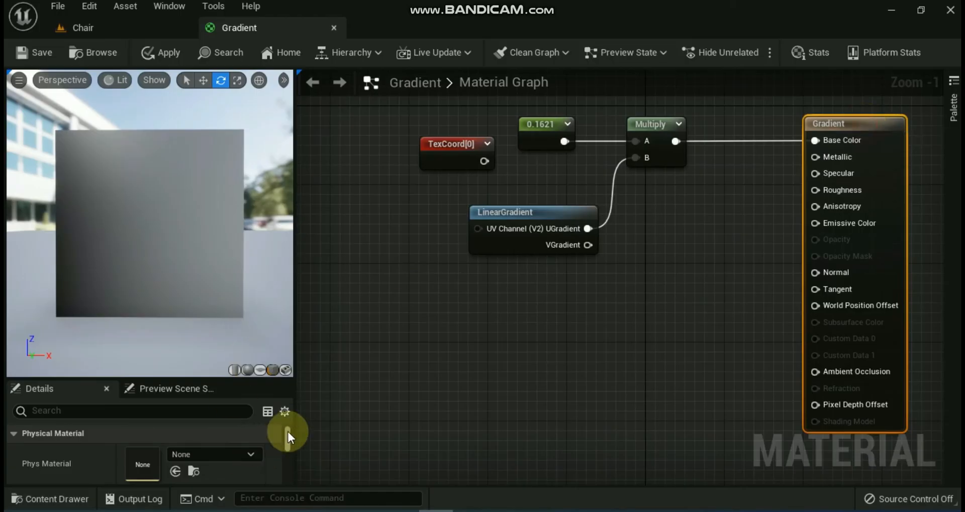
left_click_drag(288, 432, 287, 439)
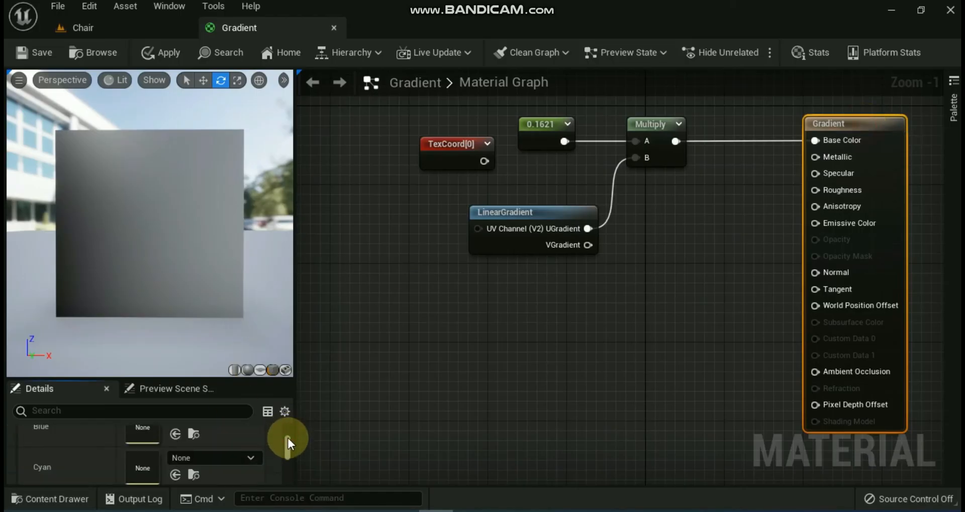
left_click_drag(262, 334, 263, 307)
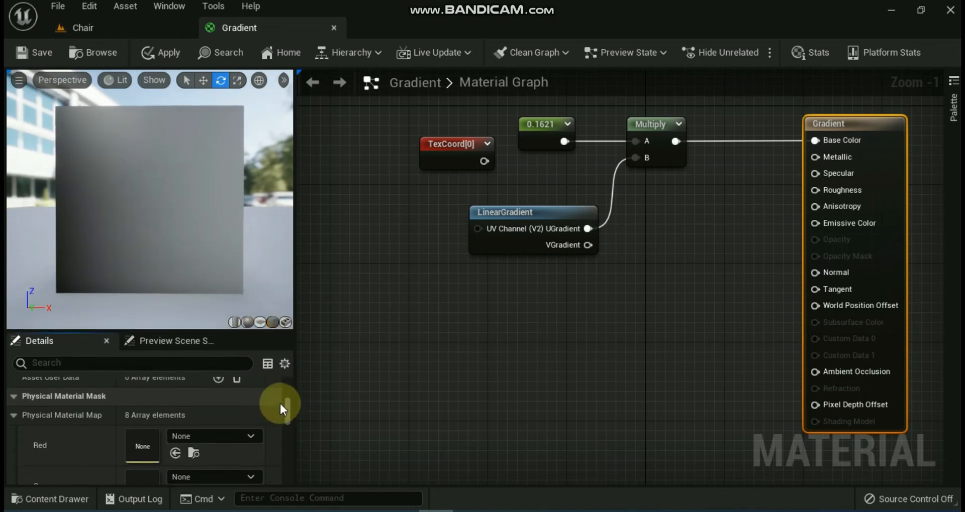
scroll(240, 408, "up", 10)
scroll(214, 420, "up", 1)
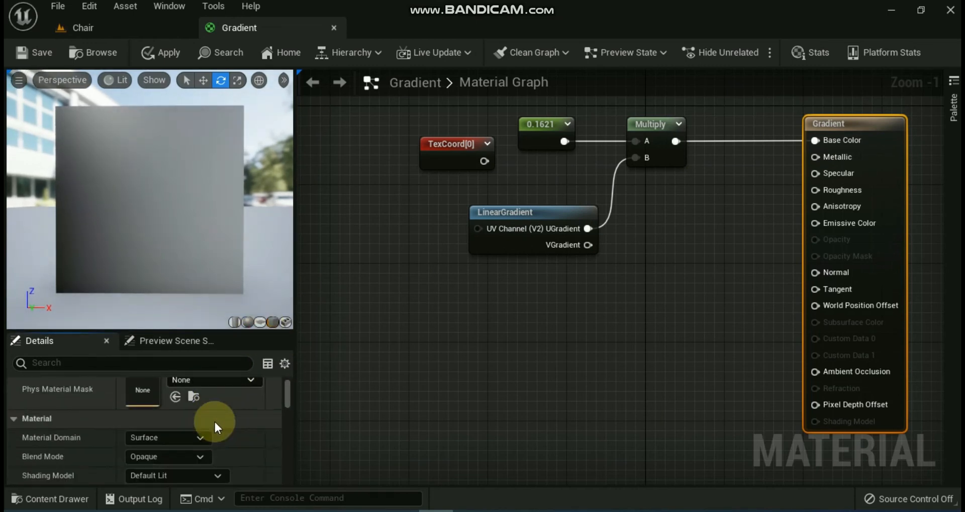
scroll(214, 421, "down", 1)
left_click(201, 433)
left_click(197, 352)
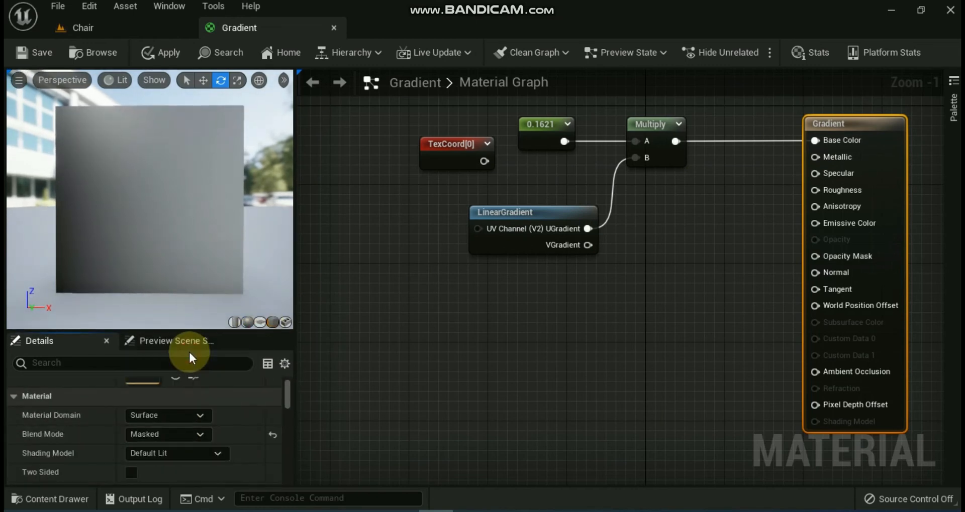
Reroute the Multiply output from Base Color to Opacity Mask and connect LinearGradient's VGradient to Multiply's B input.
left_click_drag(675, 141, 814, 256)
left_click(756, 140, "alt")
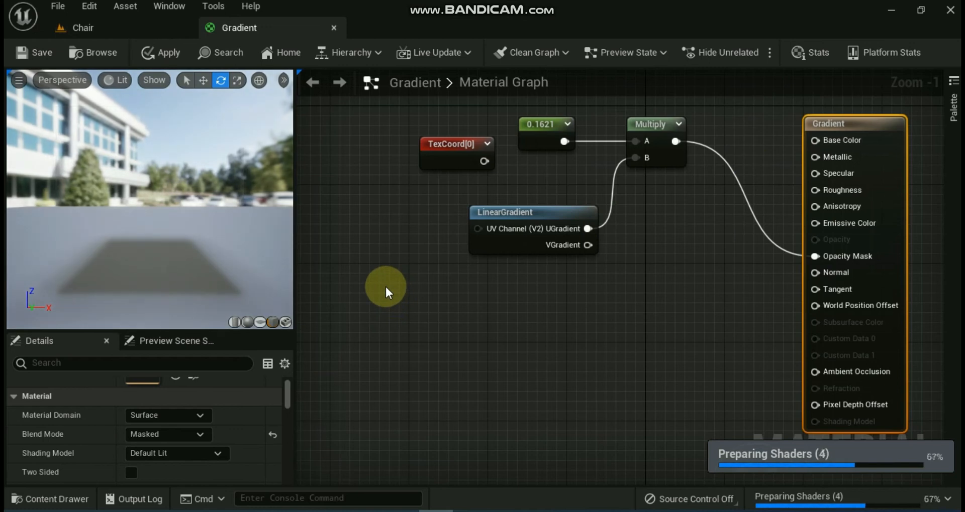
mouse_move(157, 232)
left_mouse_down()
mouse_move(196, 235)
mouse_move(216, 214)
mouse_move(186, 233)
mouse_move(170, 228)
left_mouse_up()
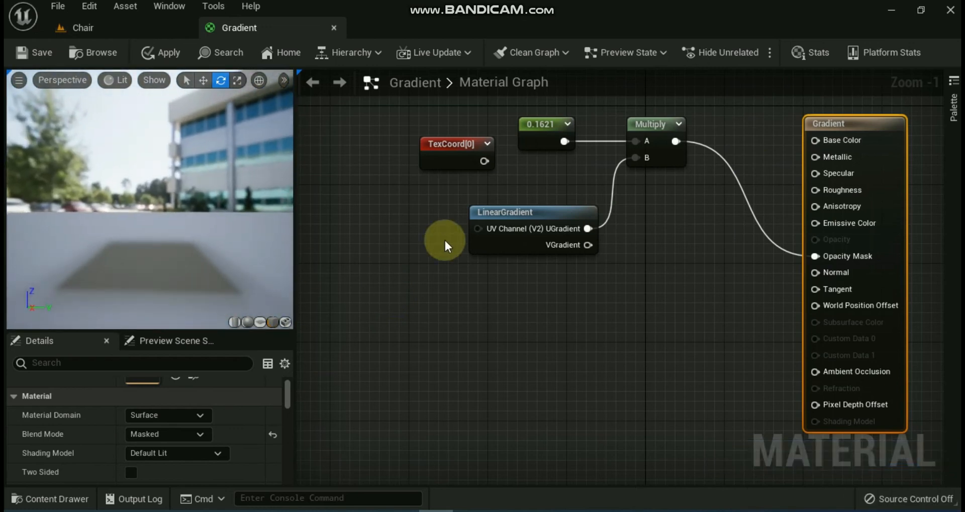
left_click_drag(587, 245, 636, 157)
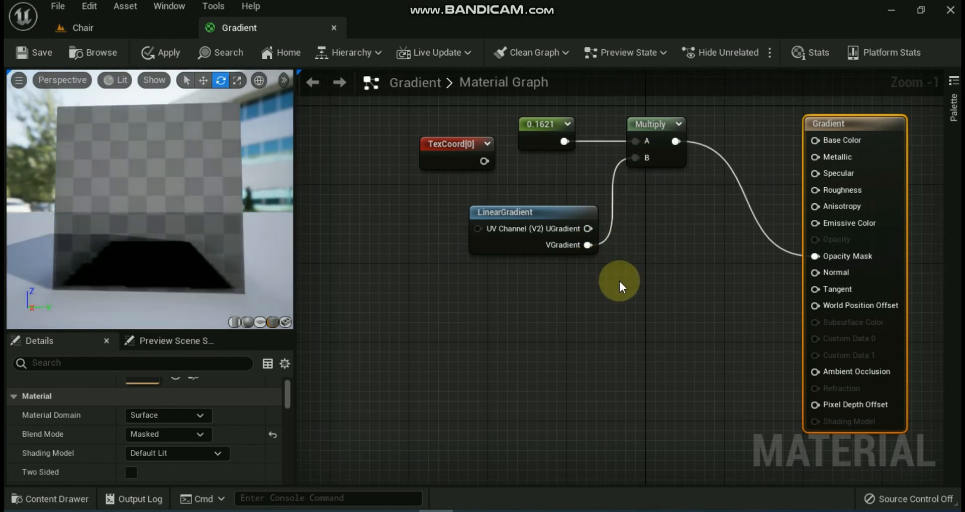
Test different values for the Constant feeding Multiply, such as 0.6581 and 0.3296, and leave it at 0.472.
left_click(559, 144)
left_click_drag(132, 404, 156, 405)
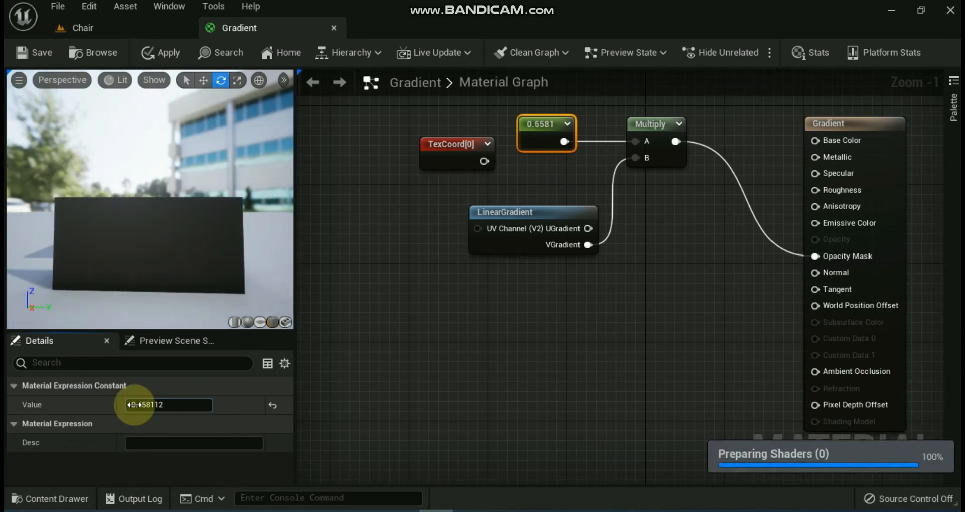
left_click_drag(133, 405, 173, 404)
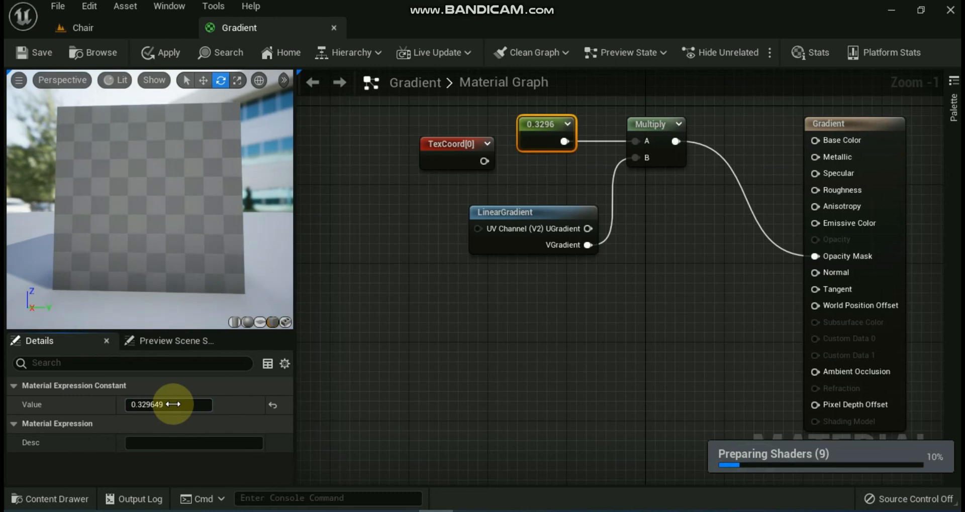
left_click_drag(192, 308, 193, 226)
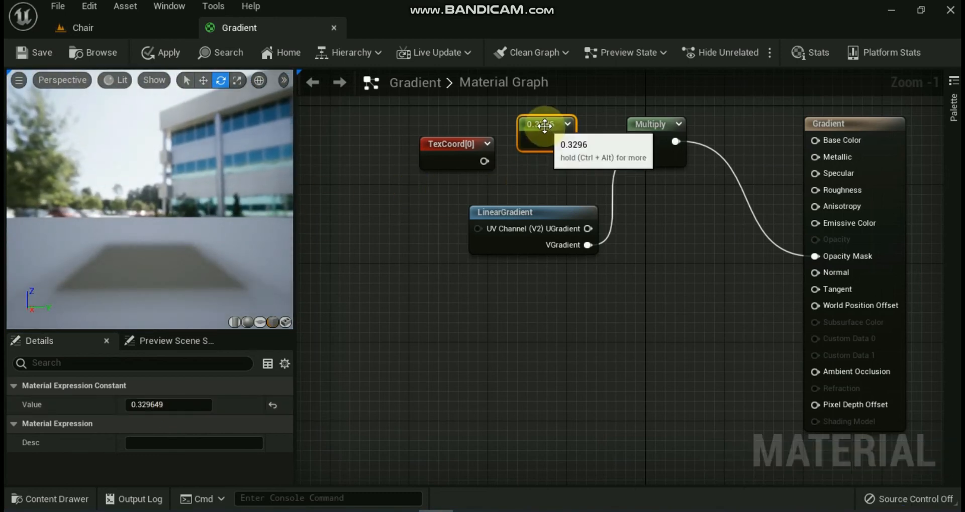
left_click_drag(139, 404, 172, 241)
left_click_drag(170, 200, 151, 211)
Enable Dither Opacity Mask for the Gradient material and inspect the dithered cube from another angle.
left_click(829, 124)
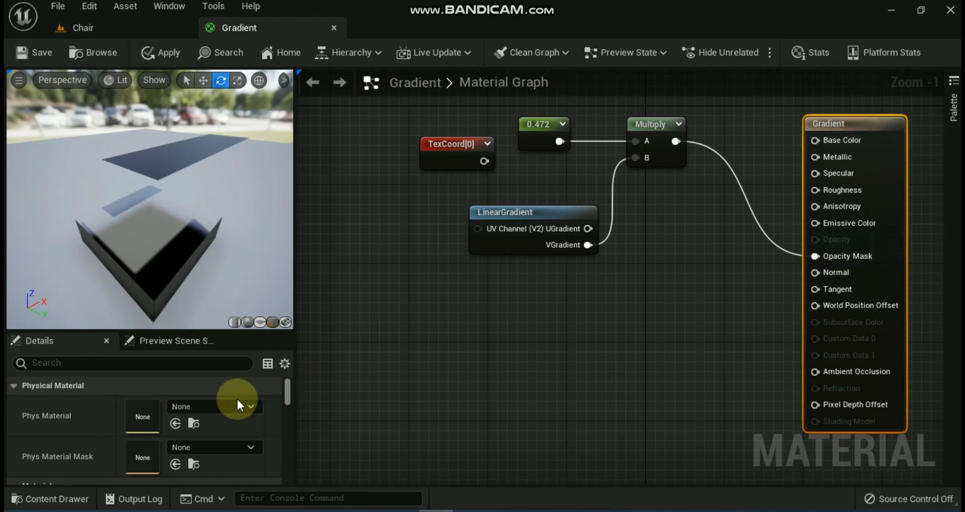
scroll(224, 422, "down", 10)
scroll(220, 421, "down", 5)
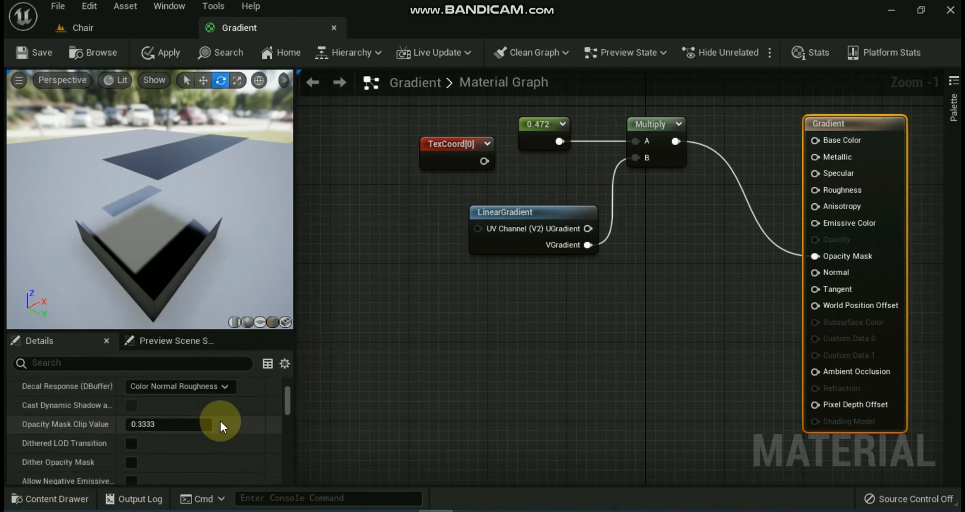
left_click(132, 461)
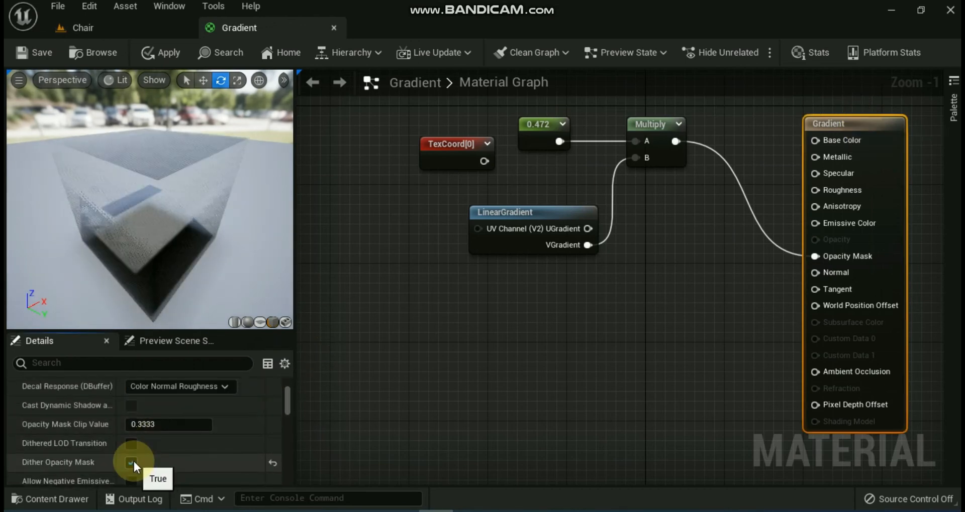
left_click_drag(111, 275, 156, 211)
left_click(451, 385)
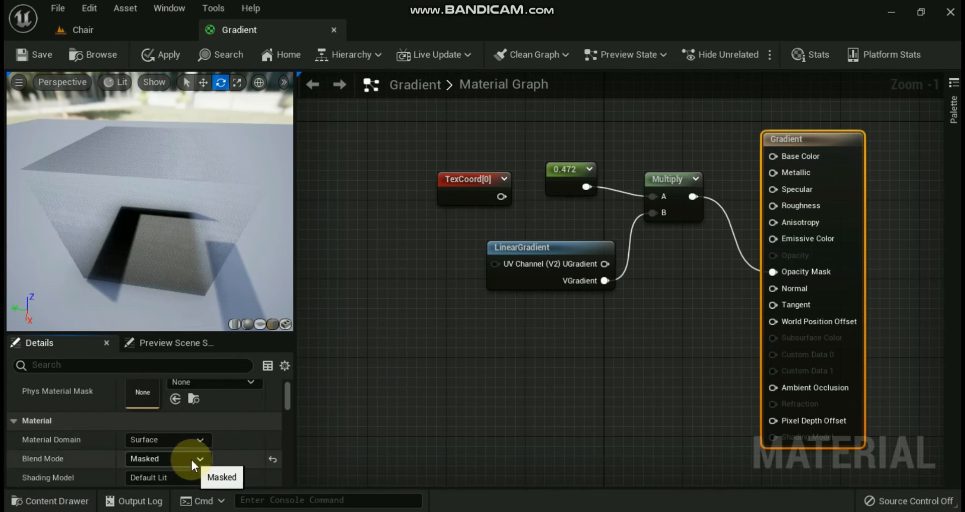
Change the material's Blend Mode to Translucent and connect the Multiply output to Opacity.
scroll(215, 445, "down", 1)
left_click(199, 437)
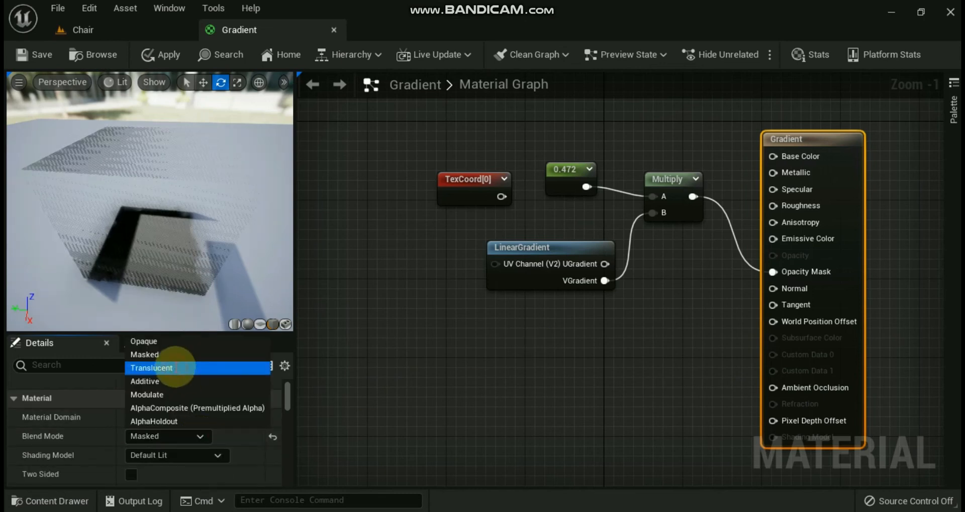
left_click(186, 372)
left_click_drag(693, 197, 777, 261)
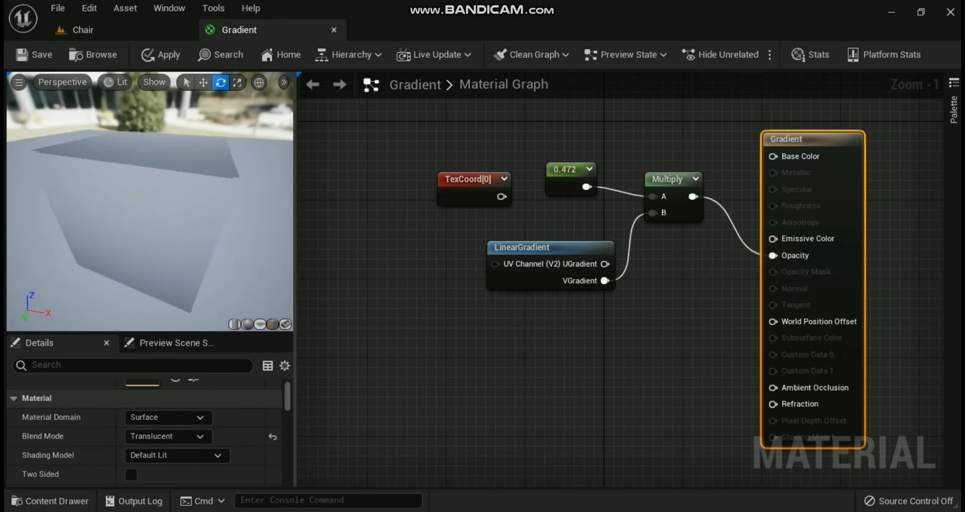
Raise the Constant feeding Multiply to about 1.066.
left_click(571, 178)
left_click_drag(151, 407, 161, 273)
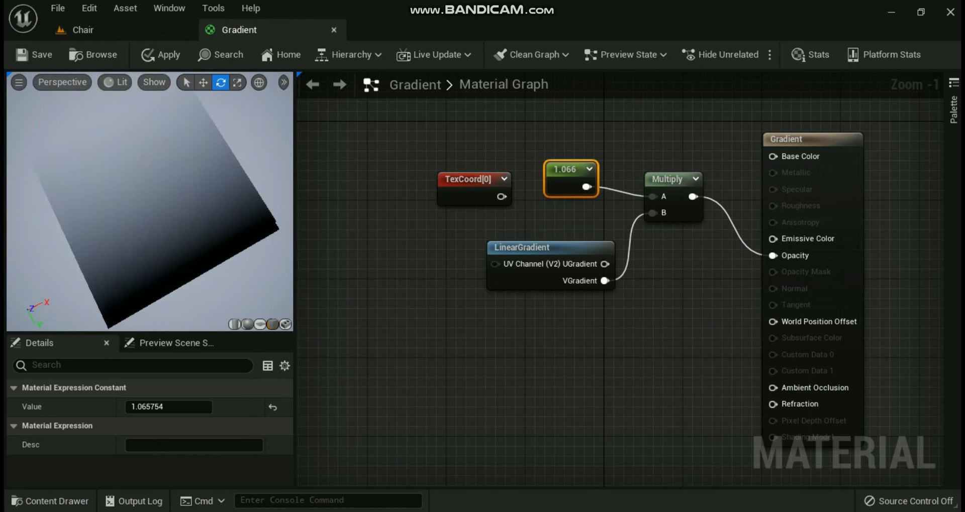
key("ctrl+z")
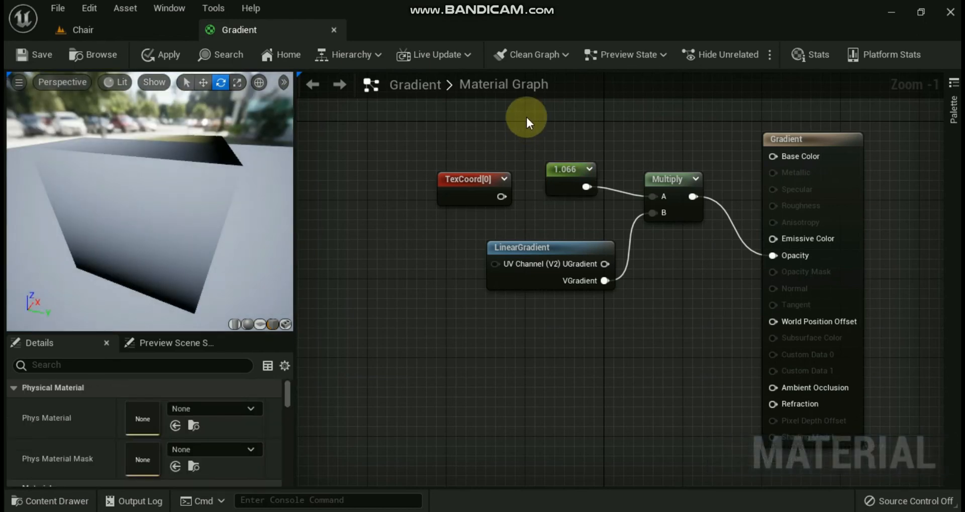
Add a Constant3Vector node above the Multiply network and connect it to the material's Base Color.
key("3")
left_click(526, 119)
left_click_drag(469, 181, 287, 191)
mouse_move(564, 172)
left_mouse_down()
mouse_move(475, 185)
mouse_move(571, 182)
left_mouse_up()
left_click_drag(526, 157, 785, 156)
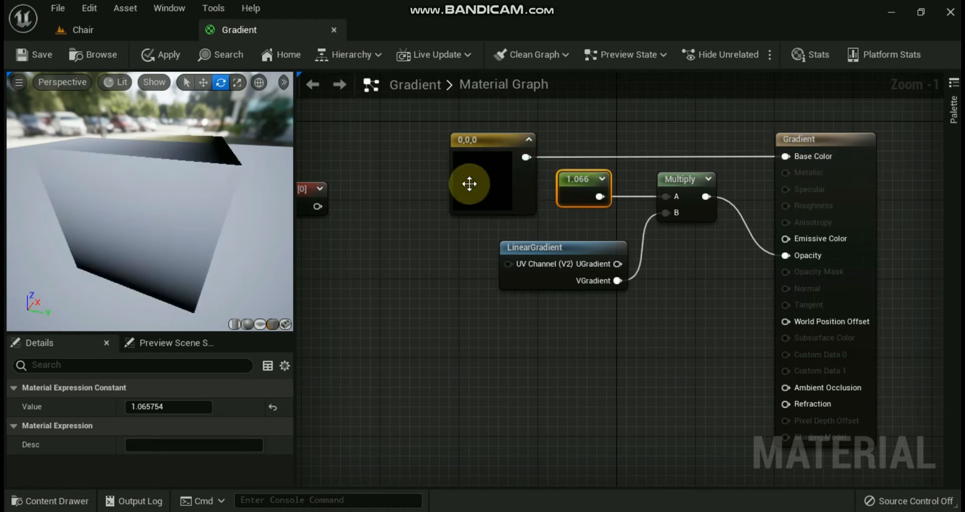
Set the Constant3Vector color to bright pink, R 1.0, G 0.0, B 0.459955, and view the preview cube.
double_click(468, 183)
left_click(676, 192)
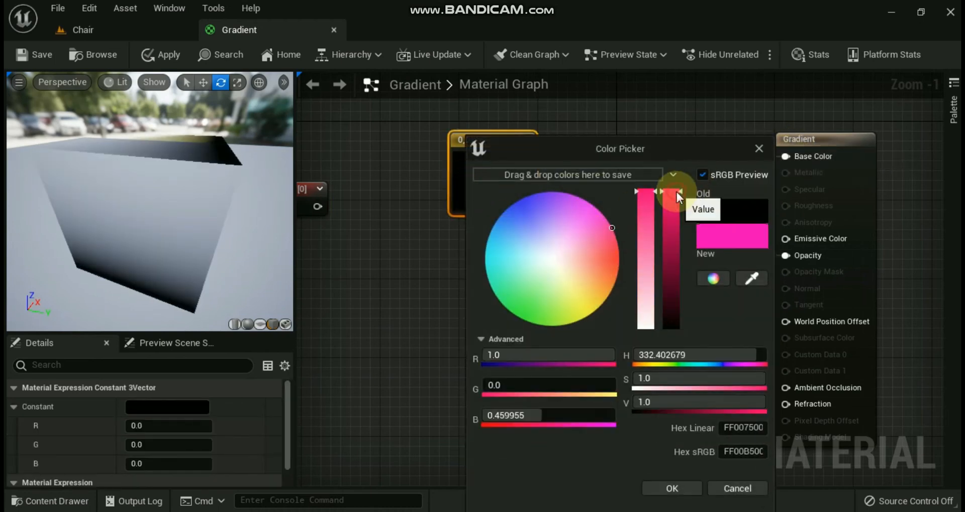
left_click(662, 486)
left_click_drag(90, 194, 261, 231)
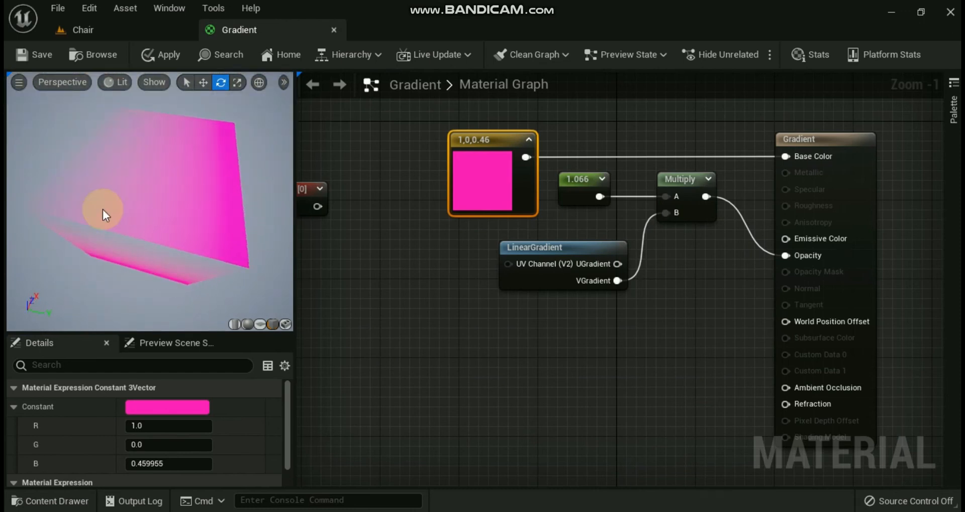
Try LinearGradient's UGradient as Multiply's B input, and reconnect VGradient after comparing the fade direction.
key("w")
left_click_drag(618, 264, 665, 212)
left_click_drag(121, 218, 191, 224)
left_click_drag(618, 282, 666, 221)
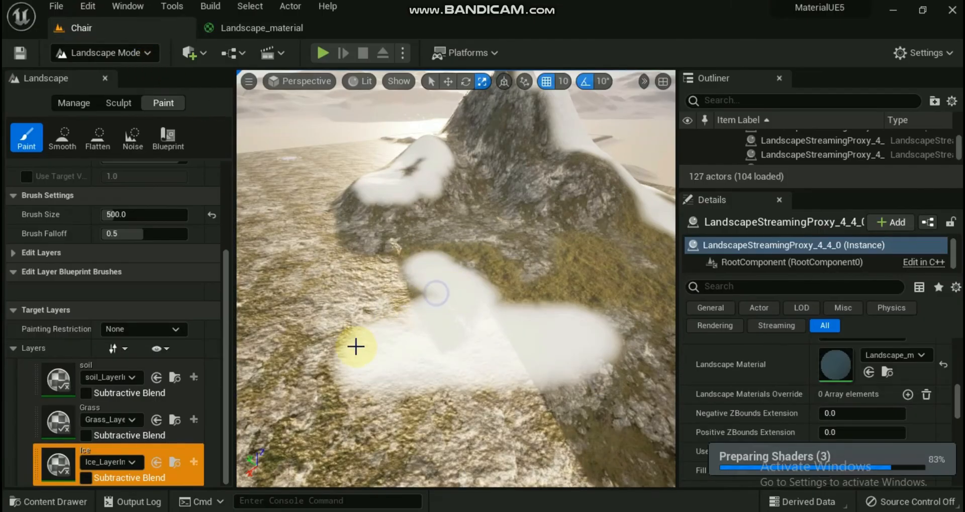
Paint more of the Ice layer onto the flat ground in front of the mountain with the 500 brush.
mouse_move(295, 345)
right_mouse_down()
mouse_move(301, 371)
mouse_move(331, 364)
mouse_move(295, 344)
right_mouse_up()
scroll(286, 325, "down", 1)
left_click_drag(287, 325, 460, 374)
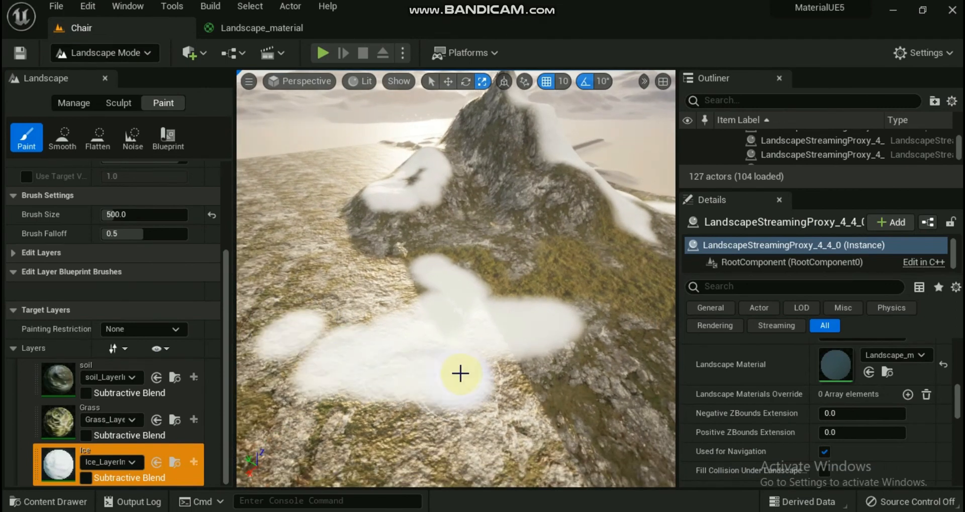
Paint the Grass layer over part of the ice patches and the soil layer across the foreground.
left_click(64, 416)
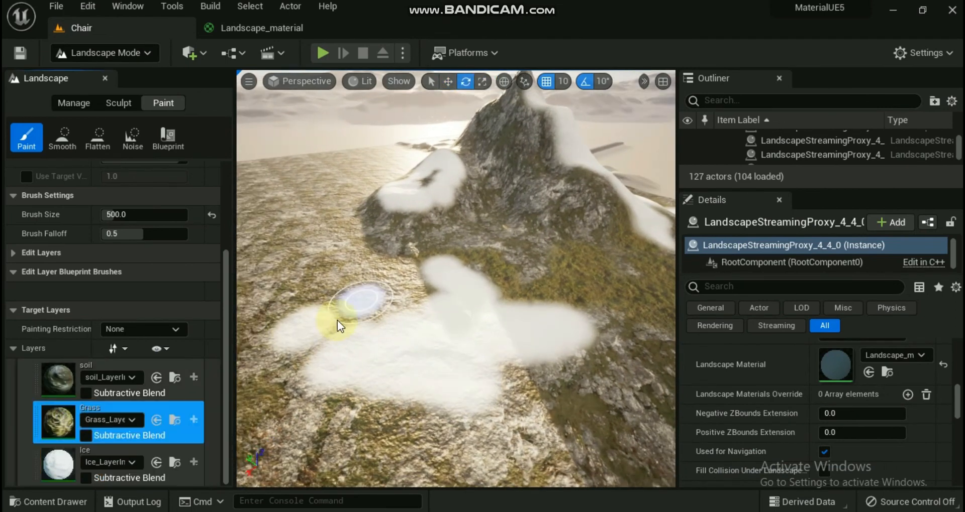
mouse_move(339, 323)
left_mouse_down()
mouse_move(583, 325)
mouse_move(464, 296)
mouse_move(424, 267)
mouse_move(465, 276)
mouse_move(483, 295)
mouse_move(402, 298)
left_mouse_up()
left_click(71, 419)
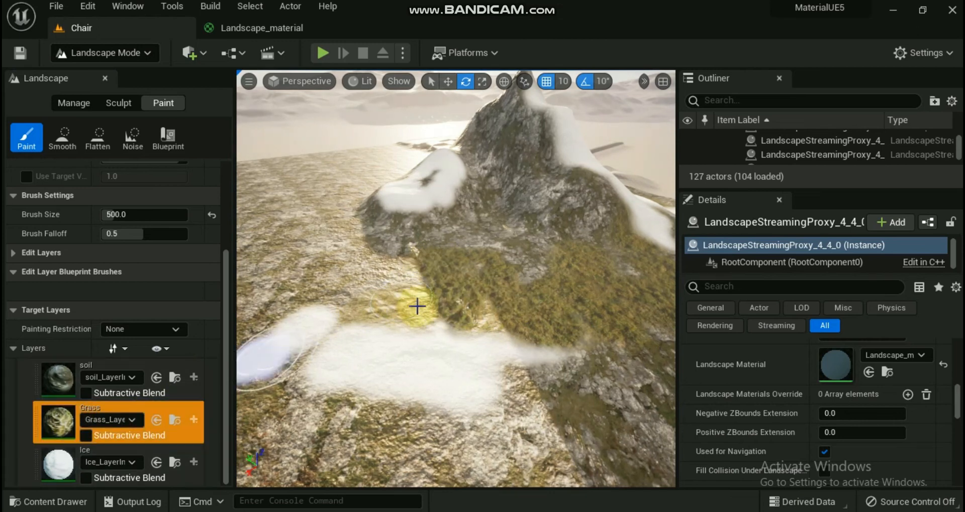
mouse_move(416, 295)
left_mouse_down()
mouse_move(506, 327)
mouse_move(508, 409)
mouse_move(598, 375)
mouse_move(586, 394)
mouse_move(444, 401)
mouse_move(452, 411)
mouse_move(502, 388)
mouse_move(459, 338)
mouse_move(515, 365)
left_mouse_up()
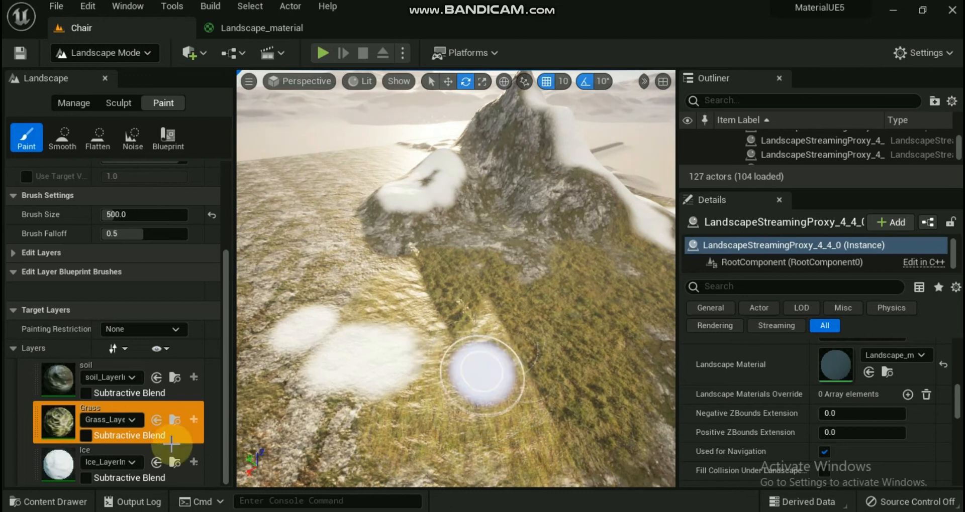
left_click(61, 383)
mouse_move(485, 417)
left_mouse_down()
mouse_move(514, 399)
mouse_move(359, 424)
left_mouse_up()
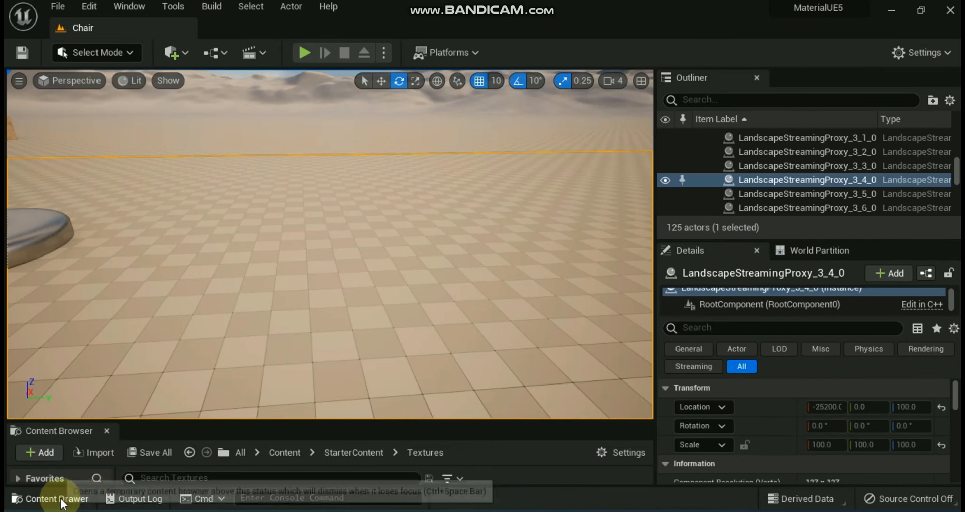
Create a new material named landscape in the StarterContent Materials folder and open it for editing.
left_click(56, 499)
scroll(923, 433, "down", 5)
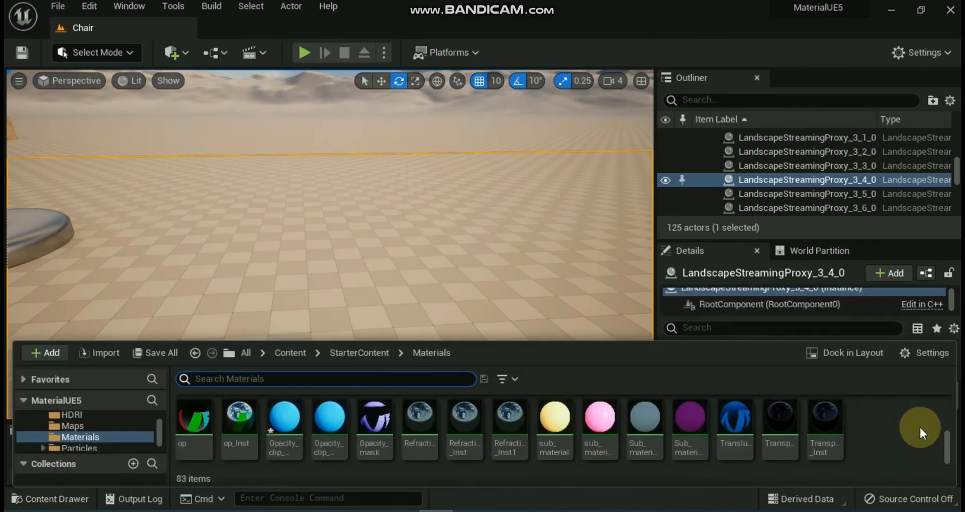
right_click(875, 421)
left_click(826, 195)
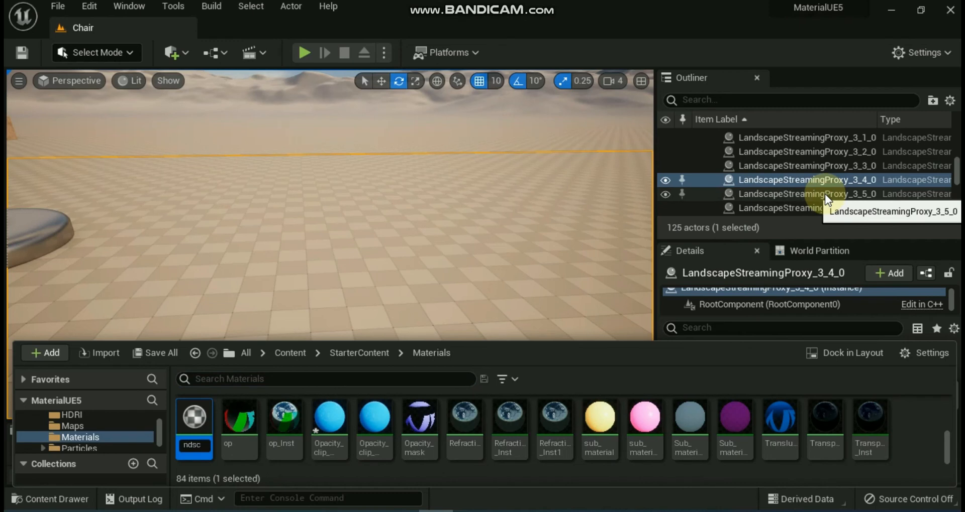
type("landscape")
key("Return")
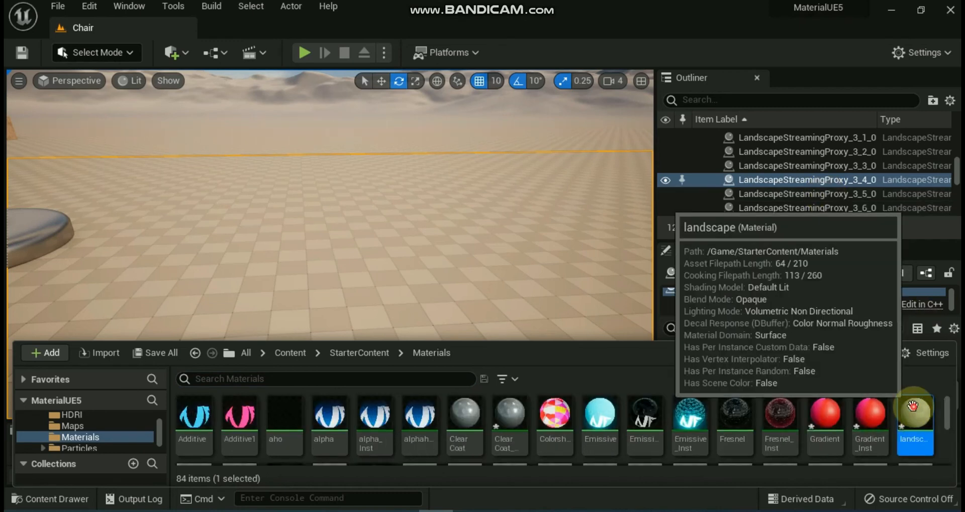
double_click(904, 422)
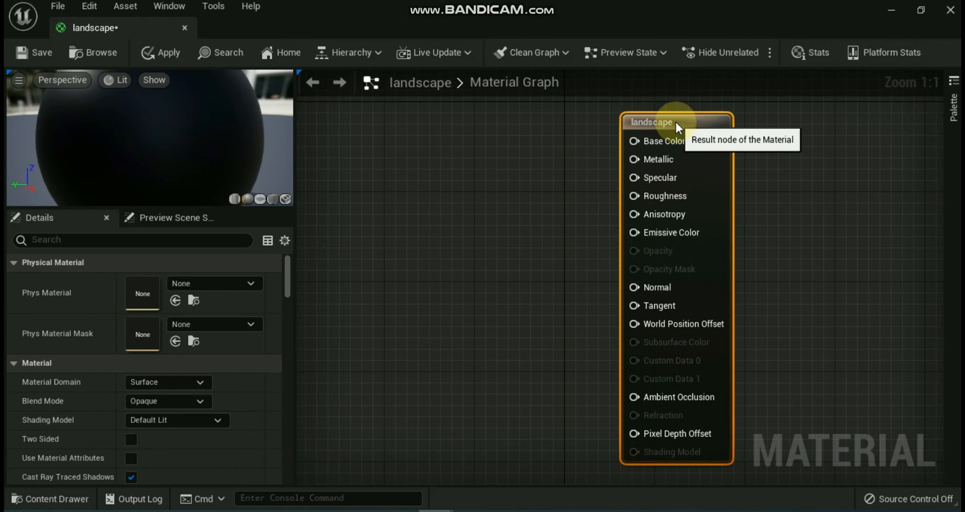
Search the available material nodes for "landscape".
left_click(951, 96)
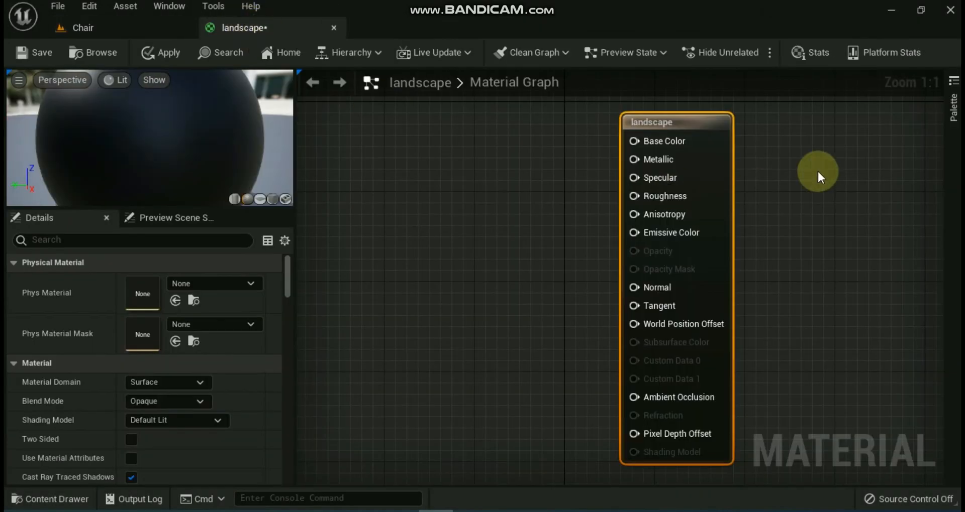
left_click(952, 100)
type("lands")
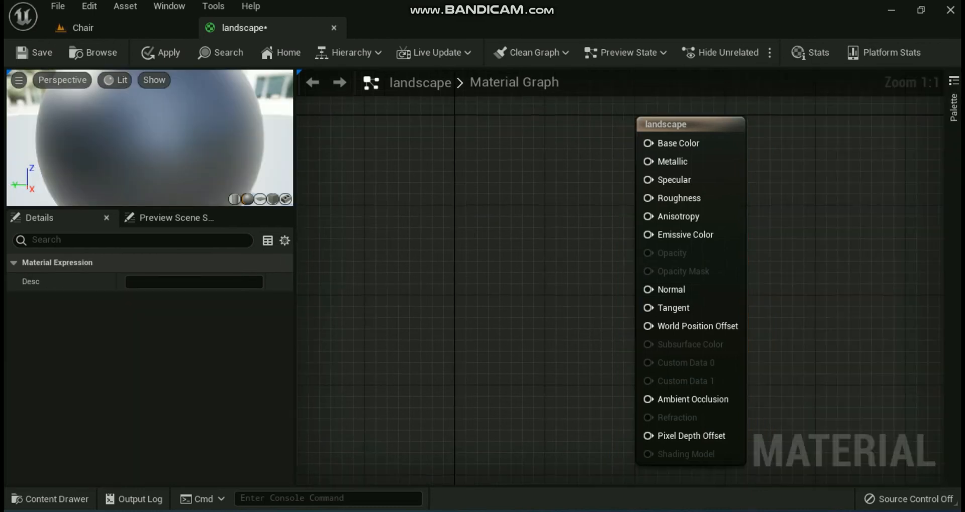
left_click(953, 83)
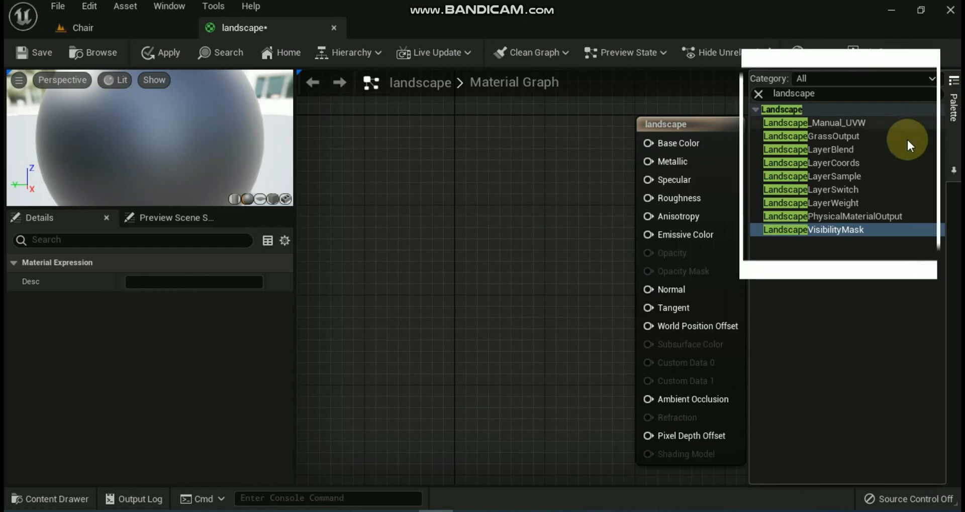
Add a LandscapeLayerBlend node to the graph, create three layer elements in it and expand the first one.
left_click_drag(810, 149, 508, 200)
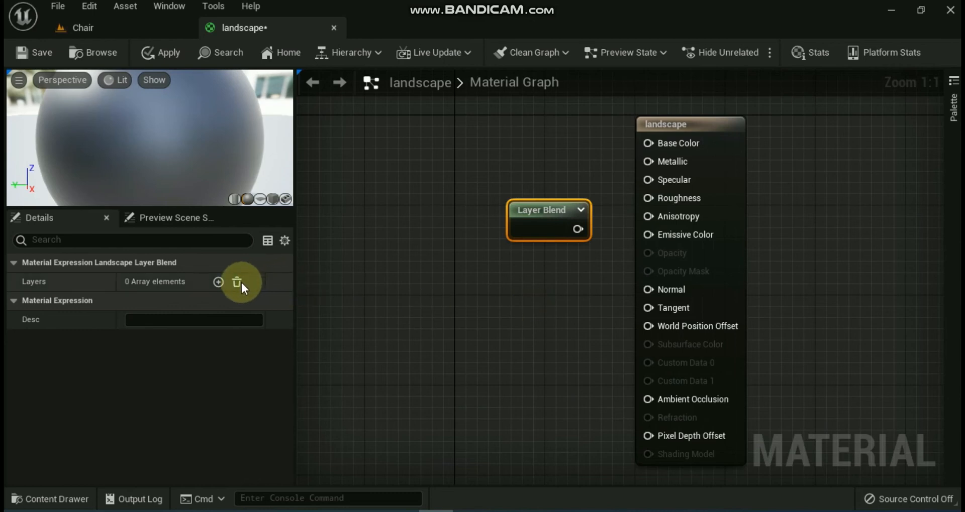
left_click(218, 283)
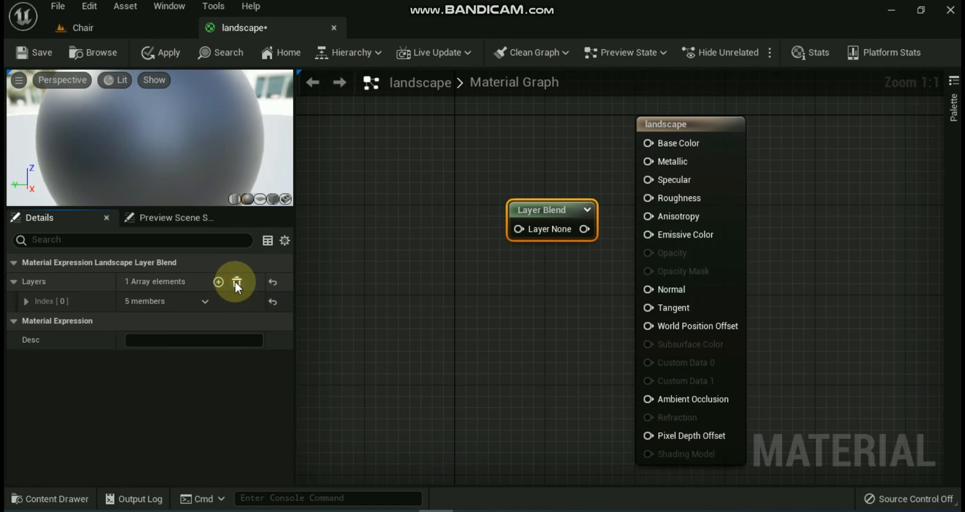
left_click(204, 303)
left_click(205, 304)
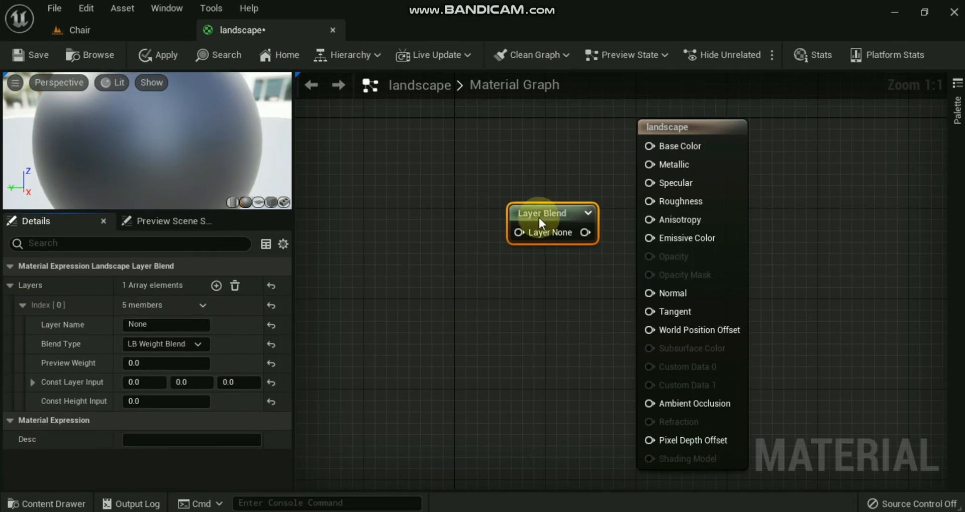
left_click(216, 286)
left_click(215, 286)
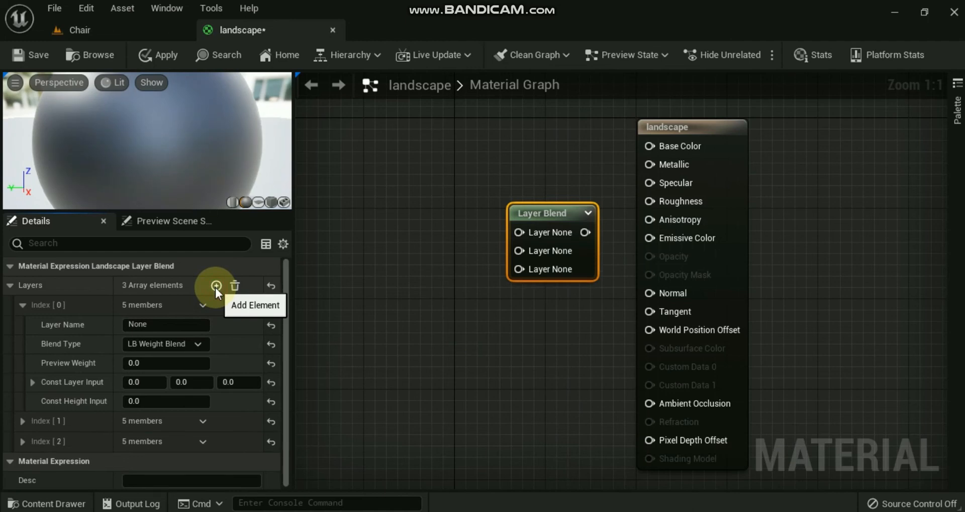
Try naming the first Layer Blend layer Soil and the second one Grass.
left_click(155, 326)
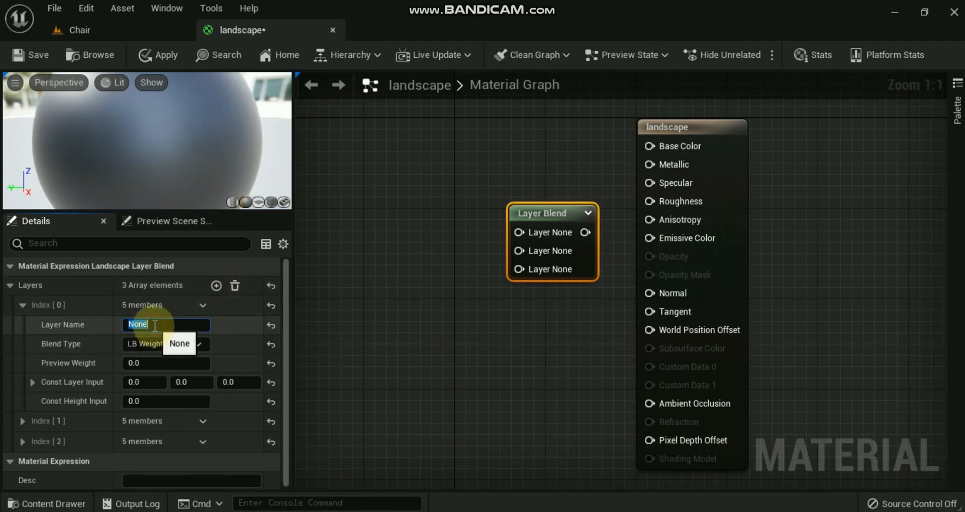
type("Soil")
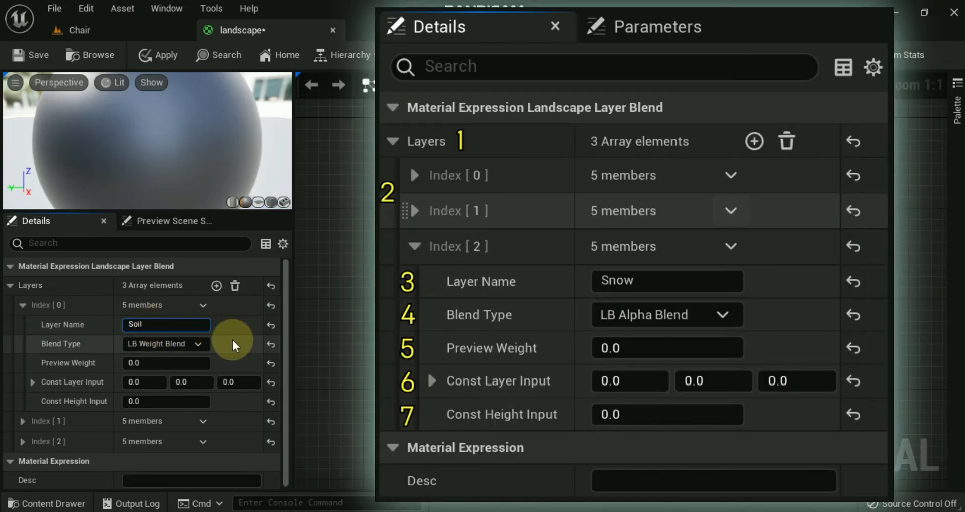
left_click(231, 338)
left_click(22, 422)
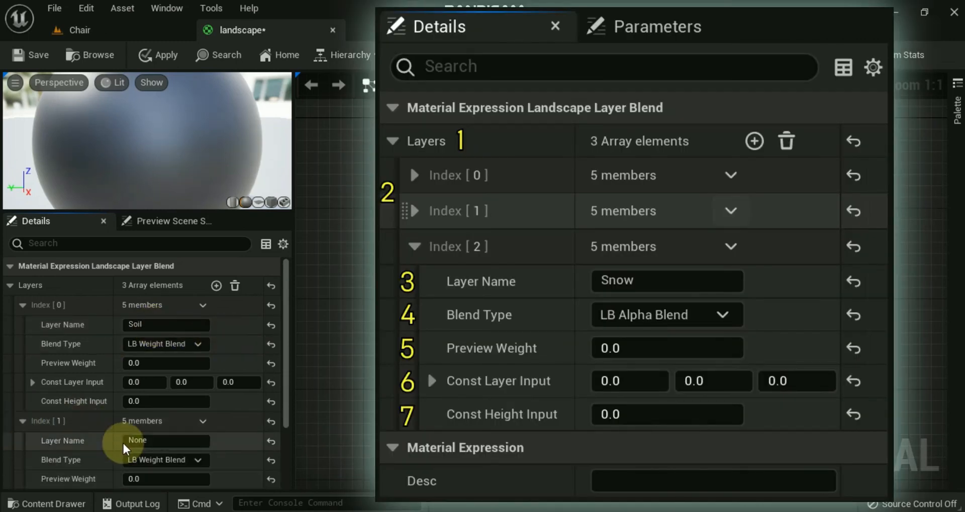
left_click(163, 439)
type("Grass")
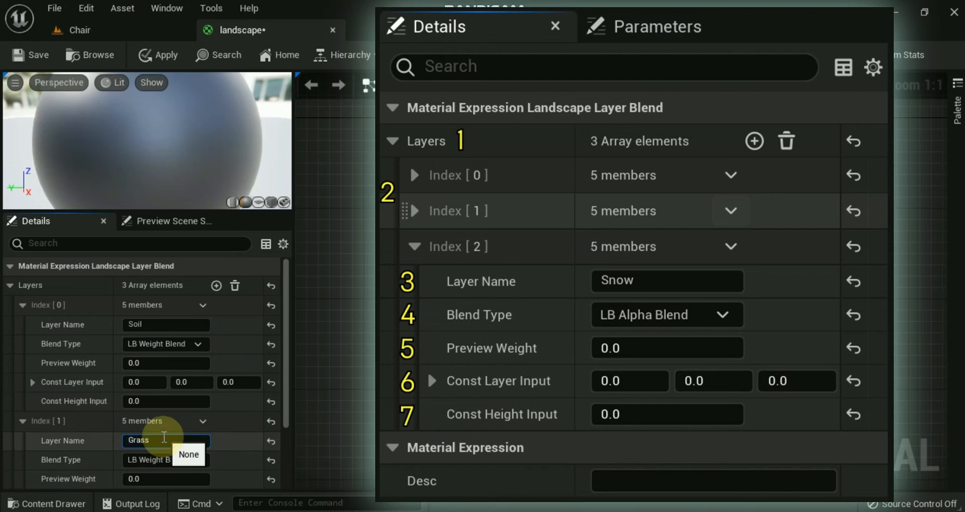
Try naming the third Layer Blend layer Snow and reselect the node to check its layers.
scroll(231, 426, "down", 5)
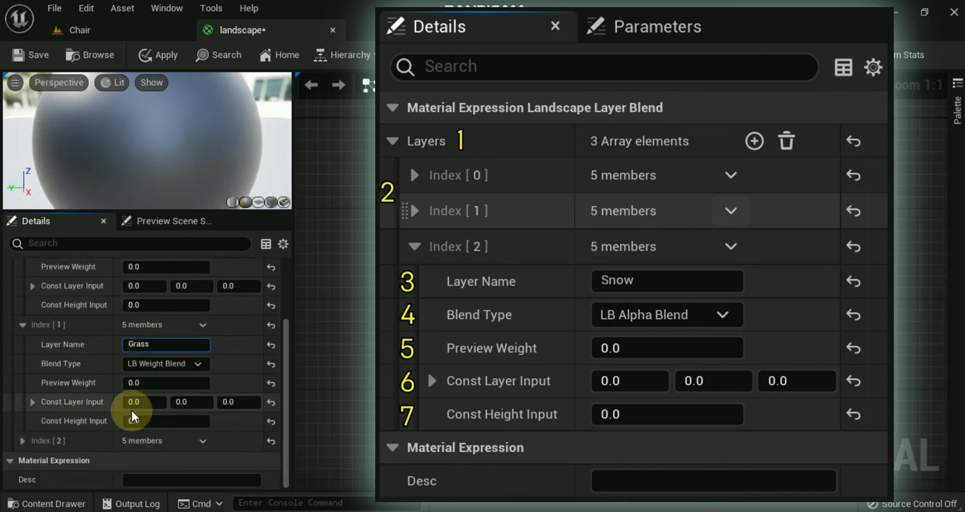
left_click(21, 440)
left_click(162, 459)
key("ctrl+a")
type("Snow")
left_click(427, 402)
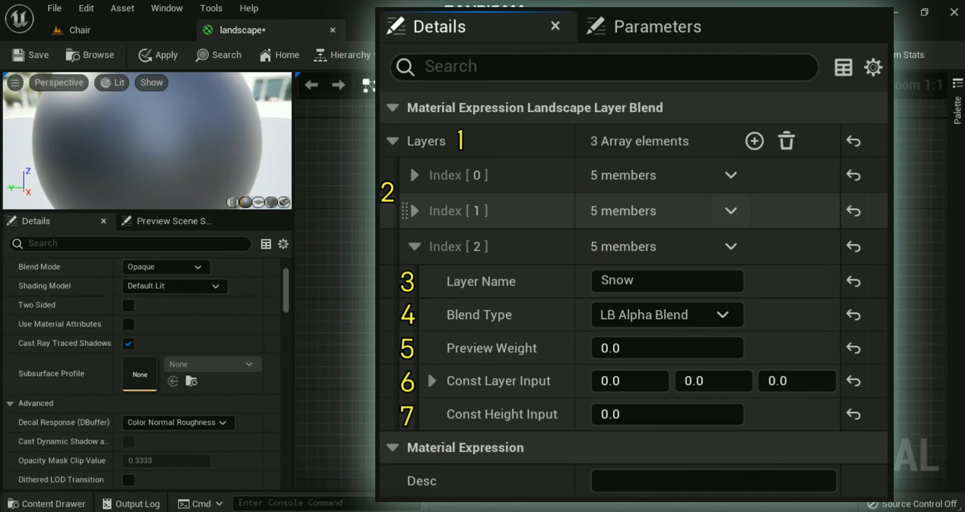
left_click(419, 302)
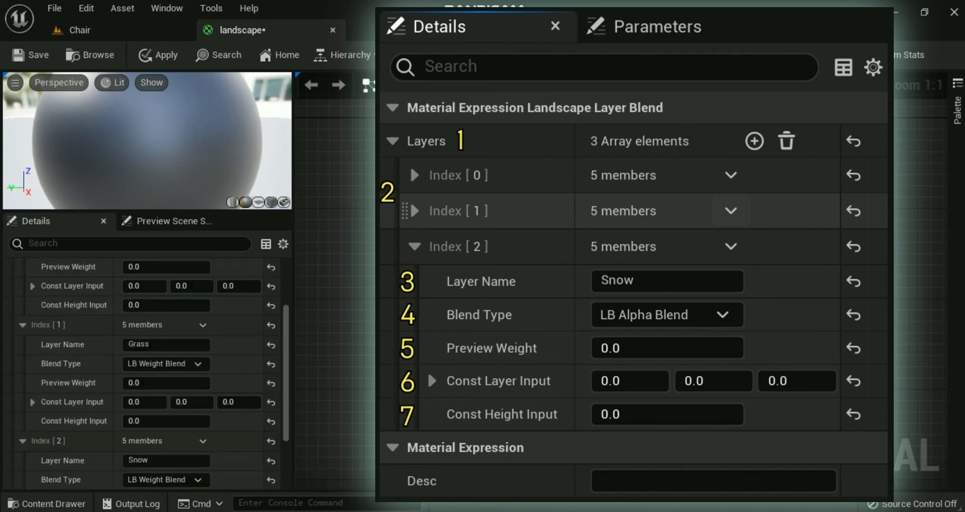
scroll(182, 303, "up", 4)
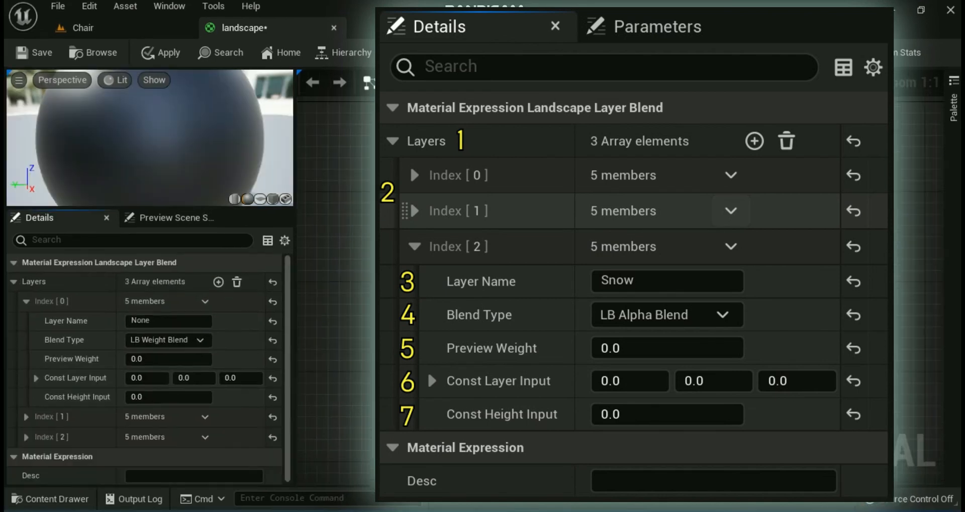
Name the Layer Blend node's Index 0 layer Soil and its Index 1 layer Grass.
left_click(164, 320)
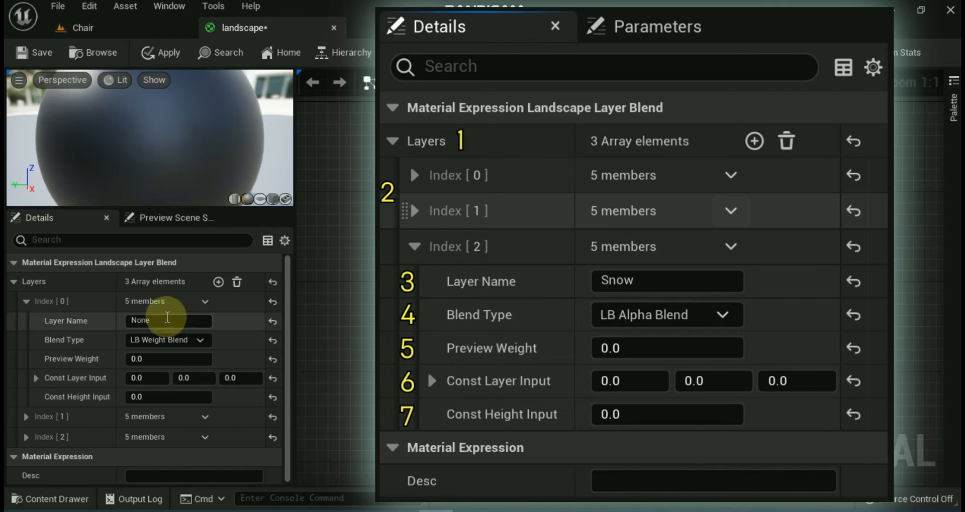
type("Soil")
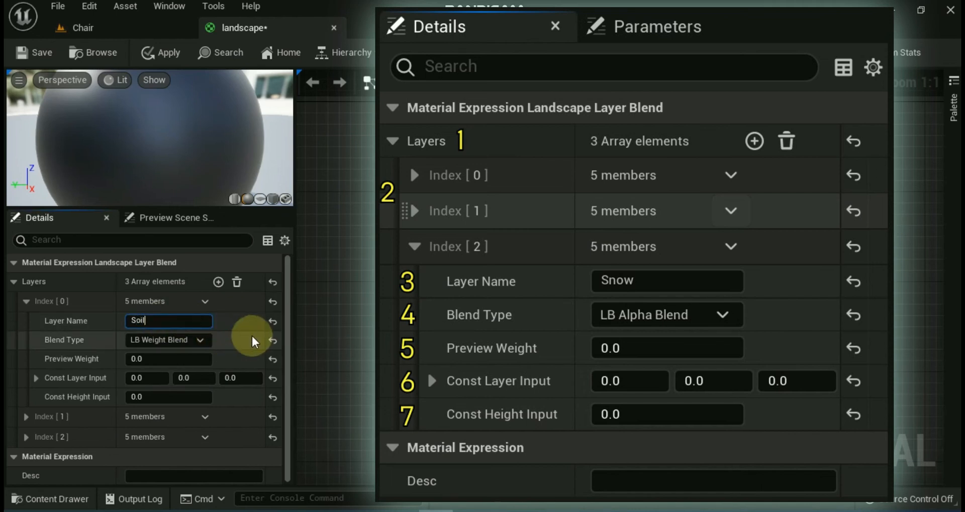
key("Return")
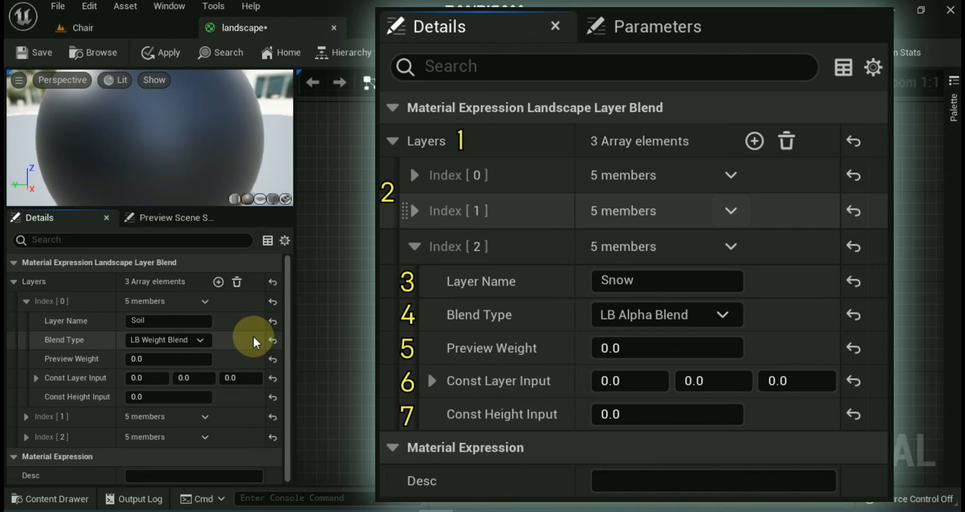
left_click(25, 417)
left_click(155, 436)
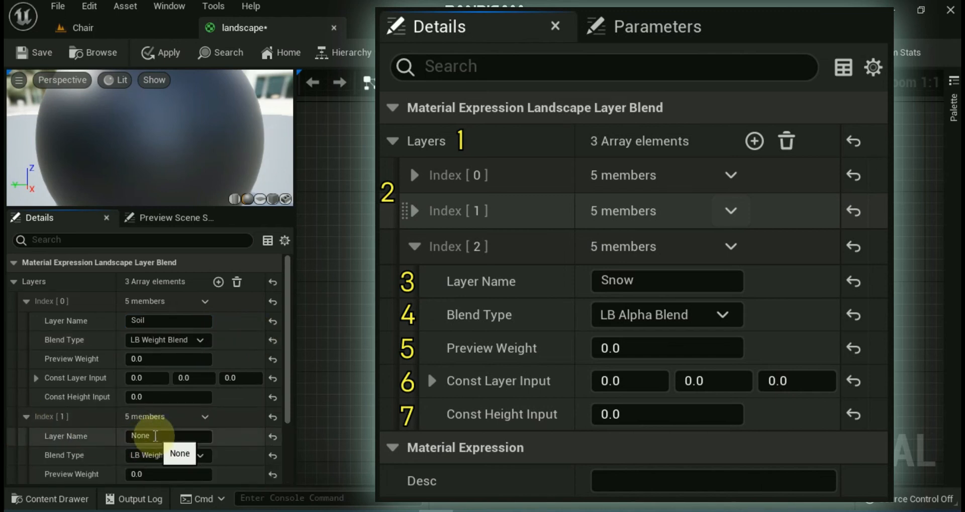
type("Grass")
key("Return")
Expand the Layer Blend node's Index 2 element and name that layer Snow.
scroll(229, 432, "down", 4)
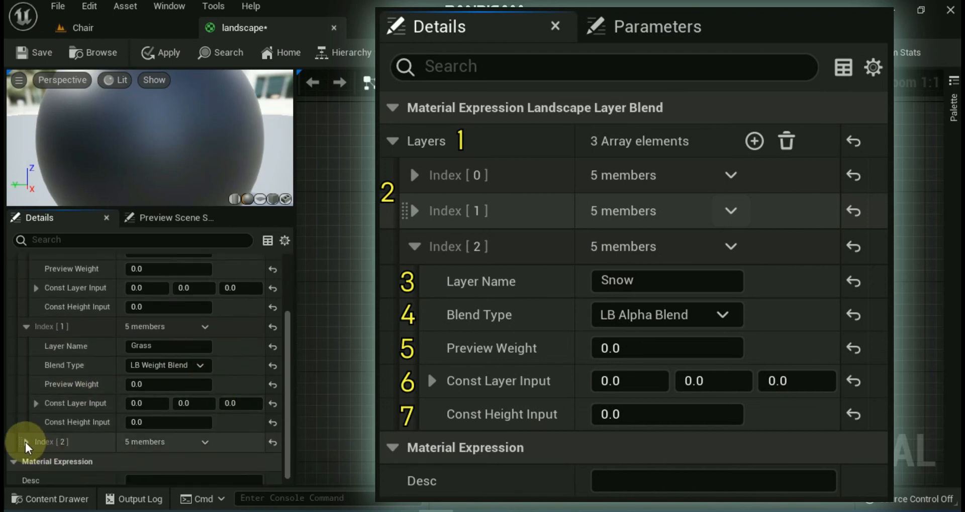
left_click(27, 442)
left_click(157, 461)
type("Snow")
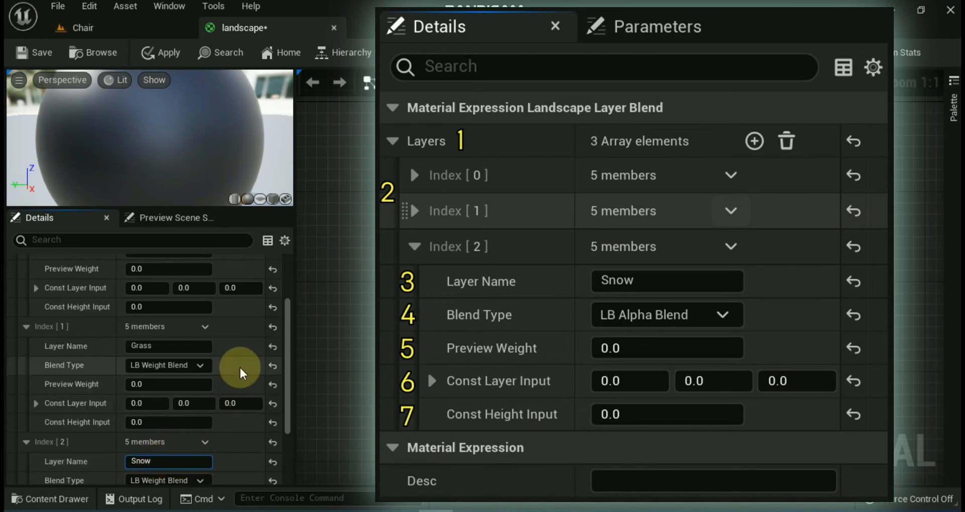
Set the Grass layer's blend type to LB Height Blend and open the Snow layer's blend type options.
scroll(240, 362, "up", 2)
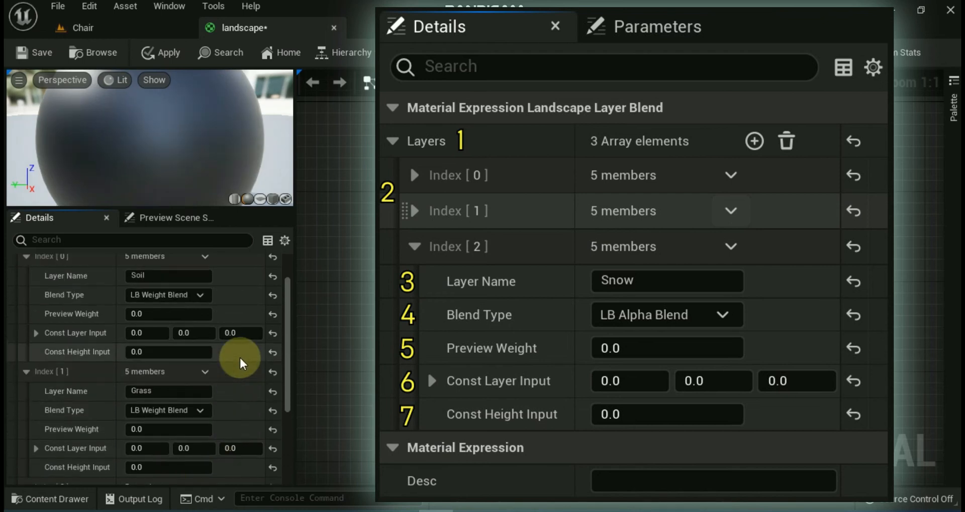
left_click(197, 412)
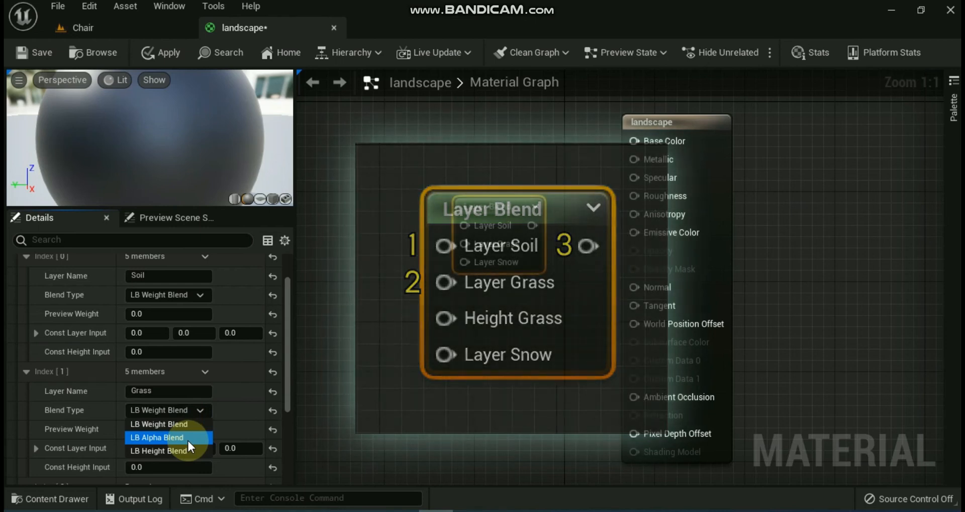
left_click(190, 451)
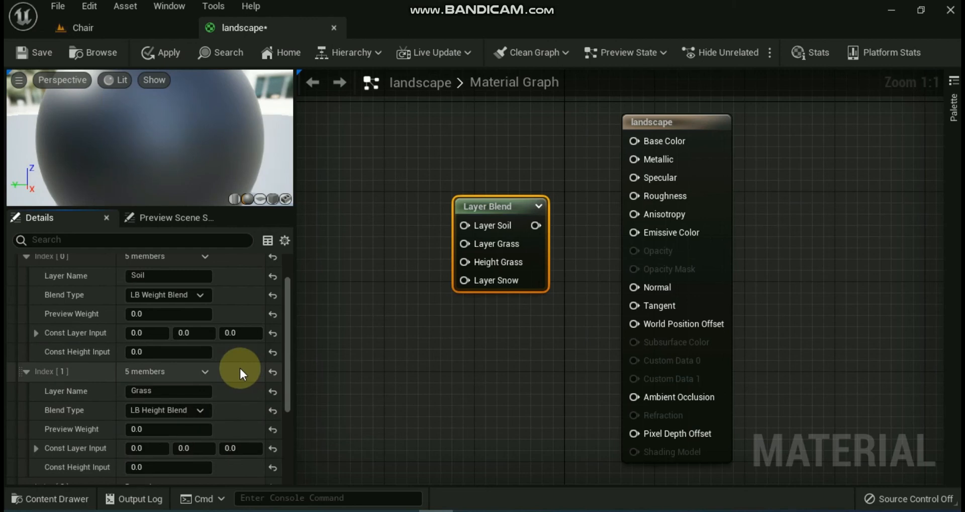
left_click(378, 273)
left_click(485, 206)
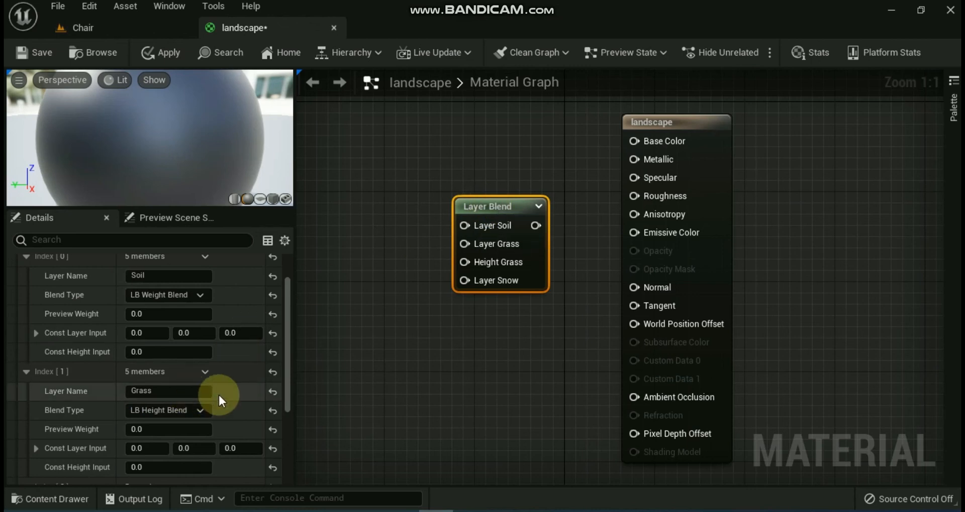
scroll(218, 393, "down", 6)
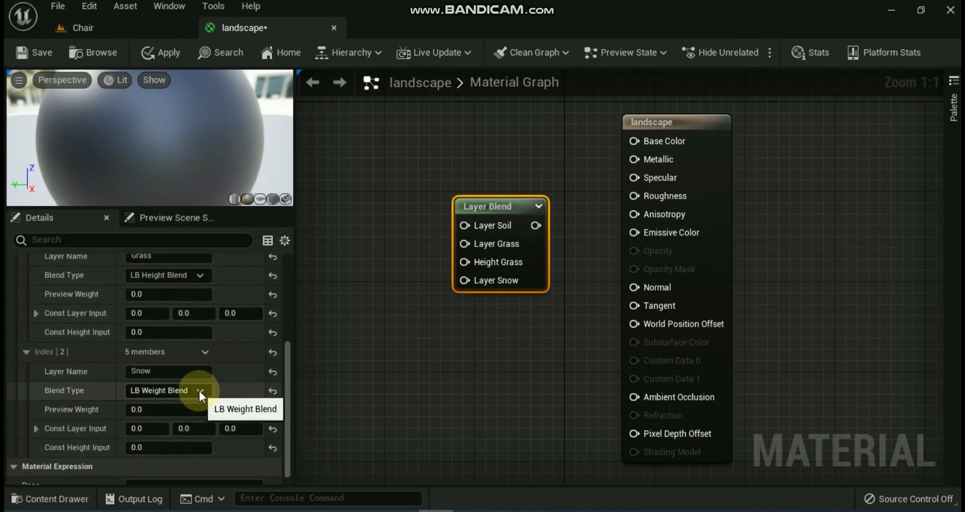
left_click(199, 391)
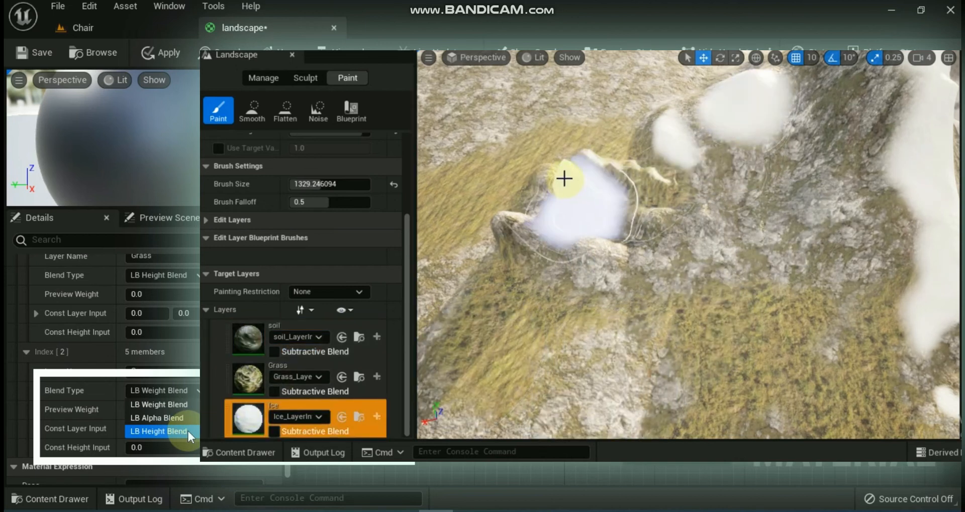
In the level, paint the Ice layer across the rocky crater ridge, select the soil layer and reduce the brush size.
left_click(516, 244)
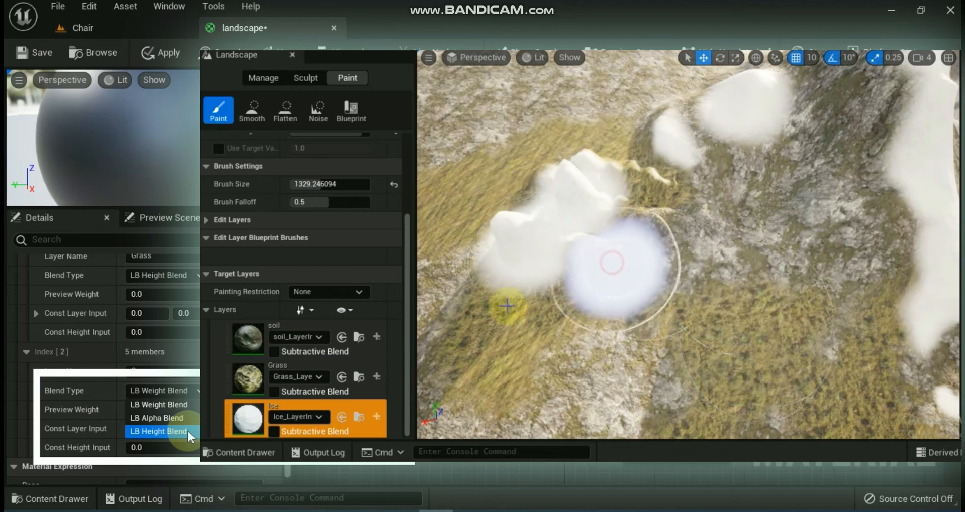
left_click(249, 339)
mouse_move(469, 304)
left_mouse_down()
mouse_move(493, 295)
mouse_move(585, 323)
mouse_move(642, 310)
mouse_move(660, 263)
left_mouse_up()
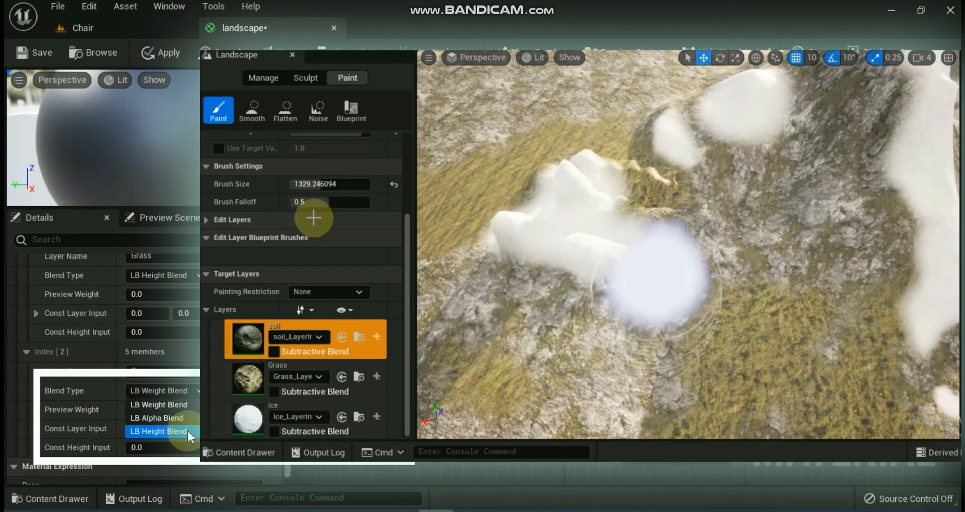
left_click_drag(319, 186, 297, 185)
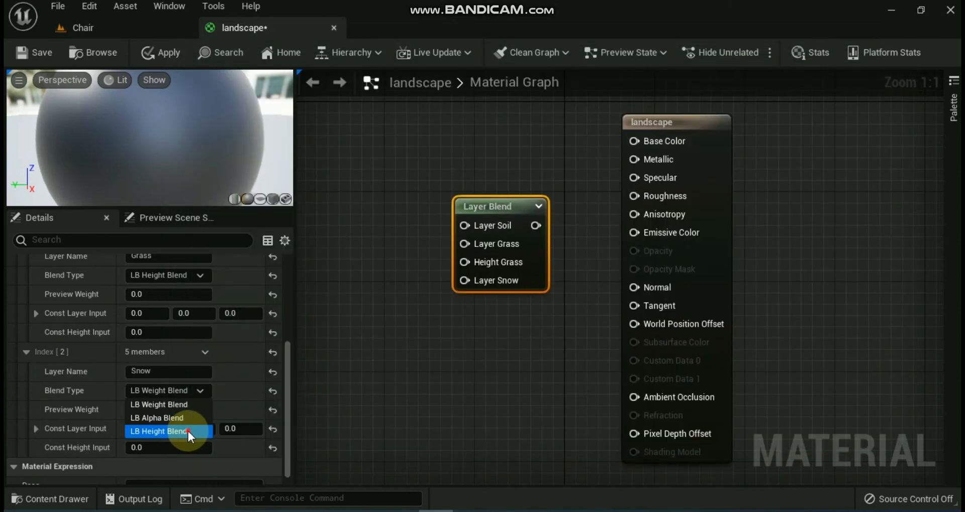
Set the Snow layer's blend type to LB Height Blend in the landscape material.
left_click(187, 430)
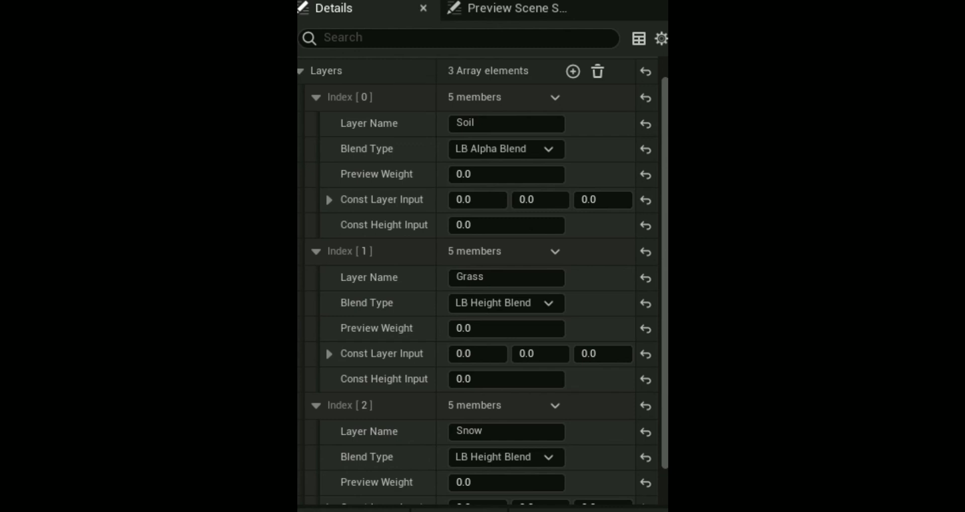
scroll(534, 293, "down", 5)
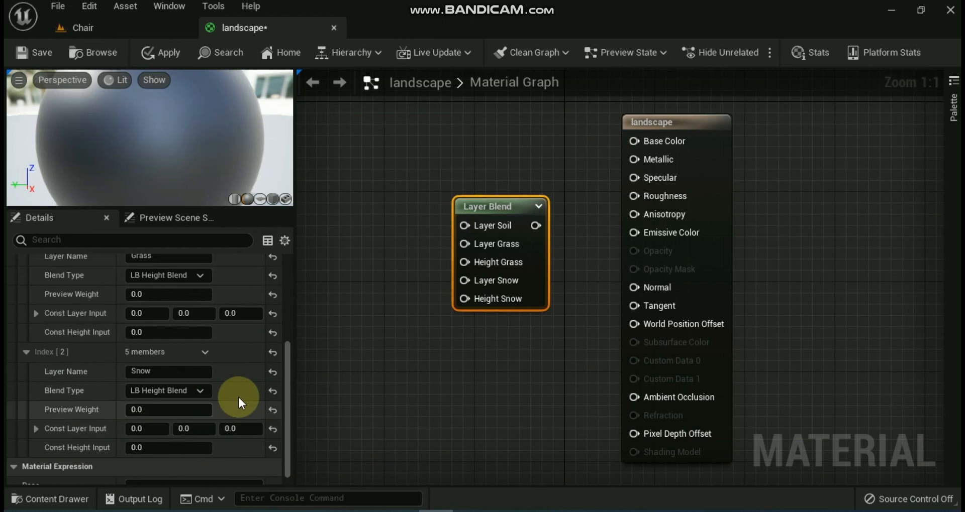
left_click(205, 352)
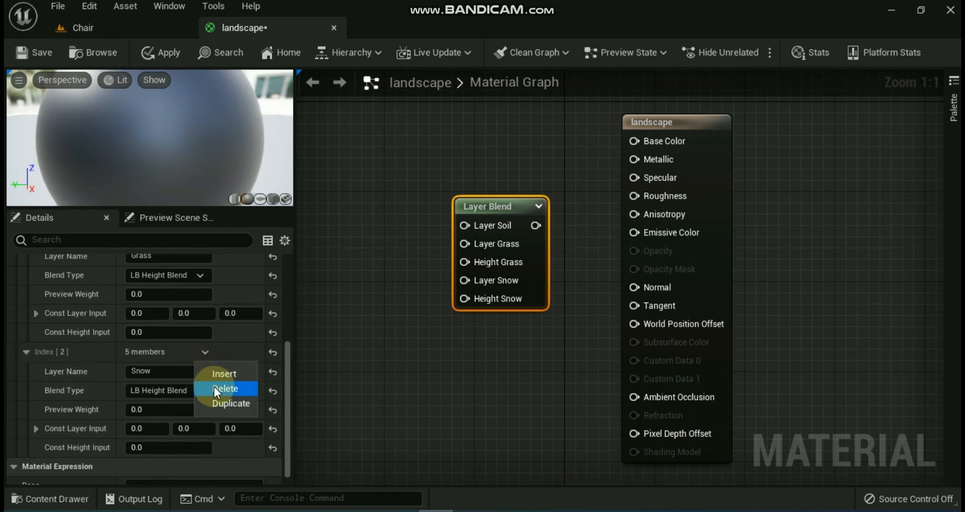
left_click(232, 354)
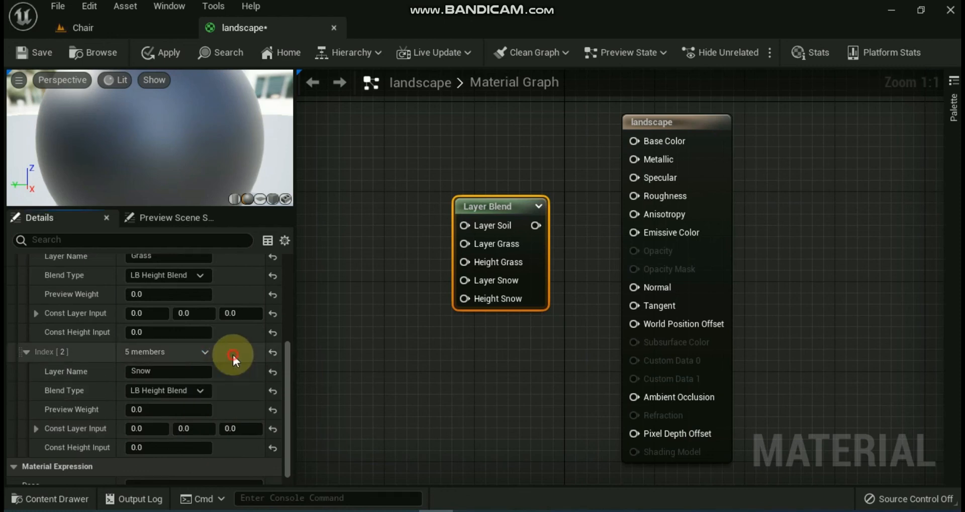
Add a LandscapeLayerCoords node and arrange it directly below the Layer Blend node, away from the material output.
left_click(425, 358)
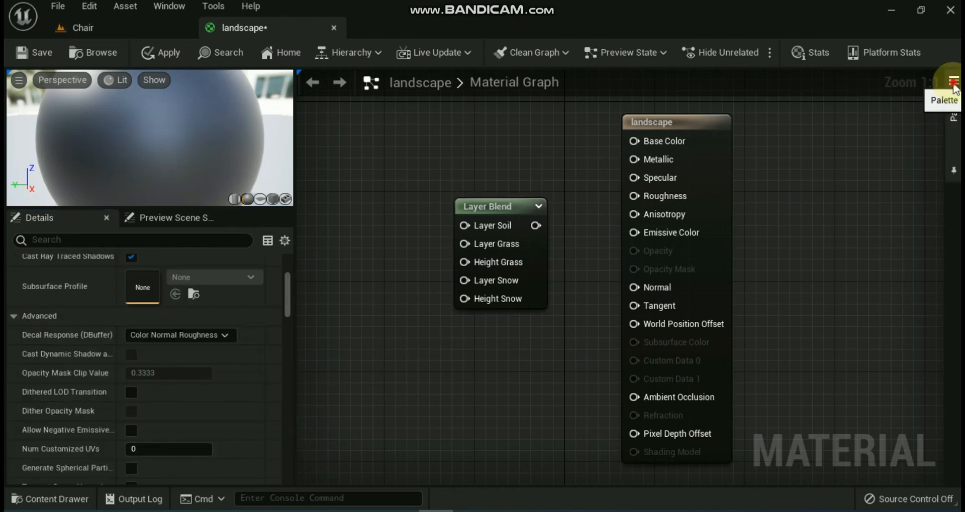
left_click(952, 103)
left_click_drag(824, 163, 486, 334)
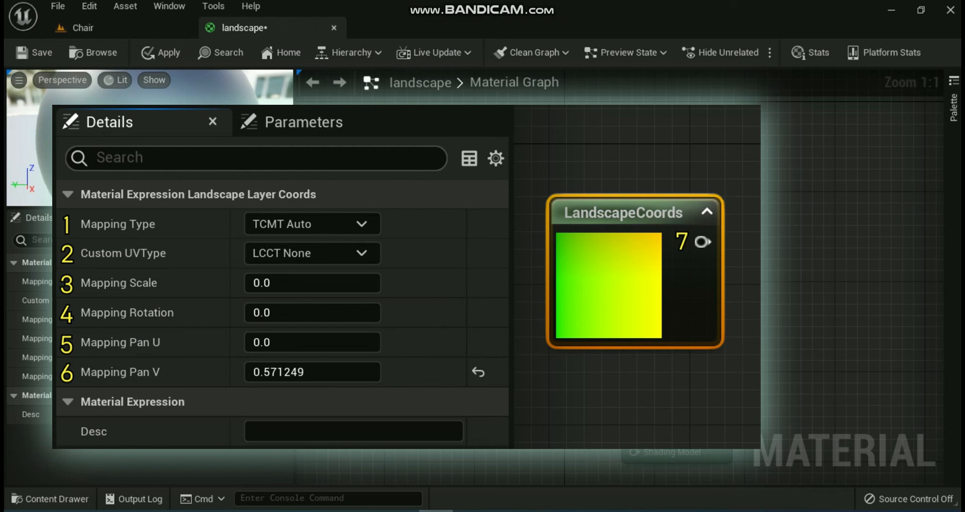
mouse_move(494, 207)
left_mouse_down()
mouse_move(445, 153)
mouse_move(433, 112)
left_mouse_up()
left_click_drag(490, 326, 456, 258)
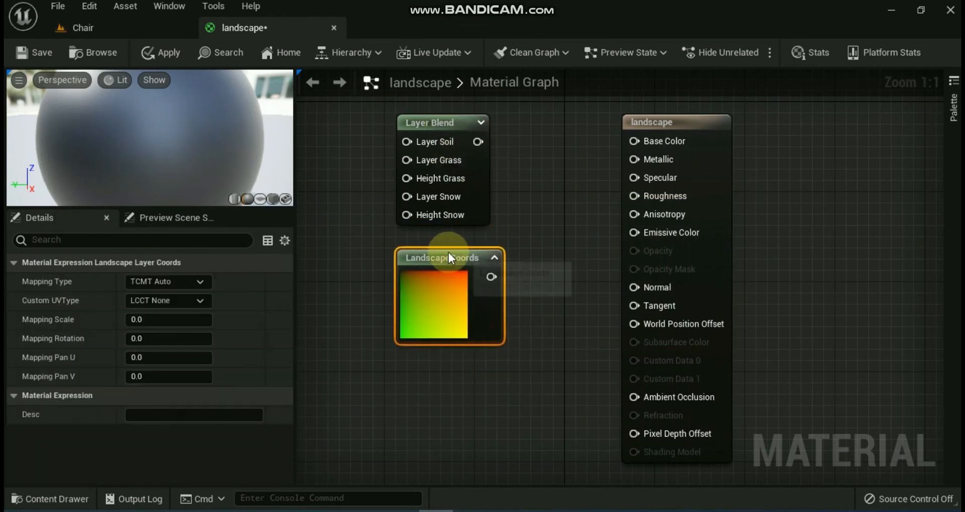
Add a LandscapeLayerSwitch node and a LandscapeLayerWeight node below the LandscapeCoords node in the landscape material.
left_click(953, 81)
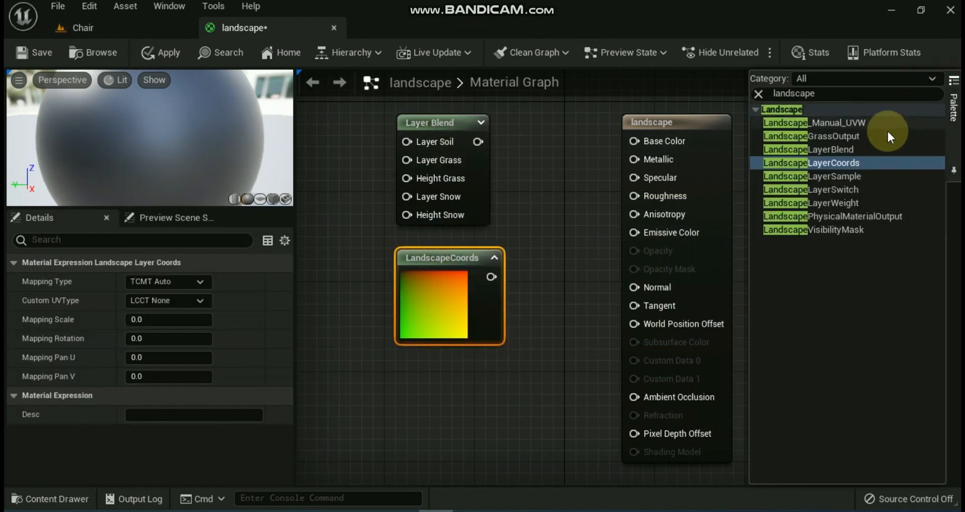
left_click(826, 190)
left_click_drag(785, 203, 510, 356)
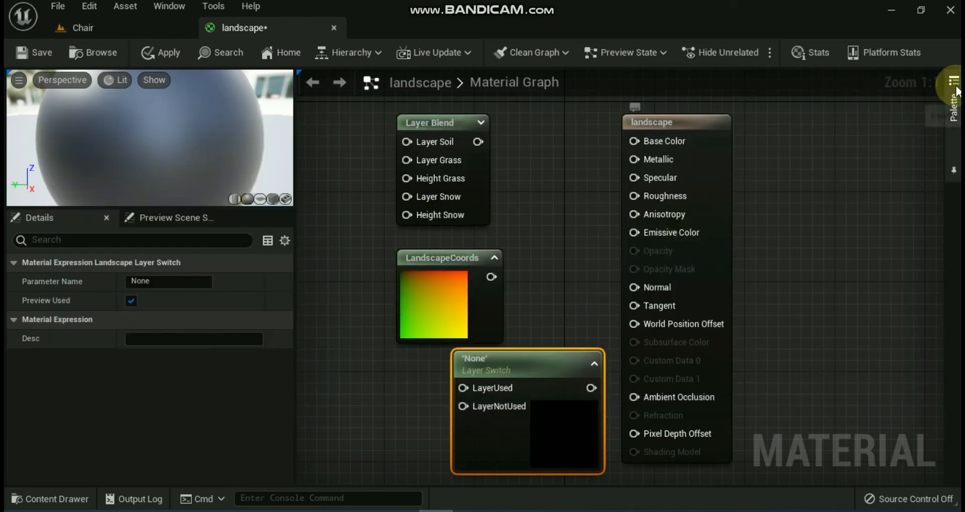
left_click(953, 106)
left_click_drag(860, 203, 339, 382)
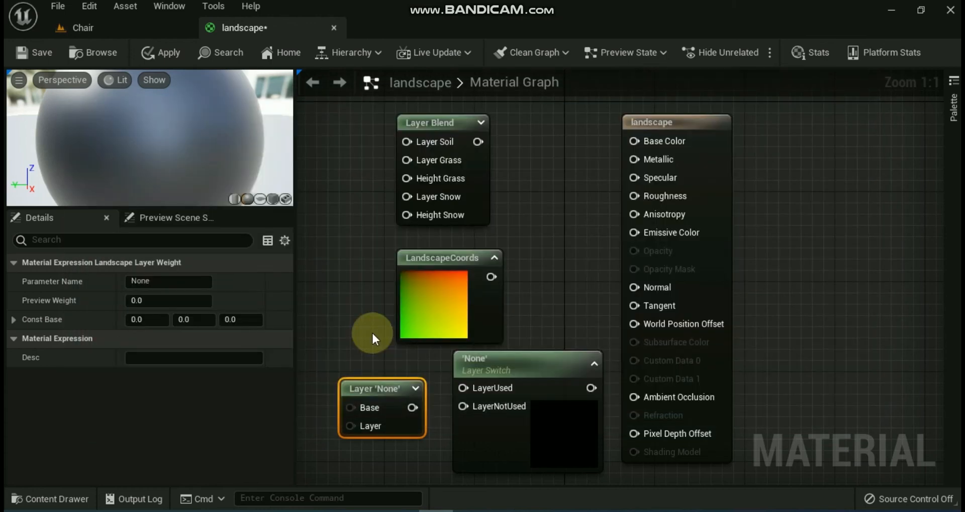
Move the landscape result node farther from the other nodes and add a LandscapeVisibilityMask node in the freed space.
left_click_drag(678, 123, 802, 112)
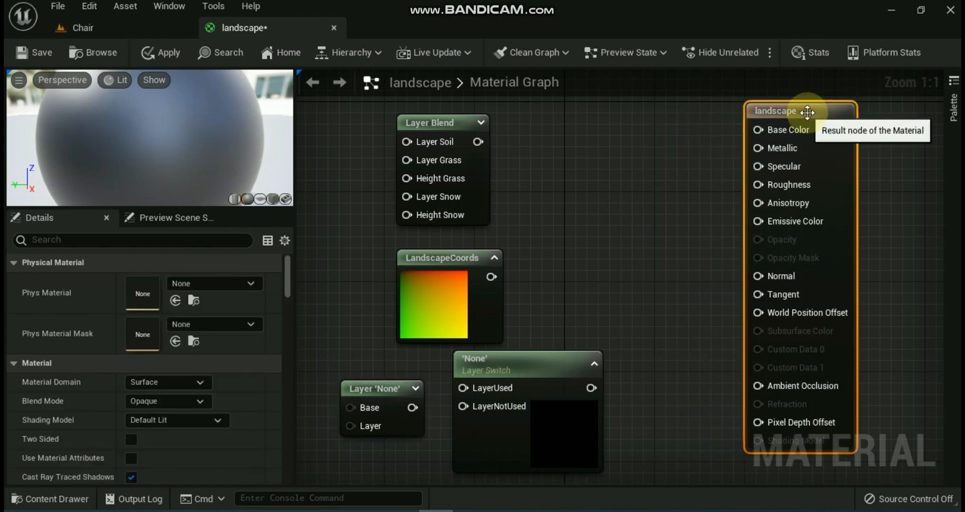
left_click(953, 82)
left_click_drag(826, 229, 554, 267)
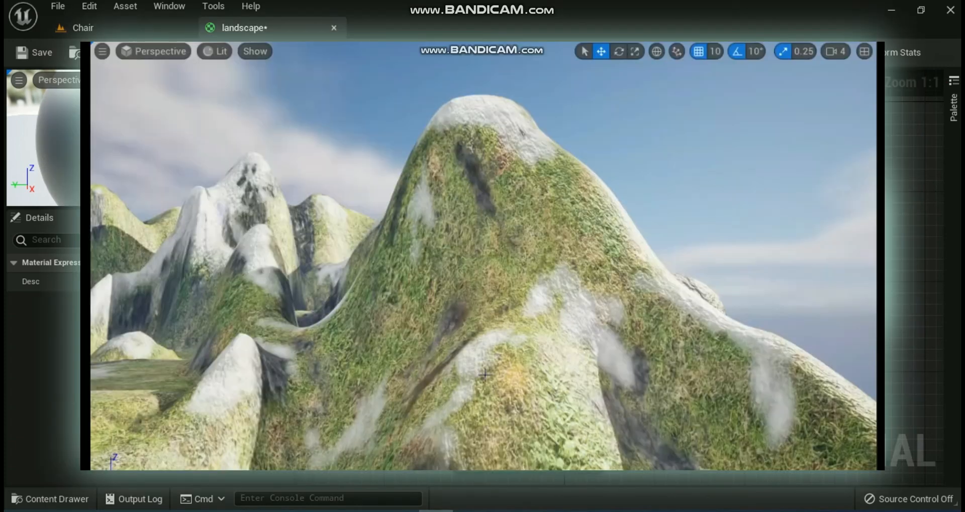
Paint a visibility hole through the lower front slope of the grassy, snow-capped mountain.
mouse_move(483, 375)
left_mouse_down()
mouse_move(448, 380)
mouse_move(560, 389)
mouse_move(447, 391)
mouse_move(546, 418)
left_mouse_up()
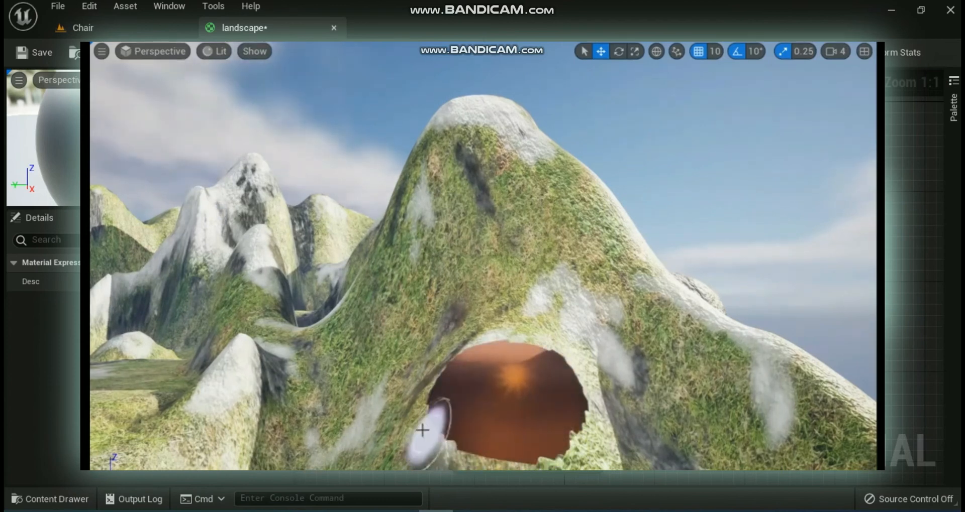
mouse_move(430, 393)
left_mouse_down()
mouse_move(482, 431)
mouse_move(567, 428)
mouse_move(558, 375)
mouse_move(478, 351)
mouse_move(544, 381)
mouse_move(457, 394)
mouse_move(559, 407)
mouse_move(530, 382)
mouse_move(491, 379)
mouse_move(565, 409)
mouse_move(564, 384)
left_mouse_up()
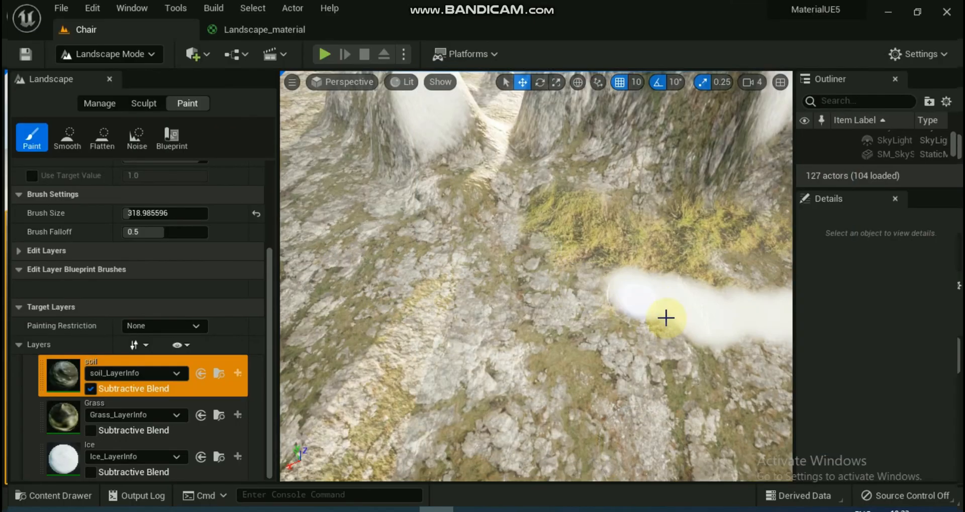
Paint the Grass layer across the rocky ground below the cliffs, then paint the Ice layer over the foreground.
left_click(87, 420)
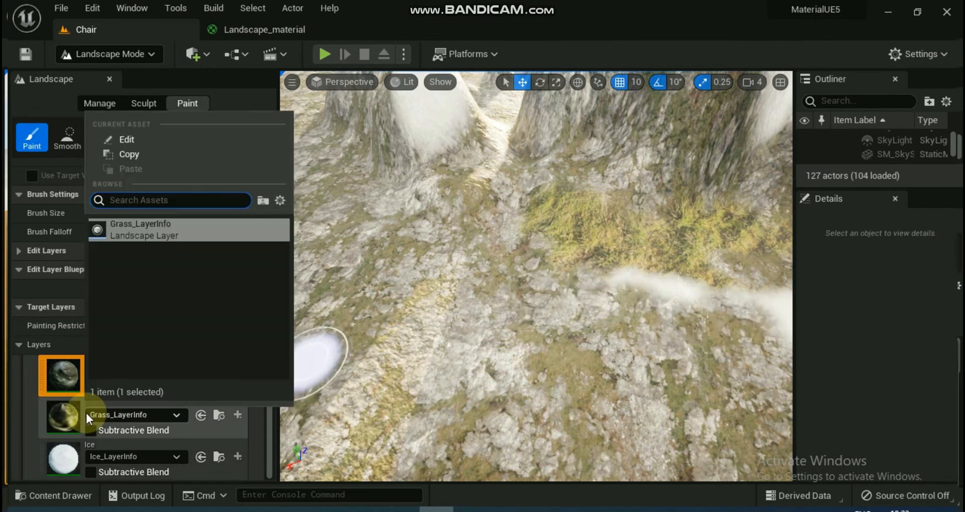
left_click(133, 225)
mouse_move(382, 276)
left_mouse_down()
mouse_move(431, 248)
mouse_move(555, 248)
mouse_move(698, 285)
mouse_move(351, 333)
mouse_move(449, 354)
mouse_move(648, 358)
mouse_move(327, 401)
left_mouse_up()
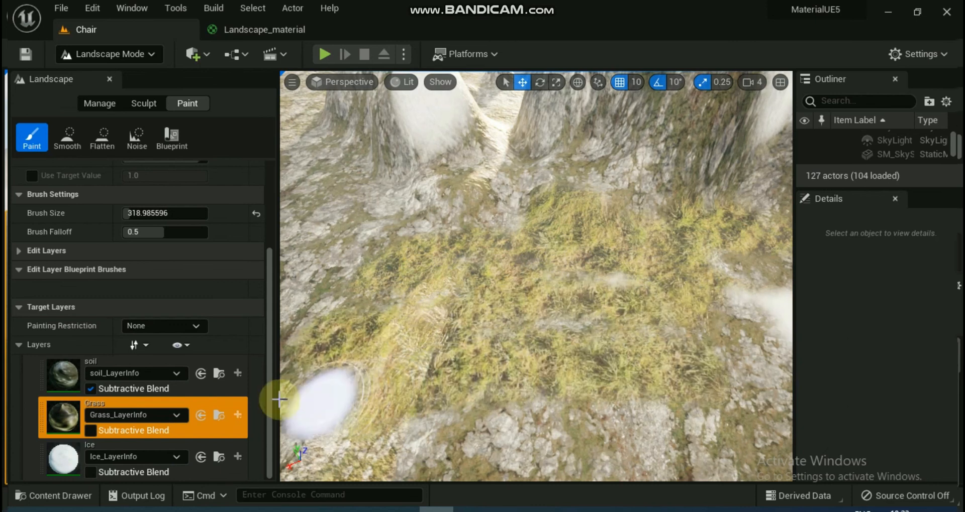
left_click(101, 445)
mouse_move(674, 369)
left_mouse_down()
mouse_move(641, 355)
mouse_move(544, 352)
mouse_move(360, 382)
left_mouse_up()
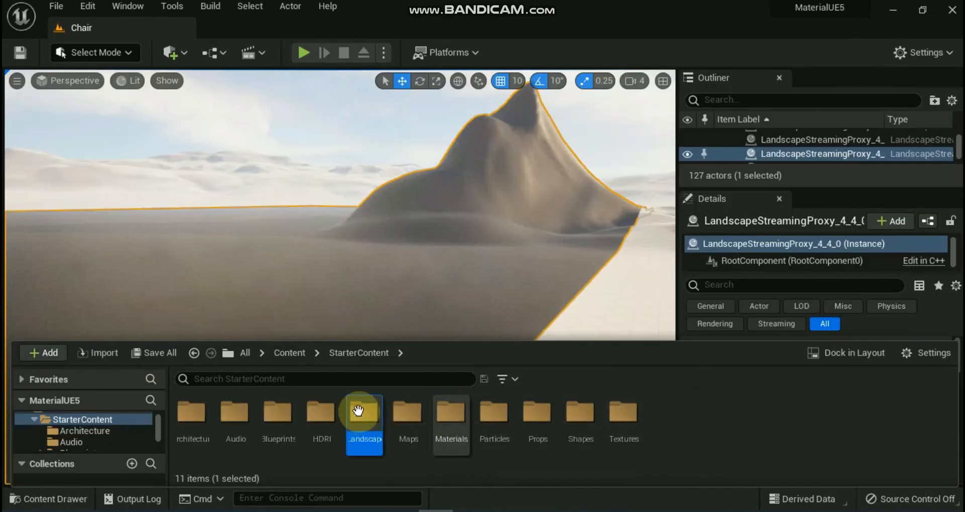
Create two new folders with default names inside StarterContent's Landscape folder.
double_click(360, 411)
right_click(632, 397)
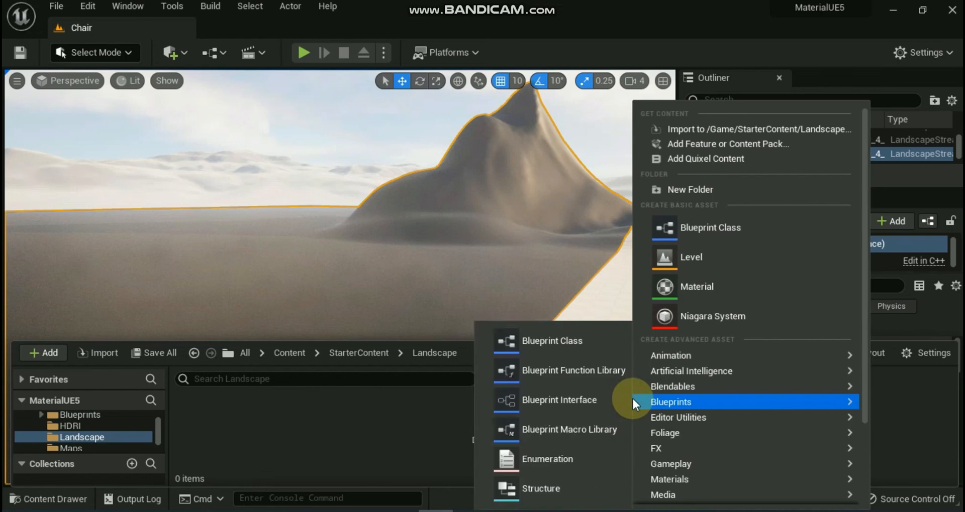
left_click(689, 189)
key("Return")
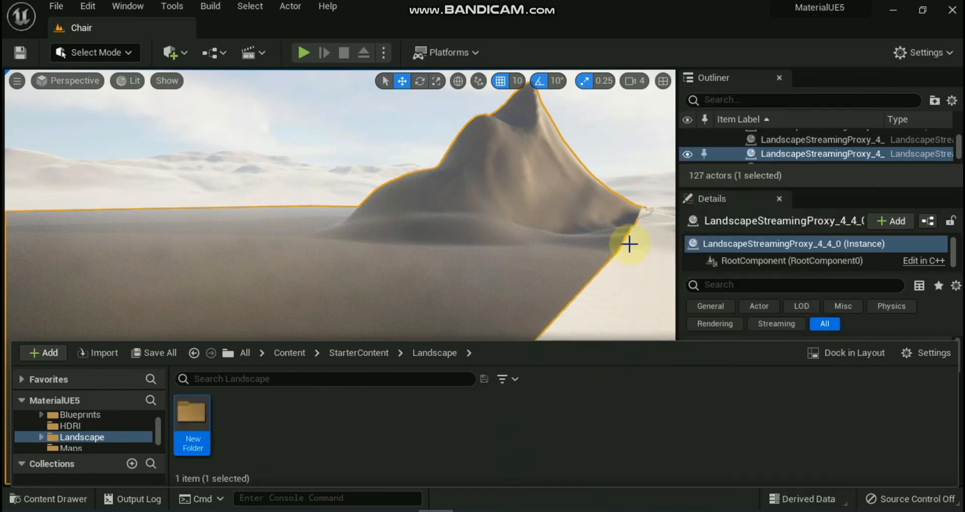
right_click(591, 397)
left_click(637, 190)
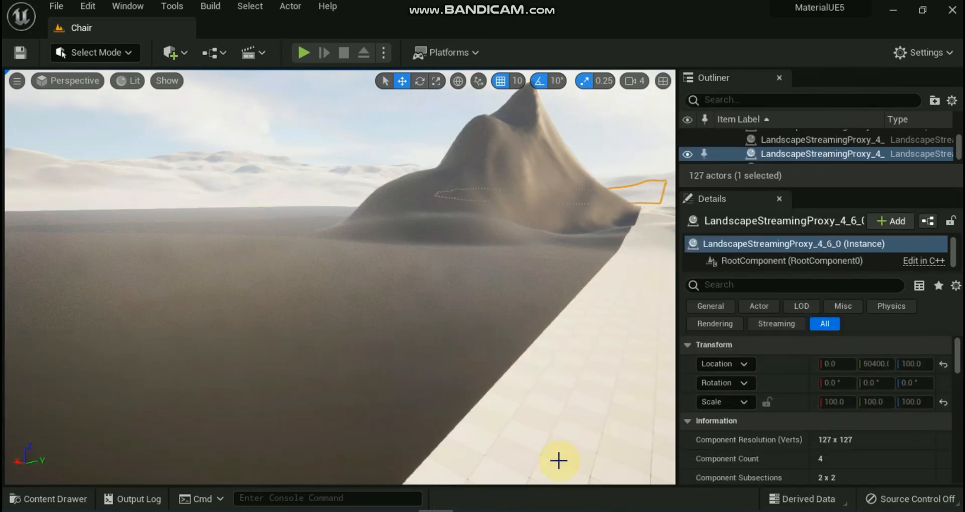
Create a third folder in the Landscape folder and name it Material.
left_click(21, 499)
right_click(309, 412)
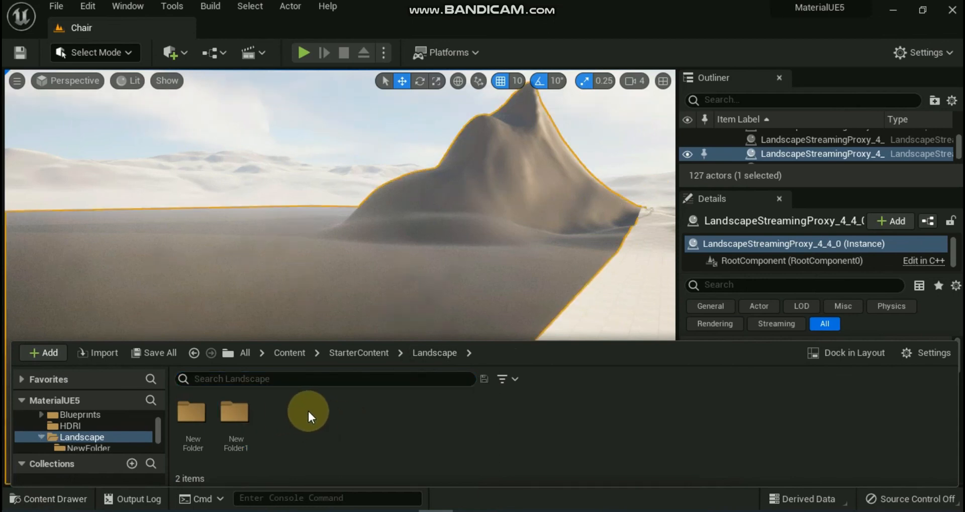
left_click(363, 94)
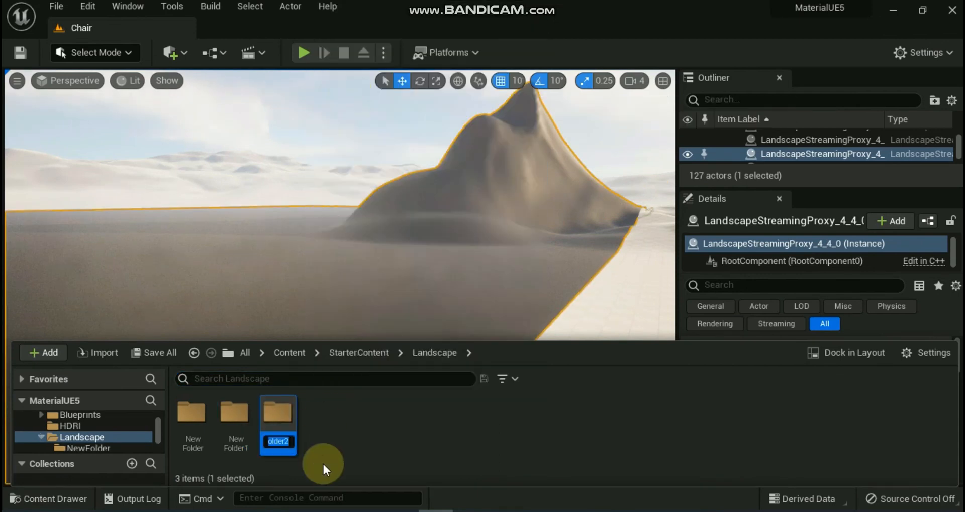
type("Material")
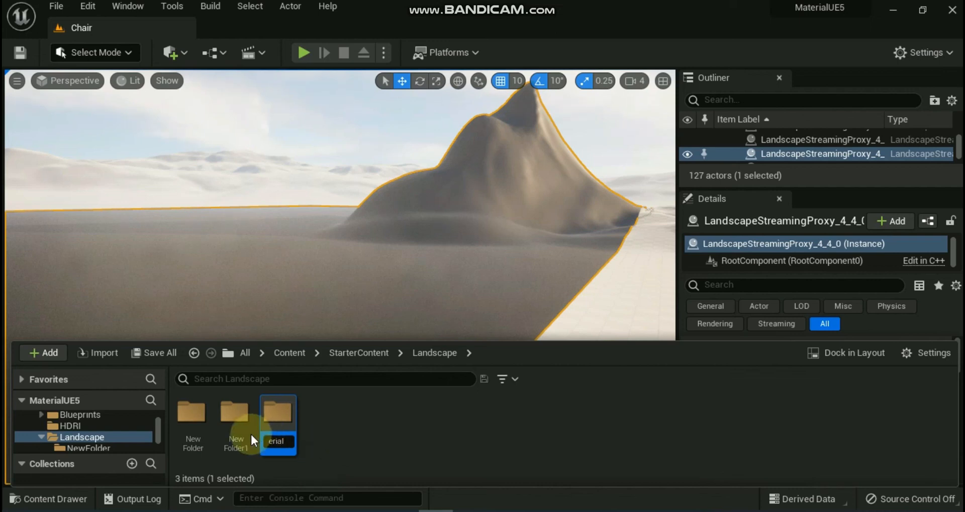
key("Return")
Rename the first default-named folder in the Landscape folder as Resources.
left_click(235, 444)
right_click(235, 443)
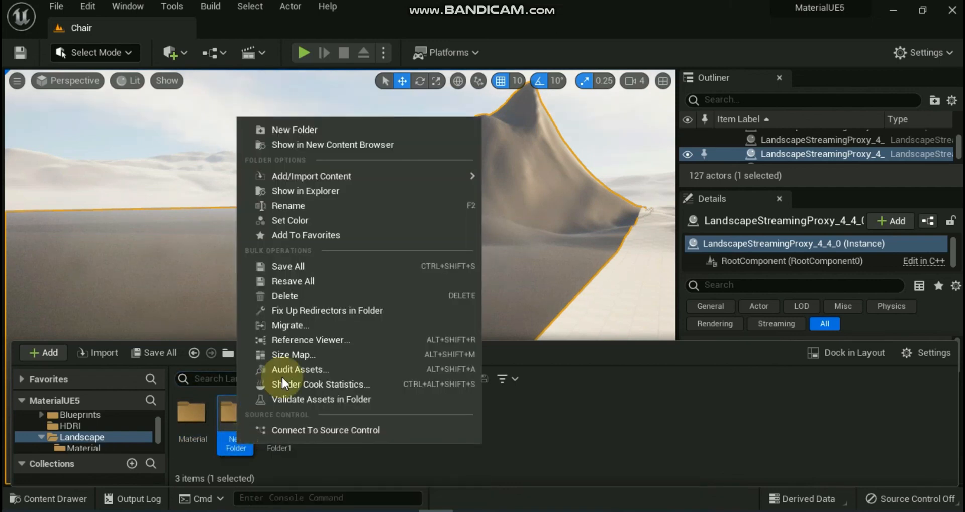
left_click(286, 205)
type("R")
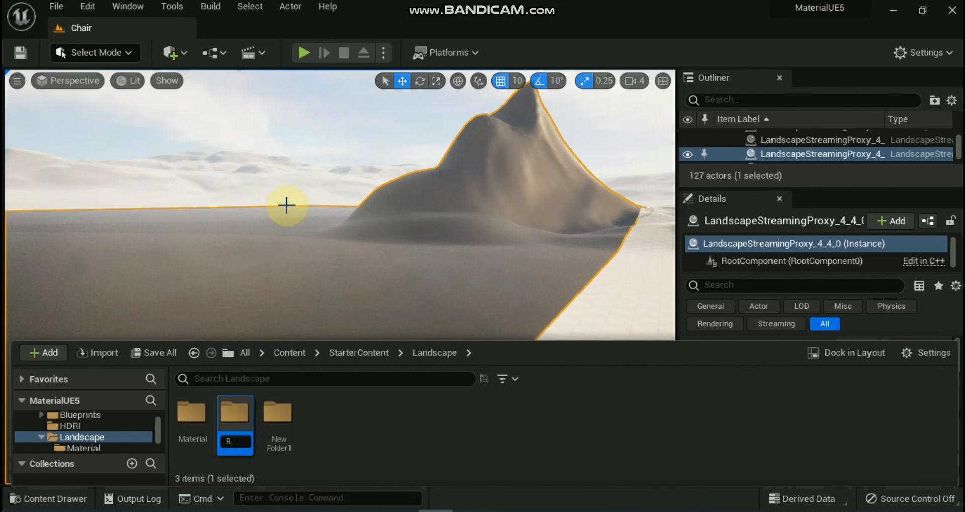
type("esources")
key("Return")
Rename the remaining default-named folder in the Landscape folder as Texture.
right_click(232, 435)
left_click(273, 196)
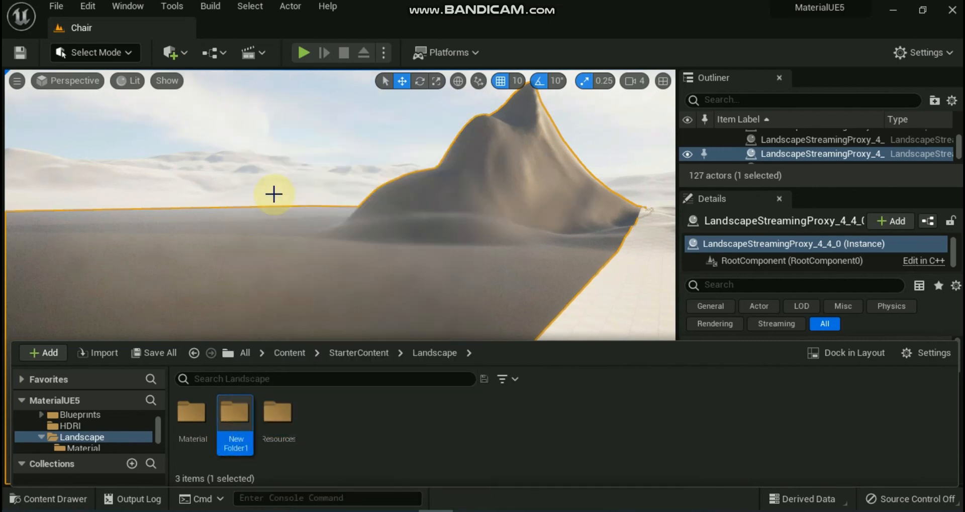
type("Texture")
key("Return")
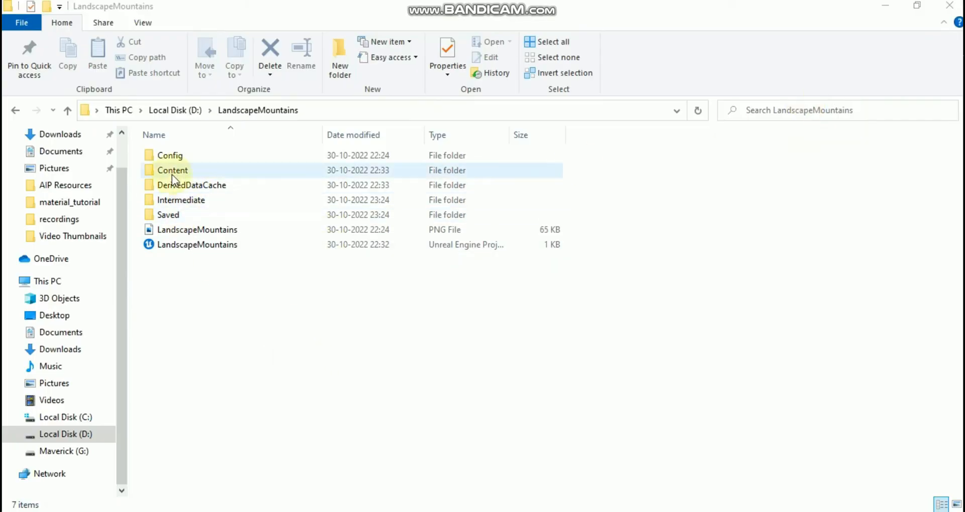
In File Explorer, browse the LandscapeMountains project's Content/Assets folders, checking Landscape and Materials, and open Textures.
double_click(169, 170)
double_click(168, 154)
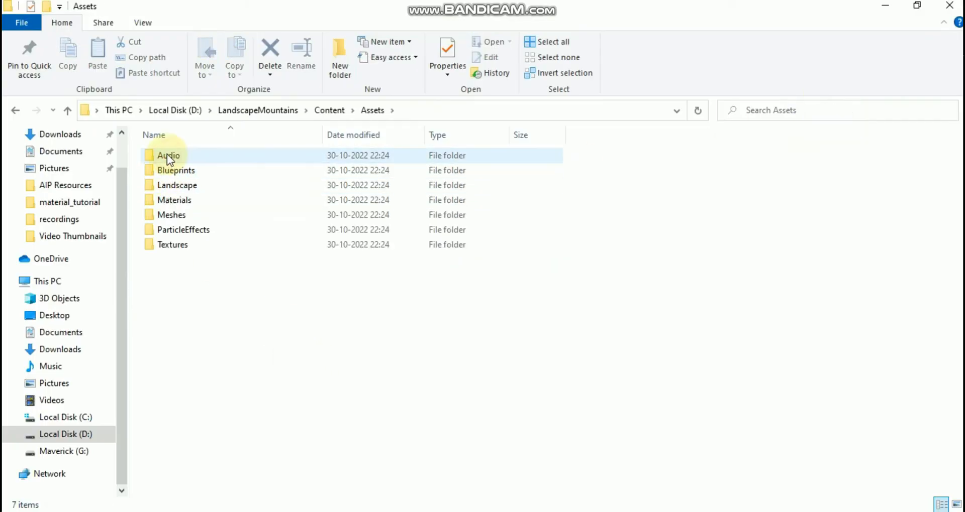
double_click(172, 185)
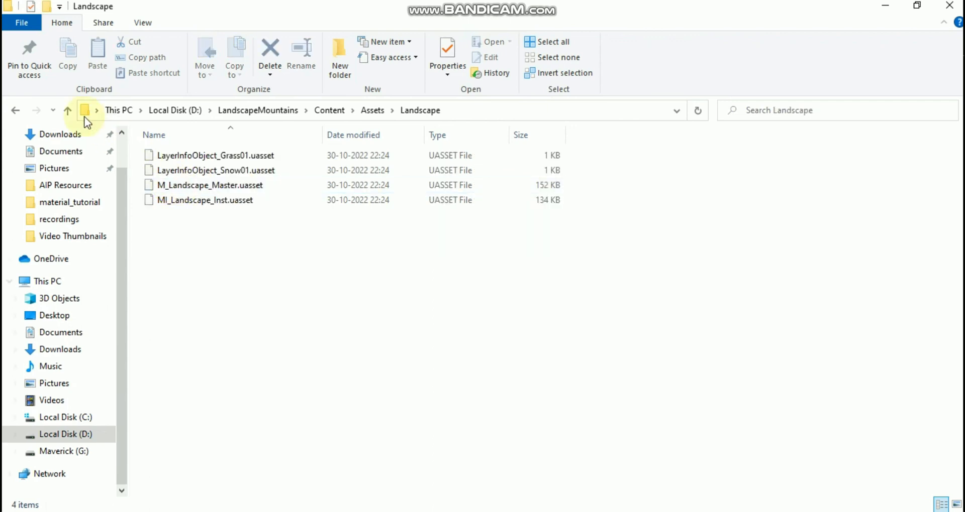
left_click(69, 111)
double_click(175, 200)
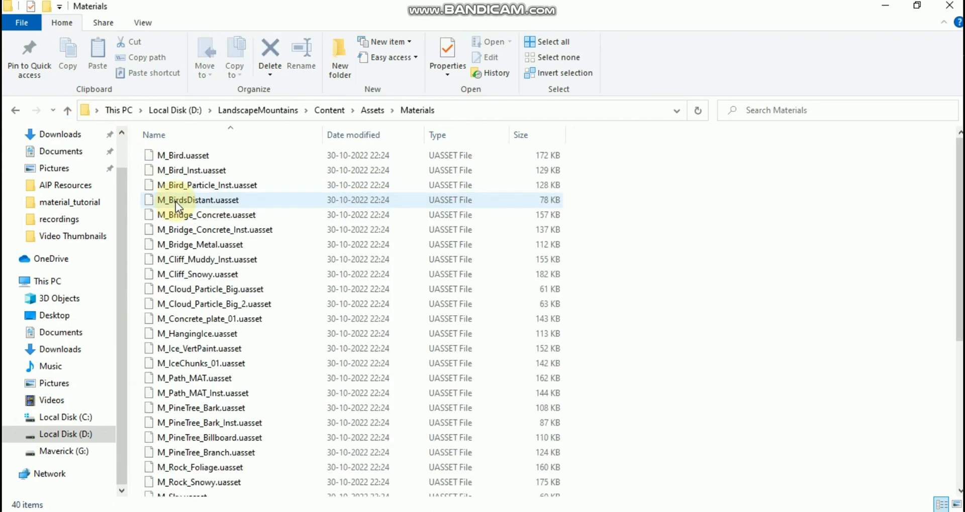
left_click(67, 110)
double_click(174, 242)
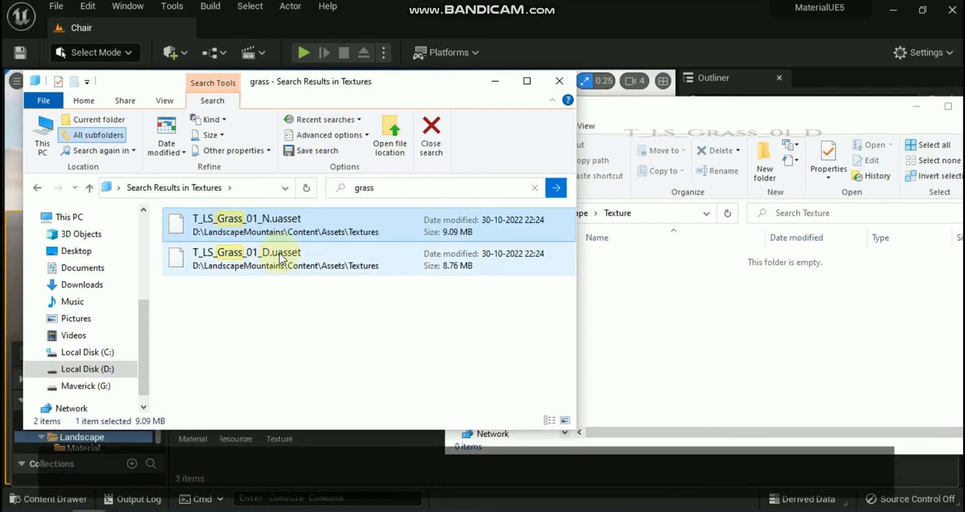
Copy T_LS_Grass_01_N.uasset and T_LS_Grass_01_D.uasset into the project's Landscape Texture folder.
left_click(280, 253, "ctrl")
left_click(655, 327)
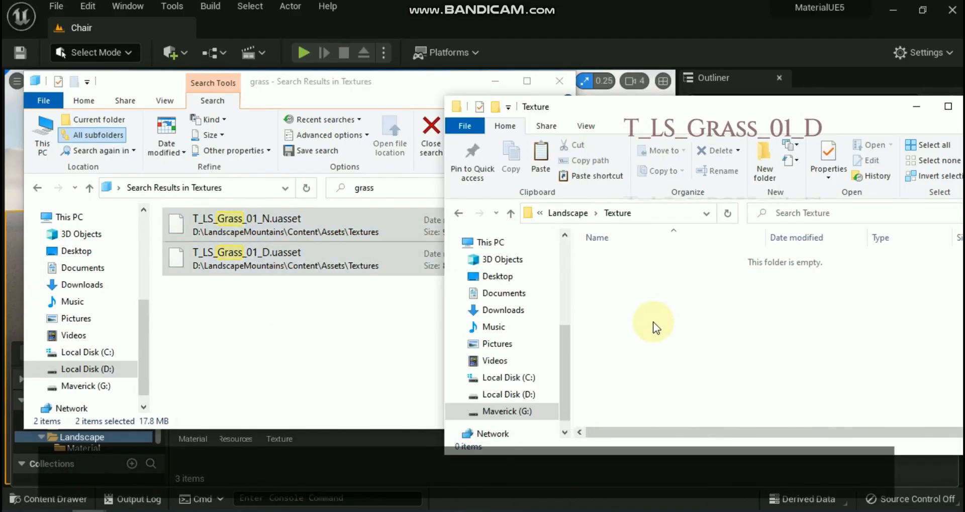
key("ctrl+v")
Search the source Textures folder for fullgrass and copy T_FullGrass_N.uasset and T_FullGrass_D.uasset into the Landscape Texture folder.
left_click(305, 299)
left_click(381, 187)
left_click(538, 188)
left_click(414, 188)
type("fullgrass")
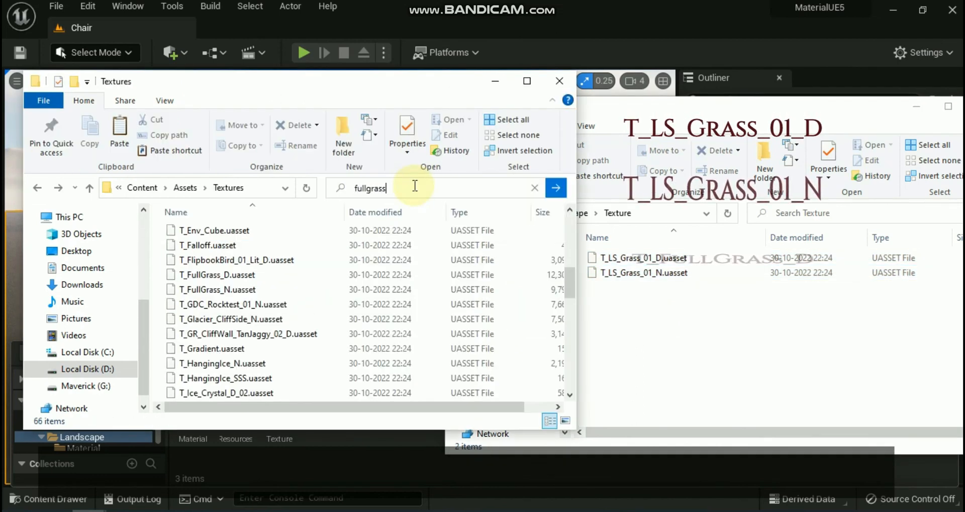
left_click(556, 187)
left_click(263, 267)
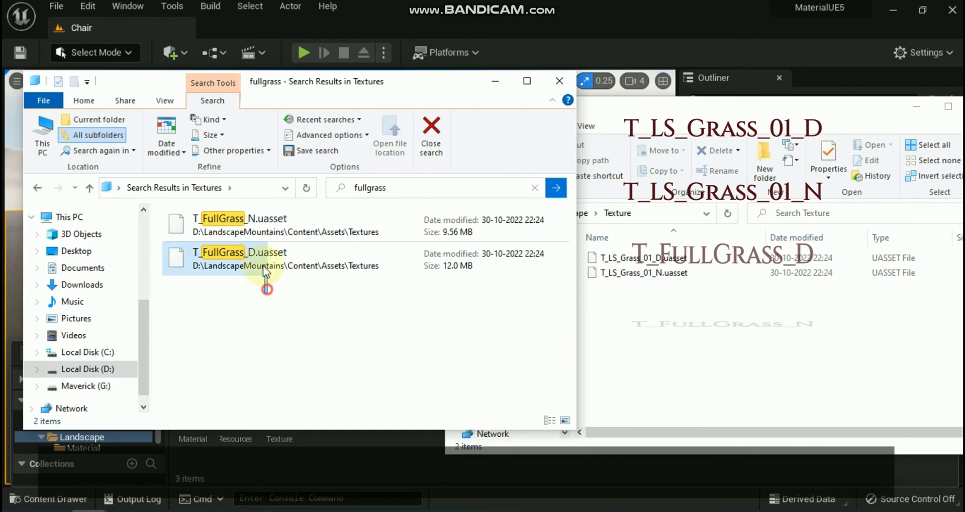
left_click(257, 217, "ctrl")
left_click(680, 310)
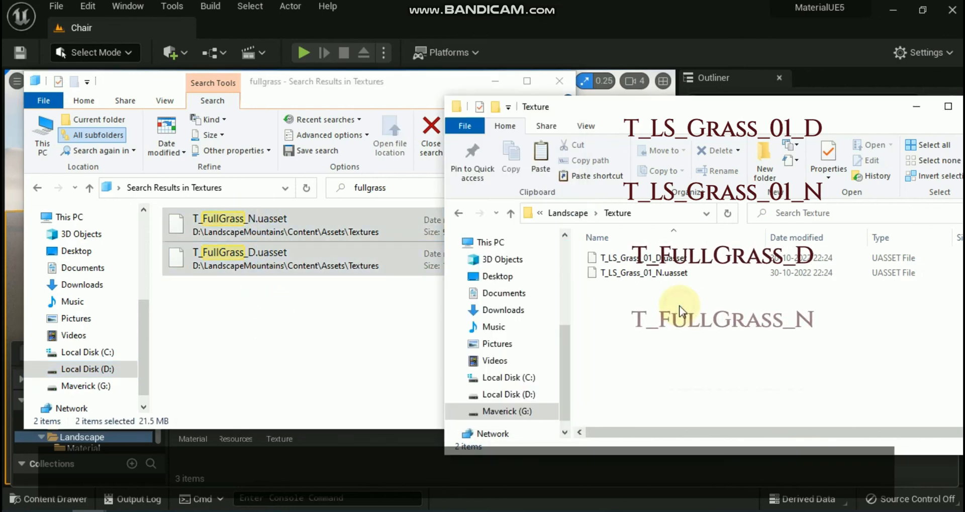
key("ctrl+v")
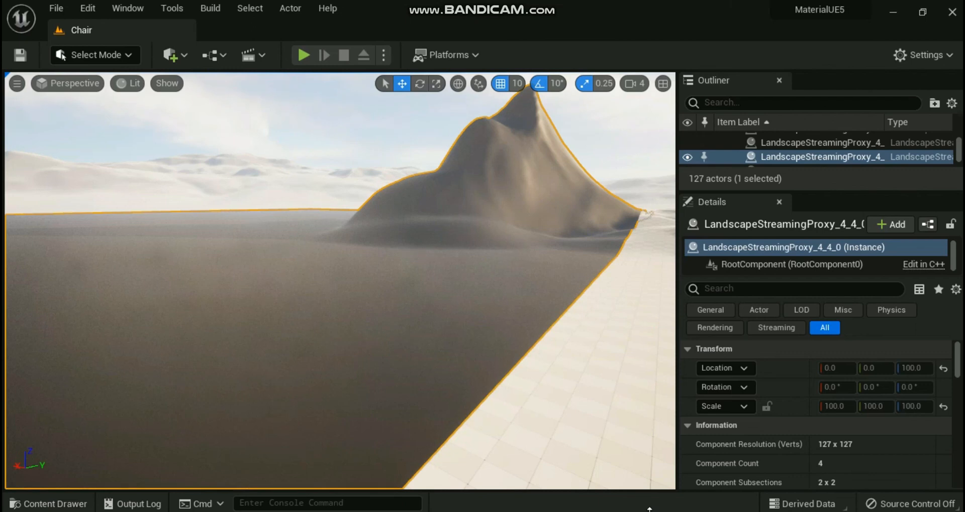
Back in Unreal Editor, create a material named Landscape_material in the Landscape folder's Material subfolder.
left_click(20, 503)
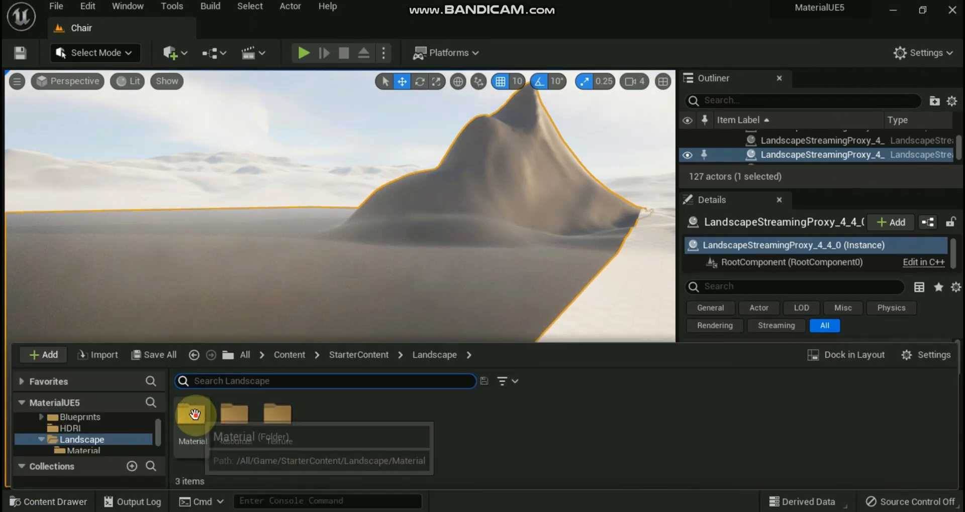
double_click(195, 415)
right_click(305, 406)
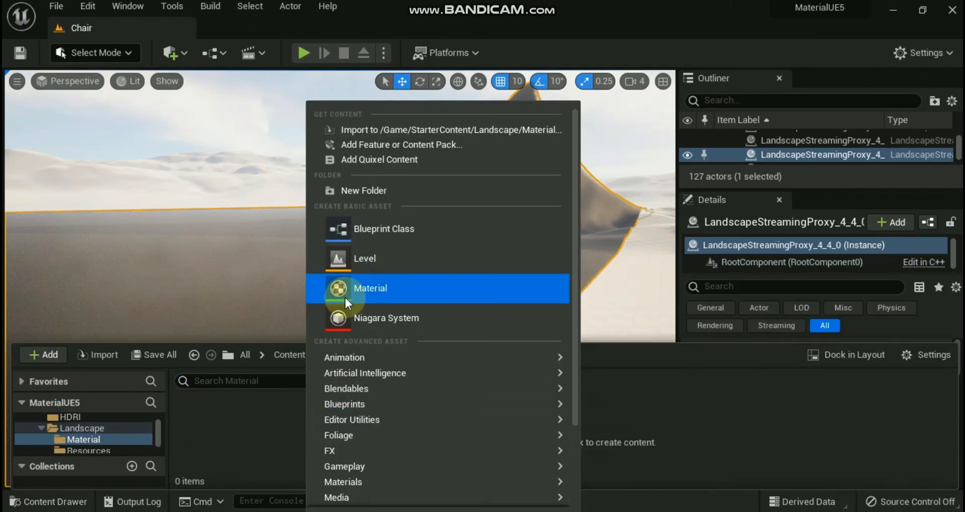
left_click(344, 296)
type("LandscapeMaterial")
key("Return")
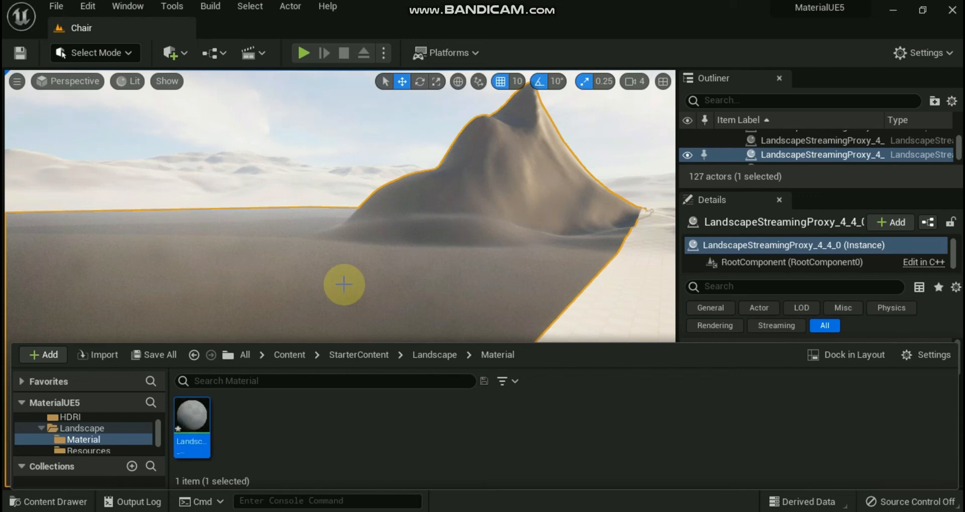
Open Landscape_material, add a LandscapeLayerCoords node to its graph and move the result node farther from it.
double_click(190, 418)
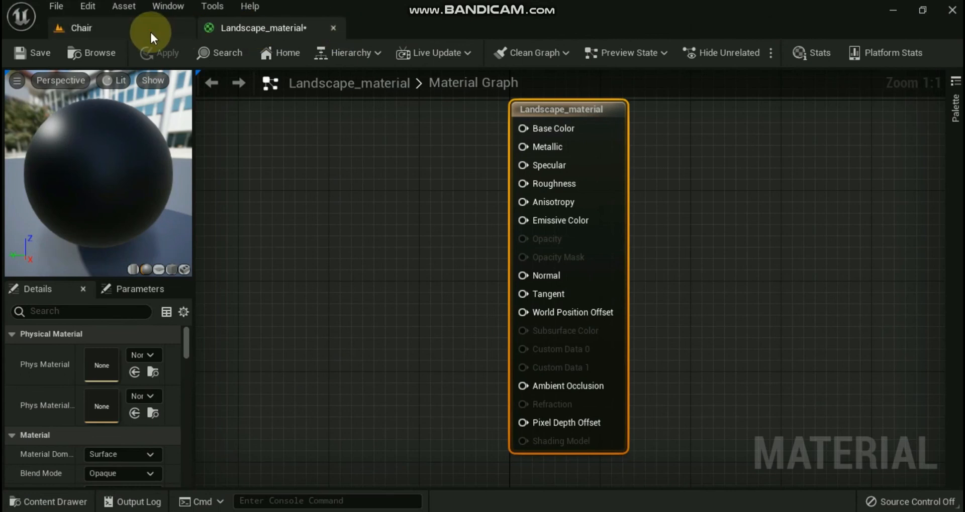
left_click(150, 29)
left_click(244, 26)
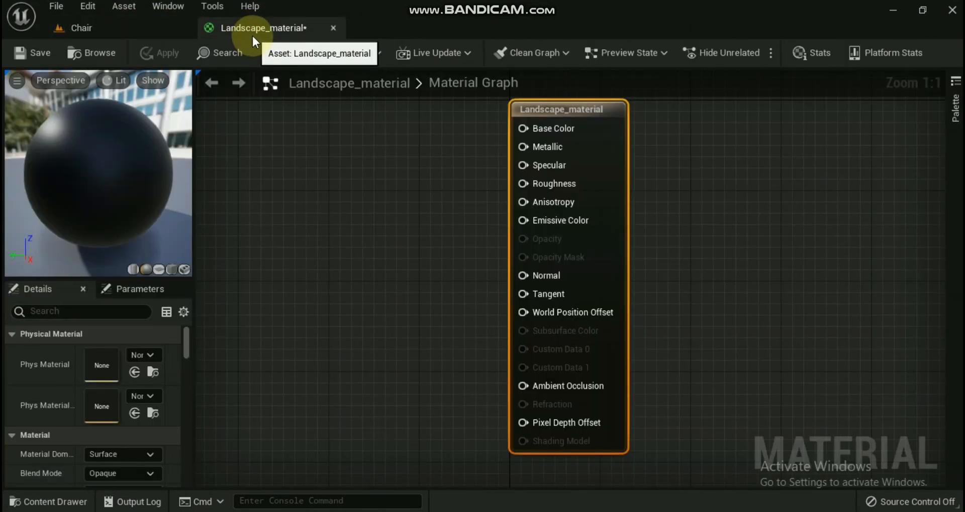
left_click(954, 83)
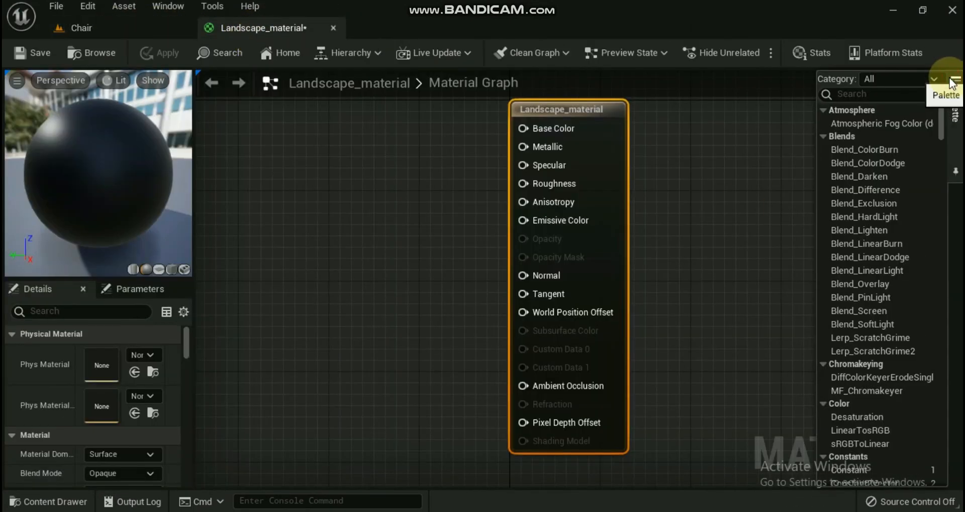
left_click(863, 95)
type("lands")
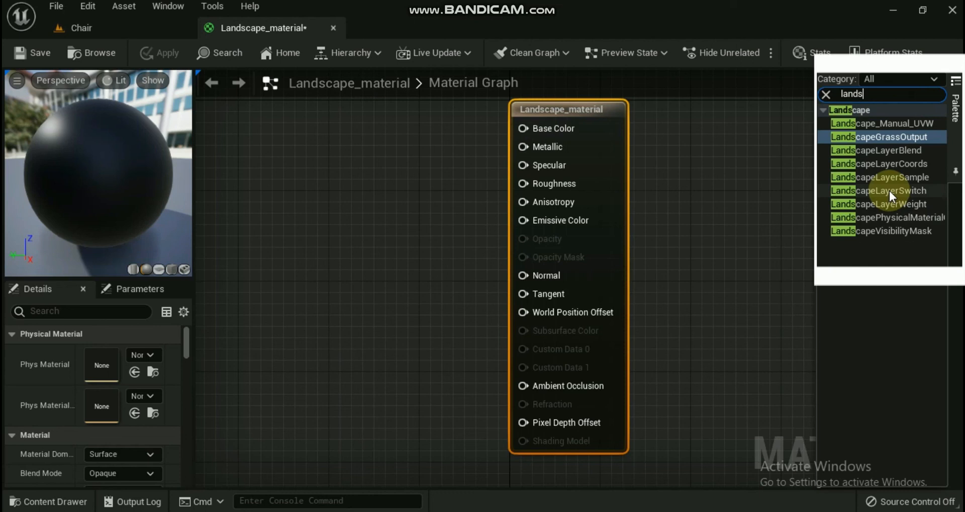
left_click_drag(878, 163, 312, 181)
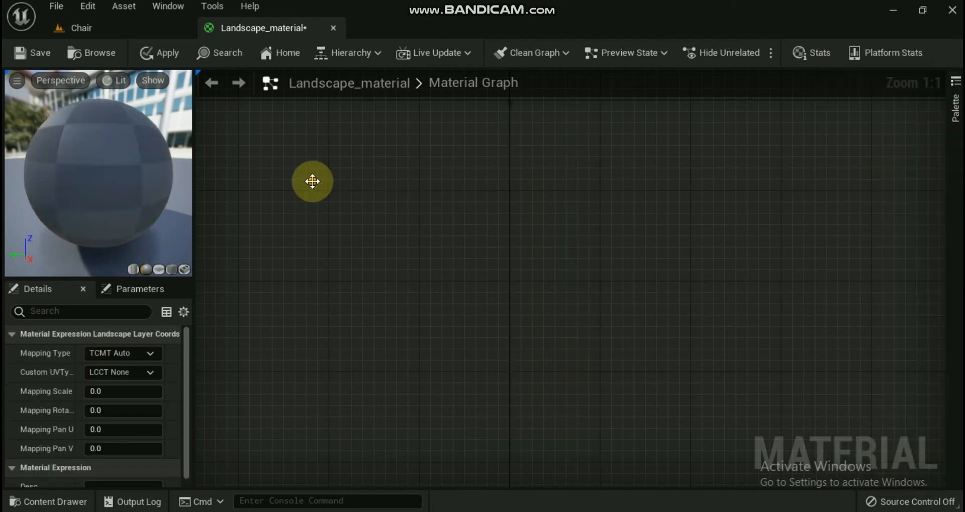
left_click_drag(584, 108, 685, 119)
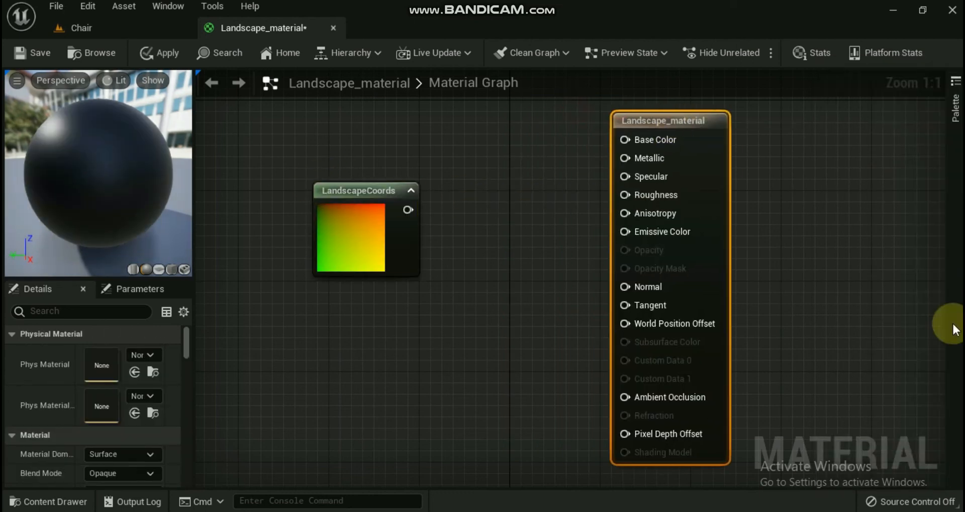
Add a vector parameter named v and a constant node between the LandscapeCoords node and the result node.
left_click(457, 190)
type("vvv")
left_click(402, 327)
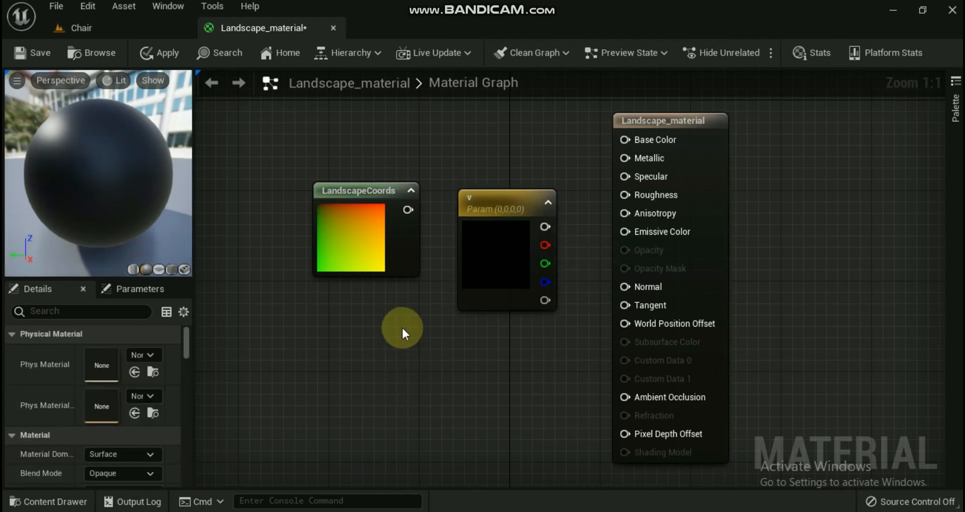
key("1")
left_click(401, 324)
Add a scalar parameter beside the constant and name it Roughness.
key("s")
left_click(457, 347)
type("ssss")
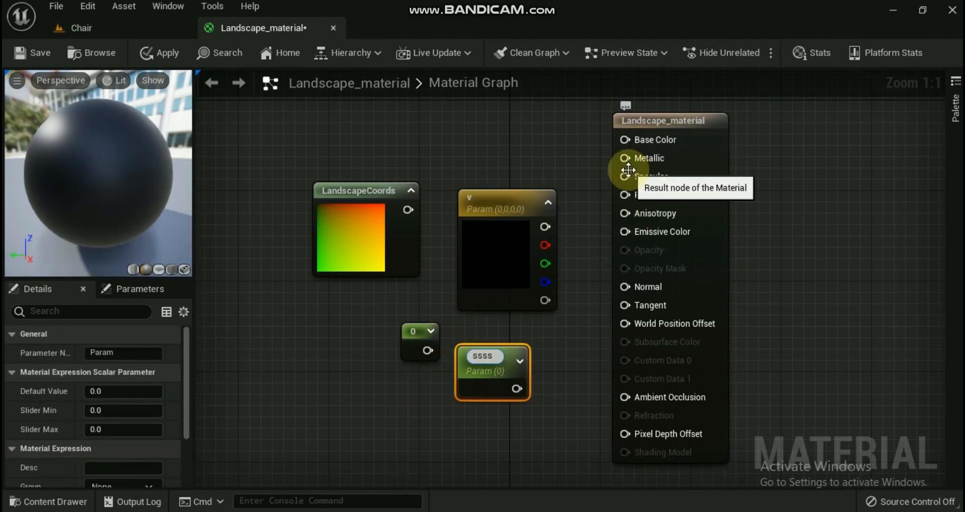
double_click(456, 356)
type("Roughness")
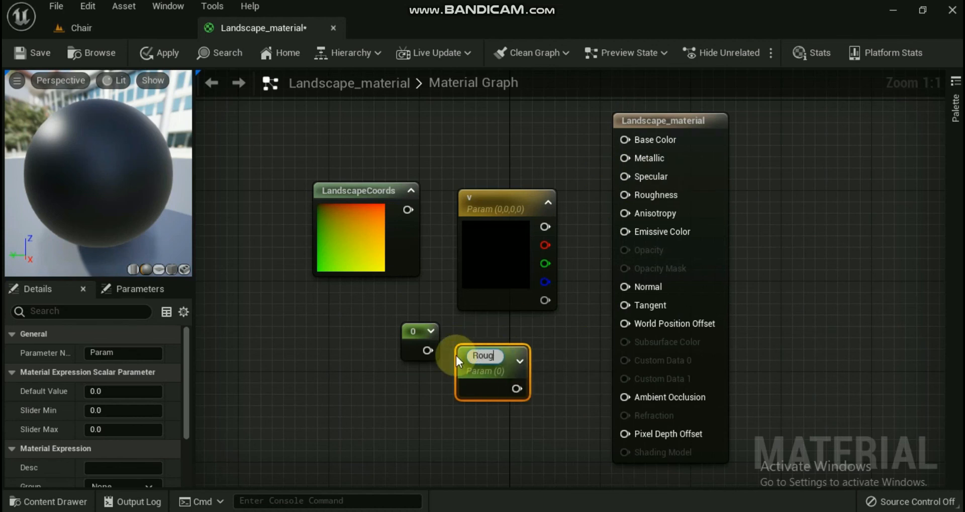
key("Return")
Rename the vector parameter as Snow.
left_click(478, 191)
right_click(478, 191)
left_click(93, 353)
type("Snow")
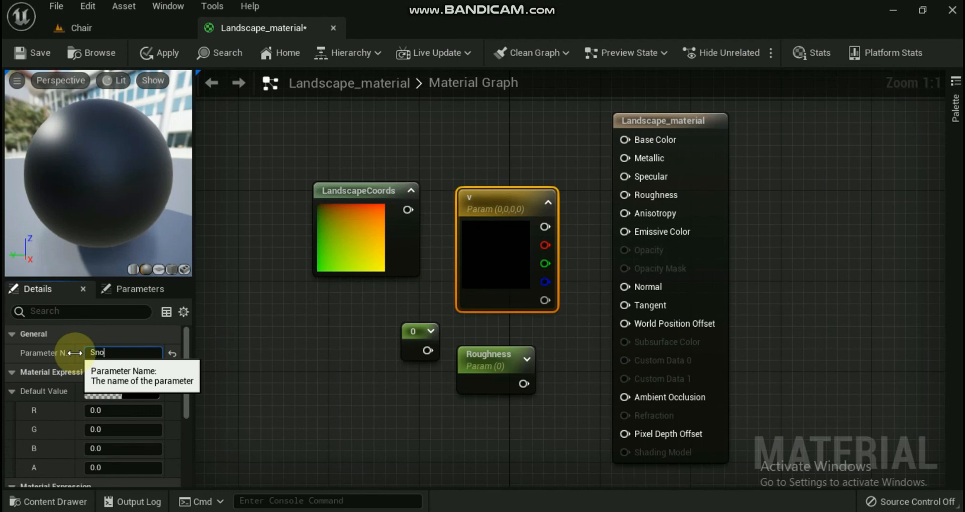
key("Return")
Rearrange the graph, moving LandscapeCoords and Snow away from the result node and placing the constant and Roughness nearer to it.
left_click(427, 239)
left_click_drag(329, 190, 255, 188)
scroll(429, 165, "down", 3)
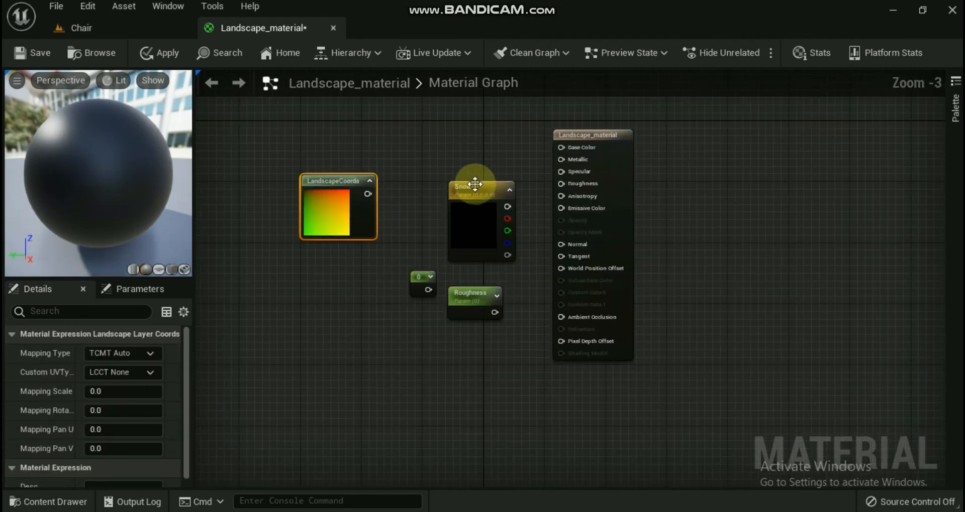
left_click_drag(474, 185, 446, 209)
left_click_drag(418, 276, 468, 149)
left_click_drag(459, 221, 430, 222)
left_click_drag(482, 300, 518, 188)
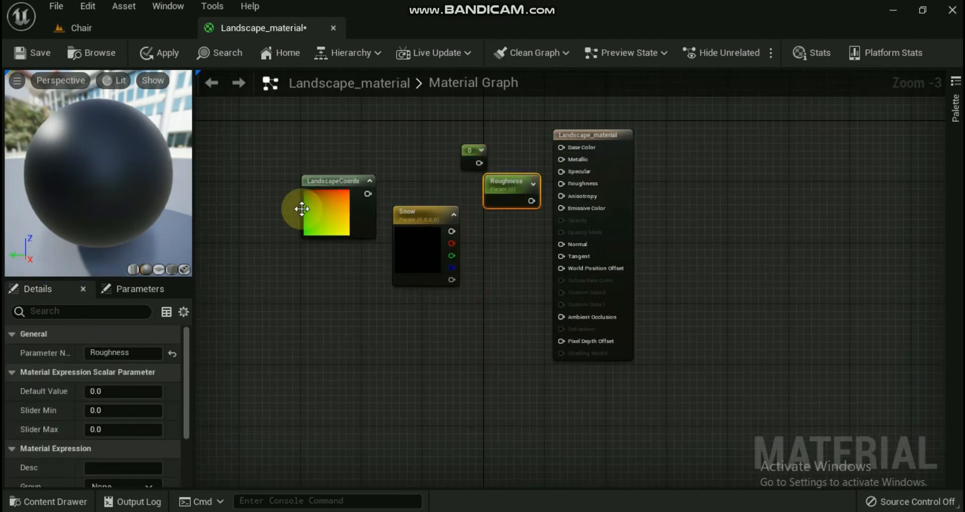
left_click_drag(323, 181, 222, 181)
Add a Texture Sample node beside LandscapeCoords and duplicate it several times.
right_click(306, 139)
type("texture")
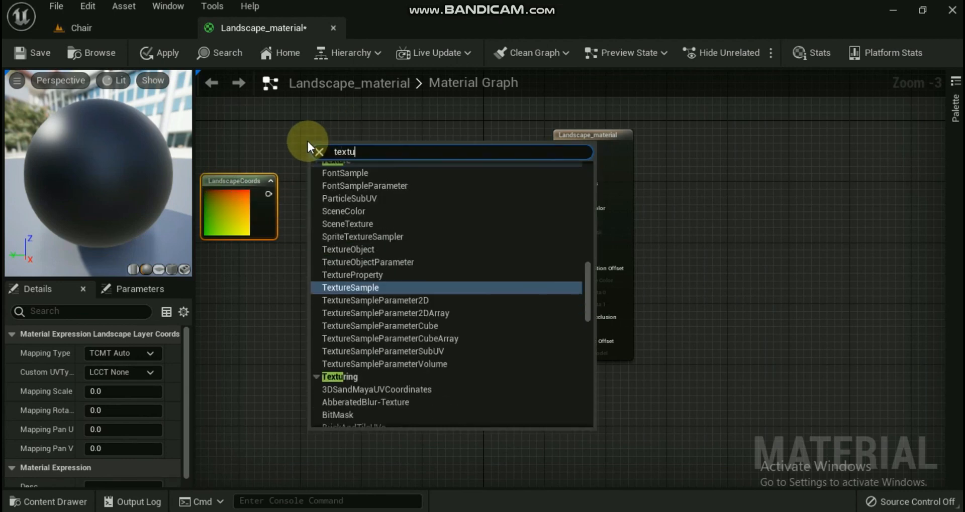
left_click(341, 263)
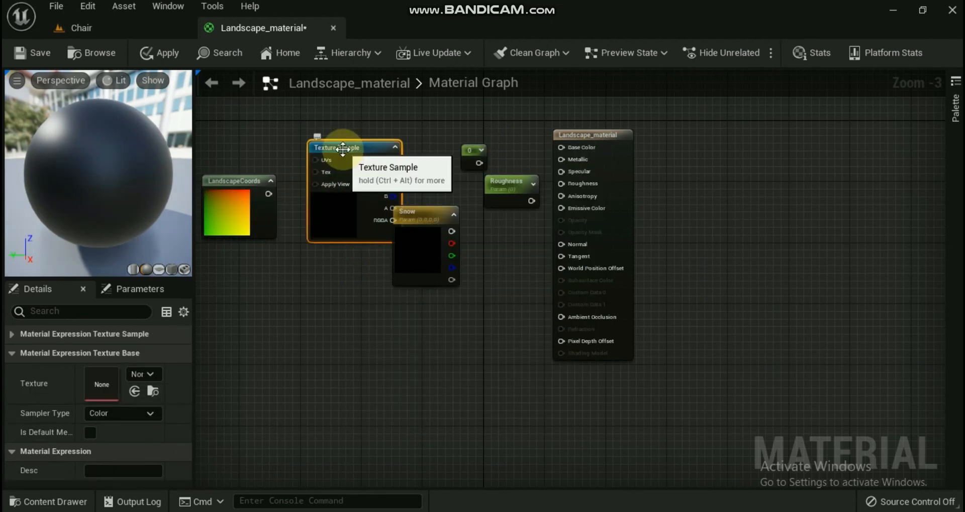
key("ctrl+d")
key("ctrl+d")
key("ctrl+d")
key("ctrl+d")
Spread the duplicated Texture Sample nodes into an evenly spaced vertical column below the original.
left_click_drag(408, 159, 366, 381)
scroll(437, 356, "down", 2)
right_click_drag(437, 356, 445, 166)
left_click_drag(443, 122, 410, 315)
left_click_drag(442, 122, 416, 417)
left_click_drag(416, 312, 427, 351)
left_click_drag(411, 245, 411, 305)
Delete the third Texture Sample in the column and put the Snow parameter in its place.
left_click_drag(450, 160, 425, 270)
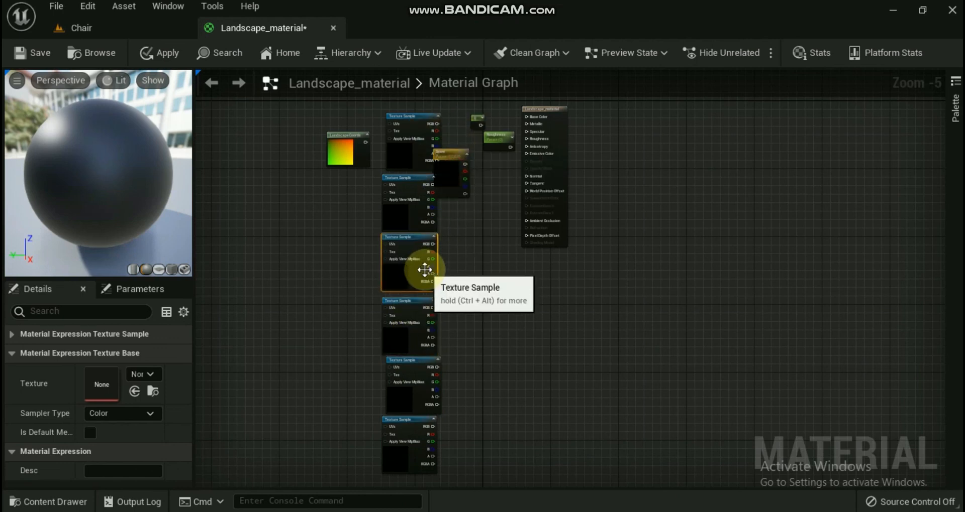
key("Delete")
left_click_drag(459, 157, 410, 256)
Reposition the result node, the Roughness parameter and the LandscapeCoords node to leave clear space around the Texture Sample column.
left_click_drag(543, 110, 586, 136)
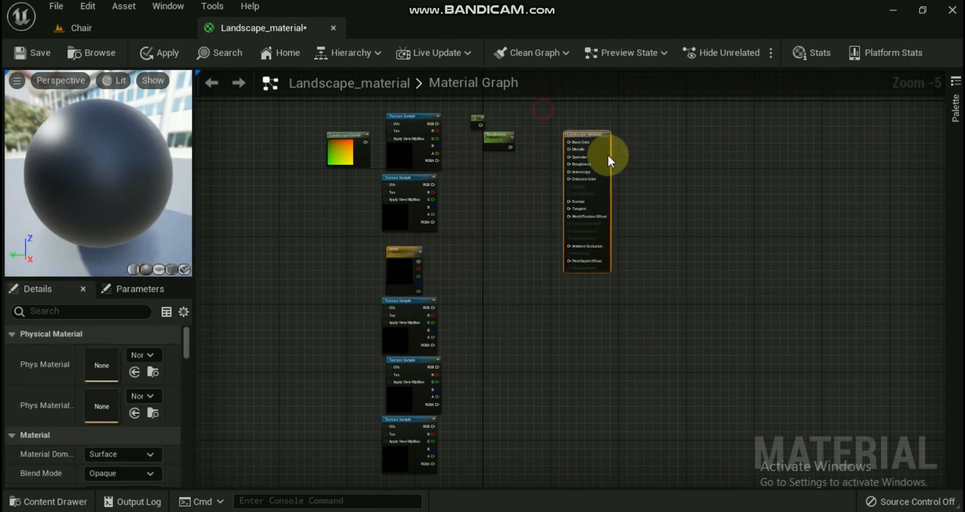
scroll(508, 151, "up", 1)
right_click_drag(513, 167, 525, 253)
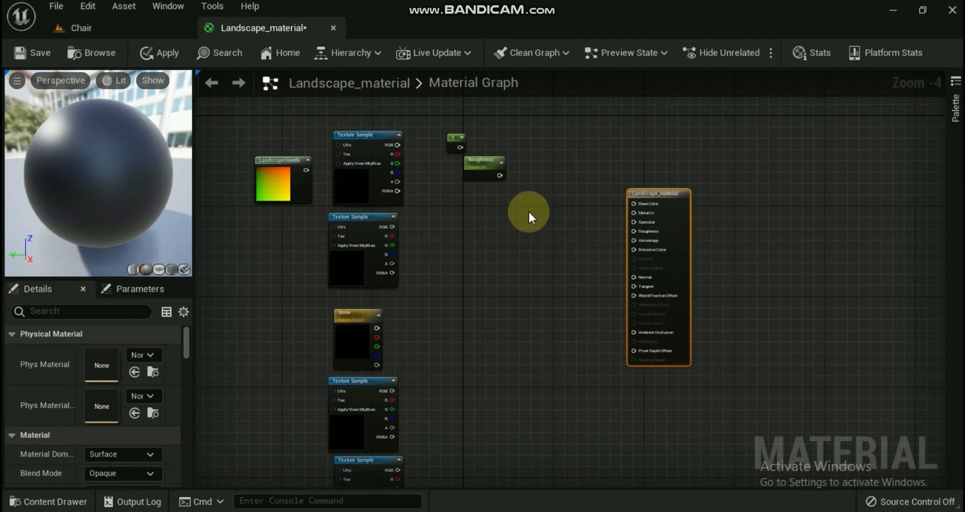
left_click_drag(656, 193, 641, 147)
left_click_drag(486, 160, 491, 176)
right_click_drag(527, 320, 521, 275)
left_click_drag(273, 120, 246, 182)
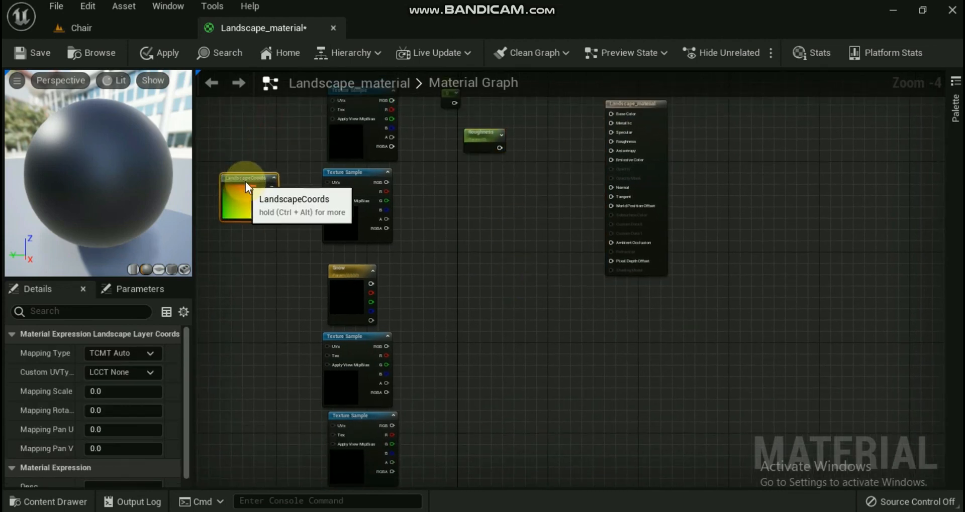
Search the textures for the full grass images and assign T_FullGrass_D to the second Texture Sample.
left_click(346, 142)
left_click(155, 373)
left_click(261, 357)
type("gr")
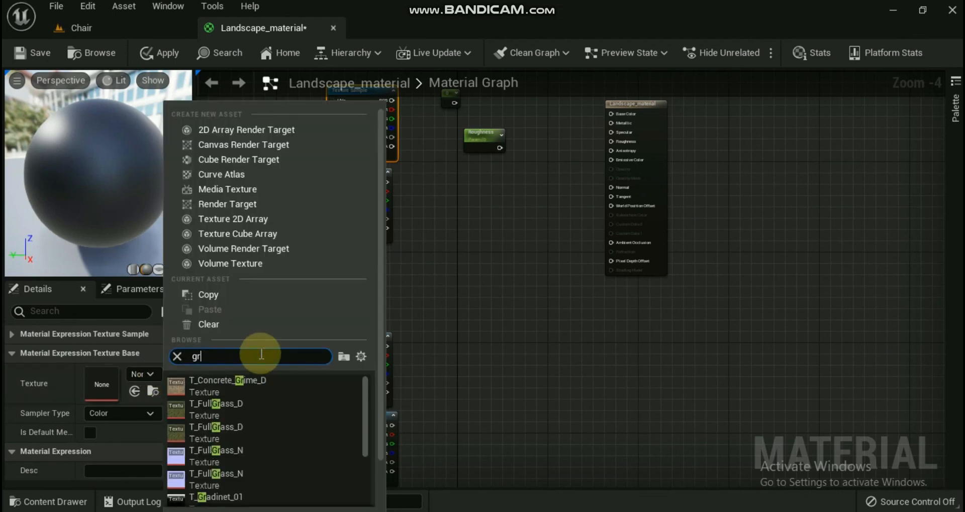
type("a")
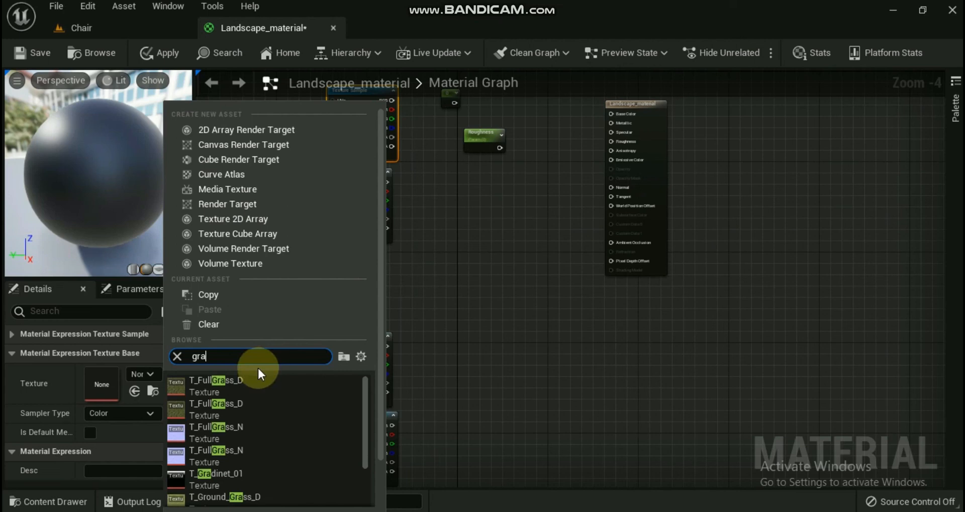
type("ss")
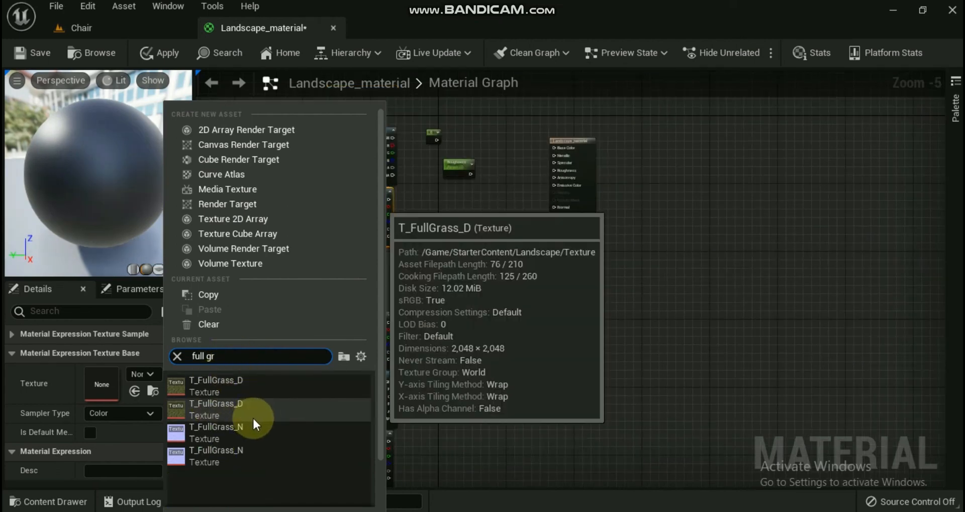
left_click(208, 388)
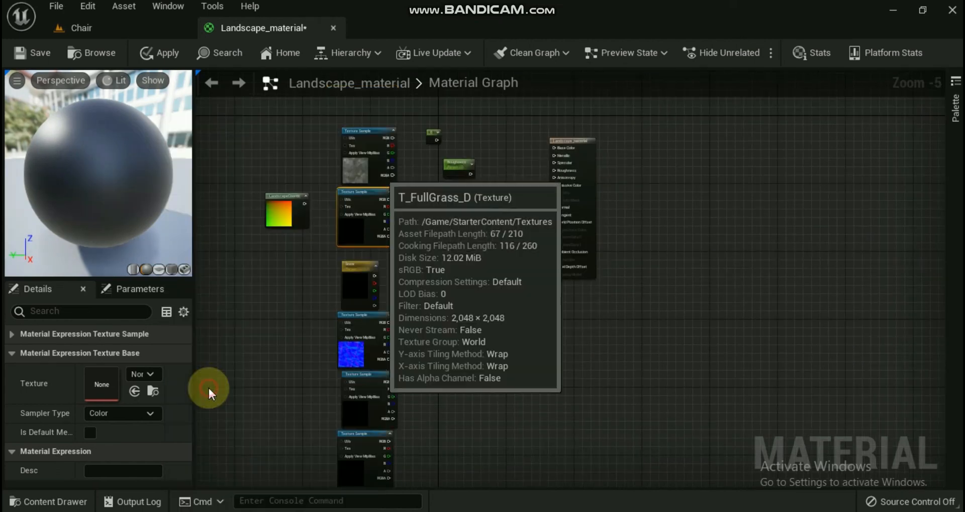
Assign the T_FullGrass_N normal texture to the second-to-last Texture Sample and the ice normal texture to the last one.
left_click(353, 378)
left_click(143, 374)
type("full")
left_click(221, 401)
left_click(355, 436)
left_click(143, 376)
type("ice")
left_click(216, 387)
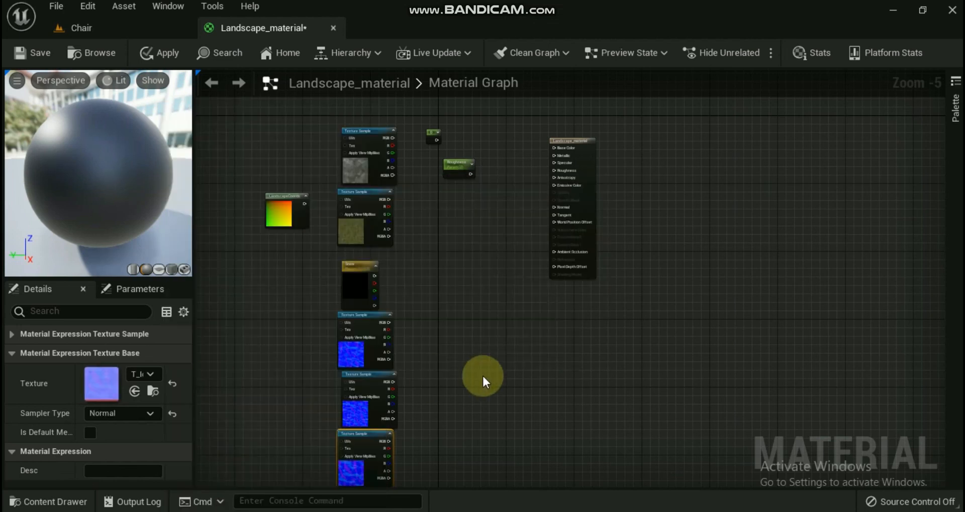
Set the Snow parameter's color to R 0.73, G 0.79, B 0.83 and A 1.
left_click(347, 258)
double_click(347, 258)
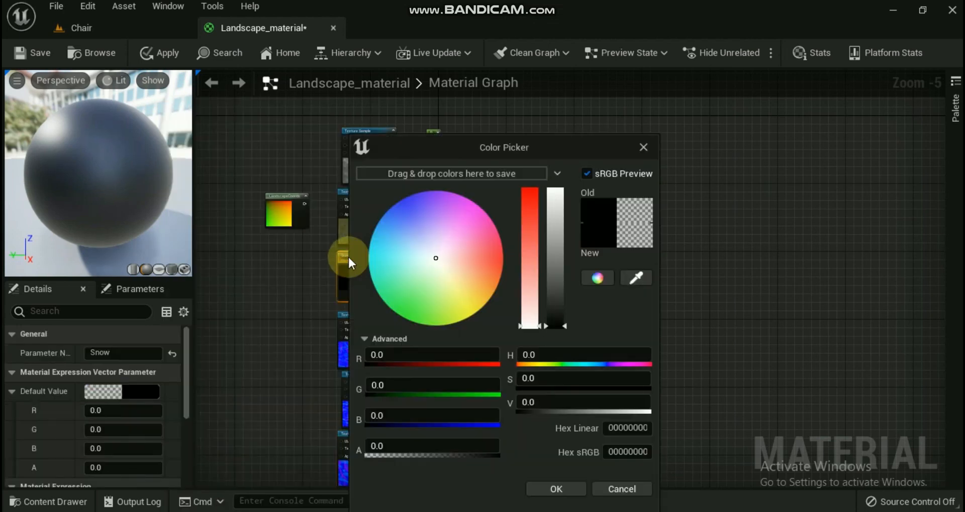
left_click(456, 355)
type(".73")
left_click(429, 390)
type(".79")
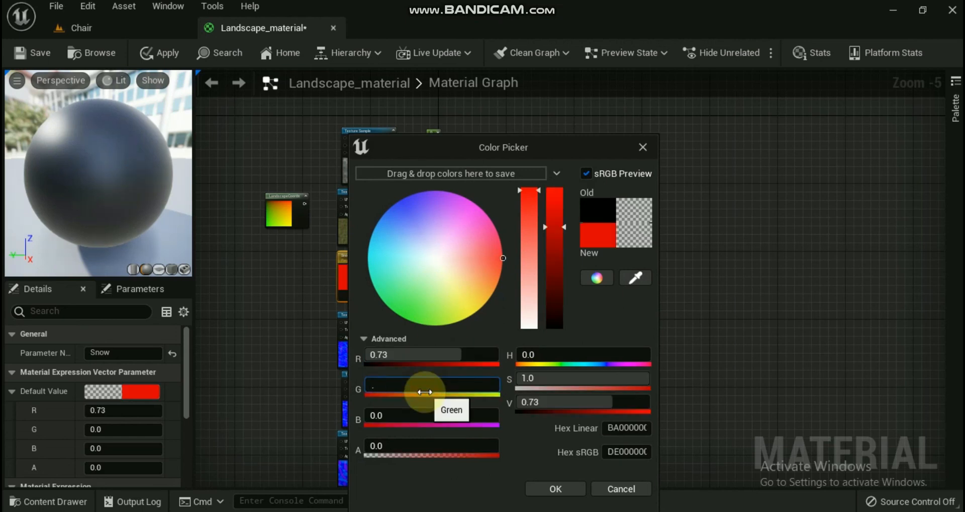
left_click(432, 415)
type(".83")
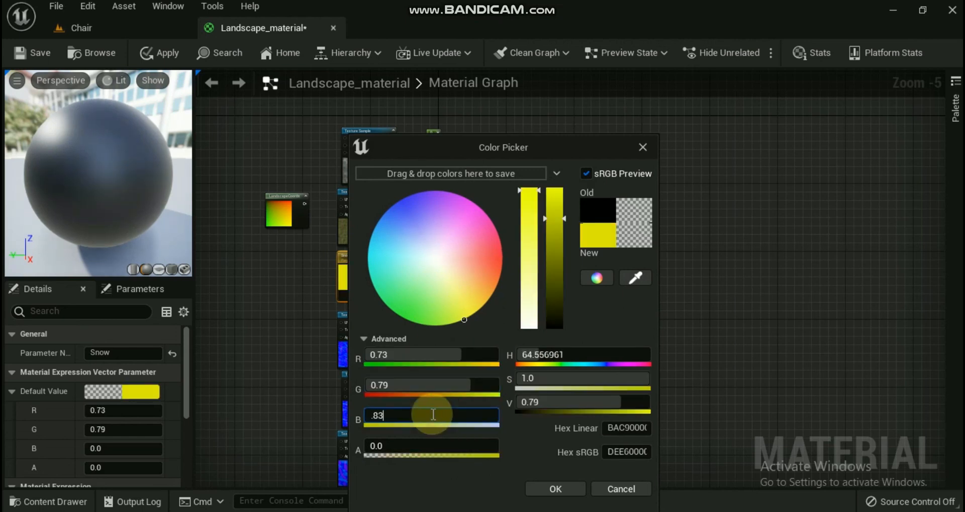
left_click(440, 445)
type("1")
left_click(543, 485)
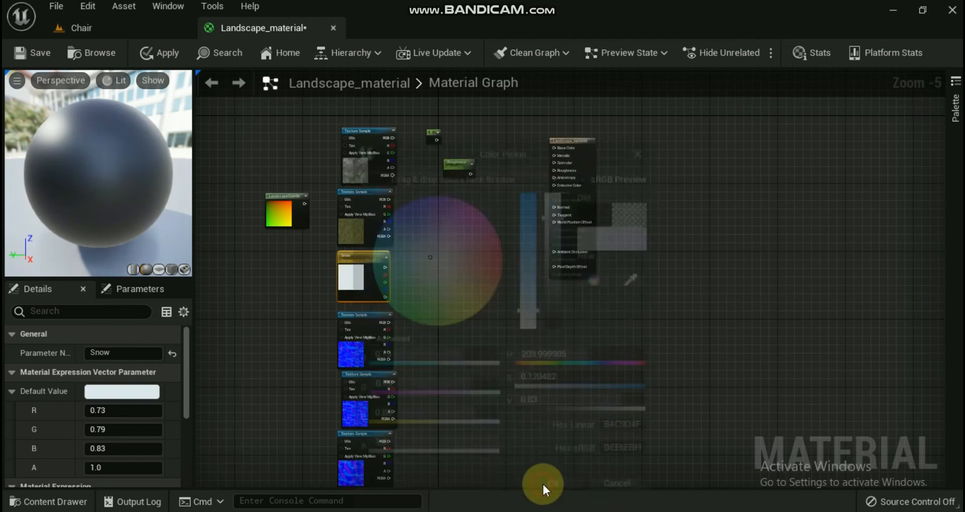
Convert the constant to a scalar parameter named Metalic and set its slider maximum to 1.
left_click(431, 134)
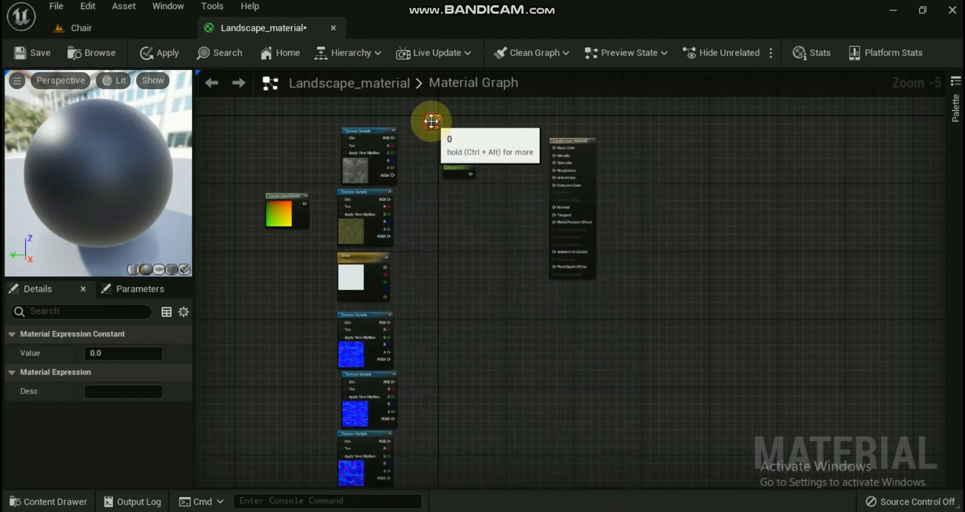
left_click(431, 123)
right_click(431, 120)
left_click(470, 151)
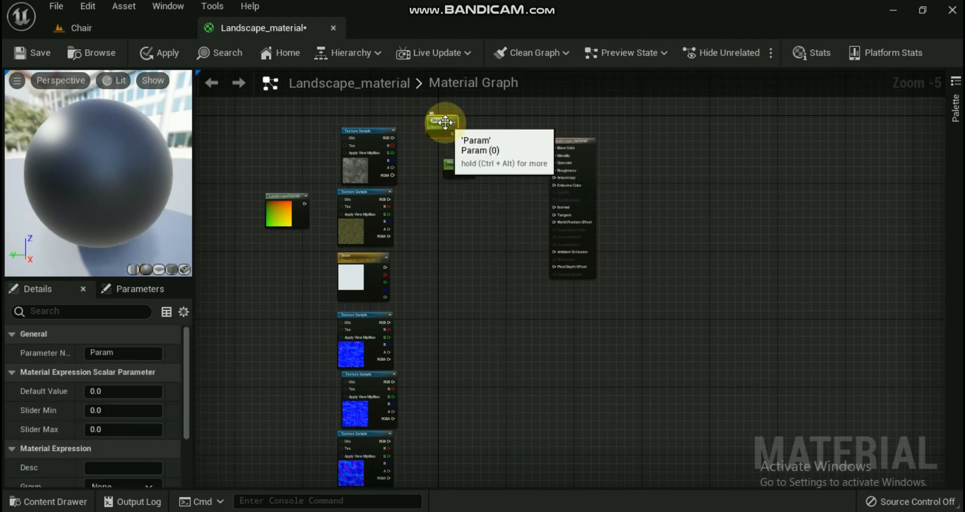
left_click(465, 182)
left_click(436, 120)
left_click(113, 411)
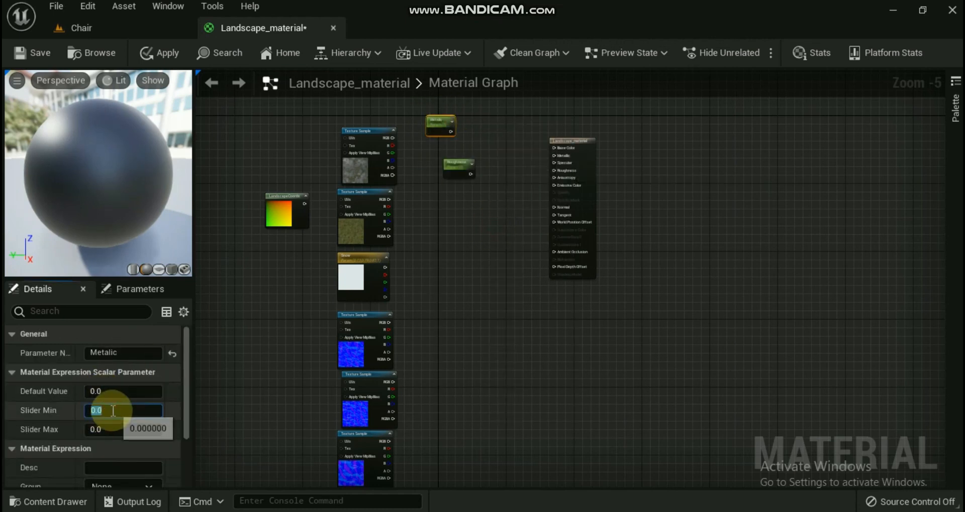
left_click(133, 430)
type("1")
left_click(125, 393)
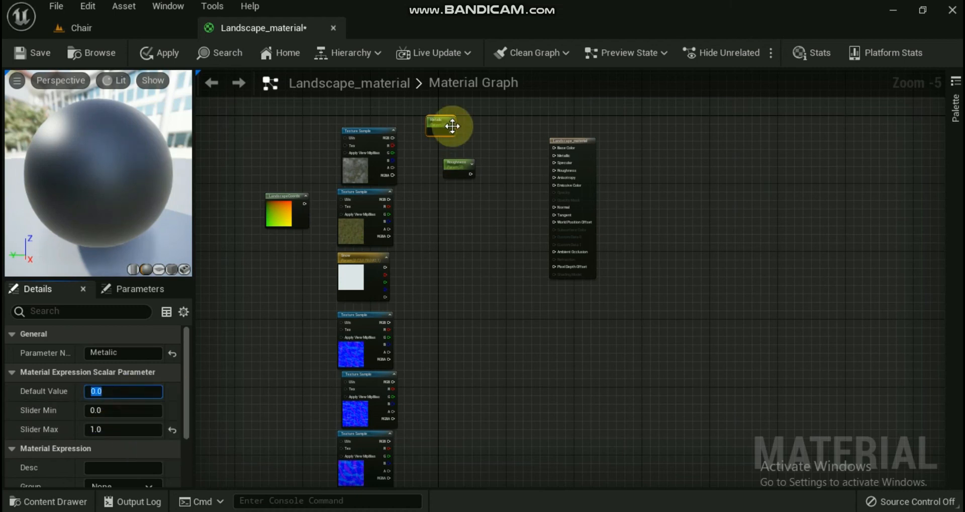
Connect the Metalic parameter to the material's Metallic input and the Roughness parameter to its Roughness input.
left_click_drag(458, 132, 553, 155)
left_click_drag(451, 132, 554, 155)
left_click_drag(471, 173, 553, 171)
Connect the LandscapeCoords output to the UVs inputs of the first two and last two Texture Samples.
left_click_drag(304, 204, 344, 138)
left_click_drag(303, 204, 347, 199)
left_click_drag(305, 204, 346, 382)
left_click_drag(303, 204, 346, 442)
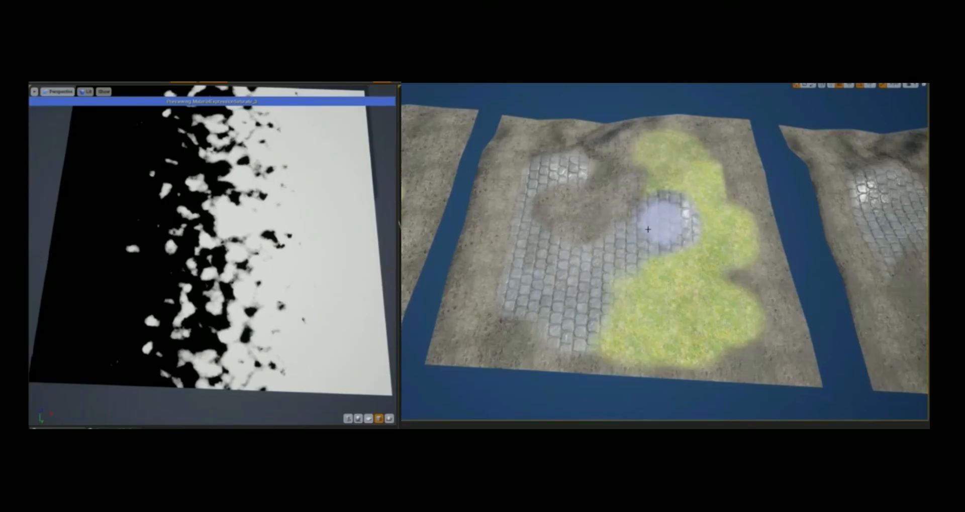
Paint the grass layer across part of the cobblestone area on the sample landscape.
mouse_move(684, 239)
left_mouse_down()
mouse_move(657, 272)
mouse_move(580, 276)
mouse_move(532, 254)
mouse_move(603, 215)
mouse_move(491, 272)
mouse_move(580, 201)
mouse_move(663, 234)
mouse_move(633, 227)
mouse_move(533, 292)
mouse_move(660, 203)
mouse_move(615, 196)
mouse_move(615, 251)
mouse_move(595, 179)
mouse_move(631, 245)
mouse_move(432, 273)
mouse_move(646, 291)
mouse_move(671, 198)
mouse_move(726, 312)
mouse_move(719, 293)
mouse_move(790, 359)
mouse_move(662, 372)
mouse_move(713, 274)
mouse_move(658, 186)
mouse_move(724, 211)
mouse_move(646, 216)
mouse_move(710, 237)
mouse_move(685, 198)
mouse_move(617, 210)
mouse_move(610, 318)
mouse_move(788, 357)
mouse_move(685, 263)
mouse_move(469, 246)
left_mouse_up()
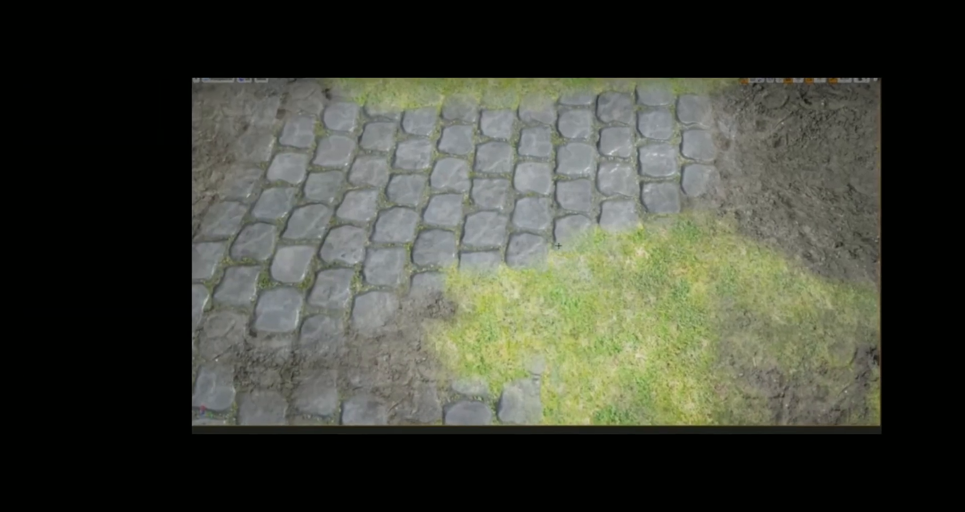
scroll(558, 246, "up", 5)
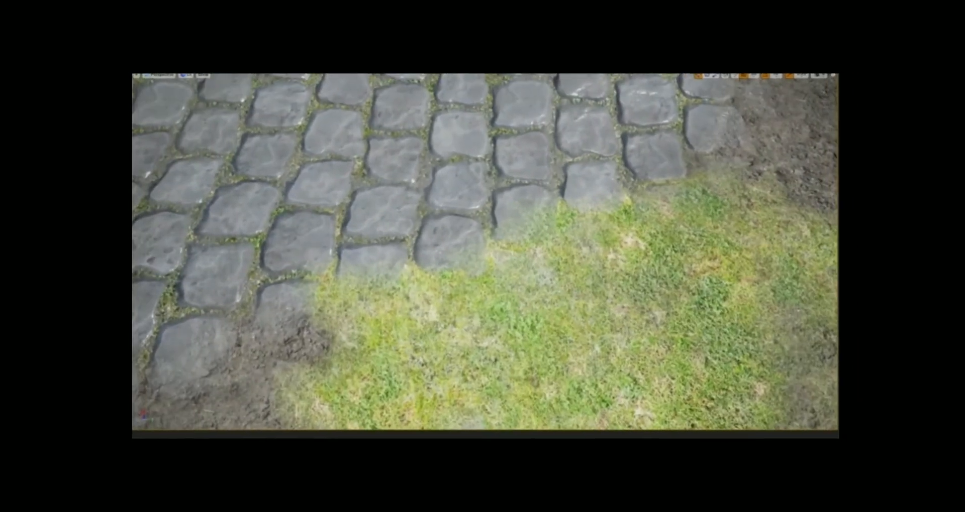
left_click_drag(309, 196, 590, 237)
right_click_drag(590, 237, 628, 271)
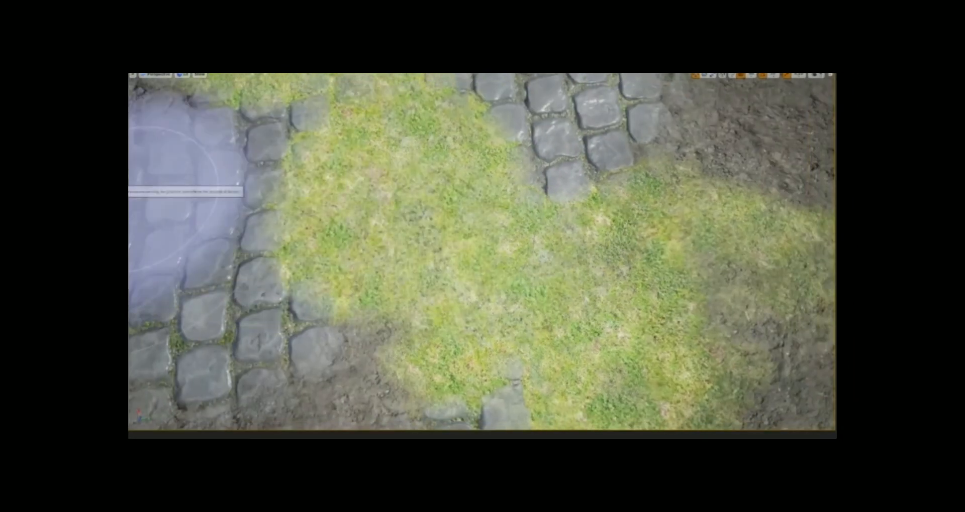
Paint a cobblestone strip through the grass beside the bare soil on the sample landscape and inspect the blended edges.
right_click_drag(437, 232, 382, 231)
mouse_move(386, 189)
left_mouse_down()
mouse_move(710, 215)
mouse_move(383, 301)
mouse_move(442, 323)
mouse_move(321, 262)
left_mouse_up()
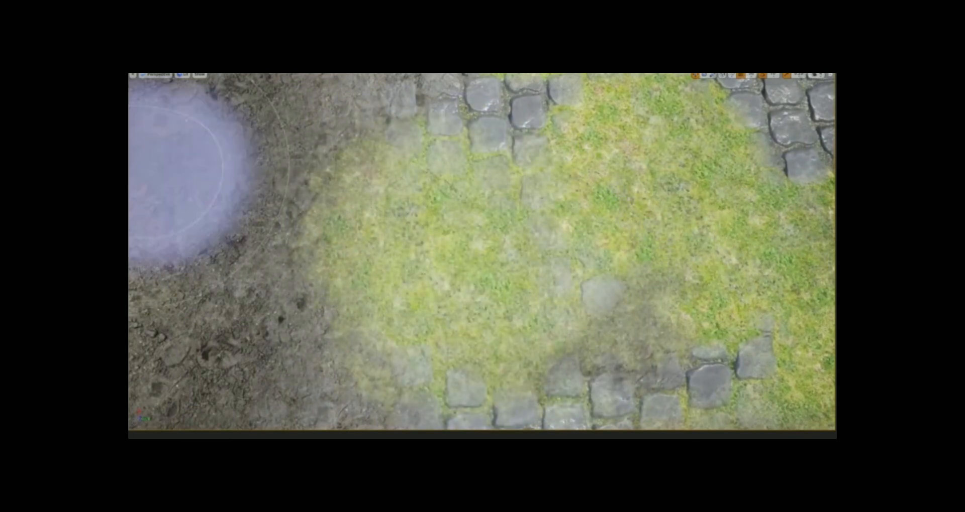
left_click_drag(463, 228, 496, 227)
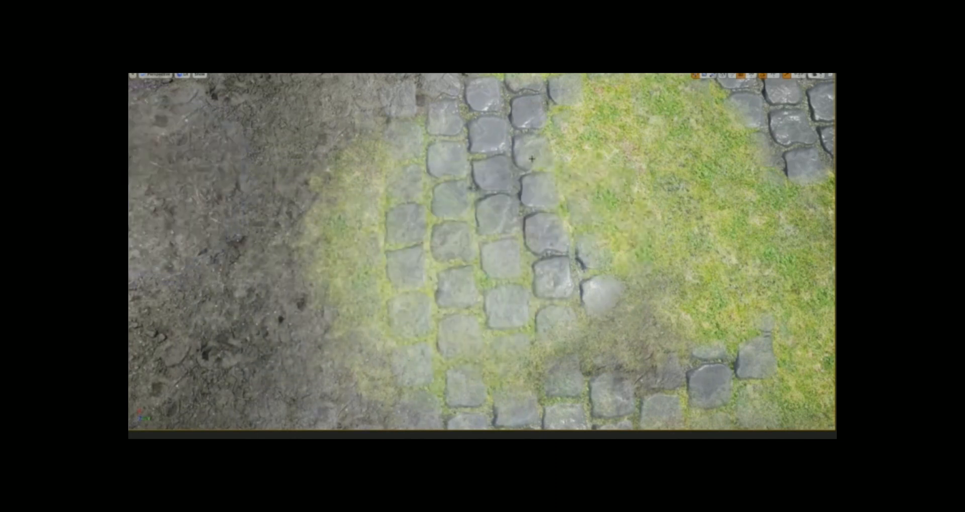
scroll(532, 159, "up", 5)
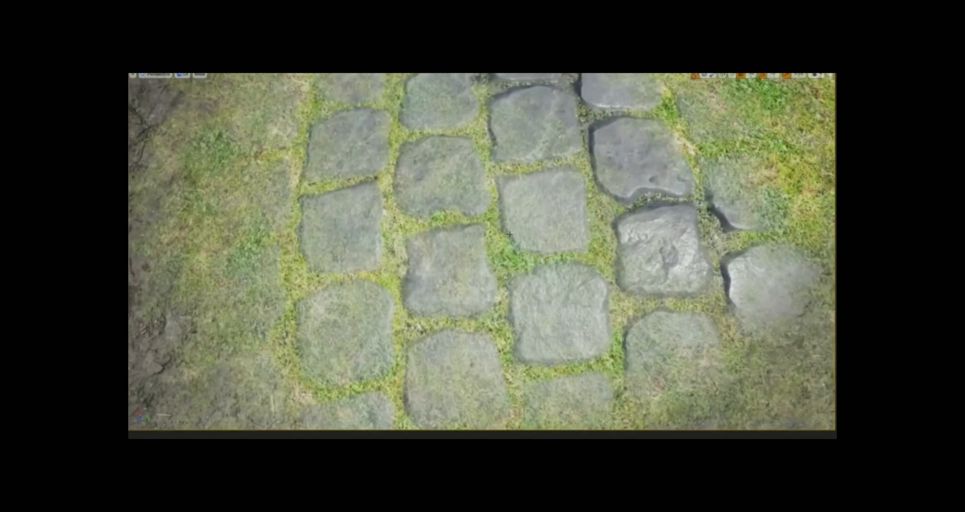
scroll(522, 246, "down", 1)
right_click_drag(496, 185, 521, 140)
scroll(521, 197, "down", 6)
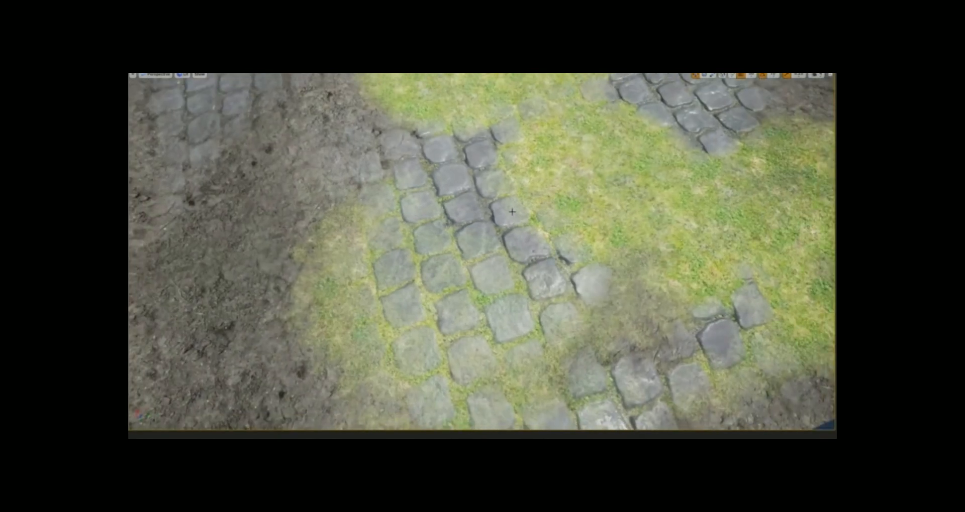
scroll(505, 245, "down", 2)
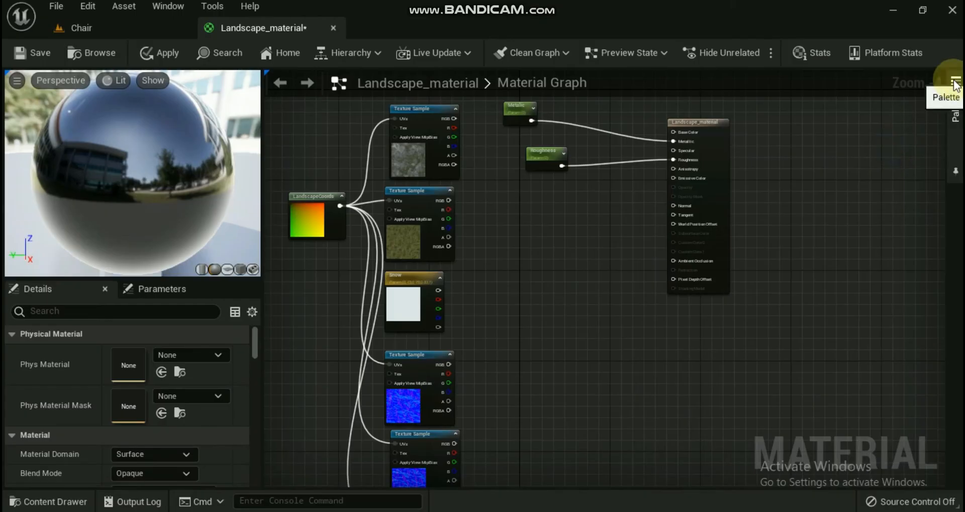
Add a LandscapeLayerBlend node between the texture samples and the material output node.
left_click(954, 98)
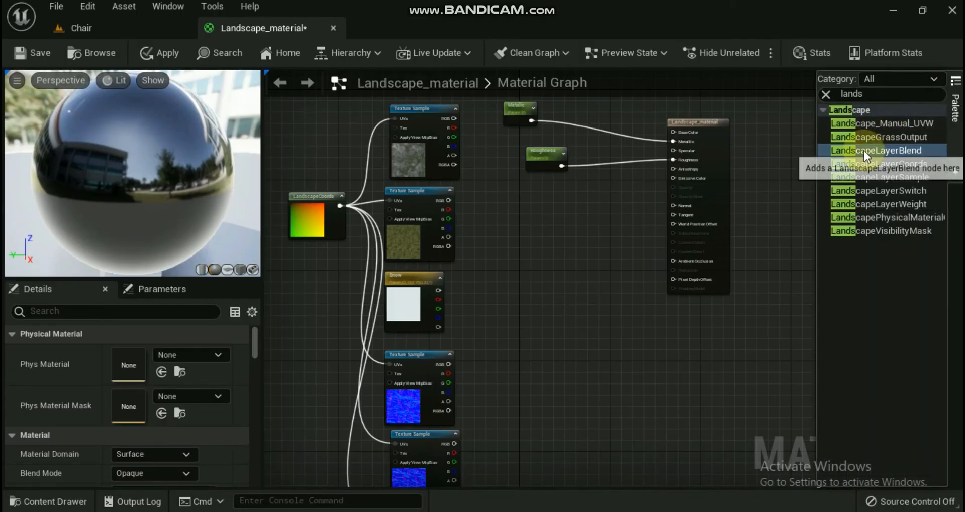
left_click_drag(863, 149, 534, 215)
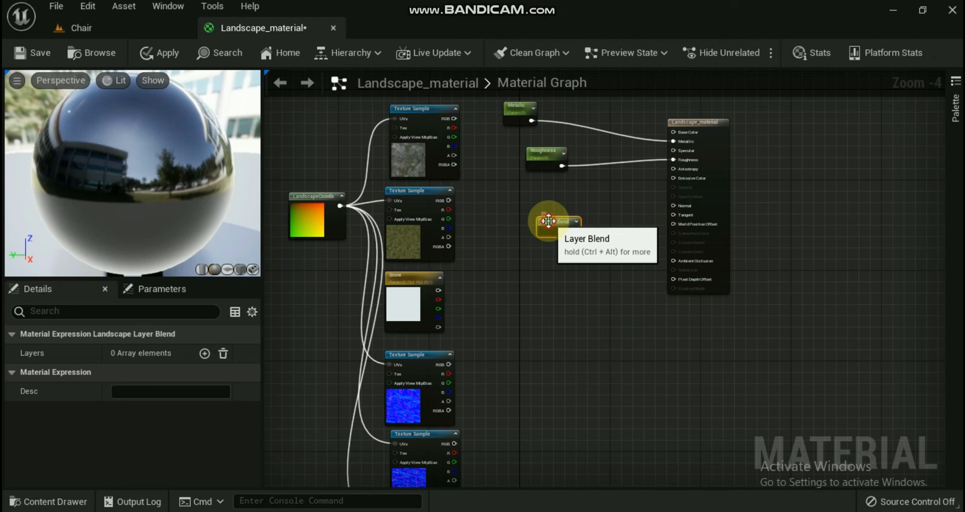
scroll(512, 261, "up", 2)
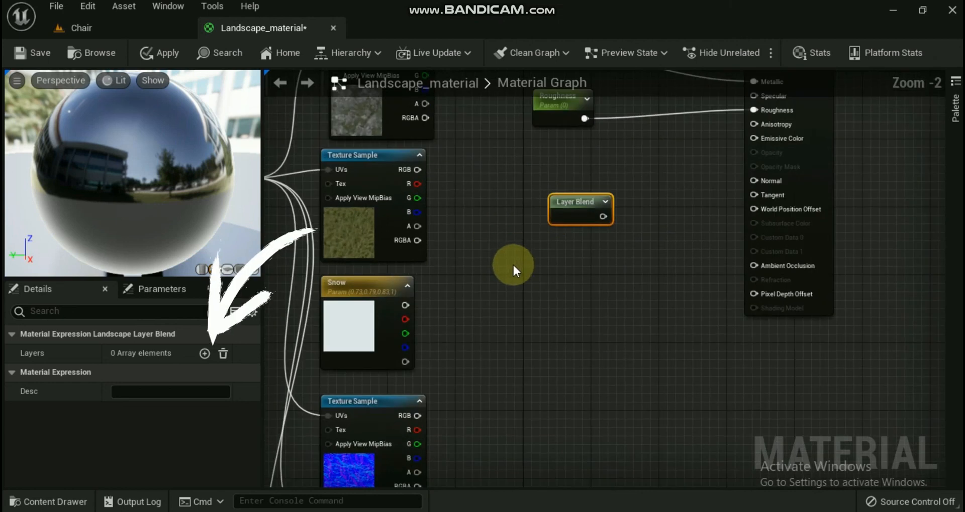
Add a layer named soil to the Layer Blend node and set its Preview Weight to 1.
left_click(204, 353)
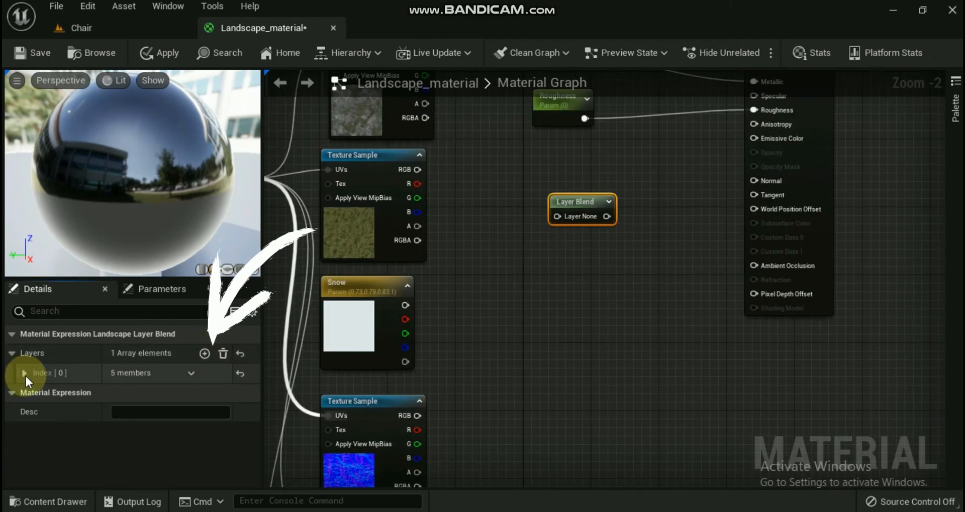
left_click(24, 373)
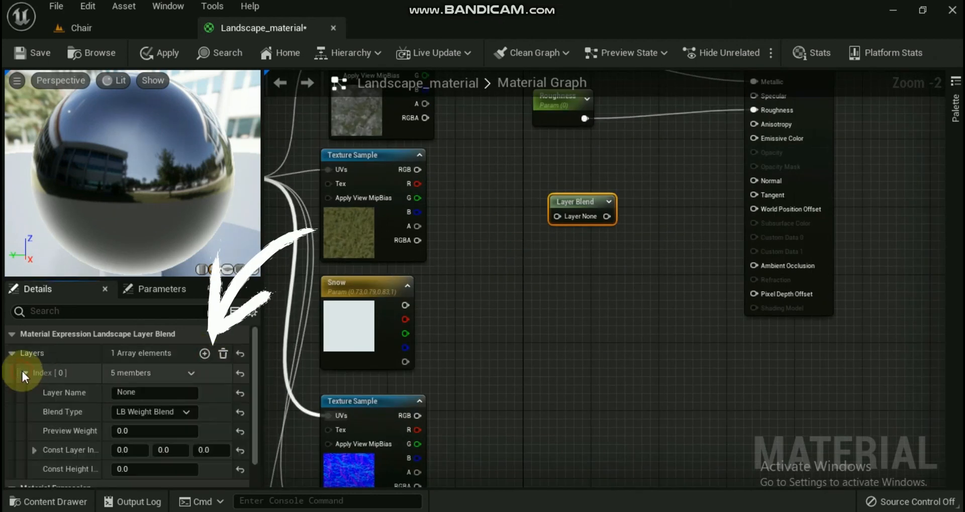
left_click(153, 390)
type("soil")
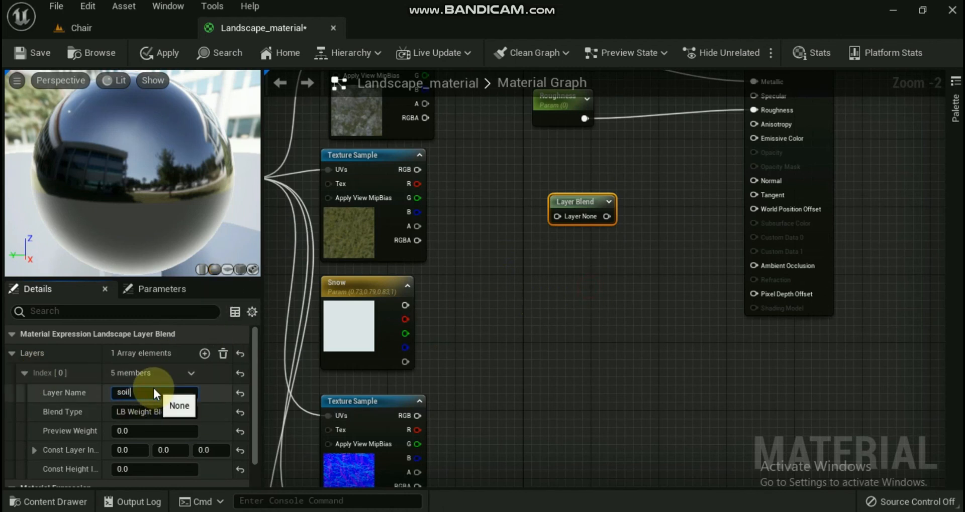
left_click(144, 431)
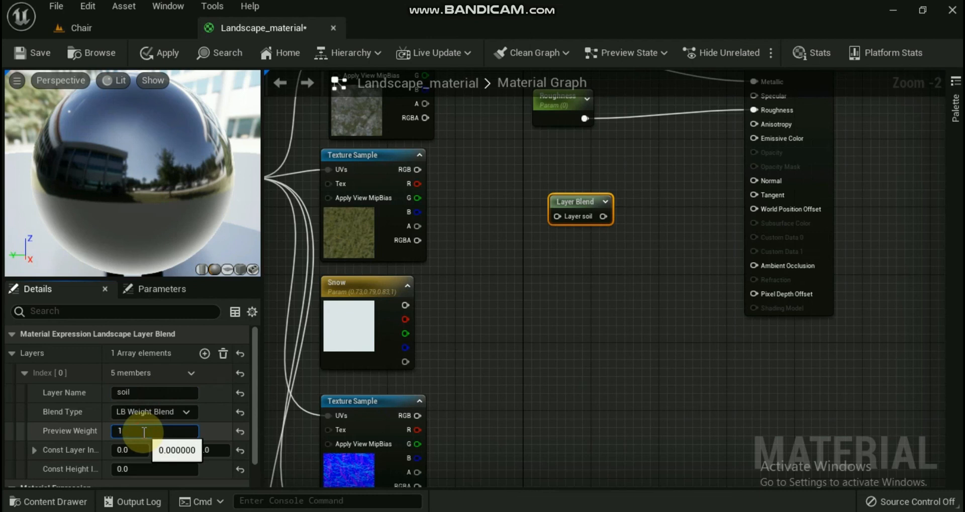
key("Return")
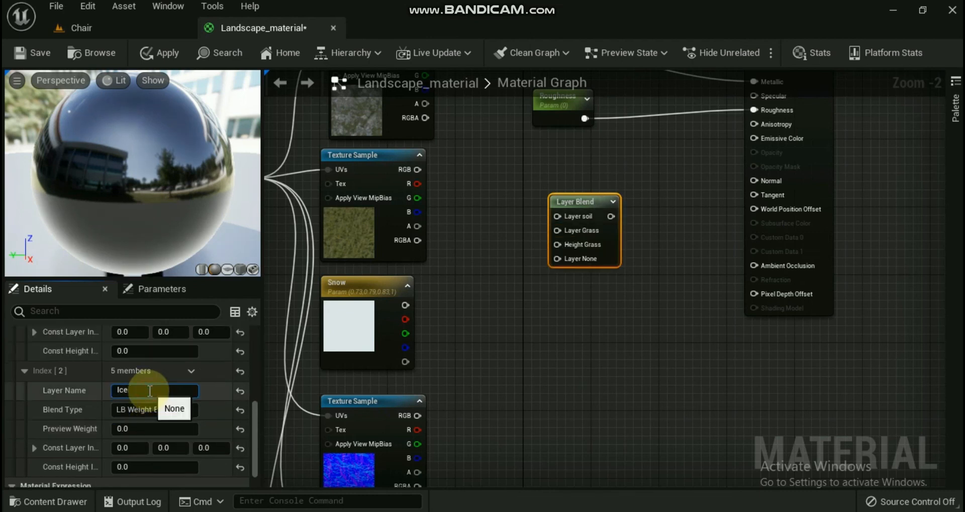
Name the third Layer Blend layer Ice with LB Weight Blend, and enlarge the property area to review all three layers.
left_click(155, 391)
type("Ice")
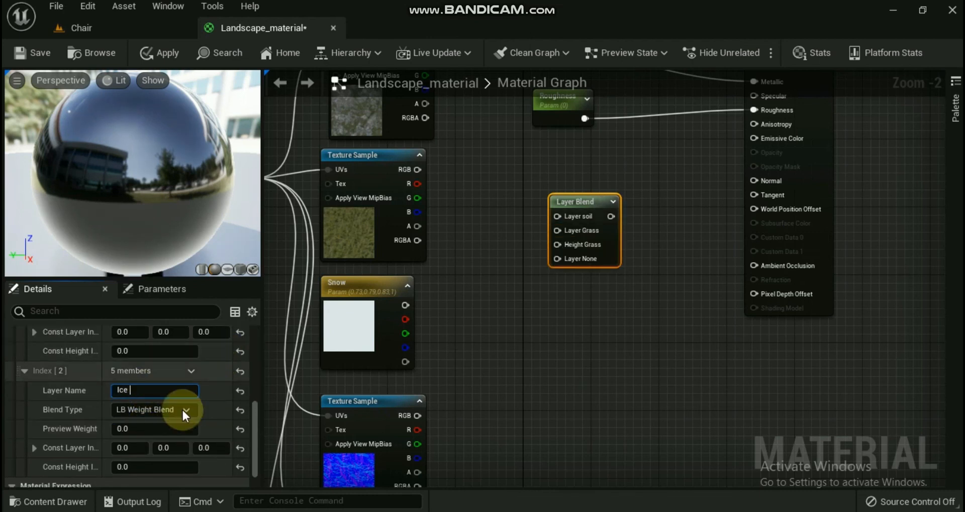
left_click(185, 412)
left_click(163, 449)
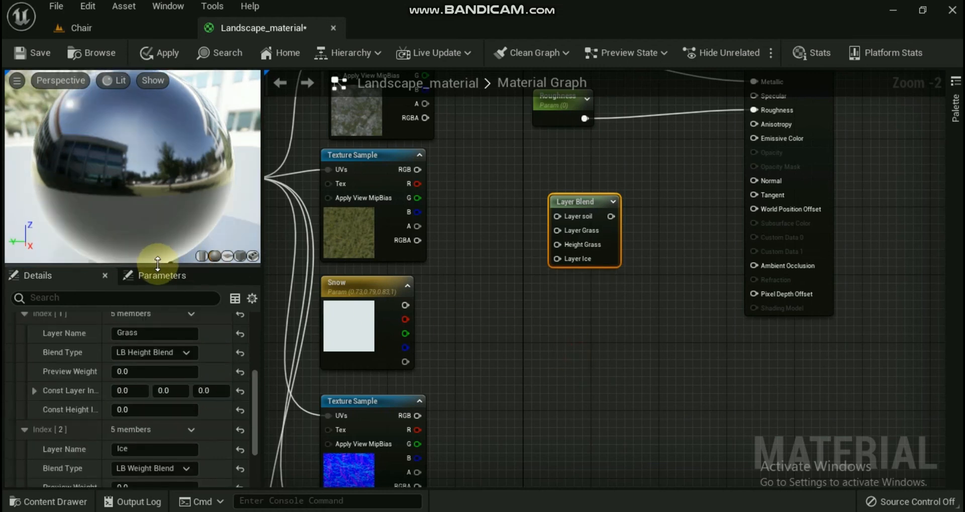
left_click_drag(157, 262, 153, 112)
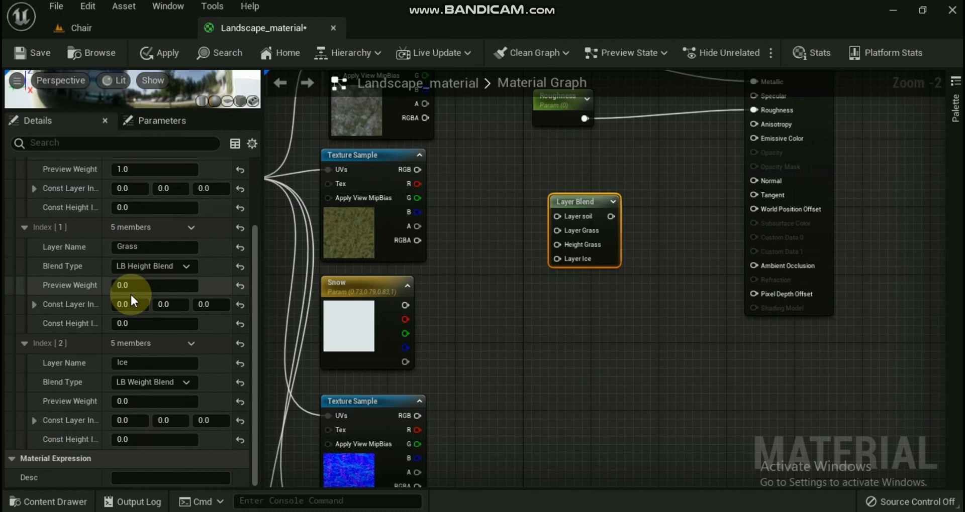
scroll(132, 300, "up", 2)
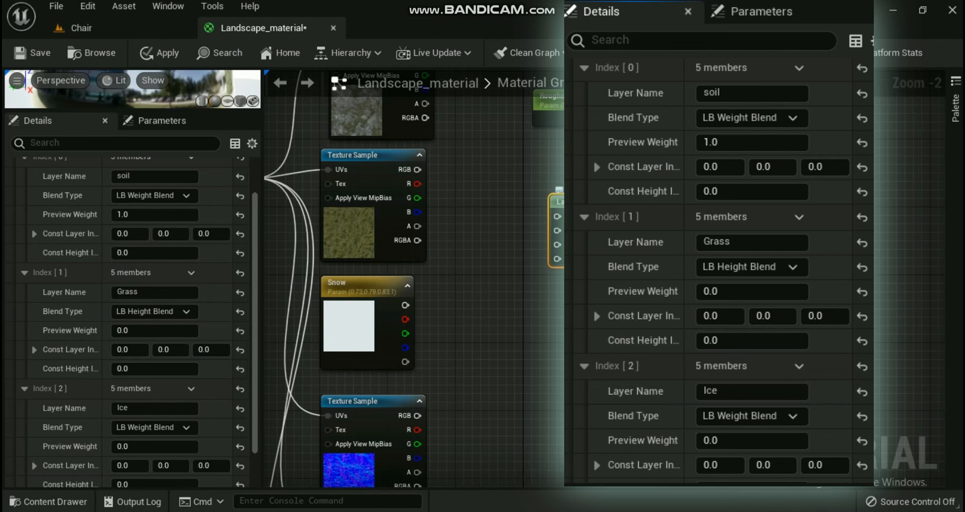
Duplicate the Layer Blend node and arrange the two nodes one above the other beside the texture samples.
key("ctrl+v")
left_click_drag(553, 329, 595, 305)
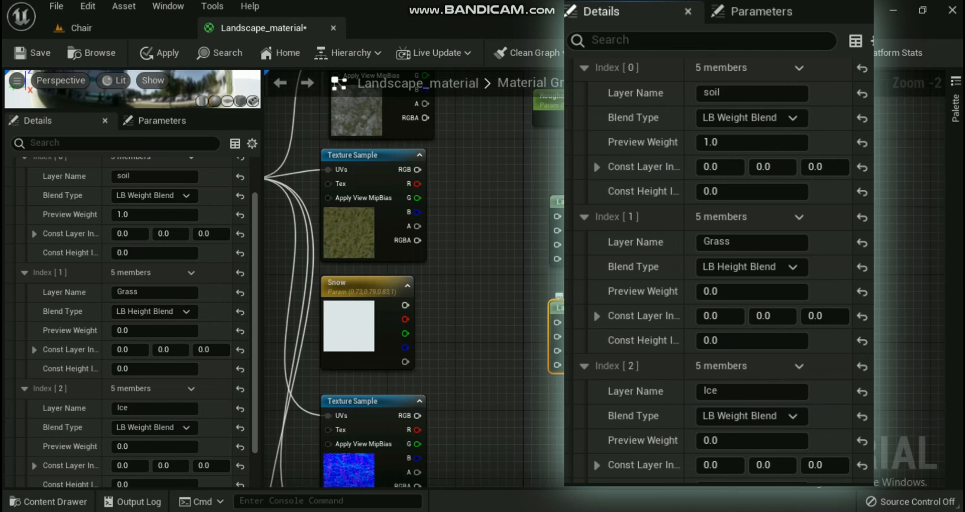
scroll(215, 363, "down", 2)
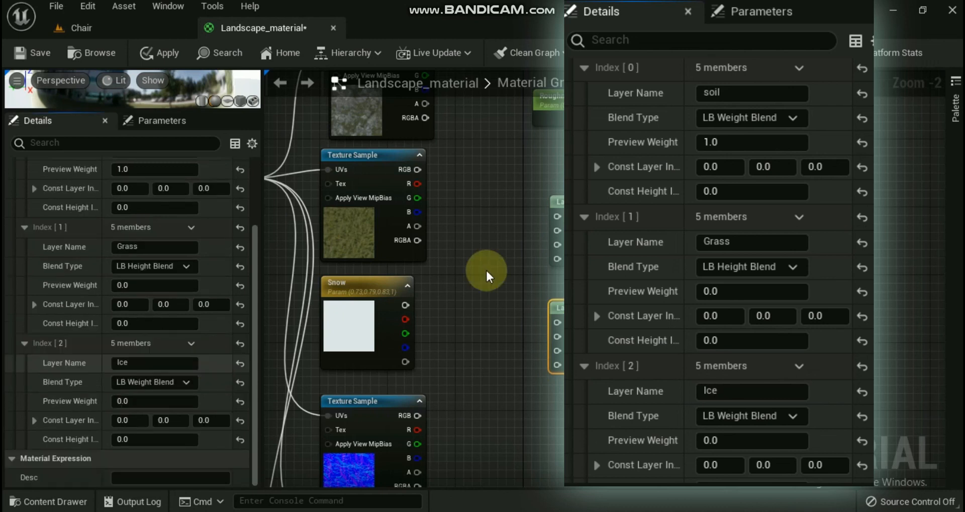
scroll(485, 270, "down", 2)
right_click_drag(499, 283, 497, 274)
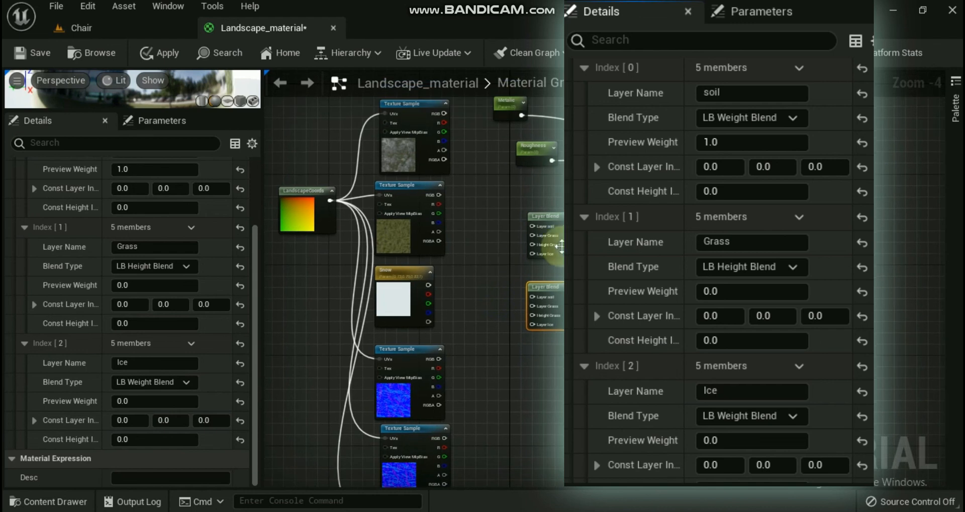
left_click_drag(536, 217, 536, 191)
Connect the soil texture, grass texture and Snow color outputs to Layer soil, Layer Grass and Layer Ice of the upper Layer Blend.
left_click_drag(443, 113, 532, 201)
left_click_drag(439, 196, 532, 210)
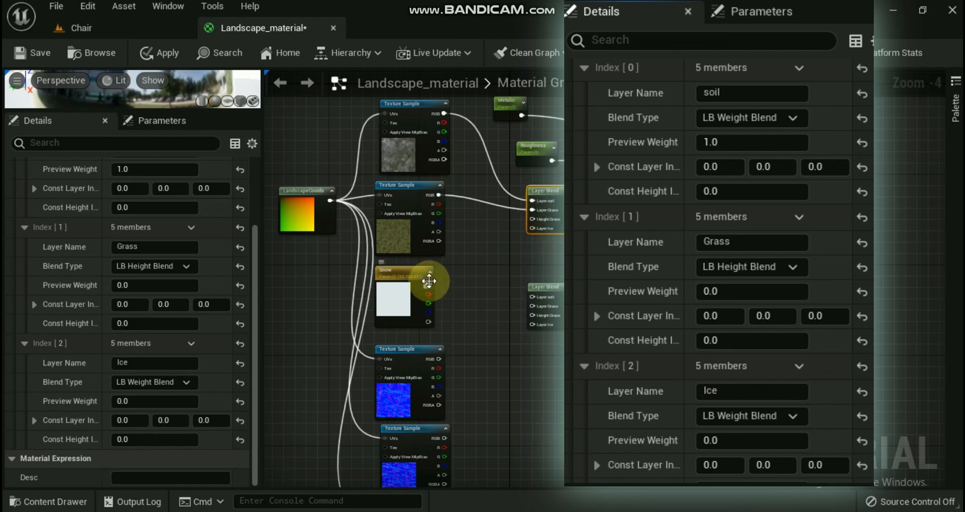
left_click_drag(428, 285, 532, 229)
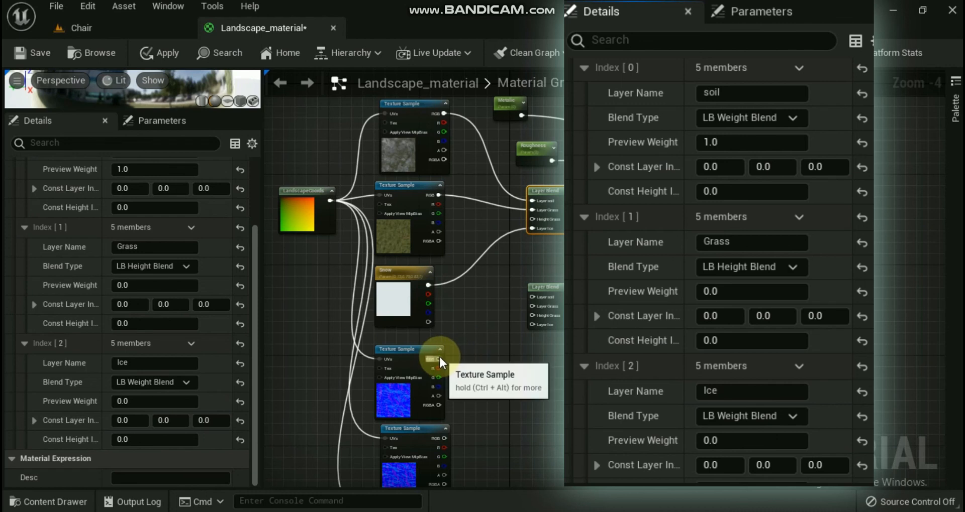
Connect the RGB outputs of the three normal map samples to Layer soil, Layer Grass and Layer Ice of the lower Layer Blend.
left_click_drag(440, 357, 531, 297)
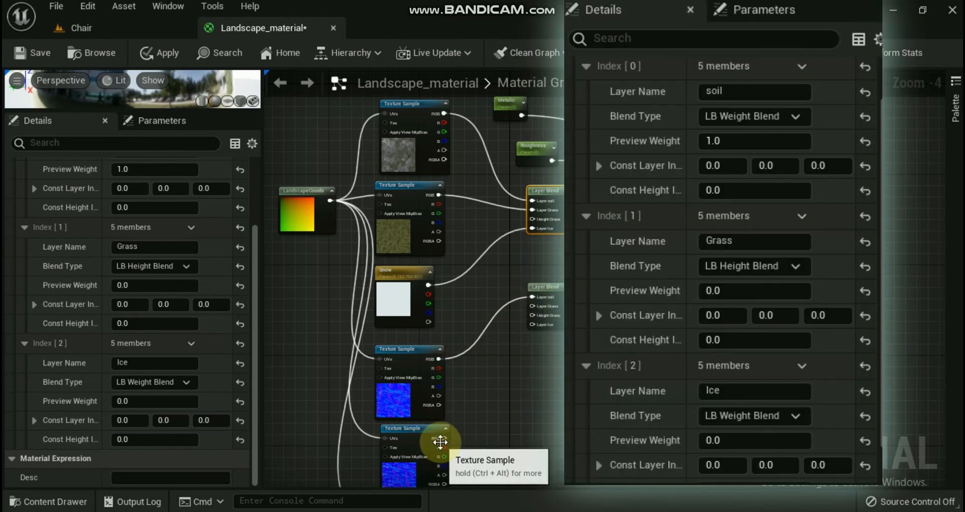
left_click_drag(442, 439, 532, 307)
right_click_drag(553, 384, 534, 325)
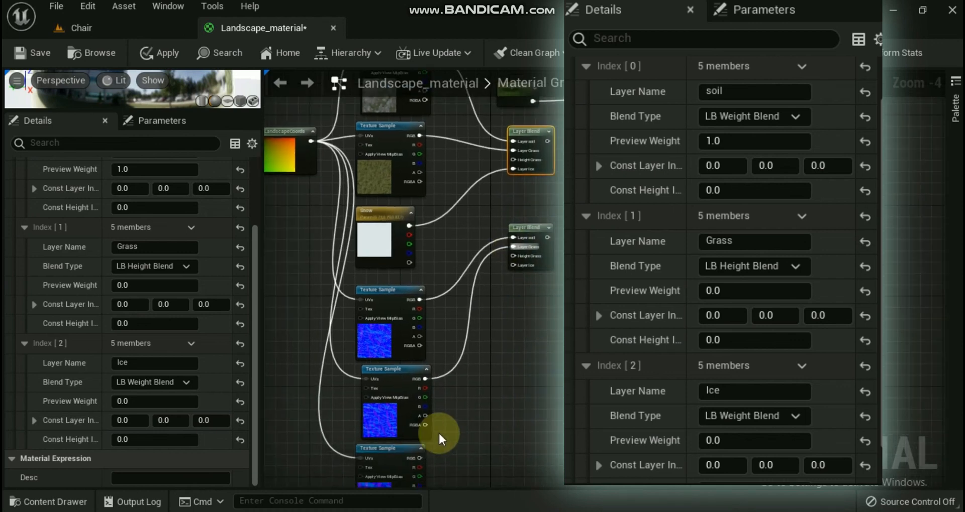
left_click_drag(420, 458, 517, 264)
Connect the grass Texture Sample's alpha output to the Height Grass inputs of both Layer Blend nodes.
right_click_drag(516, 265, 610, 300)
scroll(684, 329, "down", 1)
right_click_drag(683, 329, 635, 299)
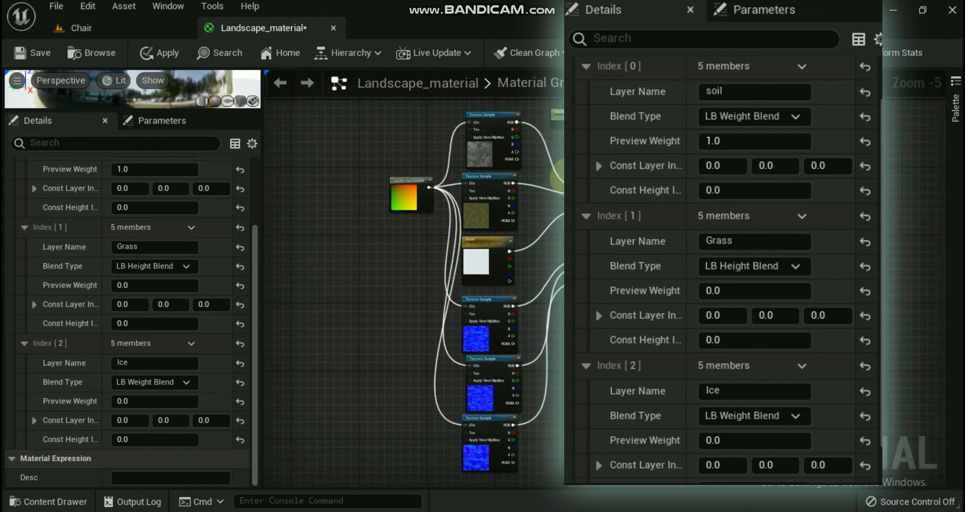
left_click_drag(510, 212, 583, 204)
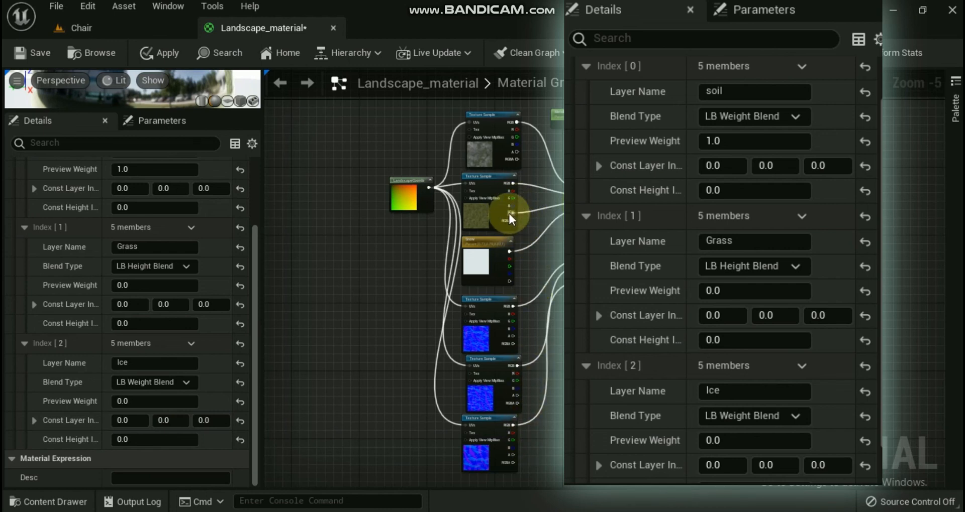
left_click_drag(512, 213, 582, 275)
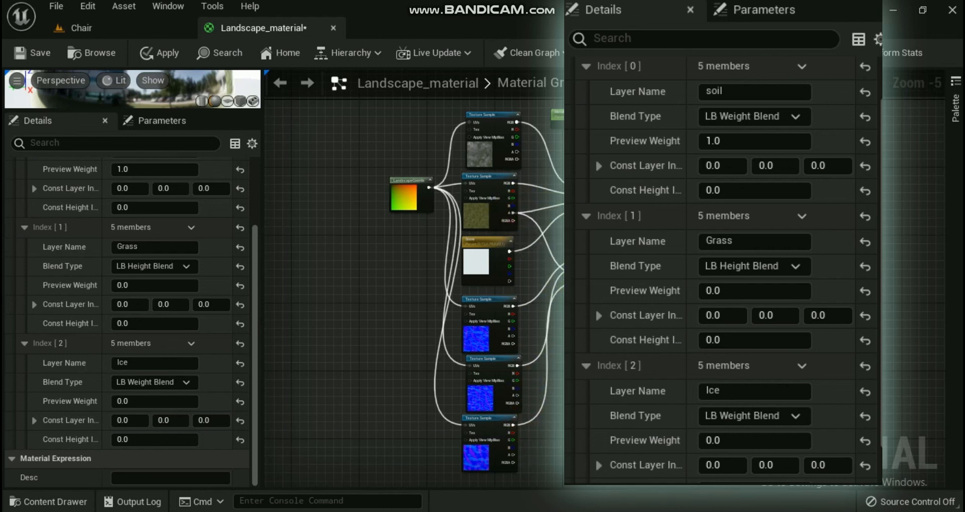
Connect the upper Layer Blend to Base Color and the lower one to Normal, and apply the material changes.
scroll(637, 258, "up", 1)
right_click_drag(637, 258, 631, 302)
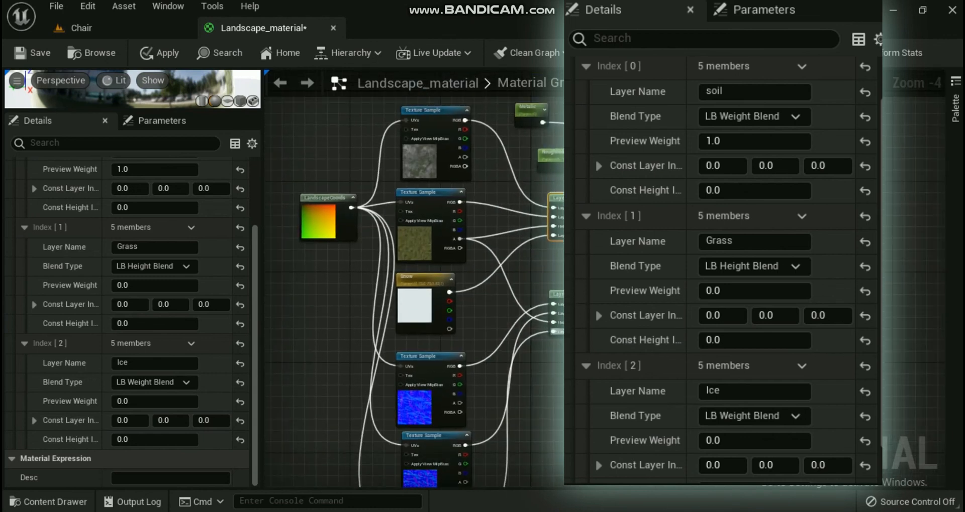
right_click_drag(567, 331, 543, 321)
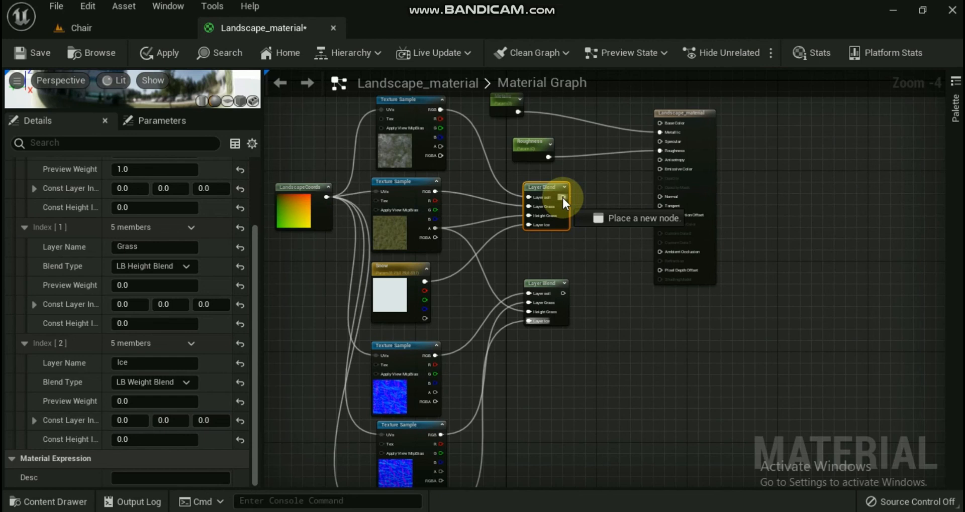
left_click_drag(561, 196, 659, 123)
left_click_drag(562, 293, 661, 197)
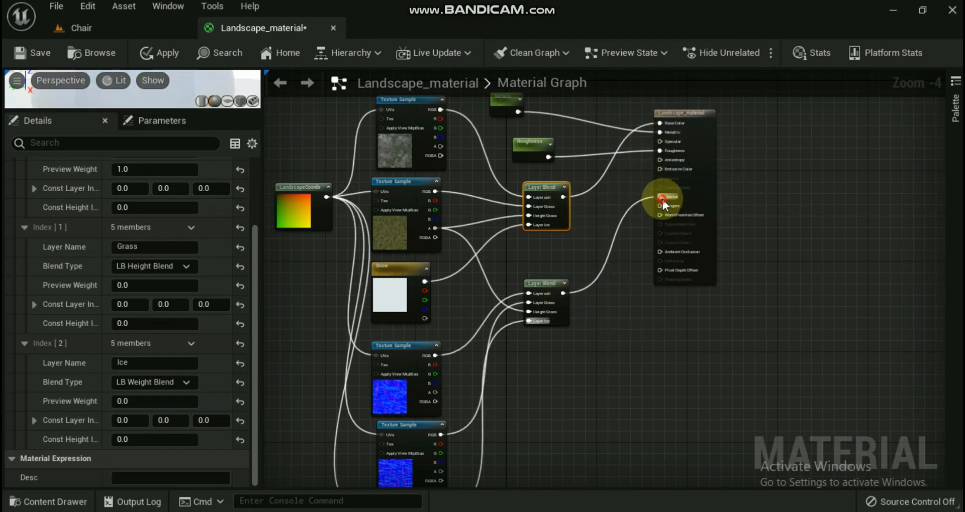
scroll(578, 135, "down", 1)
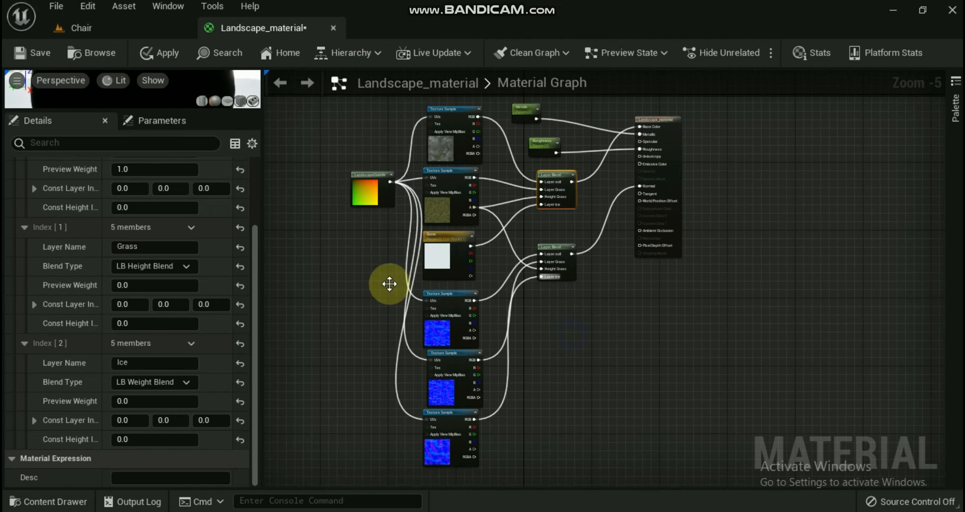
left_click(163, 50)
Assign Landscape_material from the content browser as the Landscape Material of the selected landscape streaming proxy in the Chair level.
left_click(554, 246)
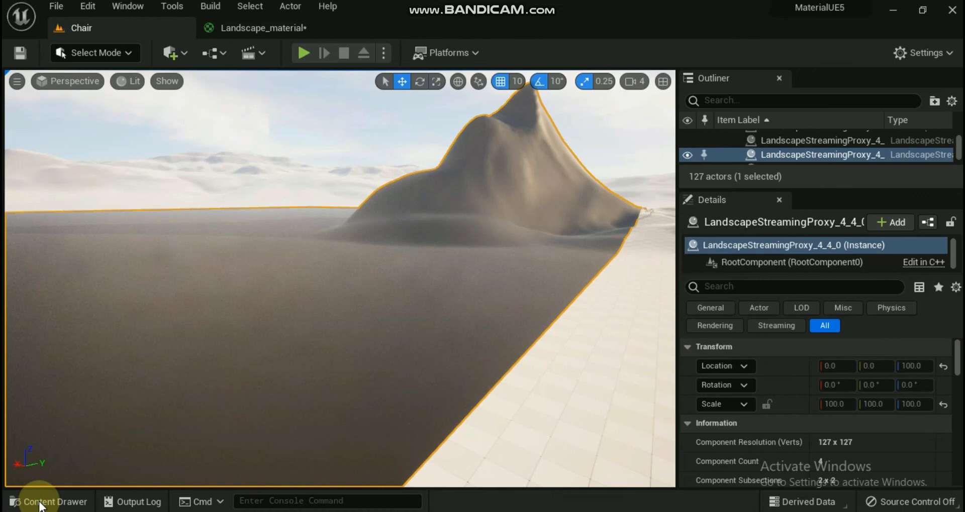
left_click(40, 502)
left_click_drag(187, 411, 842, 392)
scroll(842, 392, "down", 10)
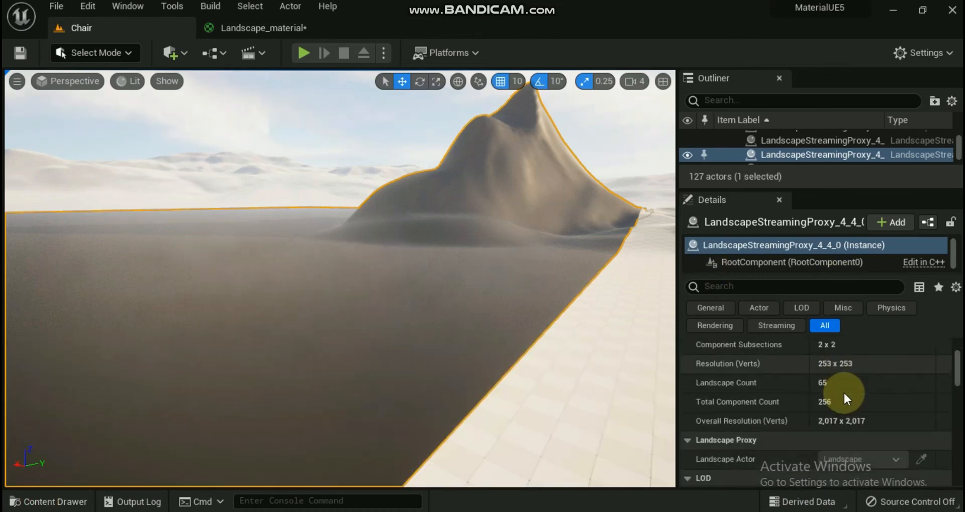
scroll(839, 385, "down", 5)
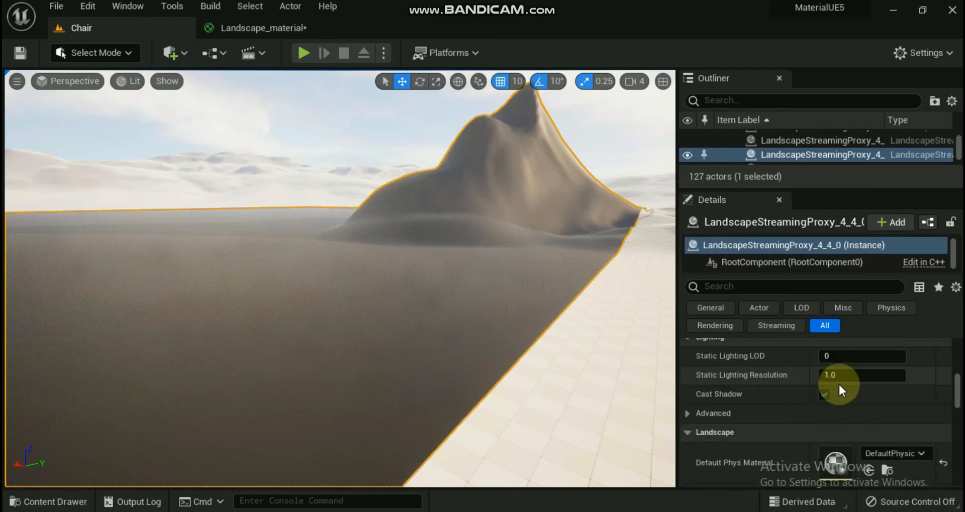
scroll(891, 384, "down", 2)
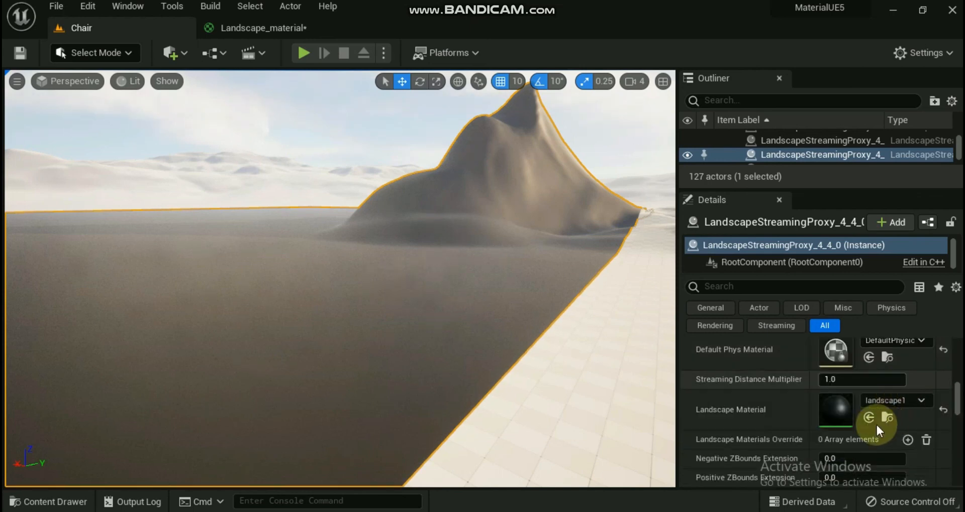
left_click(869, 417)
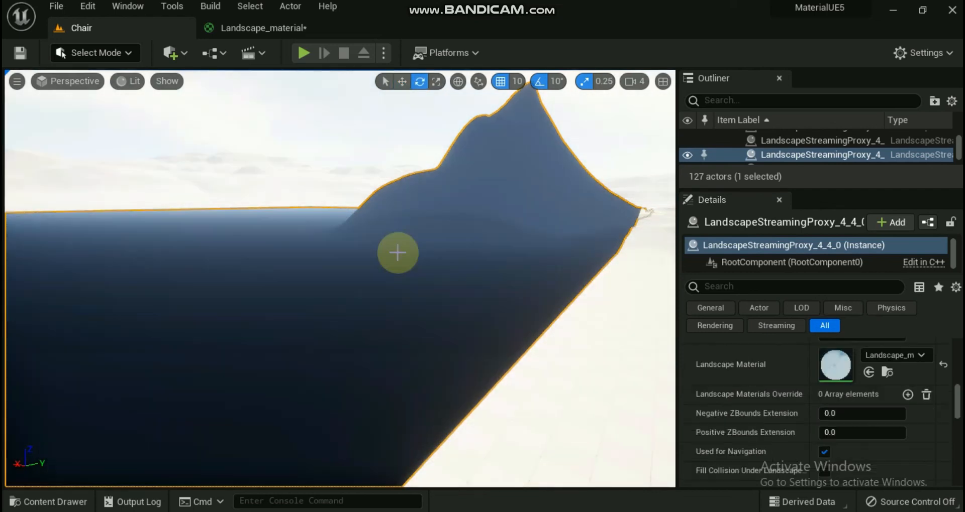
left_click(567, 431)
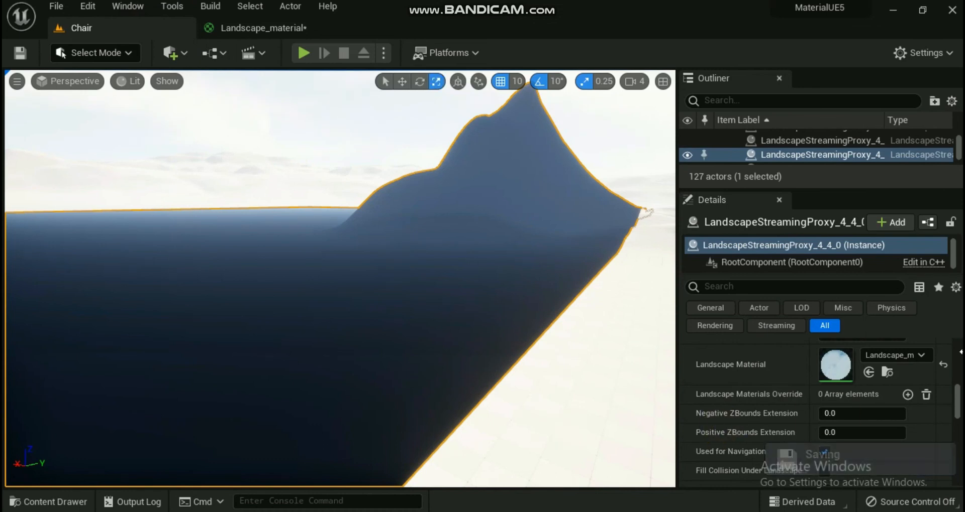
left_click(210, 7)
left_click(276, 77)
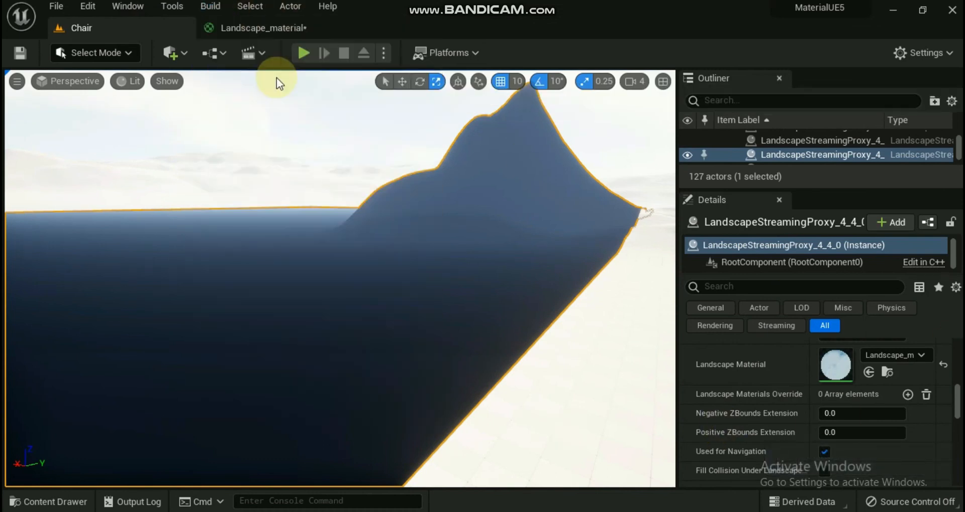
key("e")
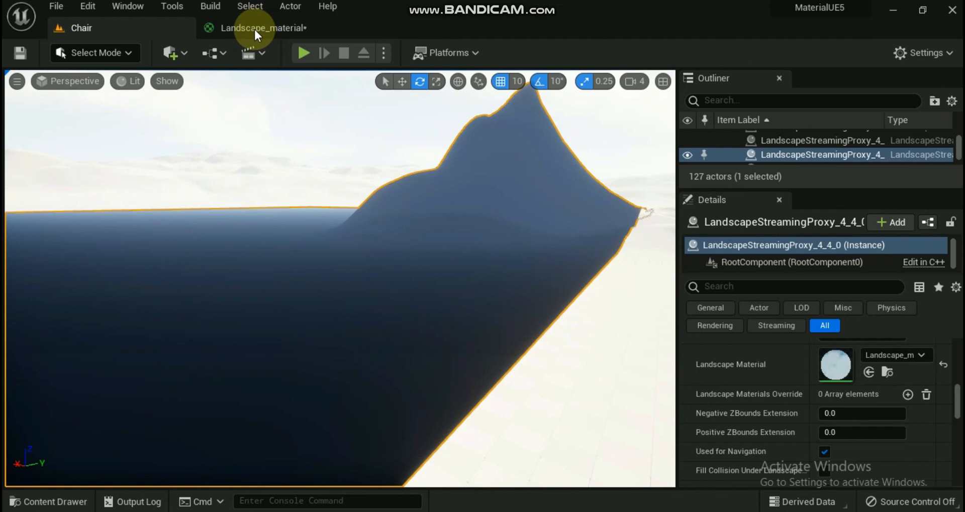
Switch the level editor to Landscape Mode and bring up the paint tool's soil, Grass and Ice target layers.
left_click(125, 50)
left_click(113, 92)
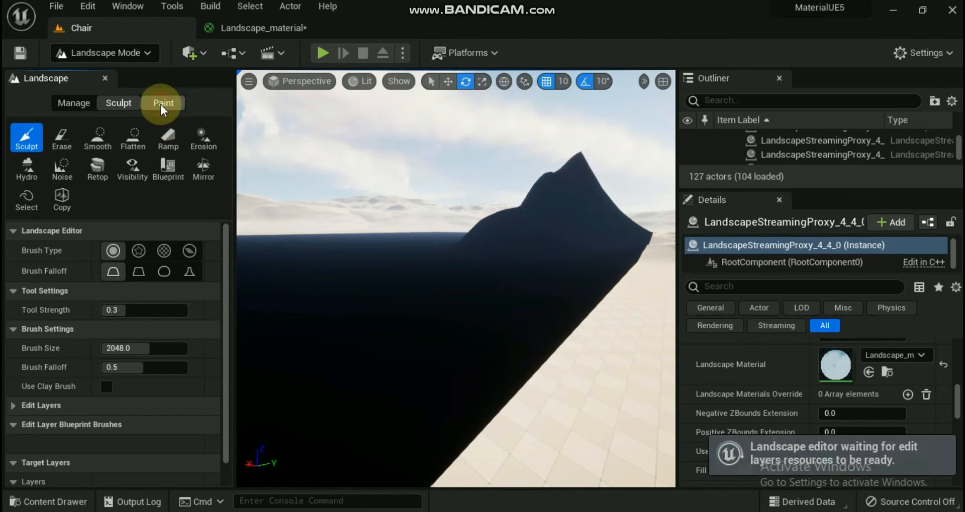
left_click(162, 104)
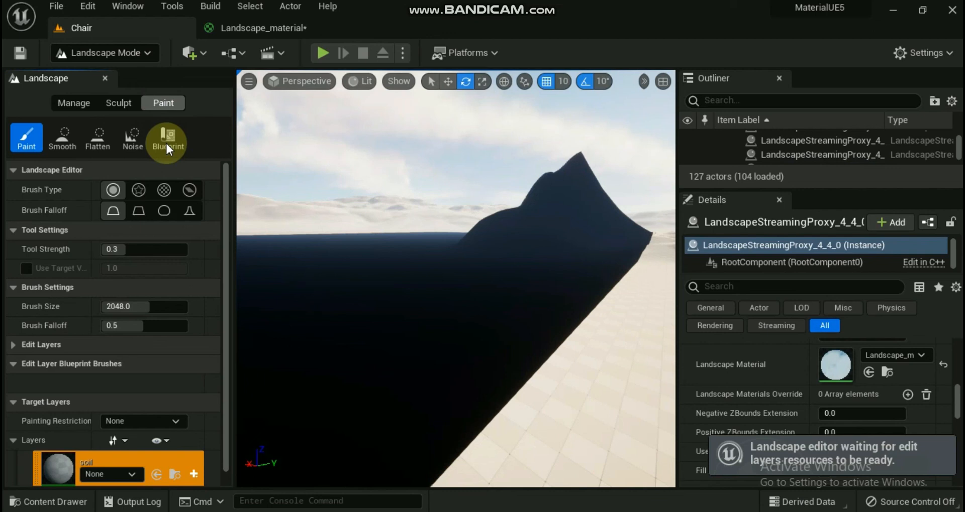
left_click(166, 144)
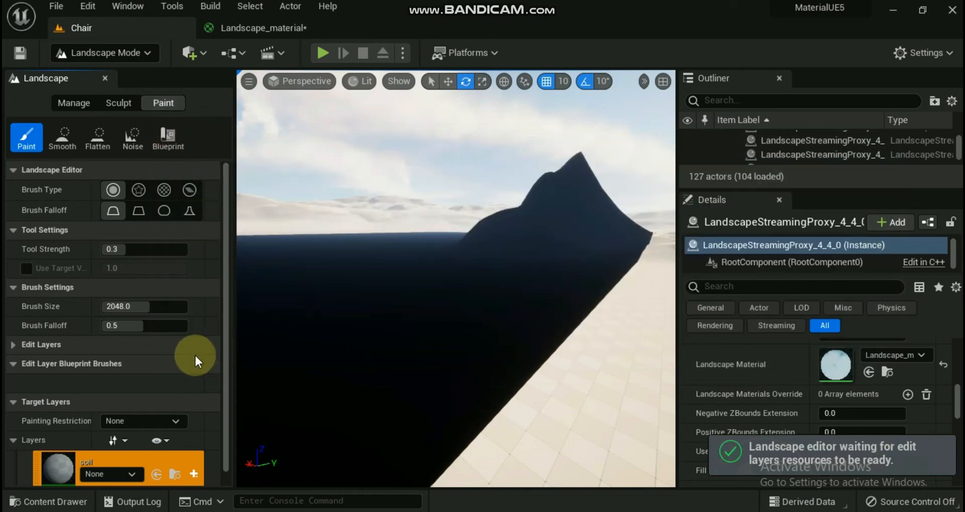
scroll(201, 426, "down", 3)
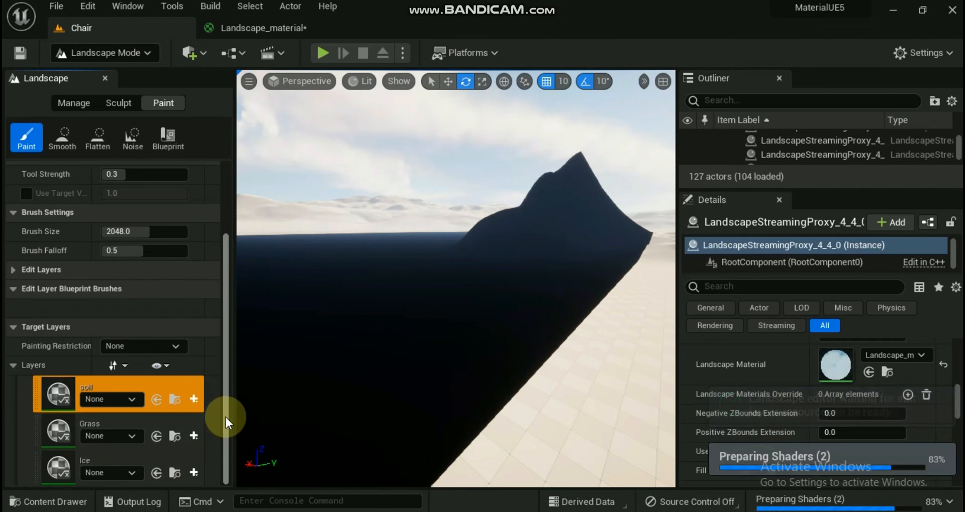
Create a weight-blended layer info for the soil layer, saved as soil_LayerInfo in StarterContent/Landscape/Resources.
left_click(193, 399)
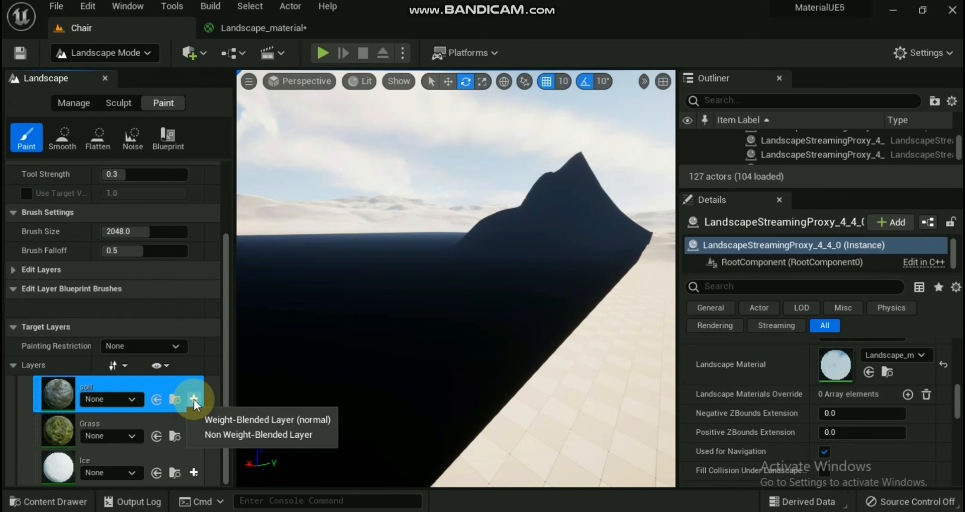
left_click(222, 420)
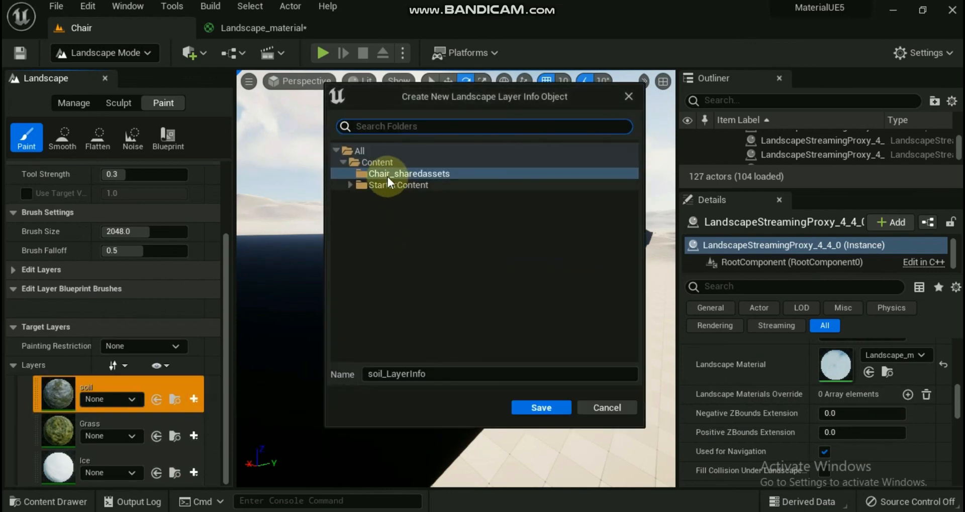
left_click(388, 187)
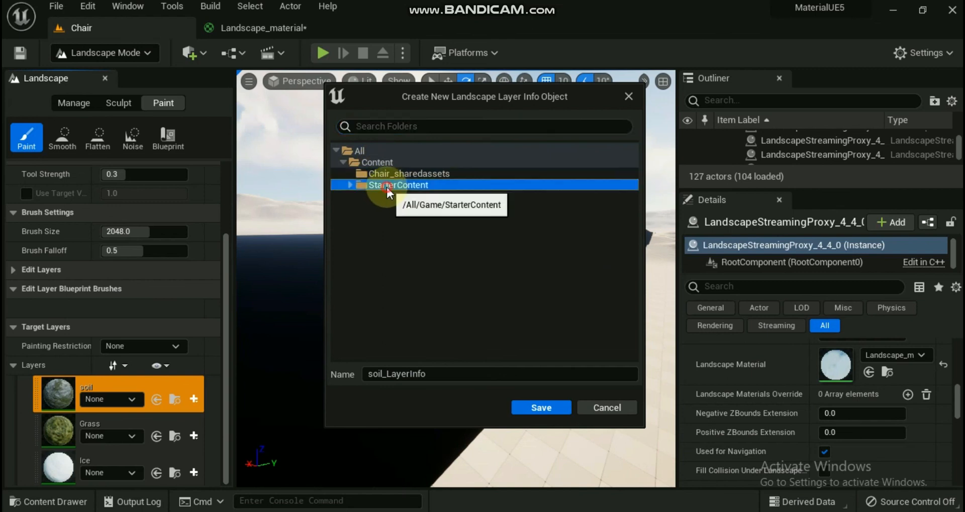
double_click(371, 185)
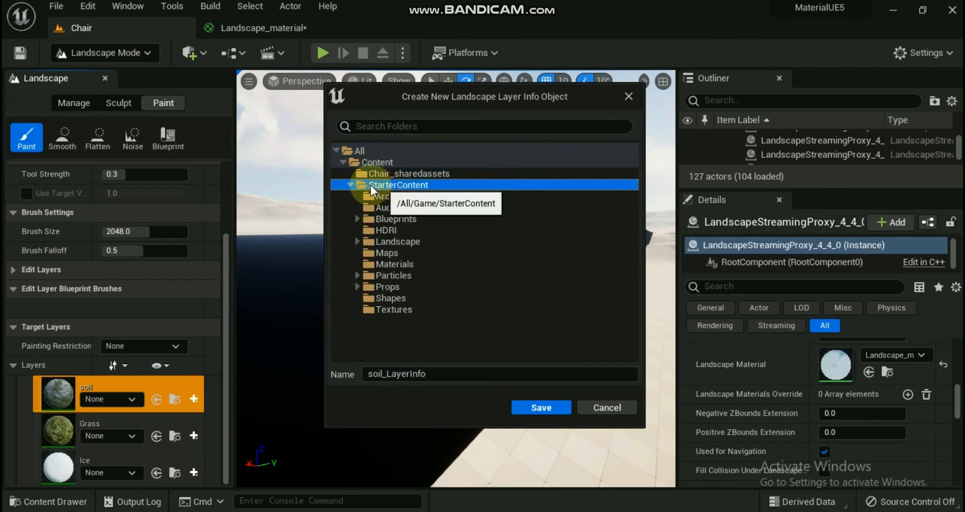
left_click(358, 242)
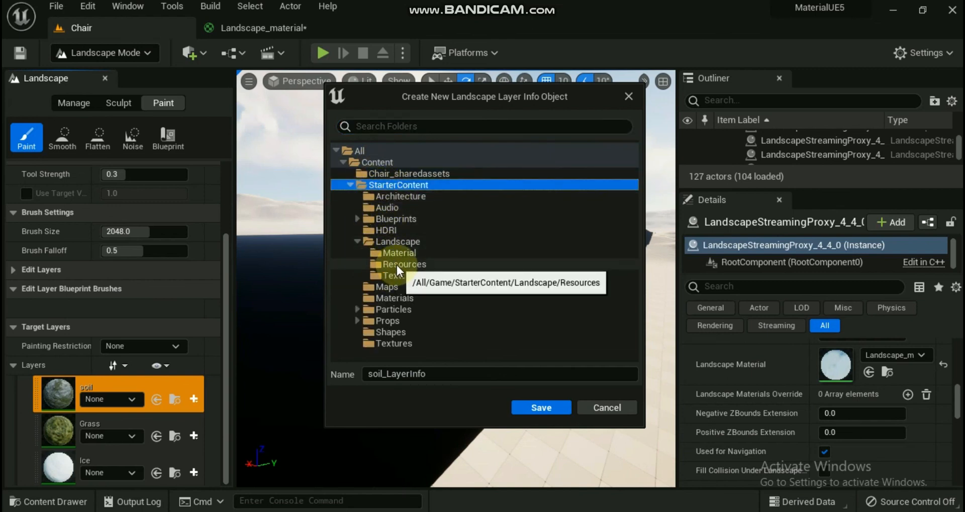
left_click(397, 265)
left_click(539, 407)
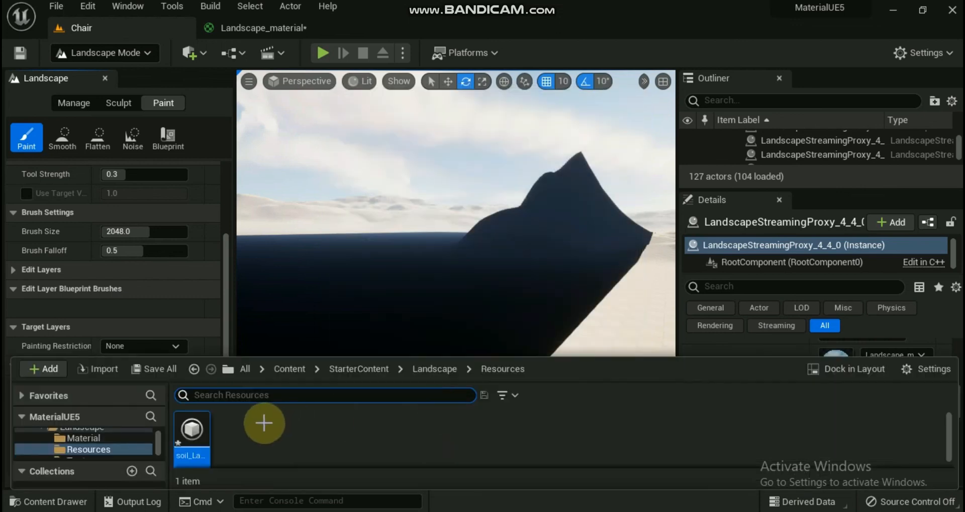
left_click(41, 501)
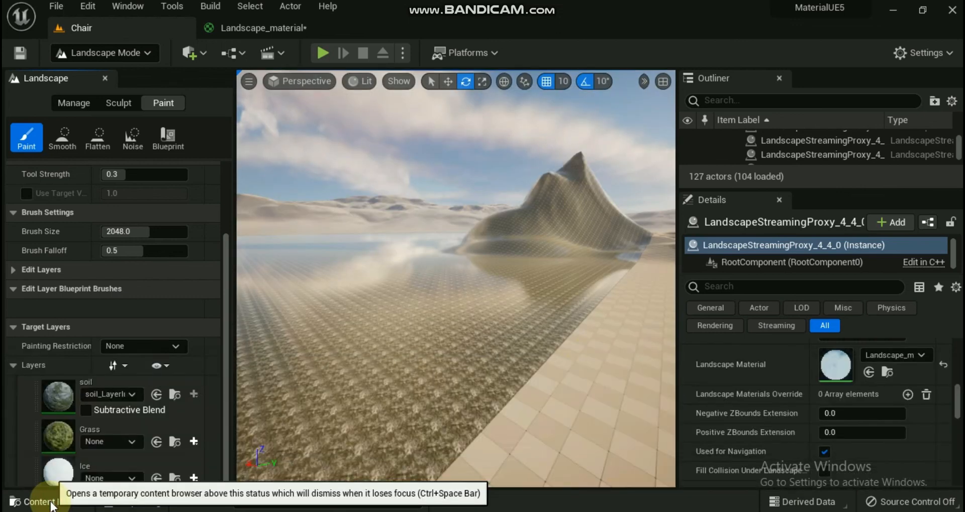
Create a weight-blended layer info for the Grass layer, saved as Grass_LayerInfo in StarterContent/Landscape/Resources.
left_click(194, 442)
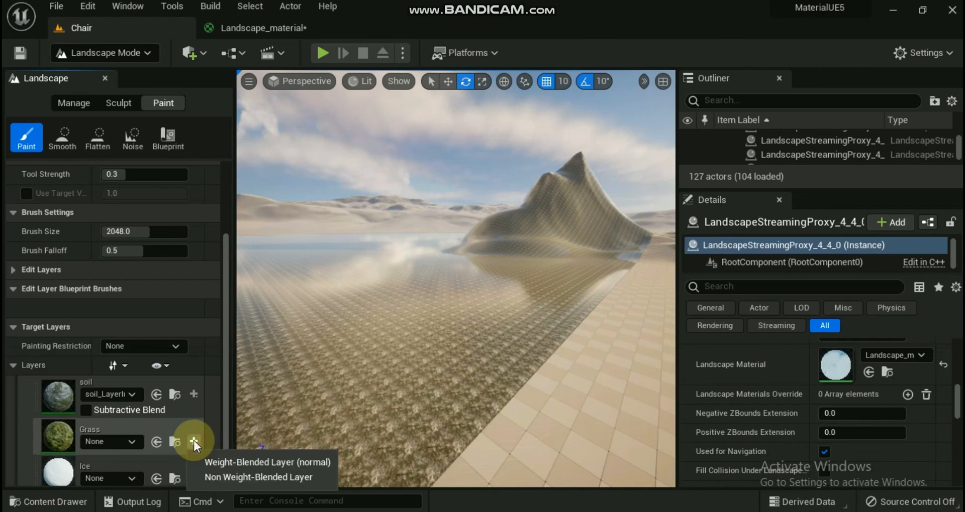
left_click(225, 462)
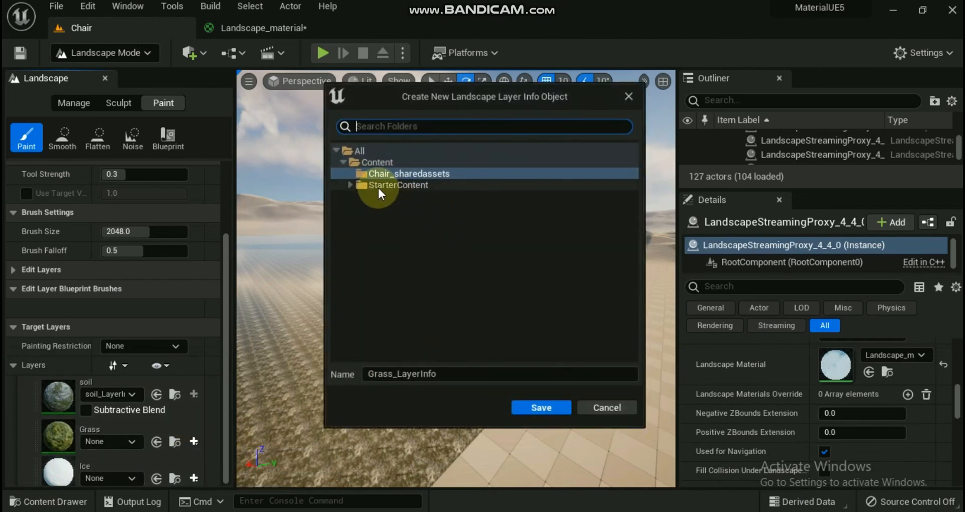
left_click(350, 185)
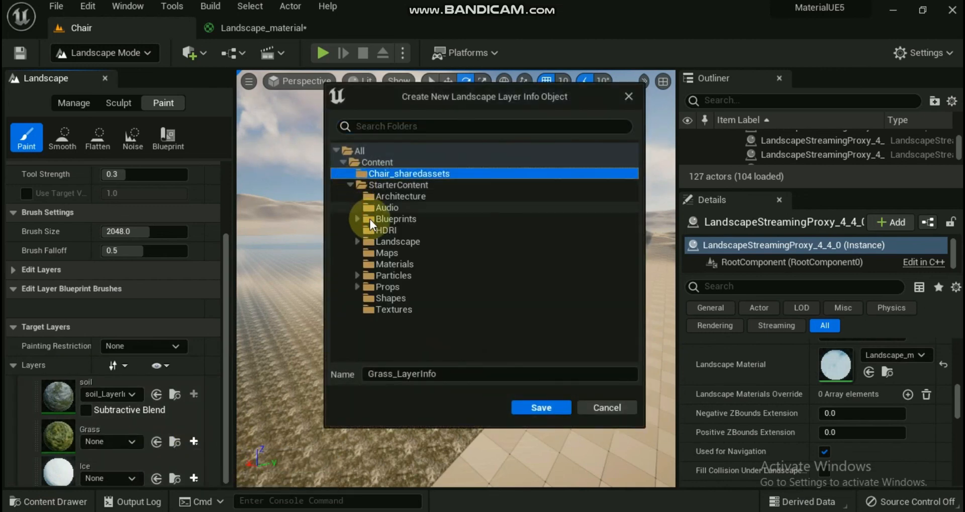
left_click(356, 241)
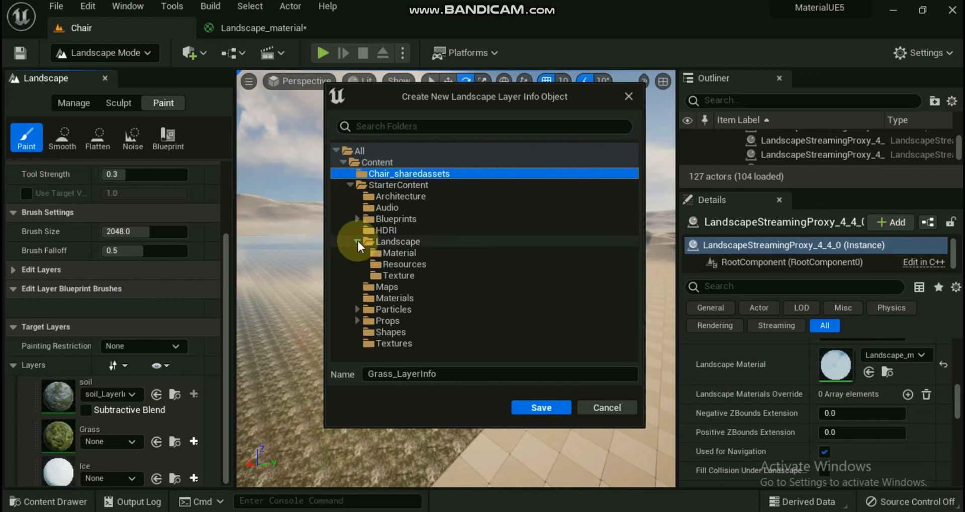
left_click(397, 263)
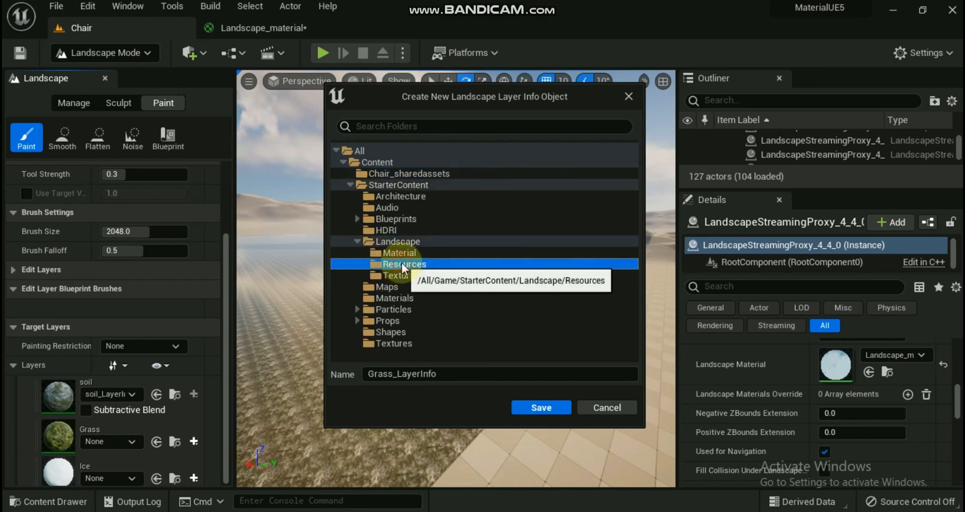
left_click(542, 407)
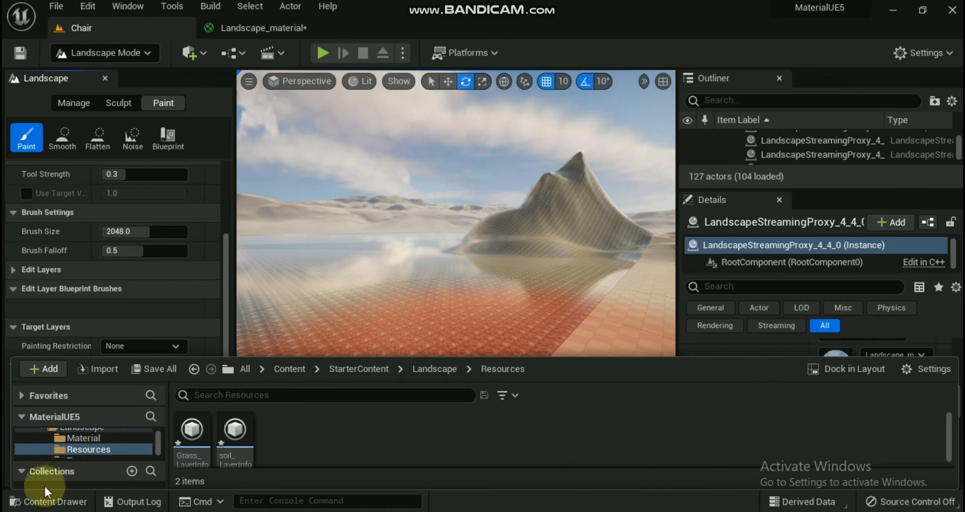
left_click(44, 501)
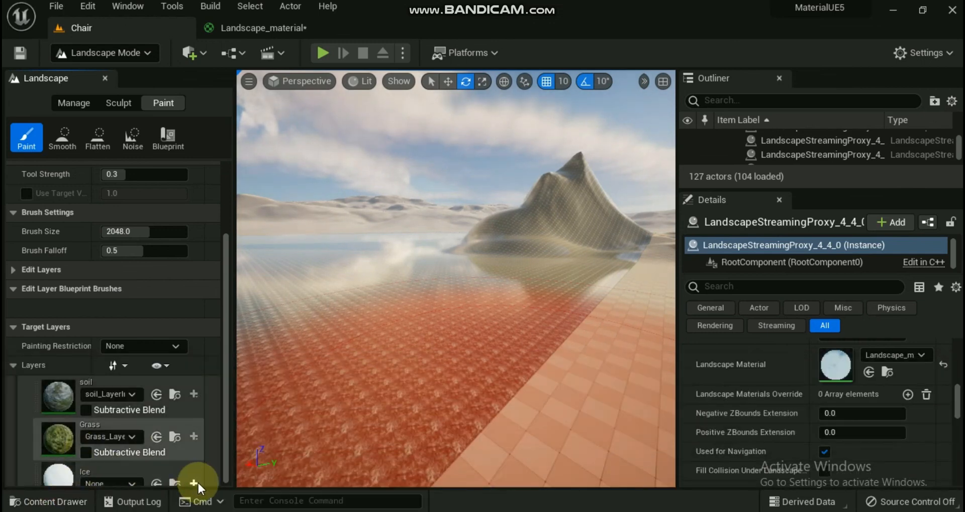
Create a weight-blended layer info for the Ice layer, saved as Ice_LayerInfo in StarterContent/Landscape/Resources.
left_click(193, 483)
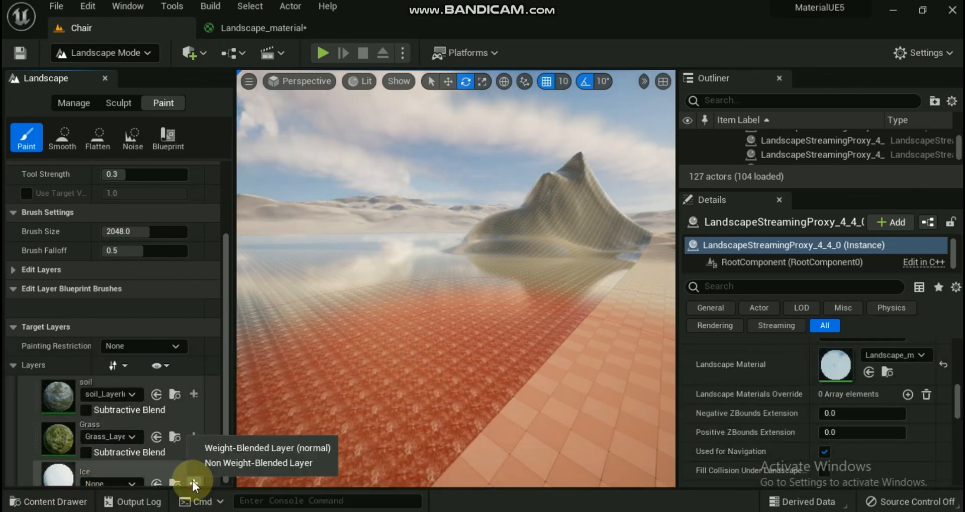
left_click(231, 446)
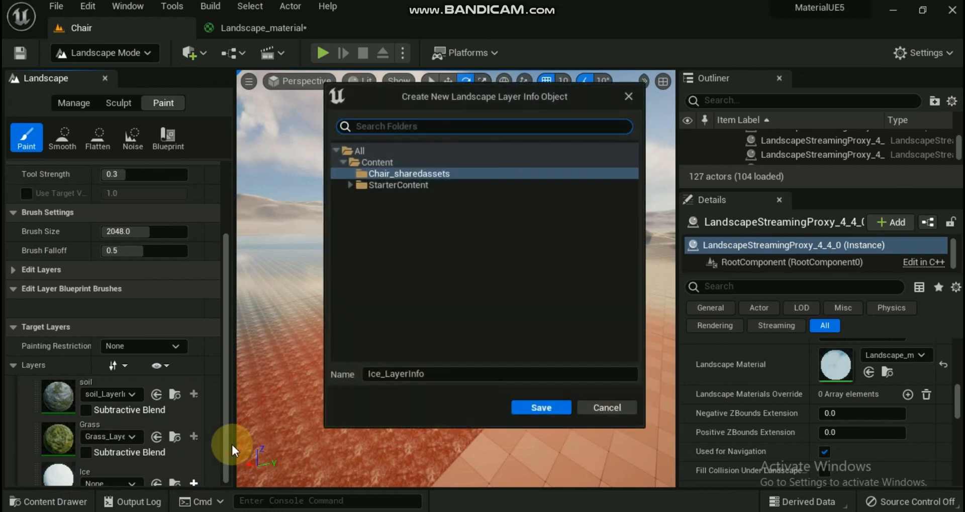
left_click(349, 185)
left_click(356, 242)
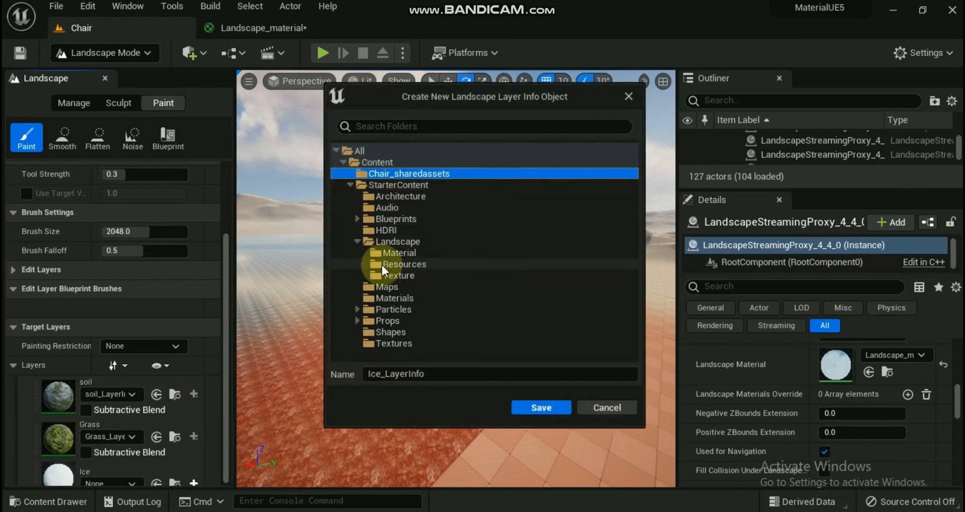
left_click(396, 265)
left_click(524, 406)
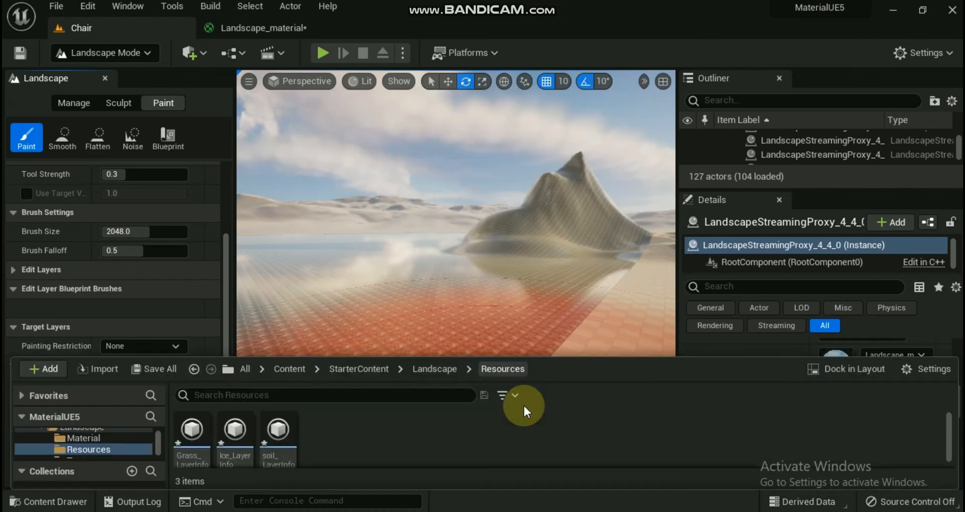
scroll(352, 431, "down", 1)
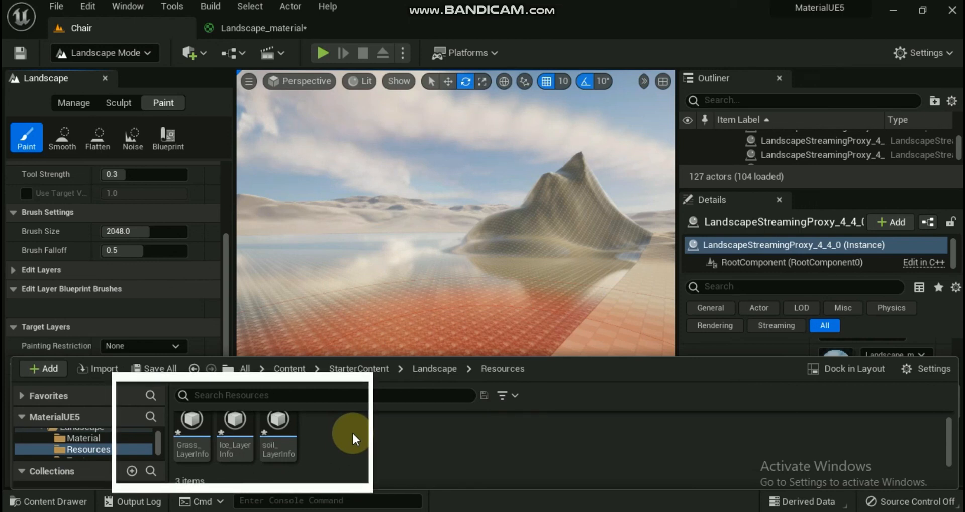
left_click(432, 301)
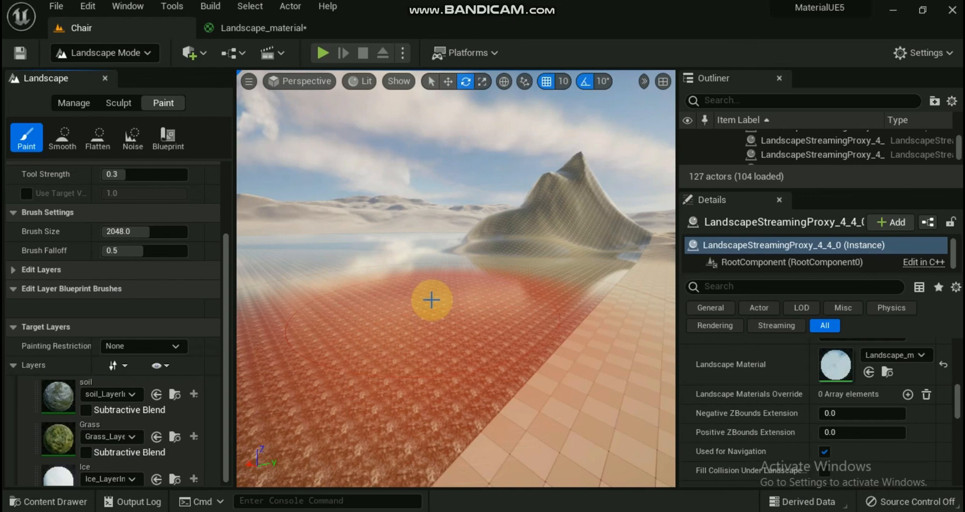
key("space")
left_click(406, 300)
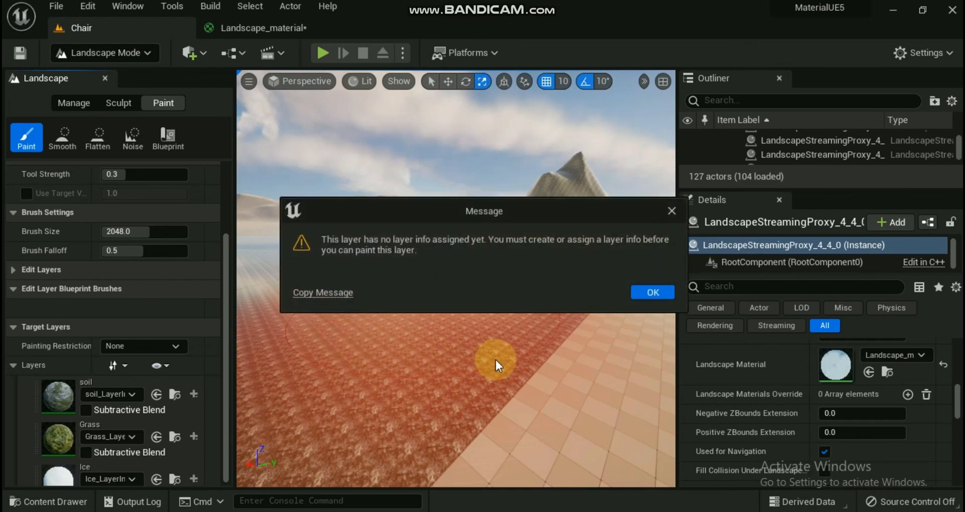
left_click(648, 290)
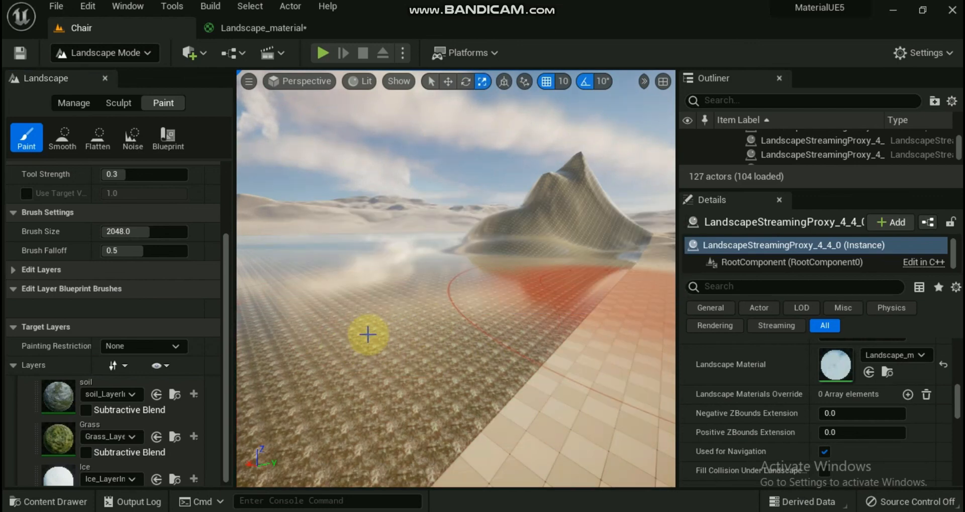
Paint the soil layer onto the landscape with a 2048 brush at tool strength 0.3.
left_click(59, 393)
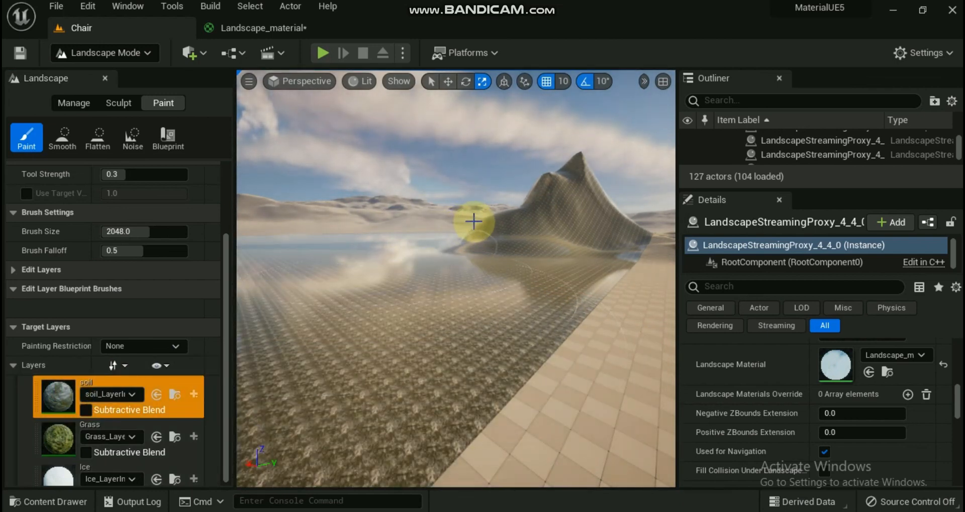
left_click_drag(478, 248, 472, 248)
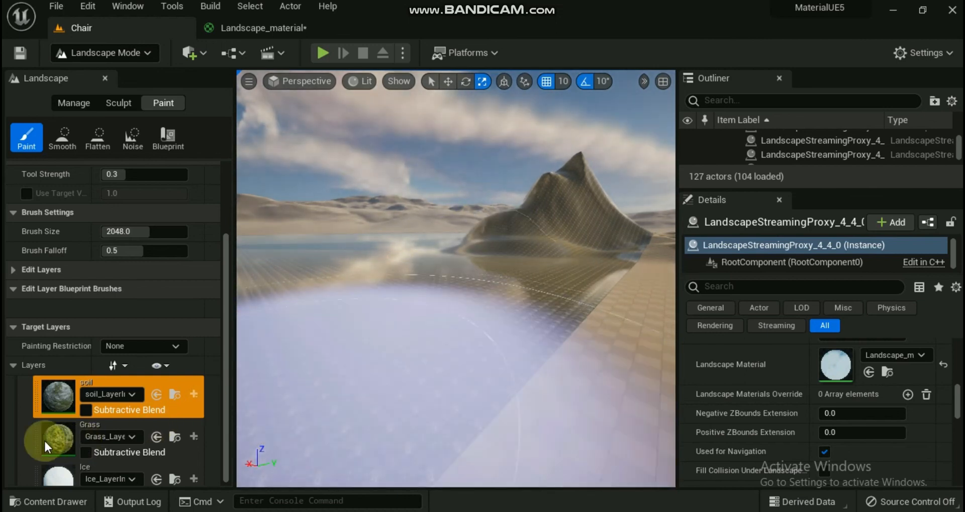
Paint the Grass layer over the foreground ground with tool strength about 0.148 and brush size about 830.
left_click(50, 436)
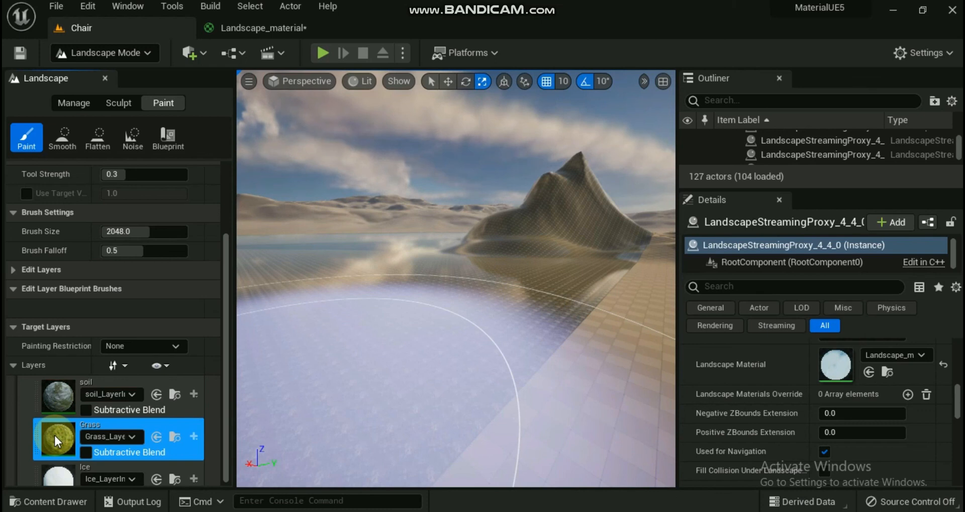
mouse_move(120, 172)
left_mouse_down()
mouse_move(117, 214)
mouse_move(146, 231)
mouse_move(107, 231)
mouse_move(184, 231)
left_mouse_up()
left_click_drag(342, 305, 354, 295)
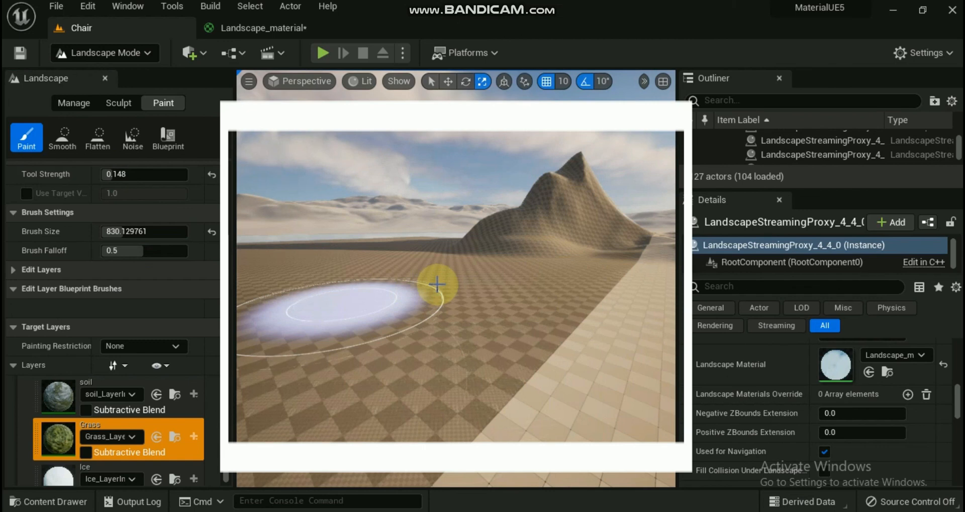
mouse_move(437, 284)
left_mouse_down()
mouse_move(409, 325)
mouse_move(366, 321)
mouse_move(438, 272)
mouse_move(508, 261)
mouse_move(558, 227)
mouse_move(478, 276)
mouse_move(435, 318)
mouse_move(415, 317)
left_mouse_up()
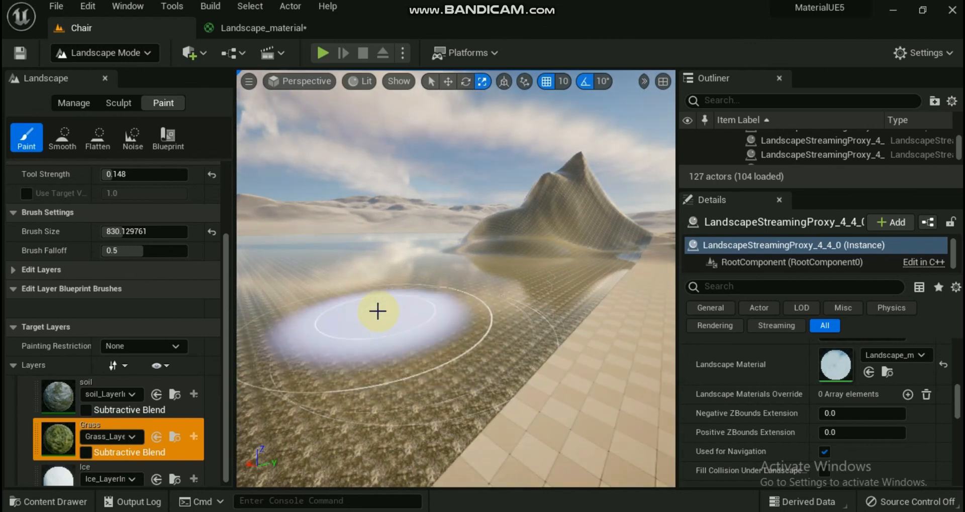
right_click_drag(377, 312, 312, 312)
mouse_move(394, 413)
left_mouse_down()
mouse_move(402, 338)
mouse_move(468, 284)
mouse_move(497, 285)
mouse_move(384, 308)
left_mouse_up()
Raise the tool strength to 0.9 and paint Grass strokes across the ground in front of the mountain.
left_click_drag(112, 176, 179, 176)
mouse_move(319, 340)
left_mouse_down()
mouse_move(349, 379)
mouse_move(398, 379)
mouse_move(425, 334)
mouse_move(413, 299)
mouse_move(528, 297)
mouse_move(591, 324)
mouse_move(575, 381)
mouse_move(563, 357)
left_mouse_up()
mouse_move(562, 358)
right_mouse_down()
mouse_move(620, 352)
mouse_move(619, 287)
mouse_move(655, 382)
mouse_move(657, 319)
mouse_move(613, 366)
mouse_move(658, 358)
mouse_move(639, 368)
right_mouse_up()
mouse_move(307, 309)
left_mouse_down()
mouse_move(424, 282)
mouse_move(585, 290)
left_mouse_up()
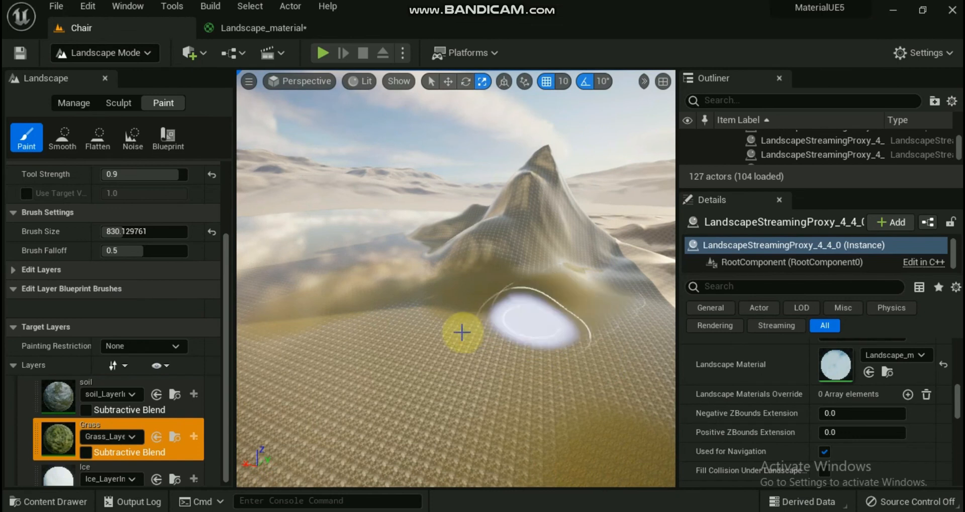
Paint the Ice layer onto the mountain and its lower slope.
scroll(128, 456, "down", 1)
left_click(107, 457)
left_click(155, 268)
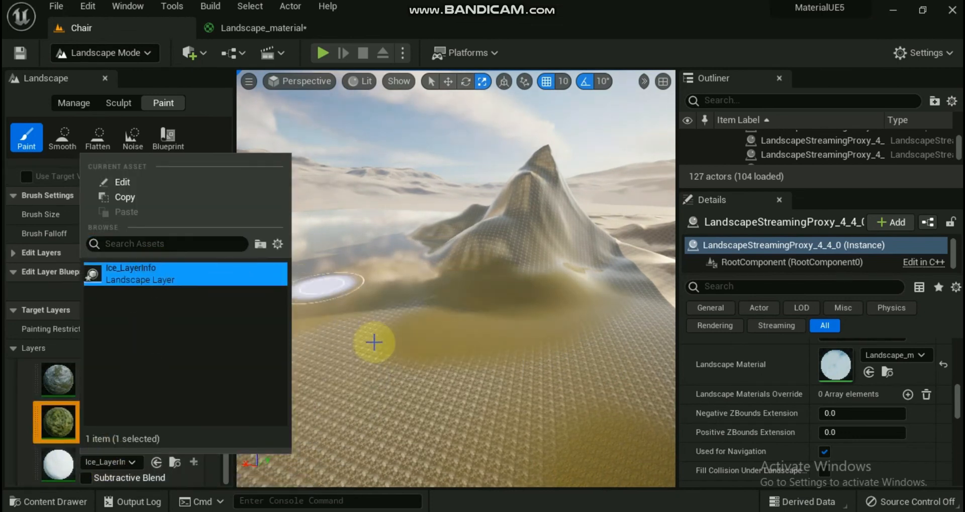
left_click(372, 342)
left_click(172, 453)
mouse_move(366, 362)
left_mouse_down()
mouse_move(516, 215)
mouse_move(530, 181)
mouse_move(556, 288)
mouse_move(394, 341)
mouse_move(322, 392)
mouse_move(563, 398)
mouse_move(536, 306)
left_mouse_up()
Paint more Grass on the foreground slope and soil over the ground below the mountain.
left_click(176, 407)
mouse_move(365, 400)
left_mouse_down()
mouse_move(527, 374)
mouse_move(301, 352)
left_mouse_up()
left_click(154, 372)
mouse_move(407, 332)
left_mouse_down()
mouse_move(473, 334)
mouse_move(570, 383)
mouse_move(383, 262)
mouse_move(499, 336)
left_mouse_up()
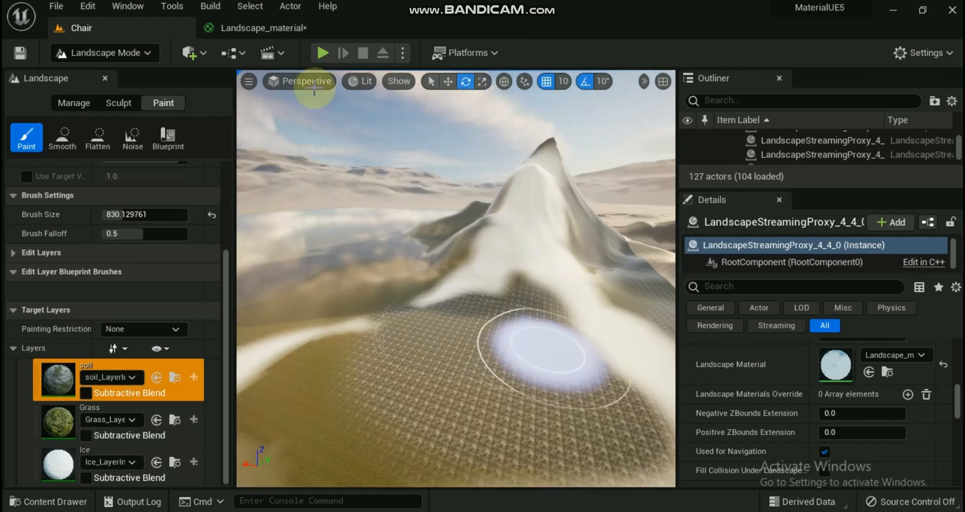
Set the LandscapeCoords node's mapping scale to 5 in Landscape_material, apply the material, and return to the Chair level.
left_click(255, 26)
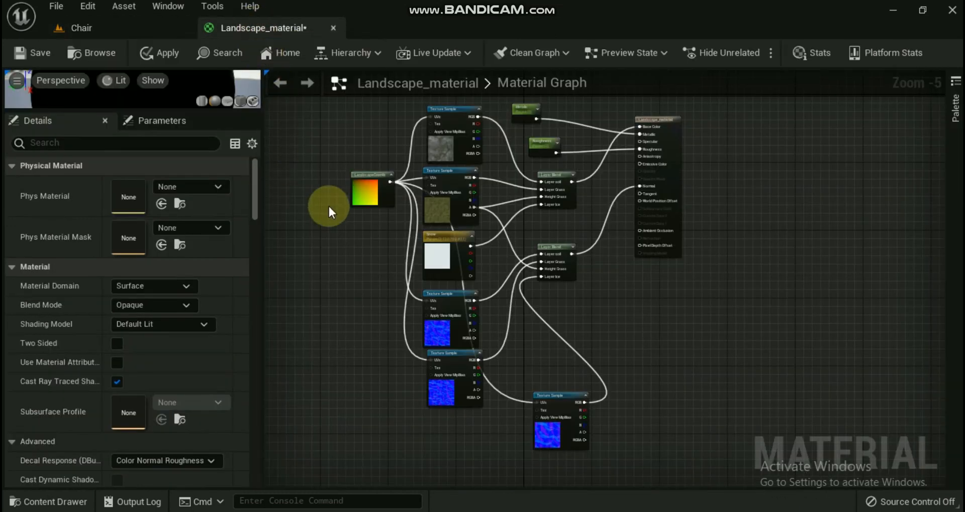
left_click(364, 190)
scroll(320, 222, "up", 3)
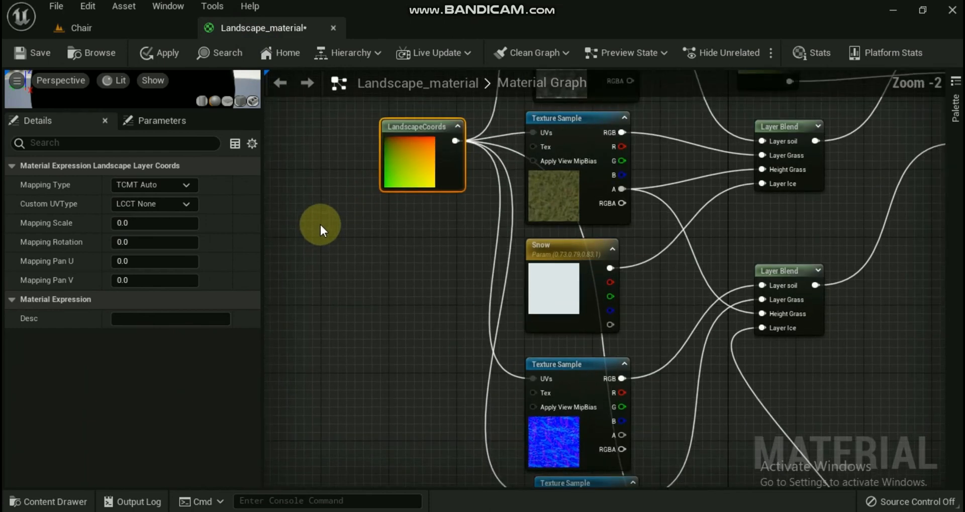
left_click(129, 223)
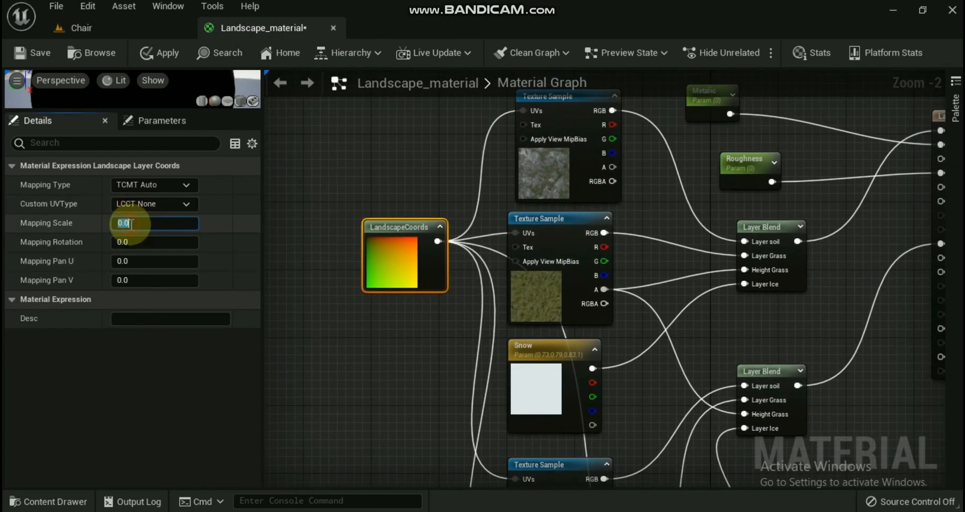
type("5")
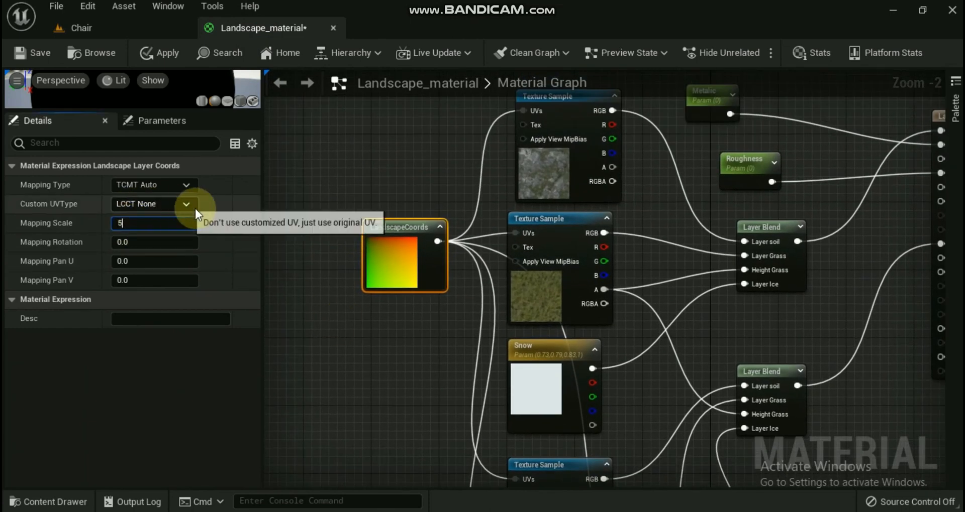
key("Return")
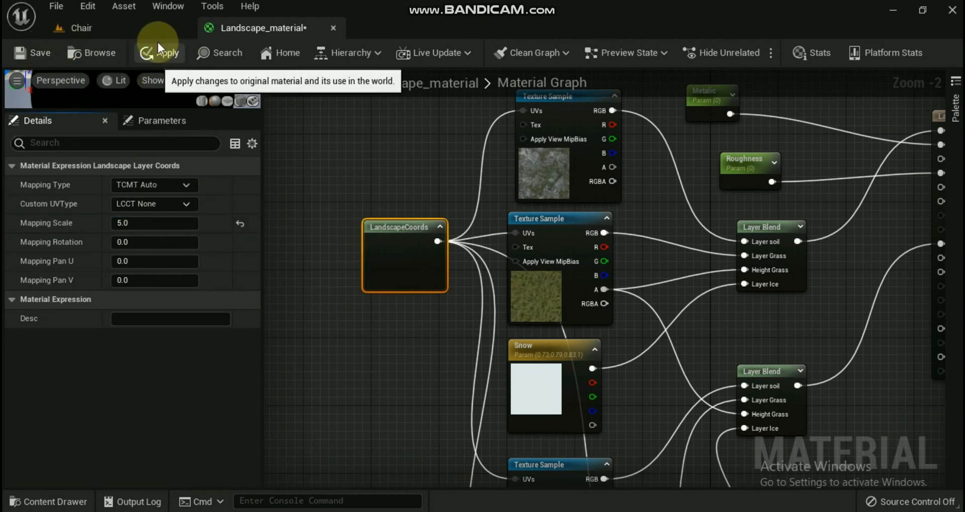
left_click(155, 51)
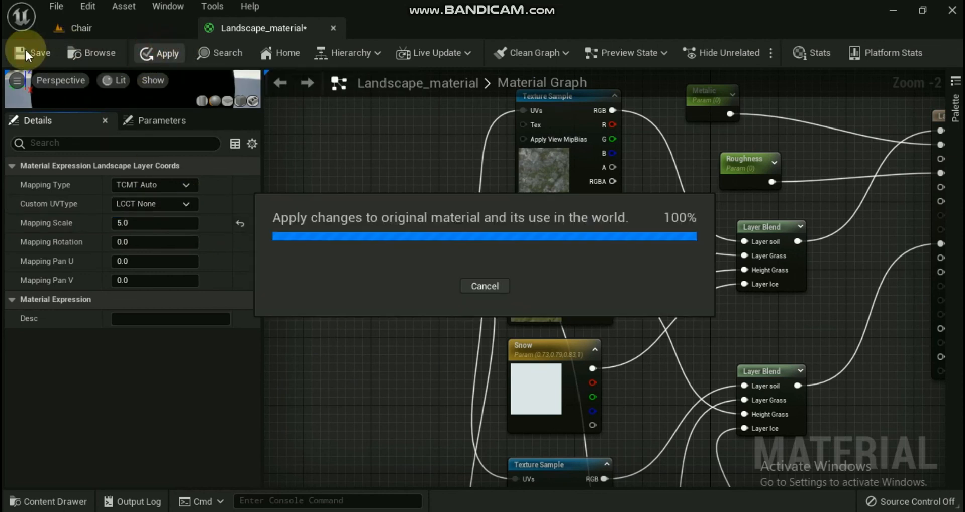
left_click(77, 26)
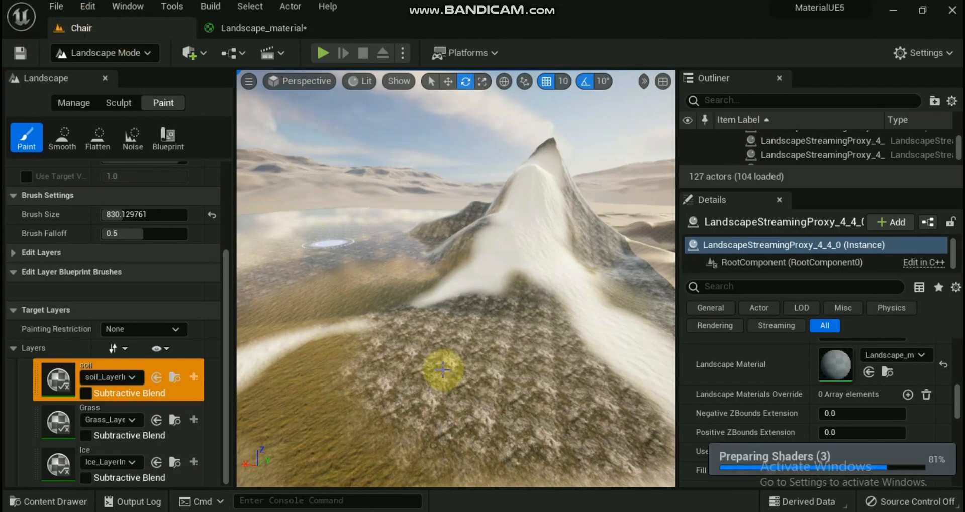
mouse_move(451, 402)
right_mouse_down()
mouse_move(427, 432)
mouse_move(392, 437)
mouse_move(401, 419)
mouse_move(392, 419)
mouse_move(402, 442)
mouse_move(427, 437)
mouse_move(422, 384)
mouse_move(439, 409)
right_mouse_up()
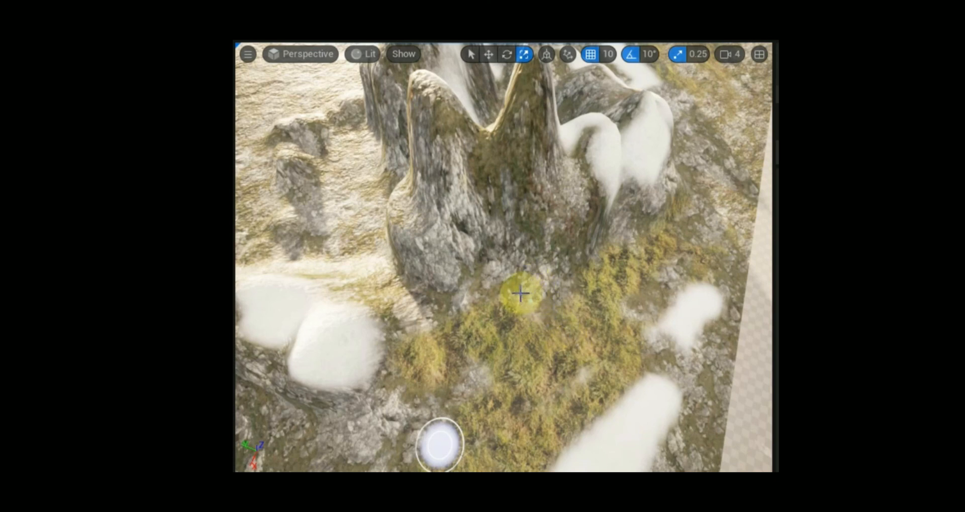
Paint a visibility hole in the ground at the foot of the rocky peak and erase it again.
mouse_move(525, 284)
left_mouse_down()
mouse_move(542, 302)
mouse_move(503, 279)
mouse_move(478, 280)
mouse_move(478, 263)
mouse_move(557, 262)
mouse_move(564, 283)
left_mouse_up()
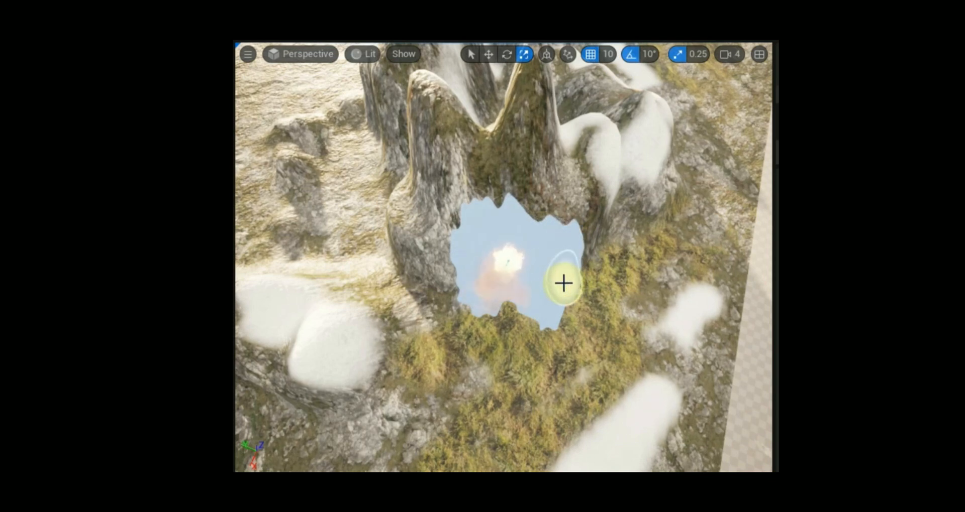
mouse_move(521, 263)
left_mouse_down("shift")
mouse_move(489, 258)
mouse_move(464, 270)
mouse_move(476, 289)
mouse_move(557, 302)
mouse_move(560, 315)
mouse_move(539, 332)
left_mouse_up("shift")
mouse_move(575, 280)
left_mouse_down()
mouse_move(568, 257)
mouse_move(508, 228)
mouse_move(502, 244)
mouse_move(586, 256)
mouse_move(590, 273)
mouse_move(568, 295)
mouse_move(577, 307)
left_mouse_up()
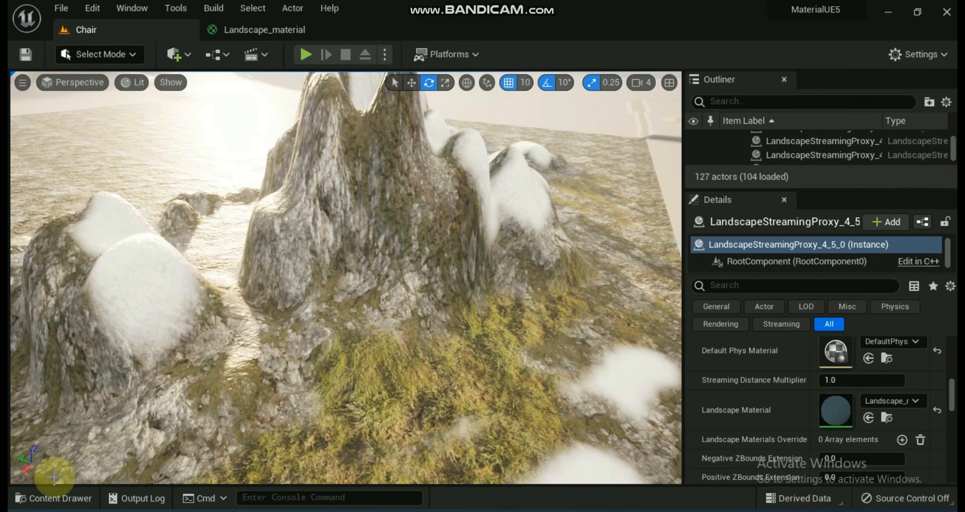
Duplicate Landscape_material in StarterContent/Landscape/Material and name the copy Landscape_material_Hole.
left_click(50, 500)
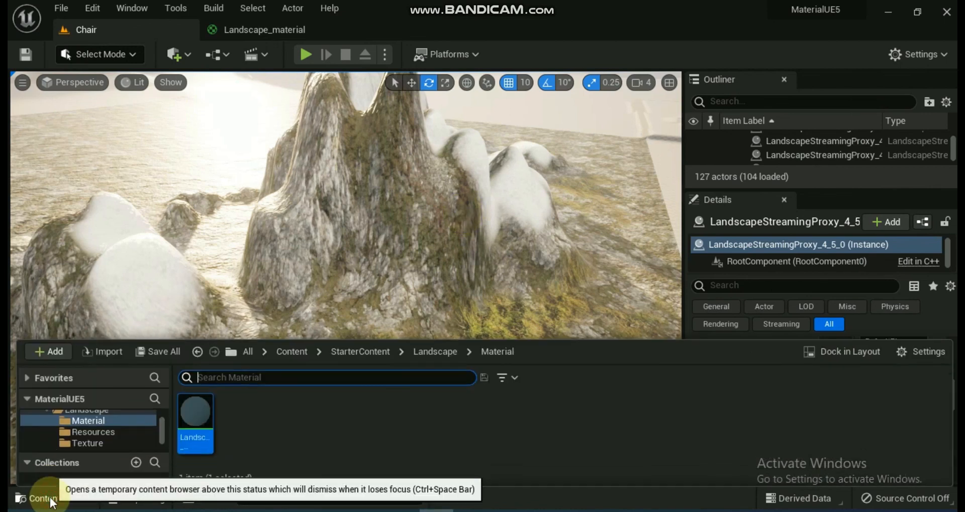
left_click(197, 409)
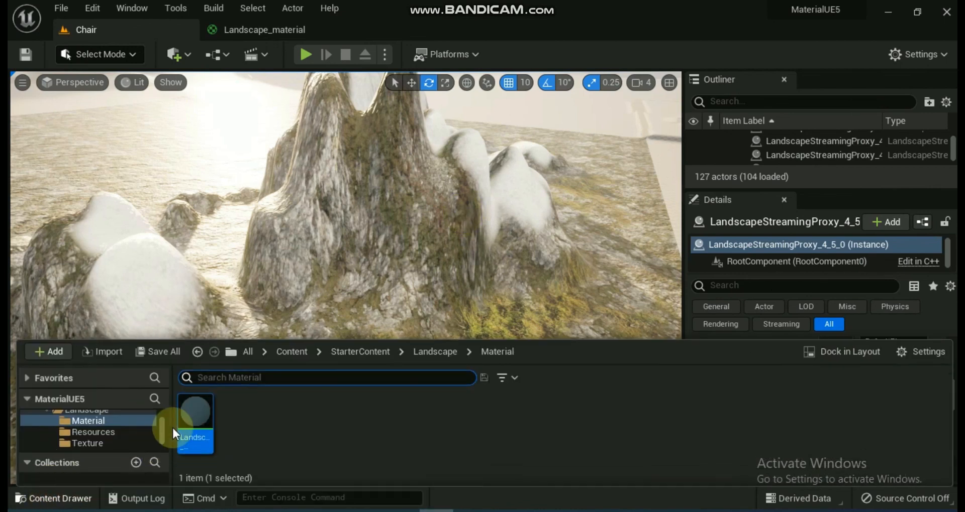
right_click(197, 410)
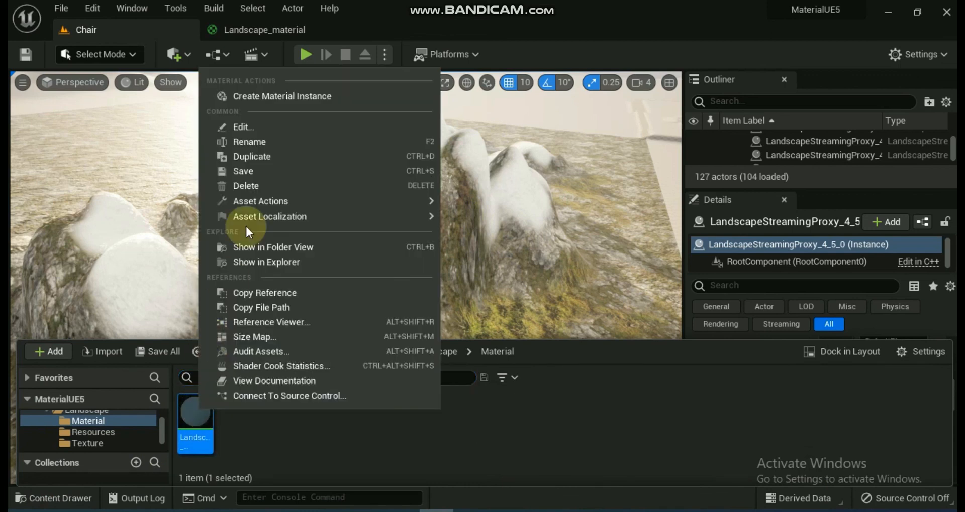
left_click(273, 157)
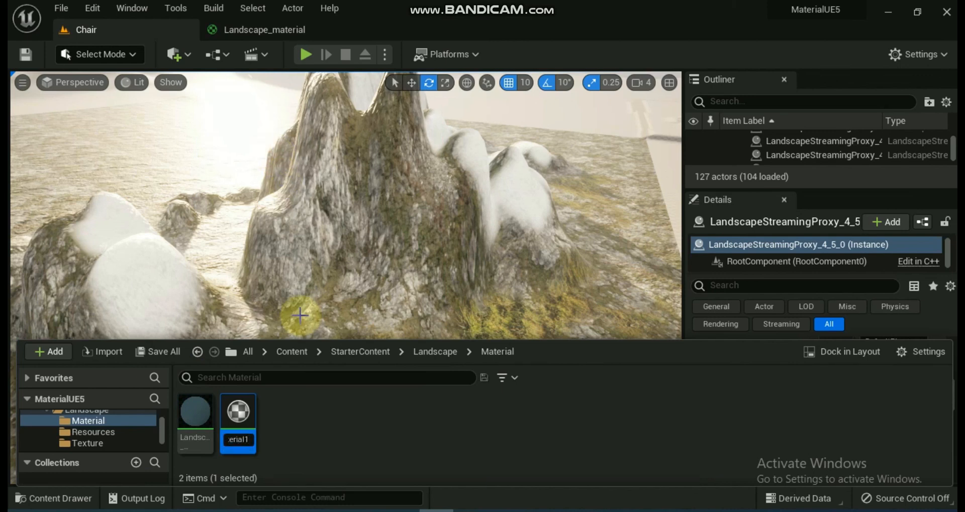
key("BackSpace")
type("_")
Open Landscape_material_Hole and set the material's blend mode to Masked.
double_click(239, 403)
scroll(391, 328, "down", 4)
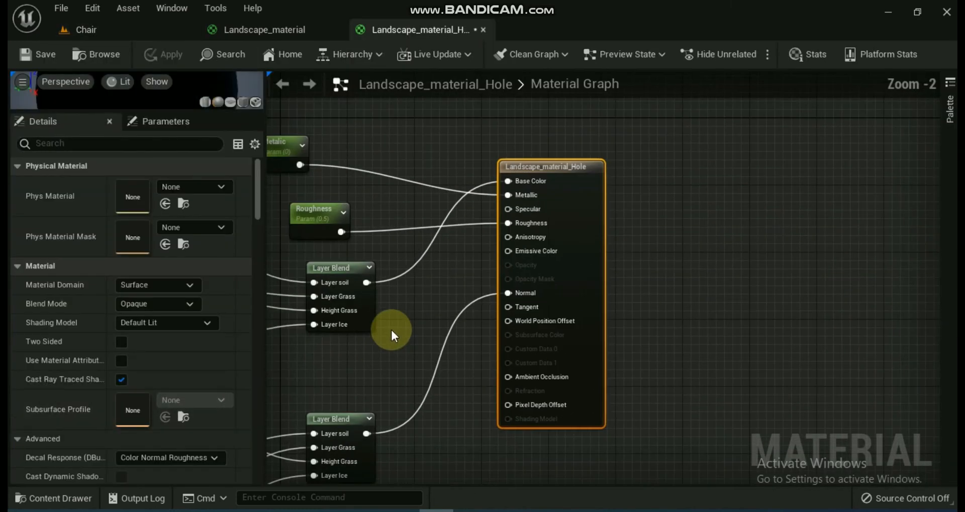
right_click_drag(390, 328, 660, 226)
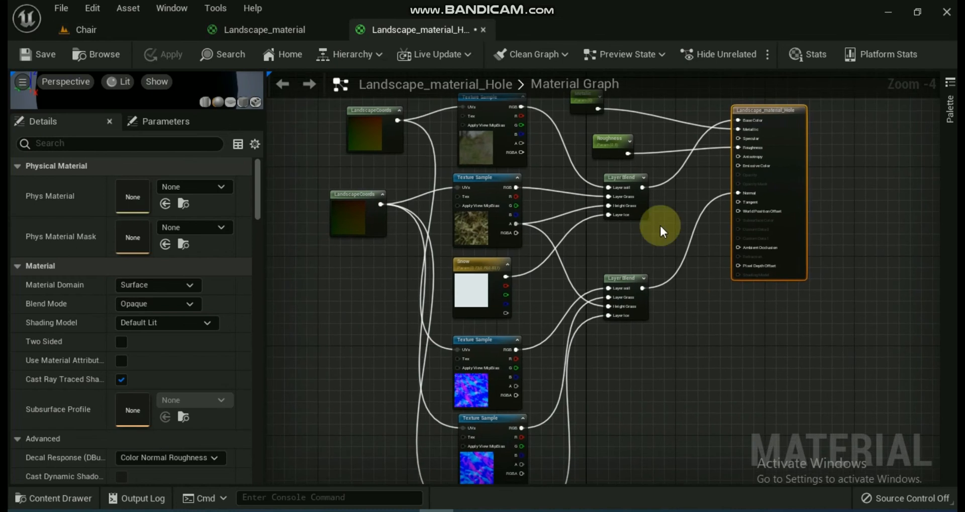
left_click(775, 111)
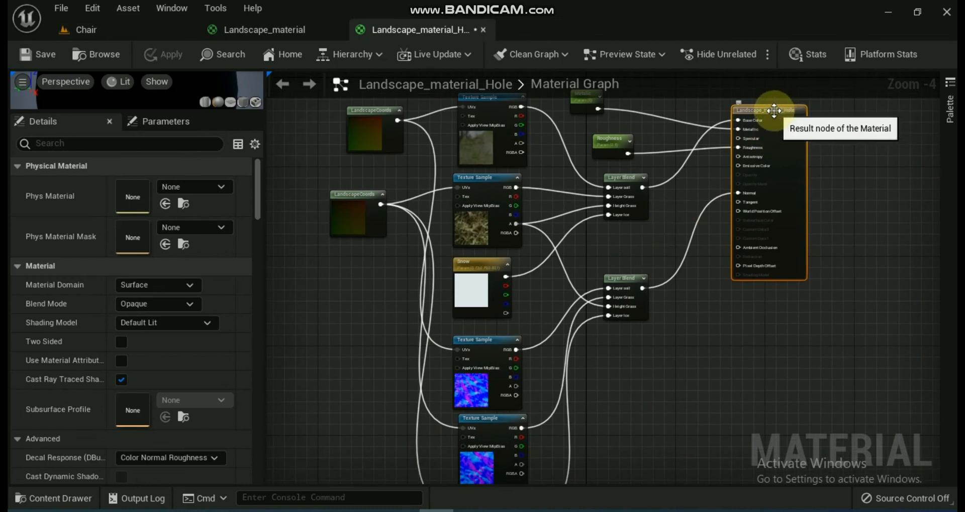
left_click(189, 305)
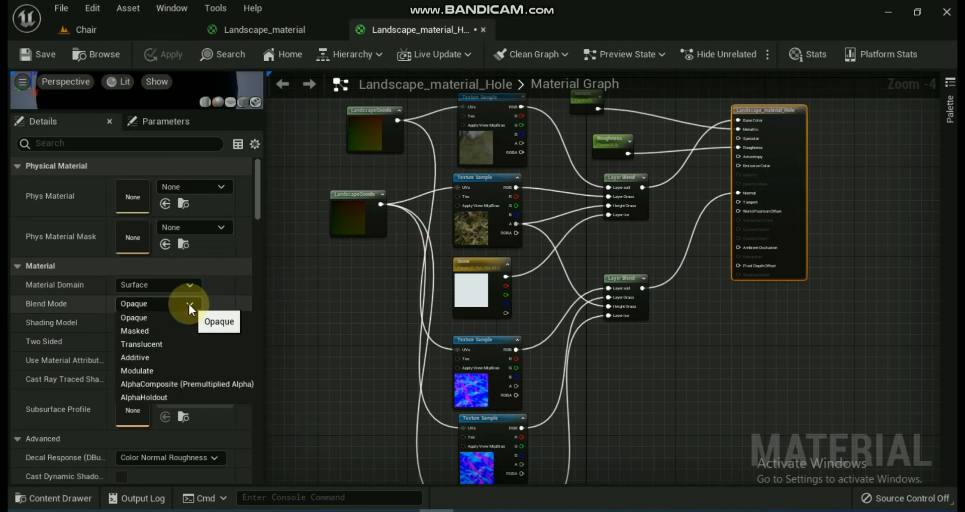
left_click(137, 331)
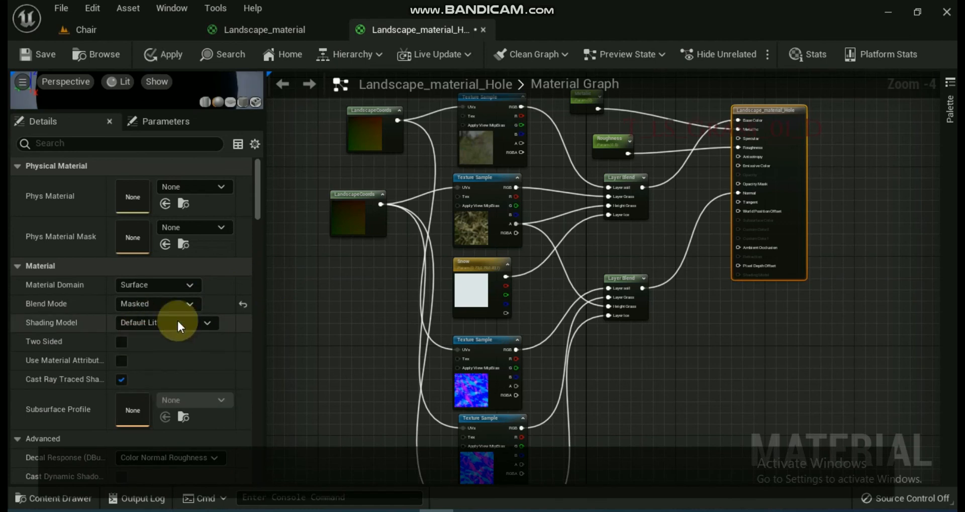
Compare the blend mode and Opacity Mask input of Landscape_material with those of Landscape_material_Hole.
left_click(273, 29)
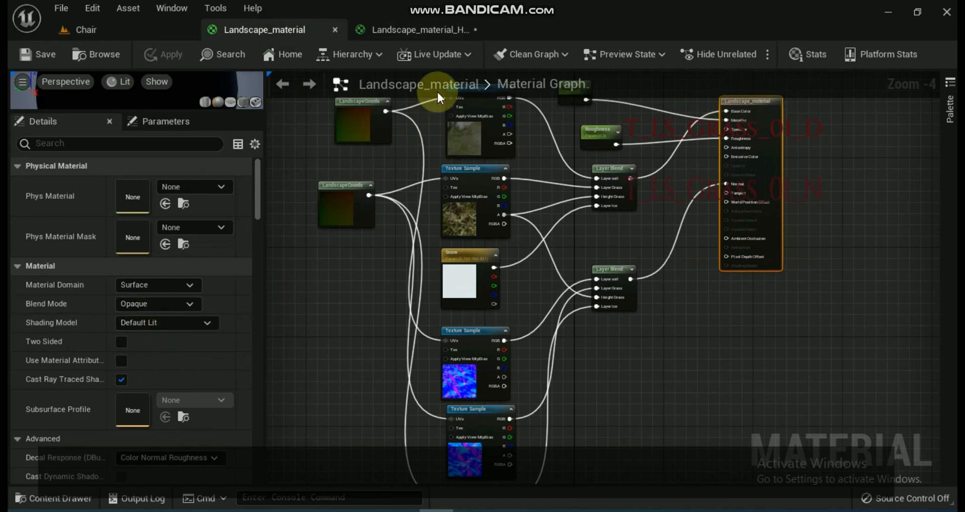
left_click(408, 31)
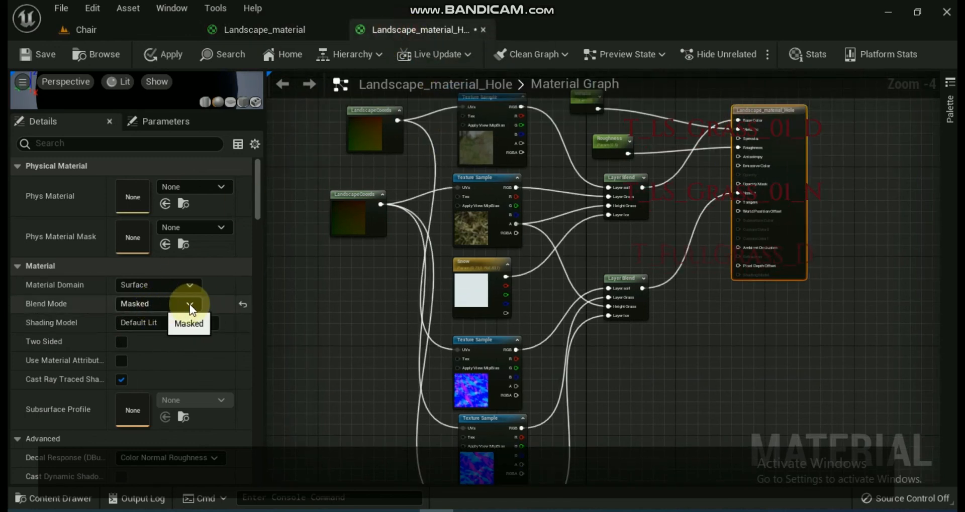
scroll(781, 209, "up", 2)
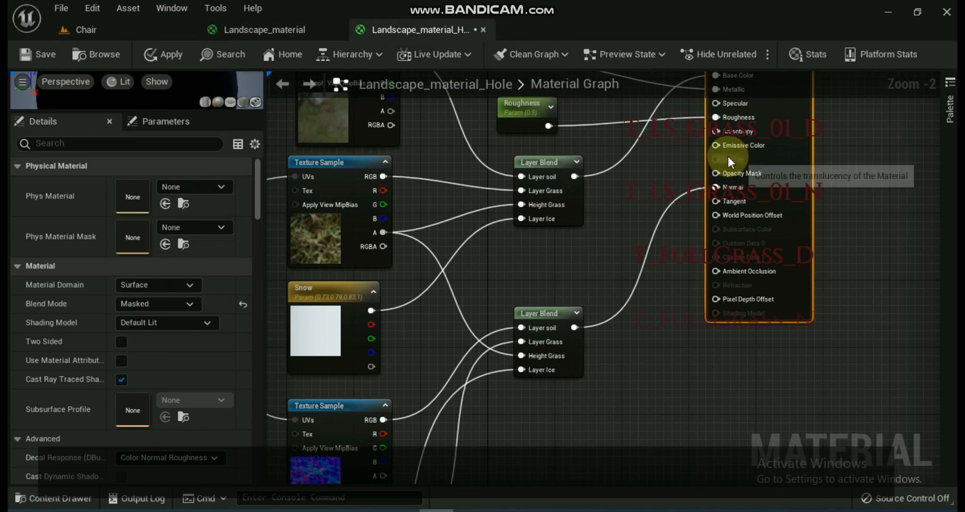
left_click(261, 30)
scroll(754, 186, "up", 2)
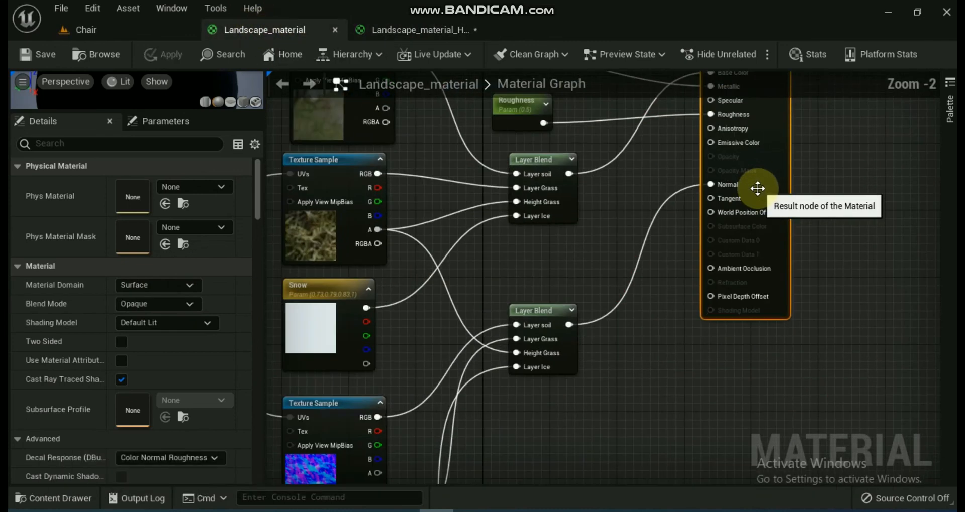
left_click(387, 31)
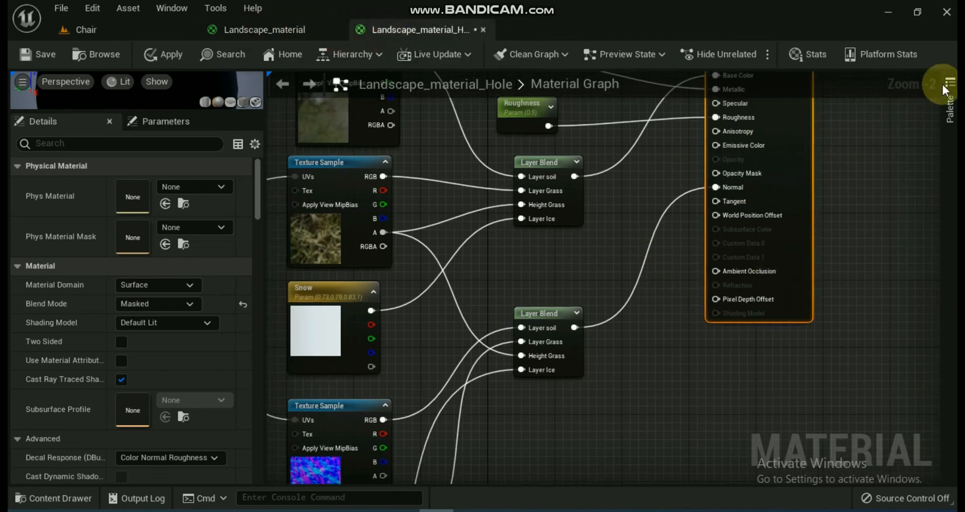
Find LandscapeVisibilityMask among the landscape nodes and add it to the Landscape_material_Hole graph below the result node.
left_click(949, 103)
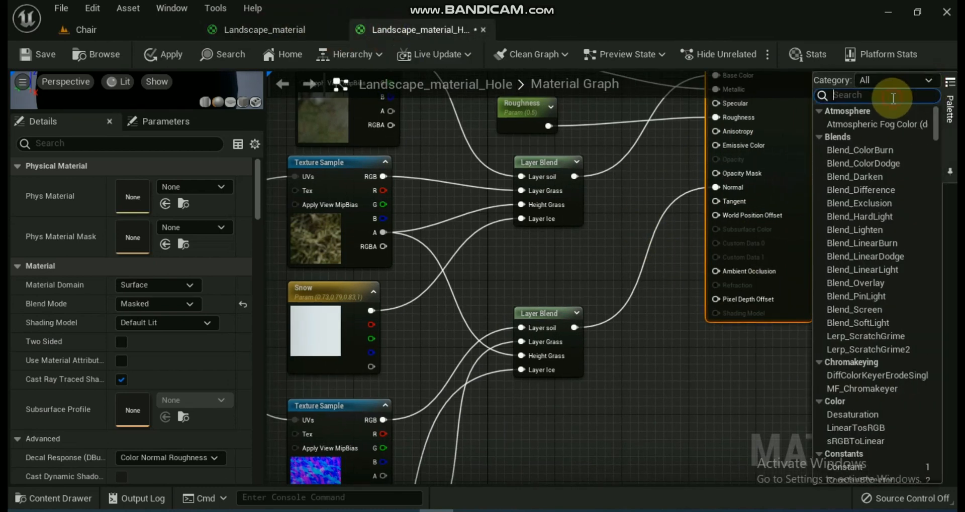
type("landsc")
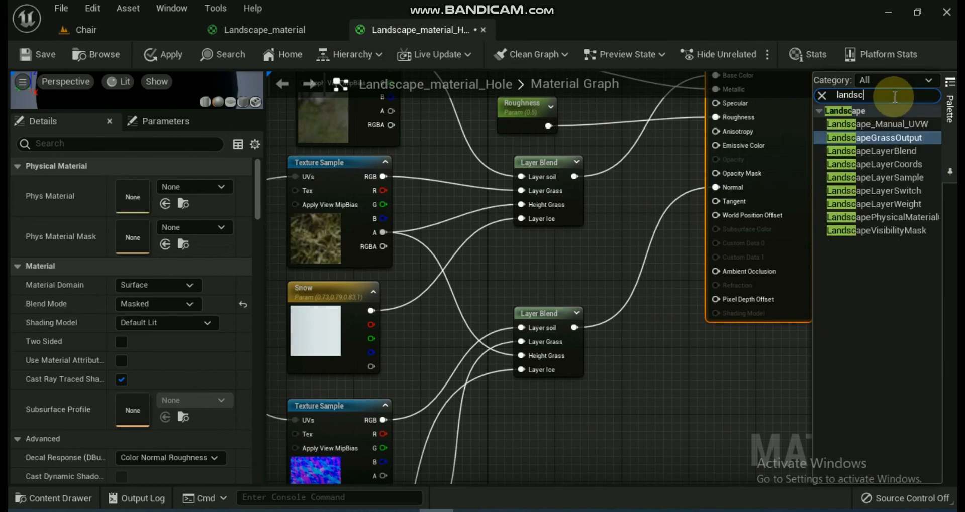
left_click_drag(879, 233, 631, 354)
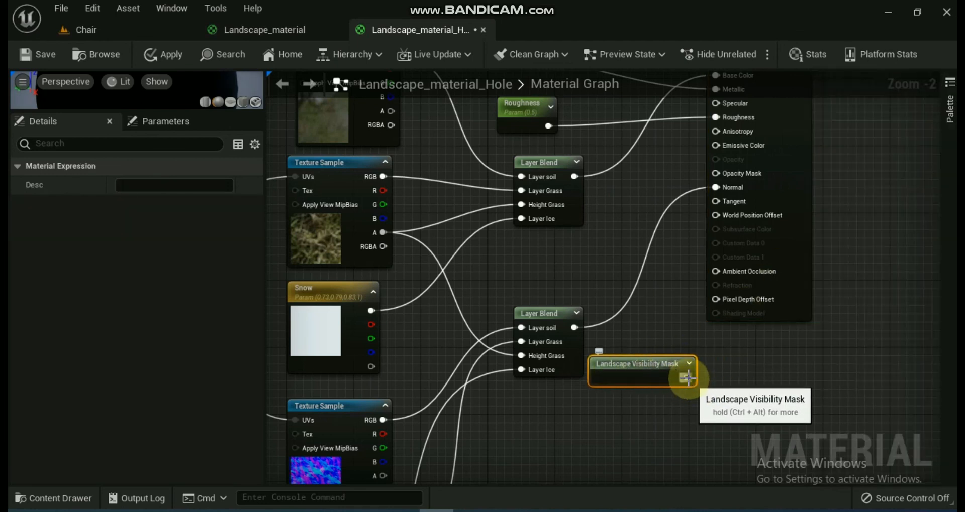
Connect the Landscape Visibility Mask output to the material's Opacity Mask input and save Landscape_material_Hole.
left_click_drag(687, 377, 716, 173)
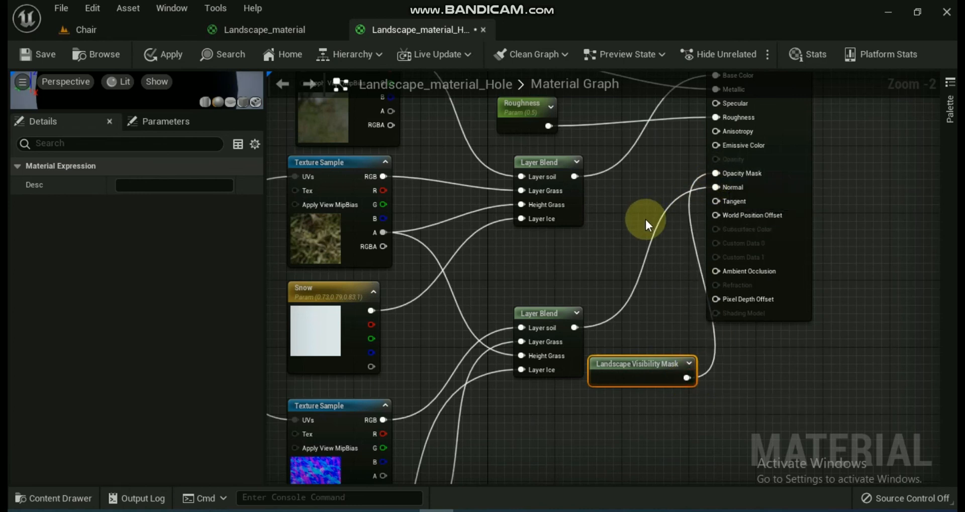
right_click_drag(589, 243, 736, 304)
scroll(739, 292, "down", 1)
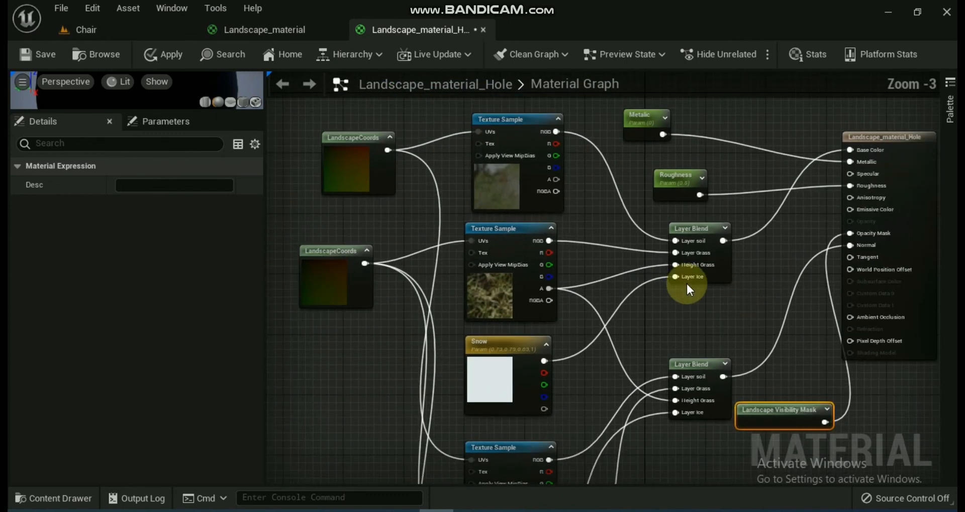
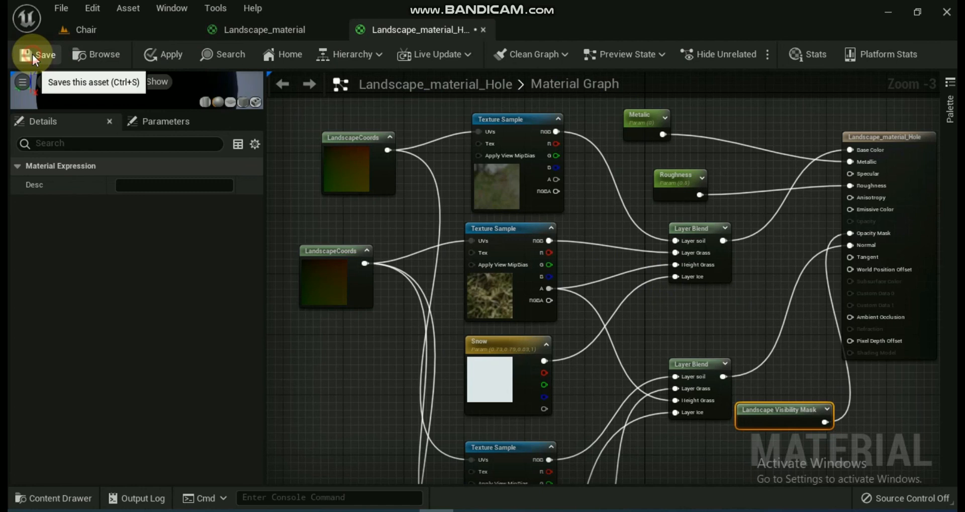
left_click(33, 57)
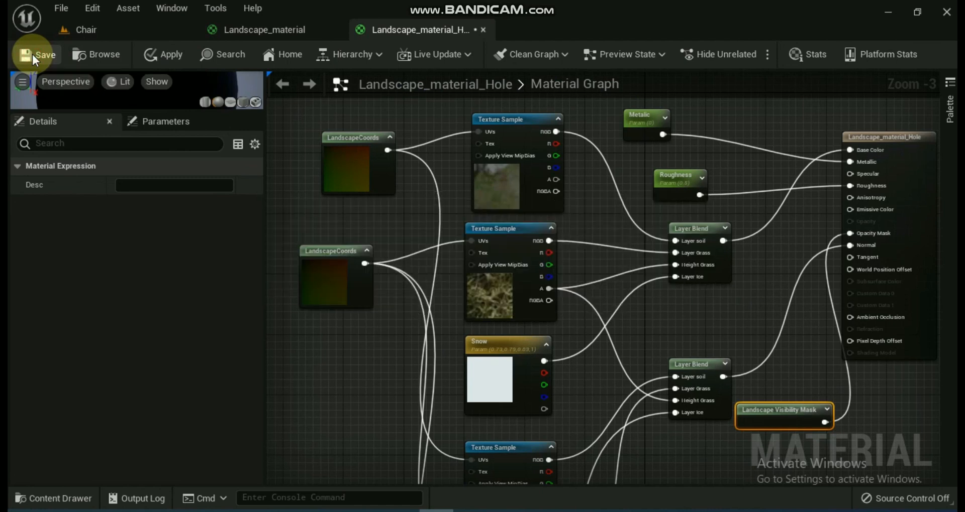
In the Chair level, assign Landscape_material_Hole as the Landscape Hole Material of the landscape streaming proxy beneath the mountain.
left_click(87, 29)
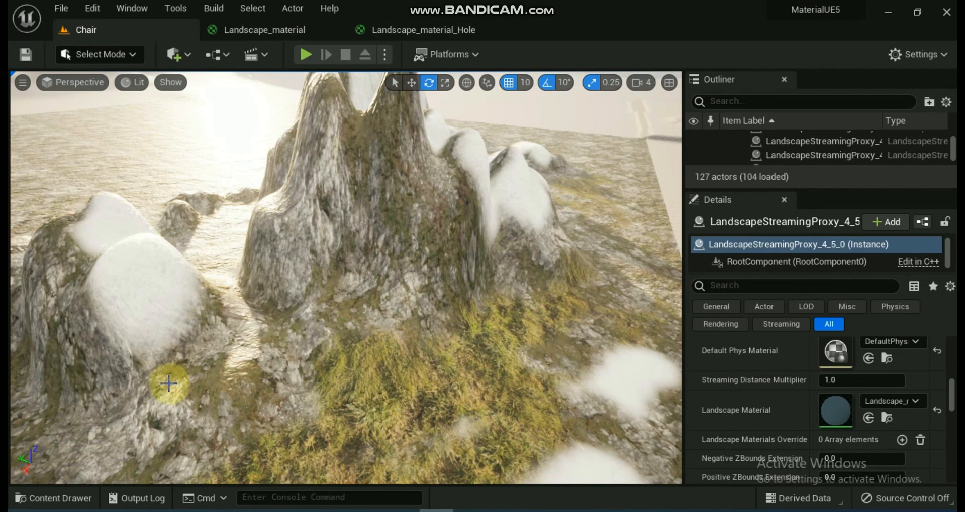
left_click(59, 499)
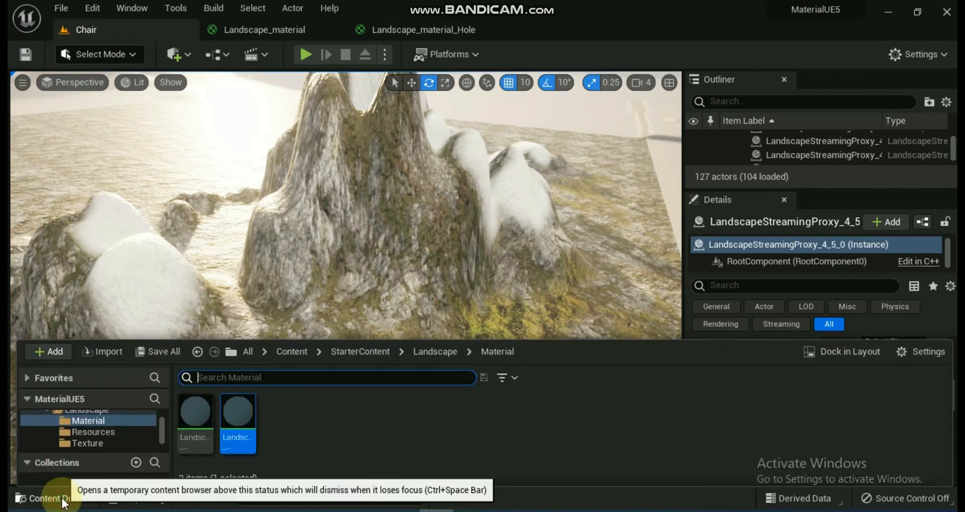
left_click_drag(237, 423, 238, 297)
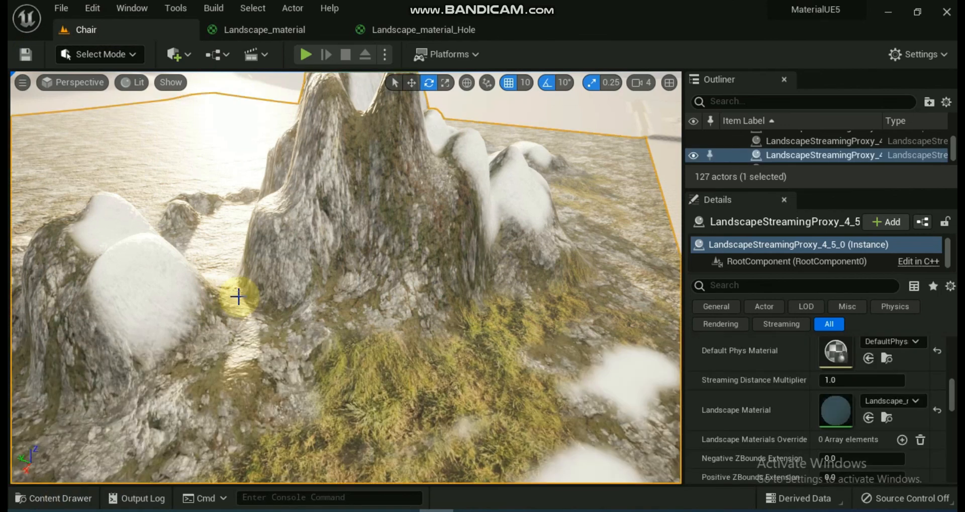
left_click(835, 437)
scroll(821, 412, "down", 2)
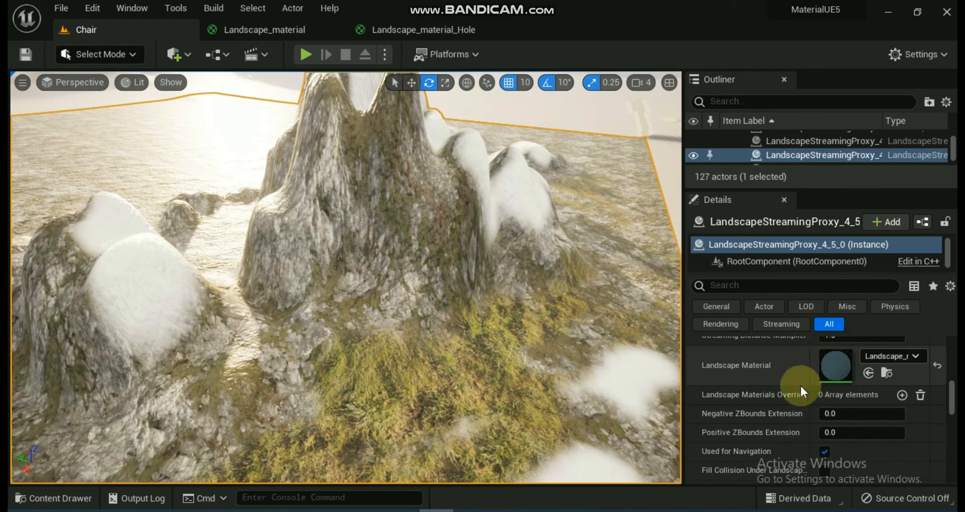
scroll(788, 395, "down", 3)
scroll(788, 396, "down", 6)
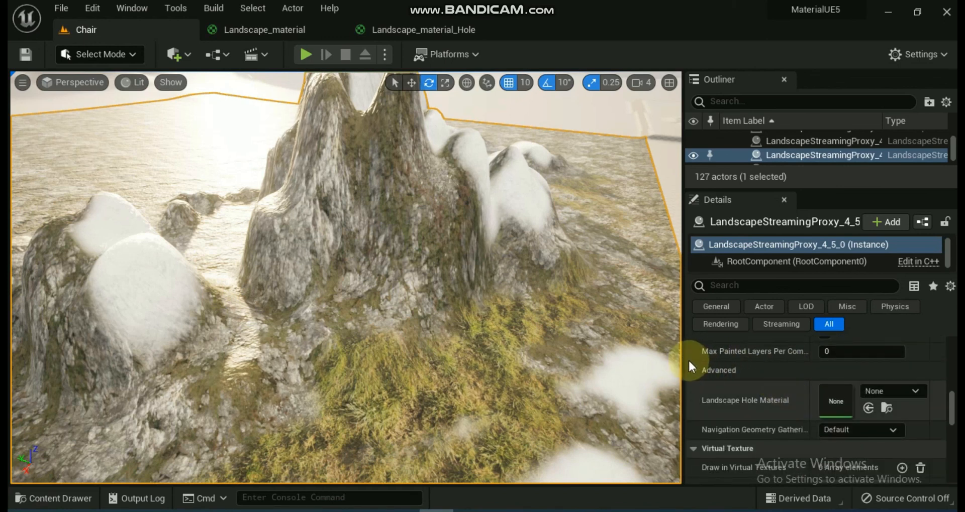
left_click(868, 408)
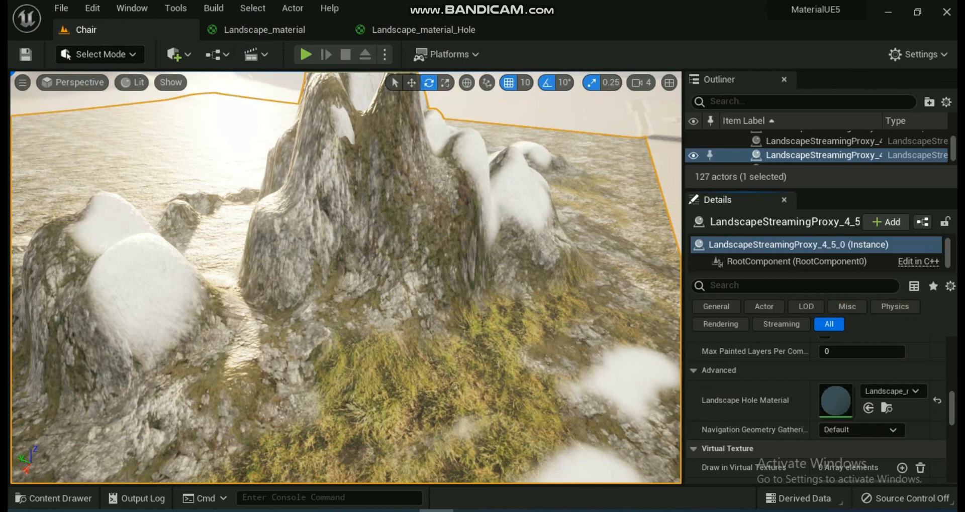
left_click(913, 391)
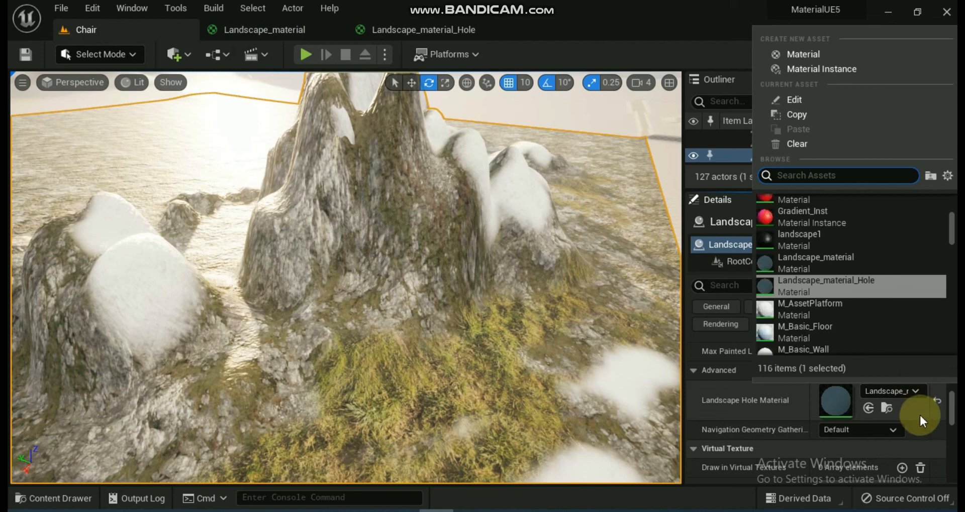
left_click(919, 413)
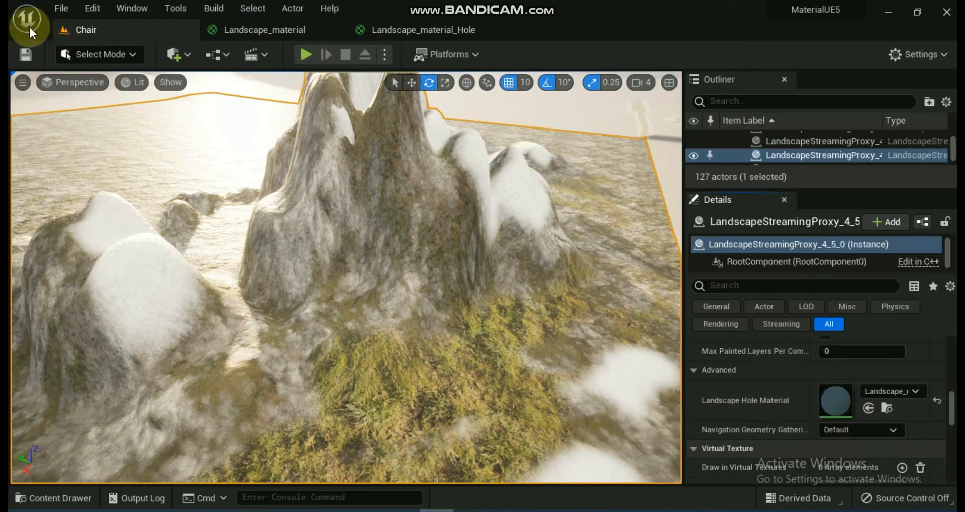
Switch to Landscape mode and try the Visibility sculpt tool on the ground at the foot of the central mountain.
left_click(131, 54)
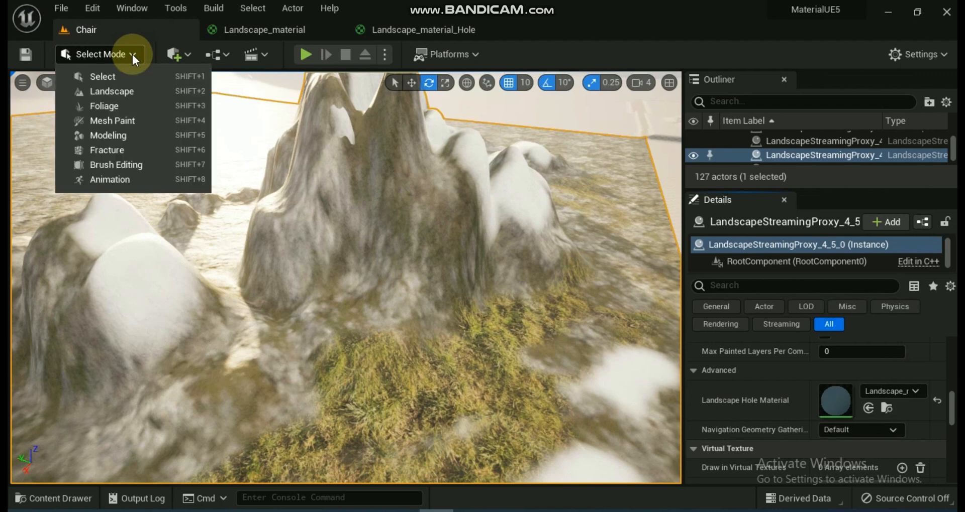
left_click(107, 90)
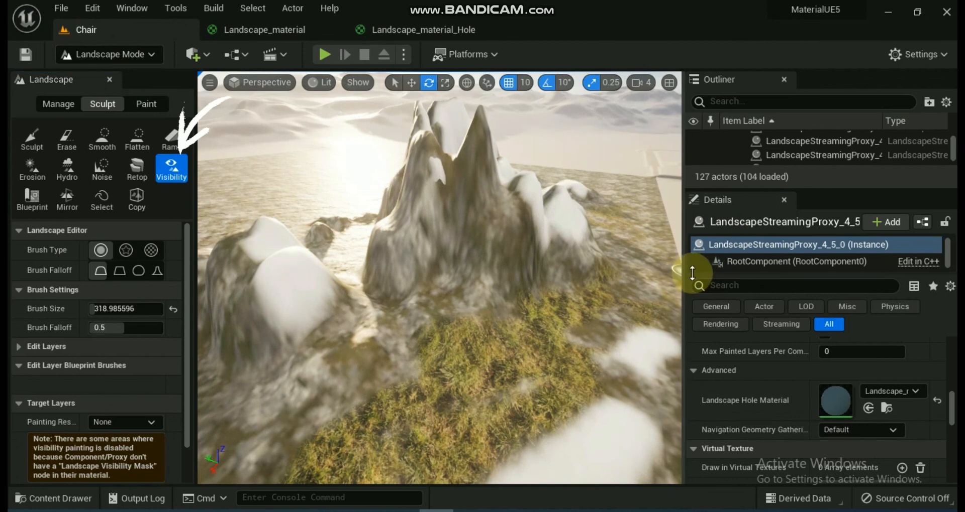
left_click_drag(682, 273, 720, 270)
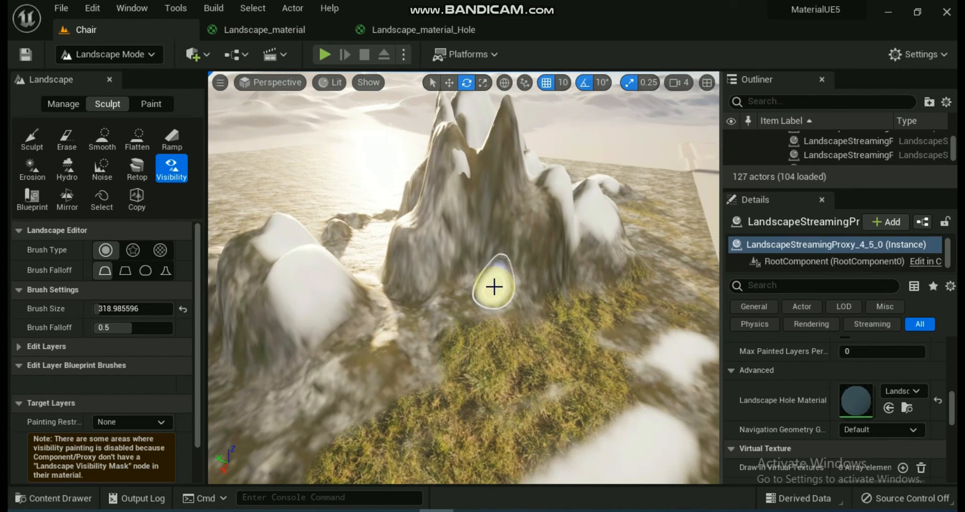
mouse_move(491, 283)
left_mouse_down()
mouse_move(462, 280)
mouse_move(430, 301)
mouse_move(579, 283)
mouse_move(478, 289)
mouse_move(461, 262)
mouse_move(491, 269)
mouse_move(429, 282)
mouse_move(417, 322)
mouse_move(459, 312)
mouse_move(534, 316)
left_mouse_up()
Paint the Grass layer over the ground at the foot of the central mountain and select the soil layer again.
left_click(149, 103)
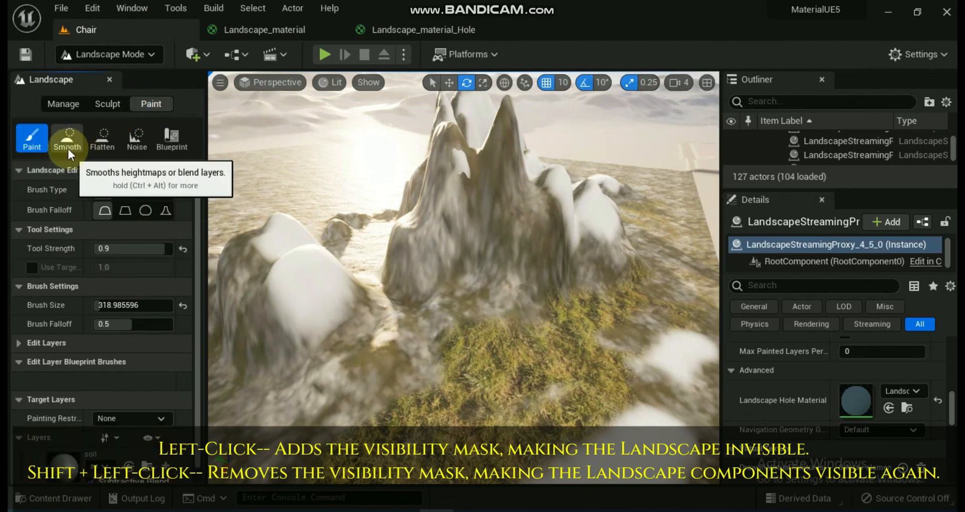
scroll(116, 447, "down", 3)
left_click(116, 367)
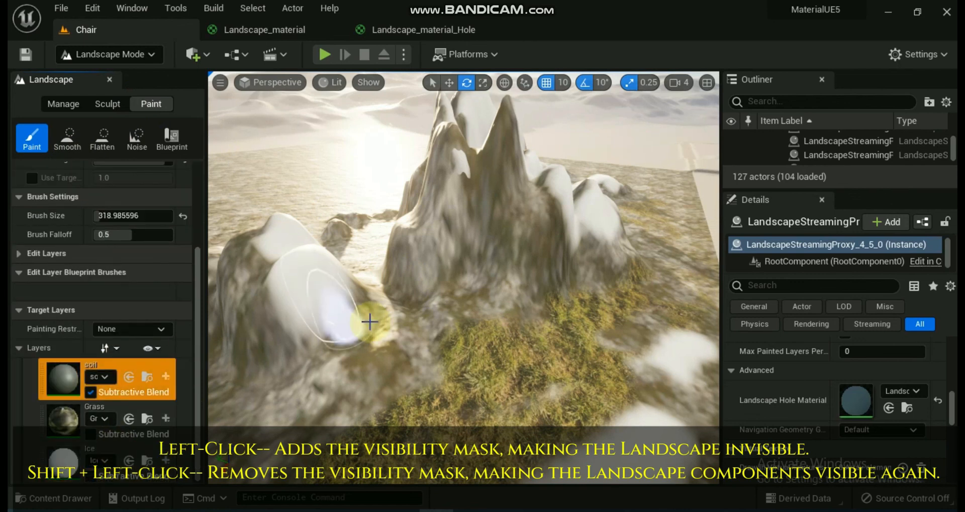
left_click(118, 408)
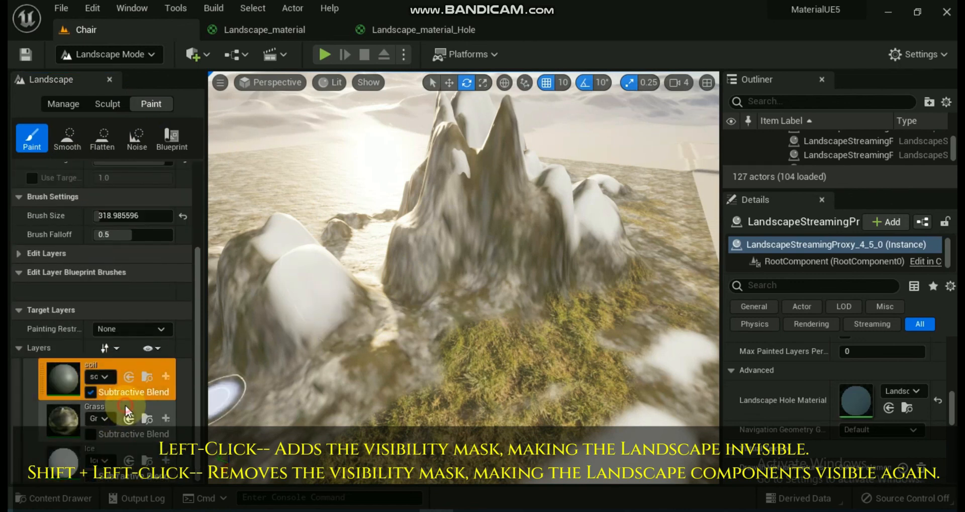
mouse_move(433, 329)
left_mouse_down()
mouse_move(370, 330)
mouse_move(390, 349)
mouse_move(442, 319)
mouse_move(471, 317)
left_mouse_up()
left_click(128, 374)
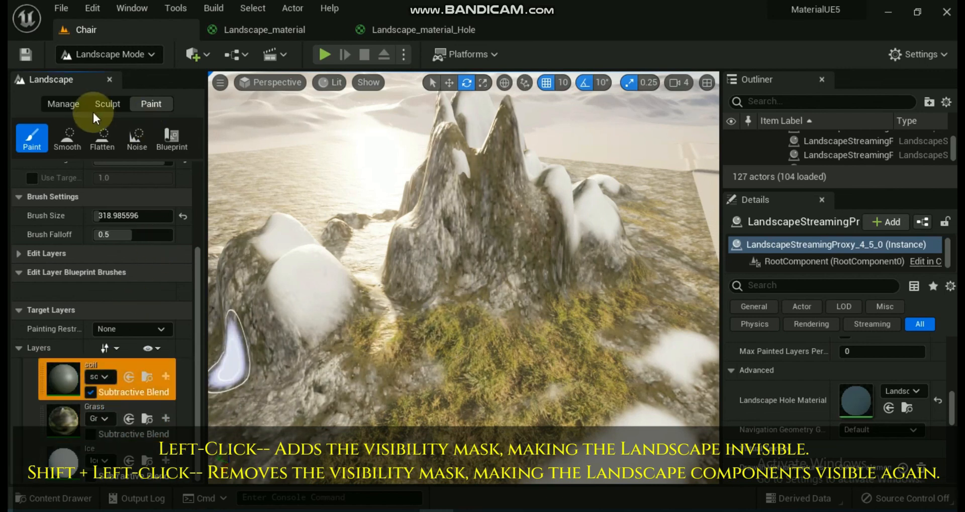
Cut a hole in the landscape at the foot of the central mountain with the Visibility sculpt tool.
left_click(106, 105)
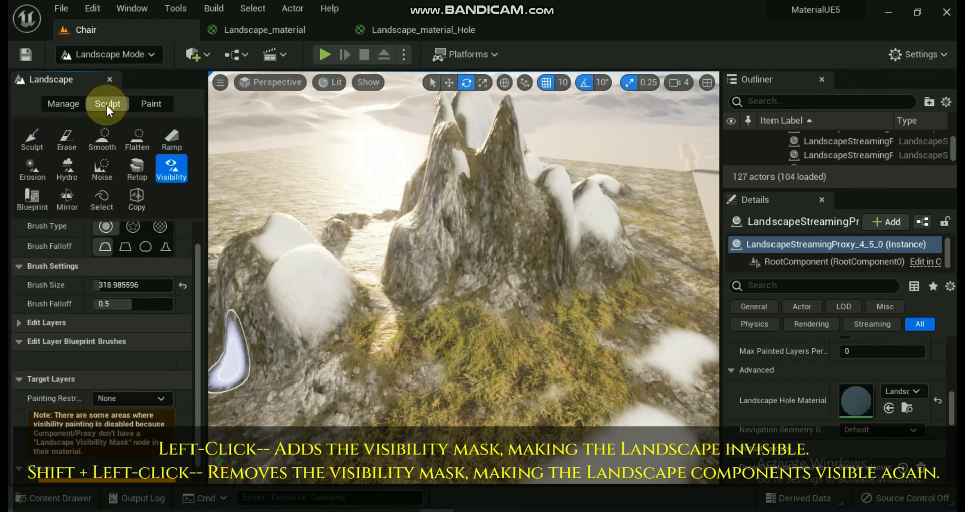
left_click(470, 290)
mouse_move(470, 290)
left_mouse_down()
mouse_move(510, 290)
mouse_move(417, 325)
mouse_move(463, 286)
mouse_move(500, 275)
mouse_move(517, 293)
mouse_move(469, 306)
mouse_move(415, 343)
left_mouse_up()
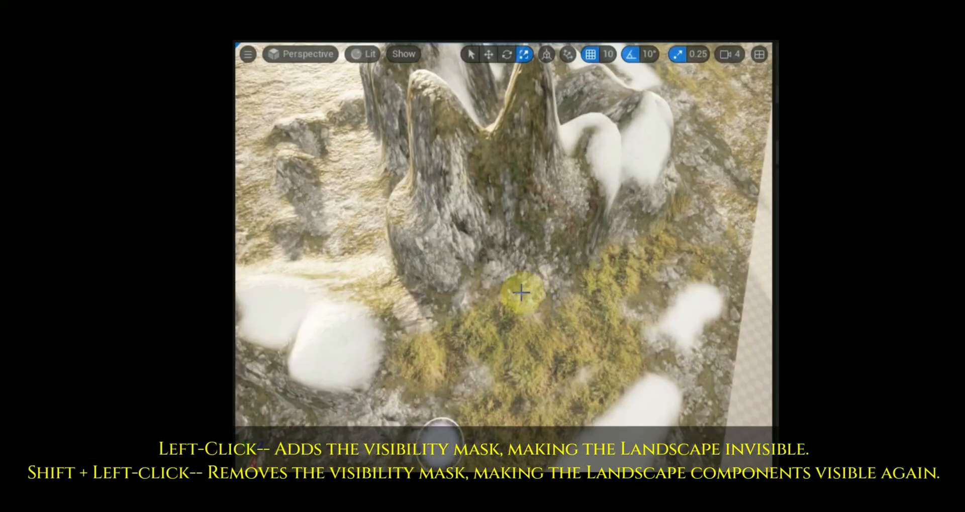
mouse_move(522, 287)
left_mouse_down()
mouse_move(544, 303)
mouse_move(517, 282)
mouse_move(478, 272)
mouse_move(491, 260)
mouse_move(555, 249)
mouse_move(563, 283)
left_mouse_up()
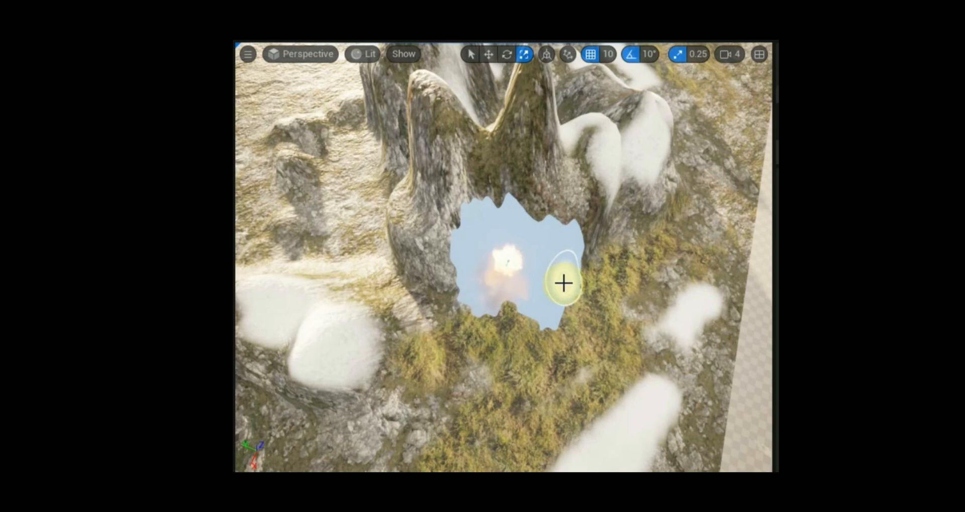
Remove the visibility mask from most of the hole at the mountain's foot, adding a small cut along its edge beside the grass.
mouse_move(488, 259)
left_mouse_down("shift")
mouse_move(463, 265)
mouse_move(476, 290)
mouse_move(558, 301)
mouse_move(541, 329)
mouse_move(554, 322)
left_mouse_up("shift")
left_click_drag(576, 280, 572, 261)
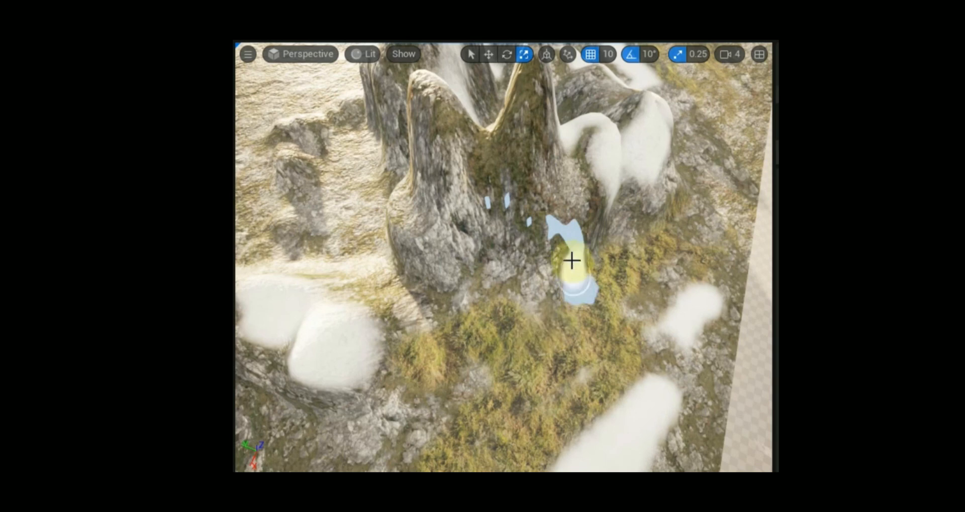
mouse_move(525, 237)
left_mouse_down("shift")
mouse_move(508, 228)
mouse_move(502, 238)
left_mouse_up("shift")
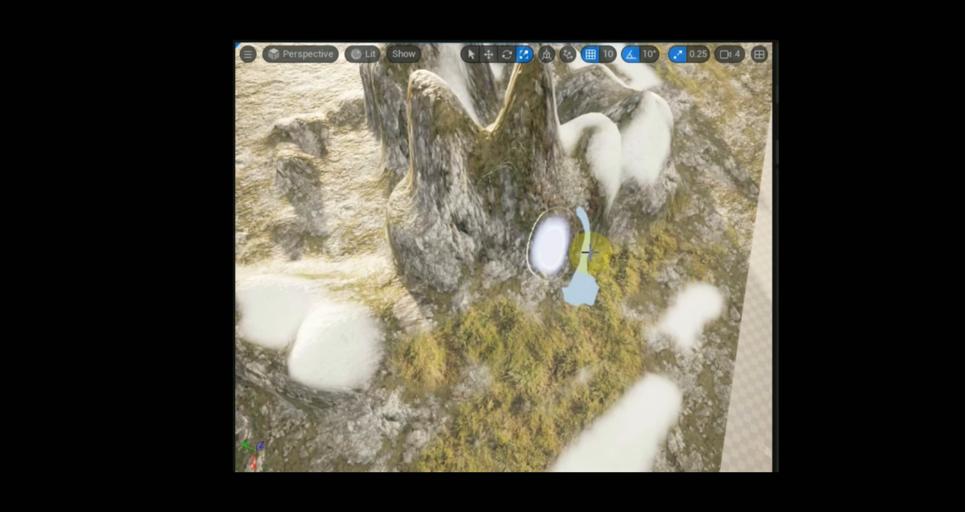